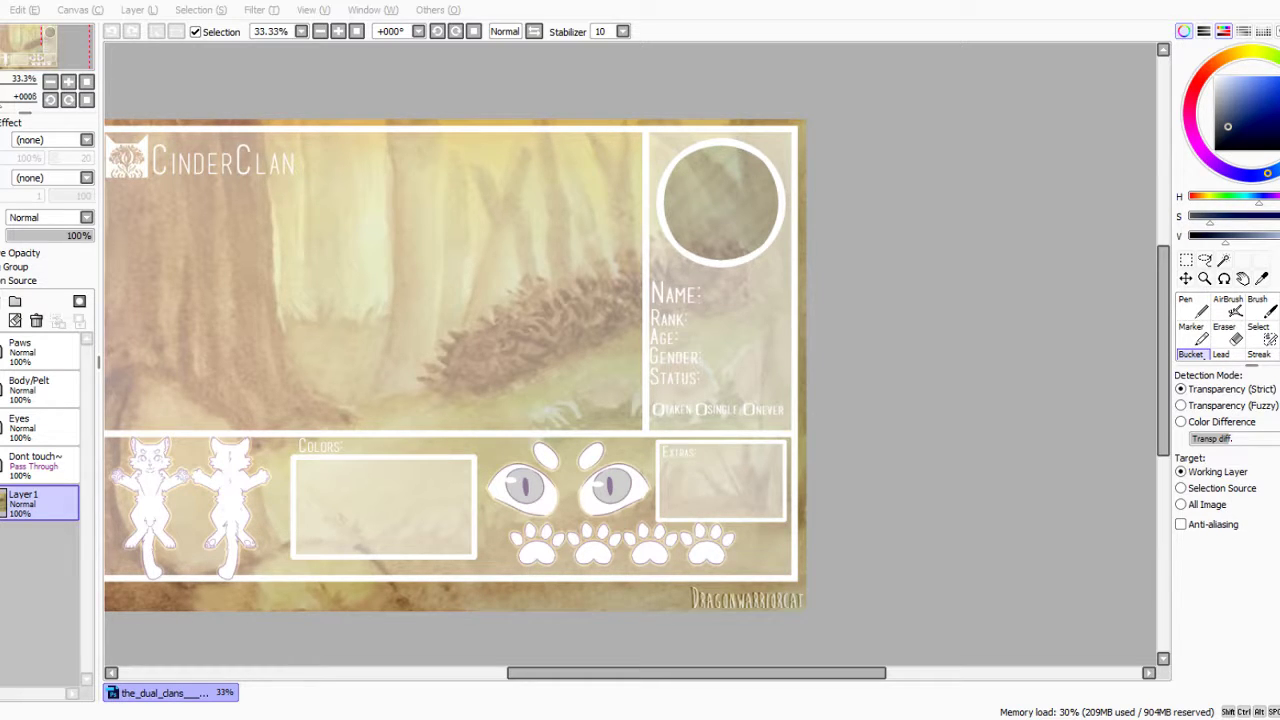
Examine the CinderClan character sheet and its layer groups, looking inside the Eyes group and making the Paws group active.
scroll(807, 600, "down", 3)
scroll(807, 600, "up", 4)
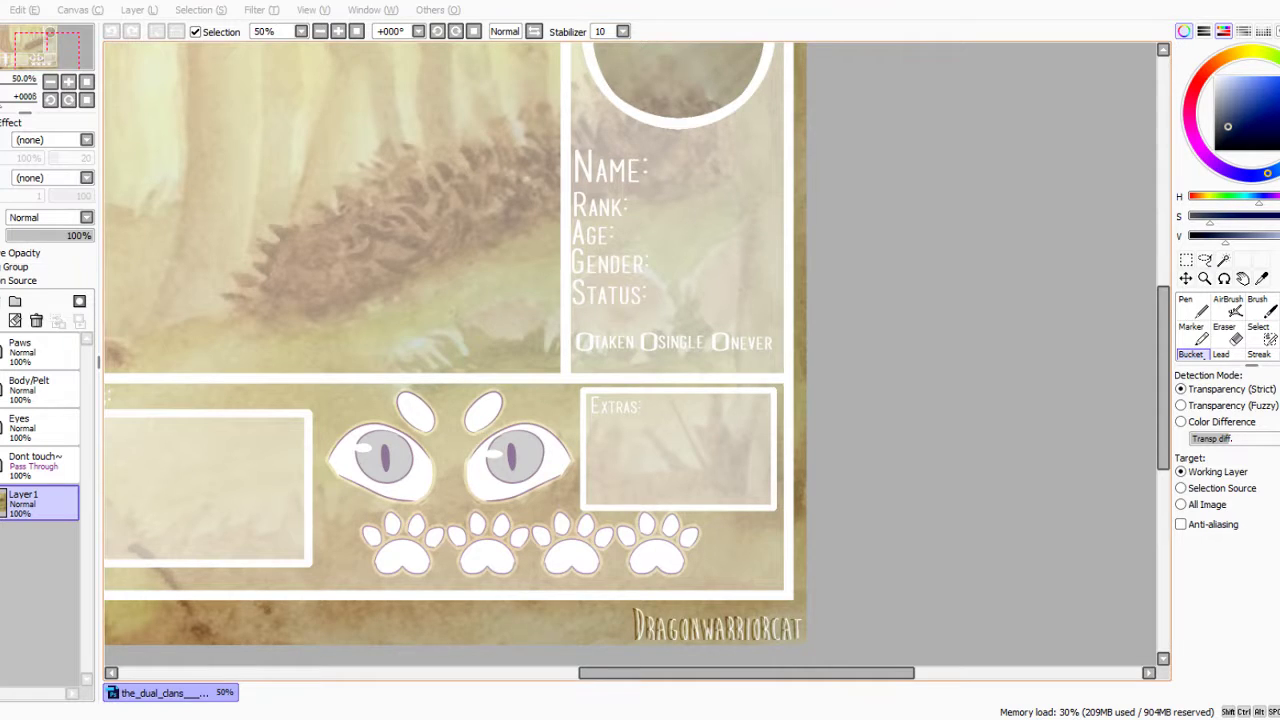
scroll(524, 178, "down", 3)
scroll(316, 156, "up", 3)
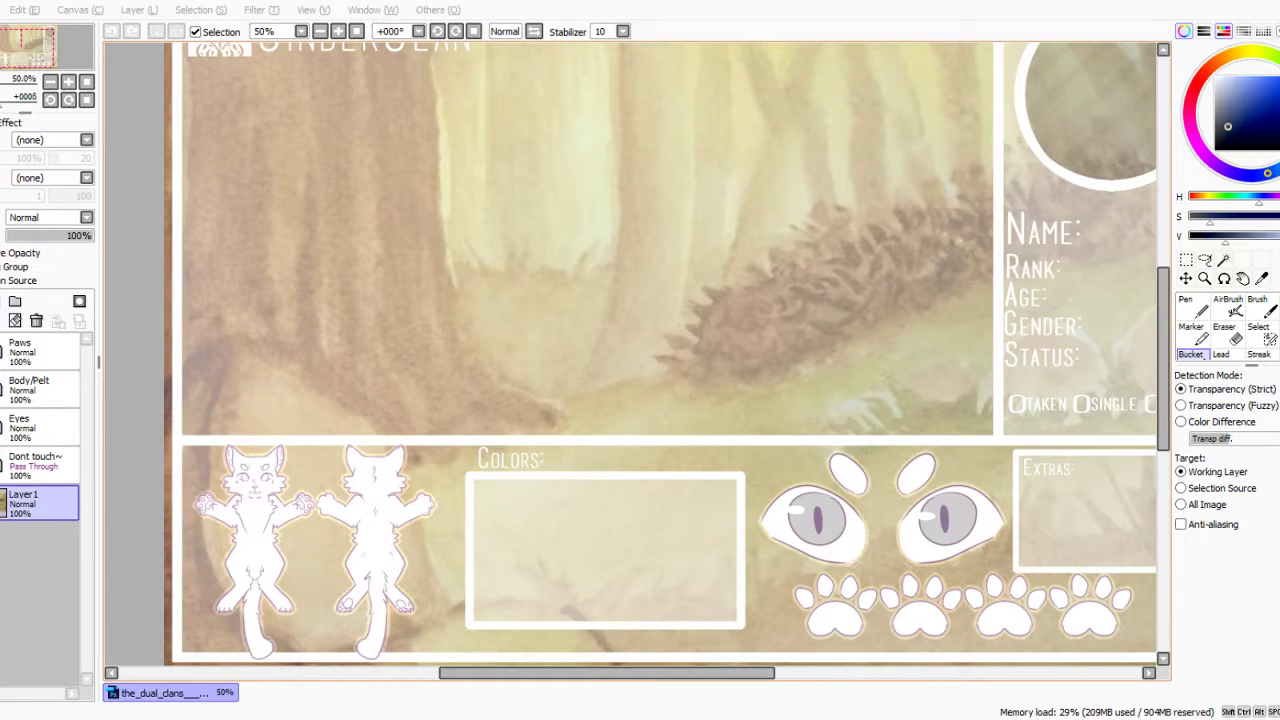
left_click(3, 469)
left_click(2, 468)
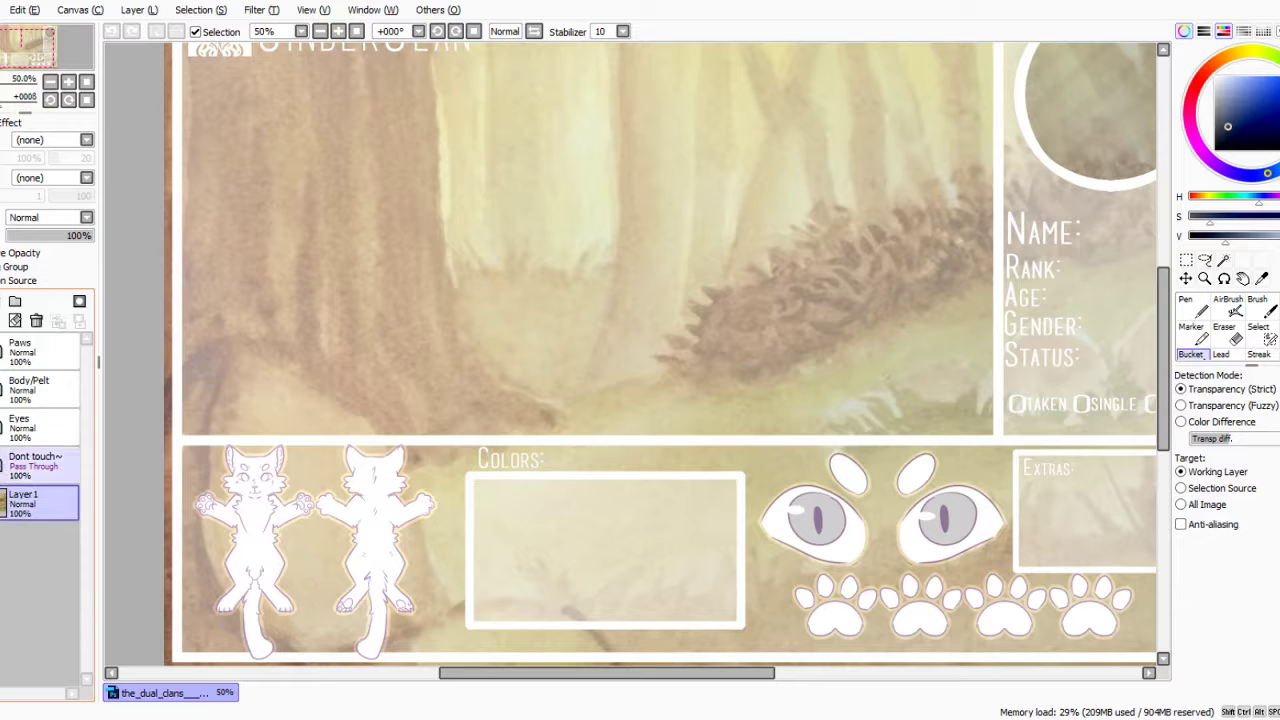
left_click(20, 350)
left_click(5, 362)
left_click(3, 372)
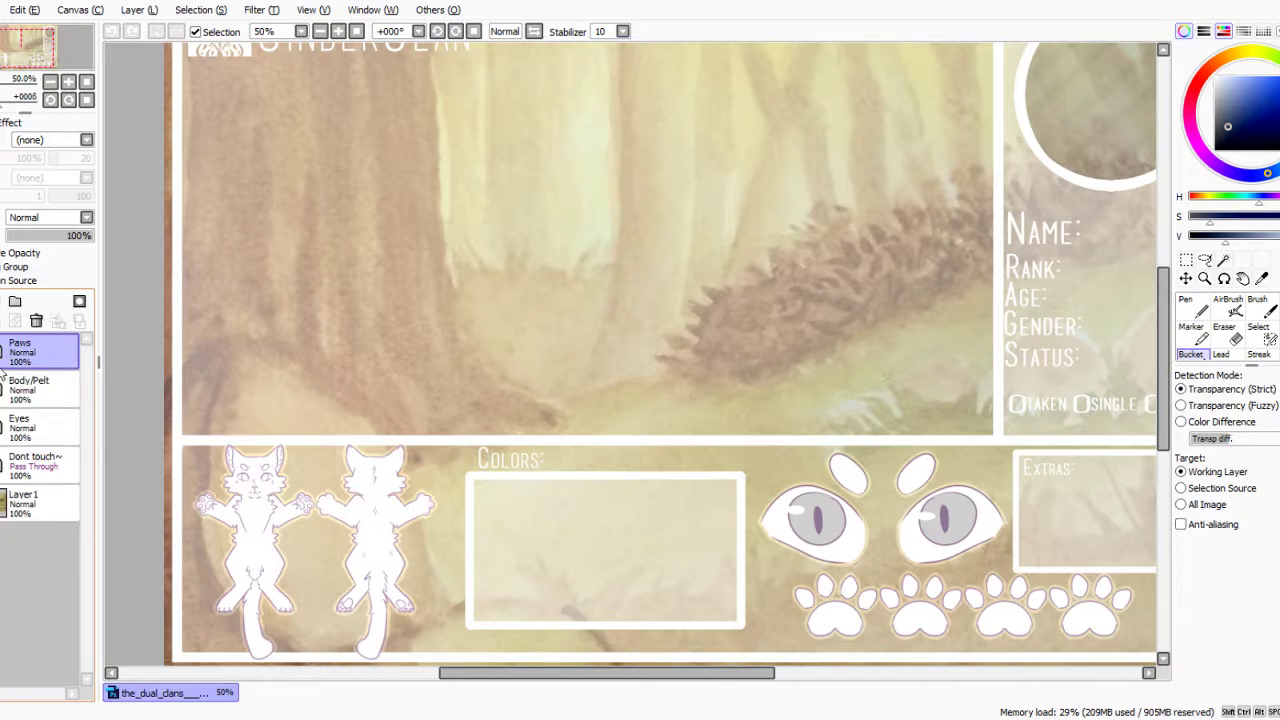
left_click(2, 430)
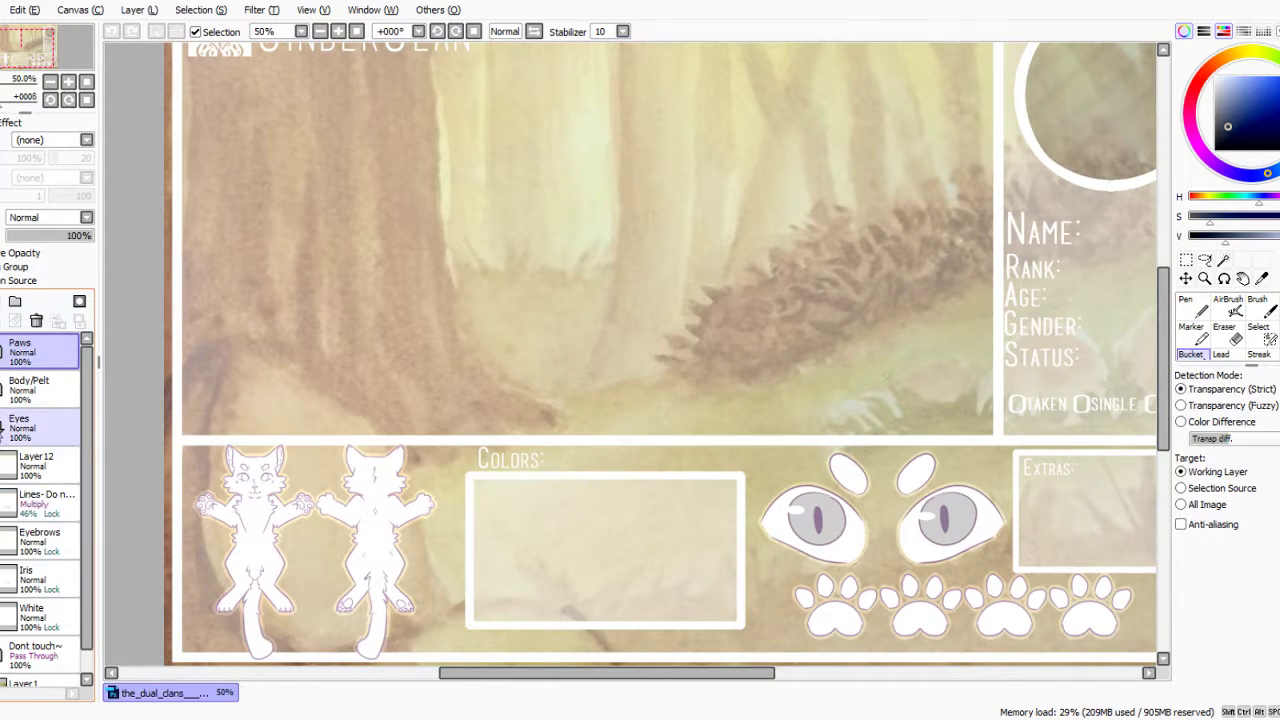
left_click_drag(3, 427, 226, 434)
scroll(399, 373, "down", 4)
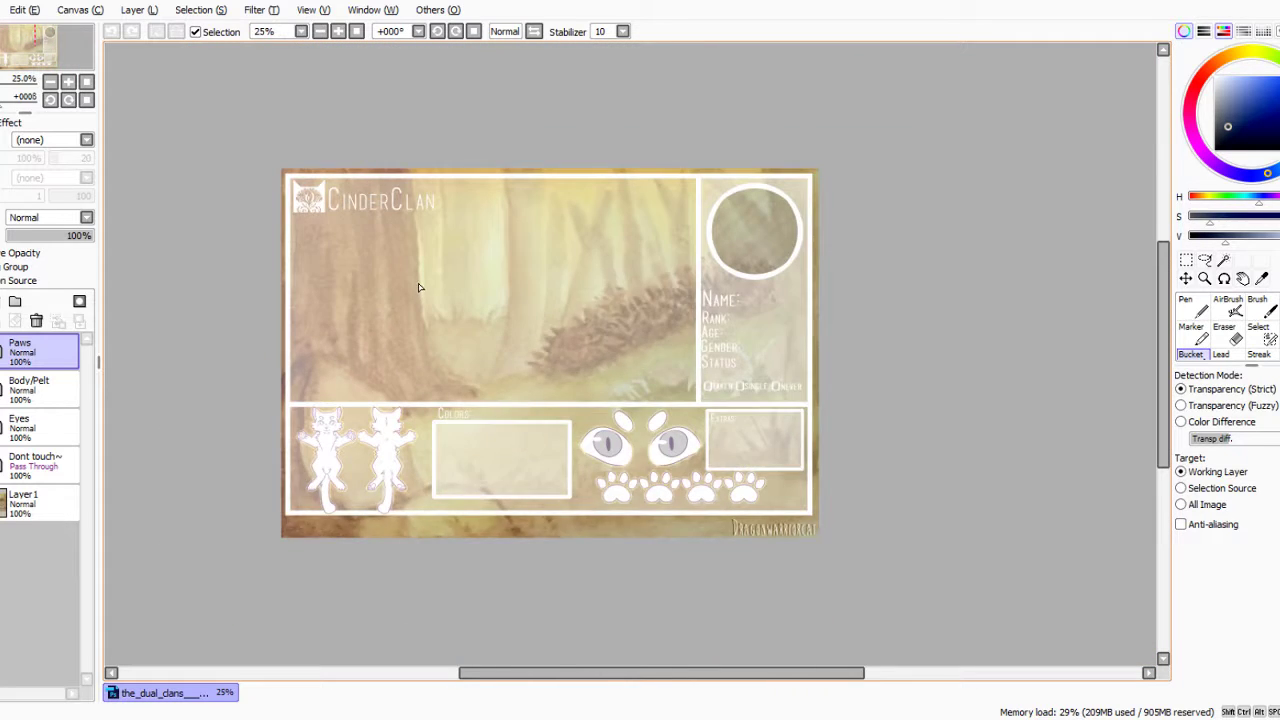
scroll(419, 287, "up", 1)
Add a new layer above the Paws group and set the Pen tool to size 12.
left_click(1, 302)
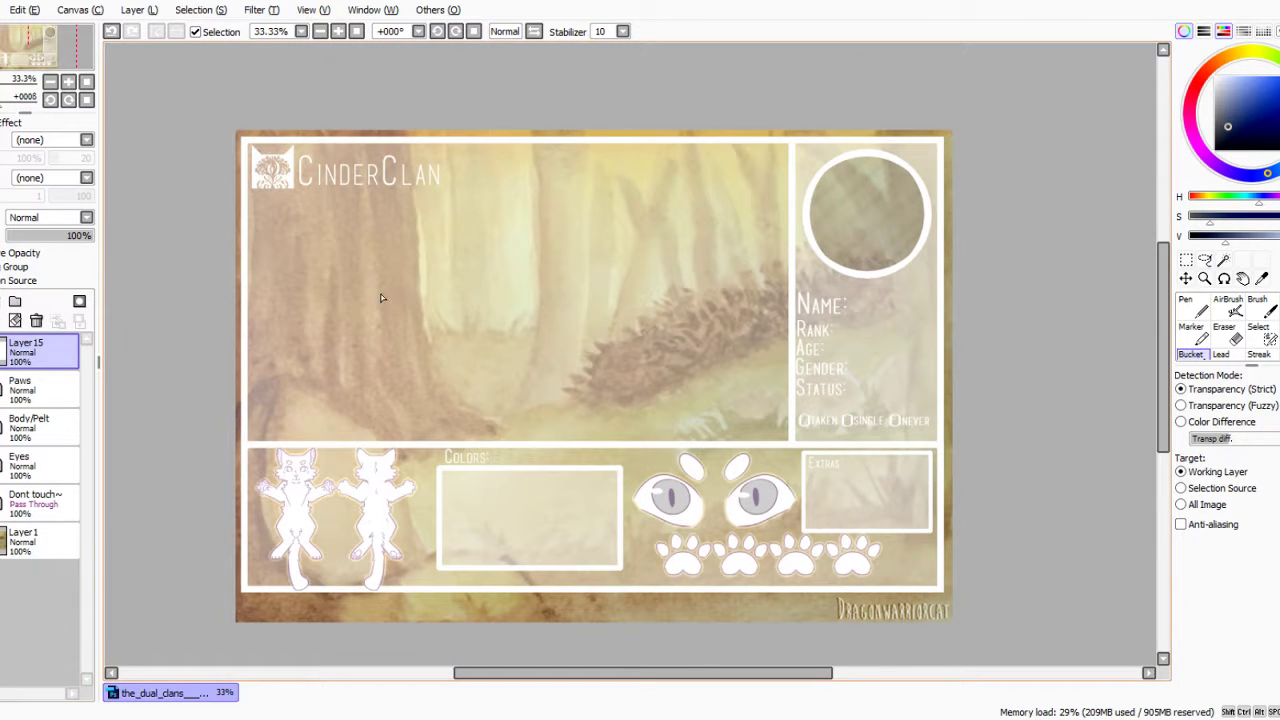
left_click(1200, 305)
left_click(1218, 576)
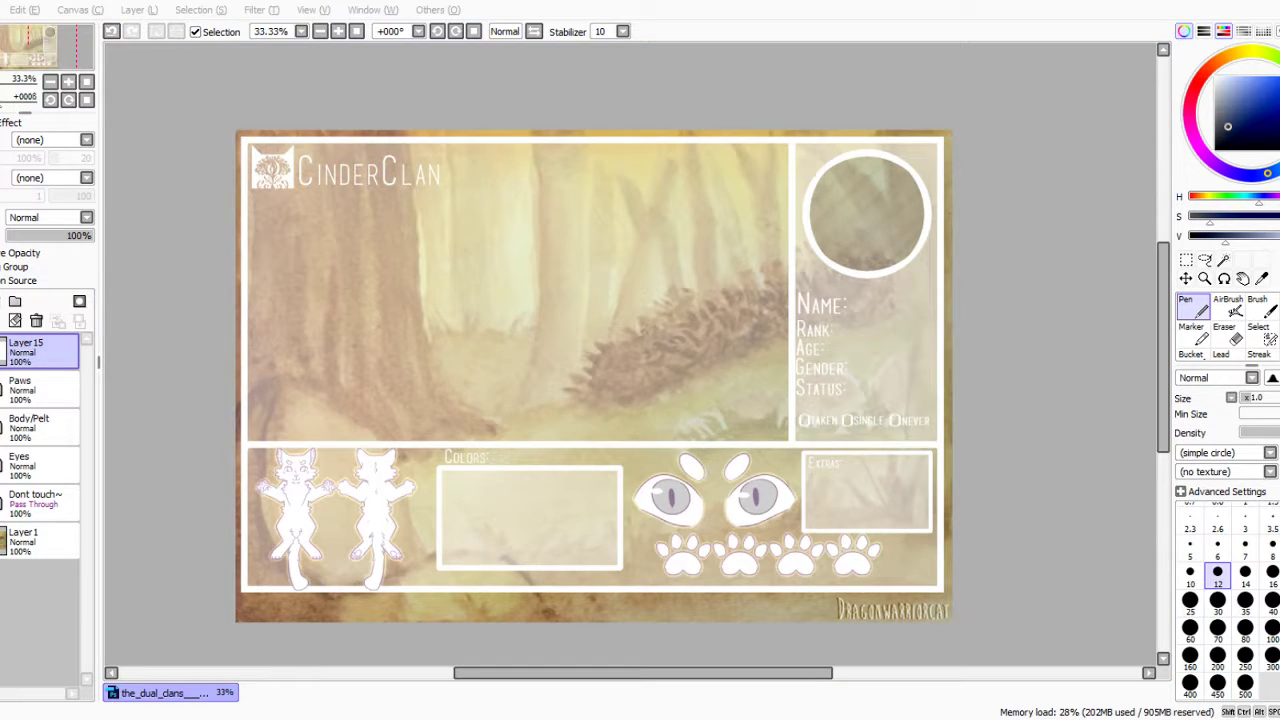
Sketch the animal's head circles, neck line, flat chest oval, arched back line and near shoulder oval over the tree trunk.
scroll(228, 524, "down", 1)
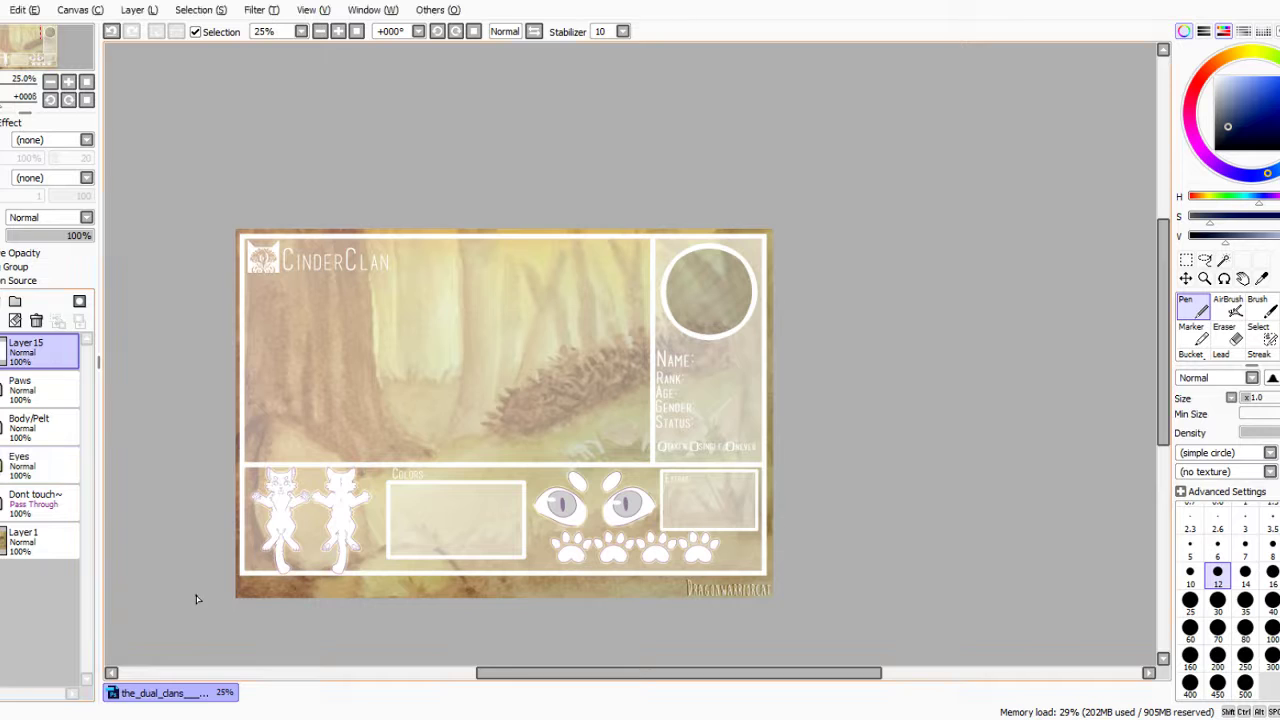
scroll(211, 386, "down", 2)
scroll(243, 388, "up", 3)
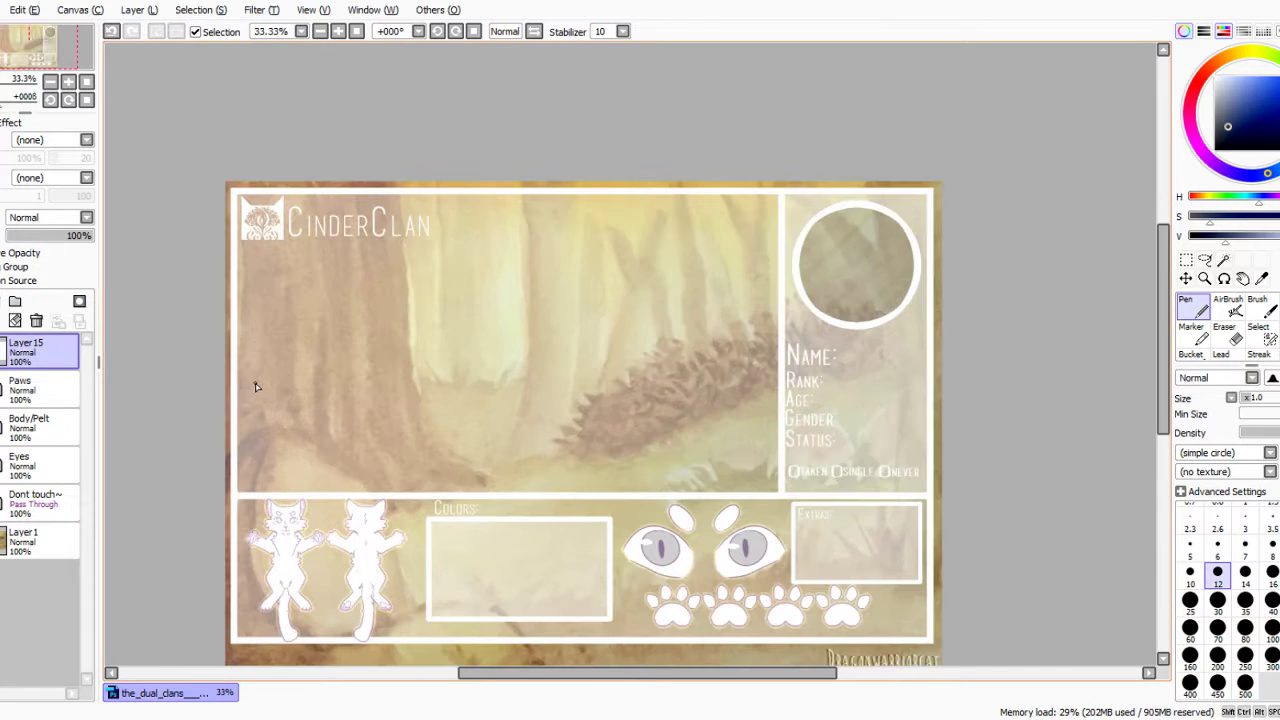
mouse_move(341, 309)
left_mouse_down()
mouse_move(350, 346)
mouse_move(329, 284)
mouse_move(362, 347)
mouse_move(308, 289)
mouse_move(369, 343)
mouse_move(317, 284)
mouse_move(362, 352)
mouse_move(325, 279)
mouse_move(367, 336)
left_mouse_up()
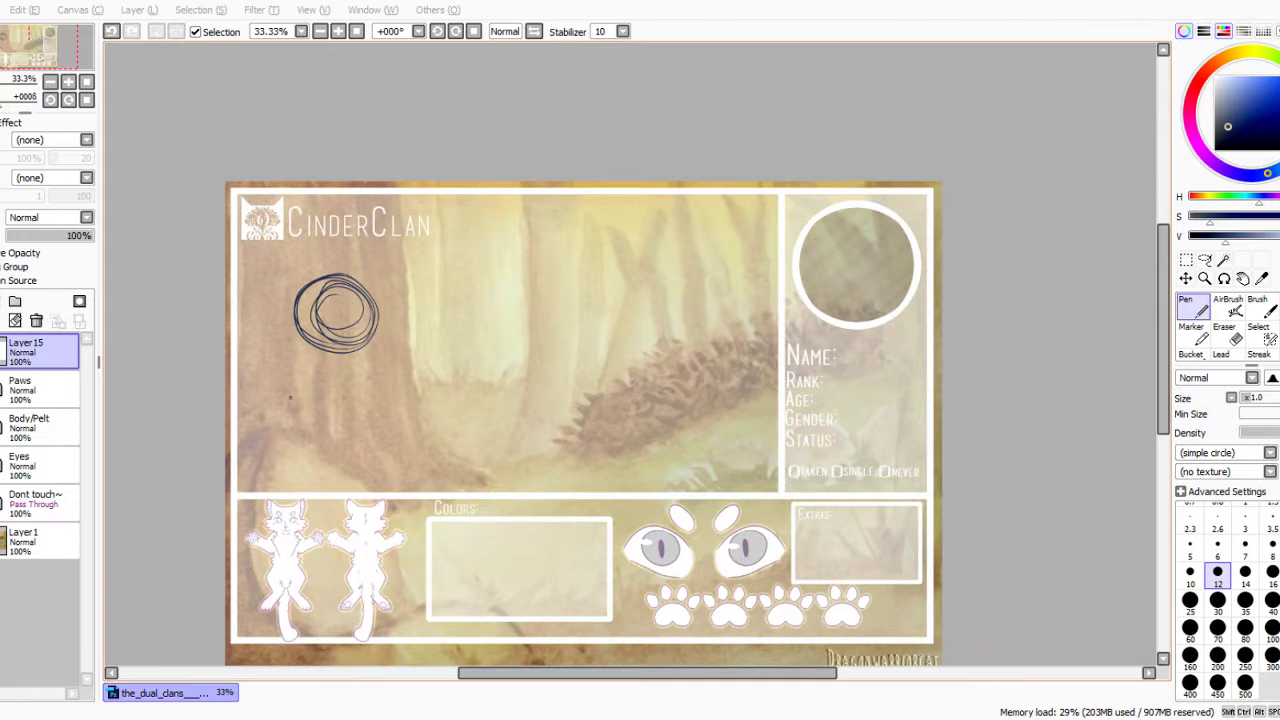
scroll(290, 397, "up", 2)
mouse_move(476, 220)
left_mouse_down()
mouse_move(466, 360)
mouse_move(426, 394)
left_mouse_up()
mouse_move(456, 345)
left_mouse_down()
mouse_move(412, 368)
mouse_move(393, 347)
mouse_move(468, 367)
mouse_move(303, 389)
mouse_move(436, 337)
mouse_move(407, 380)
mouse_move(471, 331)
mouse_move(641, 305)
mouse_move(783, 372)
left_mouse_up()
mouse_move(440, 392)
left_mouse_down()
mouse_move(449, 490)
mouse_move(522, 357)
mouse_move(452, 476)
mouse_move(519, 396)
mouse_move(482, 490)
left_mouse_up()
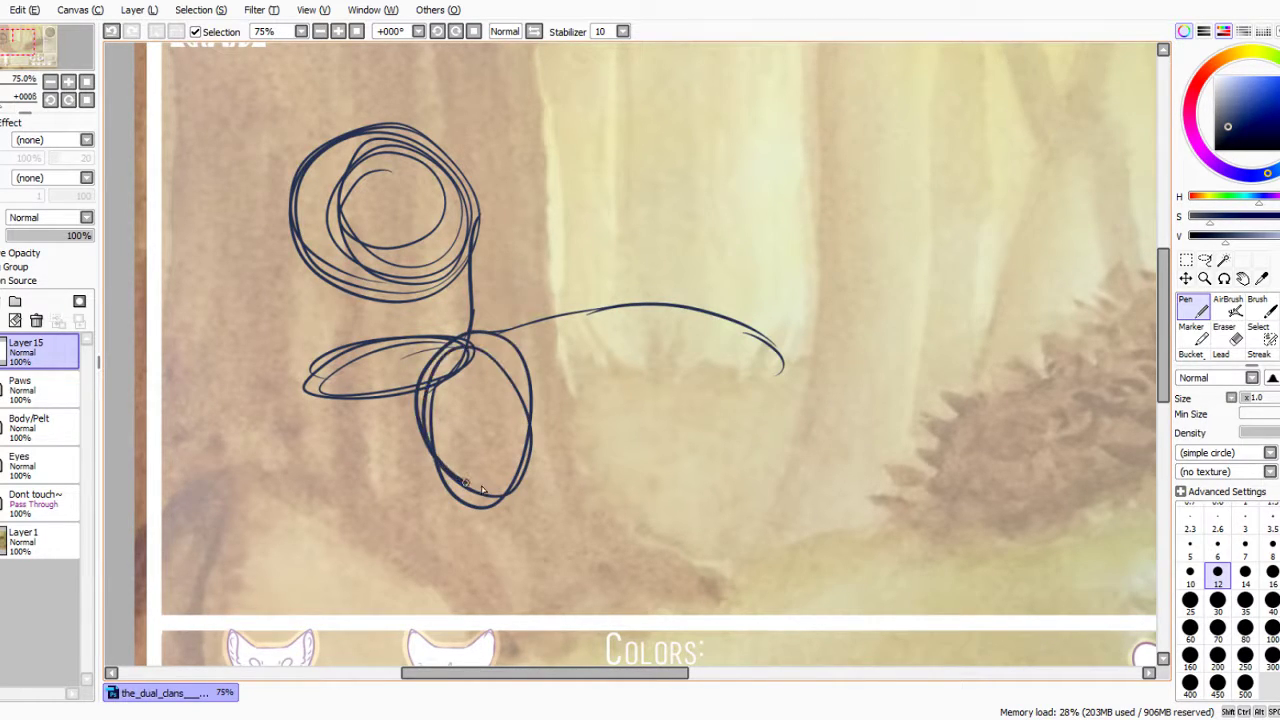
Sketch the neck front, the far shoulder oval, a round hip circle and the belly line joining hip and shoulders.
mouse_move(348, 290)
left_mouse_down()
mouse_move(340, 339)
mouse_move(410, 480)
mouse_move(479, 490)
mouse_move(423, 497)
left_mouse_up()
mouse_move(338, 389)
left_mouse_down()
mouse_move(350, 487)
mouse_move(374, 433)
mouse_move(334, 425)
mouse_move(438, 510)
left_mouse_up()
left_click_drag(404, 436, 429, 452)
scroll(517, 291, "down", 2)
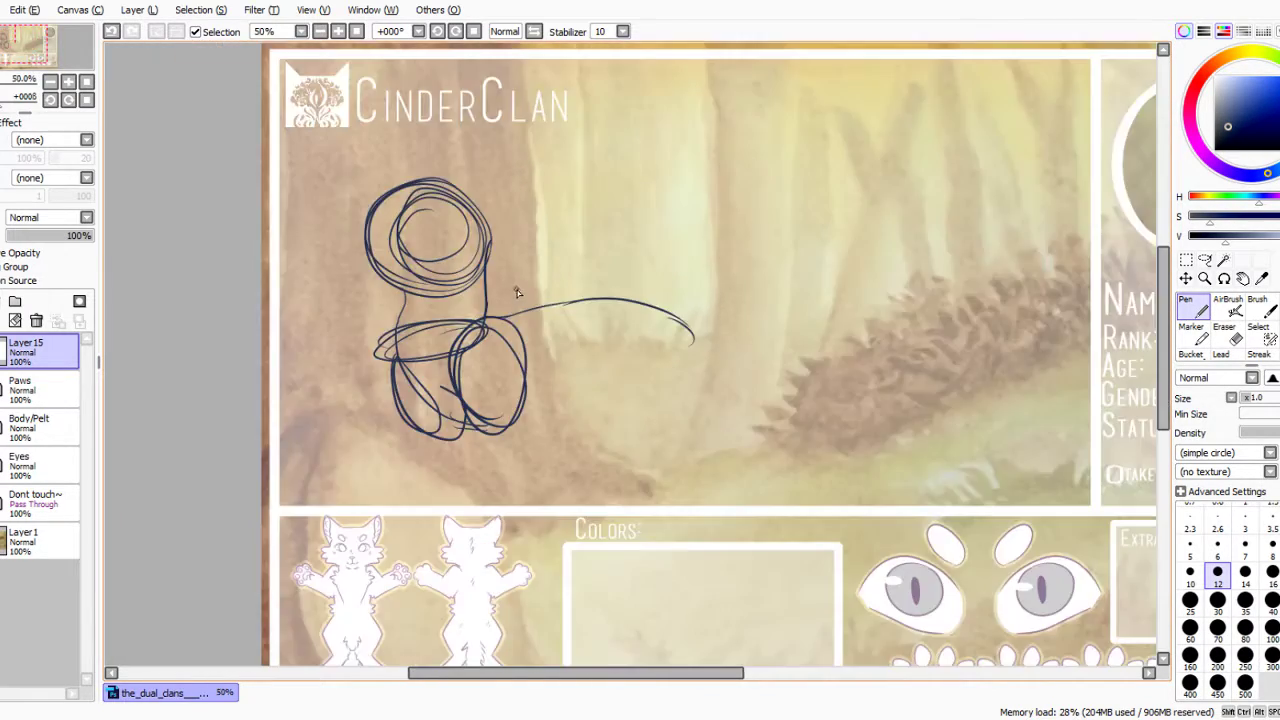
scroll(677, 330, "up", 2)
mouse_move(600, 298)
left_mouse_down()
mouse_move(669, 432)
mouse_move(531, 328)
mouse_move(703, 380)
mouse_move(535, 350)
left_mouse_up()
mouse_move(328, 432)
left_mouse_down()
mouse_move(480, 460)
mouse_move(545, 418)
mouse_move(326, 428)
left_mouse_up()
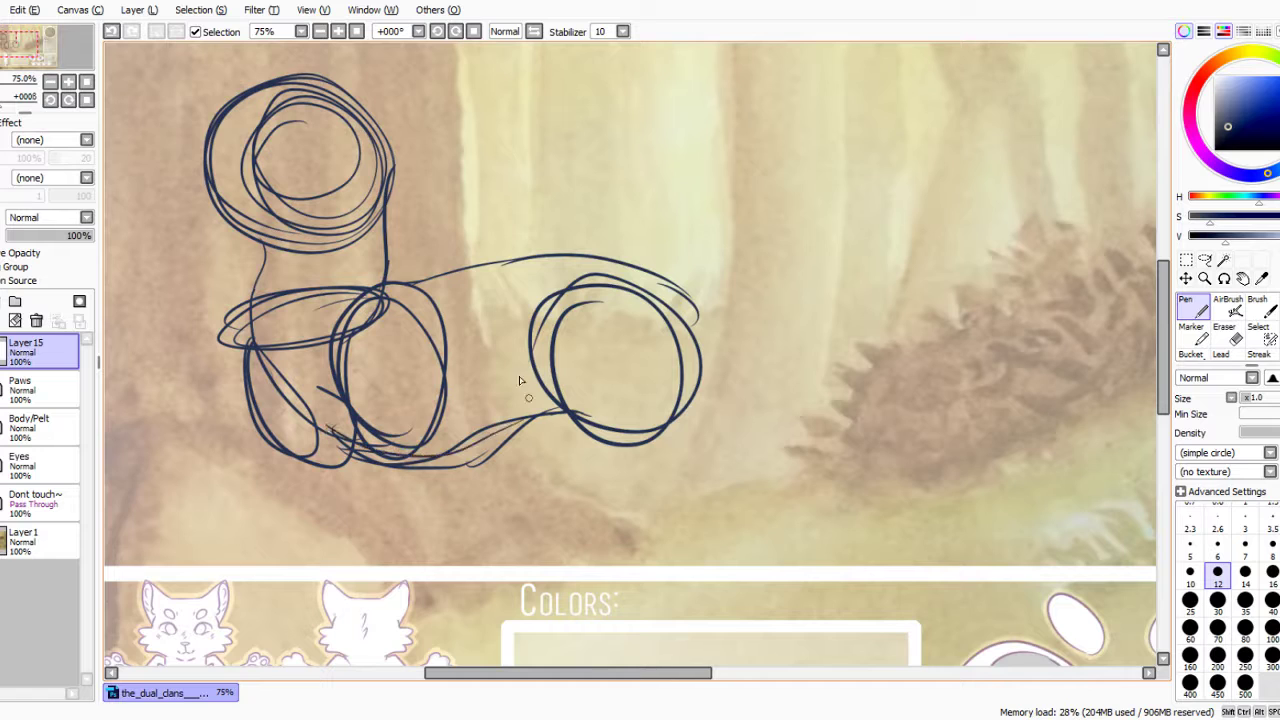
Round off the rump around the hip circle and sketch a long arched tail line rising from it.
scroll(493, 290, "down", 2)
scroll(619, 297, "up", 1)
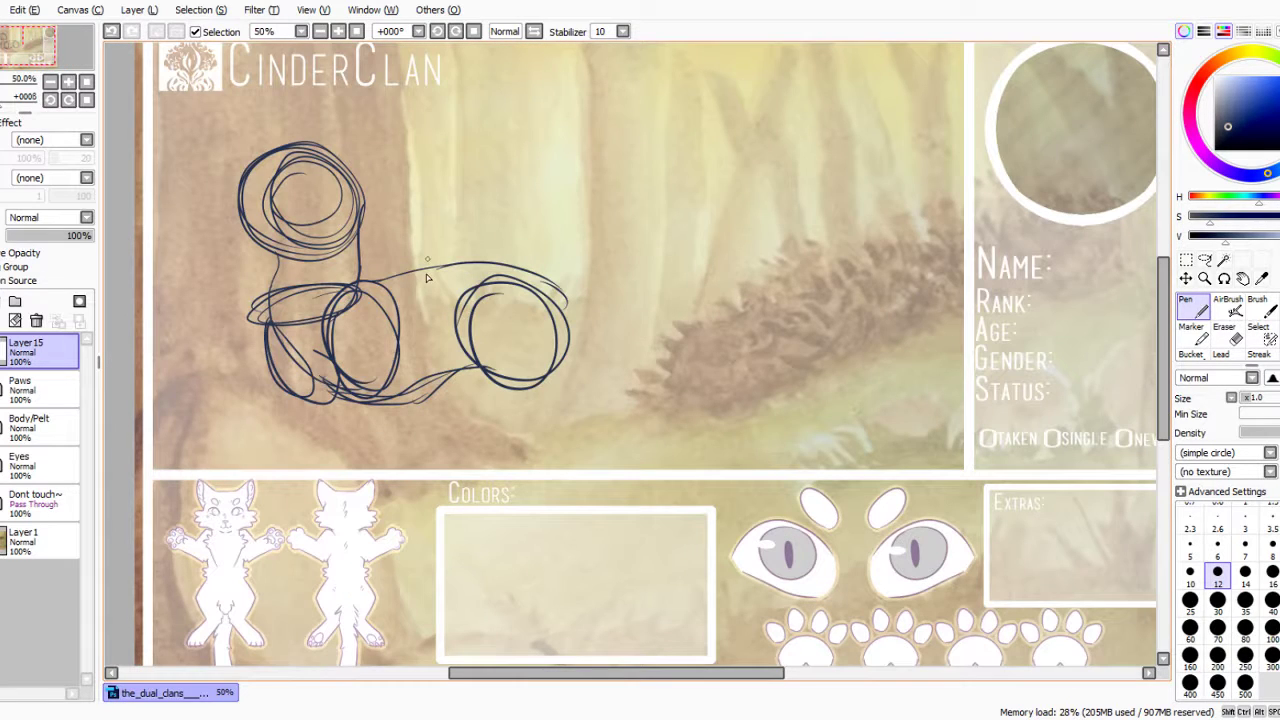
mouse_move(543, 282)
left_mouse_down()
mouse_move(561, 353)
mouse_move(560, 330)
mouse_move(540, 376)
mouse_move(495, 368)
left_mouse_up()
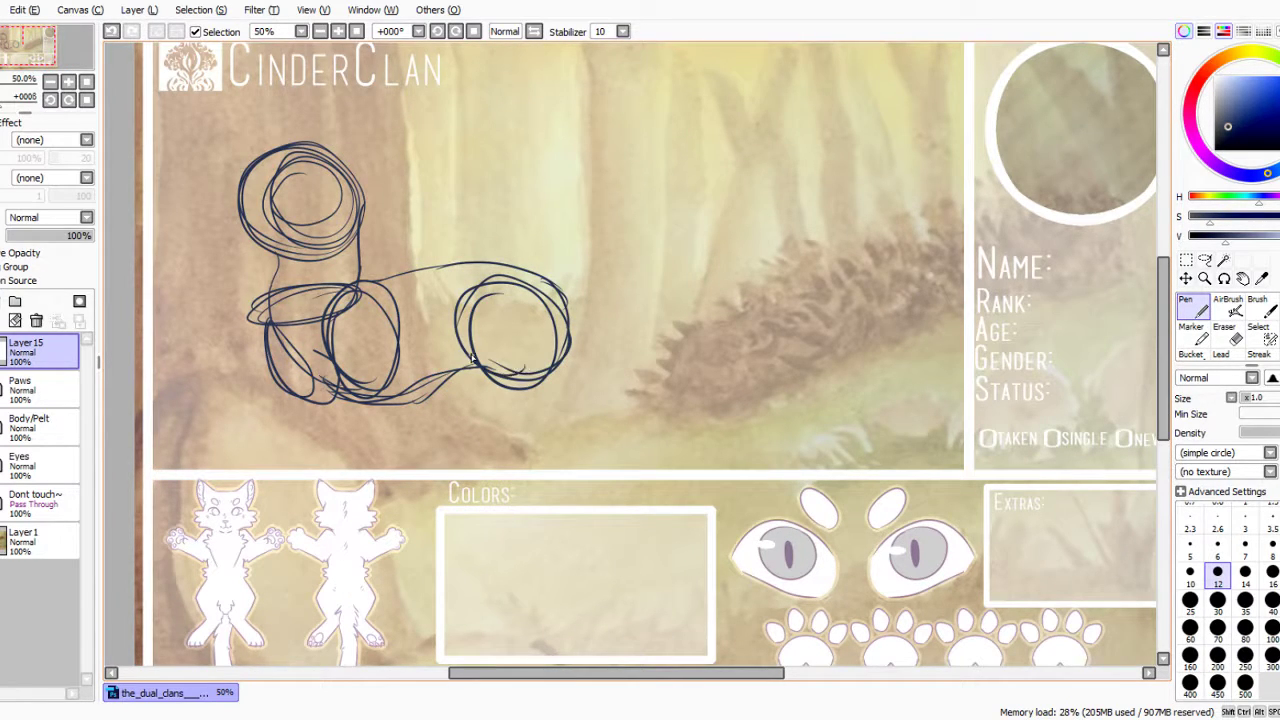
mouse_move(532, 272)
left_mouse_down()
mouse_move(606, 237)
mouse_move(745, 195)
mouse_move(795, 272)
left_mouse_up()
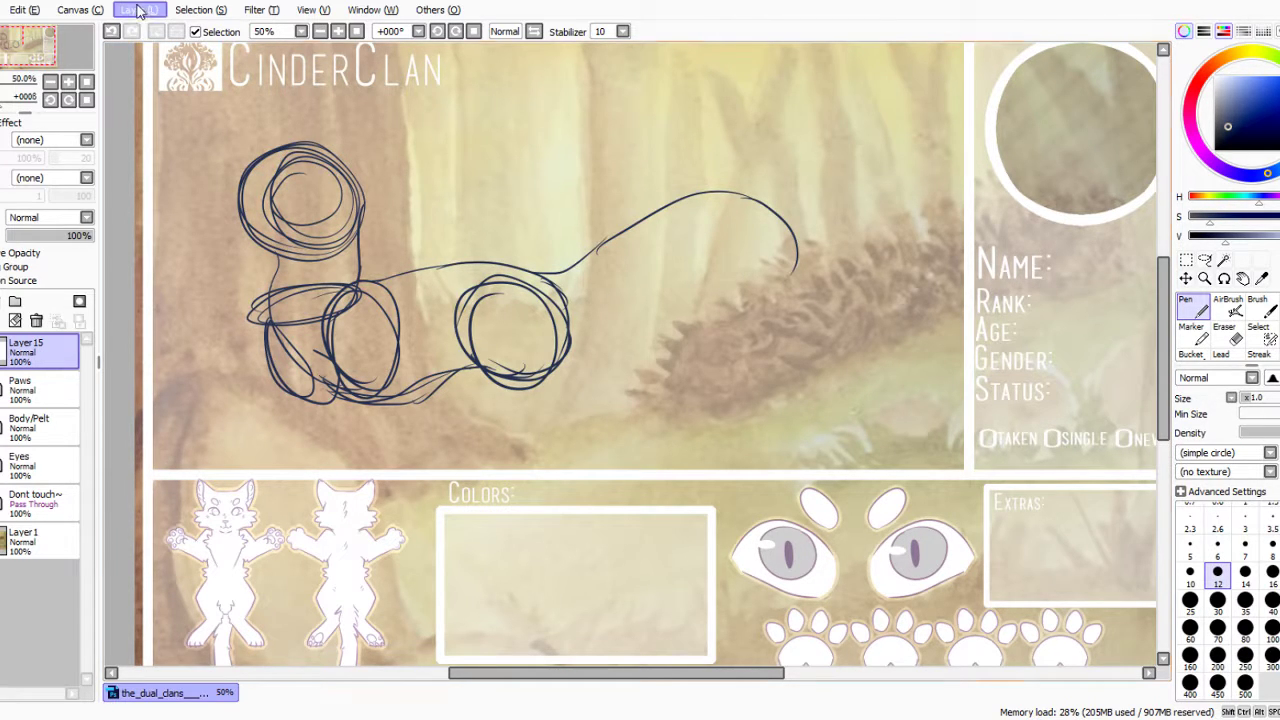
Flip the body sketch horizontally and move it up so the head sits near the main frame's upper edge.
key("ctrl+t")
mouse_move(364, 262)
left_mouse_down()
mouse_move(447, 200)
mouse_move(379, 170)
mouse_move(465, 183)
left_mouse_up()
left_click(1228, 557)
left_click_drag(668, 255, 519, 243)
left_click(1205, 498)
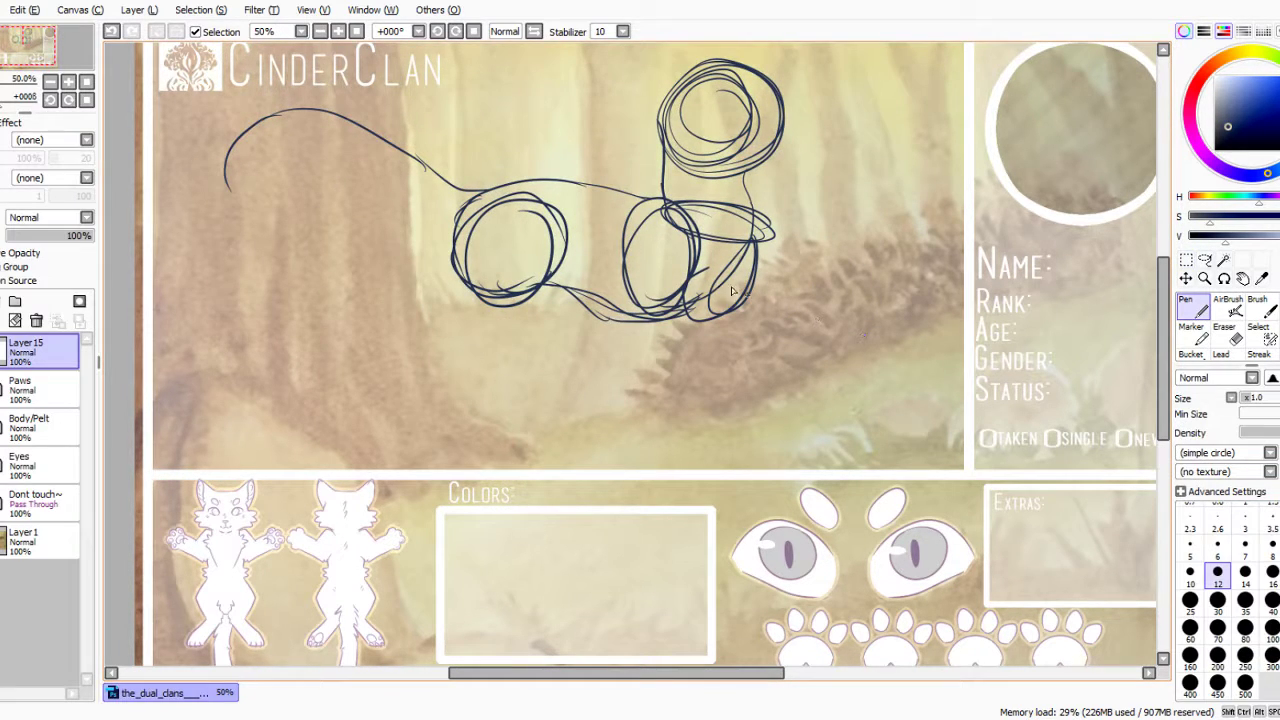
Sketch the front and hind legs with paws, and complete the tail as a thick curved outline with a pointed tip.
mouse_move(690, 262)
left_mouse_down()
mouse_move(668, 400)
mouse_move(680, 446)
mouse_move(692, 445)
mouse_move(680, 451)
mouse_move(638, 406)
mouse_move(620, 262)
left_mouse_up()
mouse_move(748, 290)
left_mouse_down()
mouse_move(710, 420)
mouse_move(736, 430)
mouse_move(714, 445)
mouse_move(686, 406)
mouse_move(684, 306)
left_mouse_up()
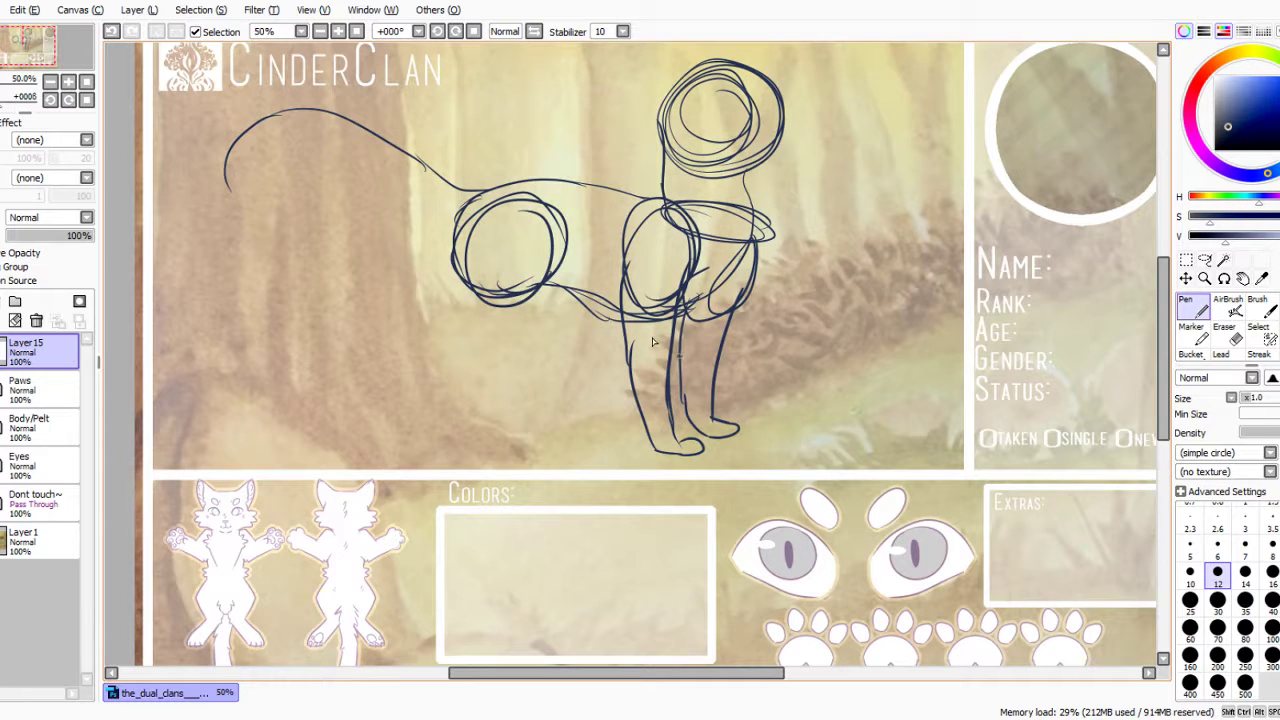
mouse_move(551, 262)
left_mouse_down()
mouse_move(517, 320)
mouse_move(487, 294)
left_mouse_up()
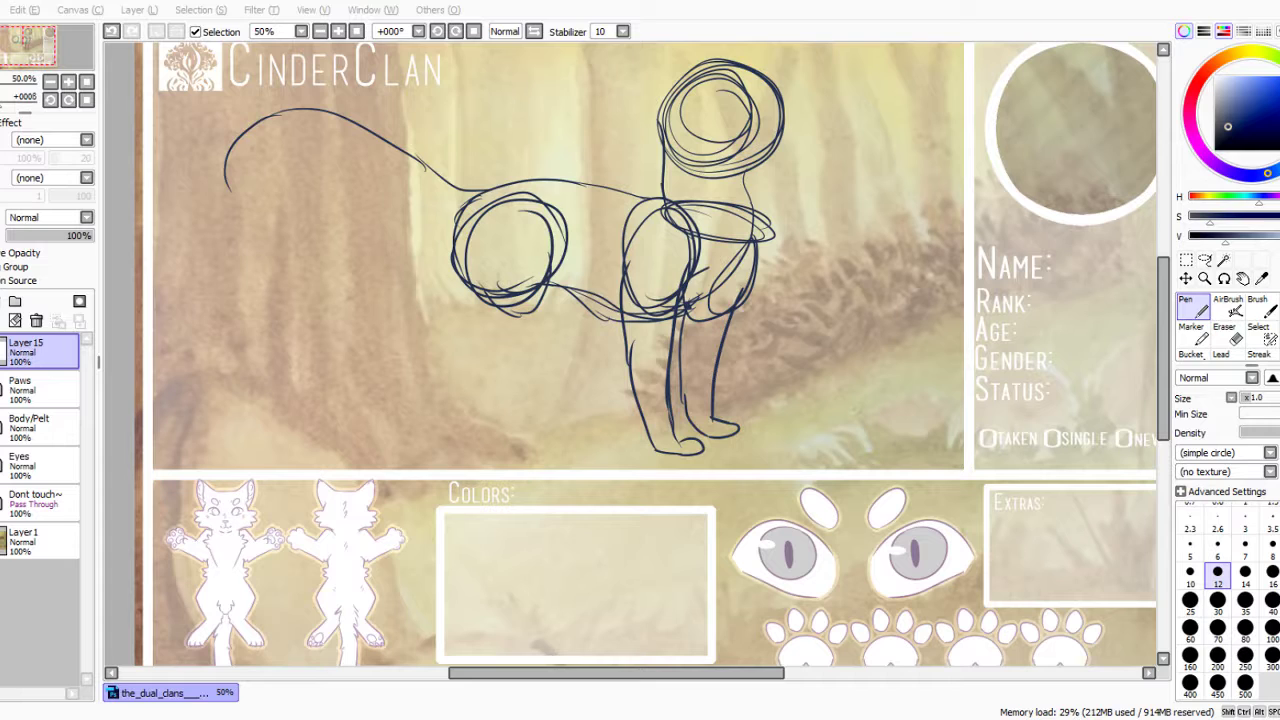
mouse_move(550, 258)
left_mouse_down()
mouse_move(519, 436)
mouse_move(543, 447)
mouse_move(521, 454)
mouse_move(480, 414)
mouse_move(464, 326)
mouse_move(468, 265)
left_mouse_up()
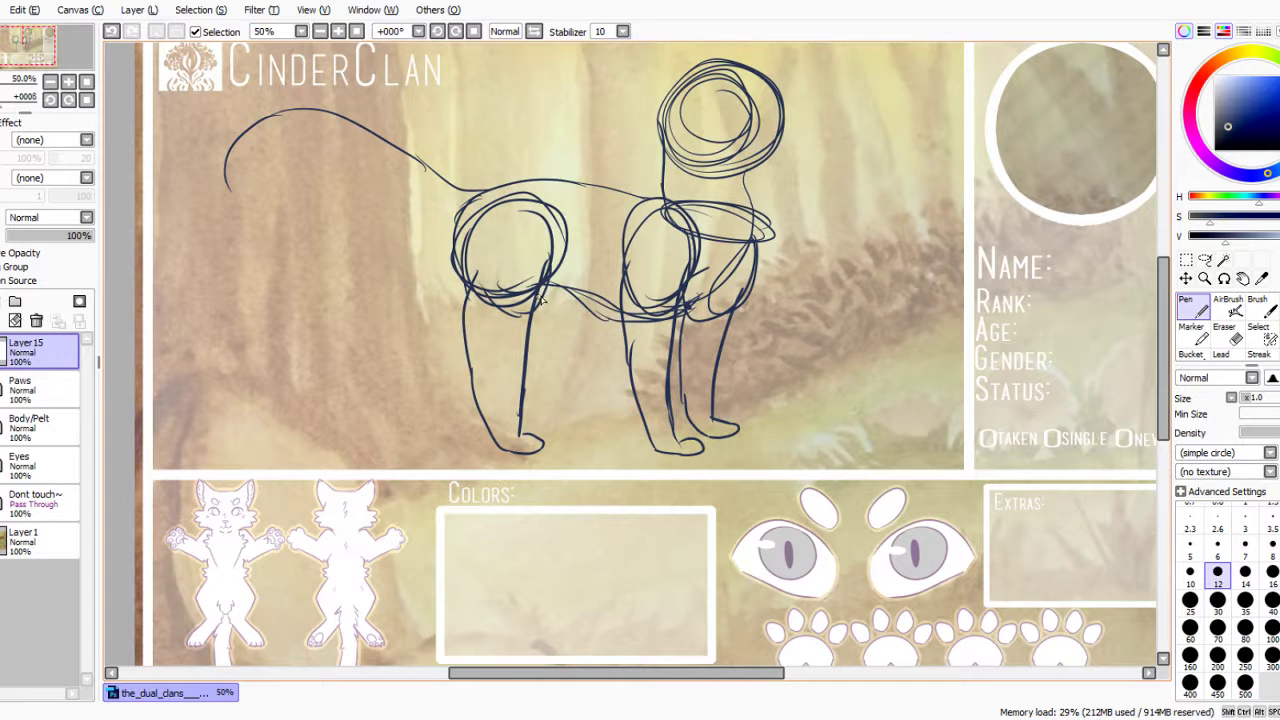
left_click_drag(546, 283, 538, 444)
mouse_move(222, 168)
left_mouse_down()
mouse_move(225, 241)
mouse_move(273, 283)
mouse_move(251, 242)
mouse_move(275, 277)
mouse_move(267, 204)
mouse_move(293, 164)
mouse_move(368, 188)
mouse_move(441, 240)
left_mouse_up()
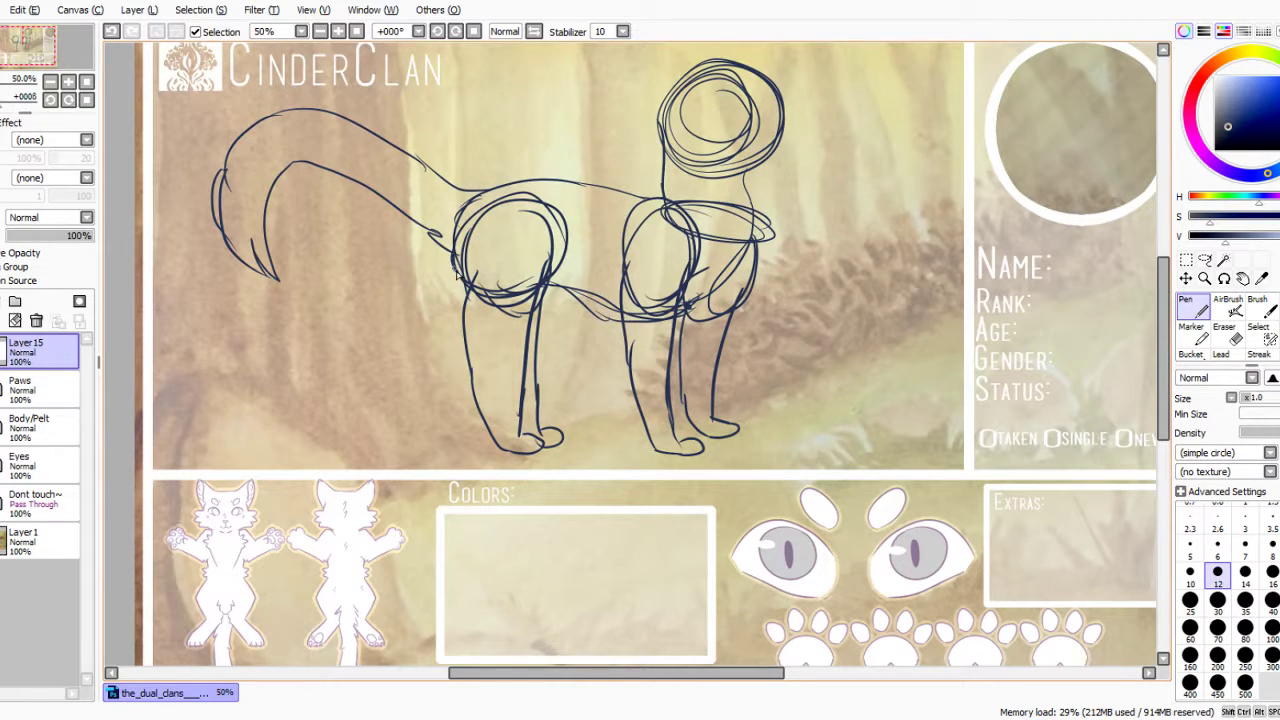
Sketch the head details: a curved face guideline, long pointed ear, boxy muzzle, eye and a fur tuft on top.
scroll(455, 218, "down", 2)
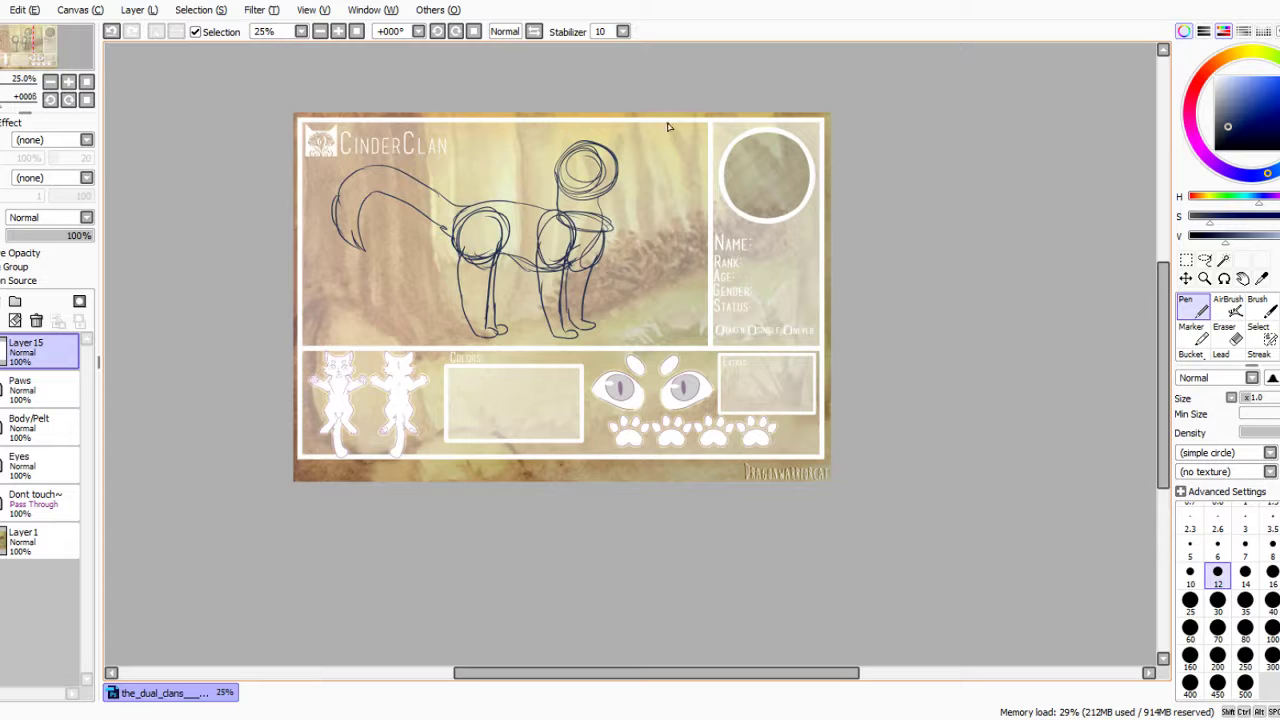
scroll(620, 150, "up", 4)
scroll(593, 170, "down", 3)
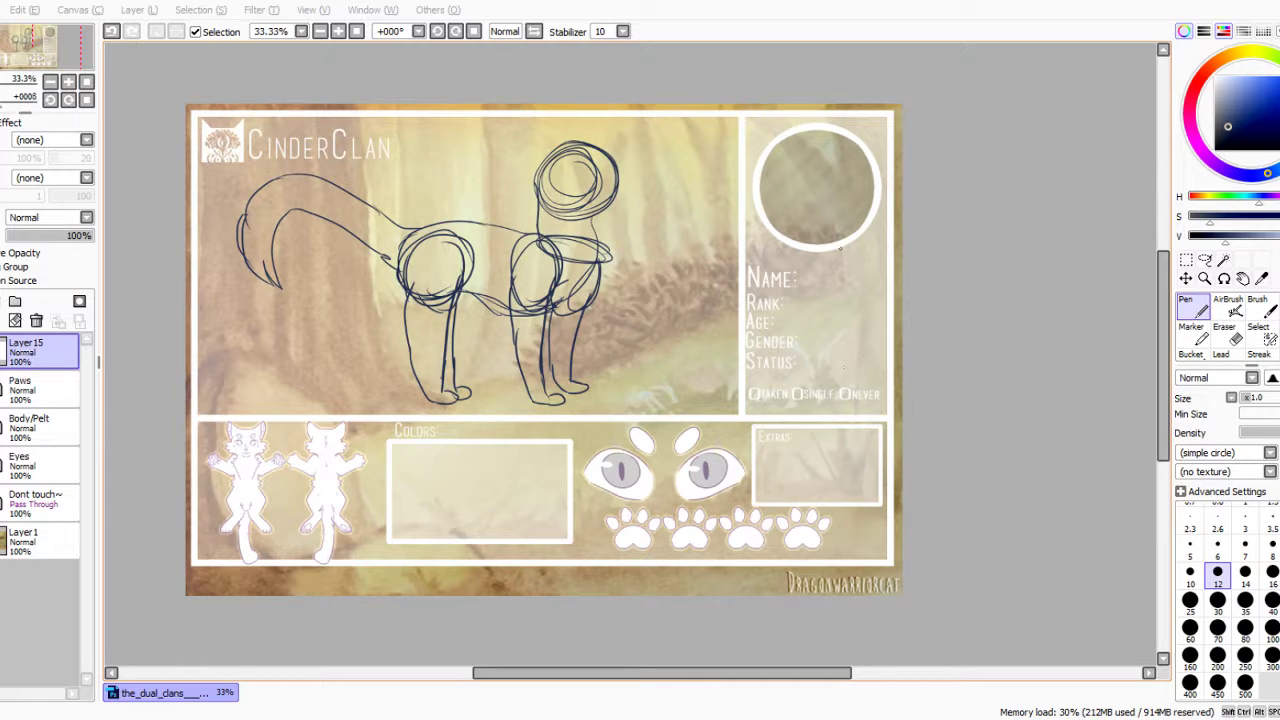
scroll(521, 164, "up", 1)
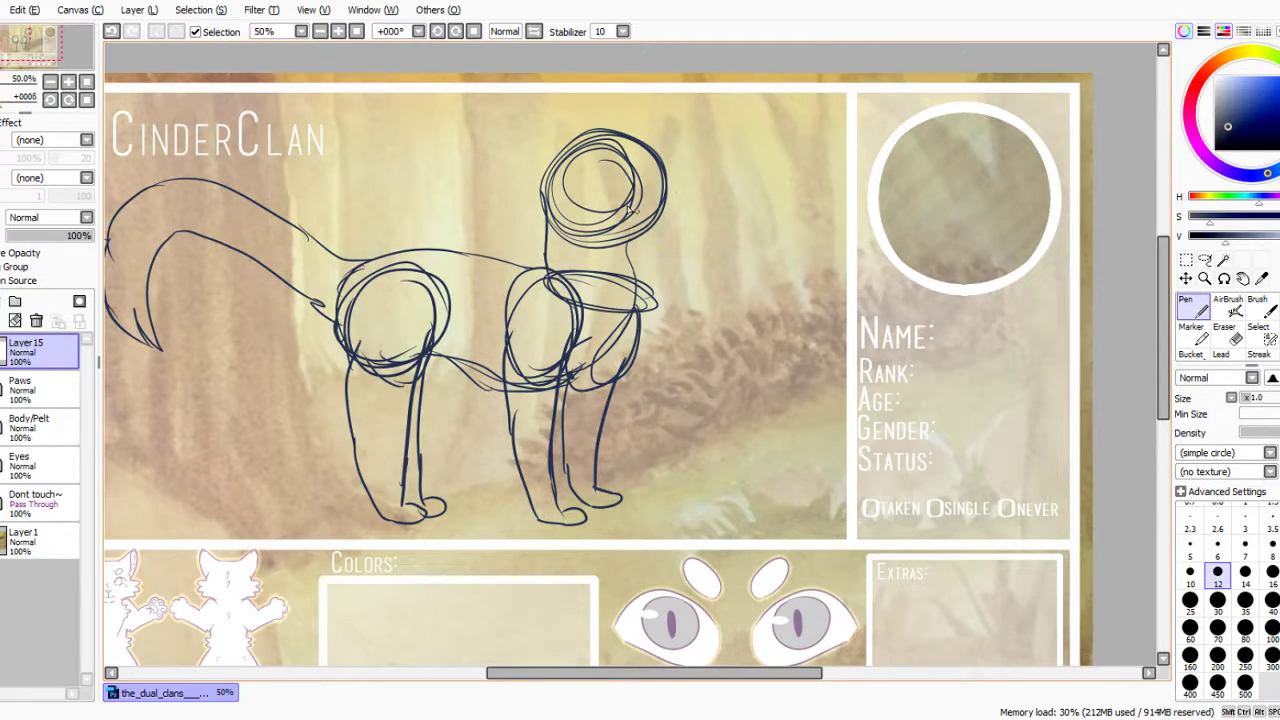
mouse_move(539, 182)
left_mouse_down()
mouse_move(629, 215)
mouse_move(672, 204)
left_mouse_up()
mouse_move(582, 135)
left_mouse_down()
mouse_move(478, 92)
mouse_move(546, 192)
left_mouse_up()
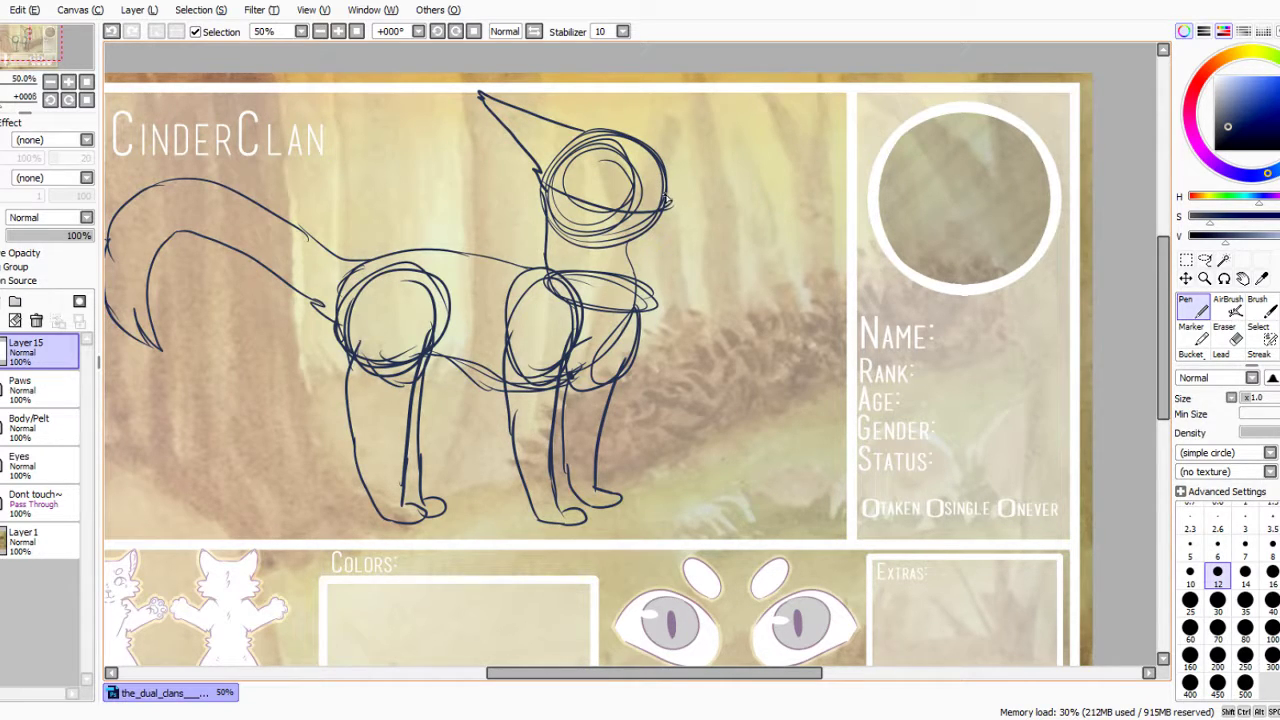
mouse_move(663, 200)
left_mouse_down()
mouse_move(700, 196)
mouse_move(686, 240)
mouse_move(632, 235)
left_mouse_up()
mouse_move(582, 131)
left_mouse_down()
mouse_move(606, 109)
mouse_move(603, 129)
mouse_move(650, 131)
mouse_move(621, 133)
mouse_move(655, 143)
mouse_move(666, 189)
mouse_move(658, 178)
mouse_move(647, 206)
mouse_move(623, 134)
left_mouse_up()
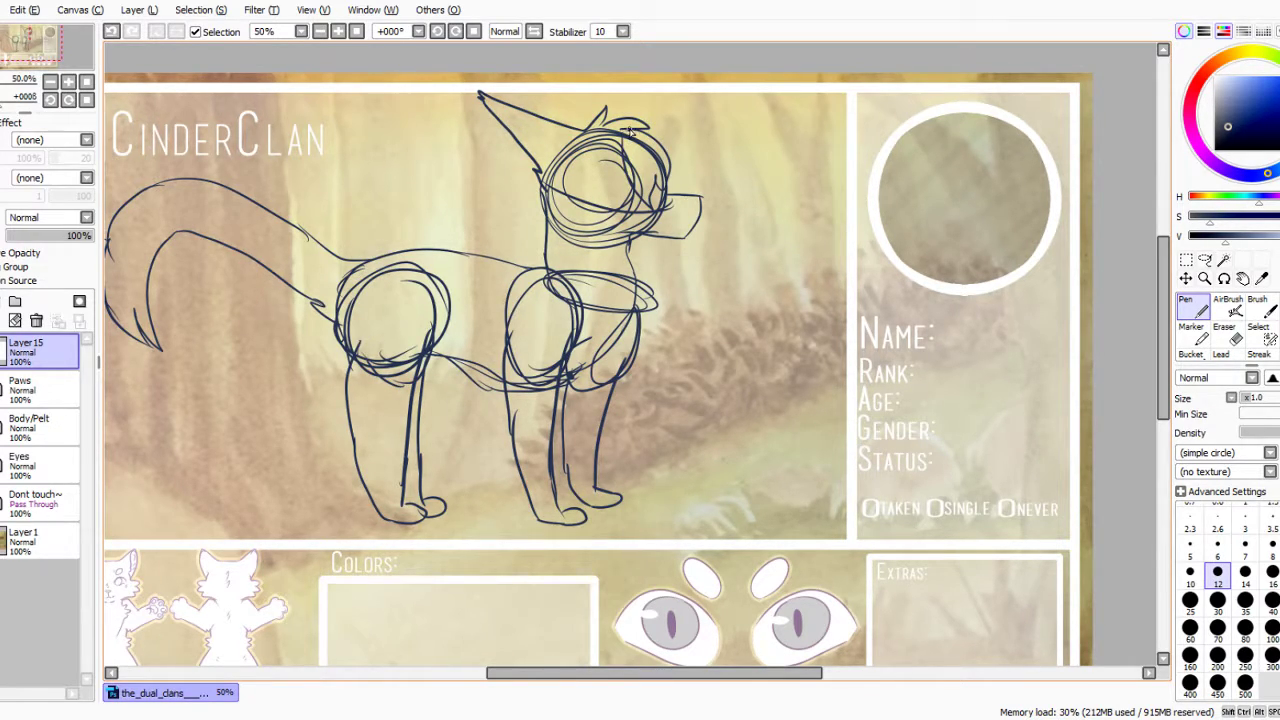
Refine the muzzle with a bolder, rounded contour running from the forehead over the nose to the chin.
scroll(630, 133, "down", 1)
scroll(614, 163, "up", 4)
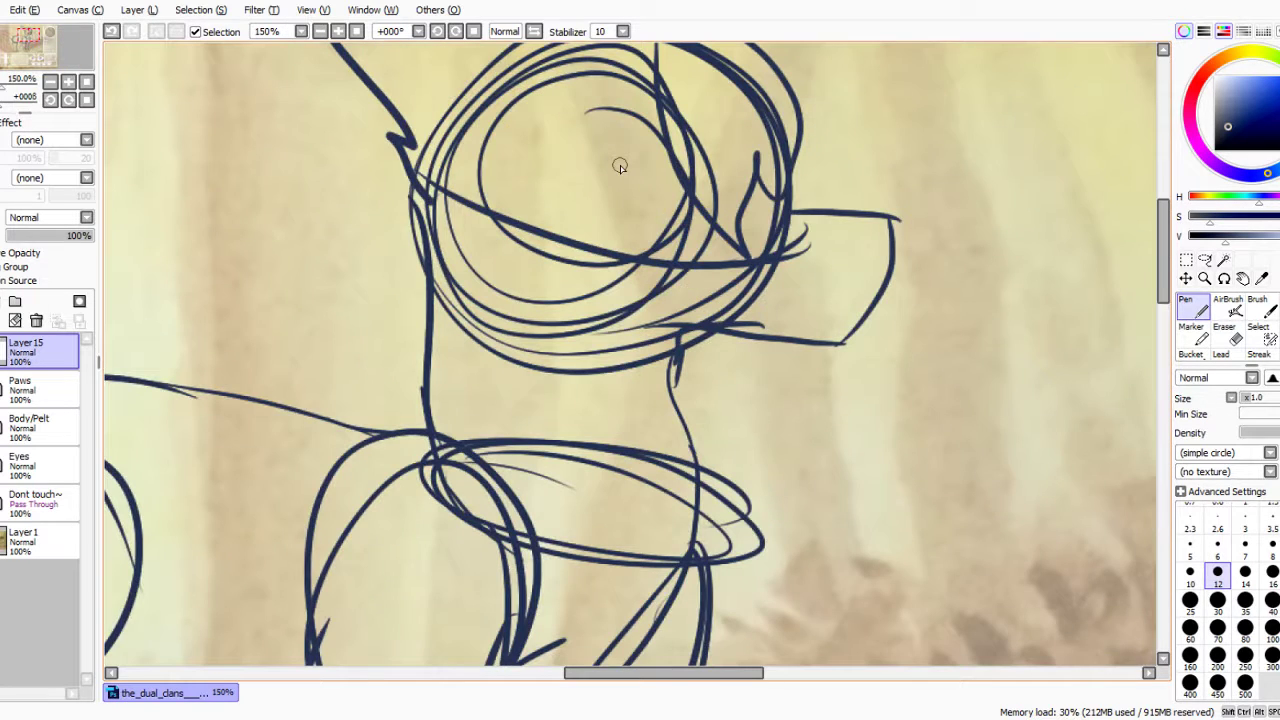
mouse_move(788, 176)
left_mouse_down()
mouse_move(812, 232)
mouse_move(869, 275)
mouse_move(843, 358)
mouse_move(802, 372)
mouse_move(676, 350)
left_mouse_up()
scroll(655, 233, "down", 2)
scroll(655, 233, "up", 2)
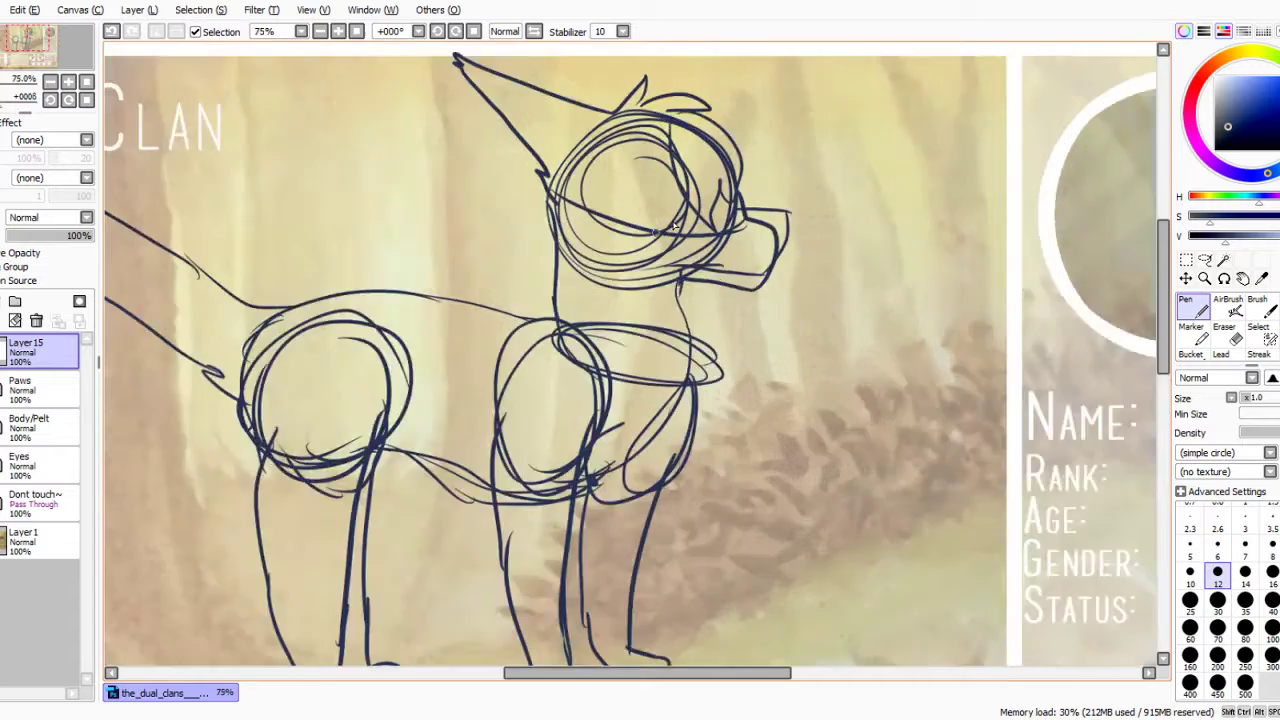
Draw pointed fur tufts on the back of the head and along the cheek and lower jaw.
mouse_move(438, 174)
left_mouse_down()
mouse_move(327, 242)
mouse_move(482, 234)
mouse_move(476, 386)
left_mouse_up()
left_click_drag(496, 296, 480, 398)
mouse_move(524, 266)
left_mouse_down()
mouse_move(498, 315)
mouse_move(589, 385)
mouse_move(572, 345)
mouse_move(638, 370)
left_mouse_up()
left_click_drag(598, 322, 640, 372)
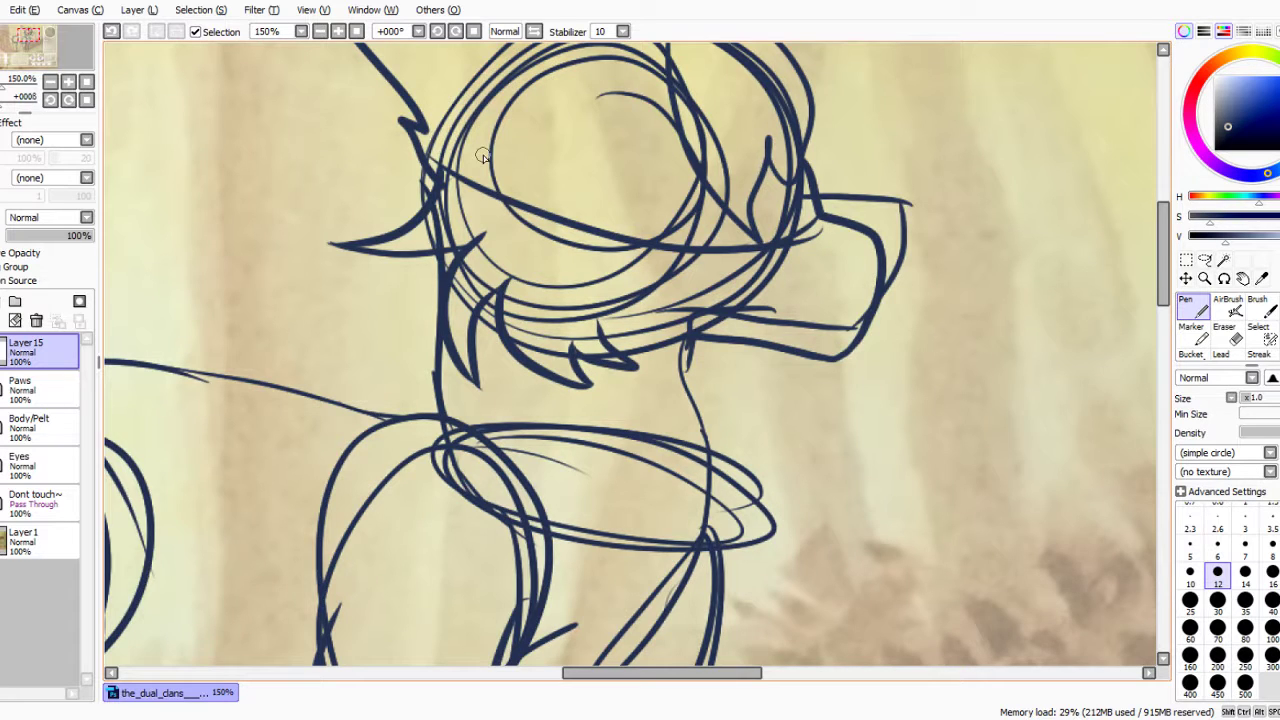
scroll(500, 180, "down", 3)
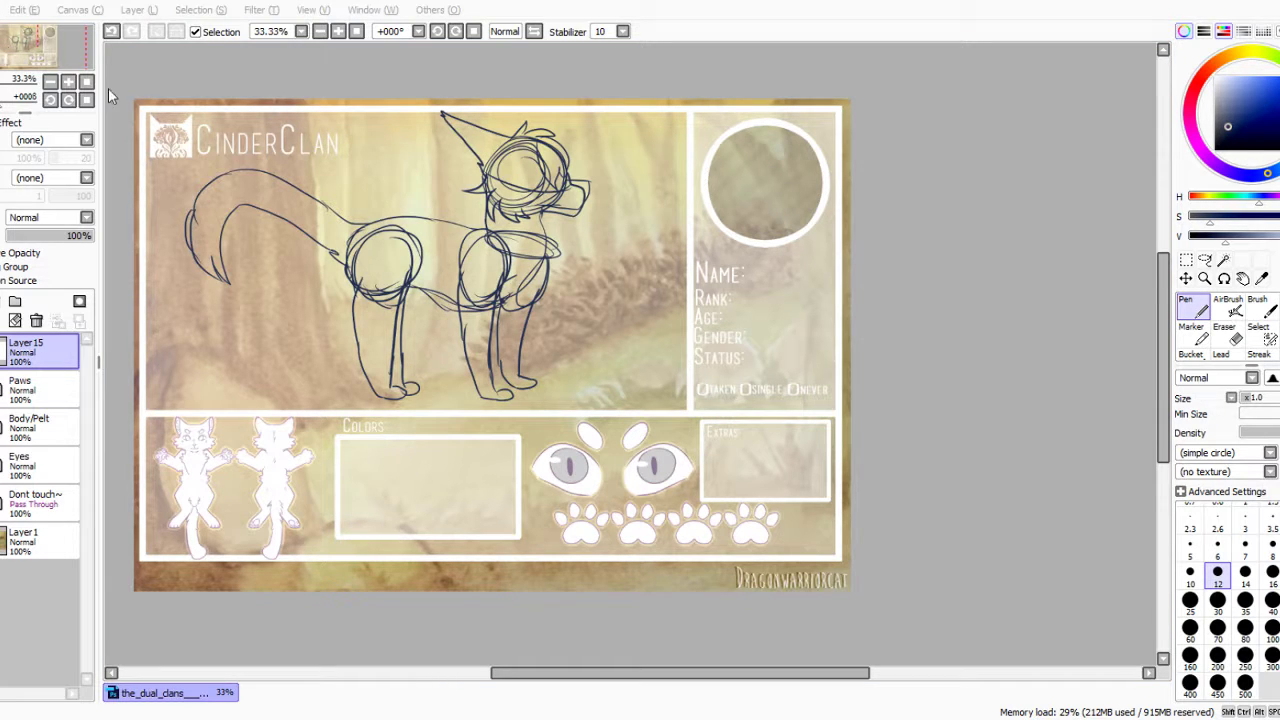
Create a new blank white canvas and open the dog_batch01 image as a reference.
left_click(269, 248)
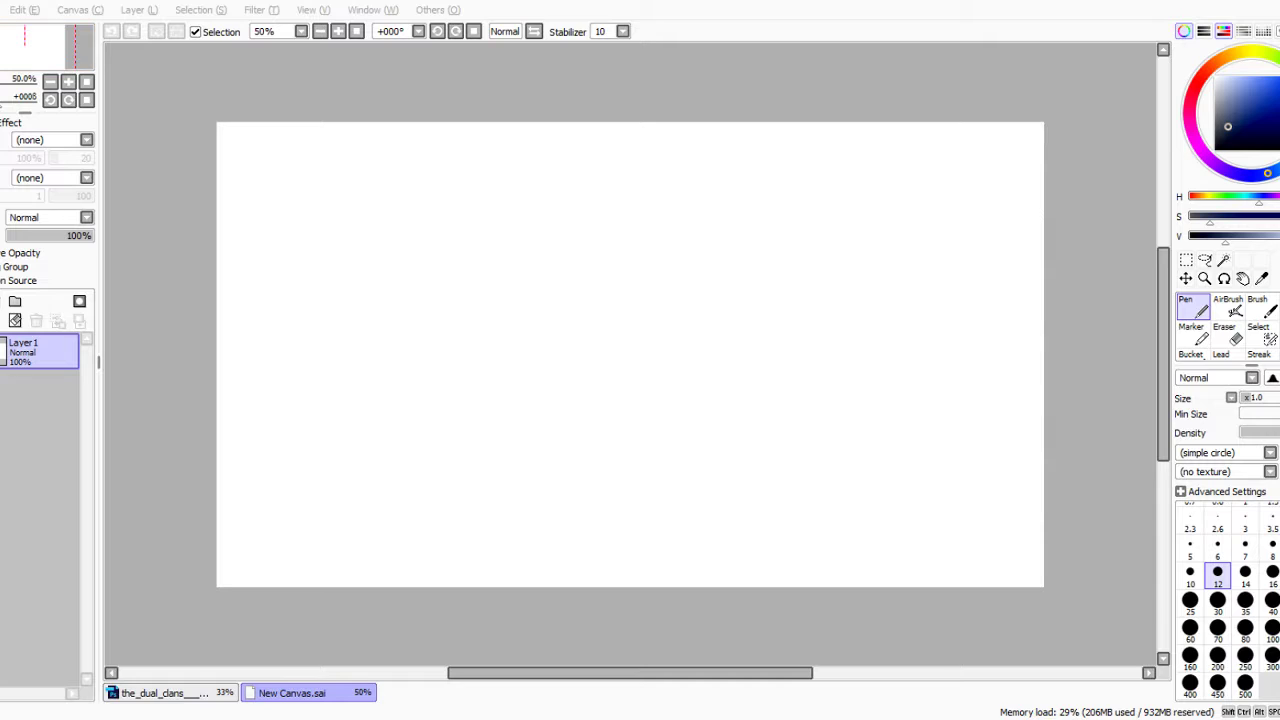
left_click(1, 10)
double_click(1074, 390)
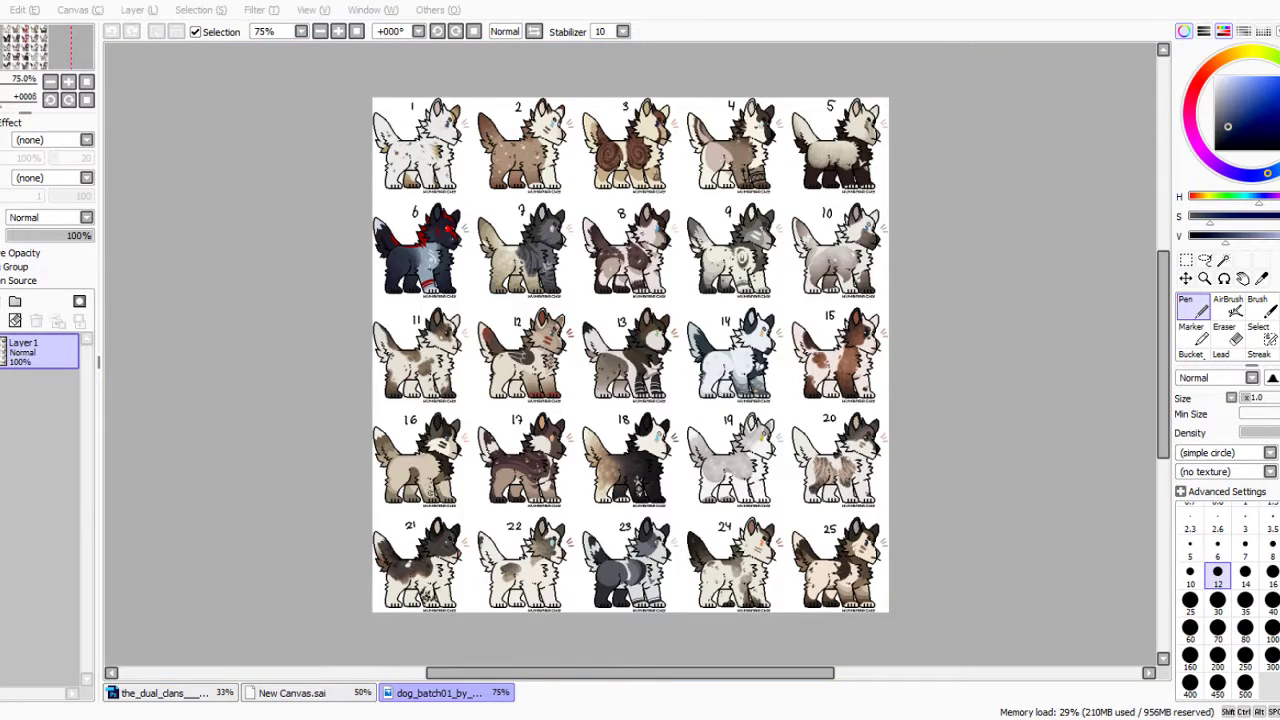
Examine dog number 1 on the reference sheet up close and return to the blank New Canvas.sai.
scroll(483, 151, "up", 6)
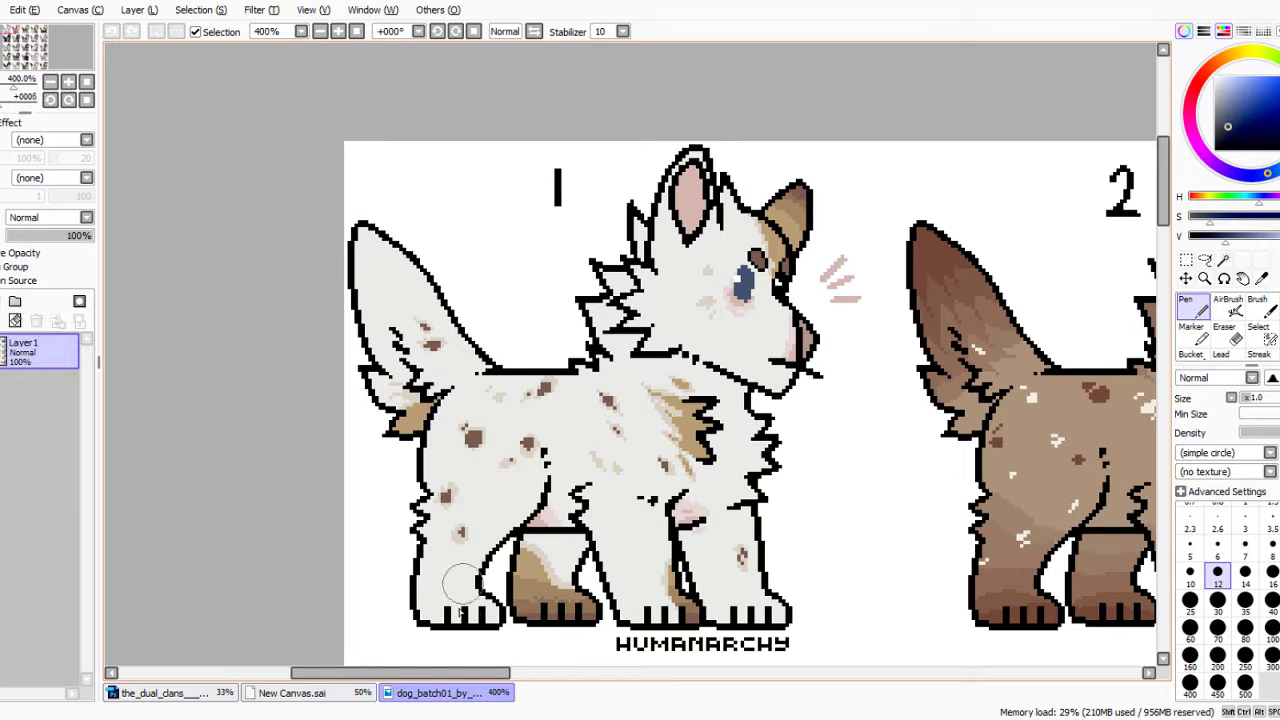
left_click(285, 703)
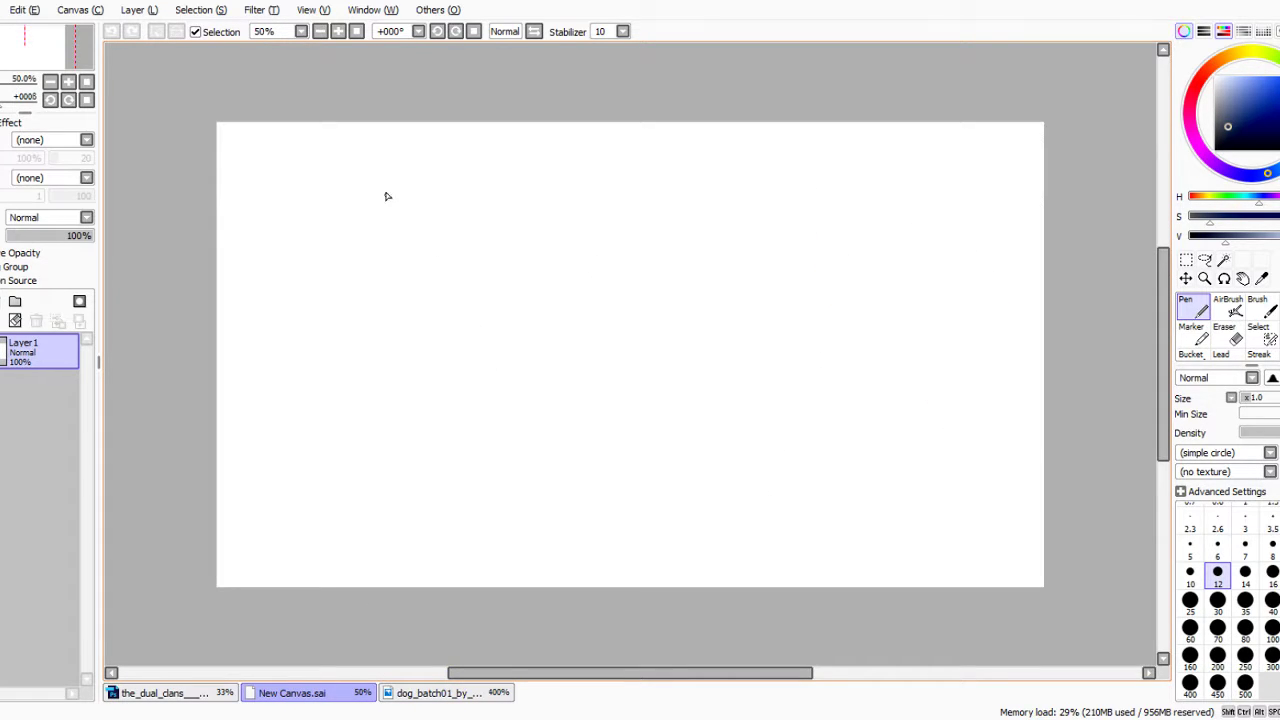
Switch the pen colour to a muted red and sketch a round head circle in the canvas's upper left area.
left_click_drag(378, 182, 389, 172)
left_click(112, 31)
left_click(1204, 72)
left_click(1242, 94)
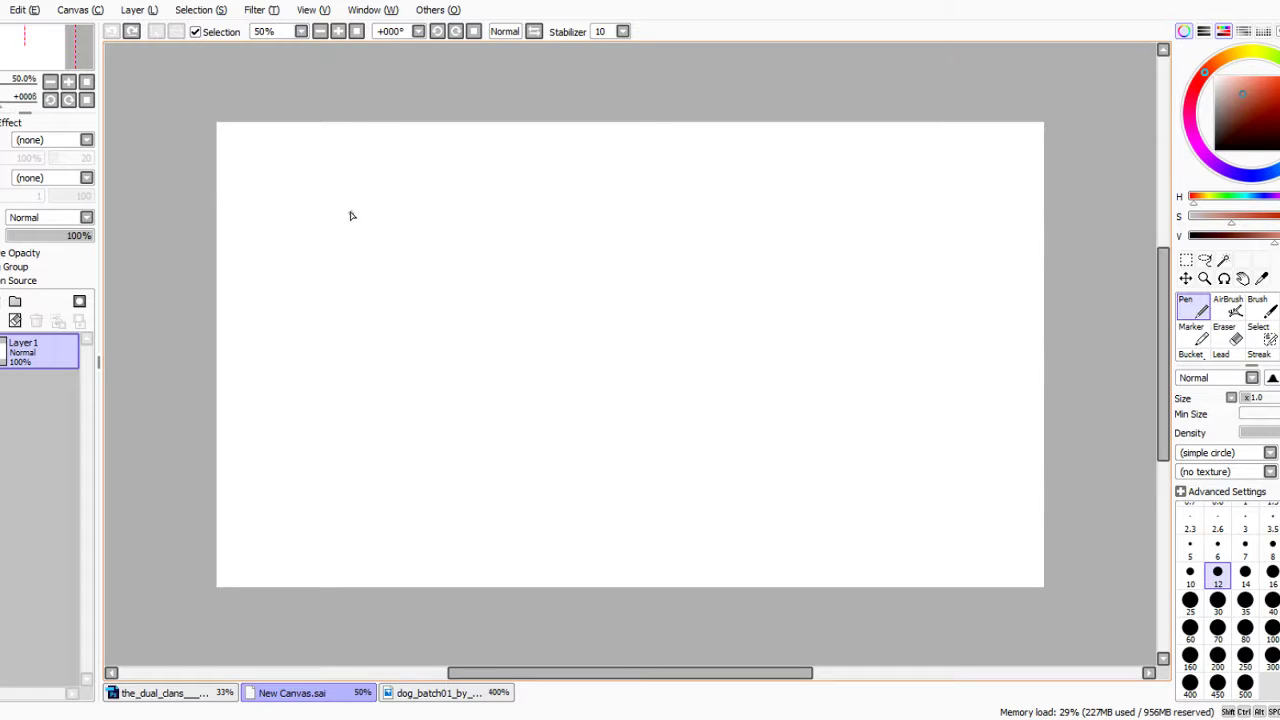
mouse_move(350, 216)
left_mouse_down()
mouse_move(309, 266)
mouse_move(338, 197)
mouse_move(385, 274)
mouse_move(303, 248)
mouse_move(385, 240)
mouse_move(306, 226)
mouse_move(403, 259)
mouse_move(296, 249)
left_mouse_up()
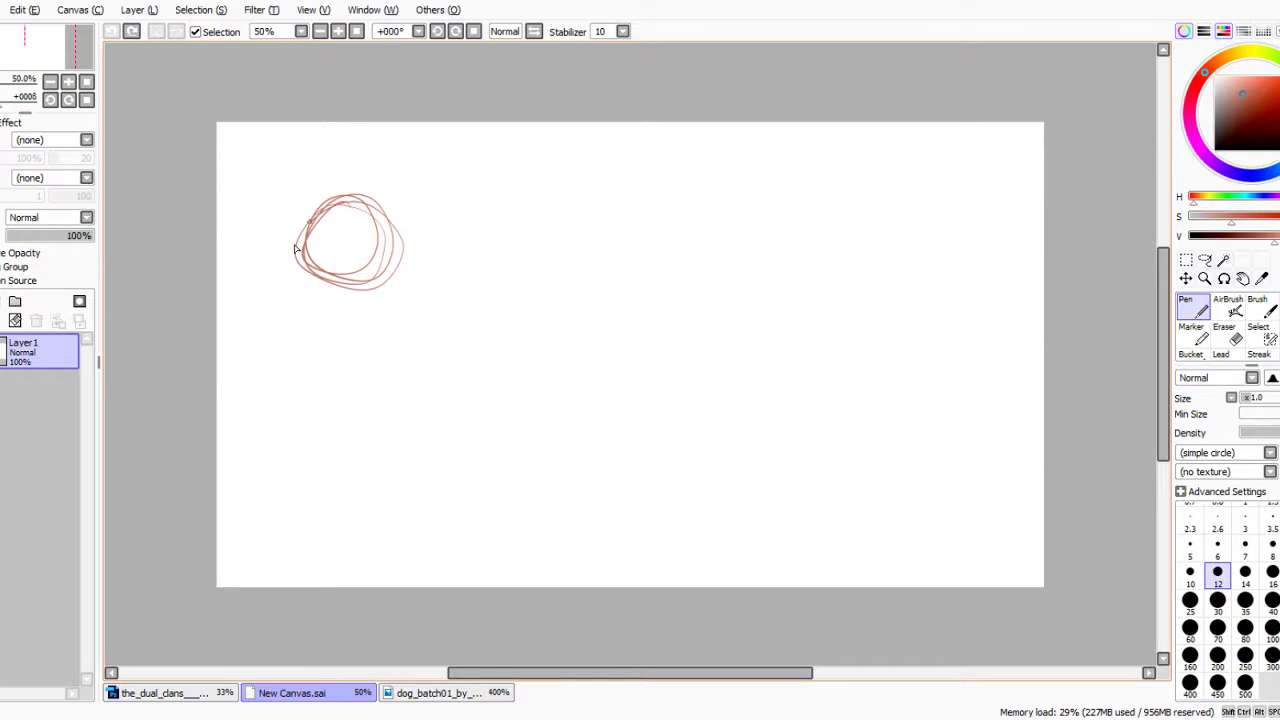
left_click(112, 31)
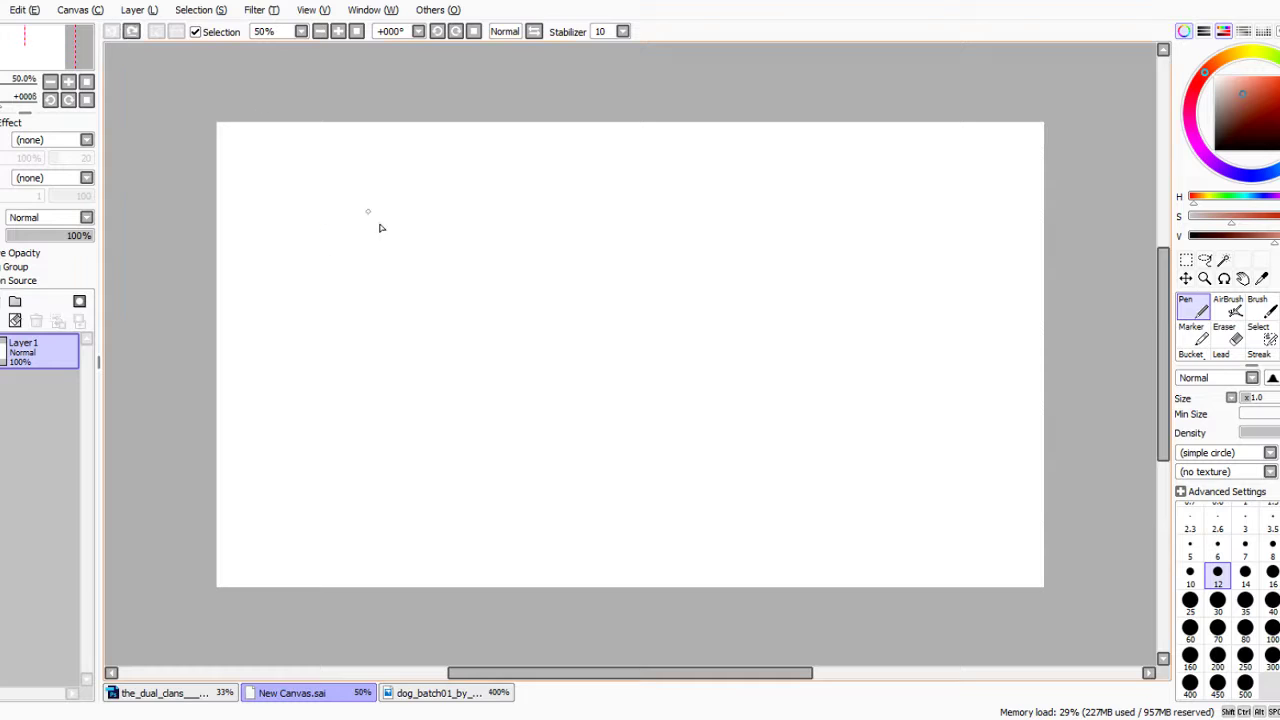
mouse_move(360, 220)
left_mouse_down()
mouse_move(411, 237)
mouse_move(331, 276)
mouse_move(373, 200)
mouse_move(342, 291)
mouse_move(385, 210)
mouse_move(328, 290)
mouse_move(376, 197)
mouse_move(365, 295)
mouse_move(304, 192)
mouse_move(374, 204)
mouse_move(339, 198)
left_mouse_up()
left_click(158, 298)
left_click(1203, 497)
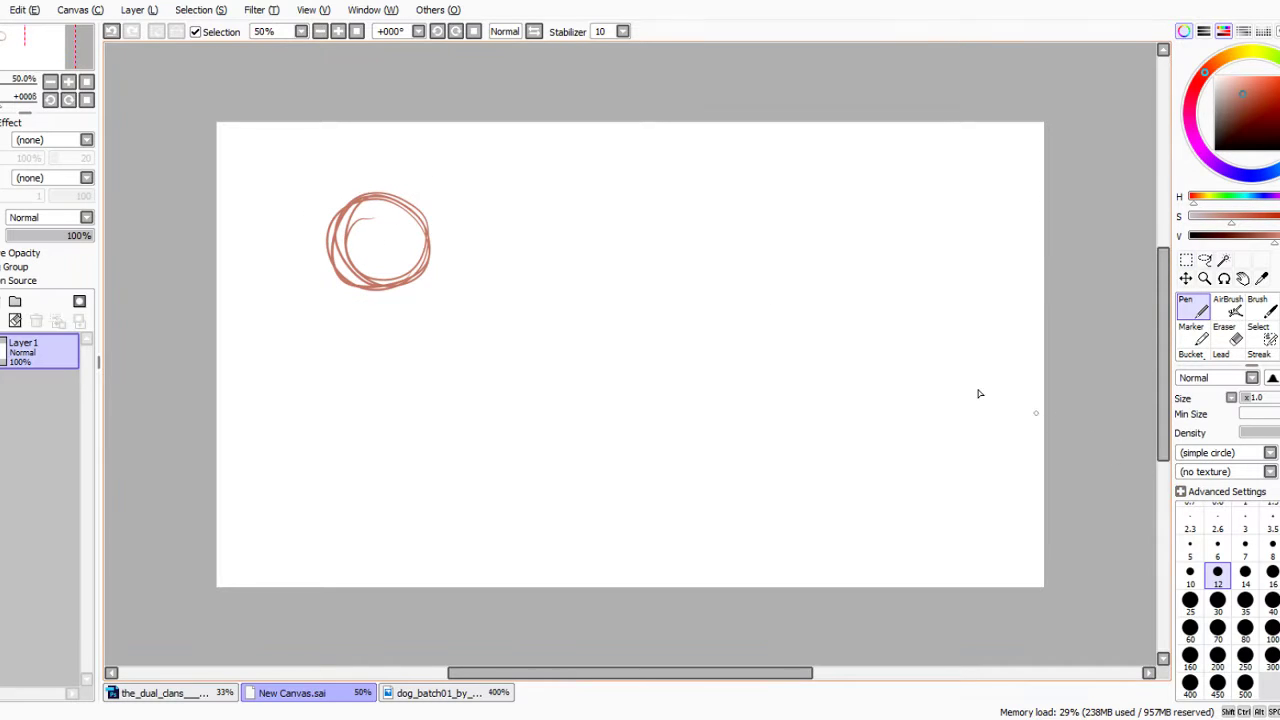
Sketch the back line, a round hip, and the near hind leg with an oval paw.
mouse_move(431, 246)
left_mouse_down()
mouse_move(436, 302)
mouse_move(381, 328)
mouse_move(431, 320)
mouse_move(358, 349)
mouse_move(441, 312)
mouse_move(410, 323)
mouse_move(443, 338)
mouse_move(433, 302)
mouse_move(558, 308)
mouse_move(589, 336)
mouse_move(590, 393)
mouse_move(535, 310)
mouse_move(583, 361)
left_mouse_up()
mouse_move(580, 431)
left_mouse_down()
mouse_move(625, 482)
mouse_move(614, 433)
left_mouse_up()
mouse_move(604, 508)
left_mouse_down()
mouse_move(606, 531)
mouse_move(622, 510)
left_mouse_up()
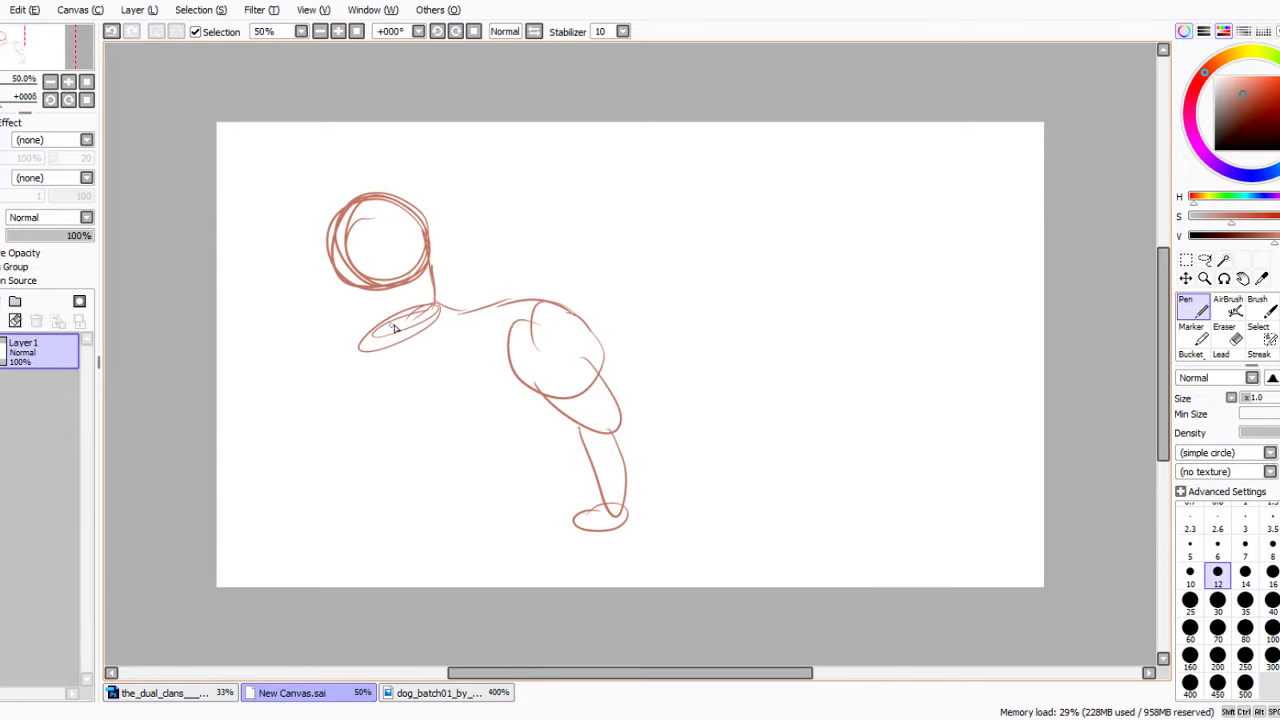
Sketch the shoulder oval and a raised, bent foreleg ending in a hanging paw.
mouse_move(386, 332)
left_mouse_down()
mouse_move(433, 370)
mouse_move(370, 390)
mouse_move(425, 341)
mouse_move(385, 393)
mouse_move(375, 385)
mouse_move(315, 437)
mouse_move(402, 391)
mouse_move(263, 450)
mouse_move(298, 448)
left_mouse_up()
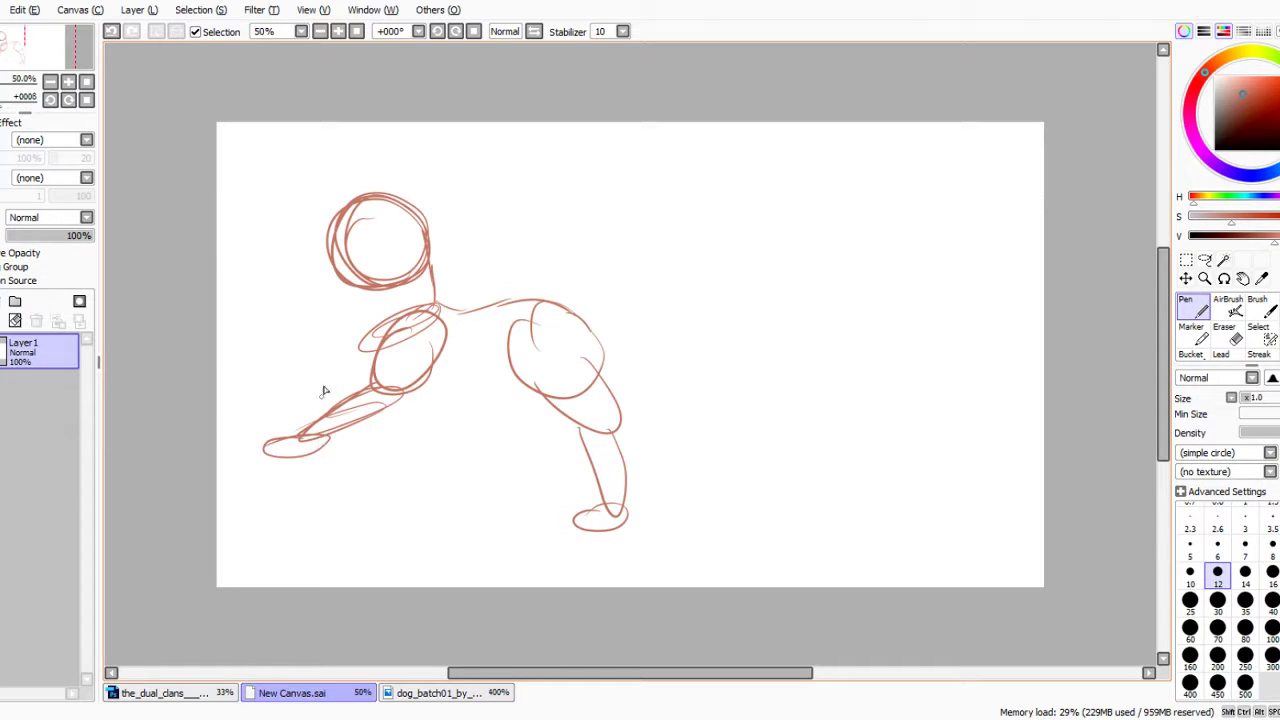
left_click(111, 31)
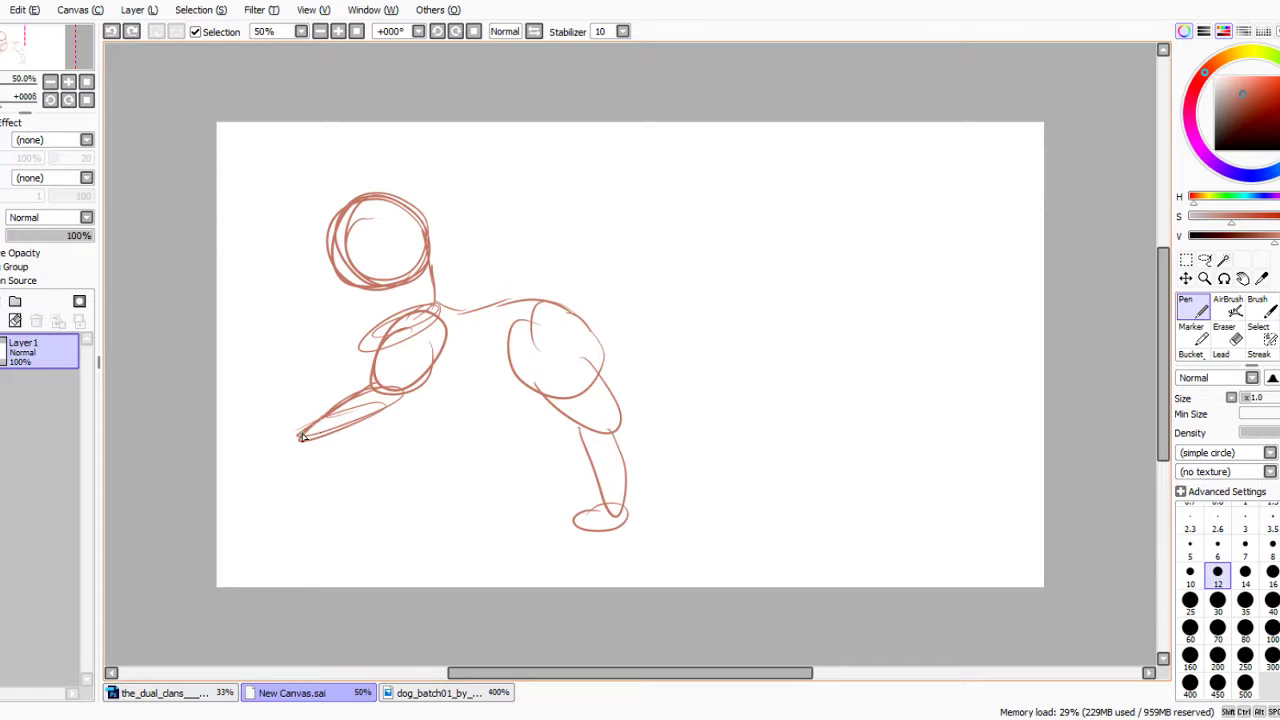
mouse_move(302, 435)
left_mouse_down()
mouse_move(298, 476)
mouse_move(330, 452)
mouse_move(310, 438)
mouse_move(313, 470)
mouse_move(321, 423)
mouse_move(308, 502)
mouse_move(323, 485)
mouse_move(360, 498)
left_mouse_up()
left_click(111, 32)
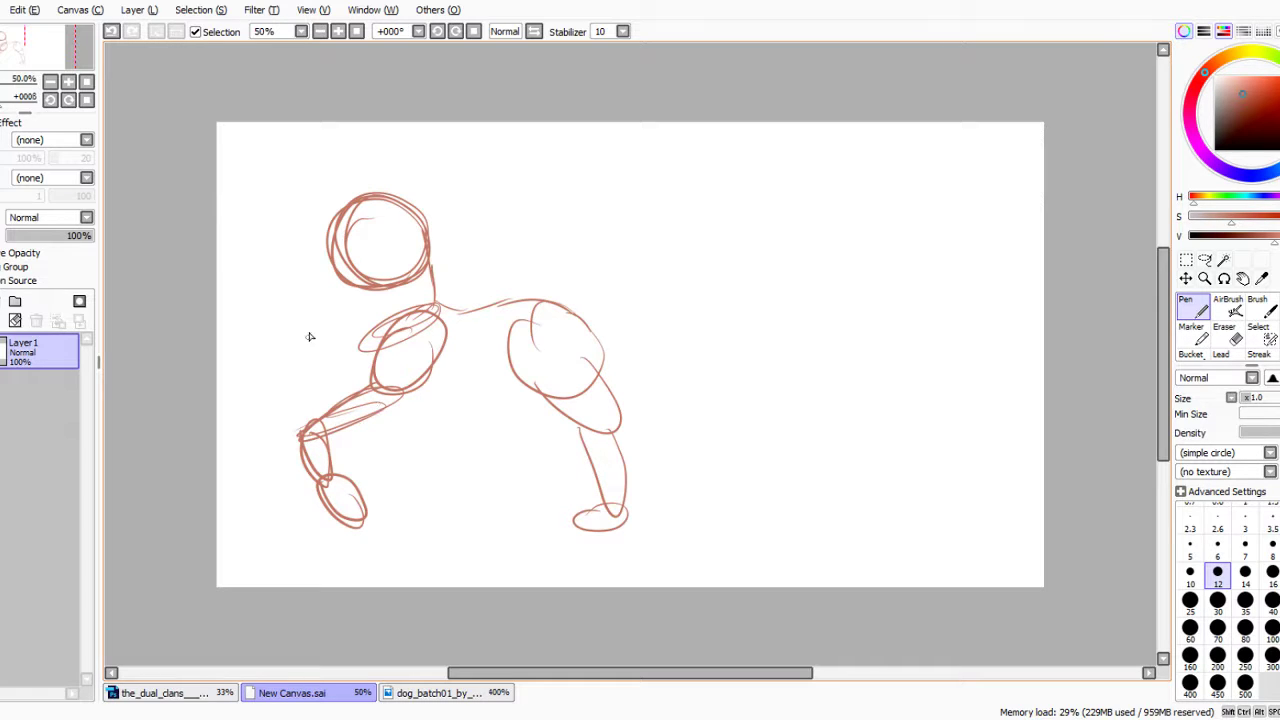
Draw the front neck line and belly curve, and add the straight standing foreleg with its paw.
left_click_drag(353, 289, 367, 336)
mouse_move(361, 346)
left_mouse_down()
mouse_move(383, 385)
mouse_move(452, 407)
mouse_move(502, 385)
mouse_move(557, 404)
left_mouse_up()
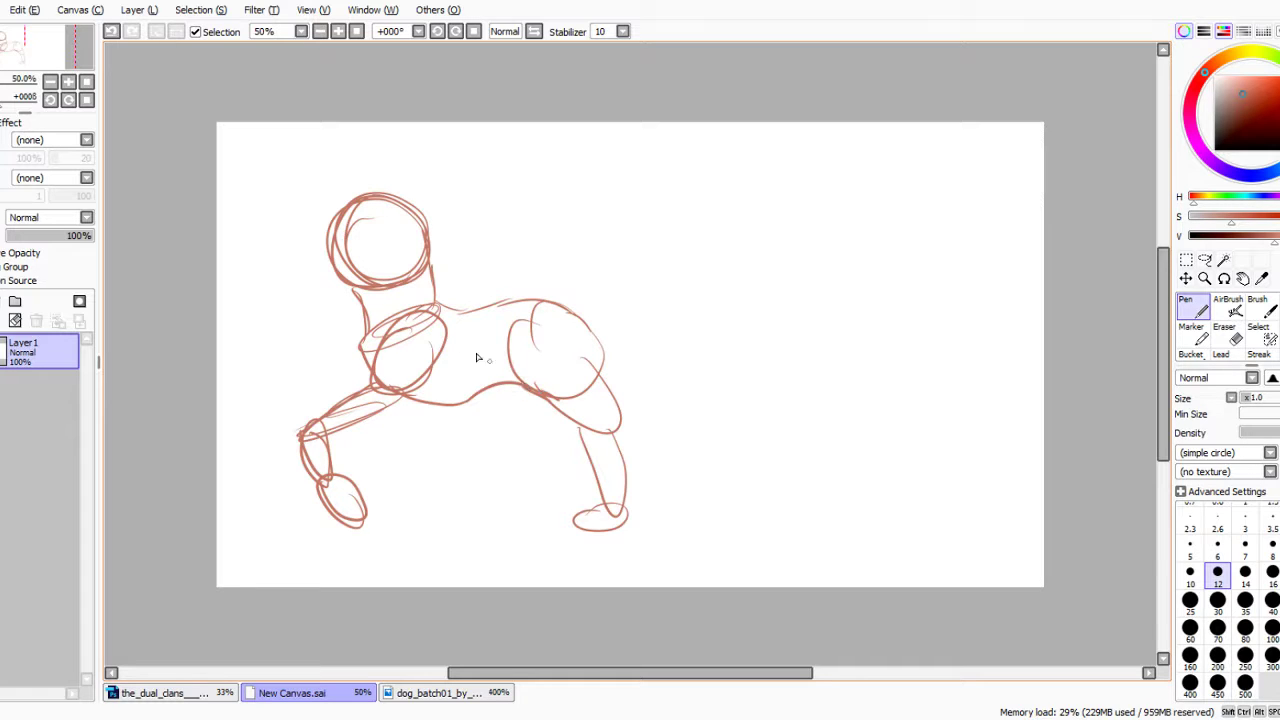
mouse_move(382, 382)
left_mouse_down()
mouse_move(397, 456)
mouse_move(411, 432)
left_mouse_up()
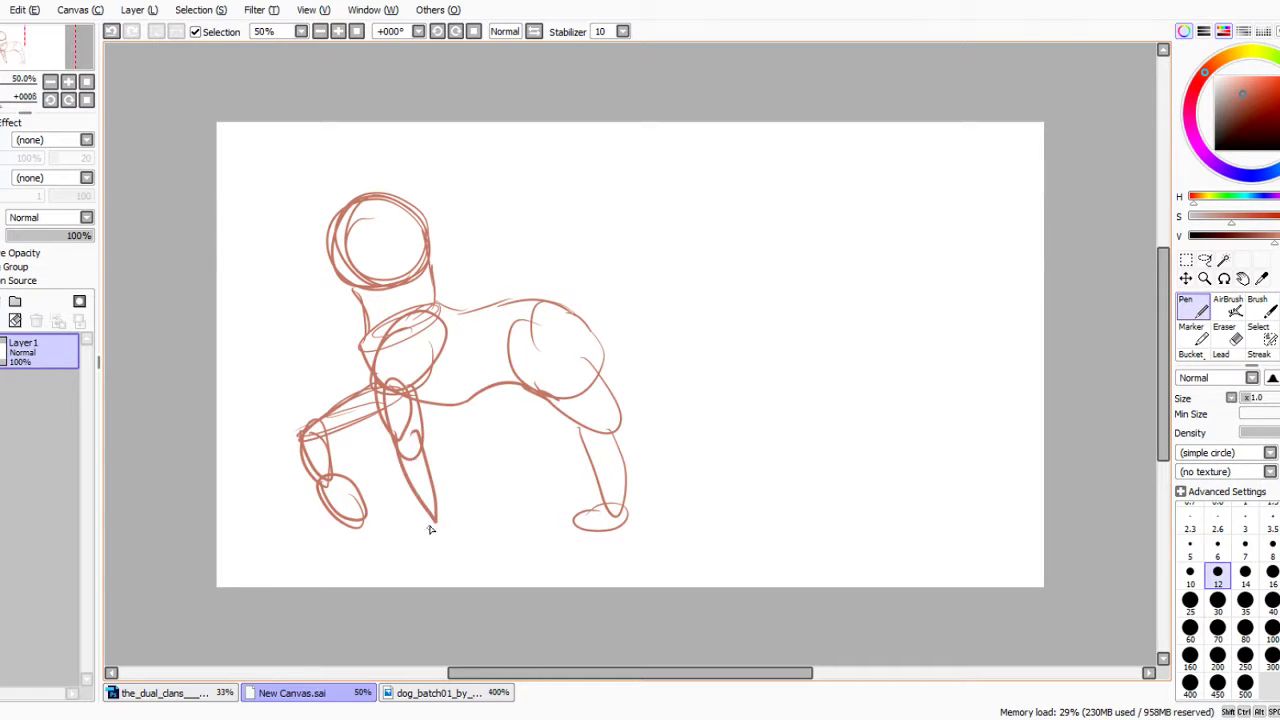
mouse_move(426, 517)
left_mouse_down()
mouse_move(436, 520)
mouse_move(407, 522)
left_mouse_up()
Sketch the second hind leg under the hip with overlapping ovals and a flat paw.
mouse_move(520, 388)
left_mouse_down()
mouse_move(548, 444)
mouse_move(522, 446)
mouse_move(548, 452)
left_mouse_up()
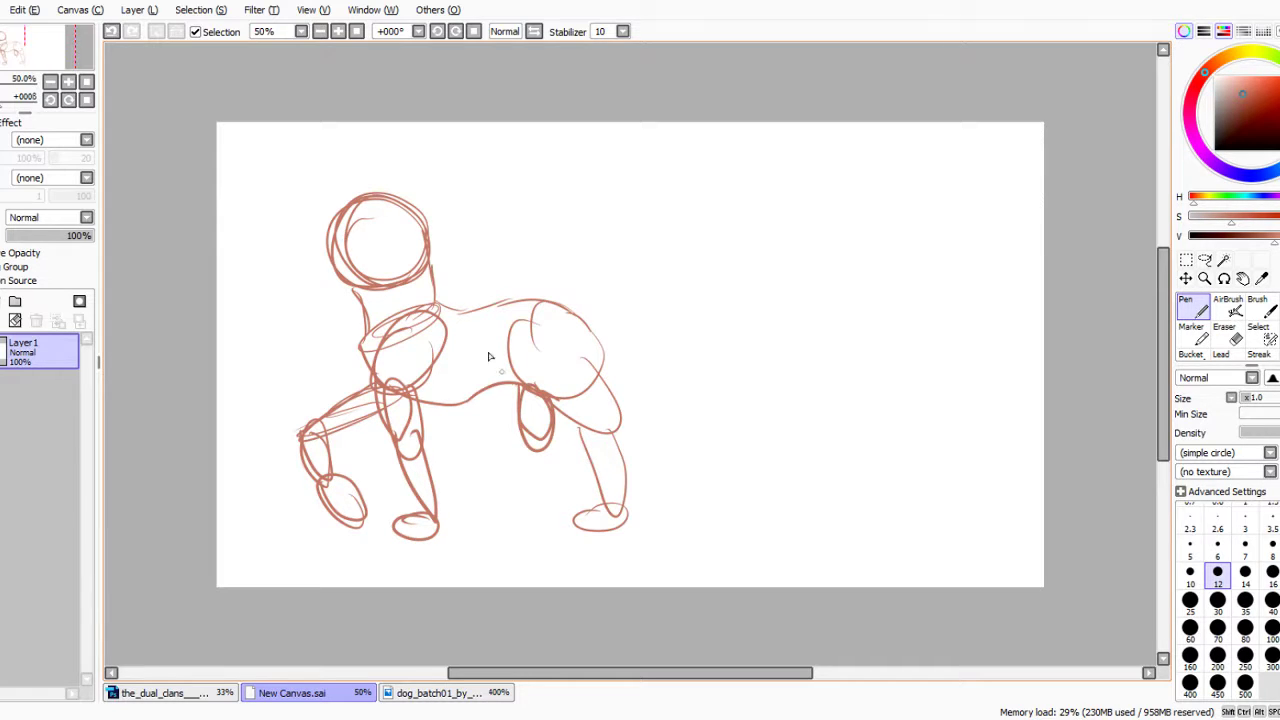
left_click(112, 31)
mouse_move(514, 386)
left_mouse_down()
mouse_move(518, 436)
mouse_move(547, 402)
mouse_move(561, 448)
mouse_move(530, 387)
mouse_move(543, 489)
left_mouse_up()
mouse_move(543, 432)
left_mouse_down()
mouse_move(562, 482)
mouse_move(550, 509)
mouse_move(536, 445)
mouse_move(544, 521)
mouse_move(538, 505)
mouse_move(527, 525)
mouse_move(554, 504)
mouse_move(508, 514)
mouse_move(560, 516)
left_mouse_up()
key("ctrl+z")
key("ctrl+z")
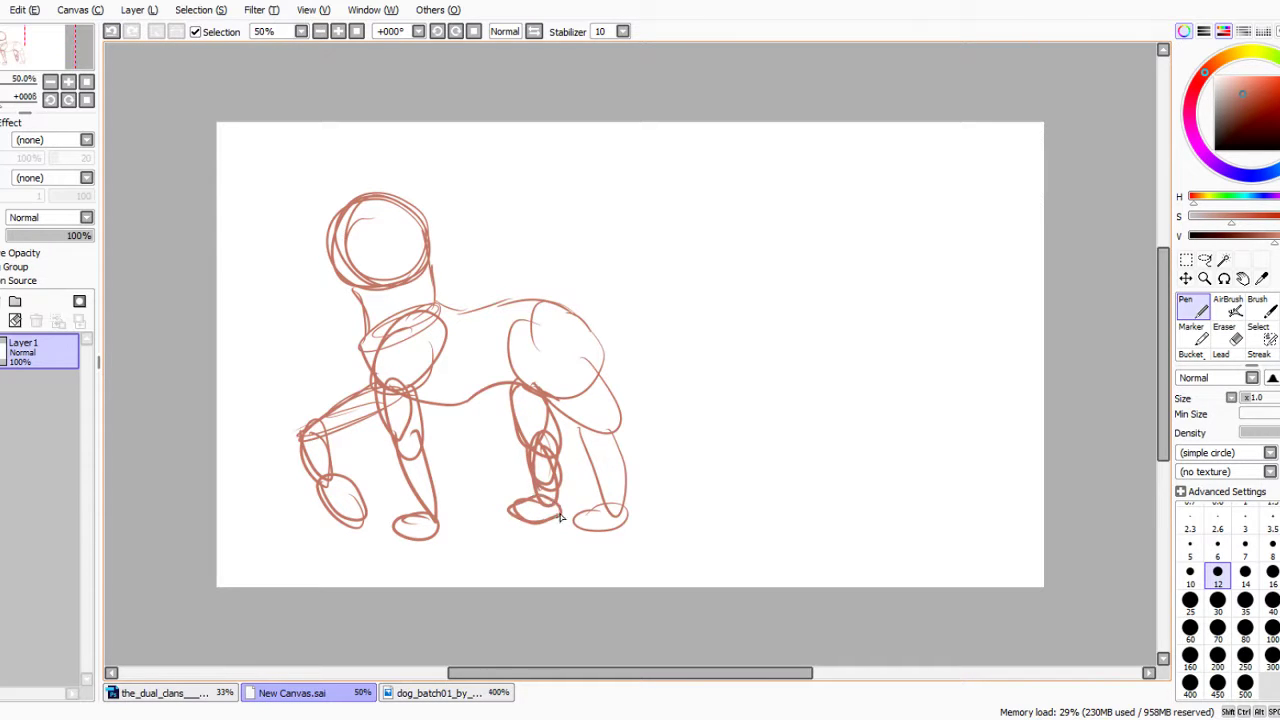
Check the CinderClan sheet sketch and draw a large curved, bushy tail extending from the dog's rump.
left_click(430, 695)
left_click(165, 693)
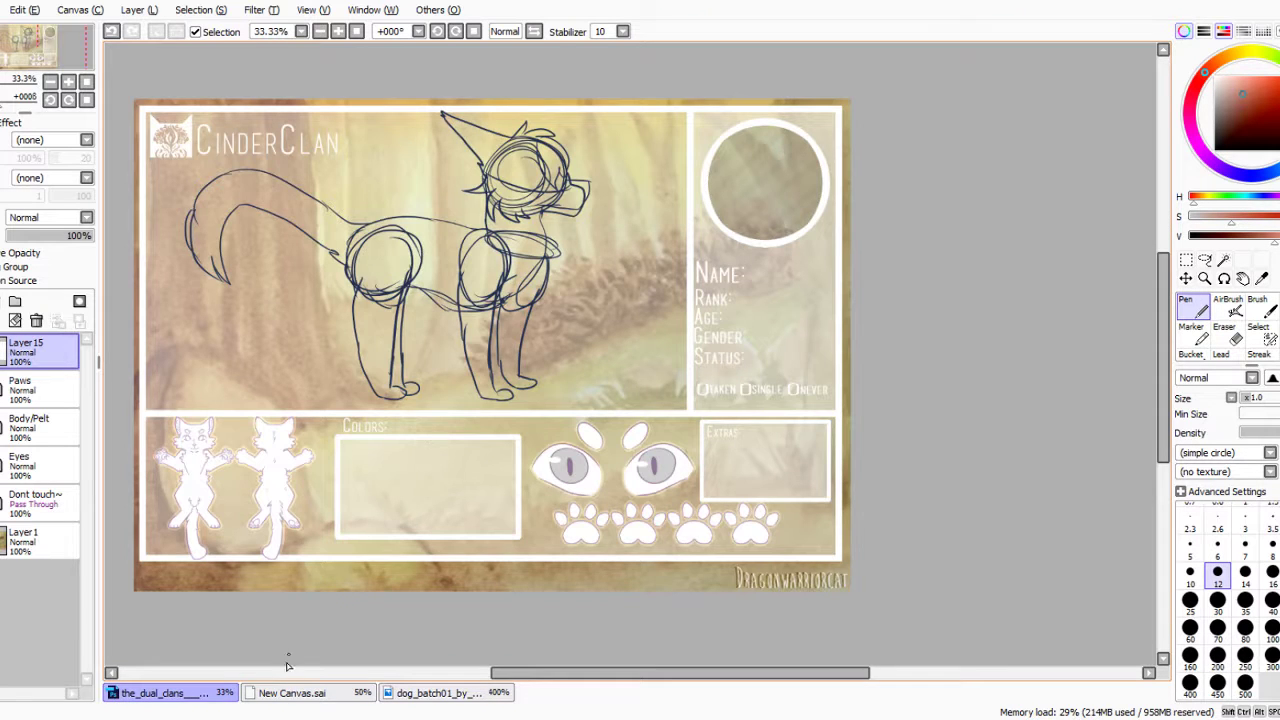
left_click(292, 693)
mouse_move(546, 305)
left_mouse_down()
mouse_move(622, 268)
mouse_move(618, 284)
mouse_move(655, 258)
mouse_move(701, 255)
mouse_move(735, 272)
mouse_move(755, 312)
mouse_move(749, 343)
mouse_move(702, 328)
mouse_move(604, 338)
left_mouse_up()
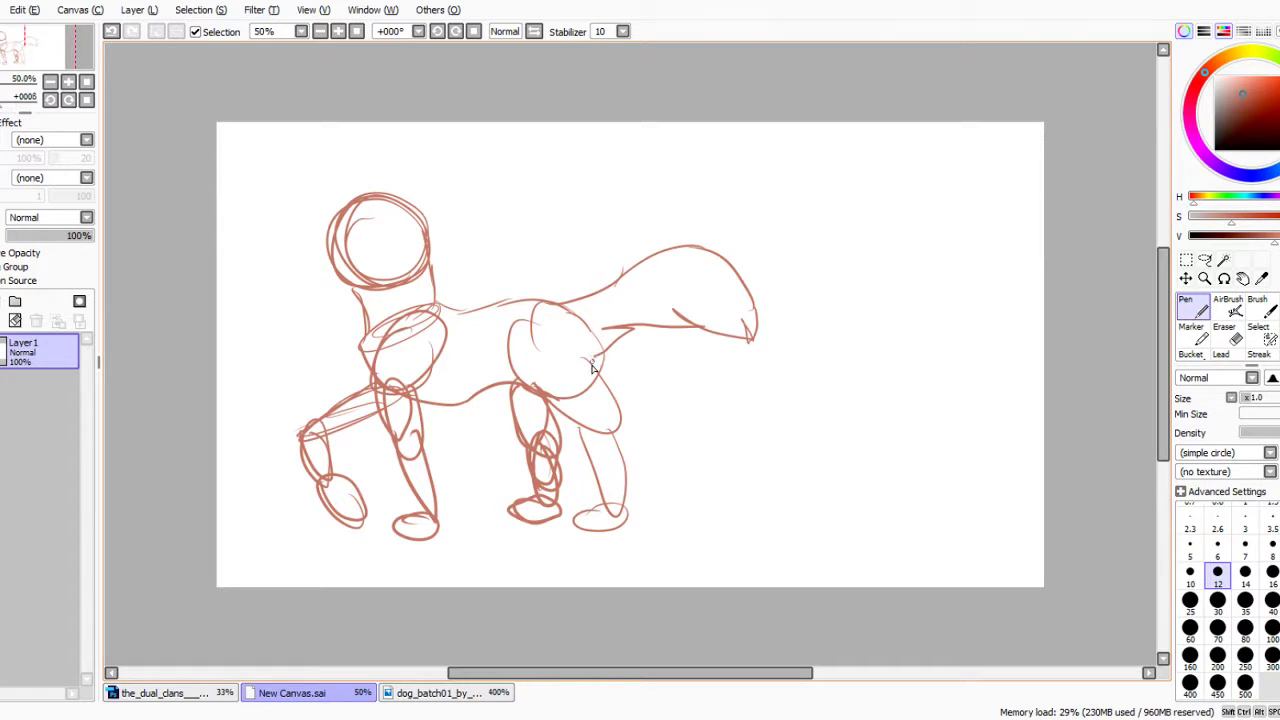
scroll(498, 201, "down", 1)
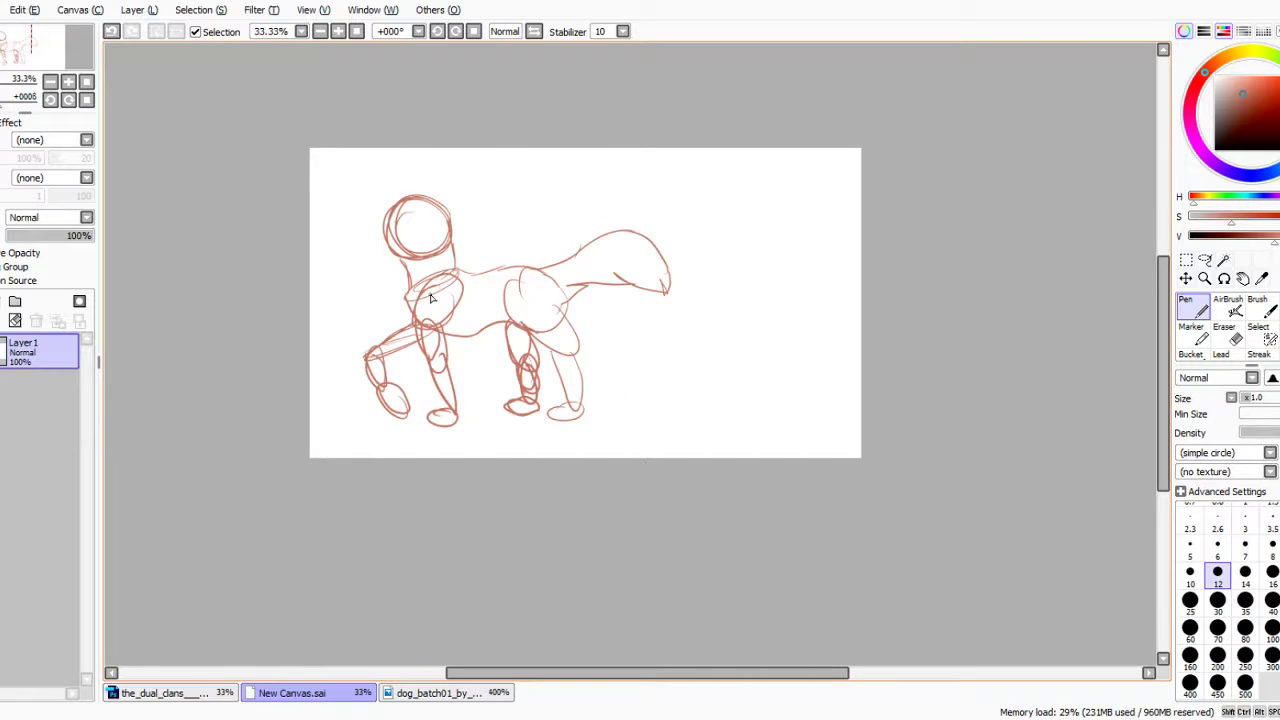
scroll(432, 298, "up", 3)
scroll(417, 333, "down", 2)
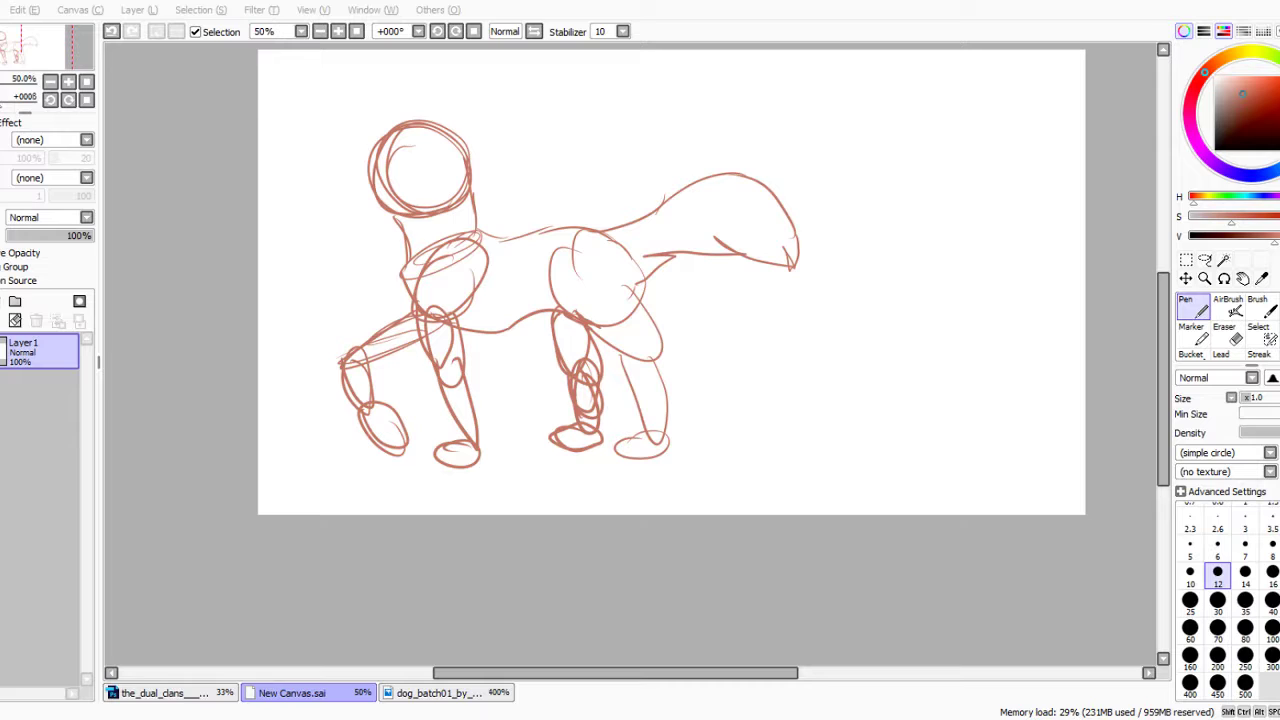
scroll(415, 165, "down", 1)
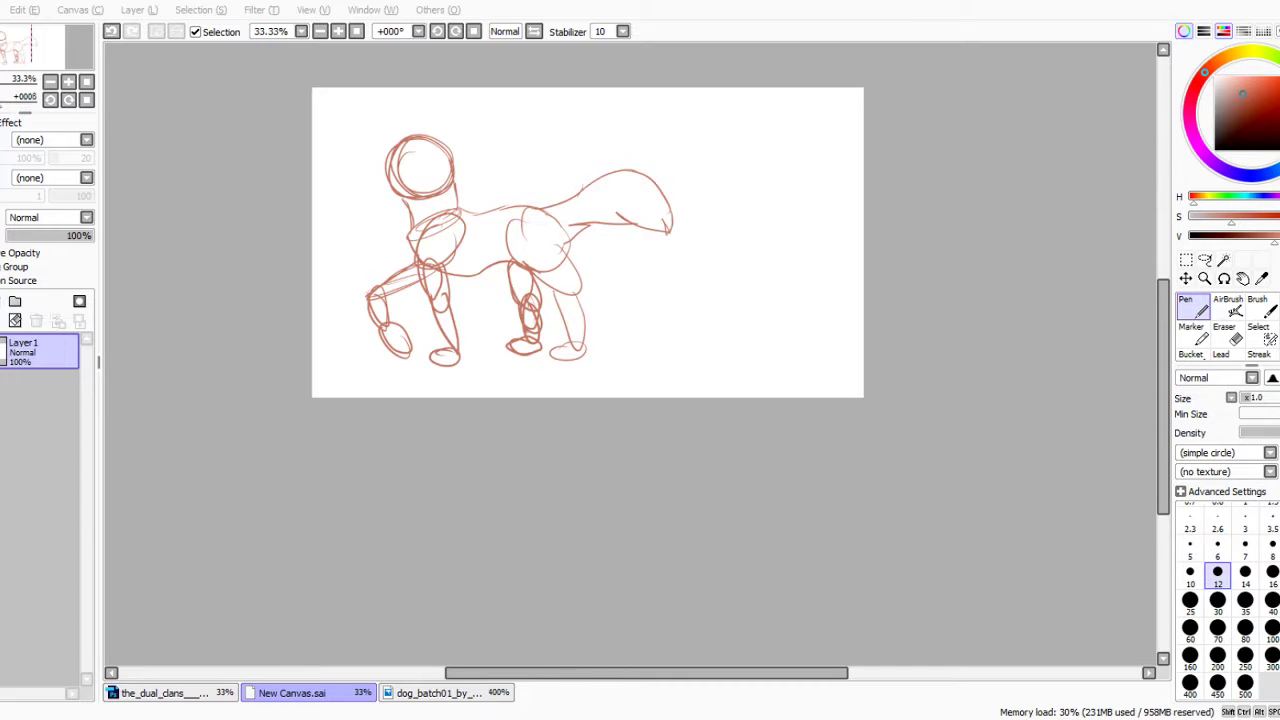
Draw the muzzle on the head circle with a nose, nostril and upper lip line.
scroll(400, 158, "up", 5)
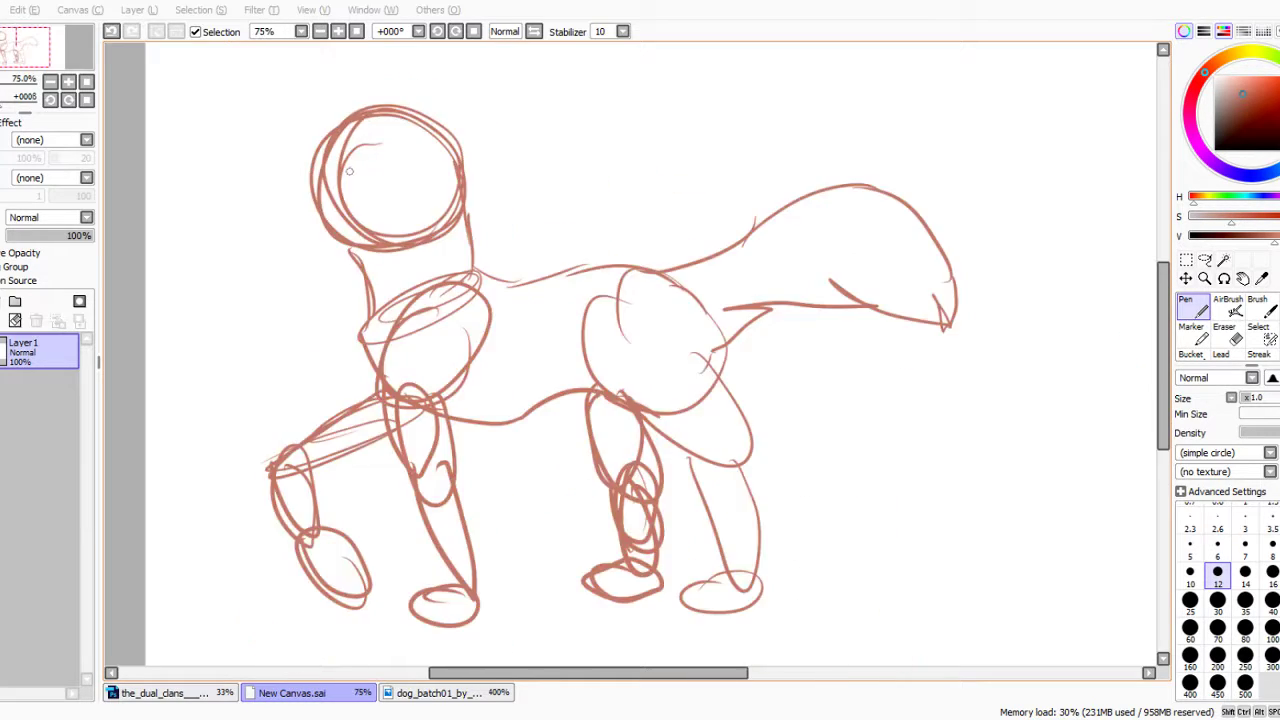
mouse_move(393, 167)
left_mouse_down()
mouse_move(150, 133)
mouse_move(108, 183)
mouse_move(121, 171)
mouse_move(123, 300)
left_mouse_up()
mouse_move(205, 148)
left_mouse_down()
mouse_move(237, 206)
mouse_move(126, 277)
mouse_move(230, 400)
mouse_move(429, 360)
mouse_move(498, 323)
left_mouse_up()
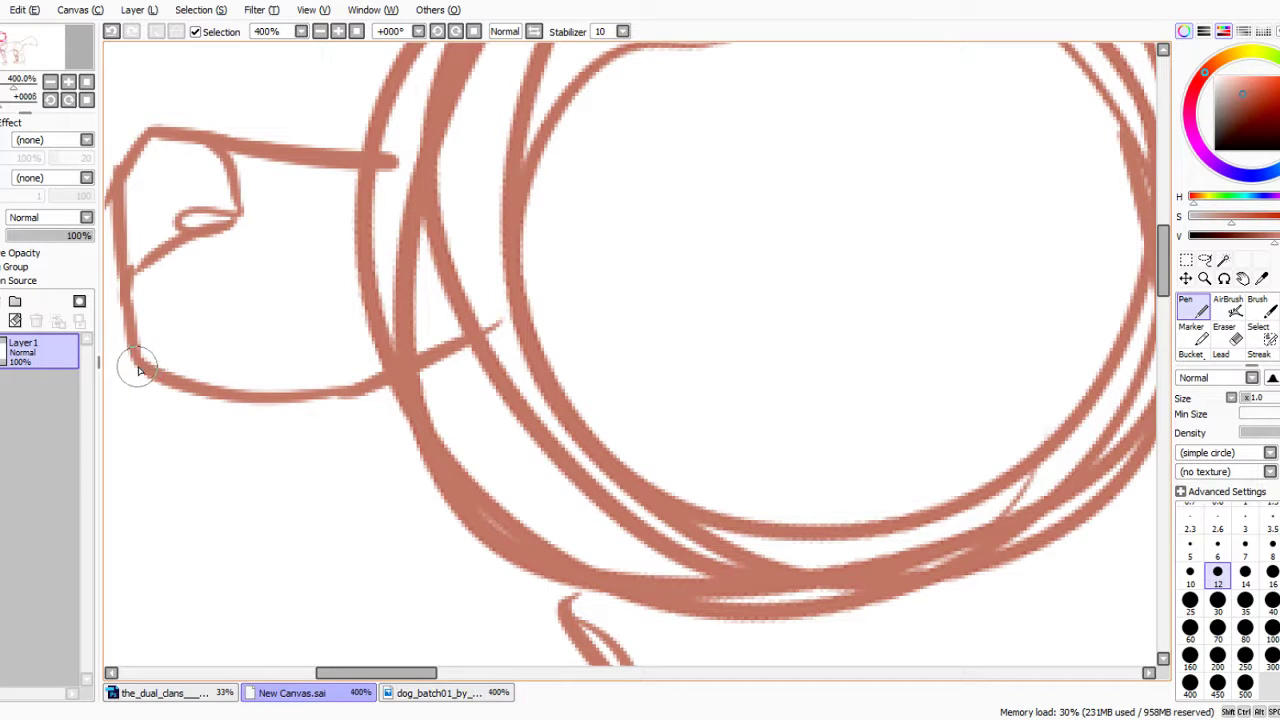
Draw an open mouth with a row of pointed teeth, a cheek crease and the lower jaw.
left_click_drag(453, 343, 459, 392)
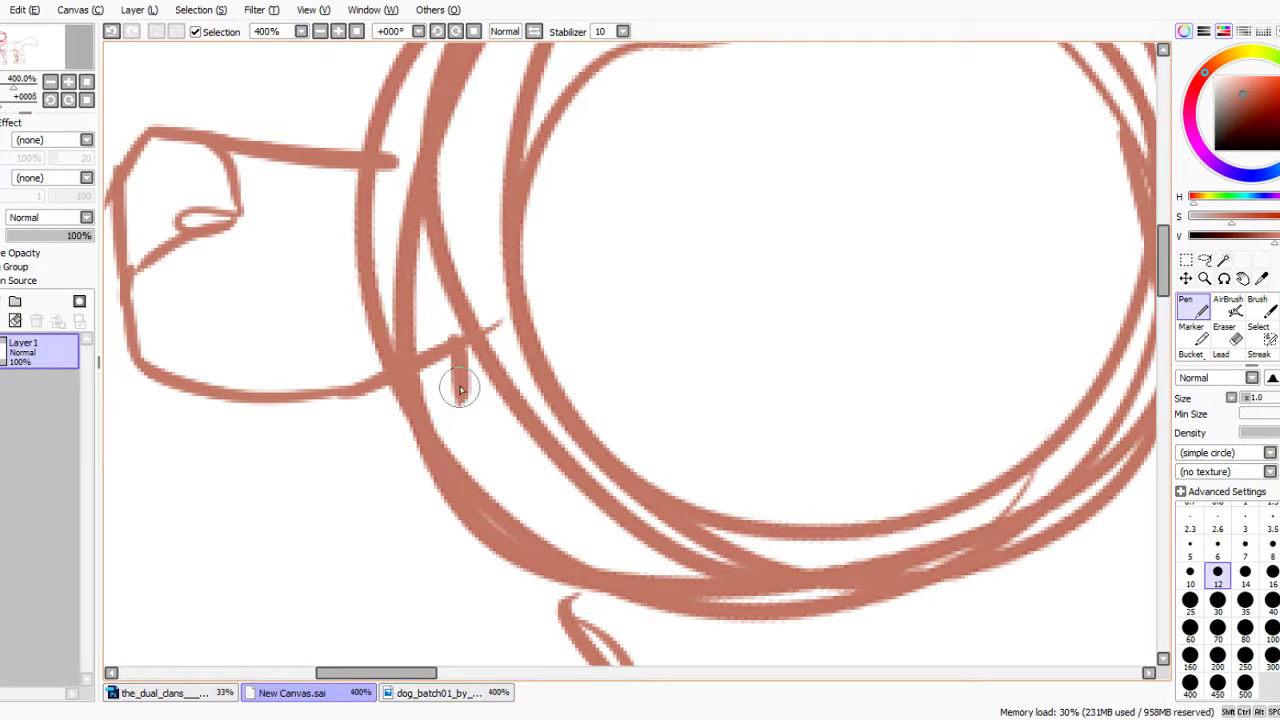
key("ctrl+z")
mouse_move(454, 346)
left_mouse_down()
mouse_move(404, 422)
mouse_move(160, 441)
left_mouse_up()
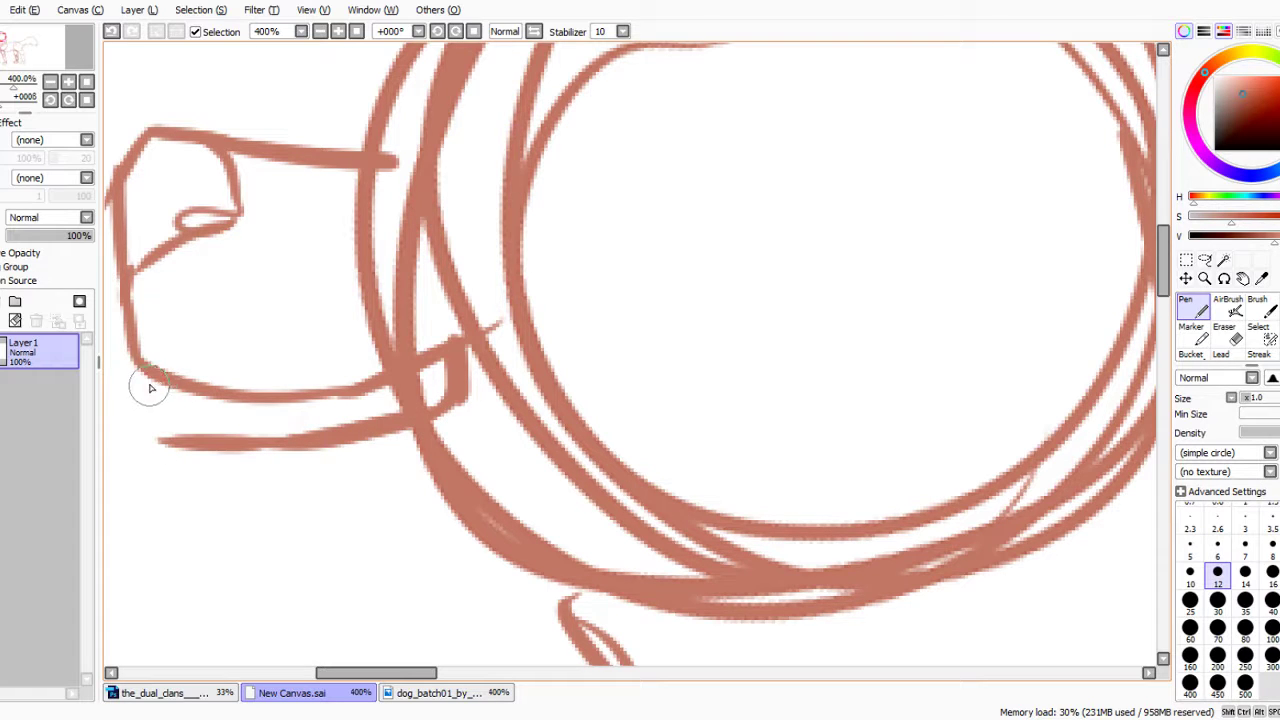
mouse_move(146, 368)
left_mouse_down()
mouse_move(161, 446)
mouse_move(228, 410)
mouse_move(271, 409)
mouse_move(301, 430)
mouse_move(350, 420)
mouse_move(405, 395)
mouse_move(486, 323)
mouse_move(505, 378)
left_mouse_up()
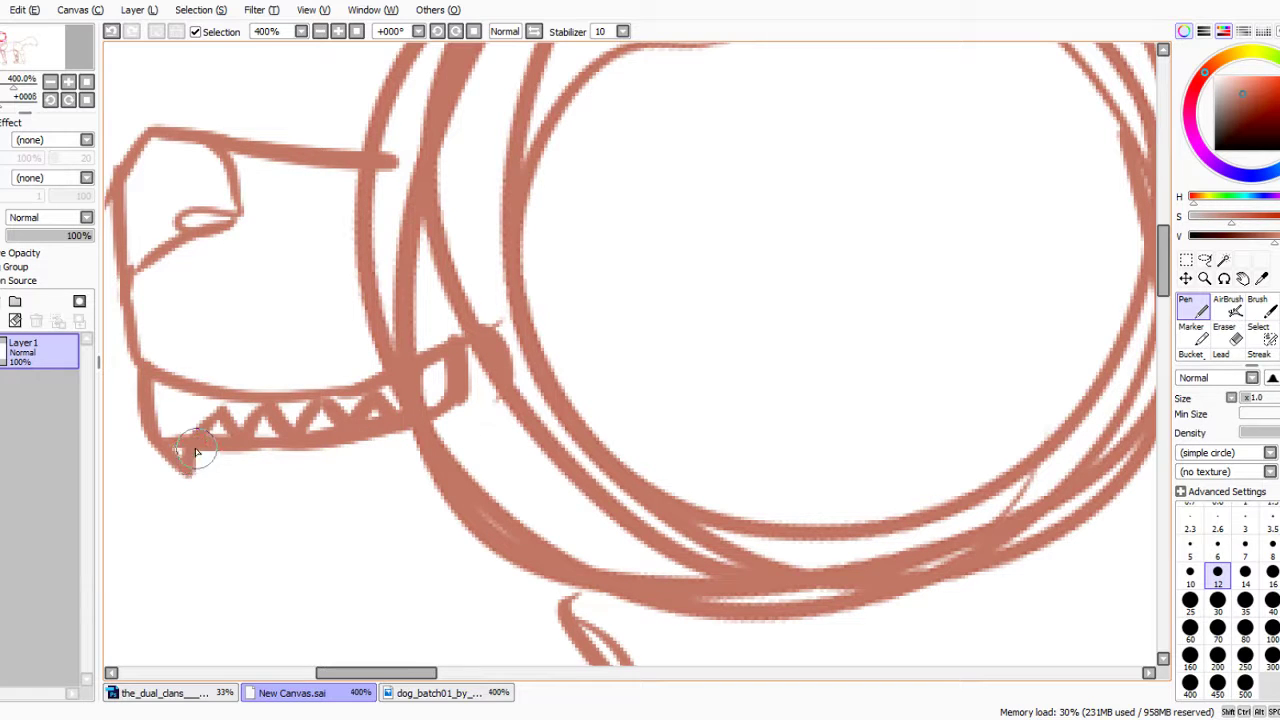
mouse_move(189, 449)
left_mouse_down()
mouse_move(206, 514)
mouse_move(398, 547)
left_mouse_up()
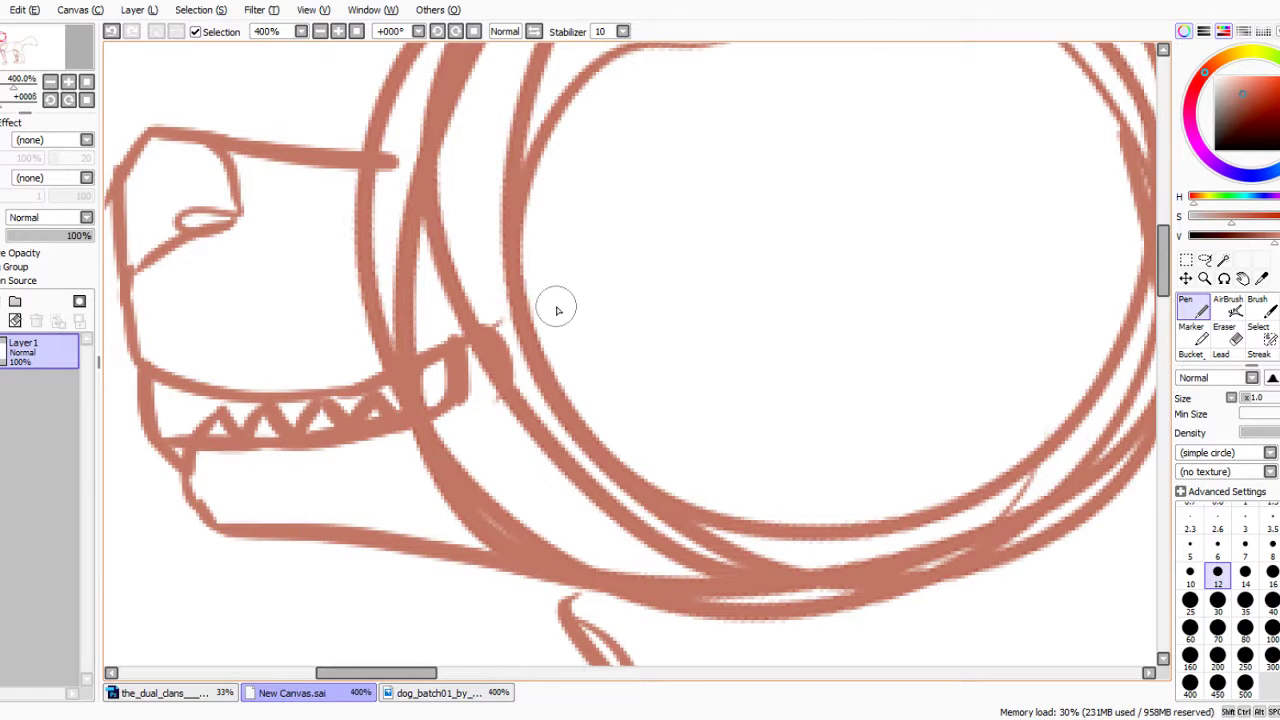
Draw a thick upper eyelid with an eyebrow above it, and connect the muzzle to the forehead.
scroll(329, 286, "down", 8)
scroll(450, 173, "up", 4)
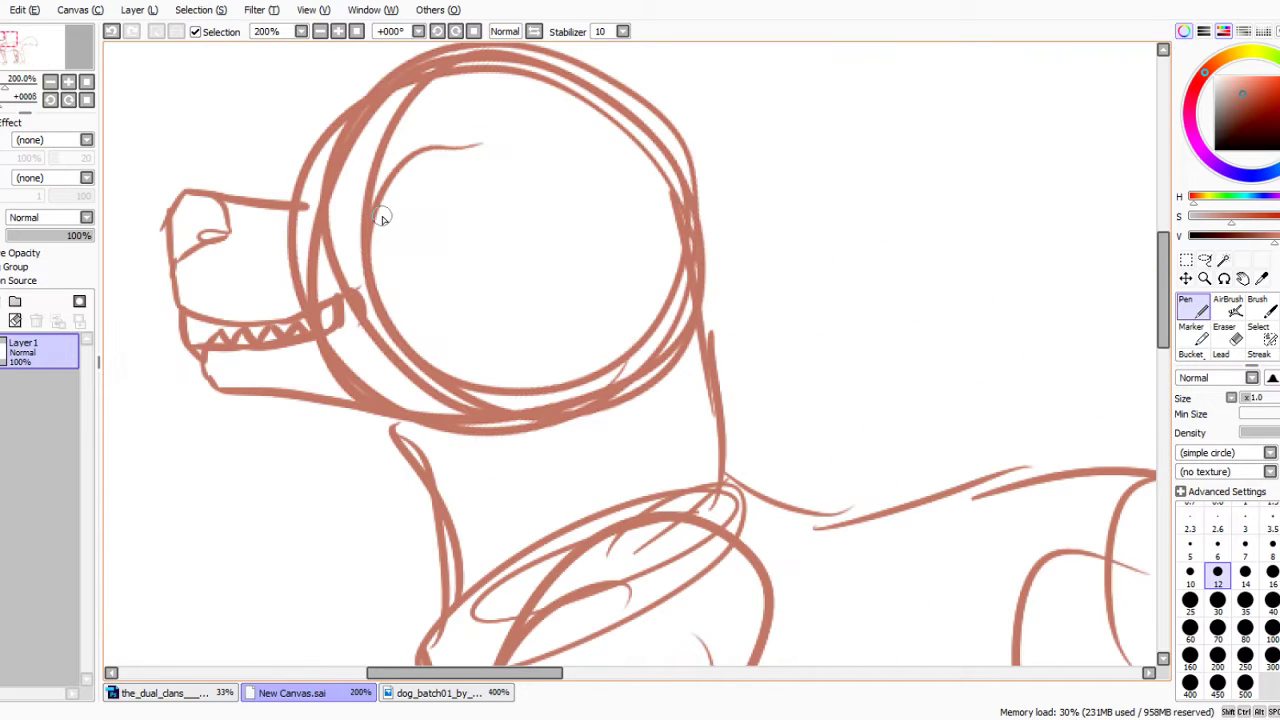
mouse_move(395, 189)
left_mouse_down()
mouse_move(472, 212)
mouse_move(476, 231)
mouse_move(394, 193)
mouse_move(448, 196)
mouse_move(478, 235)
left_mouse_up()
mouse_move(449, 180)
left_mouse_down()
mouse_move(456, 210)
mouse_move(486, 234)
left_mouse_up()
mouse_move(430, 137)
left_mouse_down()
mouse_move(479, 157)
mouse_move(446, 138)
mouse_move(506, 184)
left_mouse_up()
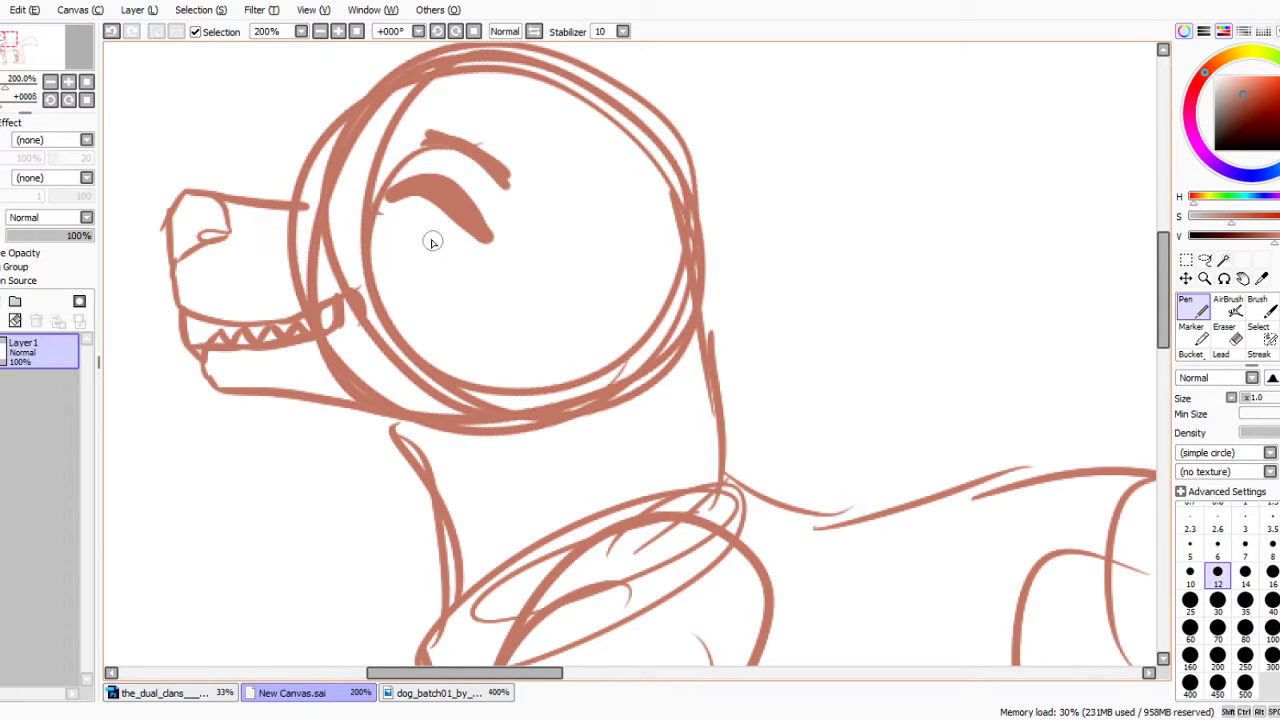
left_click_drag(303, 199, 328, 166)
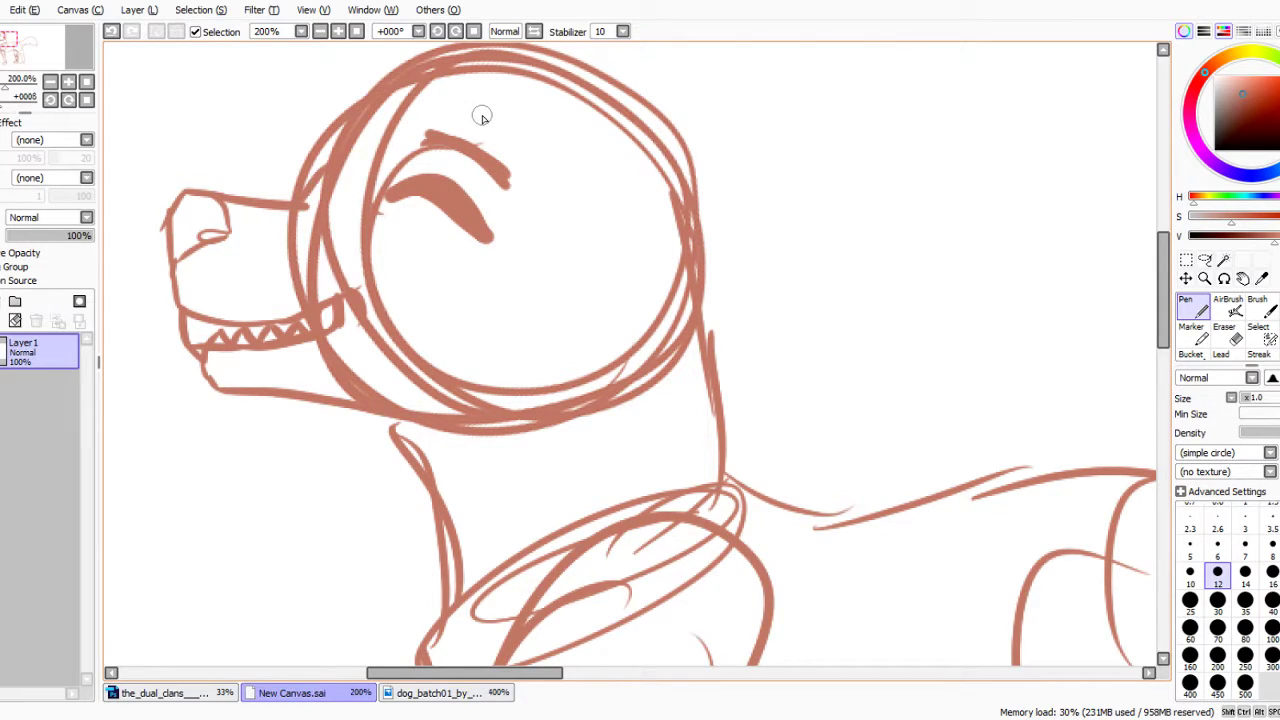
Draw a tall pointed ear on the back of the head.
scroll(481, 117, "down", 3)
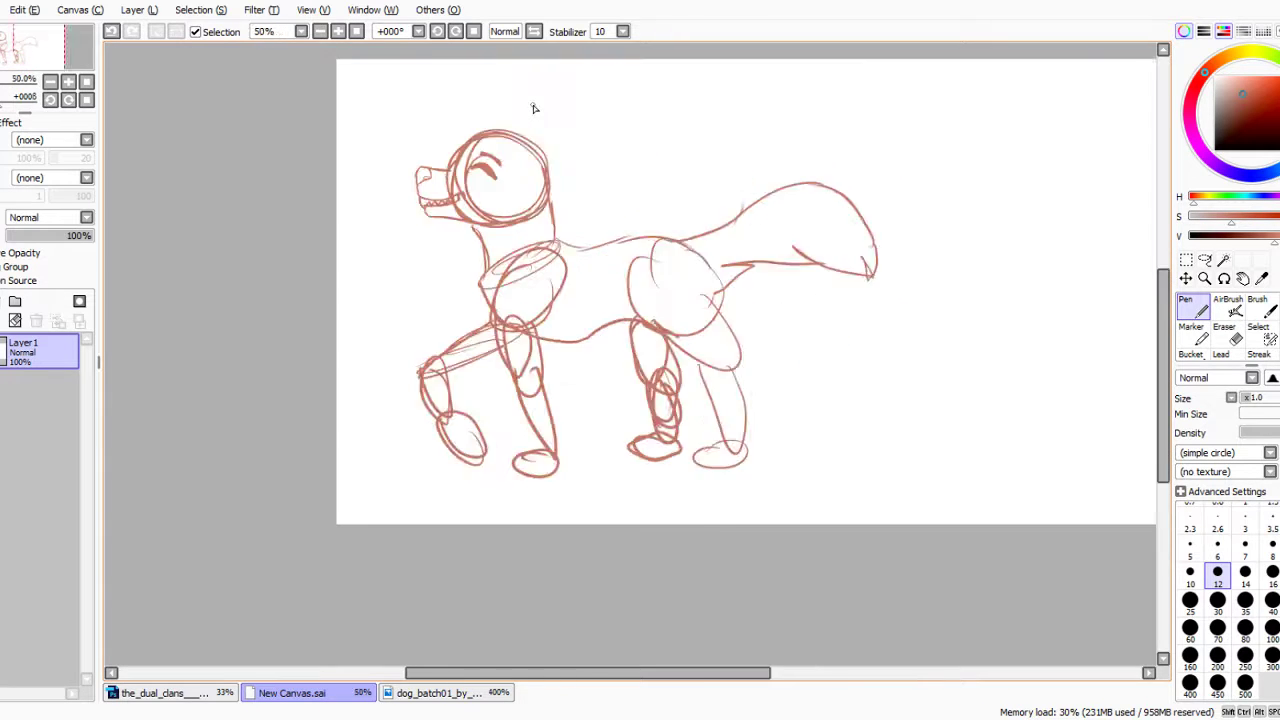
scroll(533, 108, "up", 2)
mouse_move(503, 152)
left_mouse_down()
mouse_move(539, 93)
mouse_move(571, 194)
mouse_move(563, 219)
left_mouse_up()
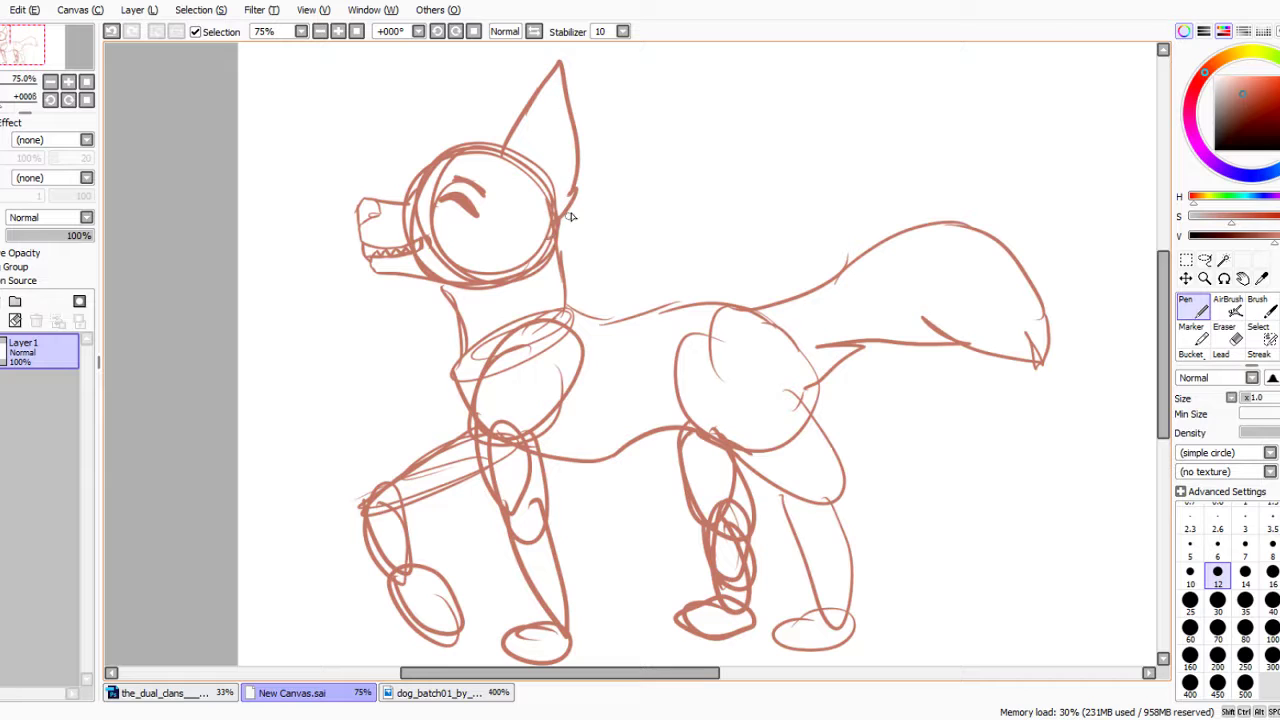
Check dog number 1 on the reference sheet and draw spiky fur tufts on the forehead and behind the head.
left_click(425, 700)
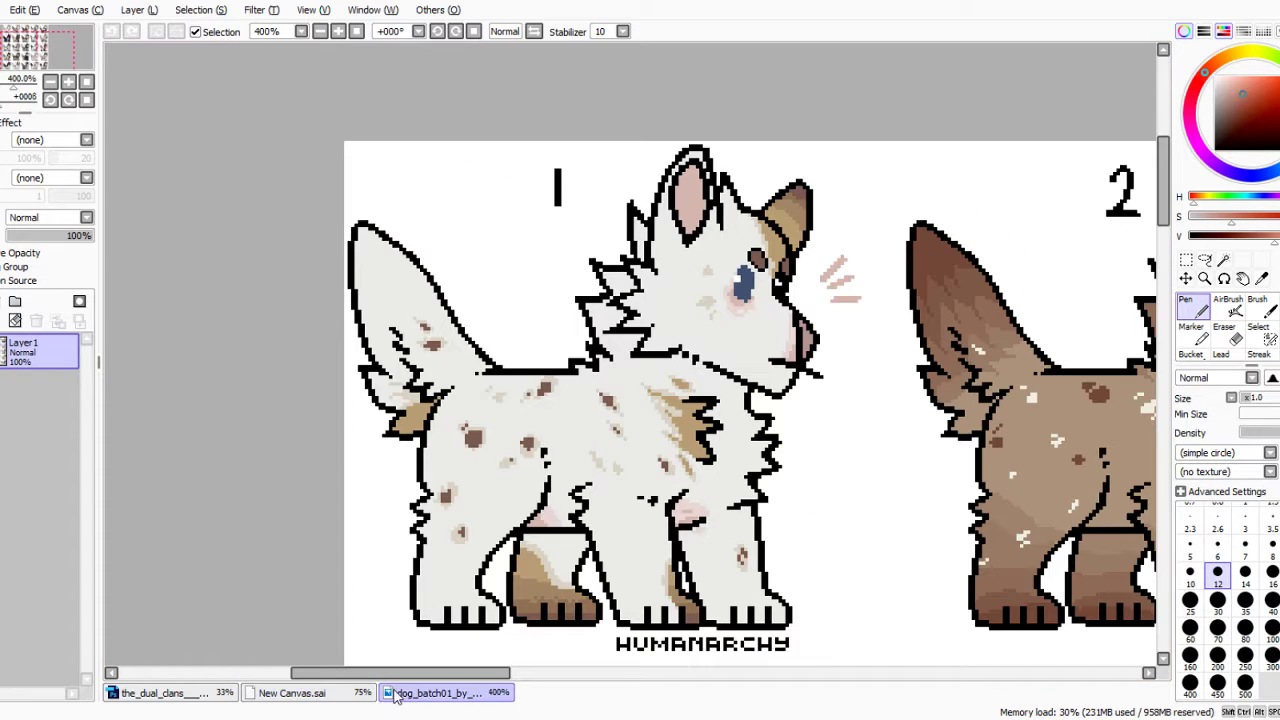
left_click(253, 696)
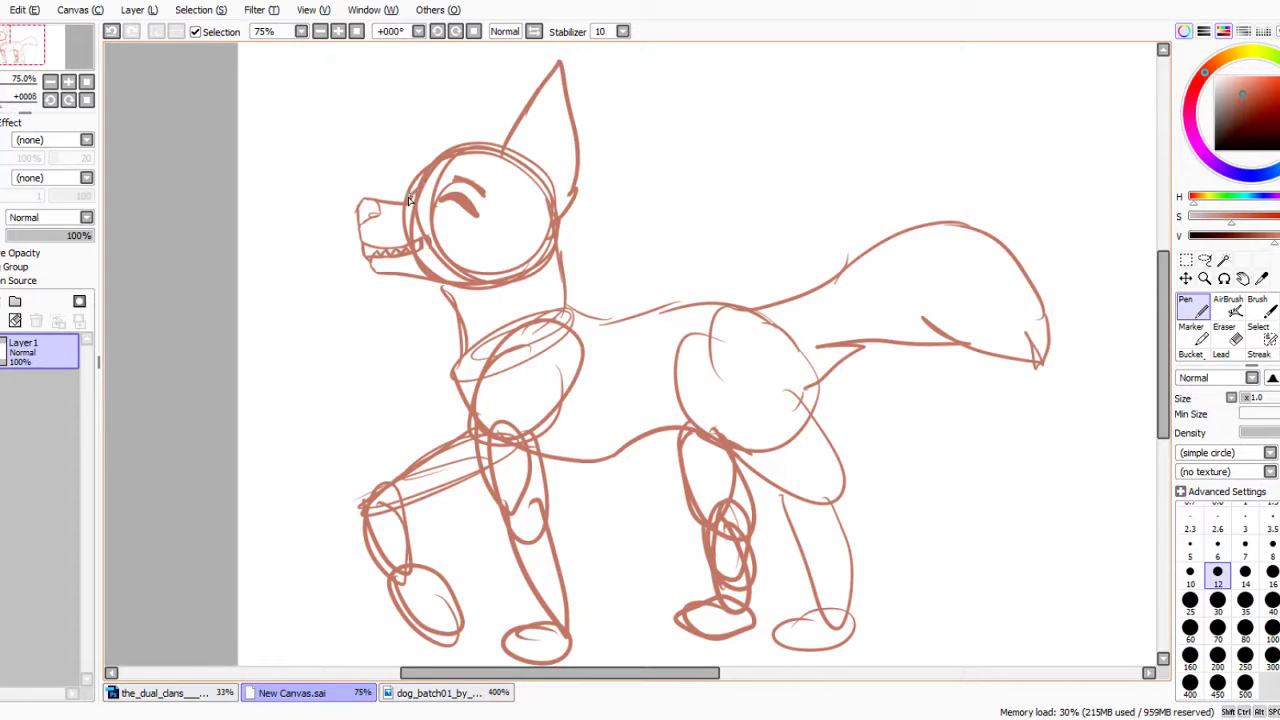
mouse_move(414, 192)
left_mouse_down()
mouse_move(408, 137)
mouse_move(427, 160)
mouse_move(485, 83)
mouse_move(492, 124)
left_mouse_up()
mouse_move(572, 211)
left_mouse_down()
mouse_move(595, 186)
mouse_move(568, 238)
mouse_move(594, 236)
mouse_move(599, 295)
mouse_move(563, 297)
left_mouse_up()
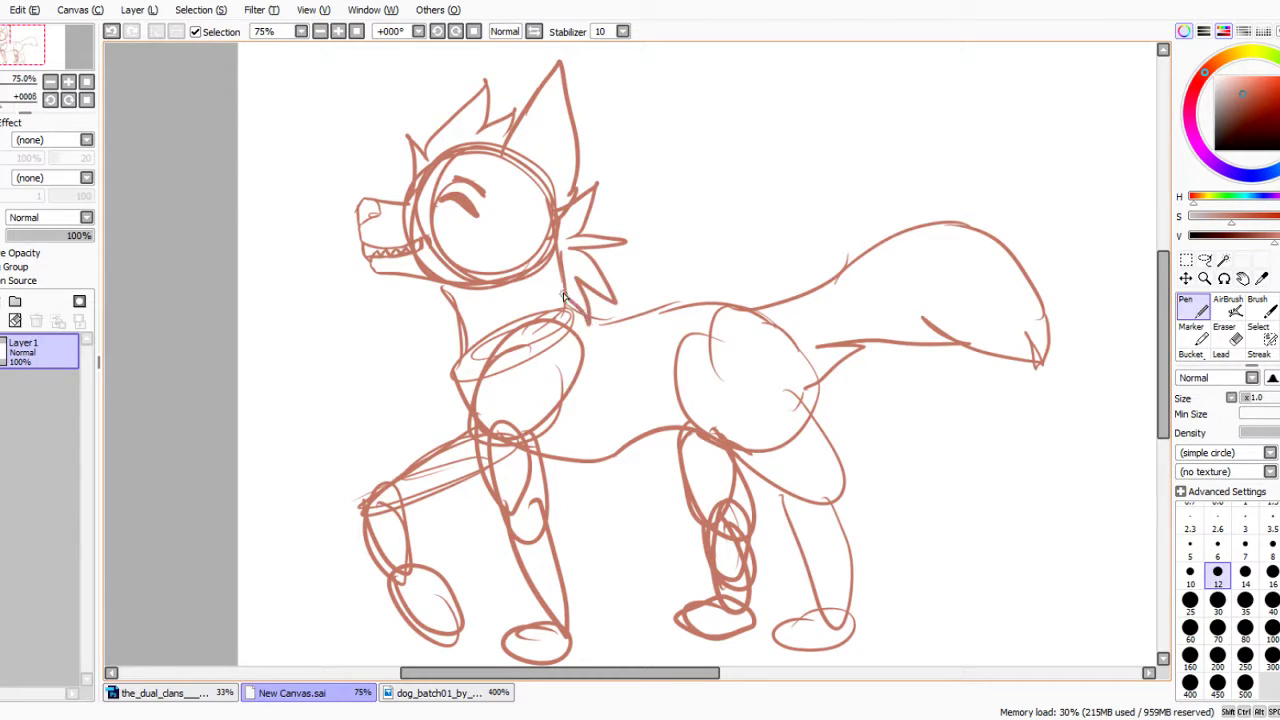
Complete the eye with a lower lid and an iris under the thick upper eyelid.
scroll(570, 160, "down", 3)
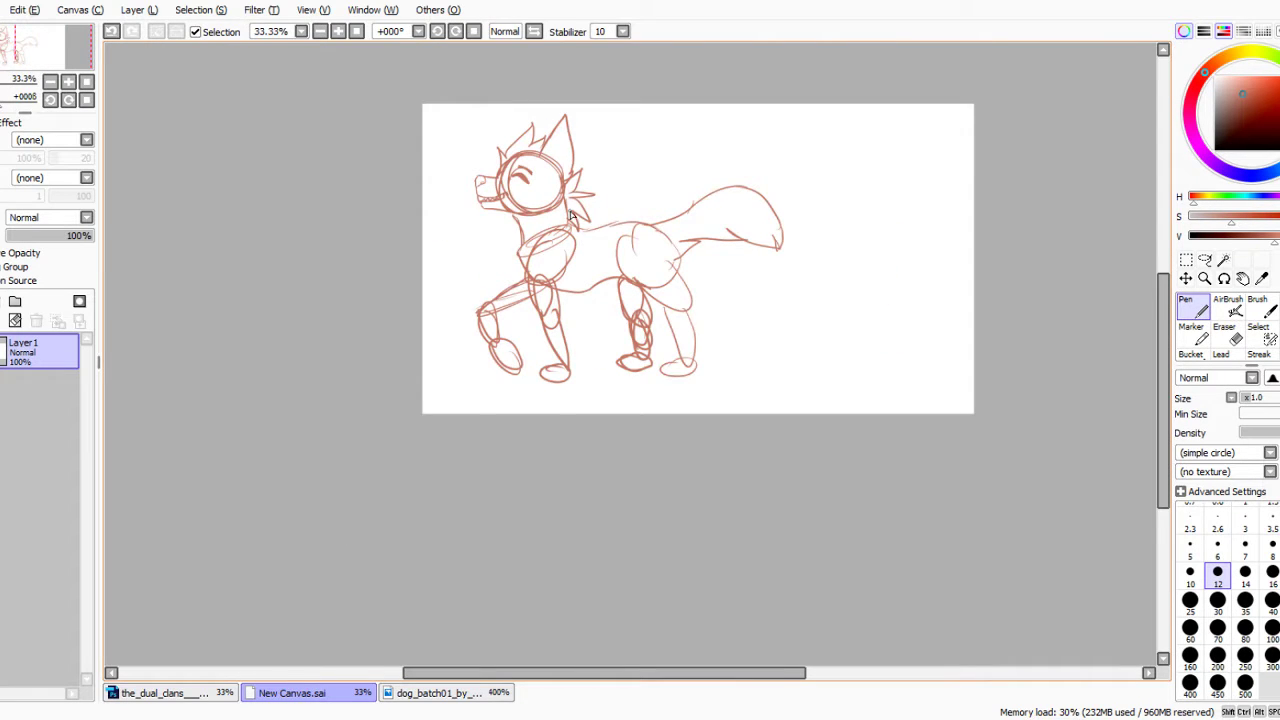
scroll(527, 170, "up", 5)
mouse_move(511, 229)
left_mouse_down()
mouse_move(442, 240)
mouse_move(416, 211)
mouse_move(434, 181)
left_mouse_up()
scroll(426, 224, "down", 4)
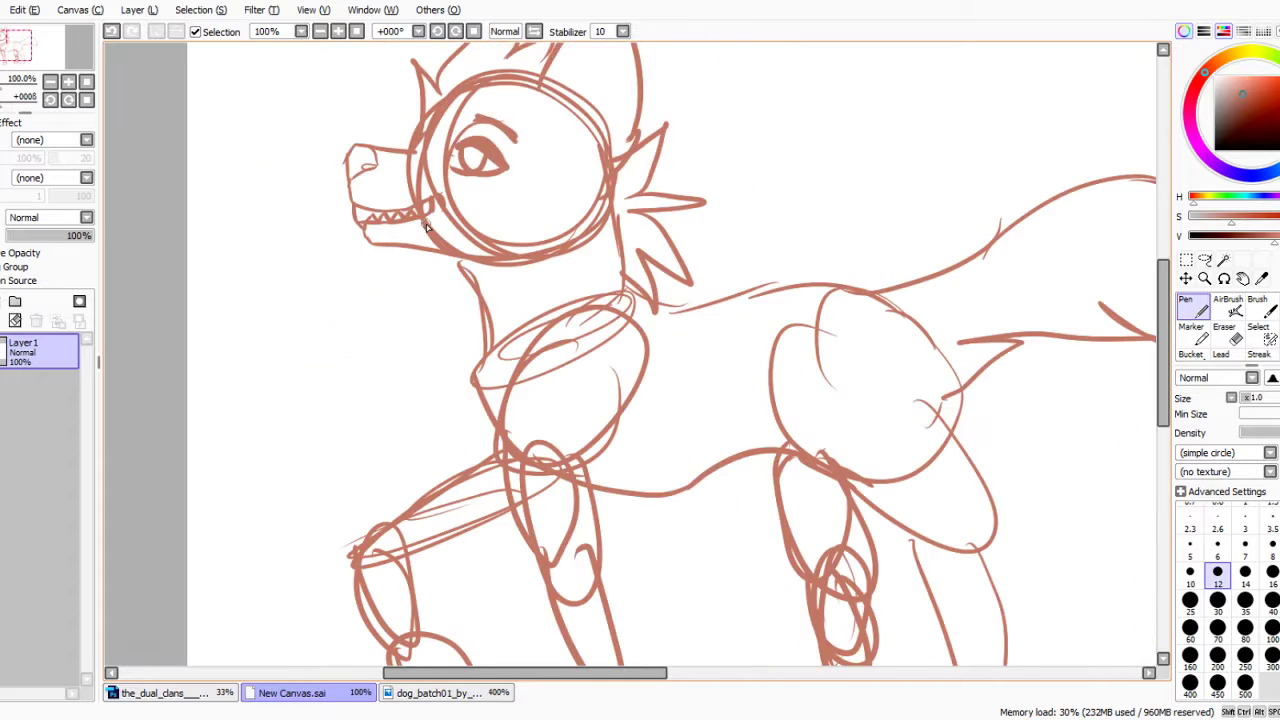
scroll(385, 251, "up", 2)
scroll(385, 251, "down", 1)
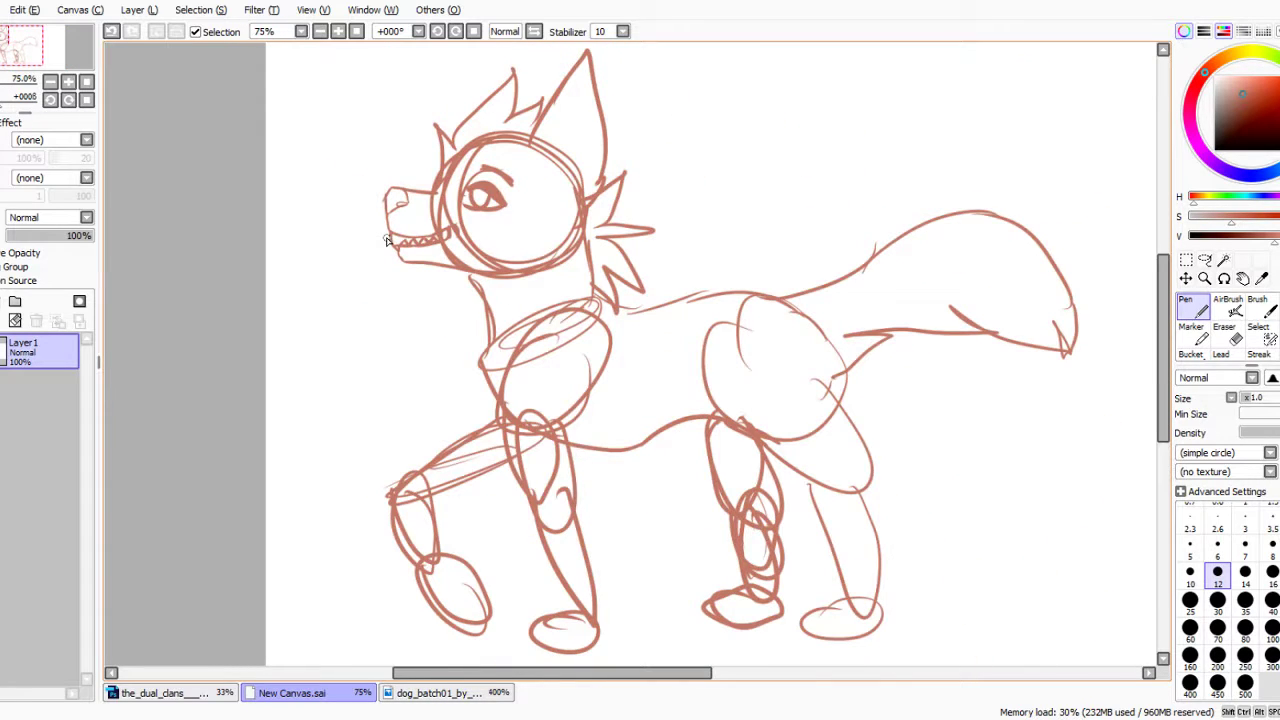
scroll(385, 251, "up", 1)
scroll(551, 210, "down", 1)
scroll(551, 210, "up", 3)
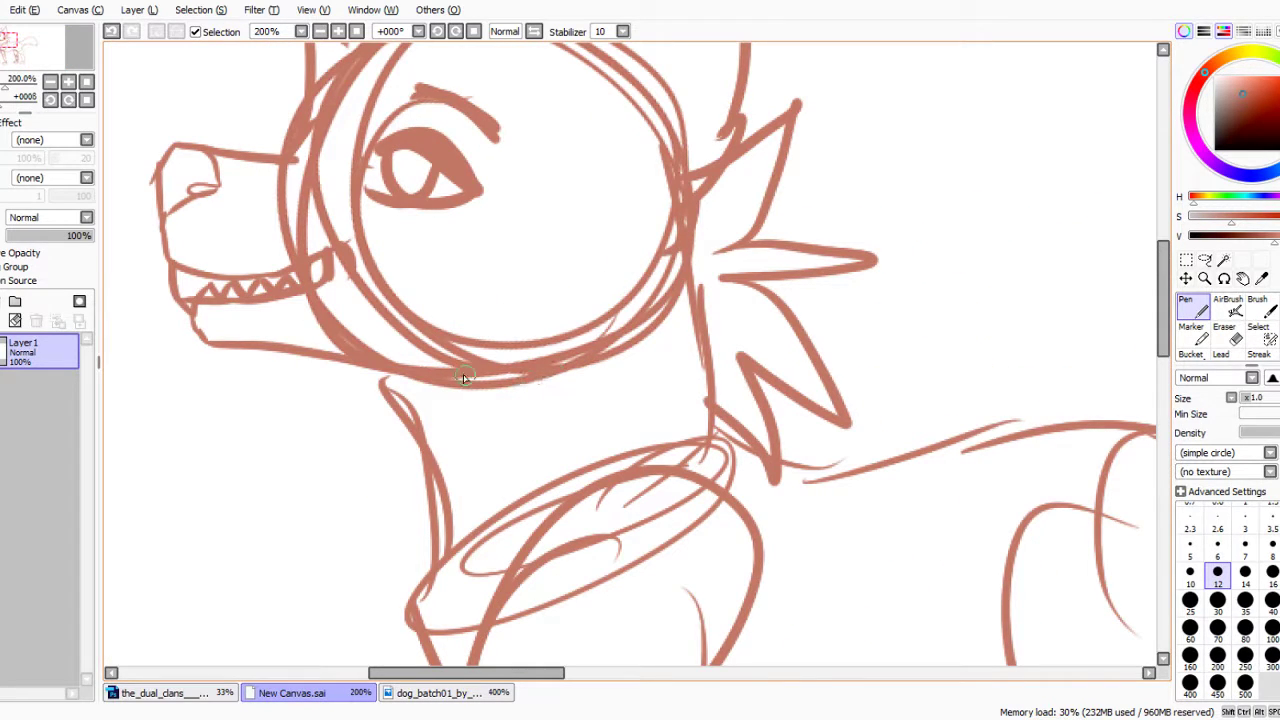
Draw spiky fur tufts below the cheek along the back of the jaw.
mouse_move(692, 186)
left_mouse_down()
mouse_move(724, 227)
mouse_move(725, 278)
mouse_move(692, 310)
mouse_move(695, 384)
mouse_move(649, 360)
mouse_move(618, 408)
mouse_move(562, 376)
left_mouse_up()
scroll(548, 318, "down", 3)
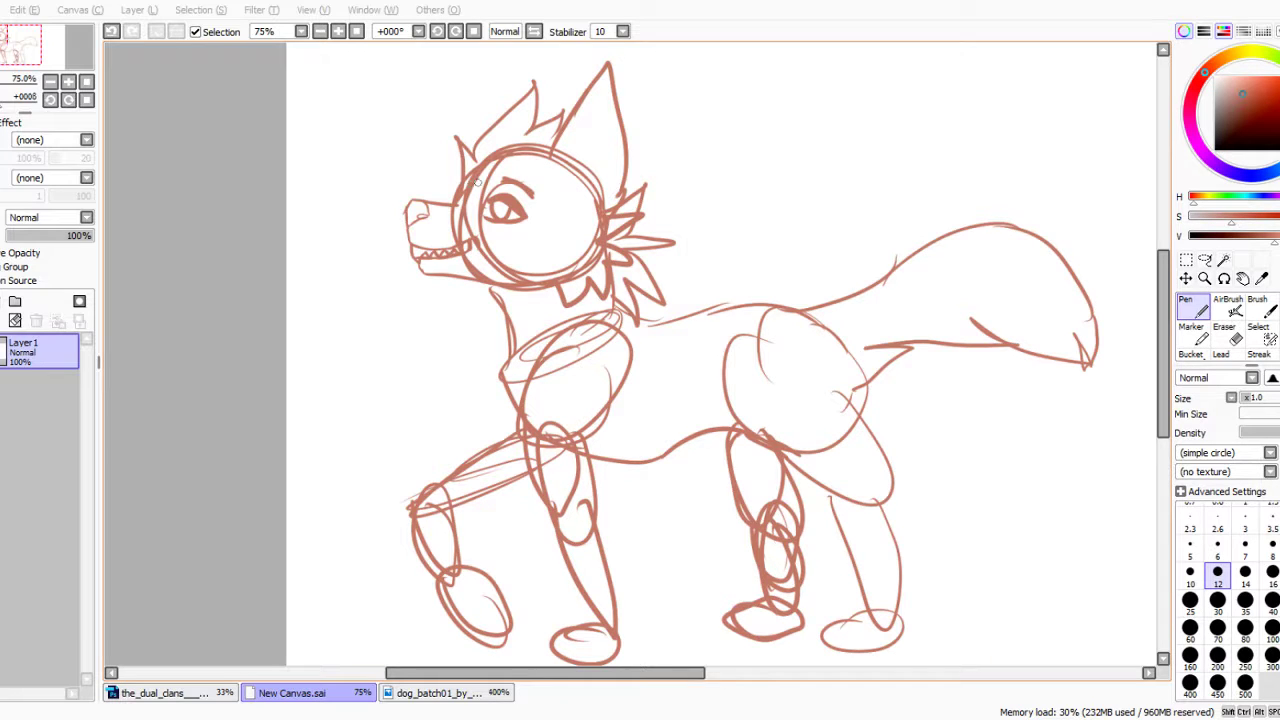
scroll(486, 222, "down", 1)
scroll(518, 305, "up", 2)
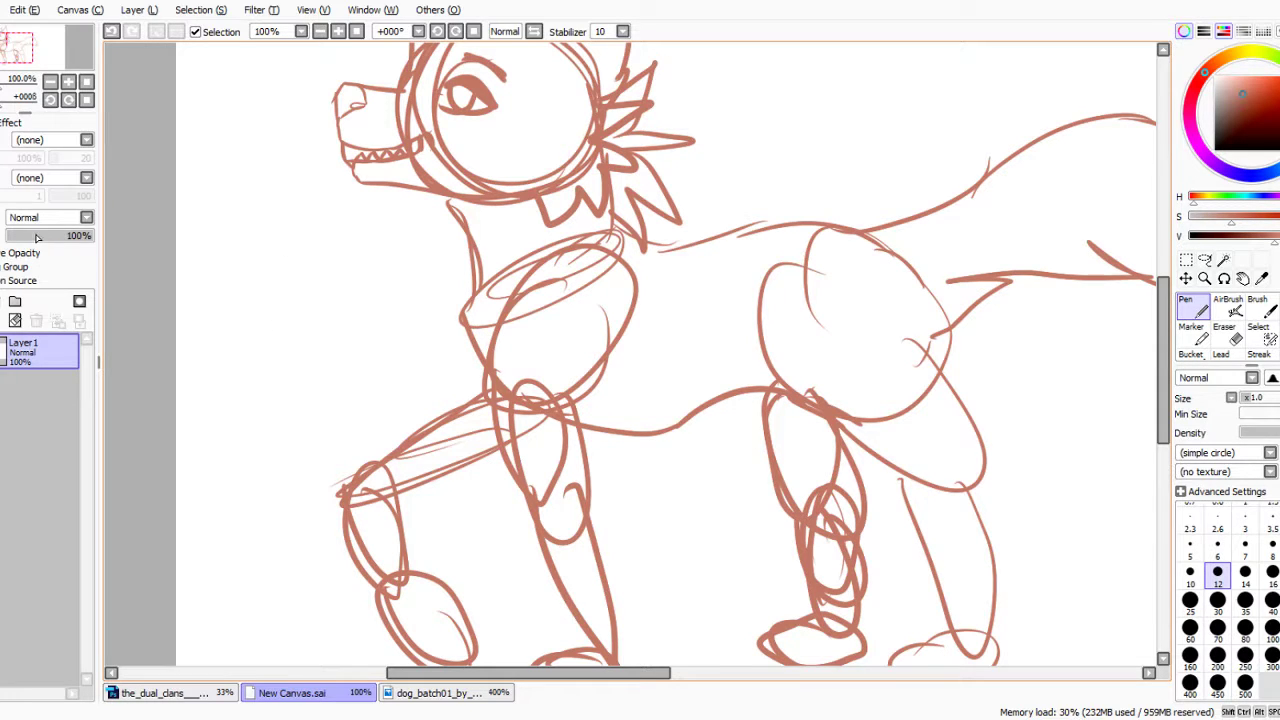
Add a new layer above the sketch and choose a dark red drawing colour.
left_click_drag(36, 237, 123, 240)
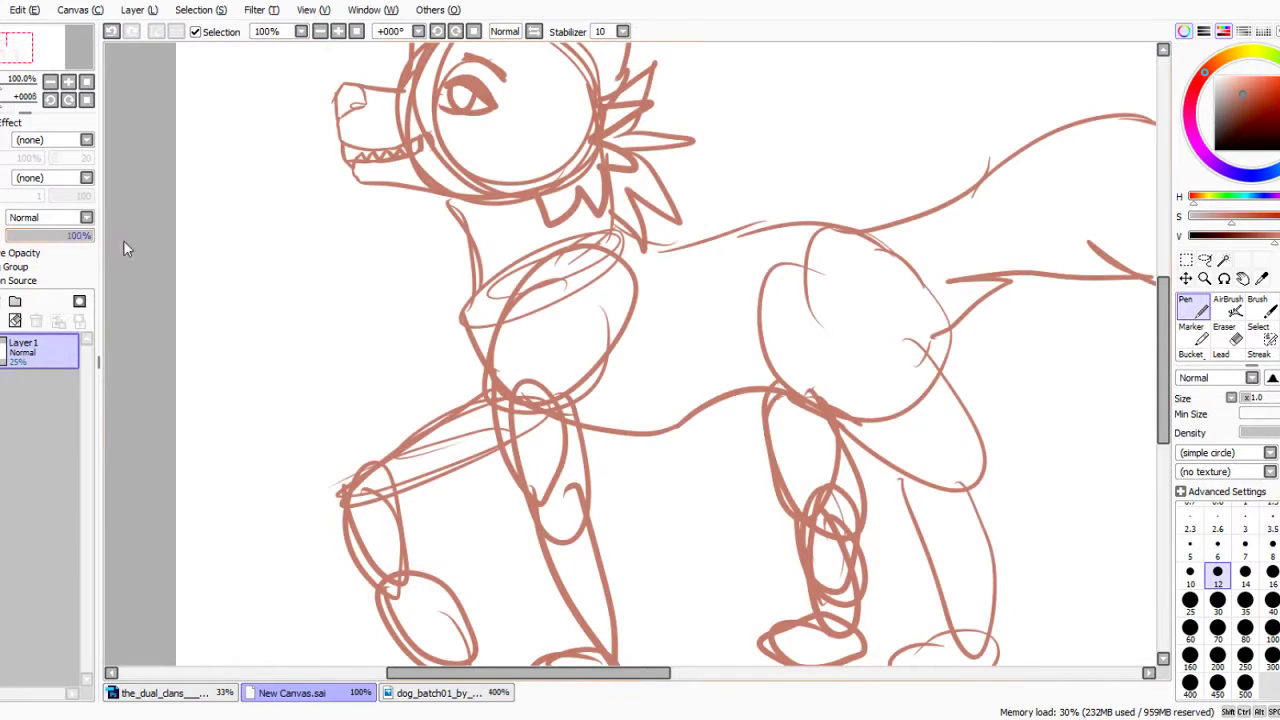
left_click(2, 301)
left_click(1257, 112)
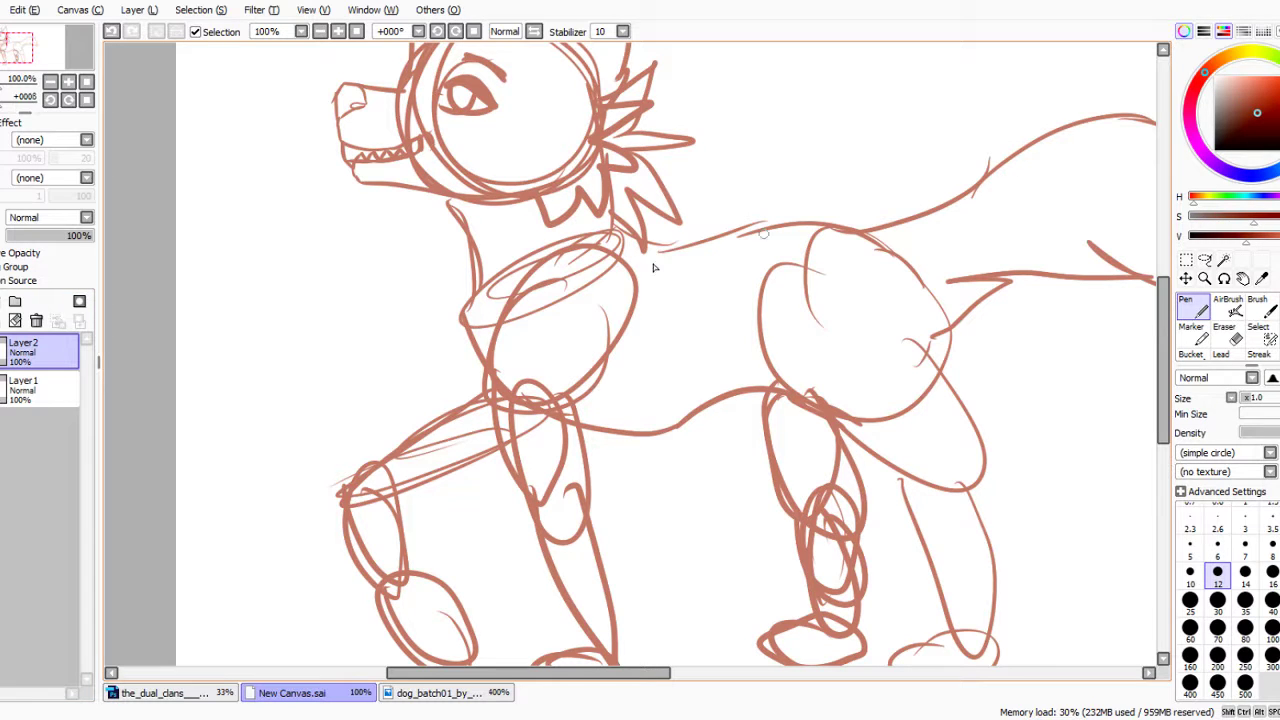
mouse_move(628, 238)
left_mouse_down()
mouse_move(522, 388)
mouse_move(546, 340)
mouse_move(518, 436)
left_mouse_up()
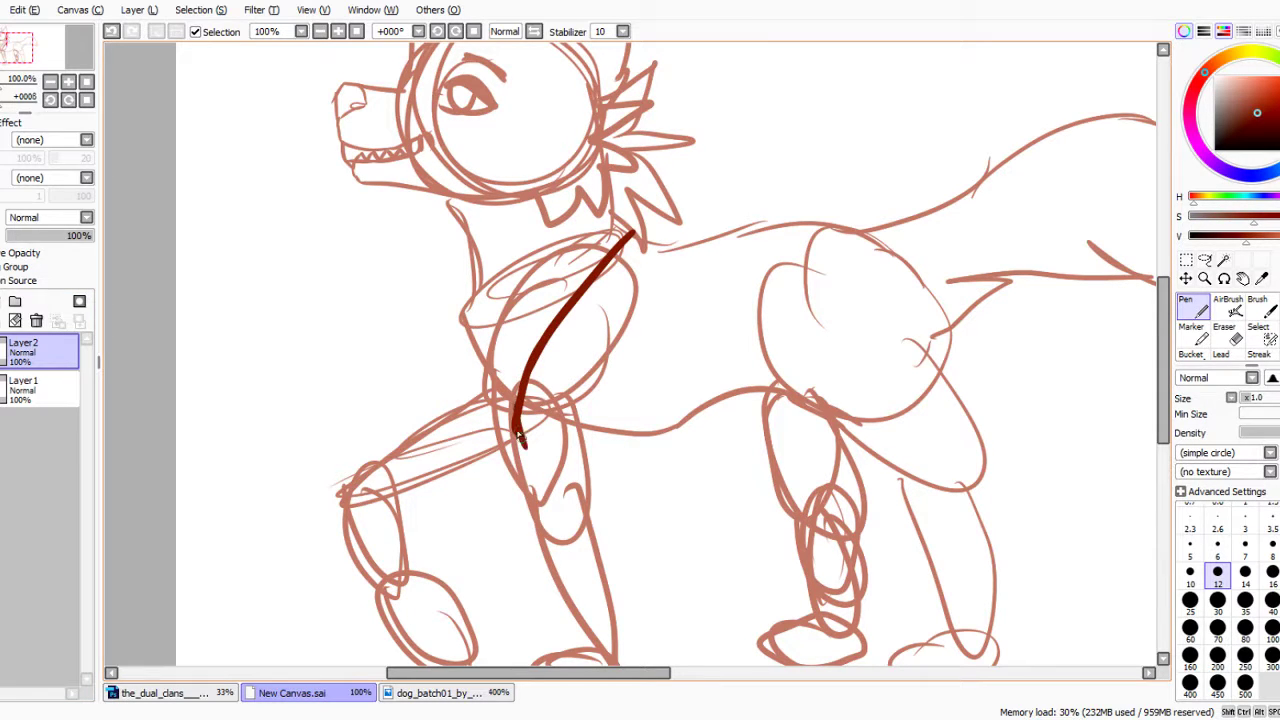
left_click(111, 31)
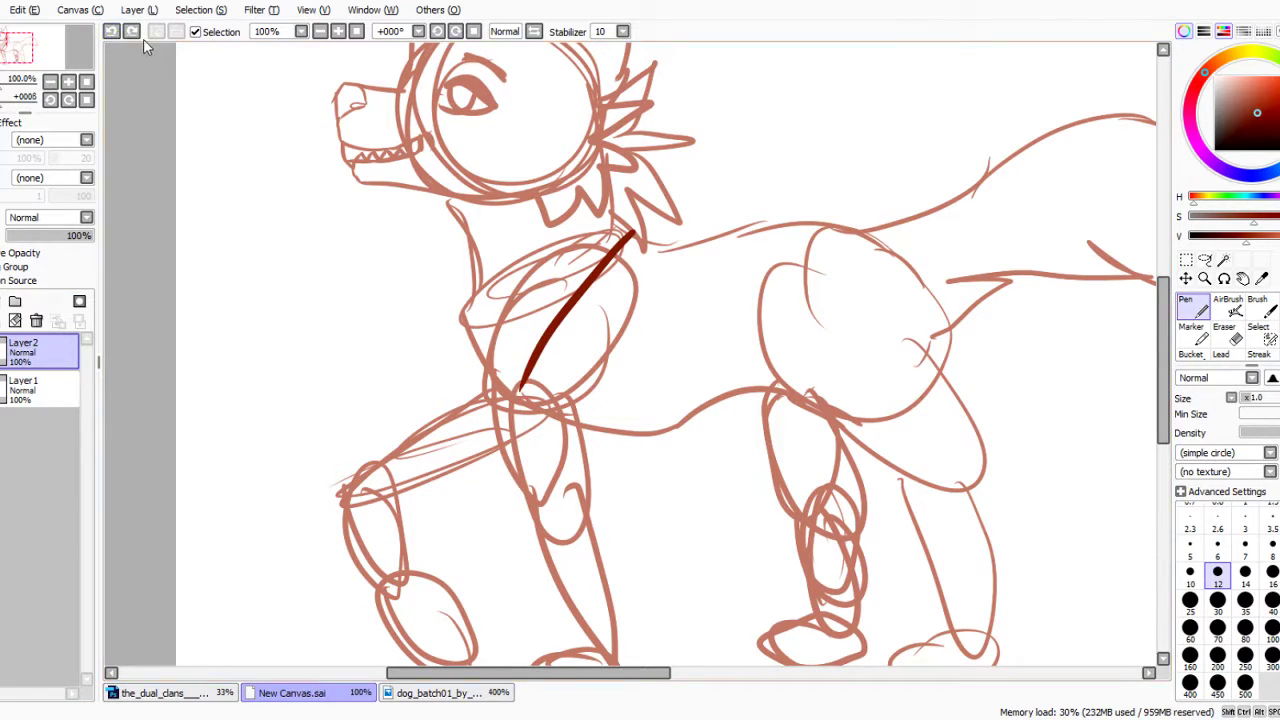
left_click(111, 31)
Draw a triangular dark red bandana wrapped around the neck and pointing down over the chest.
mouse_move(628, 232)
left_mouse_down()
mouse_move(490, 390)
mouse_move(500, 360)
mouse_move(497, 398)
left_mouse_up()
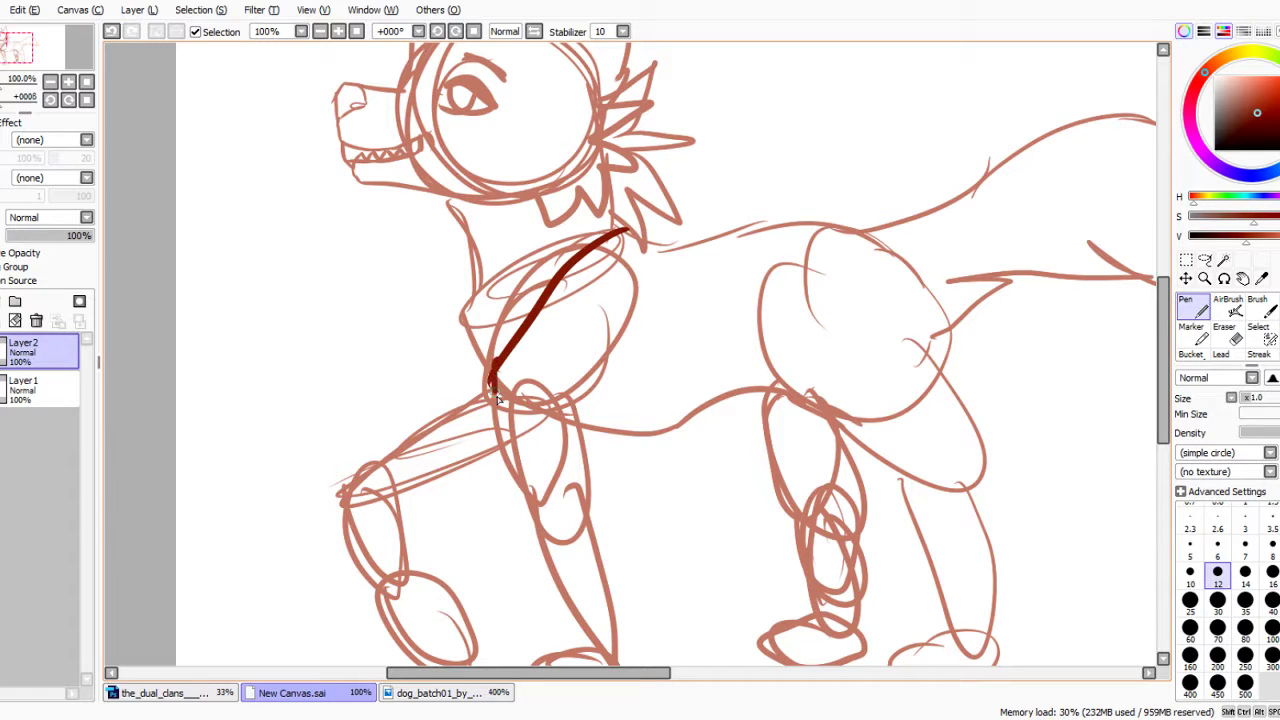
mouse_move(607, 226)
left_mouse_down()
mouse_move(465, 276)
mouse_move(494, 277)
mouse_move(456, 270)
mouse_move(470, 386)
left_mouse_up()
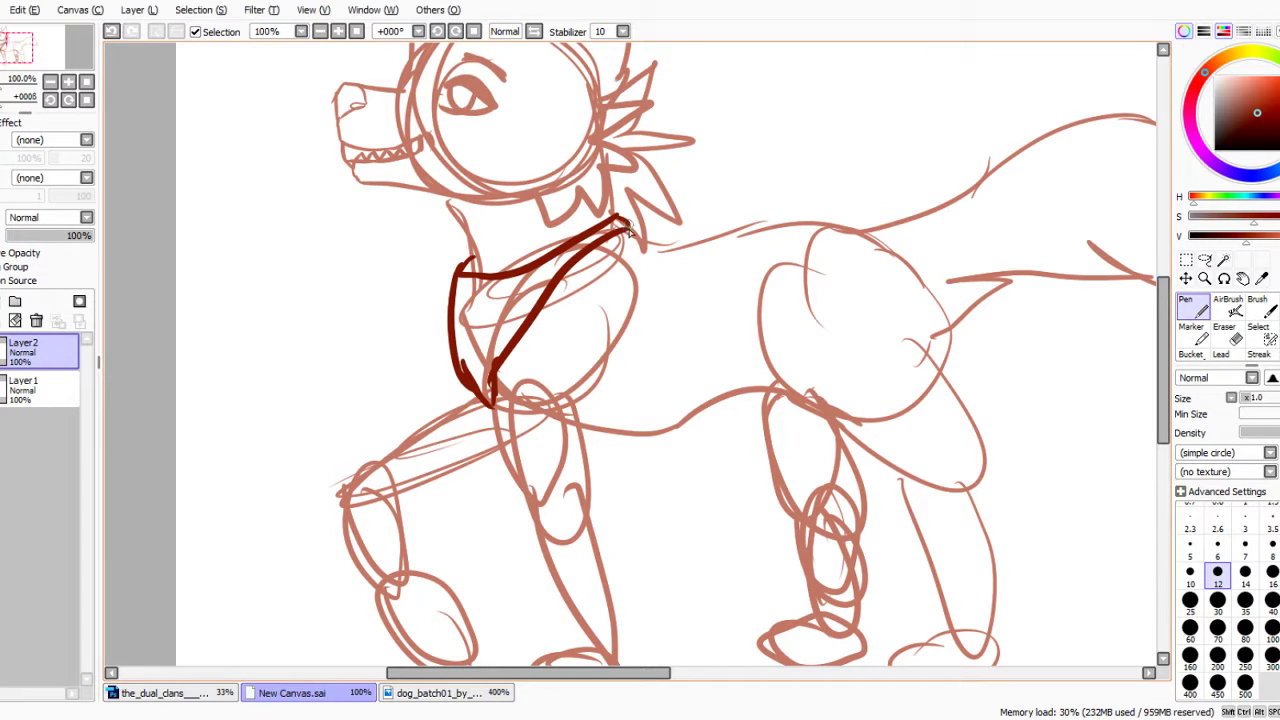
scroll(576, 138, "down", 3)
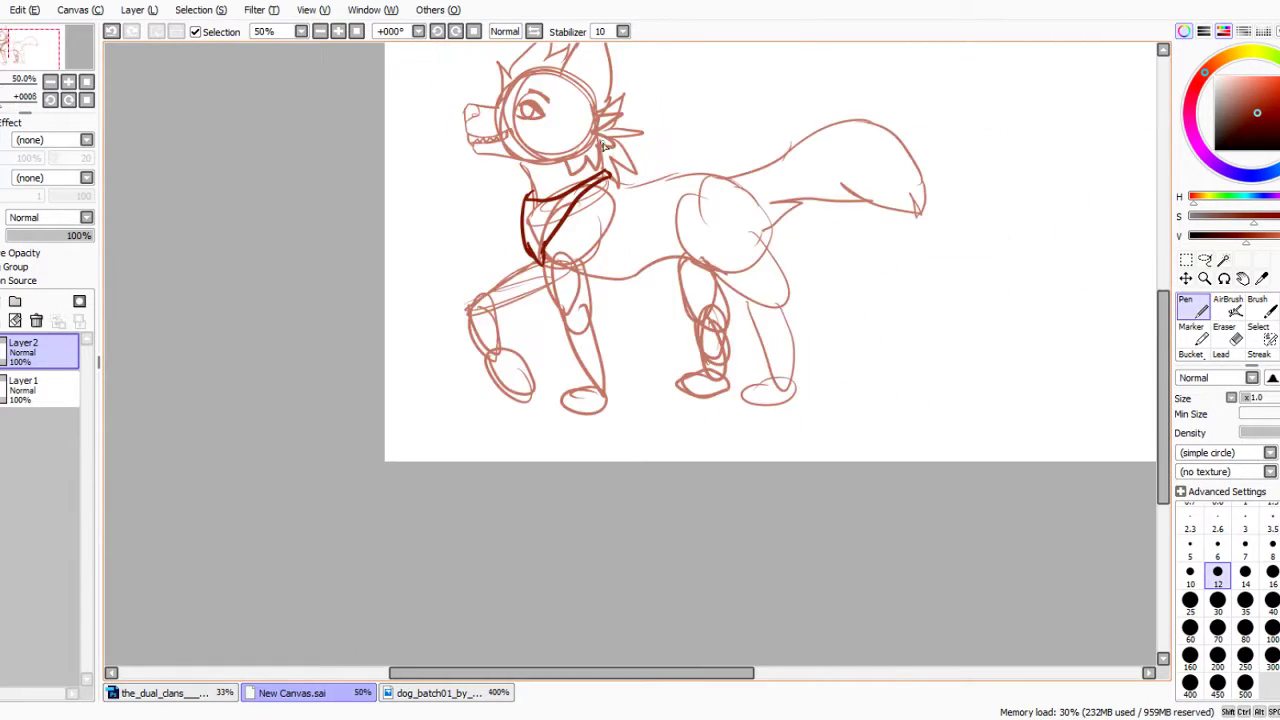
Draw a small dark red ring at the base of the ear and a curved mark on the nose.
scroll(615, 165, "up", 3)
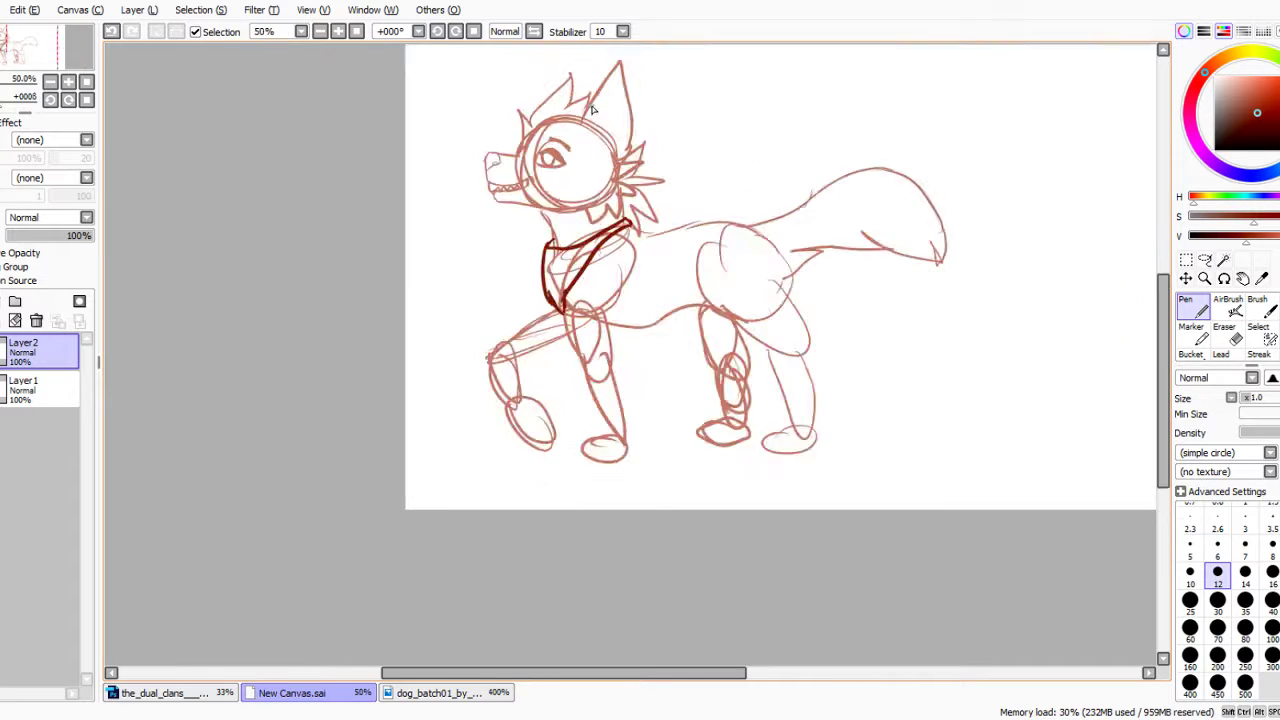
mouse_move(647, 190)
left_mouse_down()
mouse_move(636, 186)
mouse_move(645, 210)
mouse_move(632, 192)
left_mouse_up()
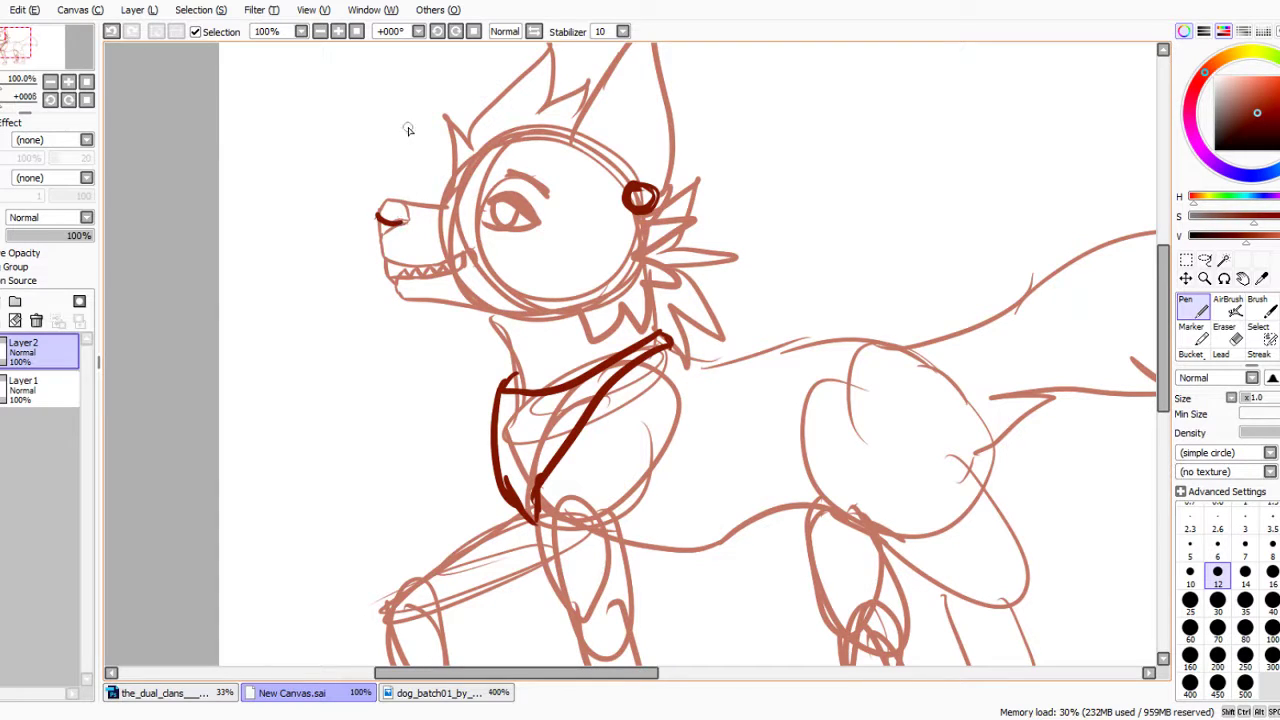
scroll(300, 171, "down", 2)
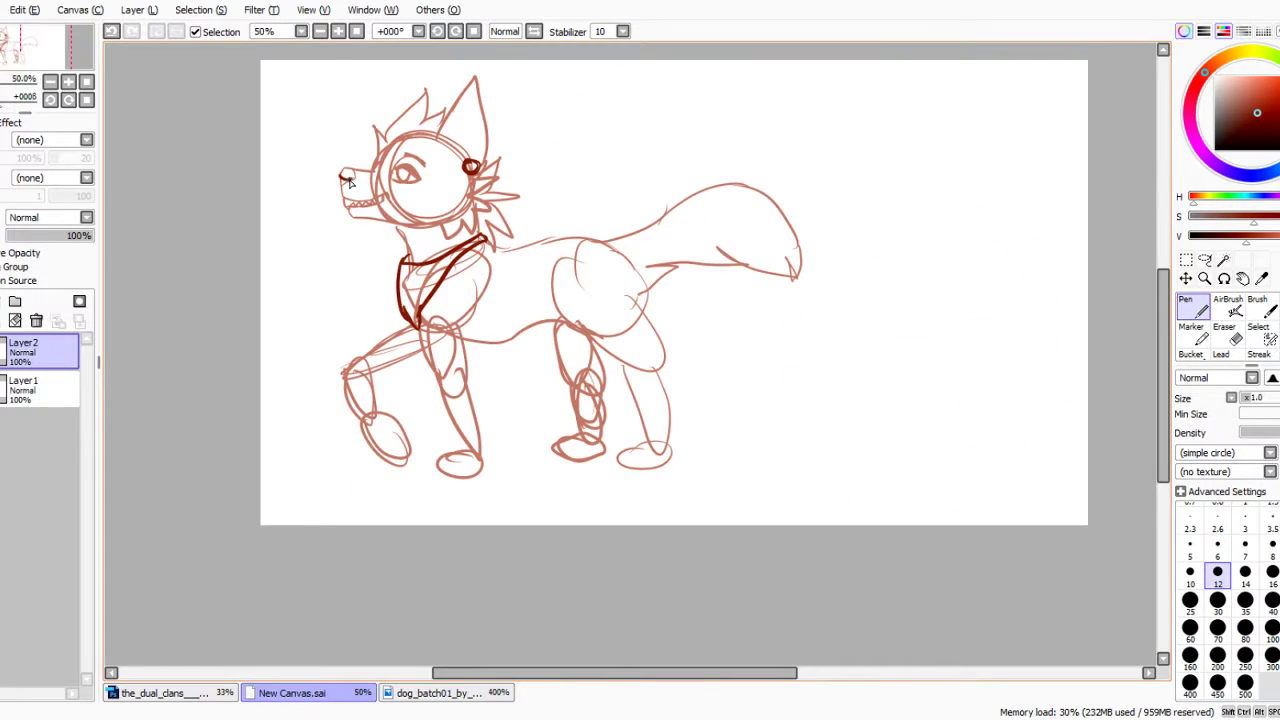
scroll(349, 181, "down", 1)
Add a pupil outline and hatching inside the iris in the lighter sketch colour.
scroll(381, 181, "up", 6)
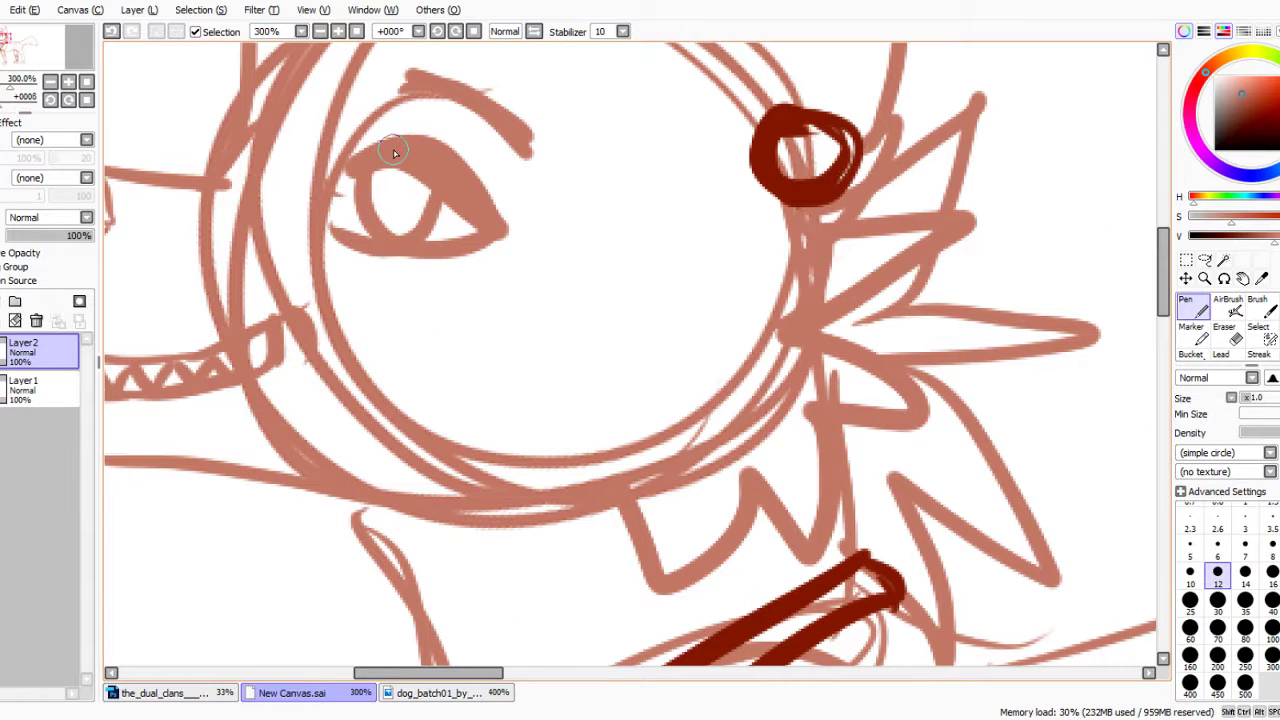
mouse_move(395, 170)
left_mouse_down()
mouse_move(385, 204)
mouse_move(418, 224)
mouse_move(421, 178)
mouse_move(391, 193)
mouse_move(424, 222)
left_mouse_up()
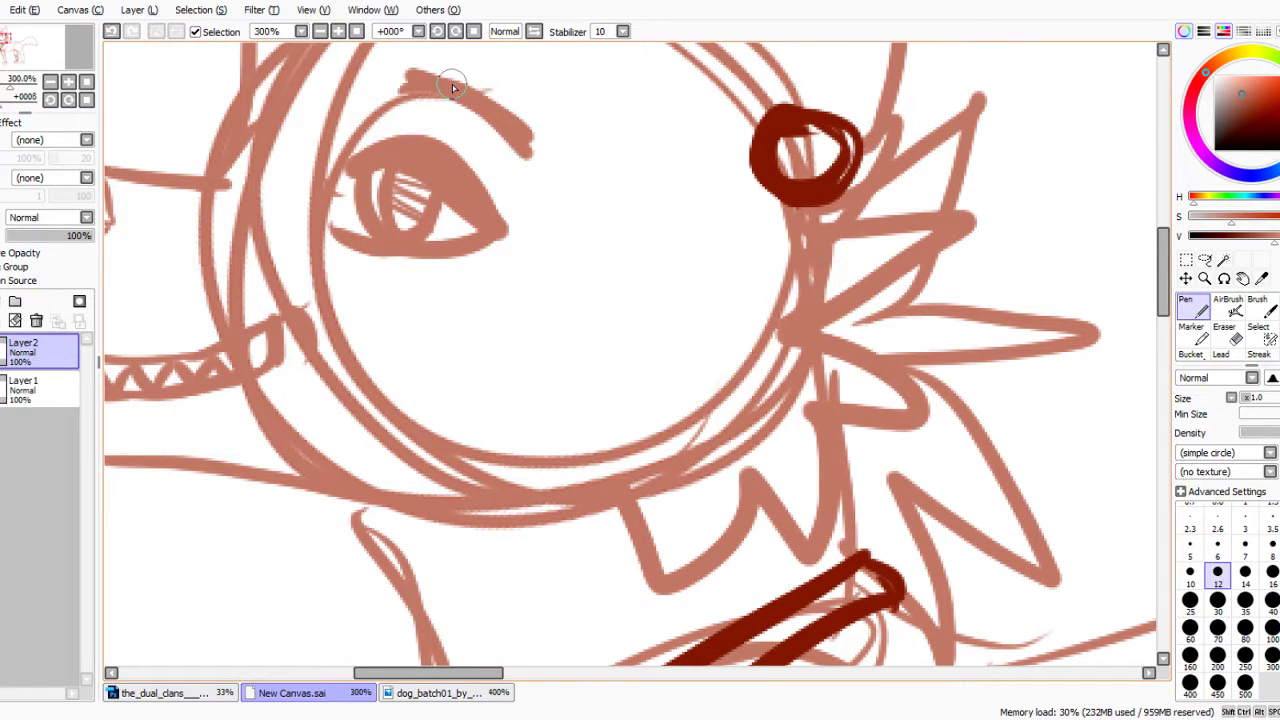
scroll(544, 151, "down", 3)
scroll(544, 151, "down", 2)
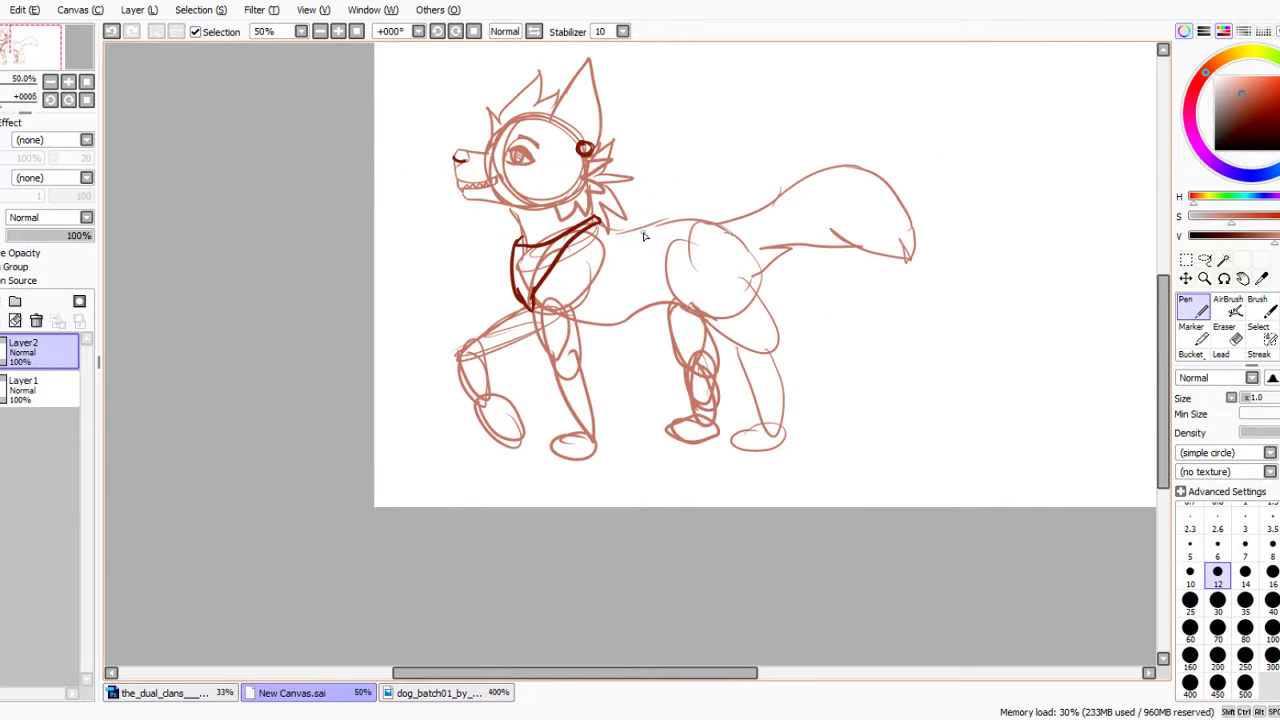
Merge the dark red detail layer down into the sketch layer and lower its opacity to 26%.
scroll(617, 190, "up", 2)
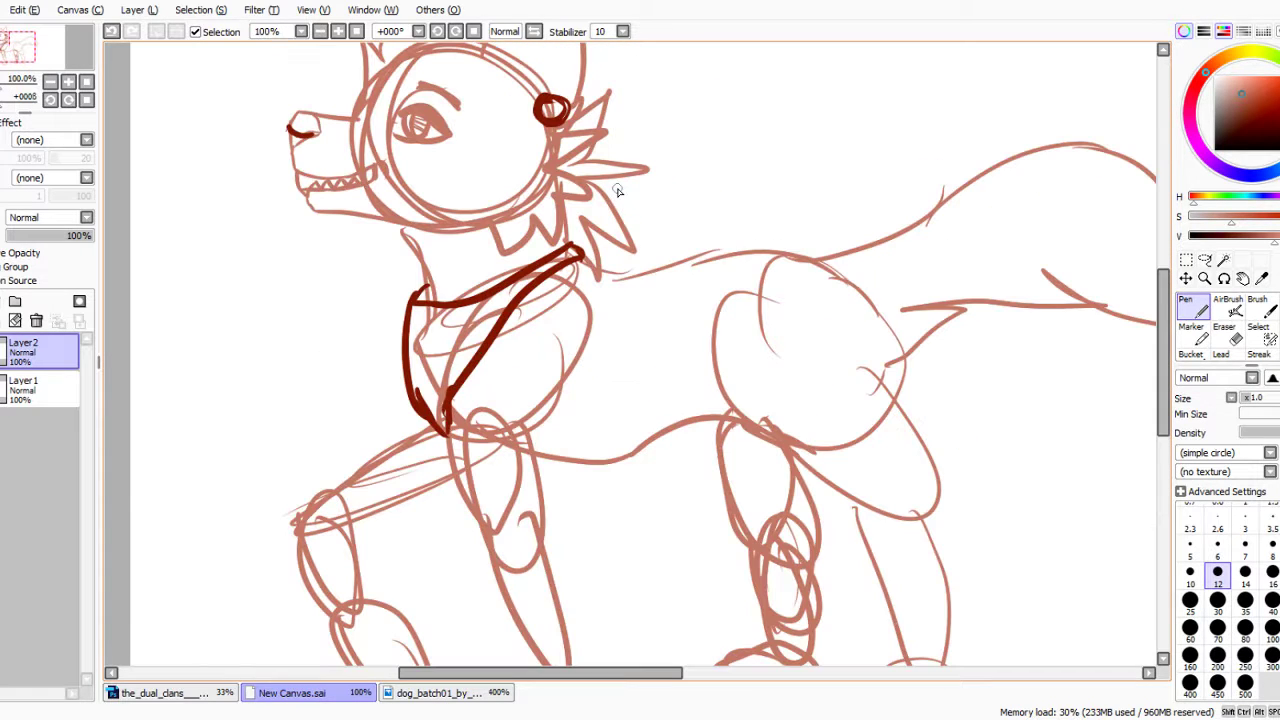
left_click(6, 322)
left_click_drag(36, 241, 30, 241)
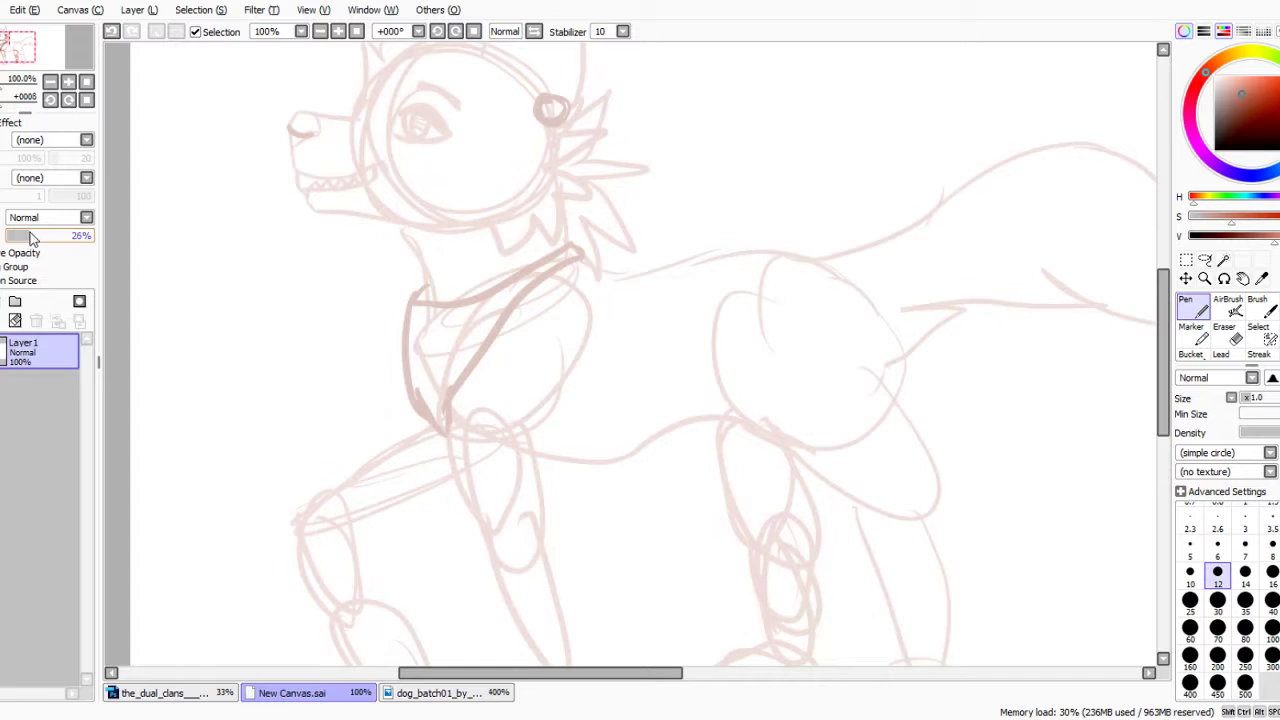
Add a new layer above the faded sketch and choose black as the drawing colour.
left_click(15, 301)
left_click_drag(1213, 138, 1215, 150)
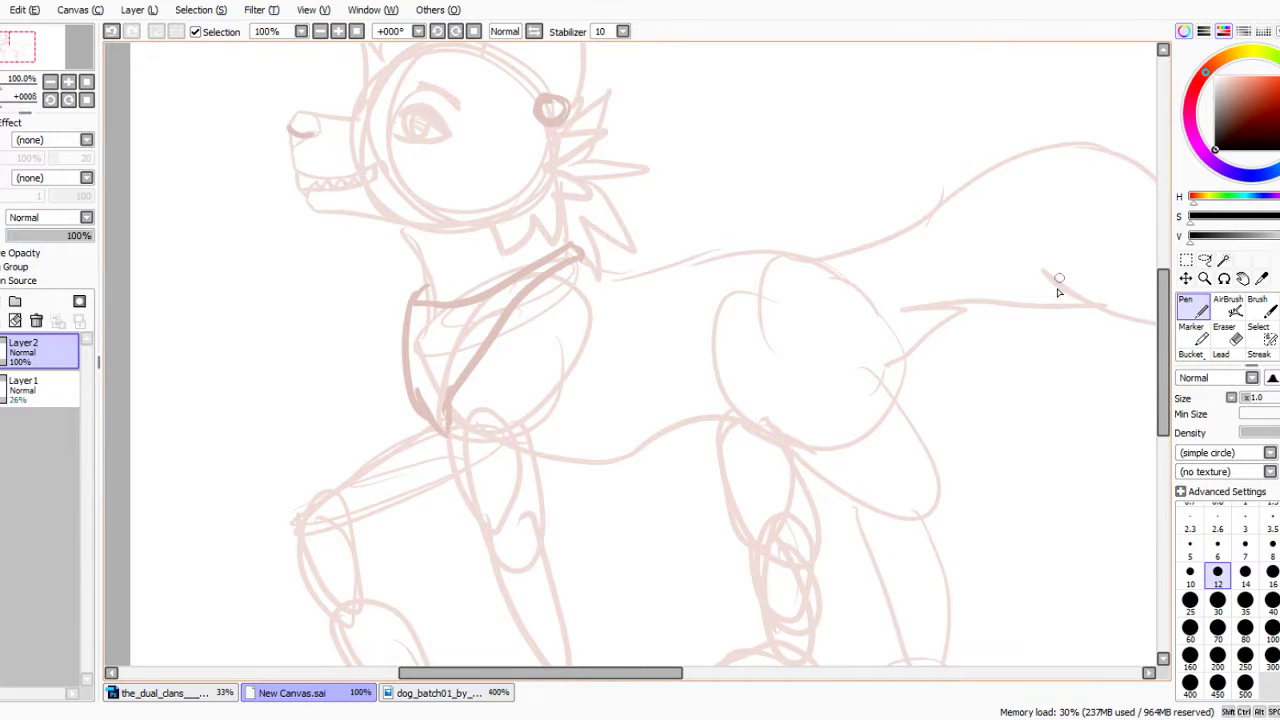
Select the sketch layer and restore its opacity to 100%.
scroll(698, 238, "down", 2)
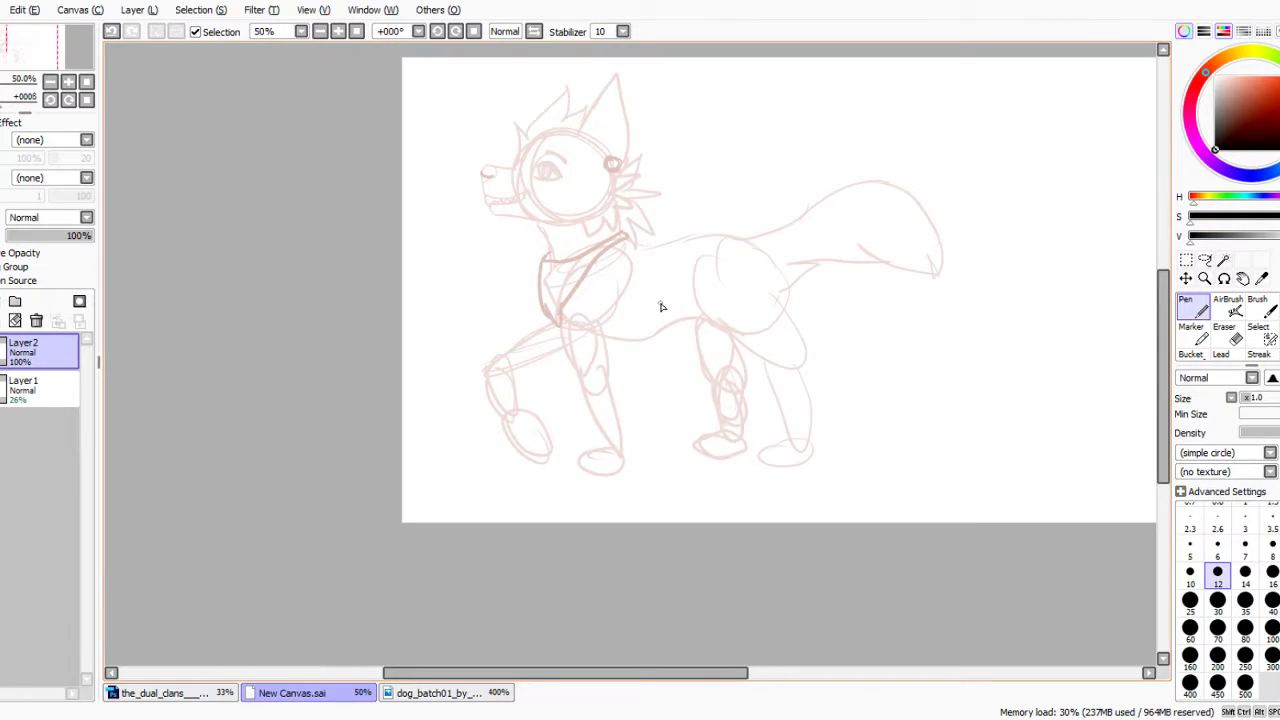
left_click(30, 388)
left_click_drag(38, 241, 141, 244)
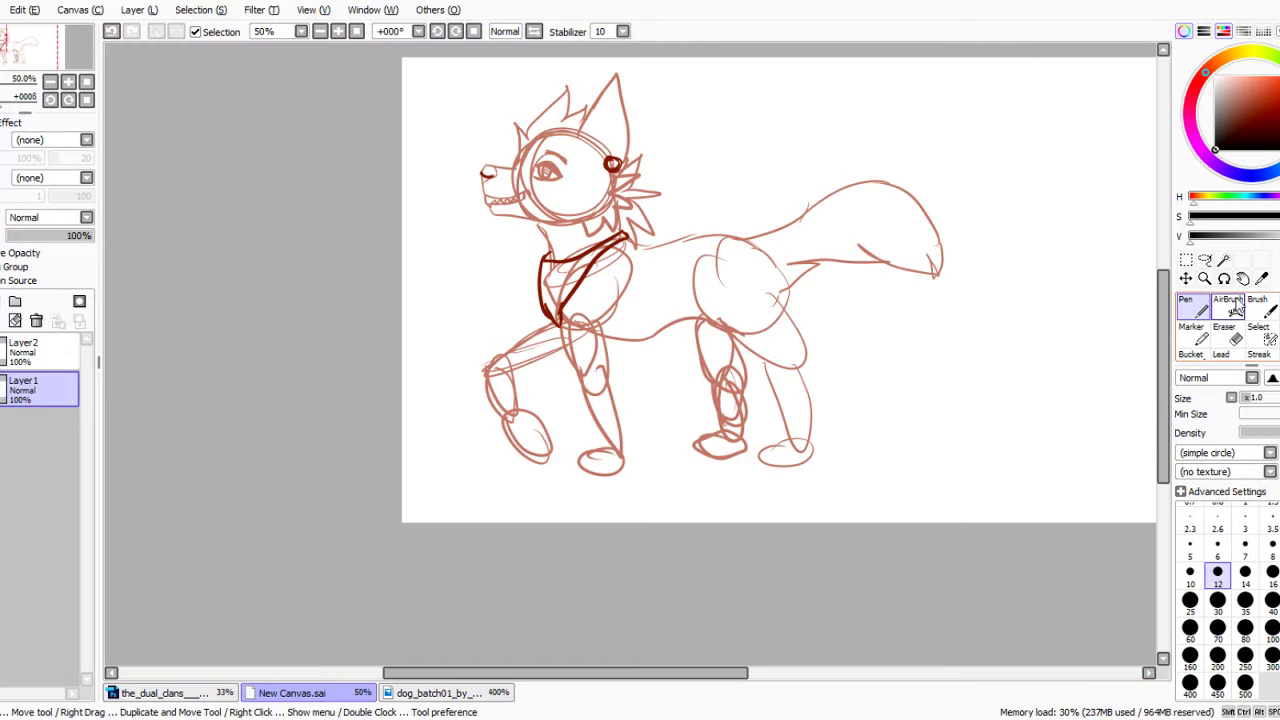
Lasso the raised front leg, transform it slightly clockwise and up toward the chest, apply it and deselect.
left_click(1205, 260)
left_click_drag(519, 319, 479, 478)
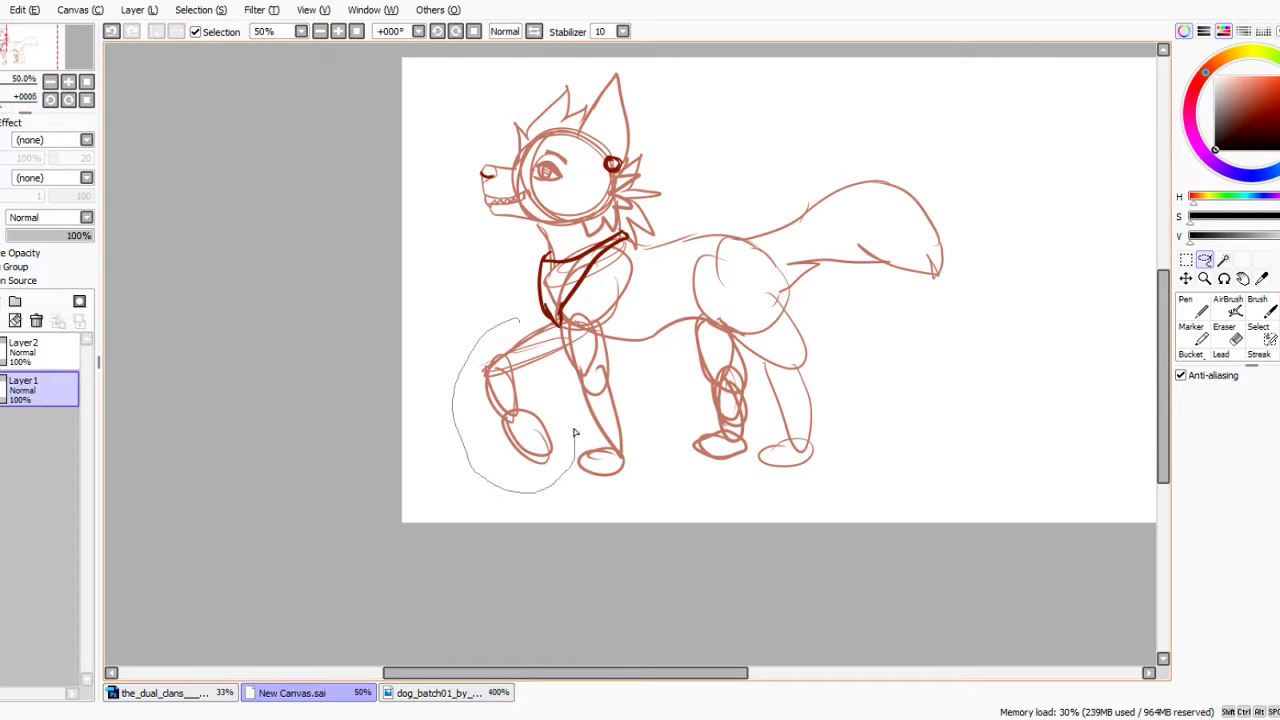
left_click_drag(519, 323, 518, 321)
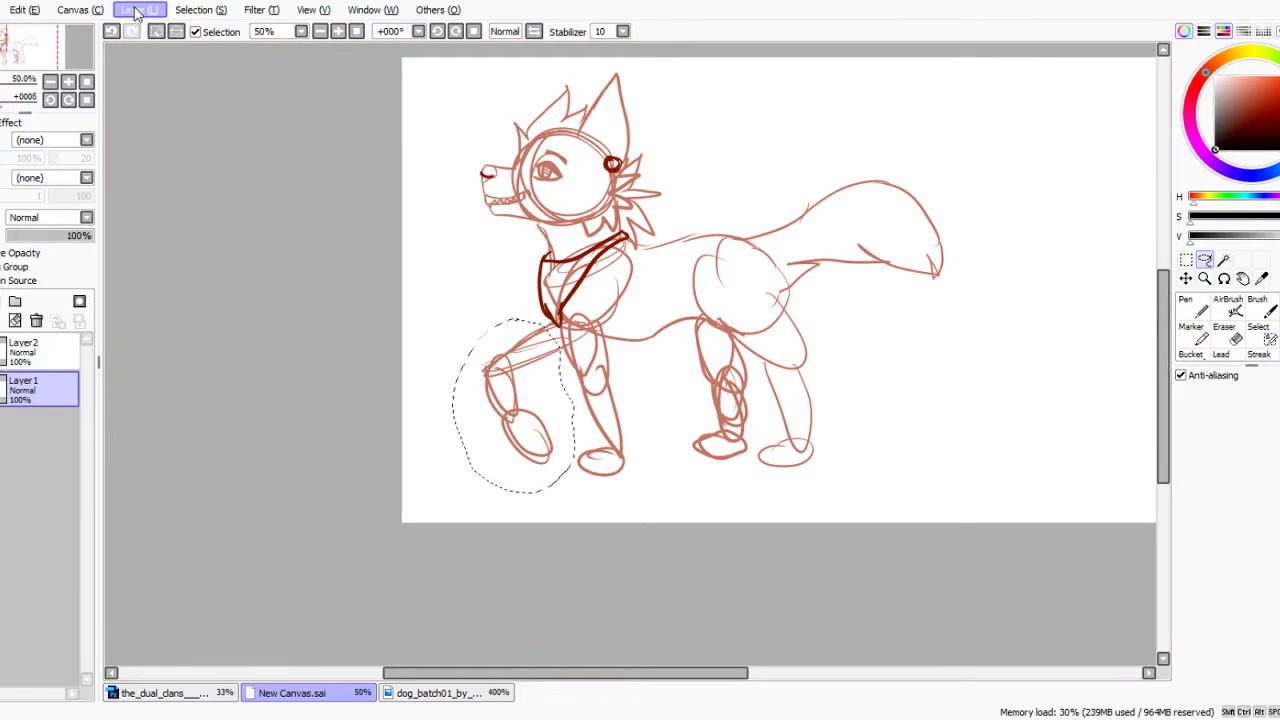
left_click(252, 285)
left_click_drag(526, 371, 560, 346)
left_click_drag(554, 296, 539, 326)
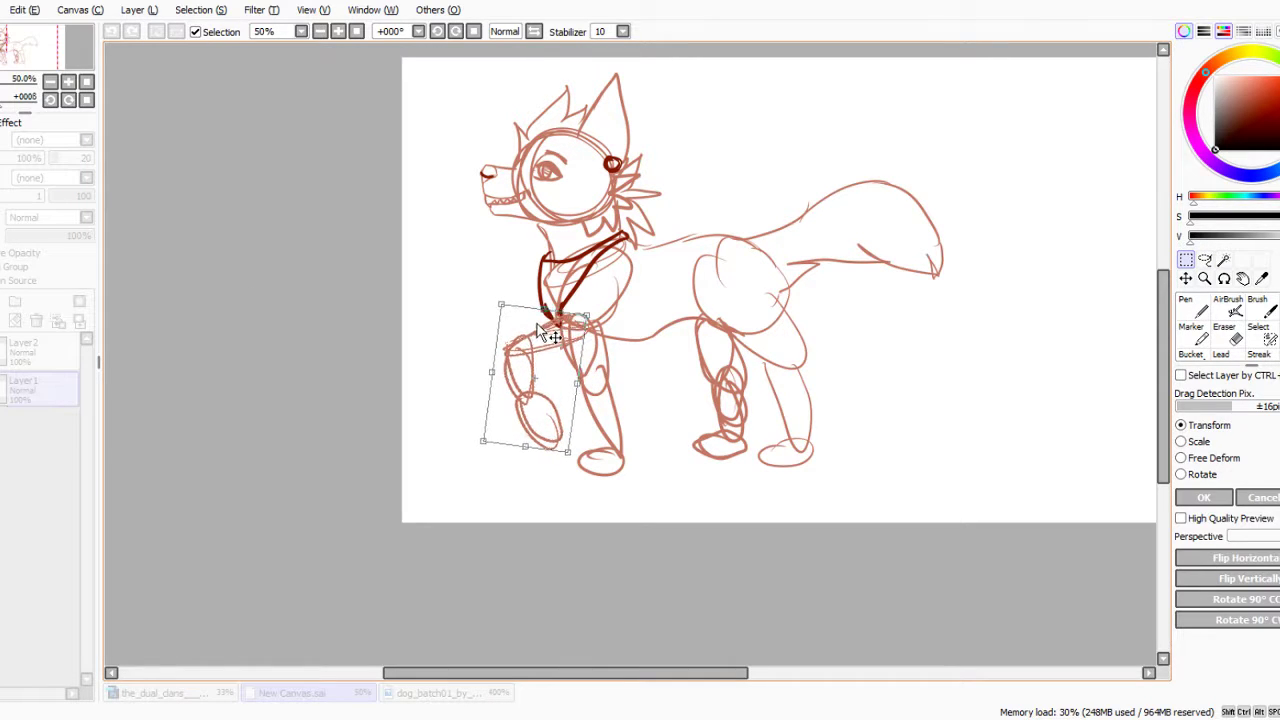
left_click(1204, 497)
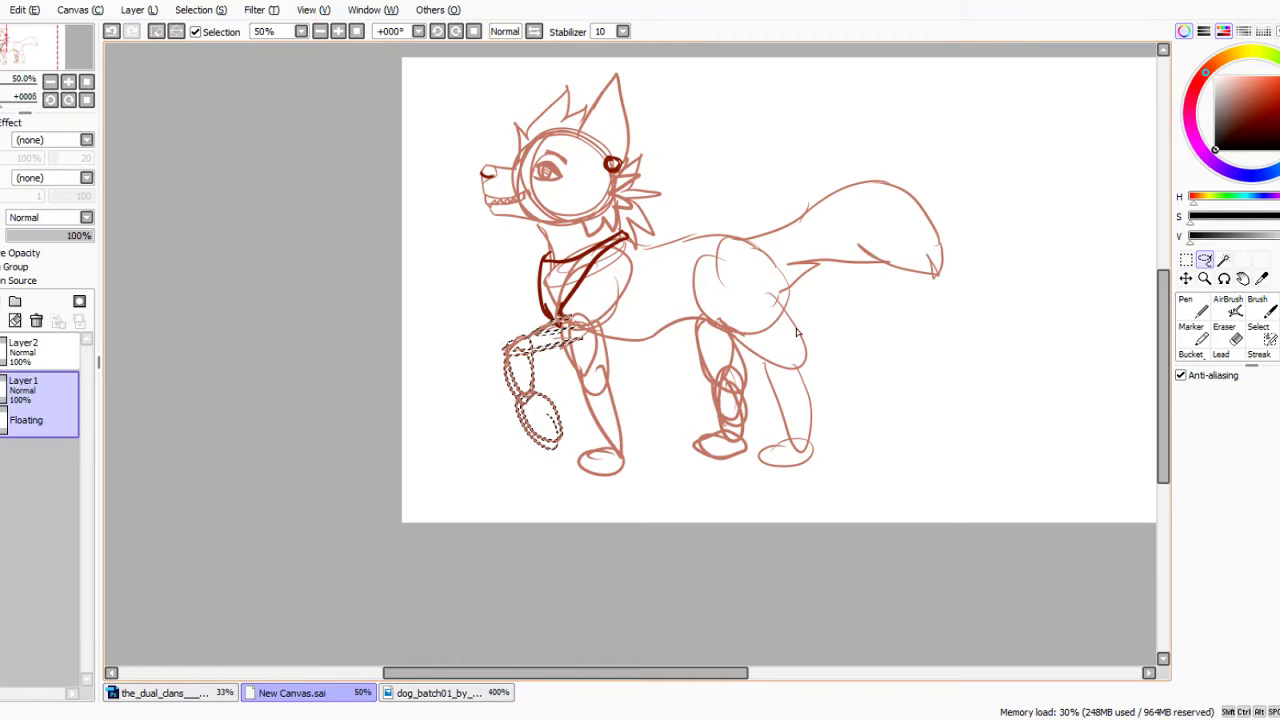
left_click(202, 15)
left_click(198, 31)
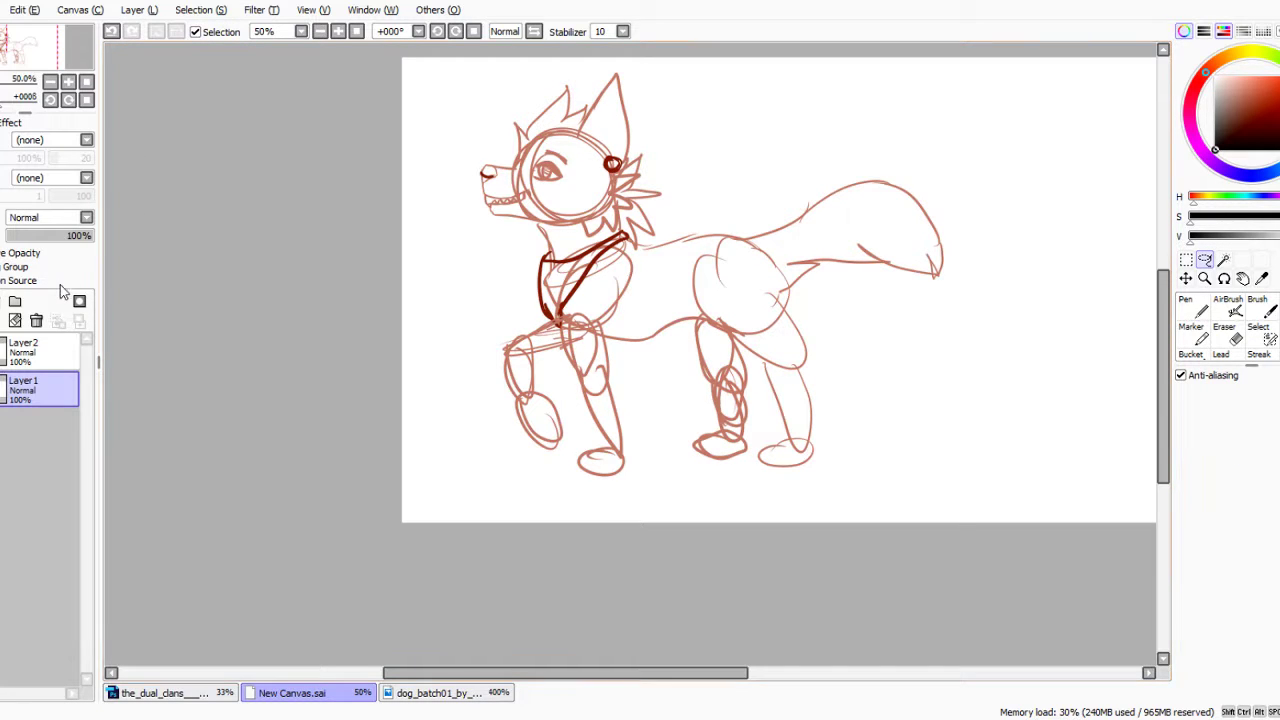
Lower the sketch layer's opacity to 26% and switch to the Pen on Layer2.
mouse_move(64, 236)
left_mouse_down()
mouse_move(40, 237)
mouse_move(14, 272)
mouse_move(29, 240)
left_mouse_up()
left_click(30, 350)
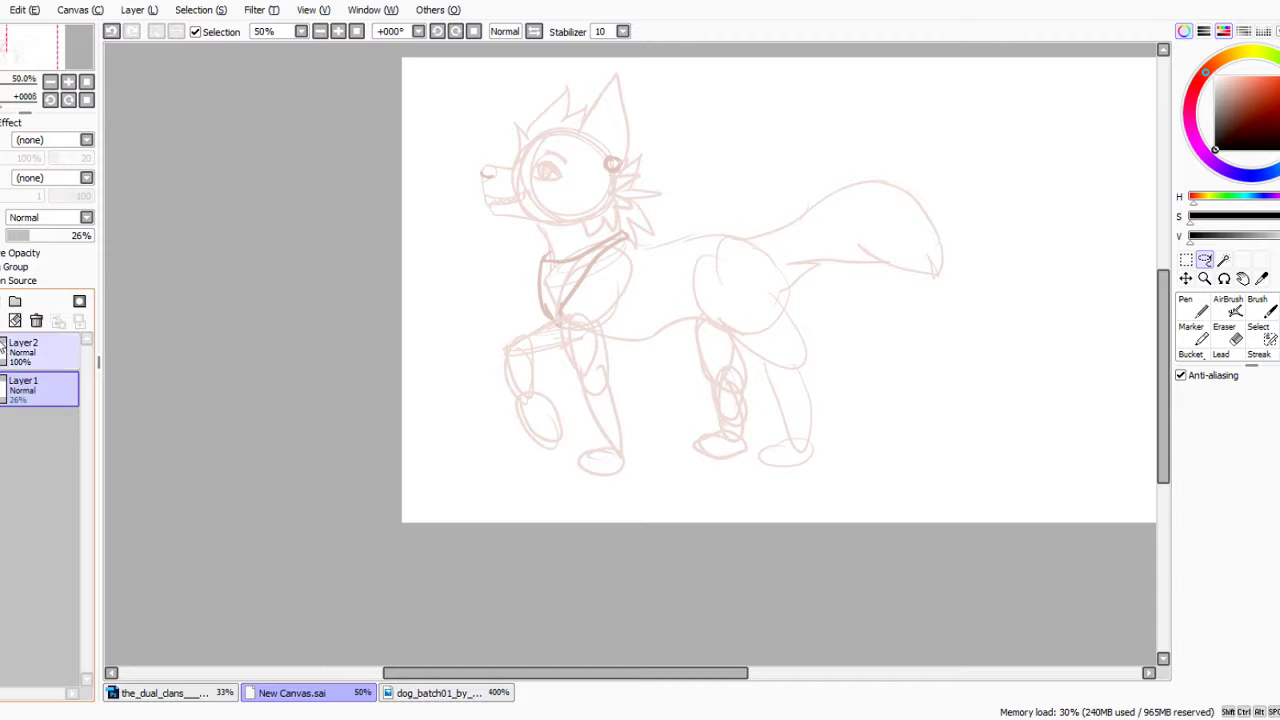
left_click(1201, 309)
Set the pen size to 14 and make white the secondary colour, keeping black as the active one.
left_click(1245, 573)
left_click(1252, 176)
left_click(1216, 141)
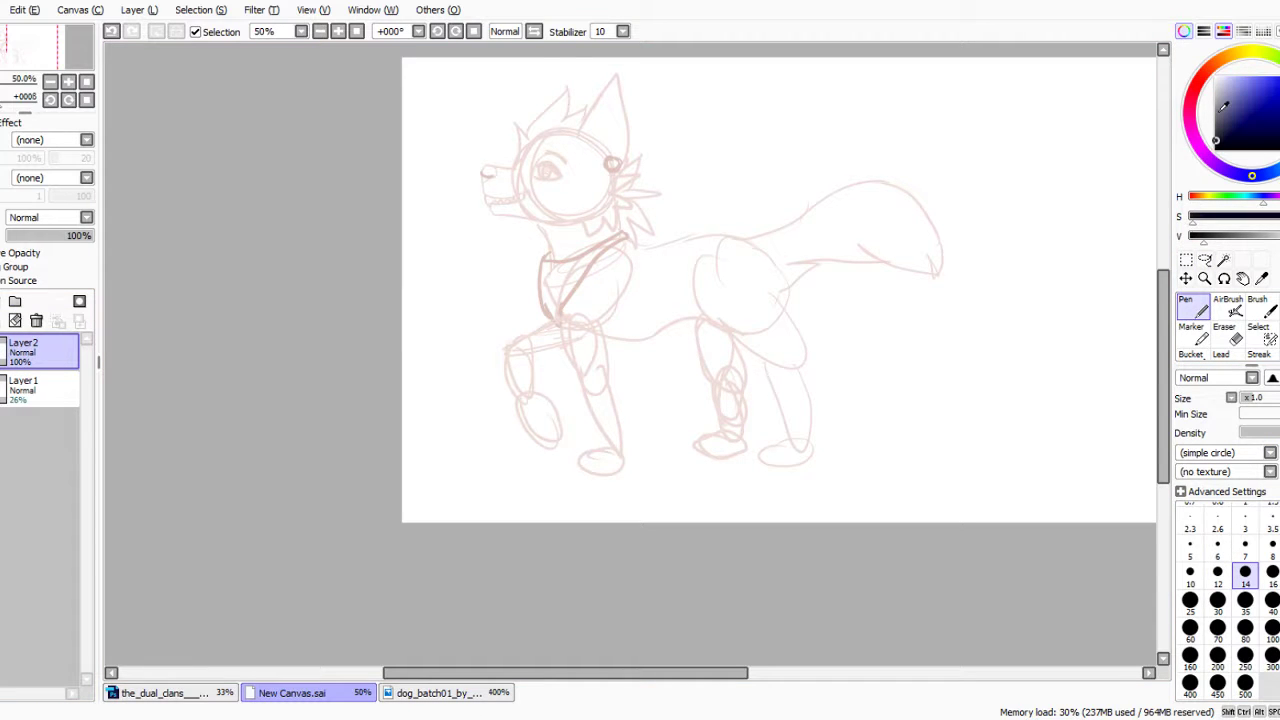
left_click_drag(1222, 106, 1158, 31)
key("x")
Try a stroke over the head, undo it, and reduce the pen size to 6.
mouse_move(601, 184)
left_mouse_down()
mouse_move(576, 290)
mouse_move(555, 244)
left_mouse_up()
left_click(114, 31)
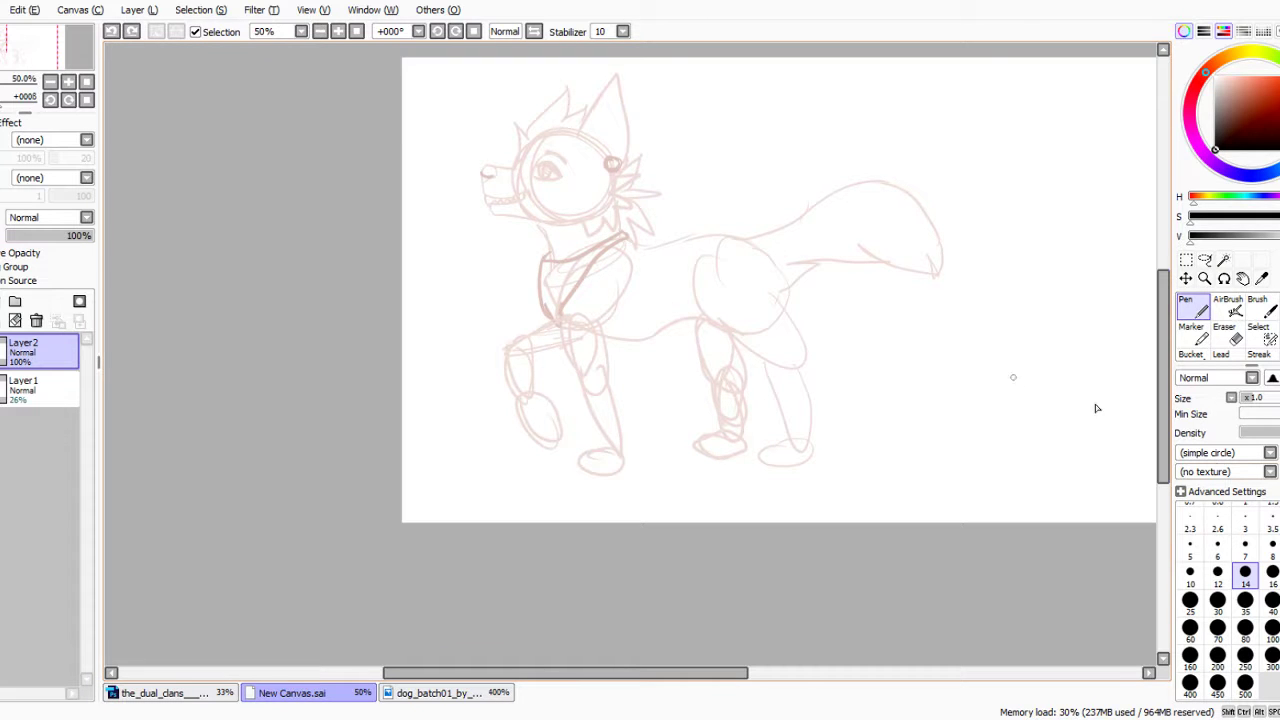
key("bracketleft")
key("bracketleft")
key("bracketleft")
key("bracketleft")
key("bracketleft")
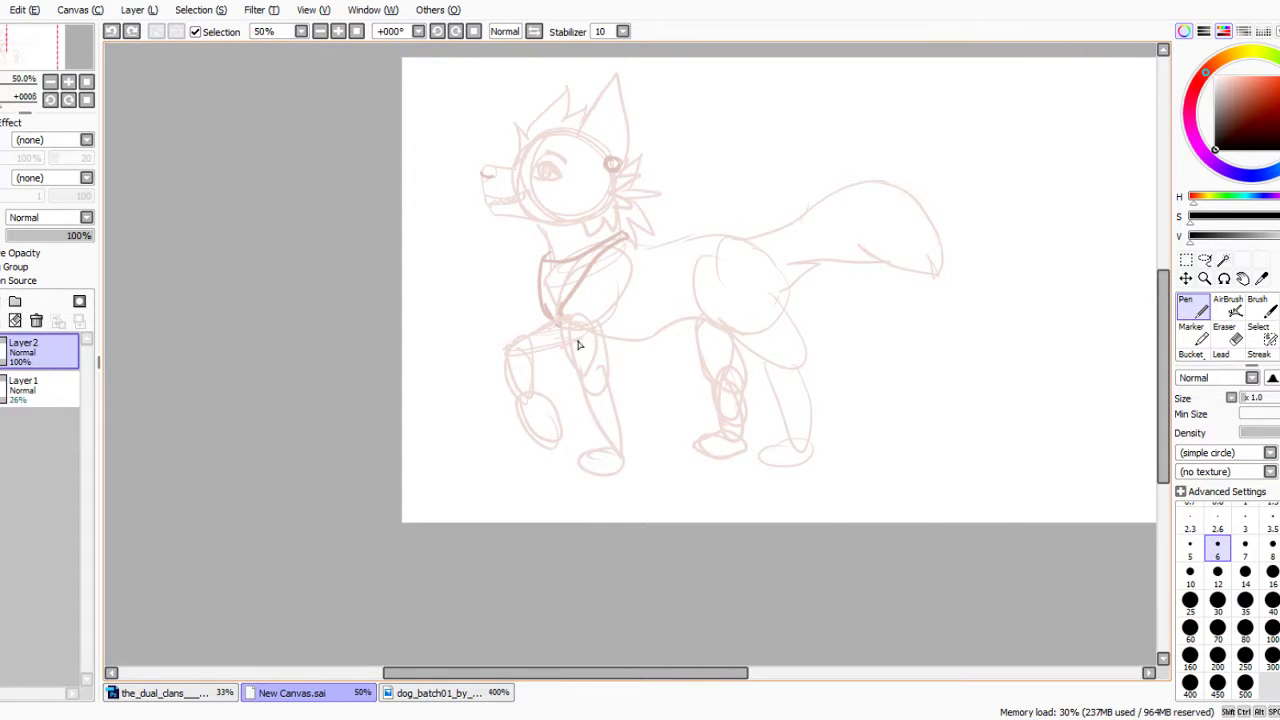
Ink the muzzle, mouth line and lower jaw in black over the sketch, filling the mouth corner solid.
scroll(577, 344, "up", 3)
scroll(546, 329, "down", 2)
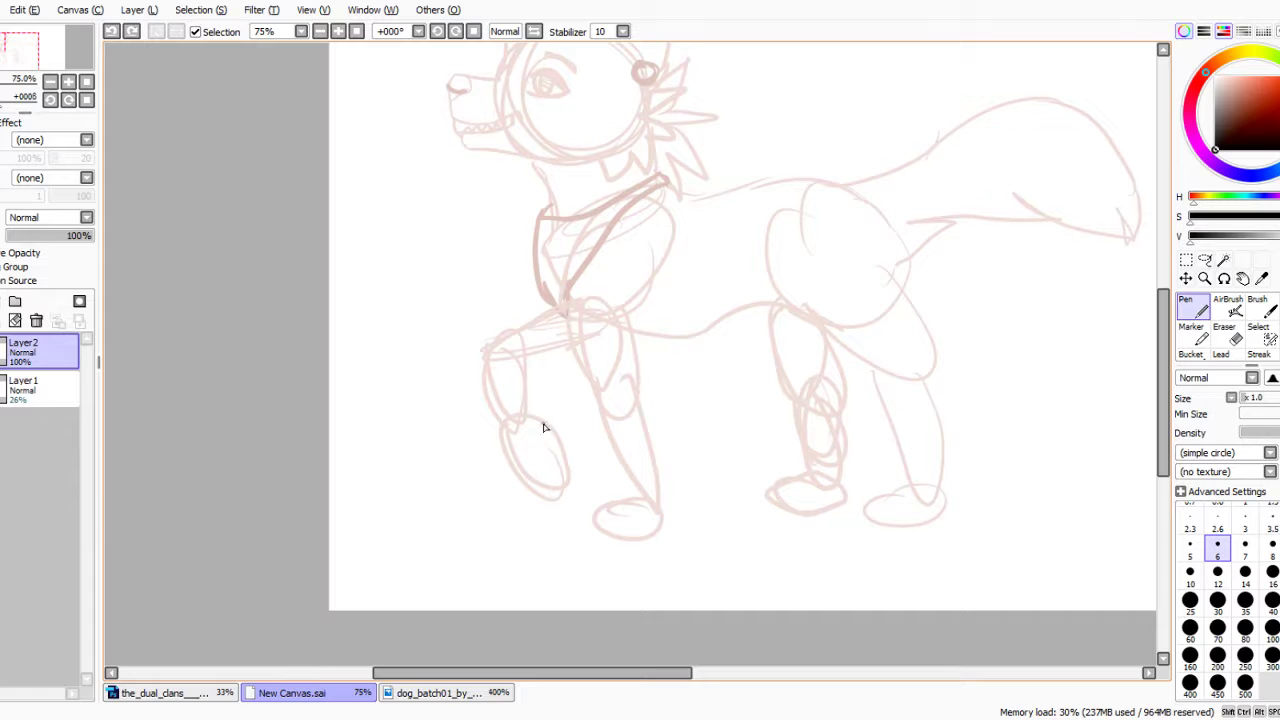
scroll(571, 194, "down", 1)
scroll(509, 170, "up", 5)
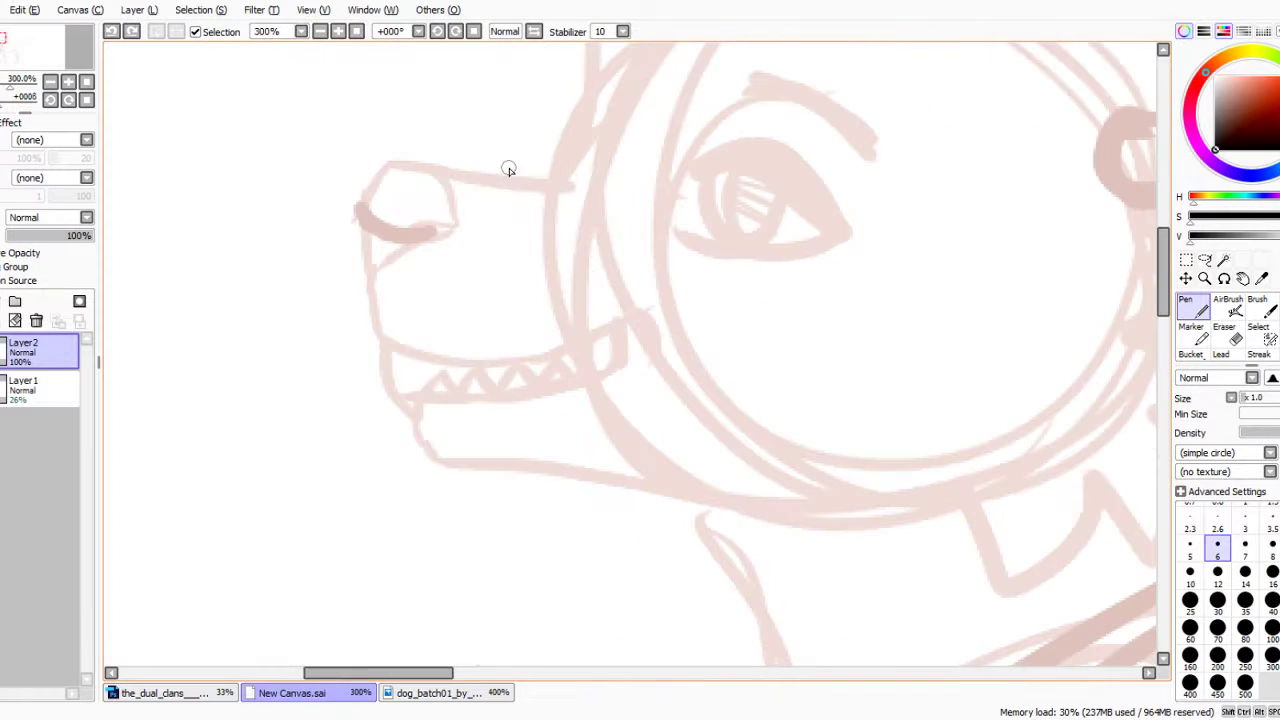
mouse_move(566, 193)
left_mouse_down()
mouse_move(361, 171)
mouse_move(378, 168)
mouse_move(372, 321)
mouse_move(386, 362)
mouse_move(585, 347)
mouse_move(711, 299)
left_mouse_up()
mouse_move(625, 335)
left_mouse_down()
mouse_move(620, 368)
mouse_move(408, 412)
mouse_move(455, 470)
mouse_move(822, 508)
mouse_move(933, 487)
left_mouse_up()
mouse_move(656, 320)
left_mouse_down()
mouse_move(601, 376)
mouse_move(622, 377)
mouse_move(554, 386)
left_mouse_up()
mouse_move(634, 371)
left_mouse_down()
mouse_move(594, 381)
mouse_move(637, 353)
mouse_move(646, 333)
mouse_move(612, 376)
mouse_move(647, 326)
mouse_move(631, 356)
mouse_move(593, 378)
mouse_move(638, 360)
mouse_move(653, 329)
mouse_move(646, 353)
mouse_move(594, 385)
left_mouse_up()
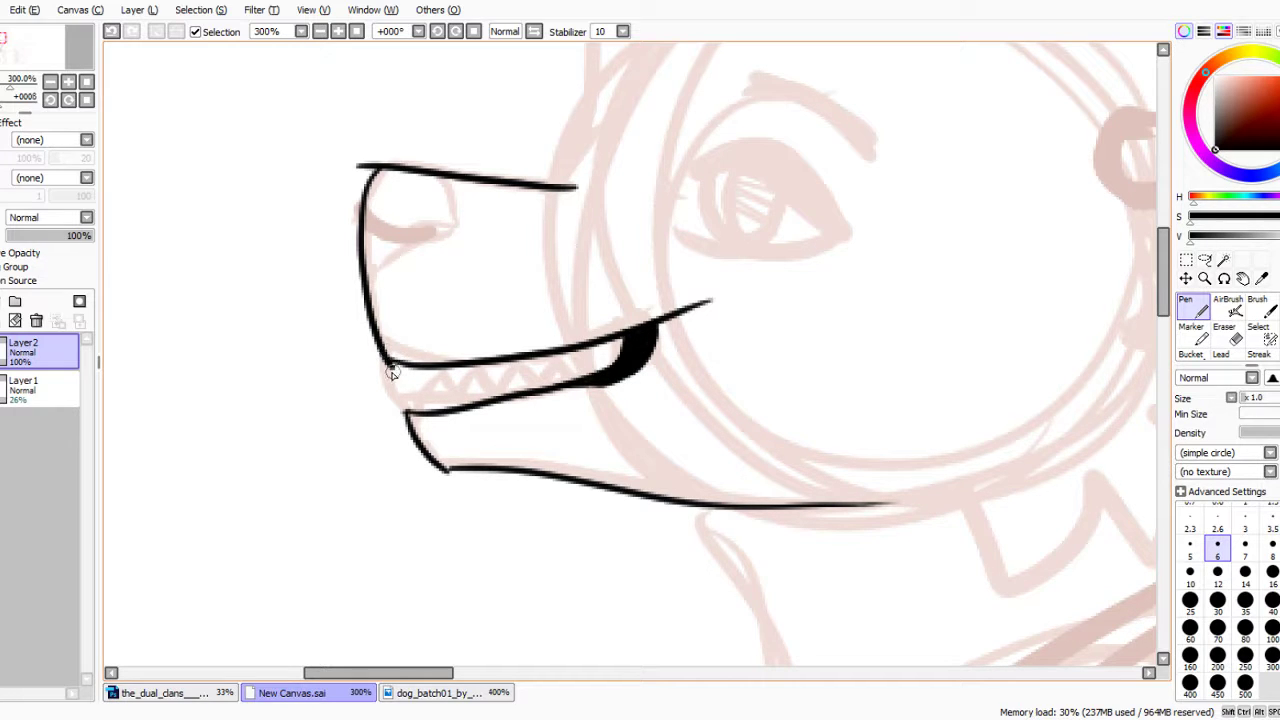
Ink a row of pointed teeth inside the mouth, with one longer fang overlapping the lower lip.
mouse_move(395, 368)
left_mouse_down()
mouse_move(408, 412)
mouse_move(440, 372)
mouse_move(464, 402)
mouse_move(484, 366)
mouse_move(517, 408)
mouse_move(519, 356)
mouse_move(545, 392)
mouse_move(578, 378)
mouse_move(606, 340)
mouse_move(591, 360)
left_mouse_up()
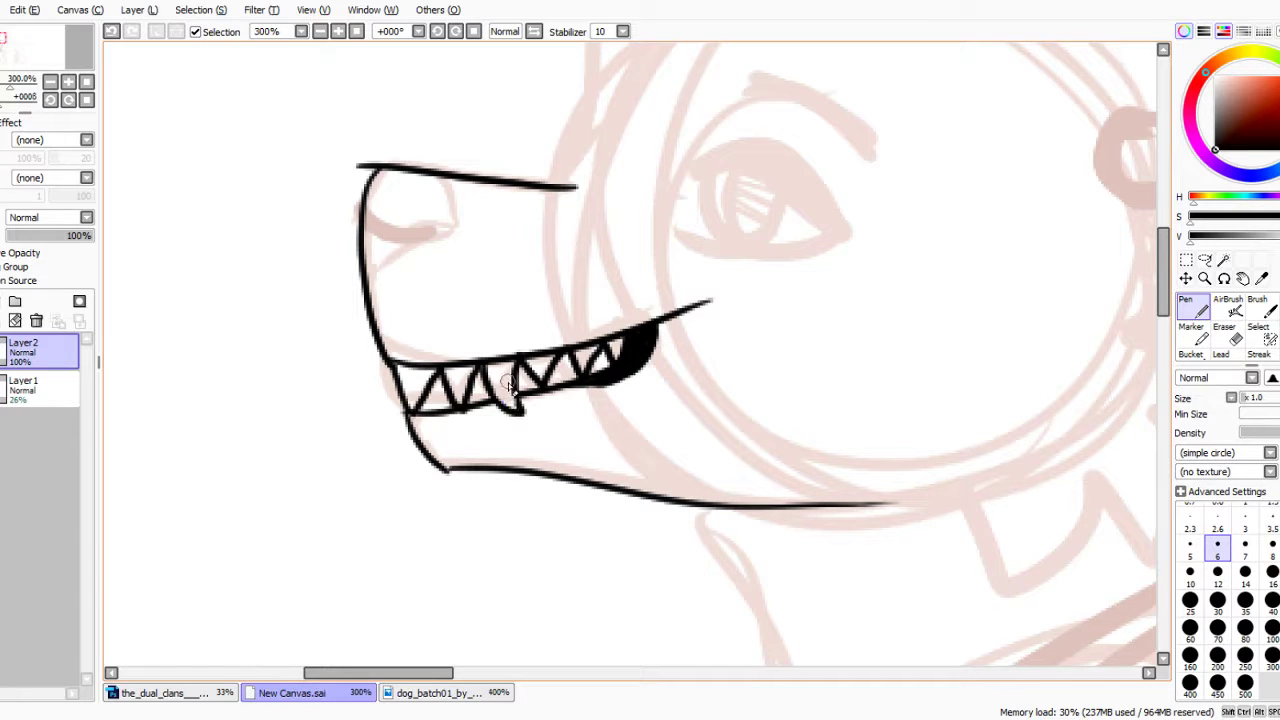
key("x")
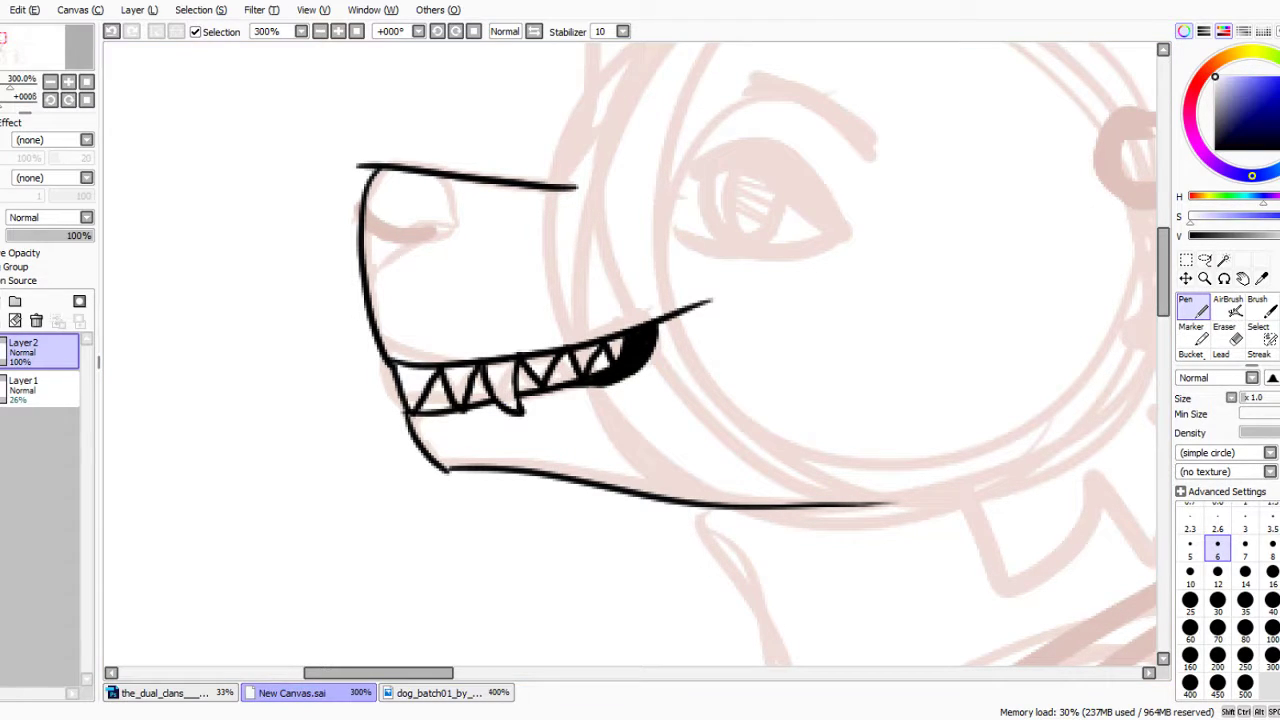
key("x")
scroll(450, 117, "down", 4)
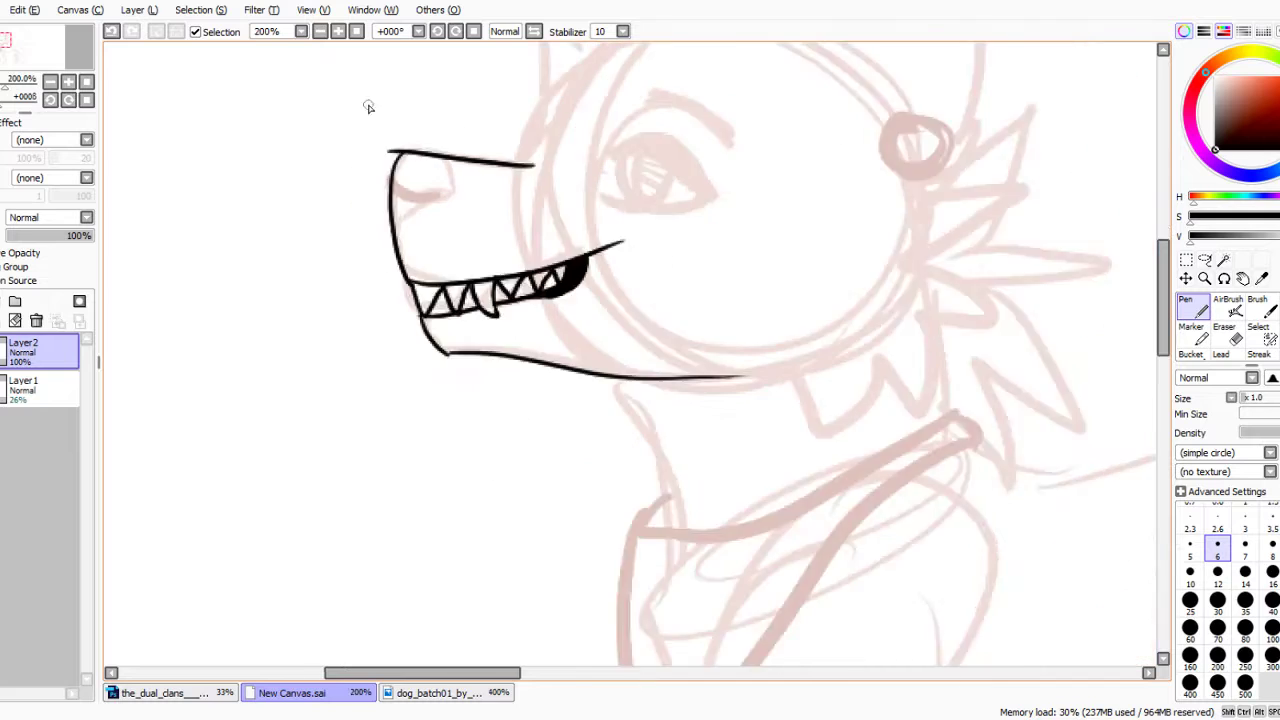
Undo the line running past the mouth corner and ink a short curved cheek crease just behind it.
scroll(463, 161, "up", 4)
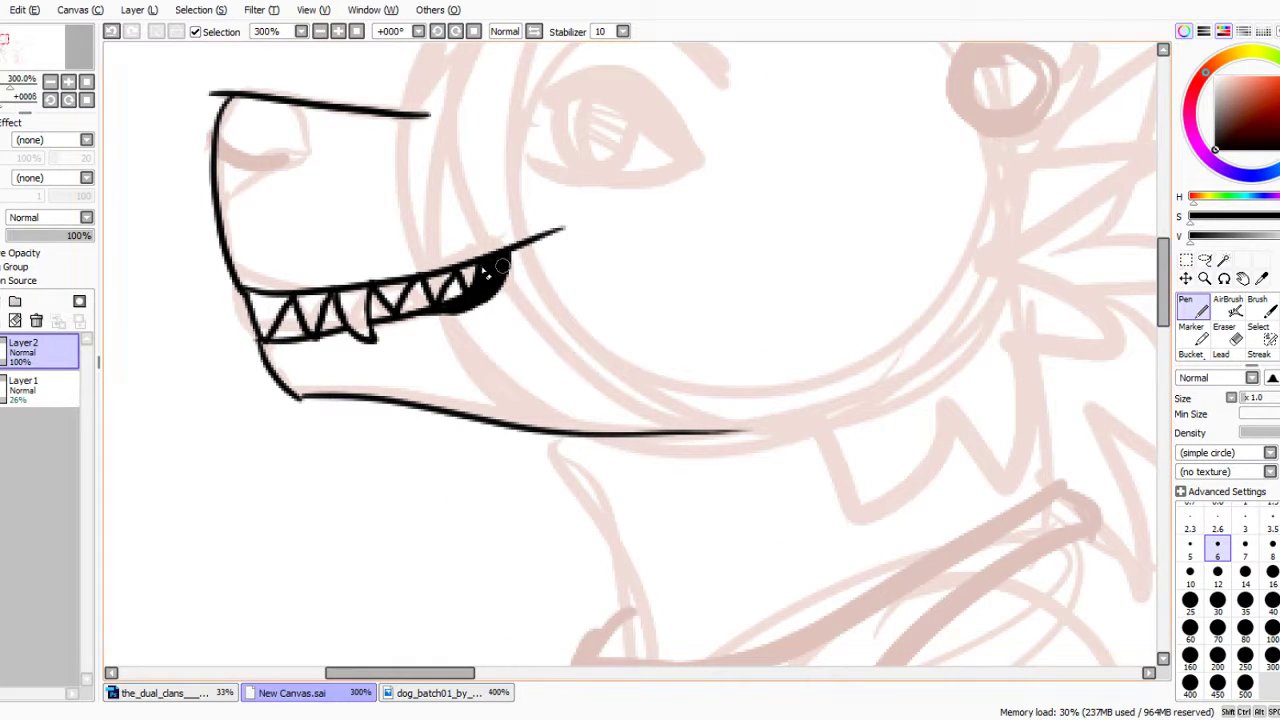
key("ctrl+z")
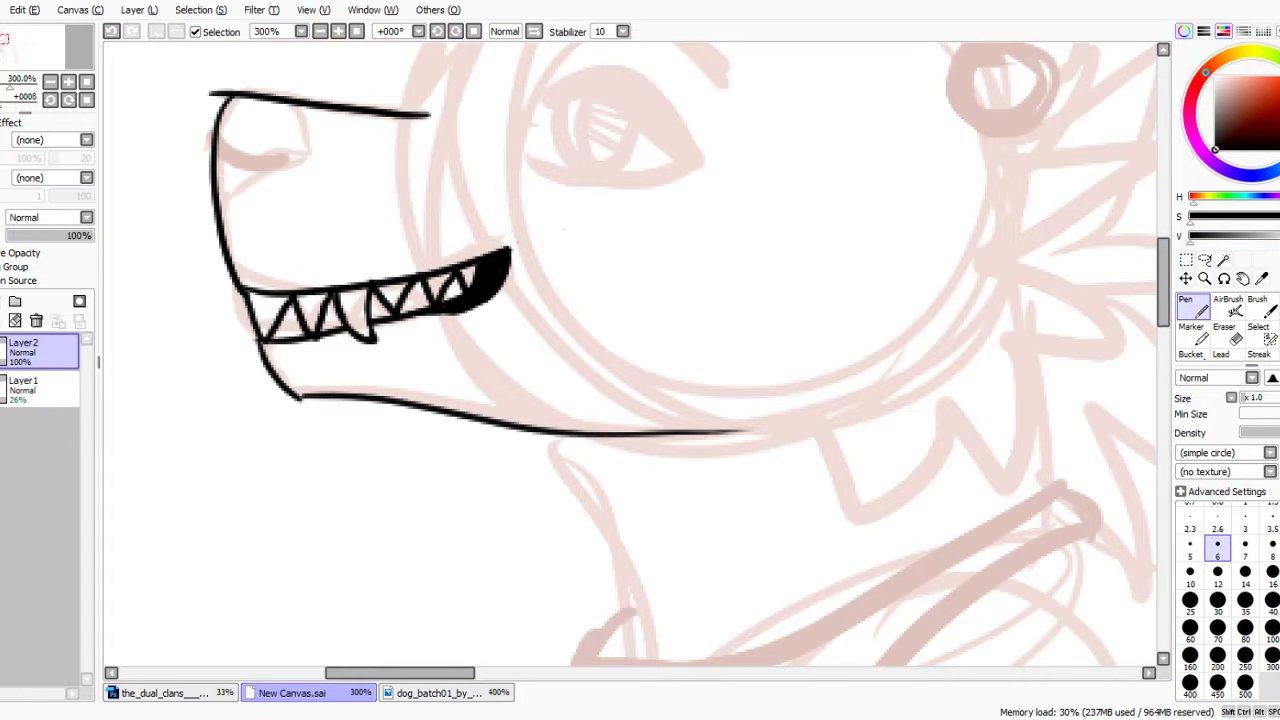
left_click_drag(512, 237, 541, 278)
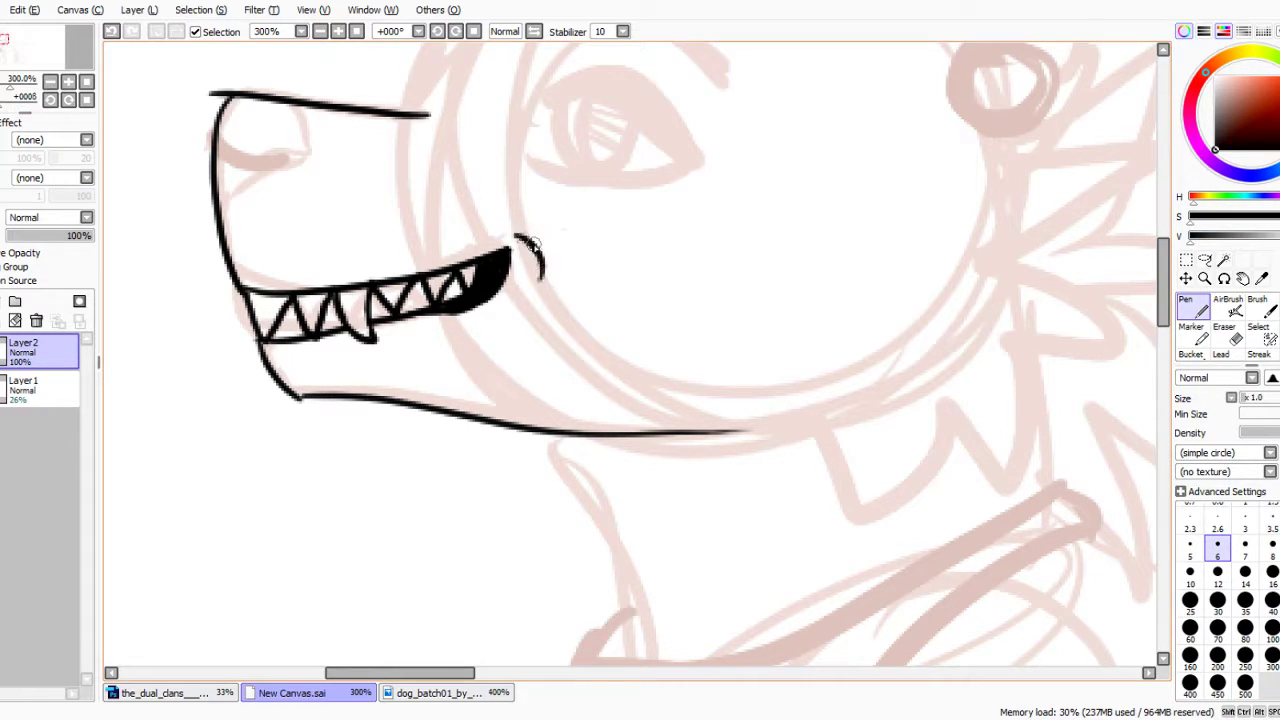
Ink the nose outline and nostril at the muzzle tip, and draw a protruding crescent for the nose's underside on a new layer.
scroll(500, 260, "down", 4)
scroll(443, 206, "up", 6)
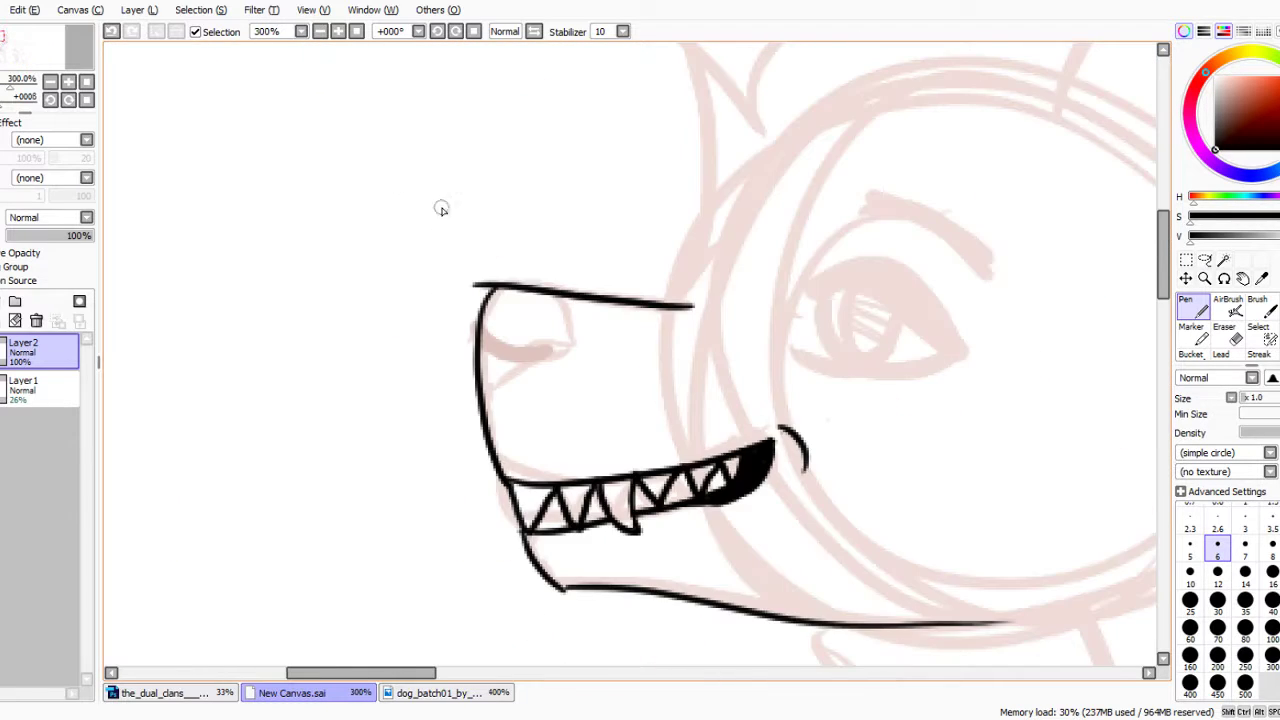
mouse_move(541, 203)
left_mouse_down()
mouse_move(615, 245)
mouse_move(626, 355)
mouse_move(520, 372)
mouse_move(605, 375)
mouse_move(573, 402)
mouse_move(435, 447)
mouse_move(386, 505)
left_mouse_up()
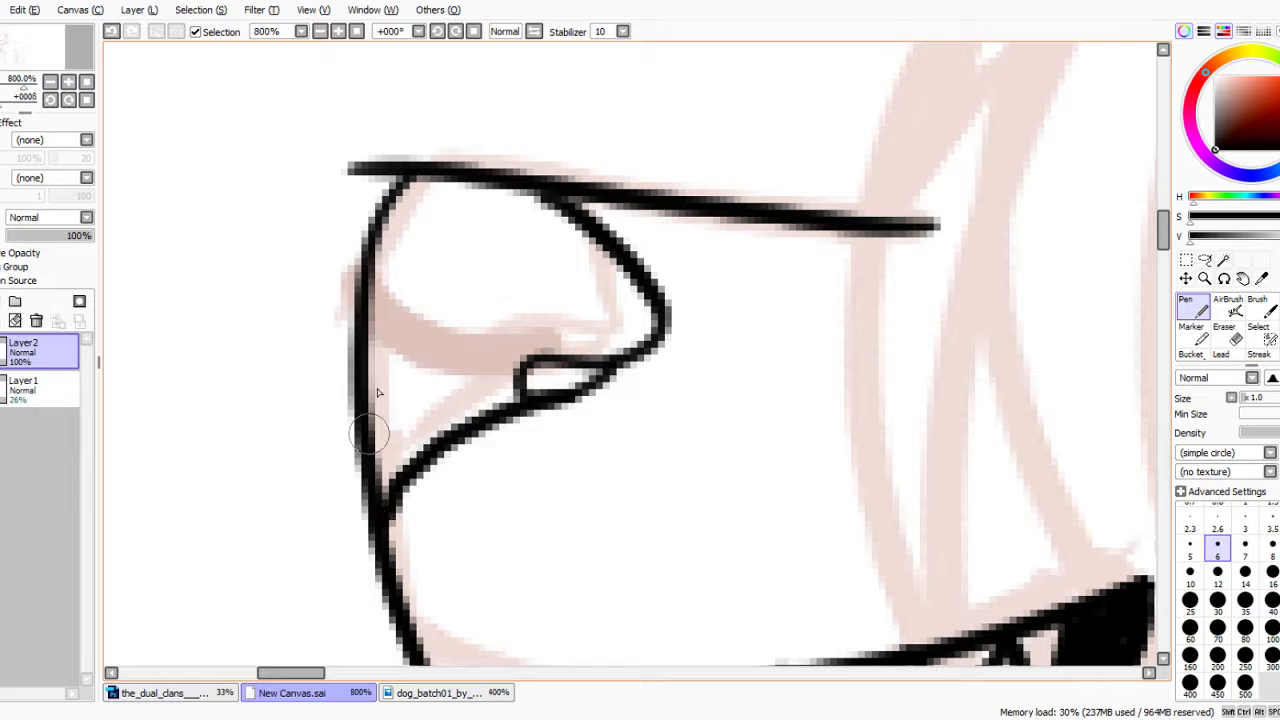
left_click(2, 301)
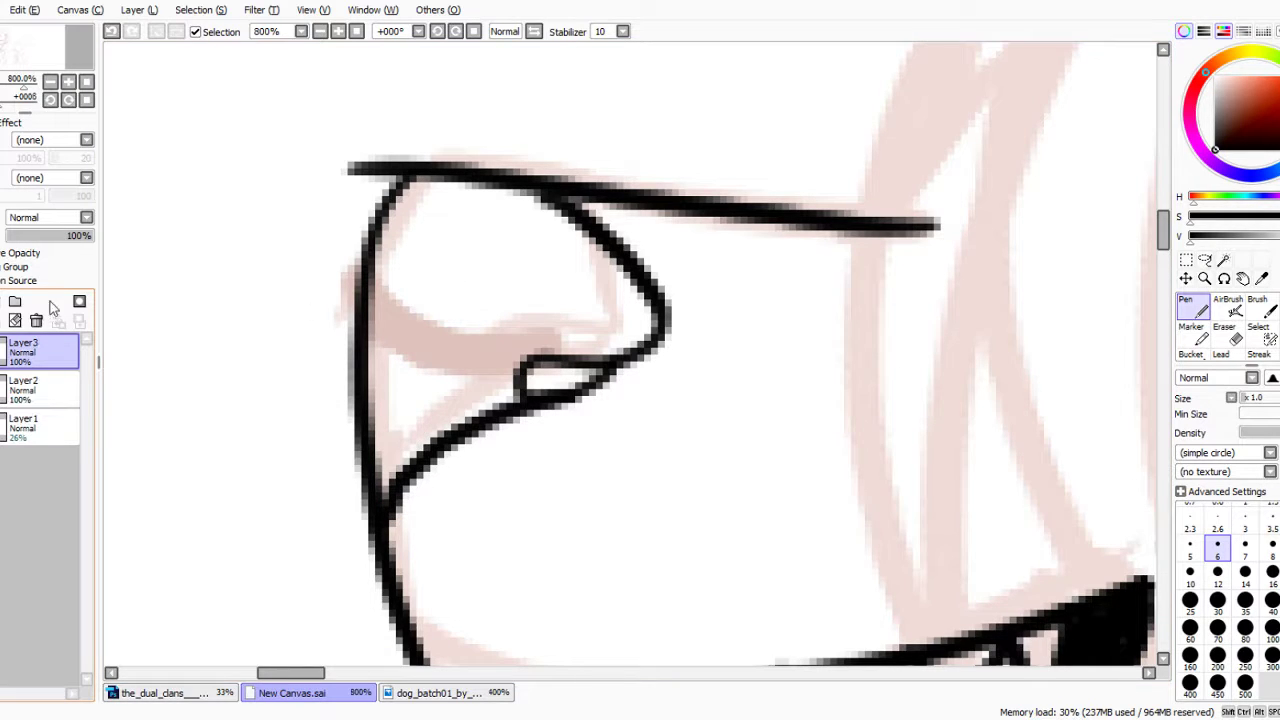
mouse_move(598, 365)
left_mouse_down()
mouse_move(407, 347)
mouse_move(338, 282)
mouse_move(367, 254)
mouse_move(347, 252)
mouse_move(314, 302)
mouse_move(335, 387)
mouse_move(420, 430)
mouse_move(521, 420)
mouse_move(600, 368)
left_mouse_up()
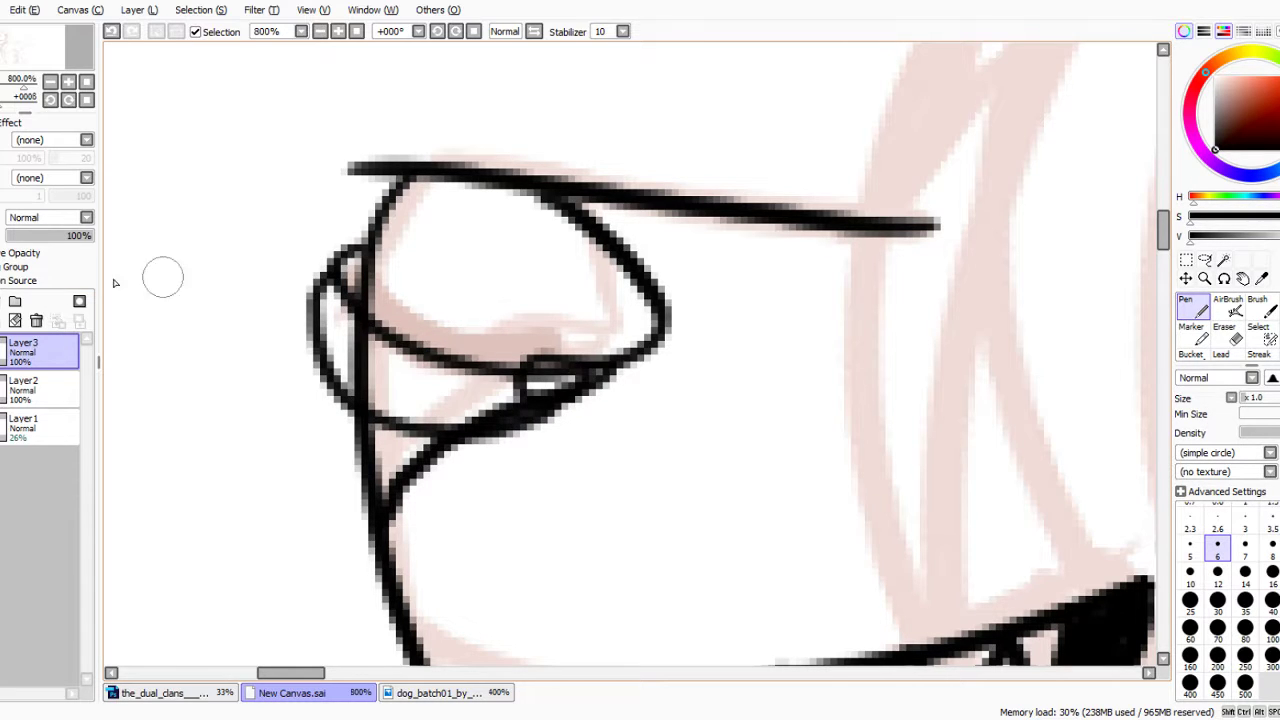
Dim Layer2 to 51% opacity, erase its lines inside the new nose crescent, and restore it to 100%.
left_click(40, 386)
left_click(58, 236)
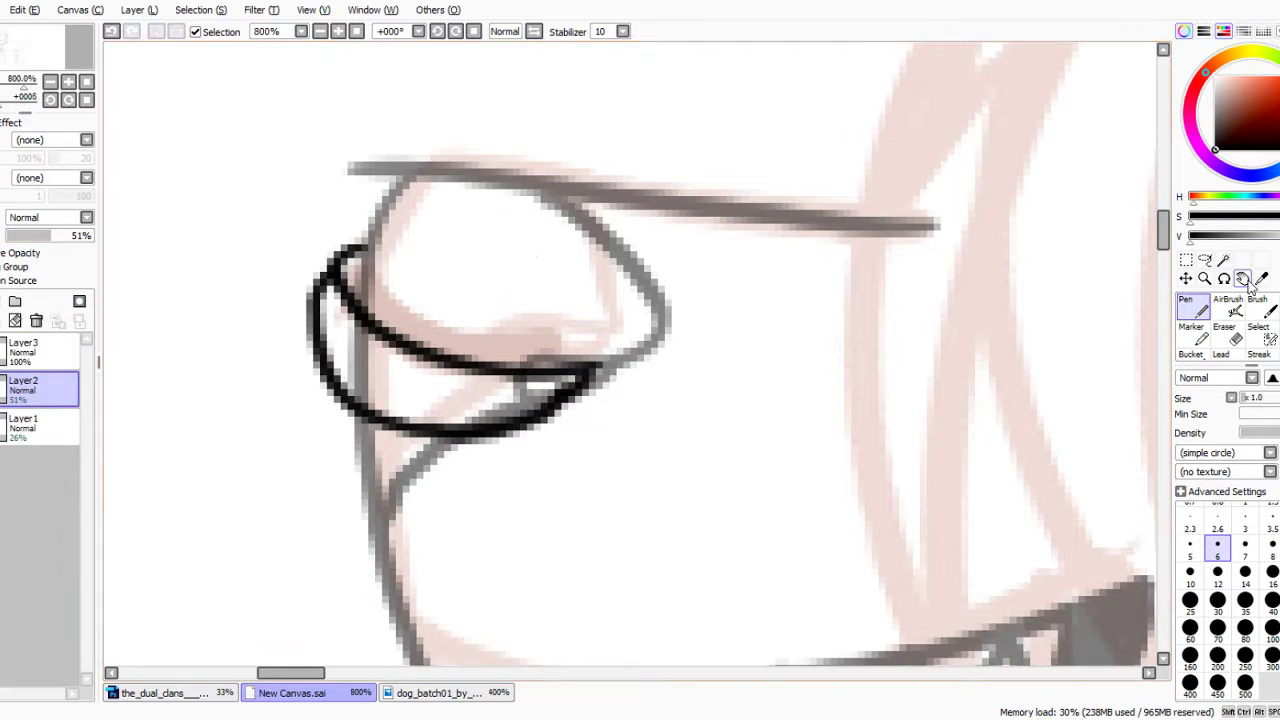
mouse_move(368, 333)
left_mouse_down()
mouse_move(368, 391)
mouse_move(360, 340)
left_mouse_up()
key("alt+Tab")
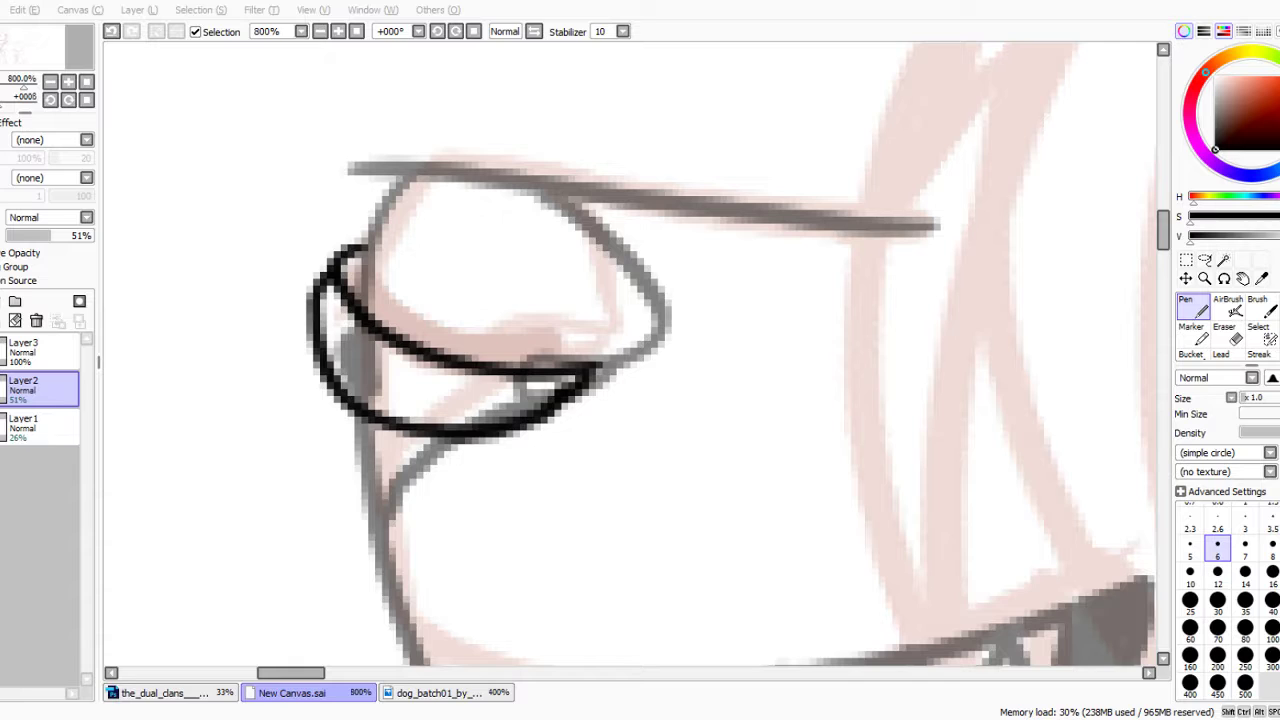
key("alt+Tab")
mouse_move(359, 340)
left_mouse_down()
mouse_move(370, 383)
mouse_move(338, 367)
mouse_move(348, 353)
mouse_move(387, 367)
mouse_move(337, 329)
mouse_move(390, 373)
mouse_move(545, 389)
mouse_move(497, 398)
mouse_move(510, 403)
mouse_move(455, 395)
left_mouse_up()
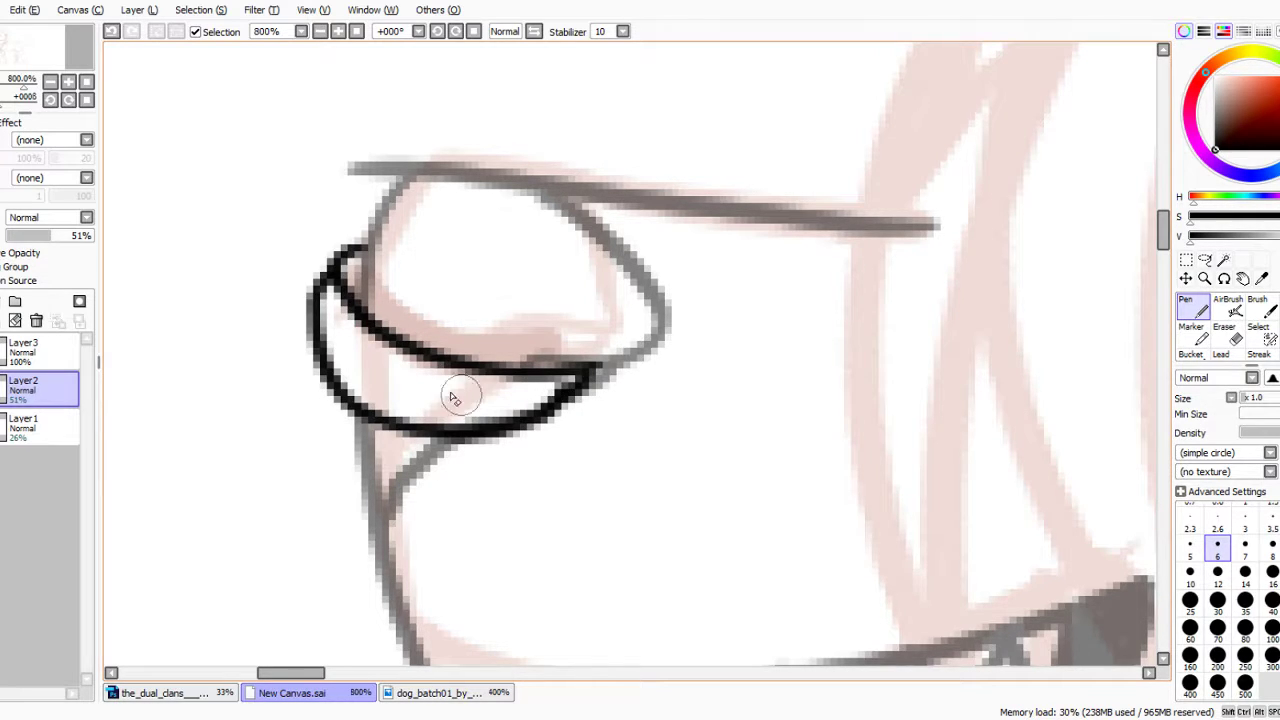
left_click_drag(70, 236, 197, 243)
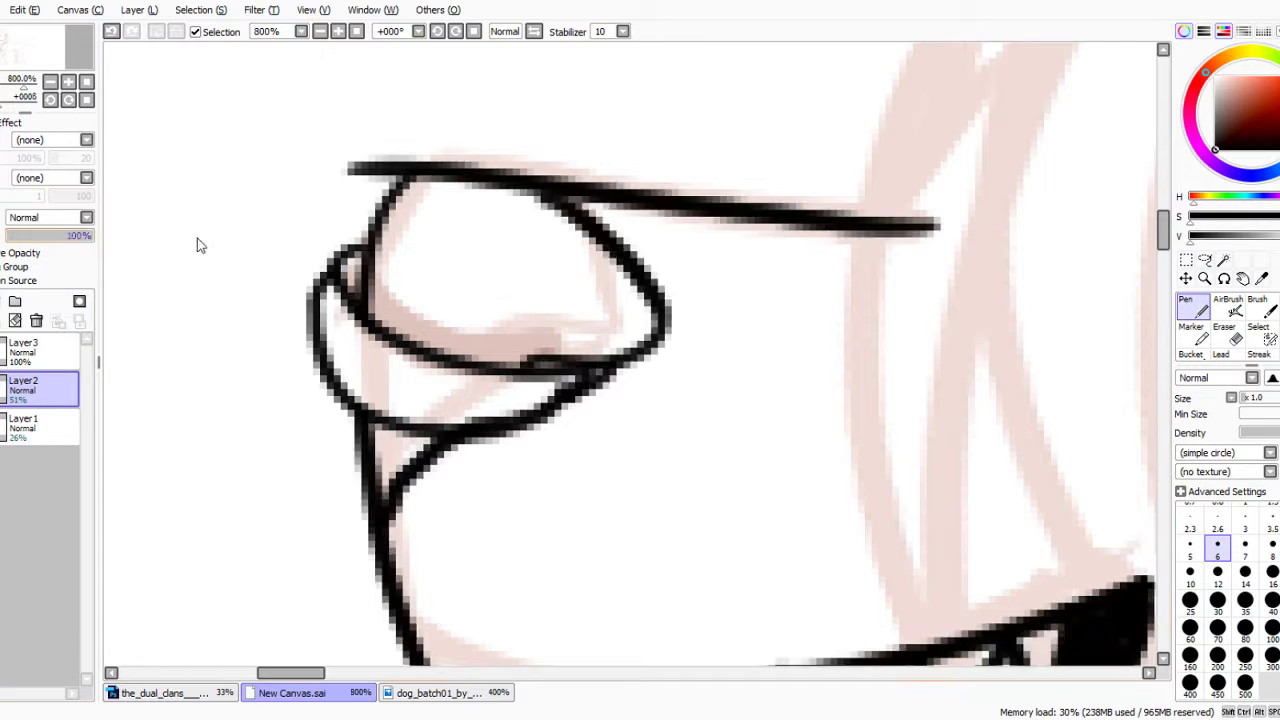
Erase the muzzle line's overshoot in front of the nose on Layer2 and merge Layer3 down into it.
left_click(60, 345)
left_click(40, 390)
left_click_drag(357, 163, 400, 160)
left_click(49, 355)
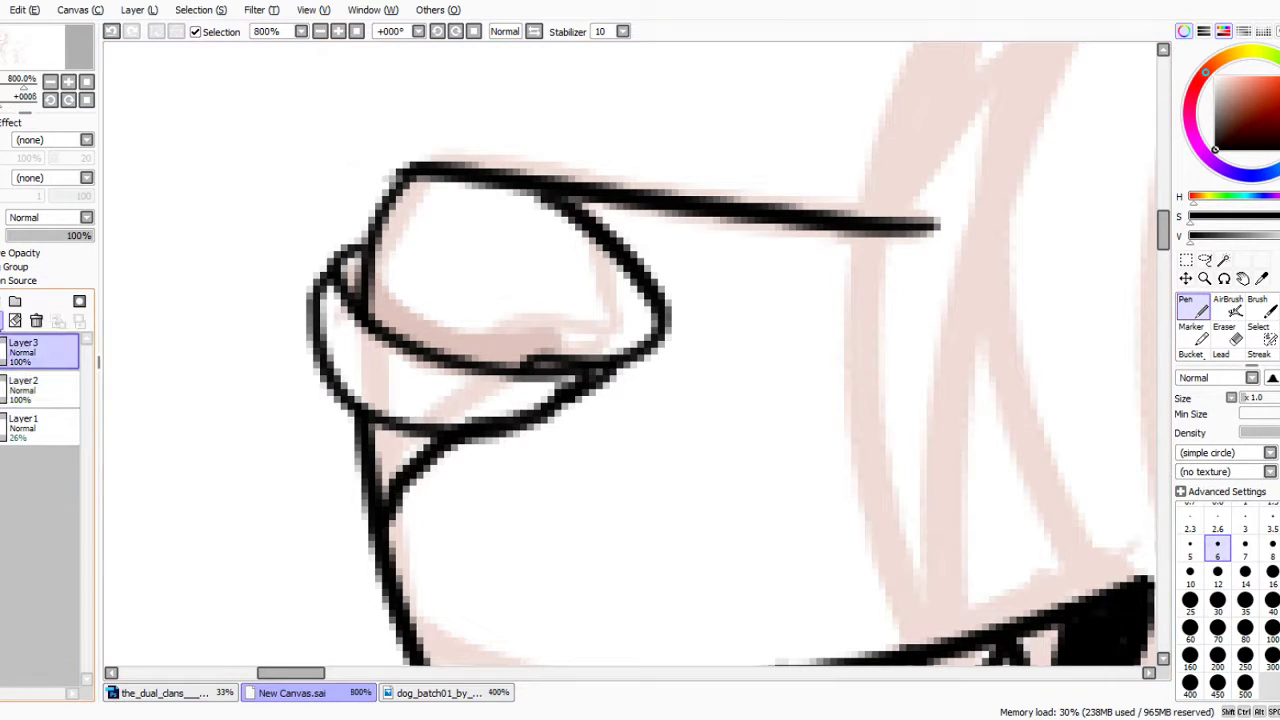
left_click(1, 322)
scroll(318, 188, "down", 5)
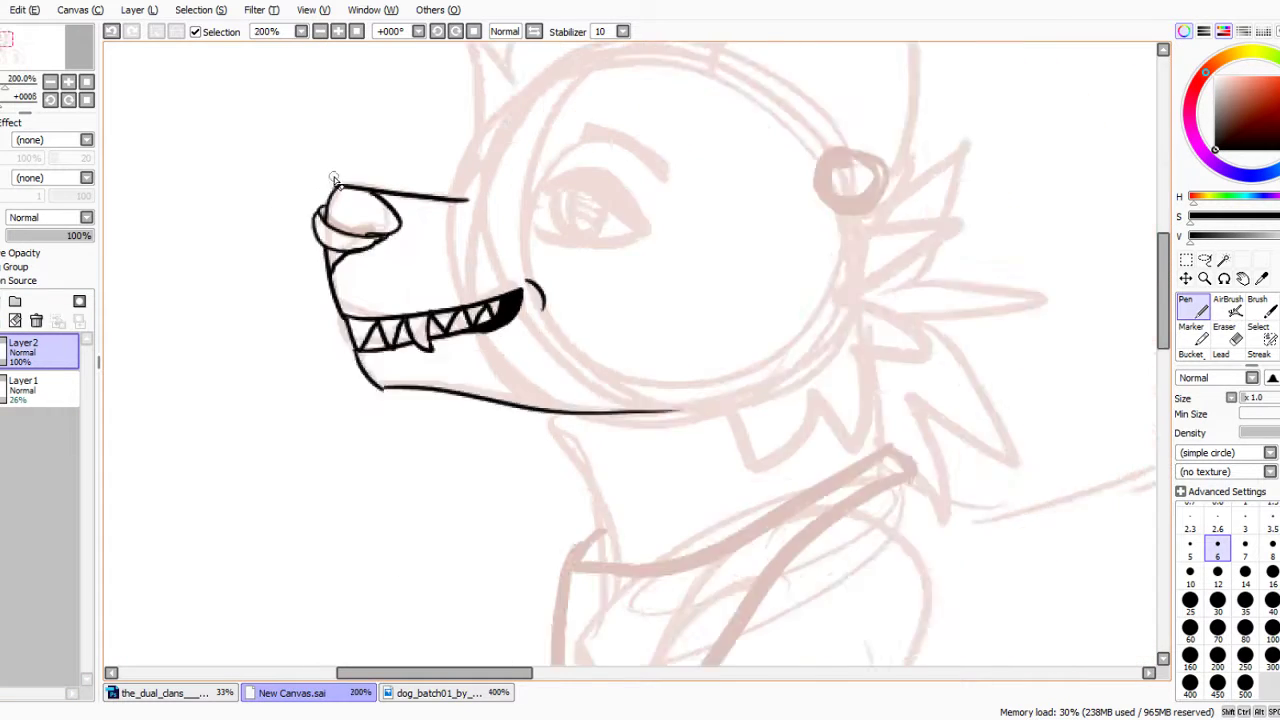
Ink a short curve bending down from the rear end of the muzzle's top line.
scroll(387, 216, "down", 2)
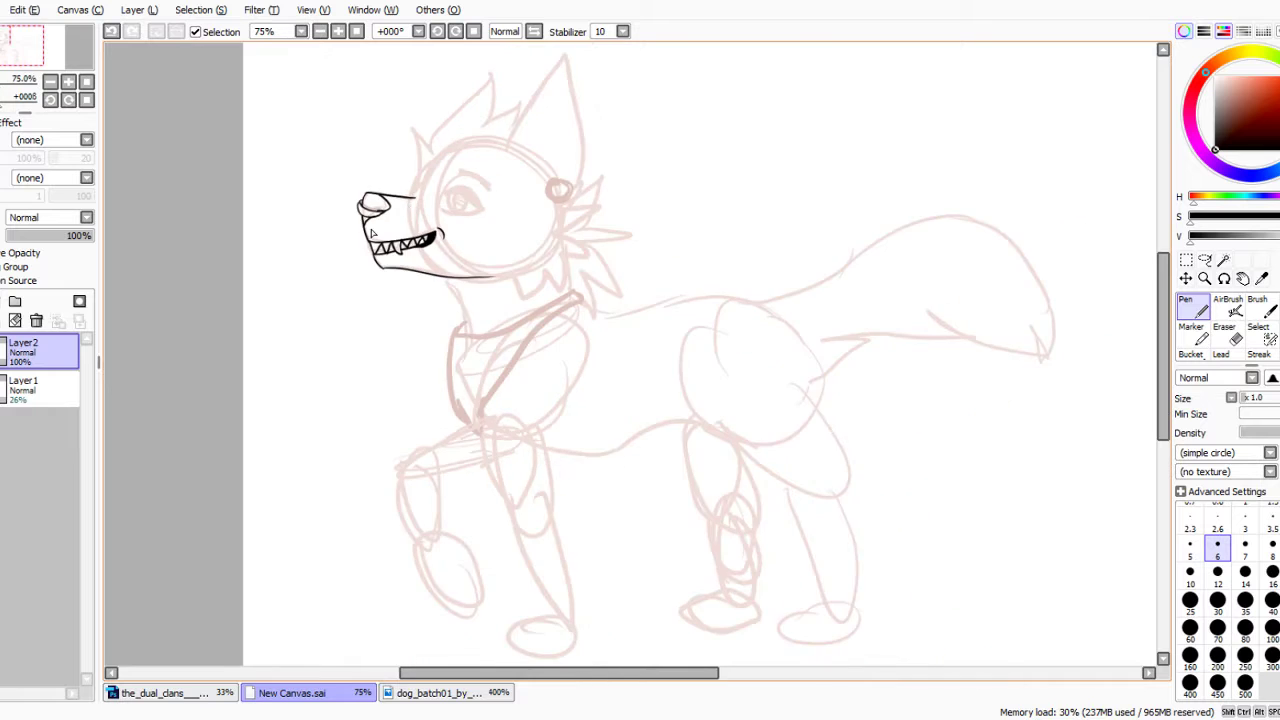
scroll(420, 200, "up", 5)
scroll(404, 200, "down", 4)
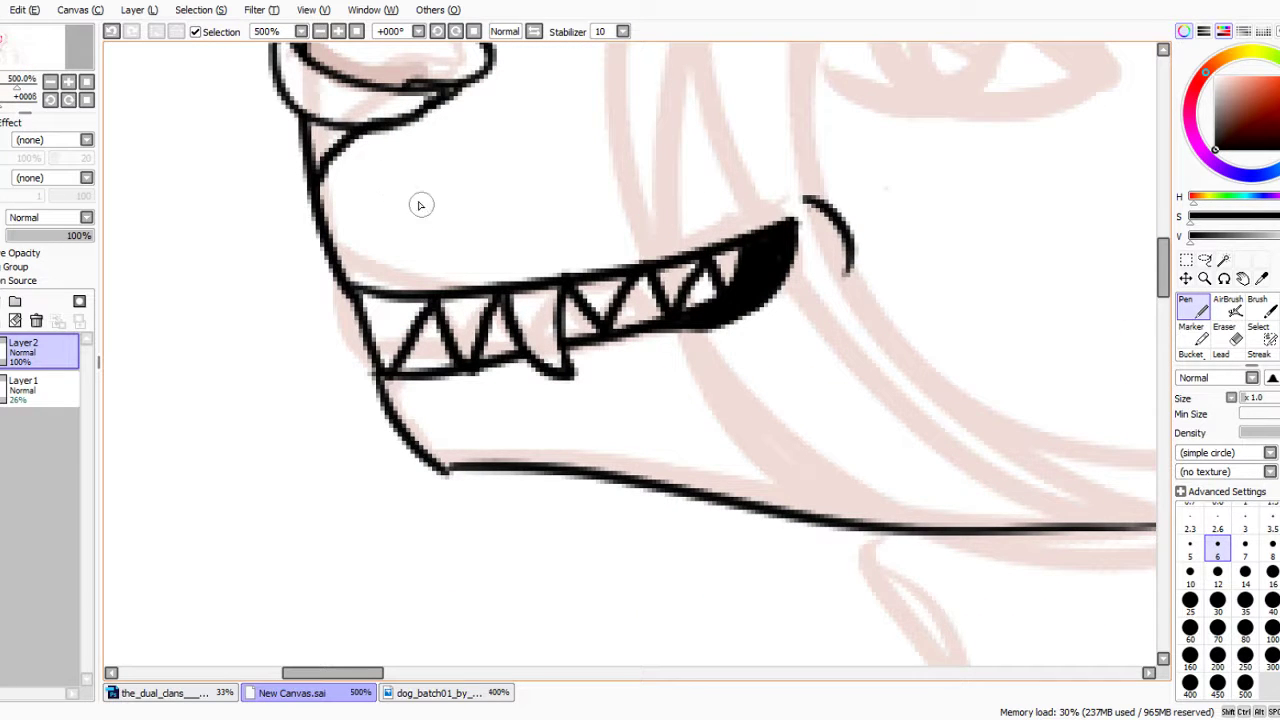
scroll(496, 128, "up", 2)
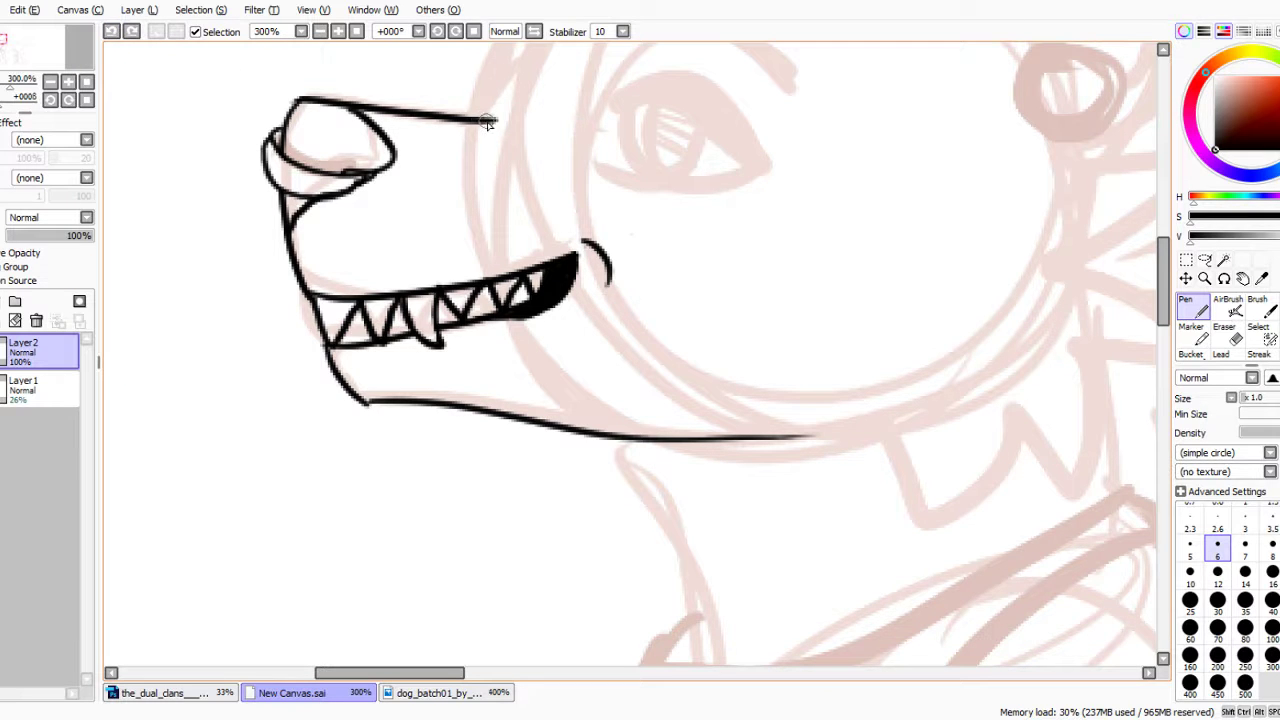
left_click_drag(490, 119, 520, 180)
Ink the spiky cheek fur behind the jaw, with a second row of jagged tufts inside it.
scroll(541, 227, "down", 2)
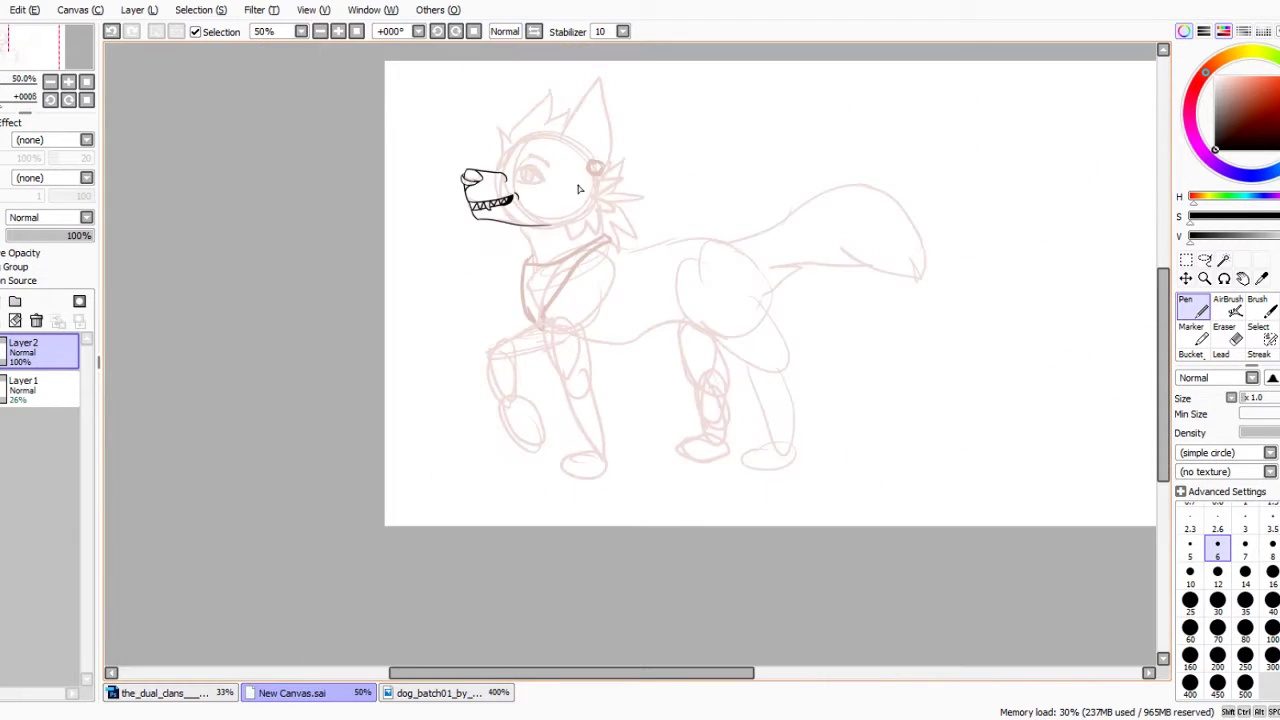
scroll(582, 175, "up", 3)
mouse_move(618, 196)
left_mouse_down()
mouse_move(709, 185)
mouse_move(629, 237)
mouse_move(667, 221)
mouse_move(628, 262)
mouse_move(666, 287)
mouse_move(622, 290)
mouse_move(618, 352)
mouse_move(596, 320)
mouse_move(554, 361)
mouse_move(506, 335)
left_mouse_up()
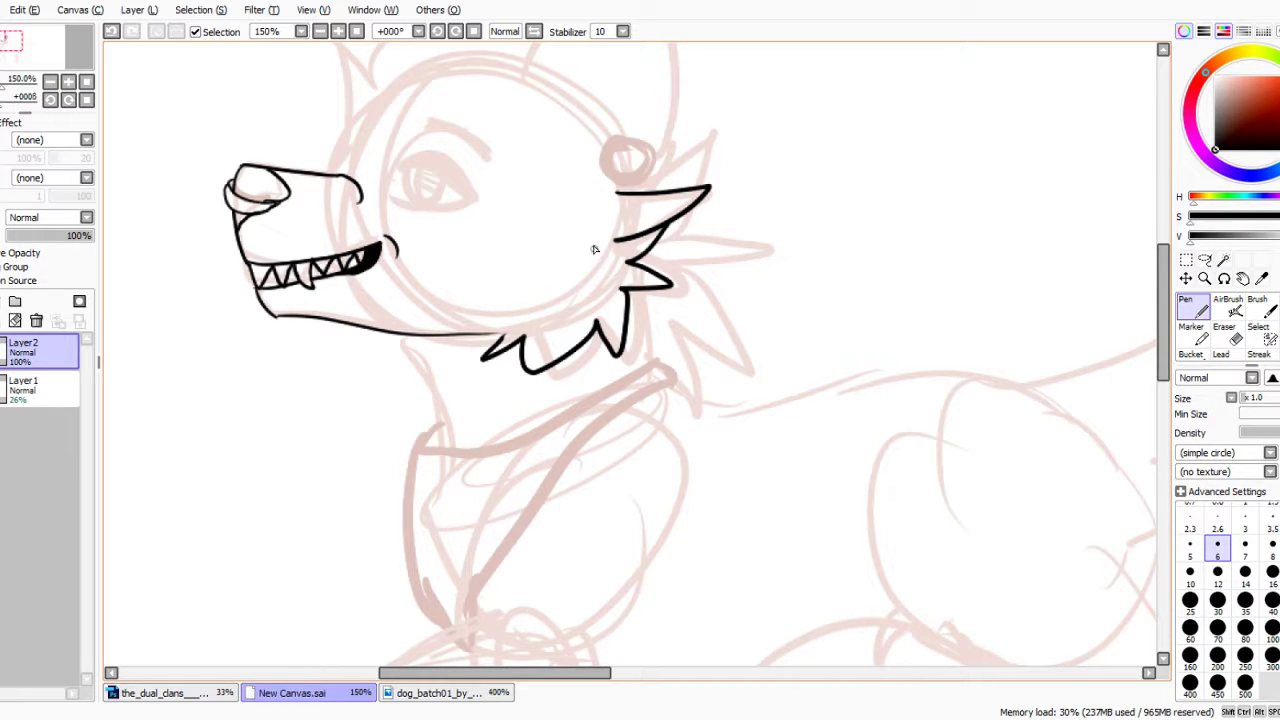
mouse_move(591, 233)
left_mouse_down()
mouse_move(606, 264)
mouse_move(580, 298)
mouse_move(509, 320)
left_mouse_up()
scroll(522, 157, "down", 3)
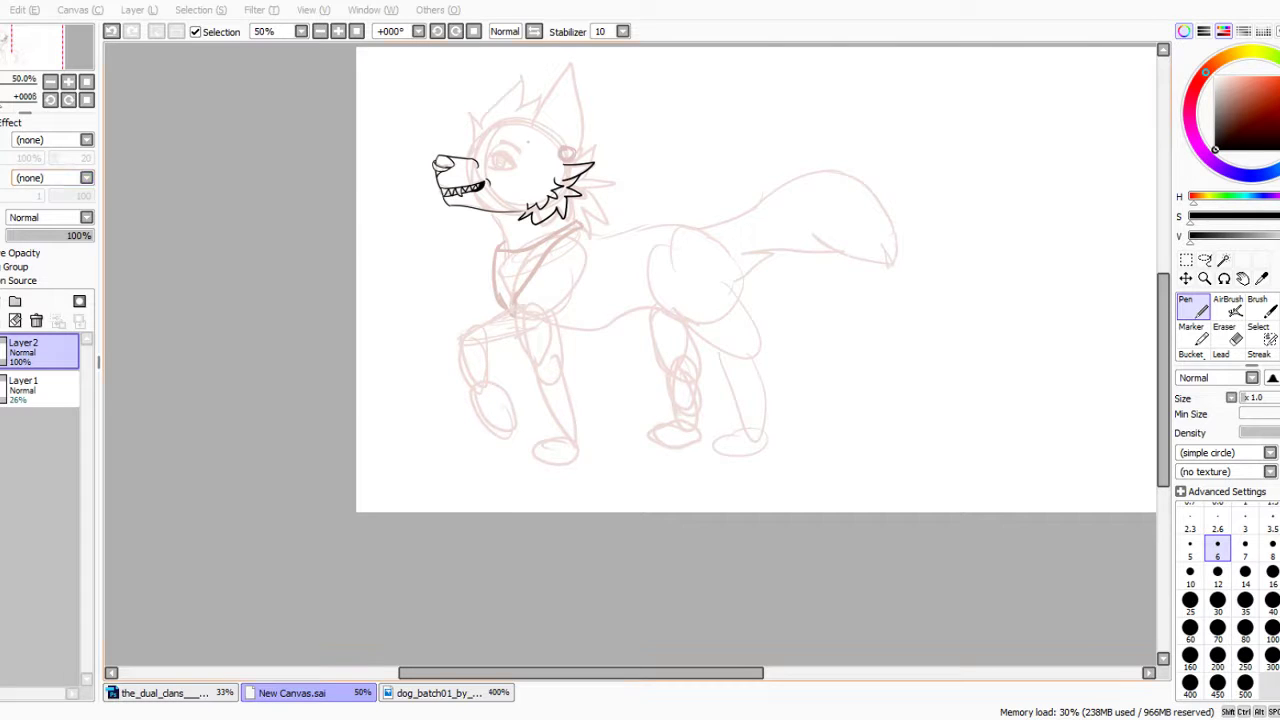
Ink the eye's outline over the sketch, with a thick upper lid shape and a thinner lower lid shape.
scroll(475, 96, "up", 3)
scroll(614, 360, "up", 1)
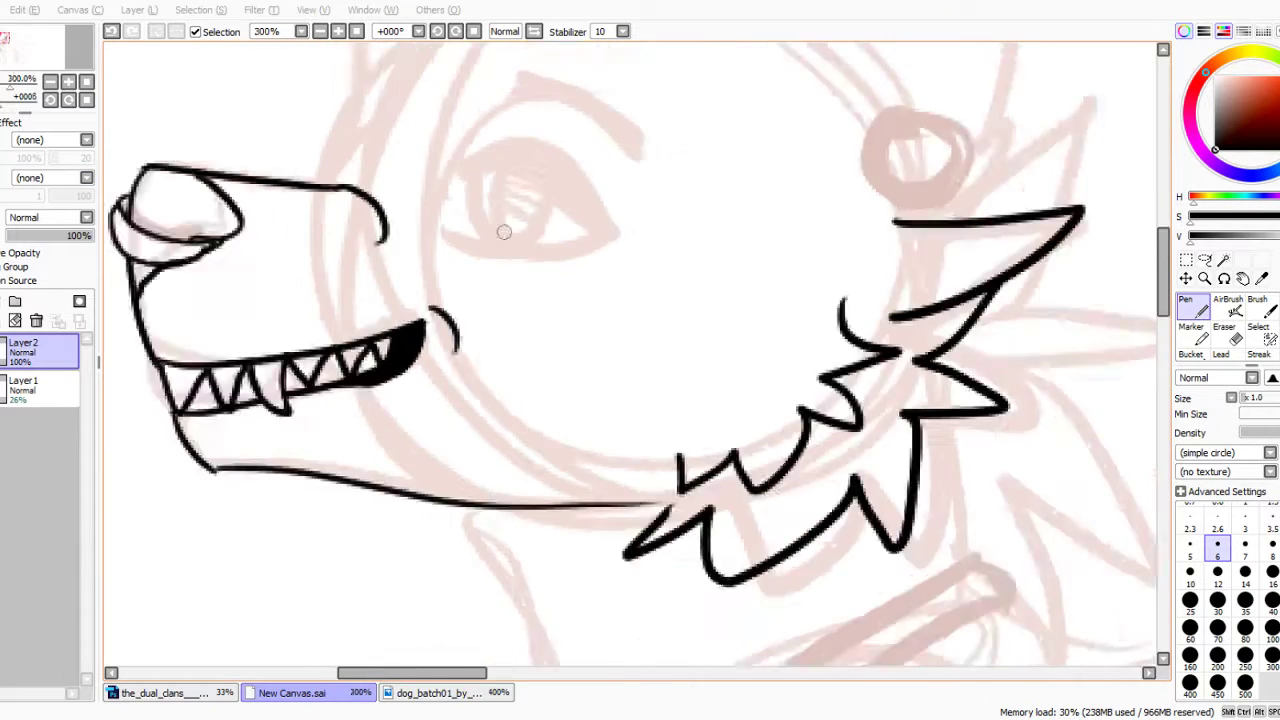
scroll(507, 187, "down", 4)
scroll(489, 160, "up", 6)
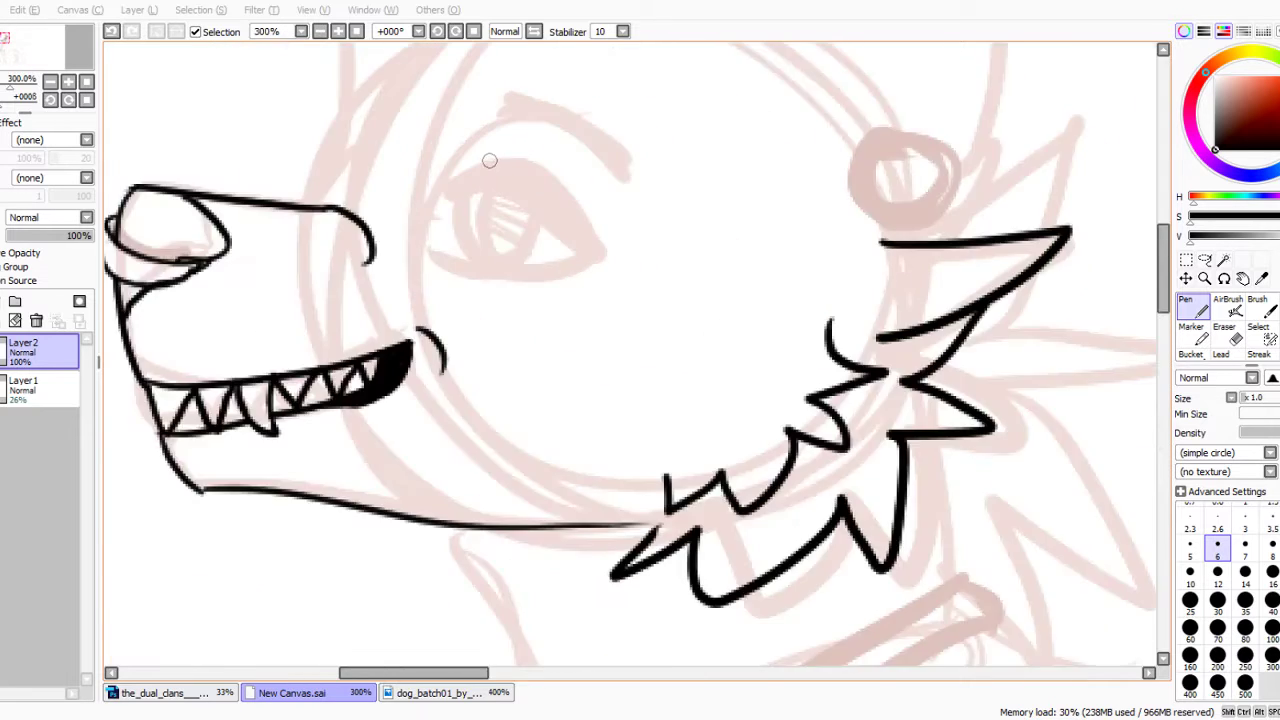
mouse_move(400, 238)
left_mouse_down()
mouse_move(430, 233)
mouse_move(658, 332)
mouse_move(633, 344)
mouse_move(466, 188)
mouse_move(663, 212)
mouse_move(690, 366)
mouse_move(670, 378)
mouse_move(478, 375)
mouse_move(386, 349)
mouse_move(562, 402)
mouse_move(688, 364)
left_mouse_up()
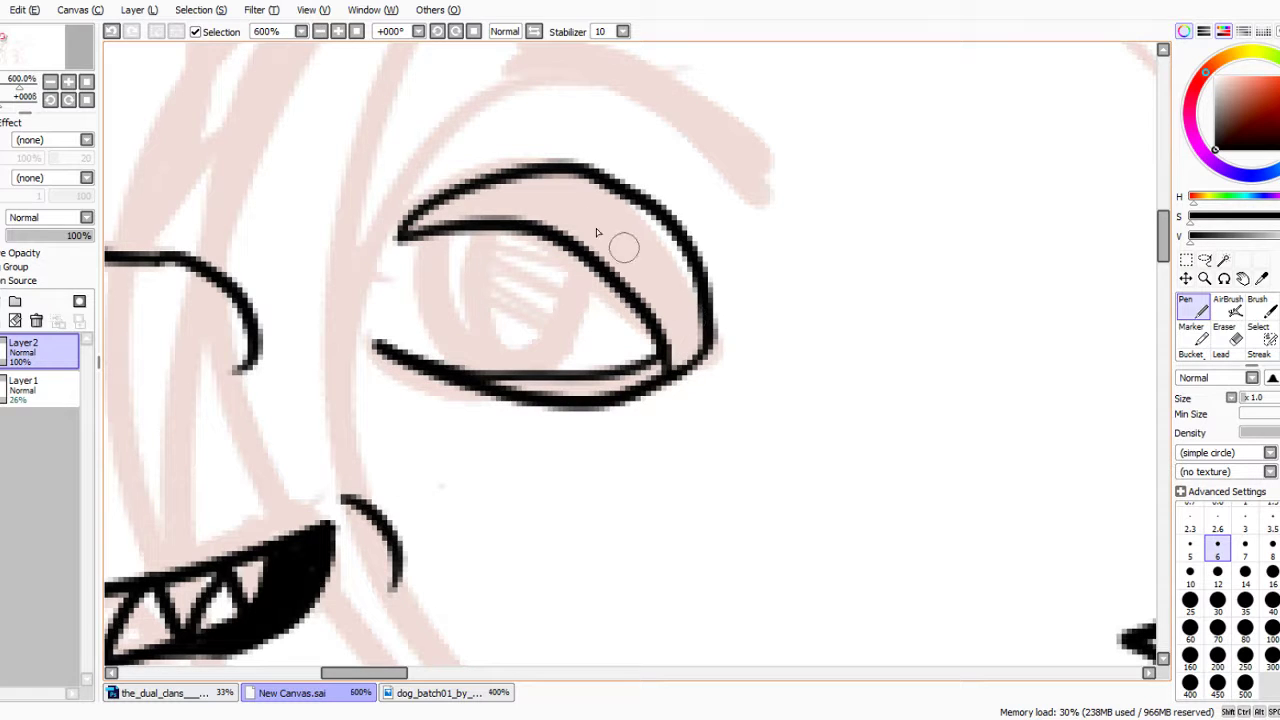
Fill the upper and lower eyelid shapes solid black with the Bucket tool.
left_click(1195, 345)
left_click(631, 243)
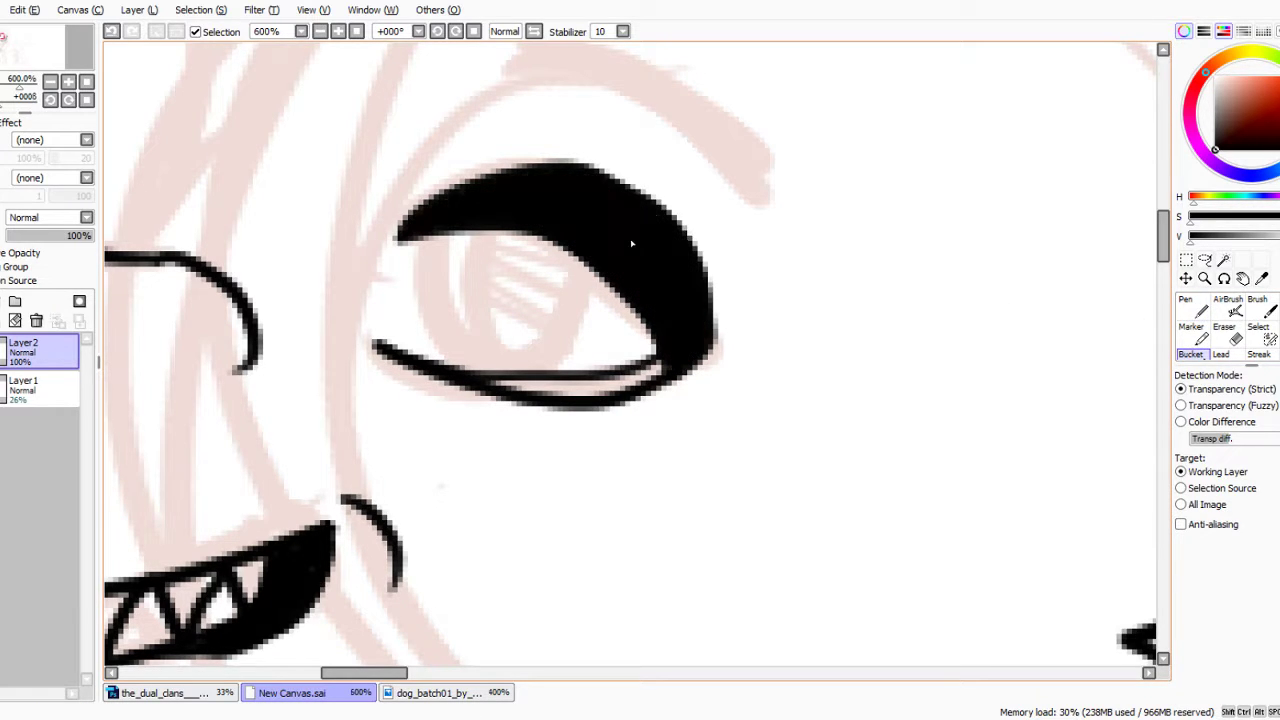
left_click(621, 388)
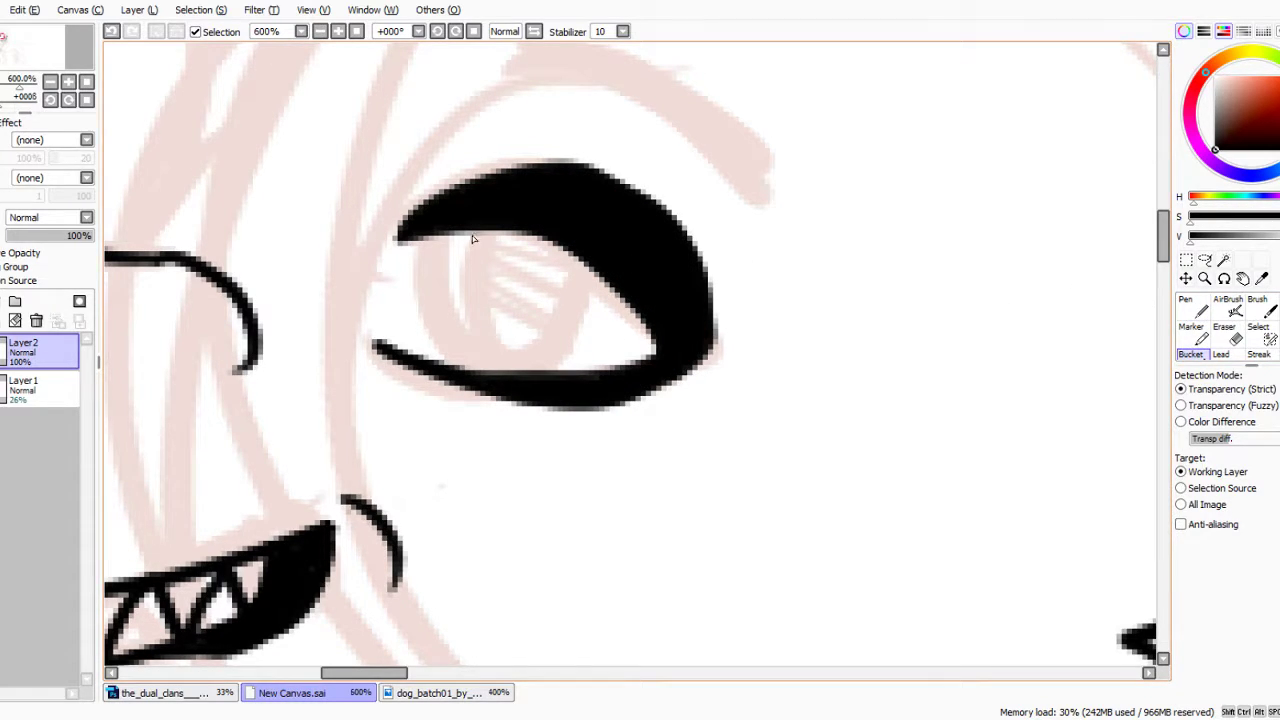
Ink a rounded iris outline between the black eyelids with the Pen, undoing the first curve and redrawing it.
left_click(1190, 308)
mouse_move(462, 234)
left_mouse_down()
mouse_move(544, 370)
mouse_move(652, 316)
left_mouse_up()
scroll(517, 163, "down", 2)
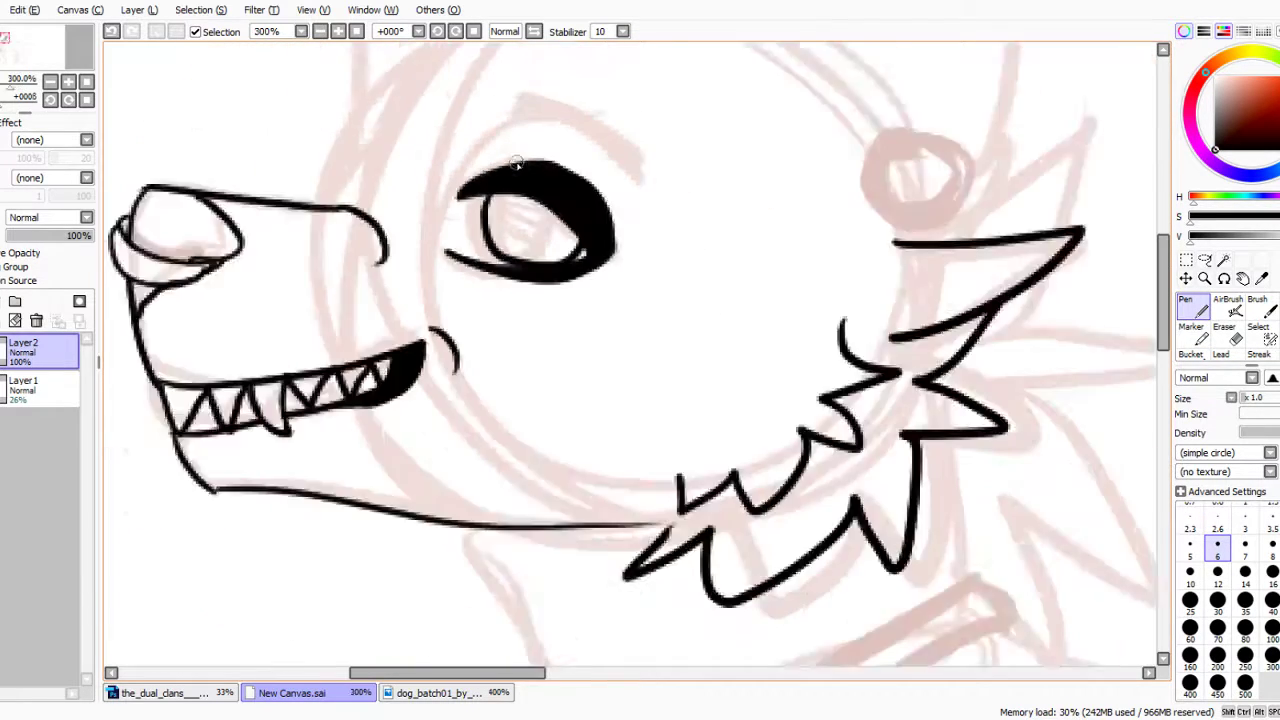
scroll(517, 163, "up", 1)
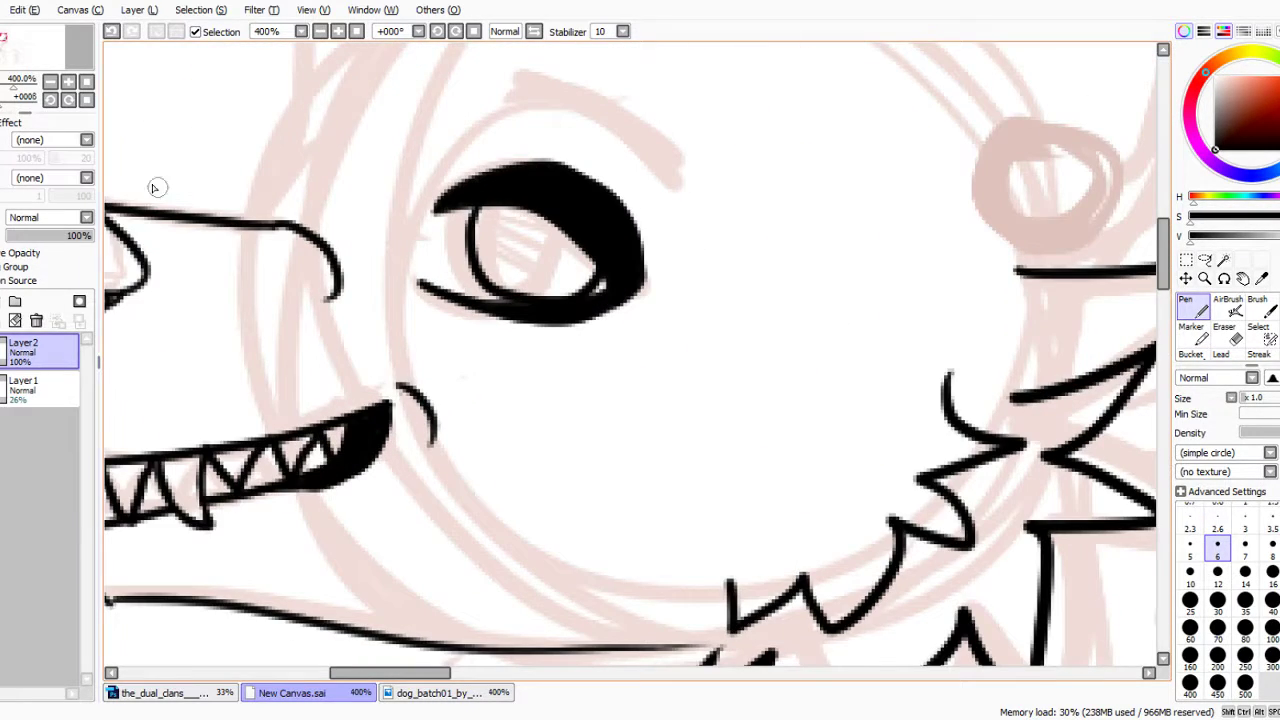
left_click(111, 31)
mouse_move(457, 205)
left_mouse_down()
mouse_move(482, 296)
mouse_move(533, 303)
mouse_move(580, 228)
left_mouse_up()
scroll(522, 96, "down", 4)
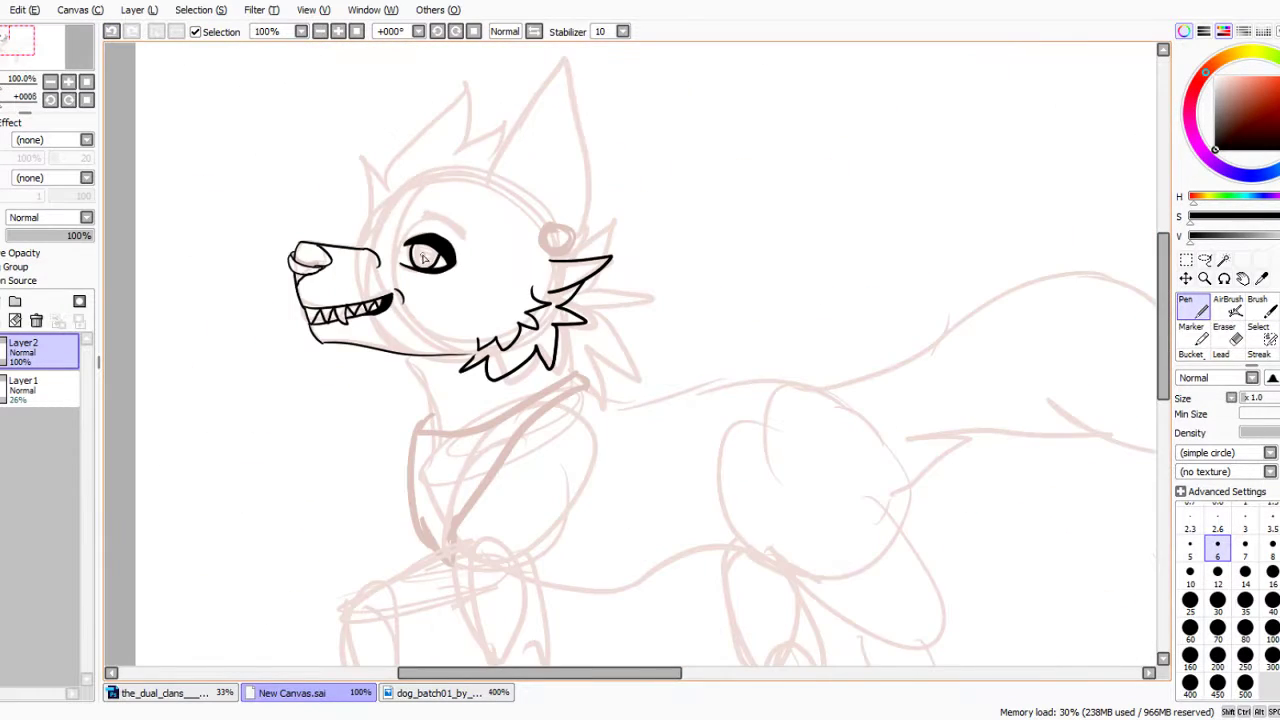
Ink the forehead line and the pointed hair tufts on top of the head, undoing a misplaced stroke.
scroll(366, 107, "up", 2)
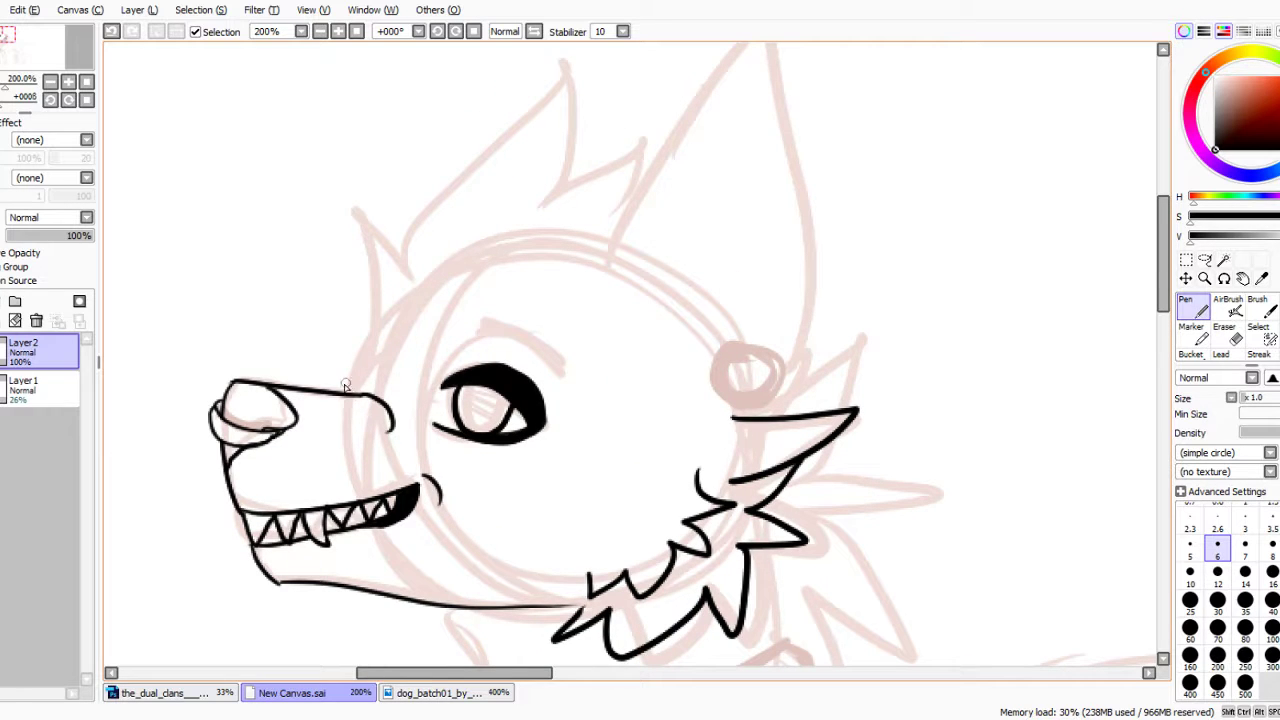
mouse_move(350, 390)
left_mouse_down()
mouse_move(366, 359)
mouse_move(351, 255)
mouse_move(321, 239)
mouse_move(363, 233)
mouse_move(409, 267)
mouse_move(428, 190)
mouse_move(463, 237)
mouse_move(411, 236)
mouse_move(466, 157)
mouse_move(605, 92)
mouse_move(597, 142)
mouse_move(550, 192)
left_mouse_up()
left_click(115, 33)
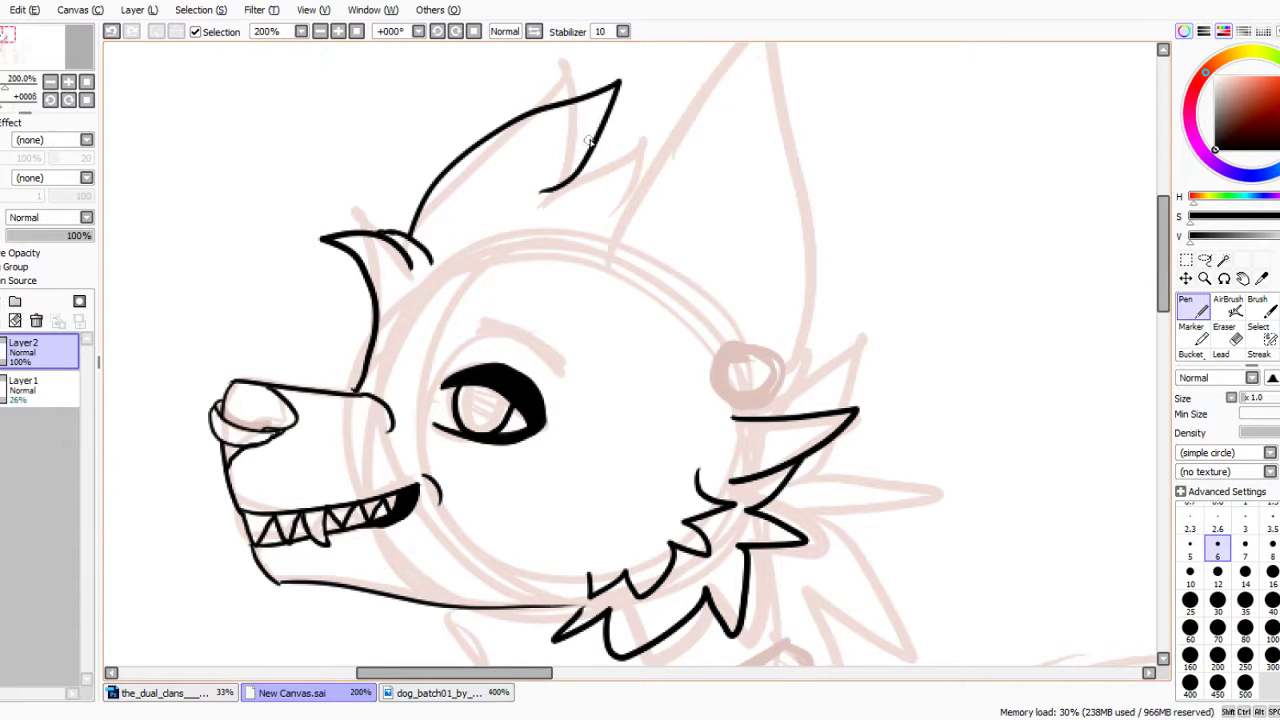
mouse_move(596, 138)
left_mouse_down()
mouse_move(573, 203)
mouse_move(612, 168)
mouse_move(640, 198)
left_mouse_up()
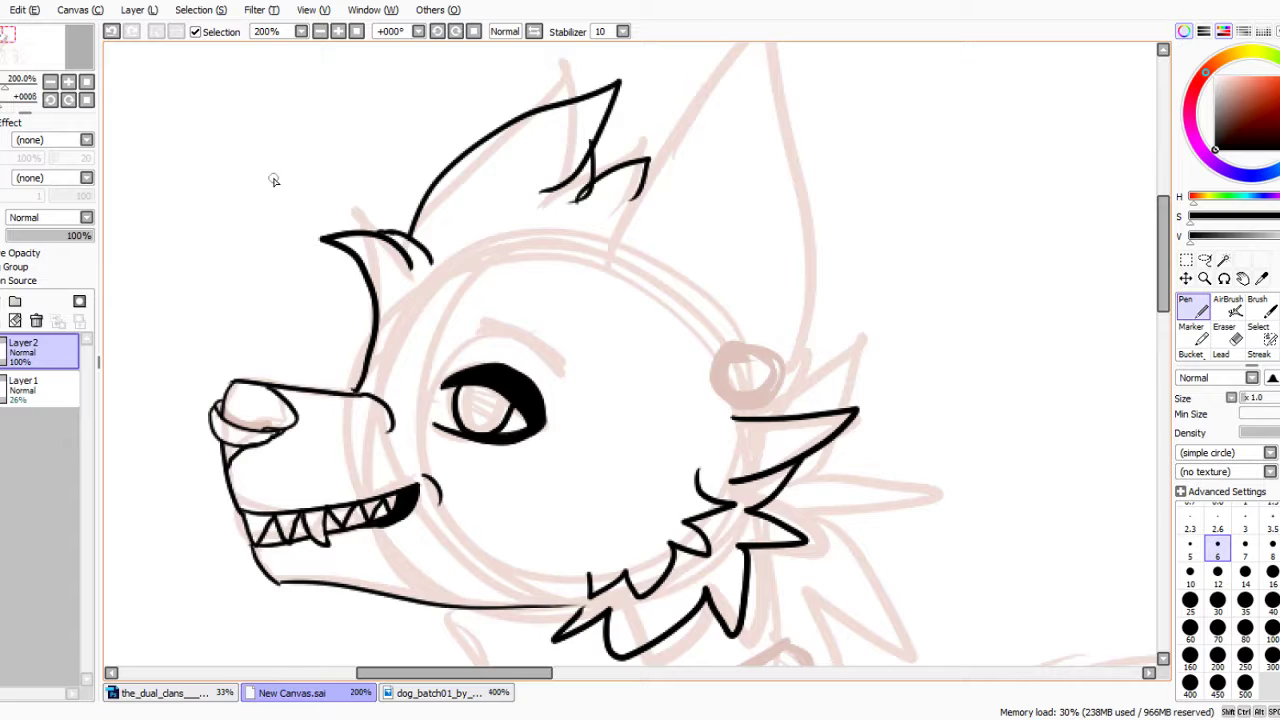
Finish the small rear hair tuft and ink the tall pointed ear down to the cheek fur.
scroll(274, 180, "down", 5)
scroll(405, 231, "up", 3)
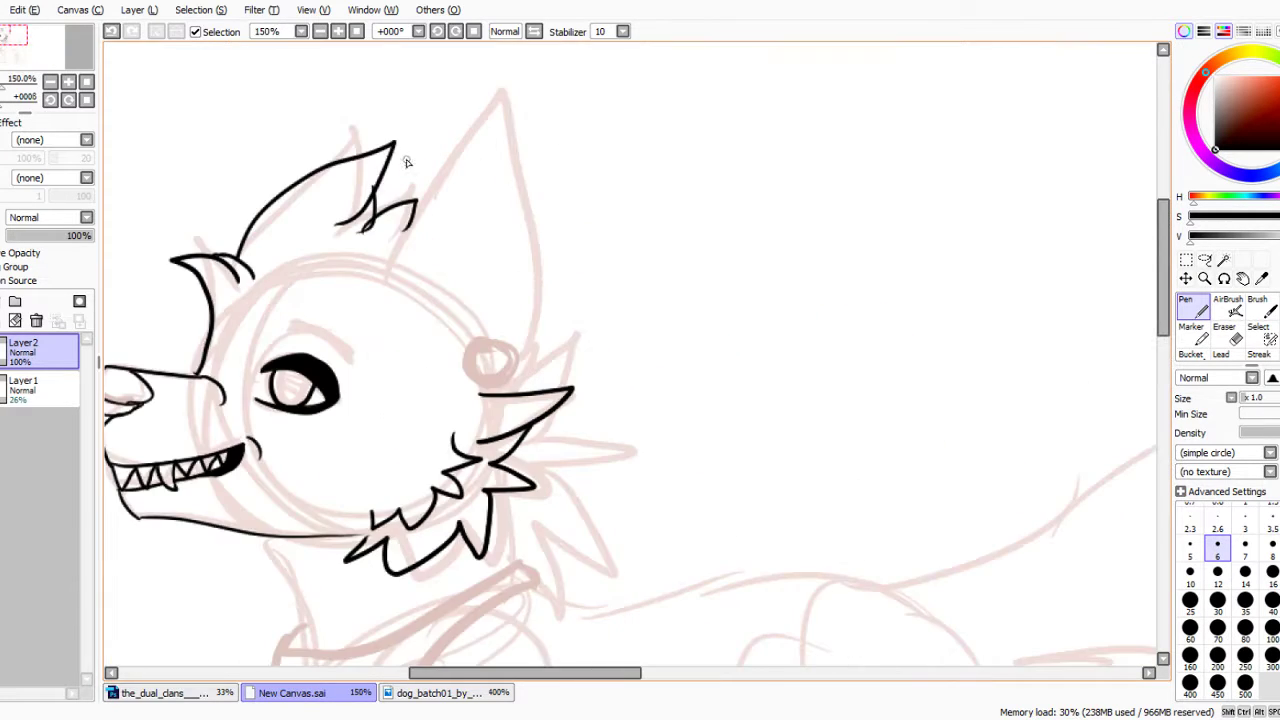
scroll(403, 157, "down", 3)
scroll(400, 135, "up", 1)
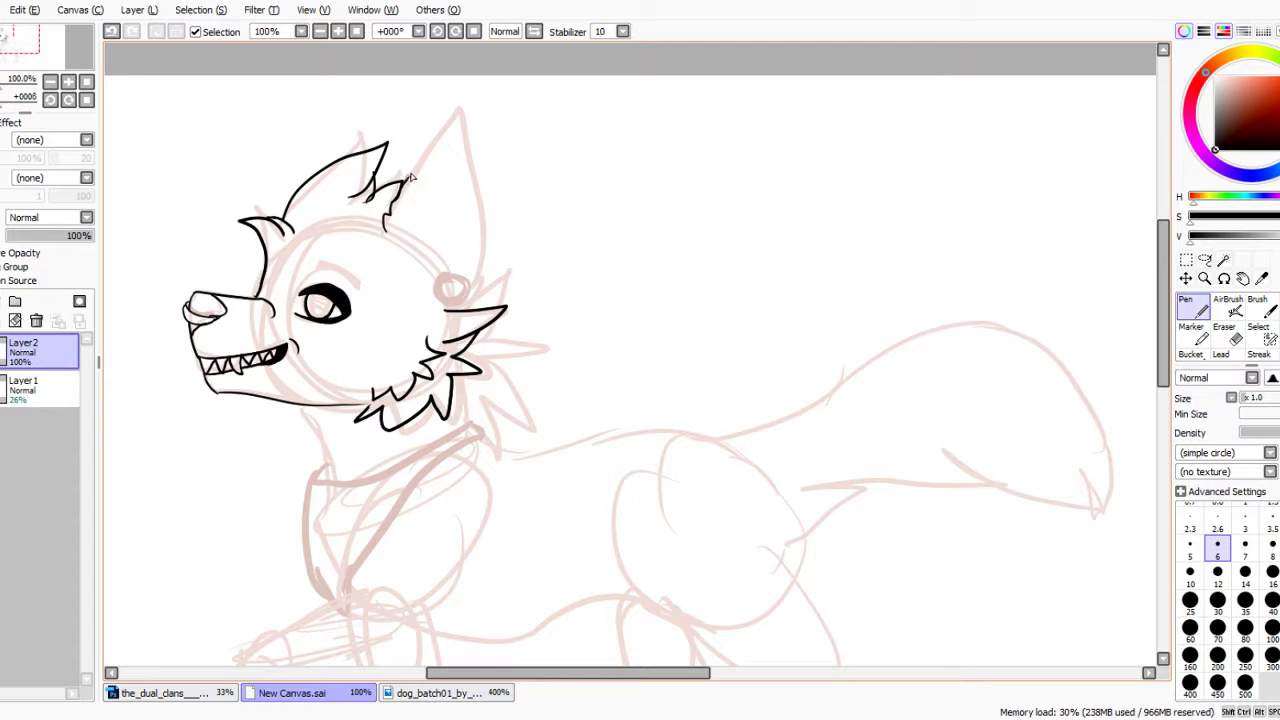
mouse_move(410, 178)
left_mouse_down()
mouse_move(455, 102)
mouse_move(482, 192)
mouse_move(479, 298)
left_mouse_up()
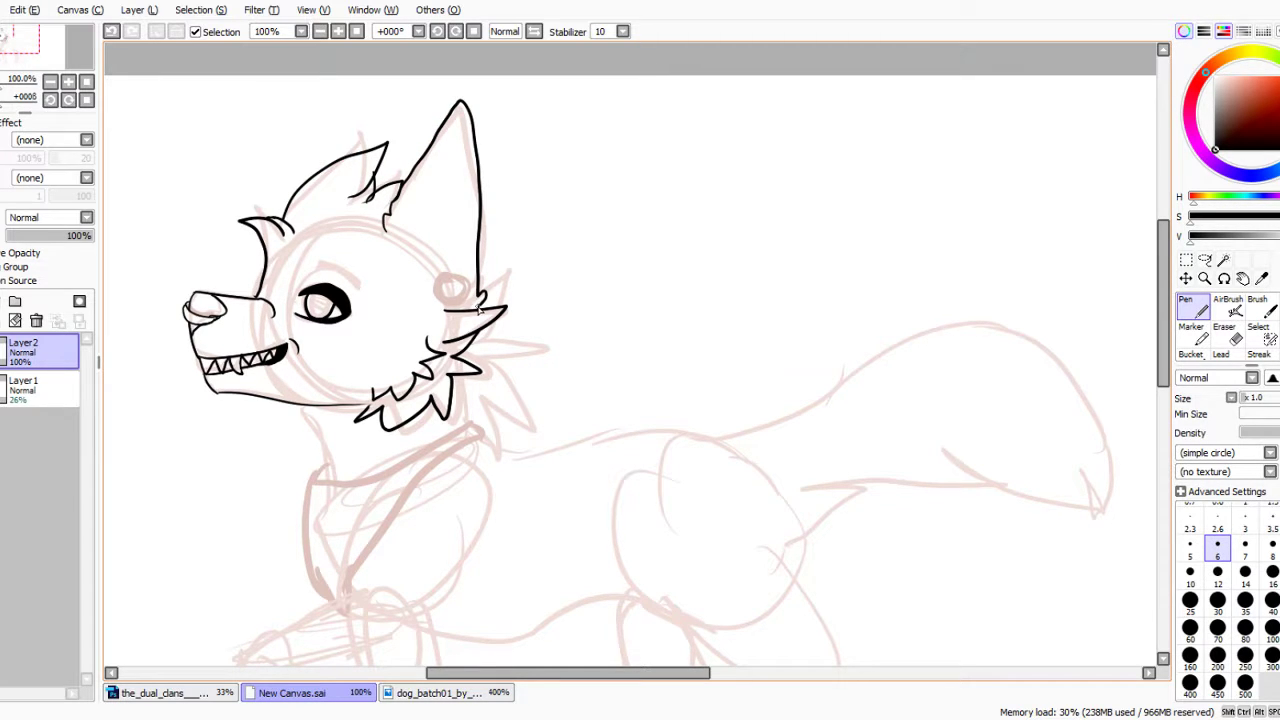
scroll(518, 187, "down", 2)
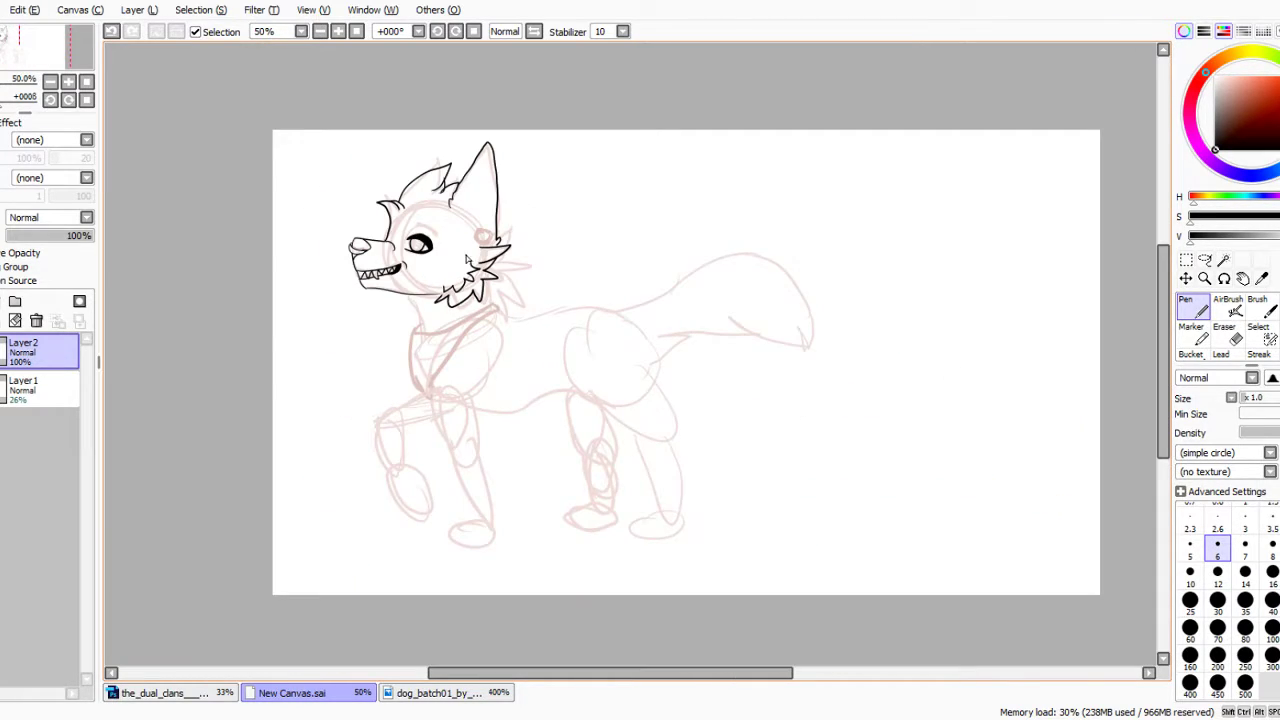
scroll(466, 258, "up", 3)
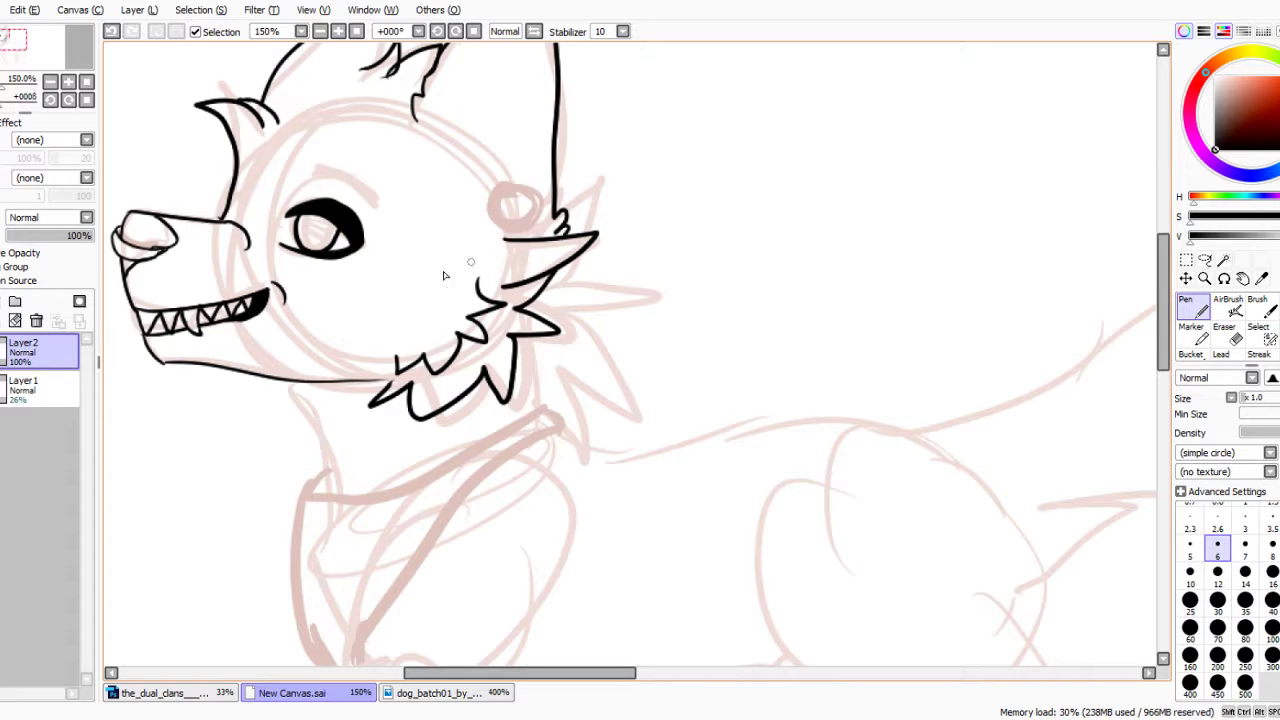
Ink the throat fur tufts, the back of the neck and the bandana's upper edge, undoing a diagonal stroke toward the chest.
mouse_move(292, 384)
left_mouse_down()
mouse_move(259, 425)
mouse_move(328, 453)
mouse_move(276, 485)
mouse_move(311, 483)
mouse_move(297, 500)
mouse_move(330, 497)
left_mouse_up()
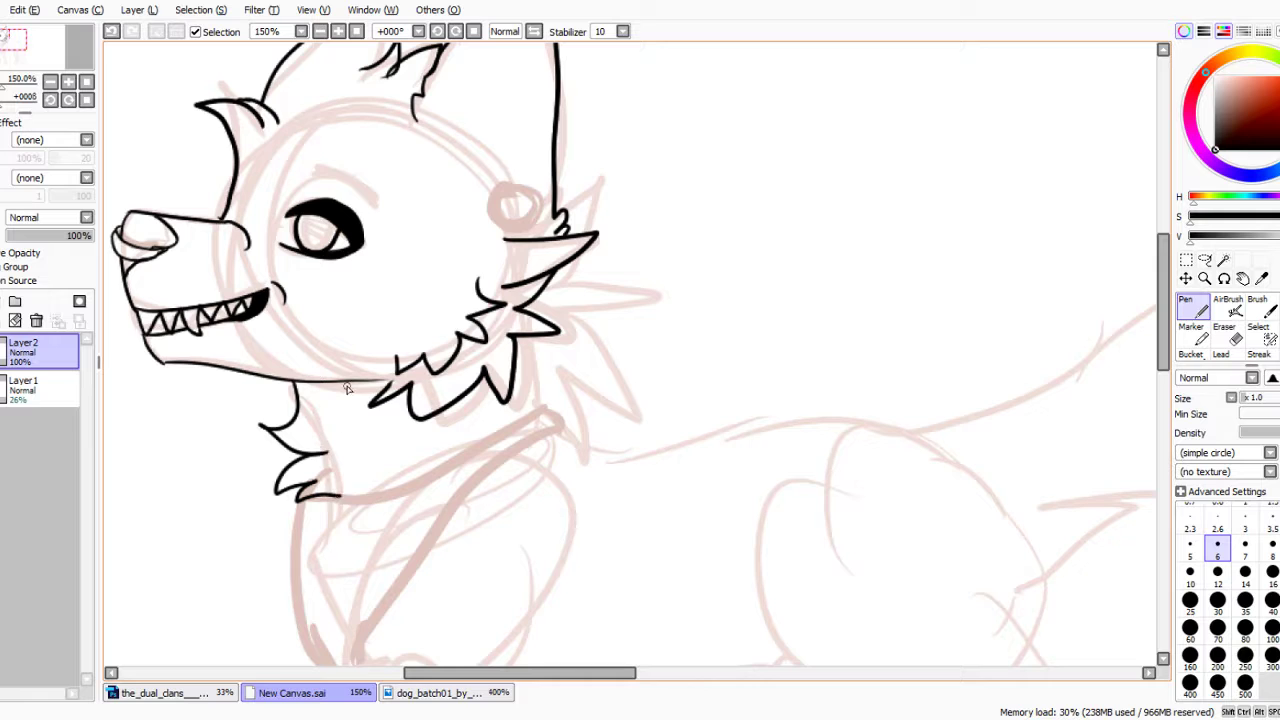
scroll(346, 388, "down", 3)
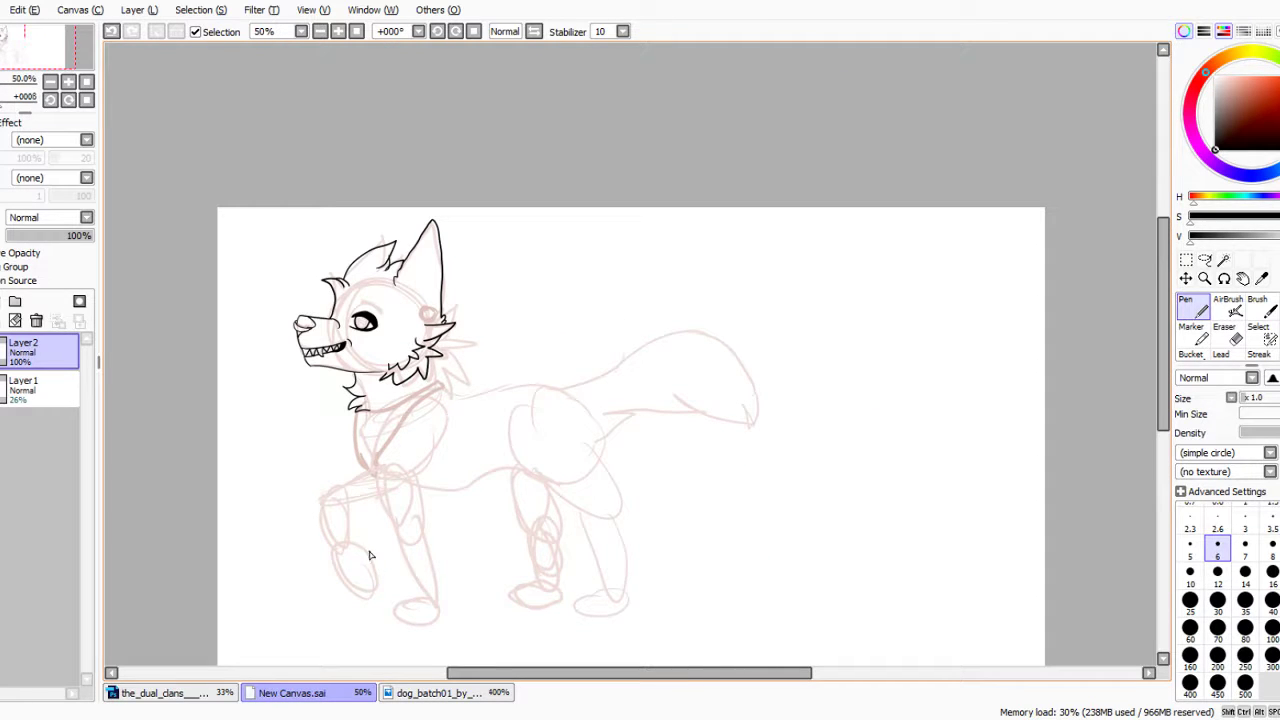
scroll(376, 472, "up", 2)
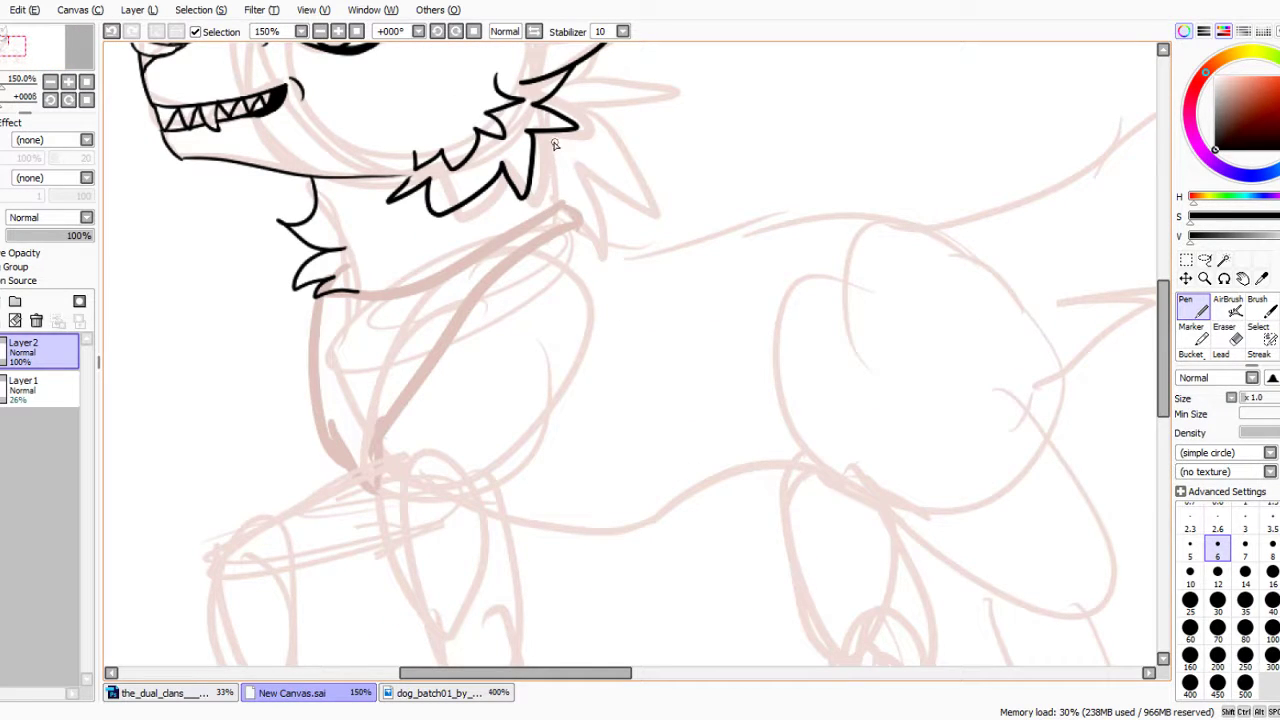
mouse_move(555, 145)
left_mouse_down()
mouse_move(555, 182)
mouse_move(567, 185)
mouse_move(551, 206)
mouse_move(351, 294)
left_mouse_up()
mouse_move(565, 202)
left_mouse_down()
mouse_move(580, 238)
mouse_move(444, 349)
mouse_move(381, 482)
left_mouse_up()
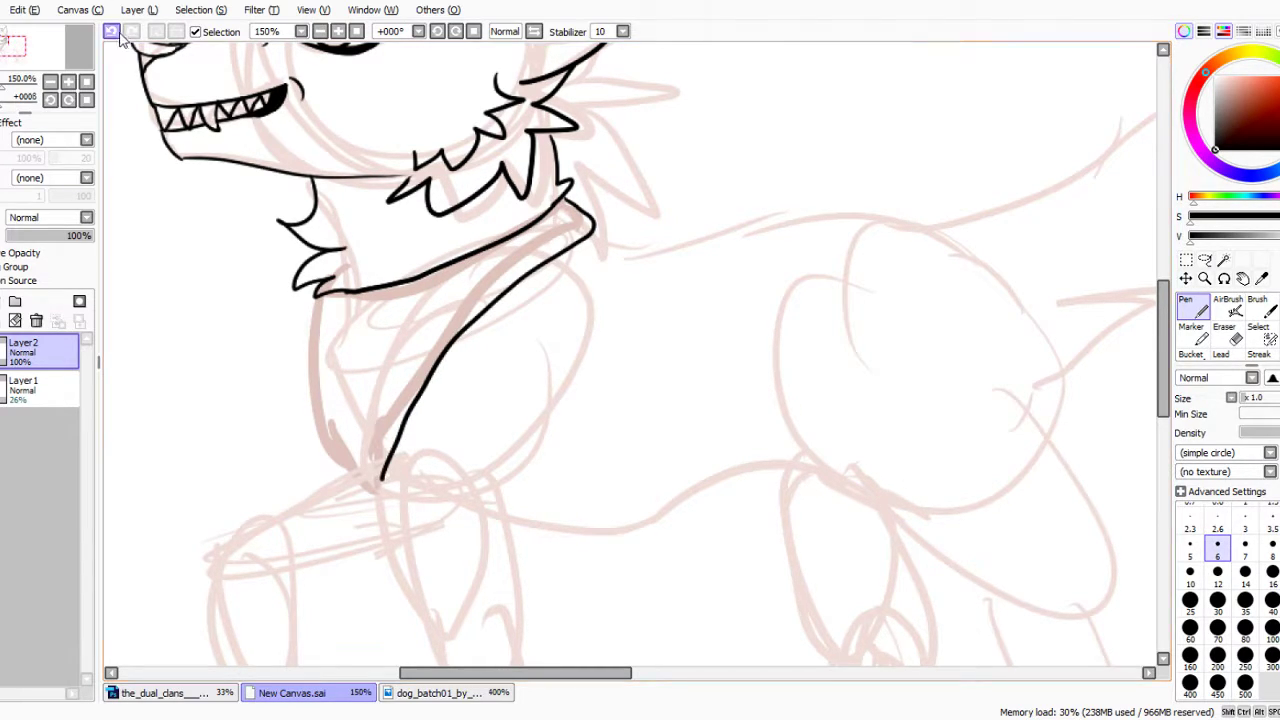
key("ctrl+z")
Ink the top line of the raised foreleg from the chest and the front edge of its lower leg.
mouse_move(389, 457)
left_mouse_down()
mouse_move(270, 500)
mouse_move(222, 543)
left_mouse_up()
scroll(273, 429, "down", 3)
scroll(240, 527, "up", 1)
scroll(240, 527, "up", 2)
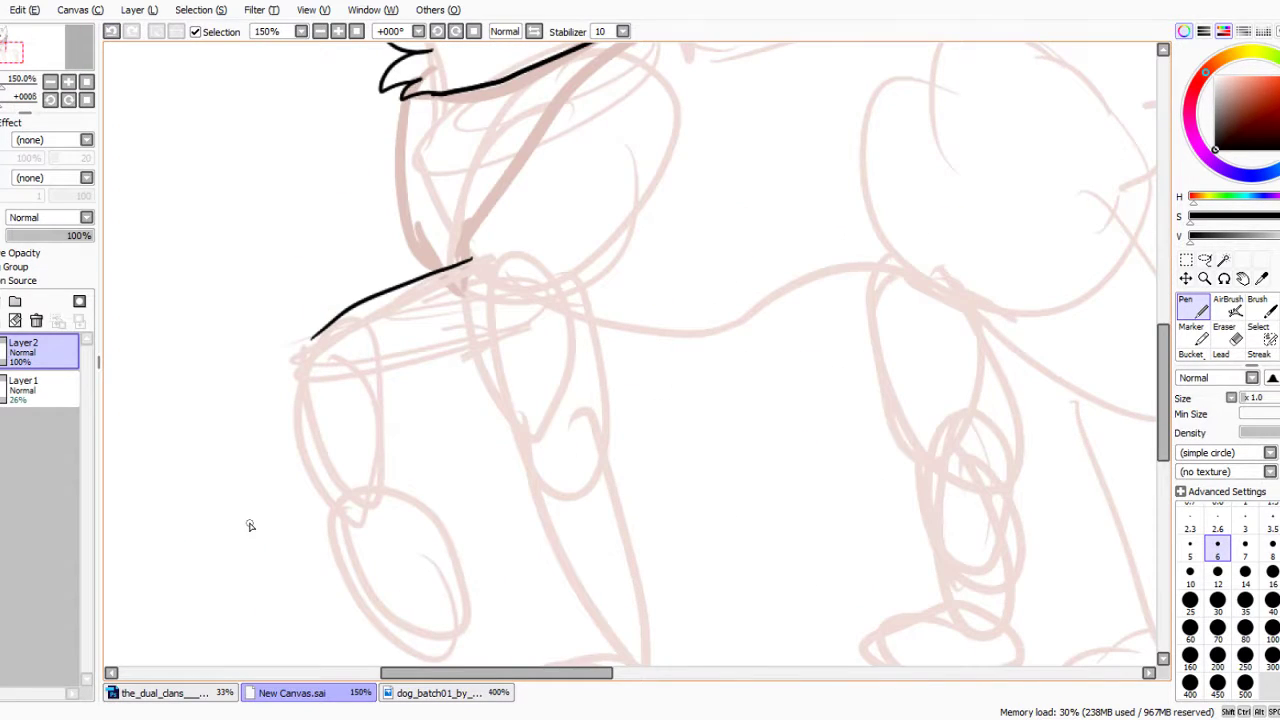
mouse_move(320, 340)
left_mouse_down()
mouse_move(307, 378)
mouse_move(370, 546)
left_mouse_up()
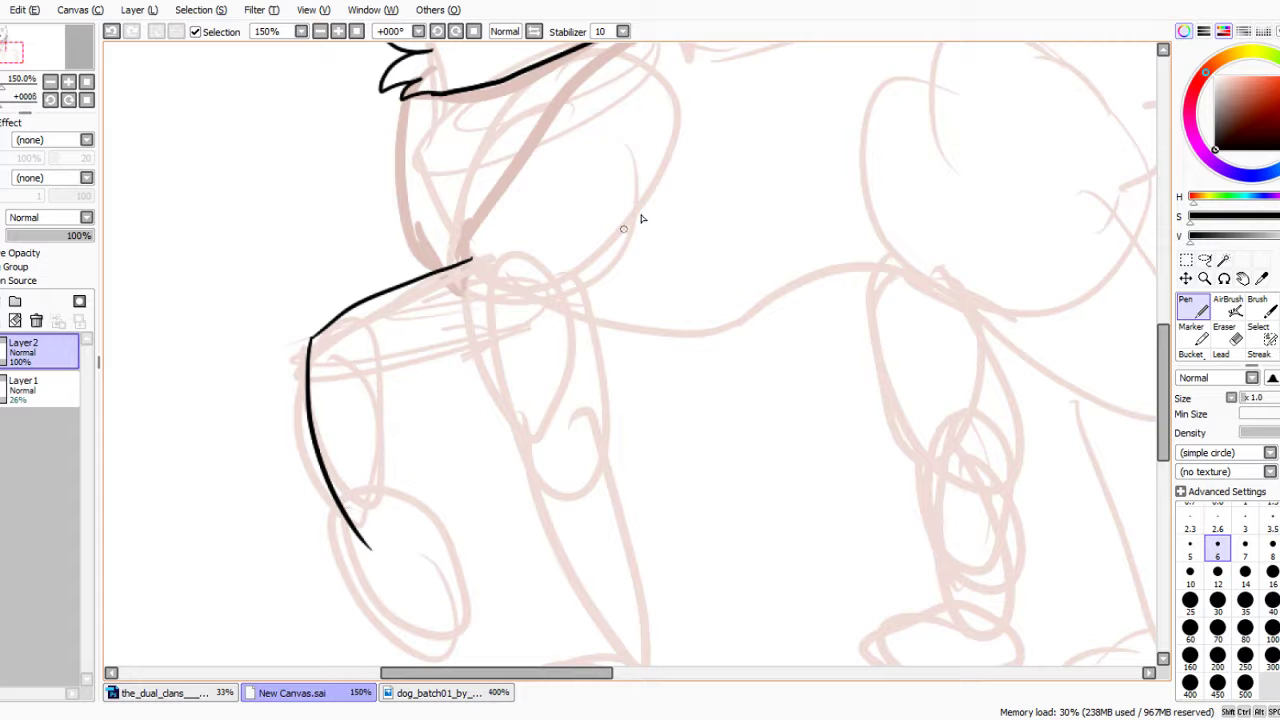
Ink the shoulder's rear edge with a pointed elbow tuft and the raised foreleg's underside, undoing the first smooth curve.
mouse_move(670, 118)
left_mouse_down()
mouse_move(651, 187)
mouse_move(544, 315)
mouse_move(477, 352)
left_mouse_up()
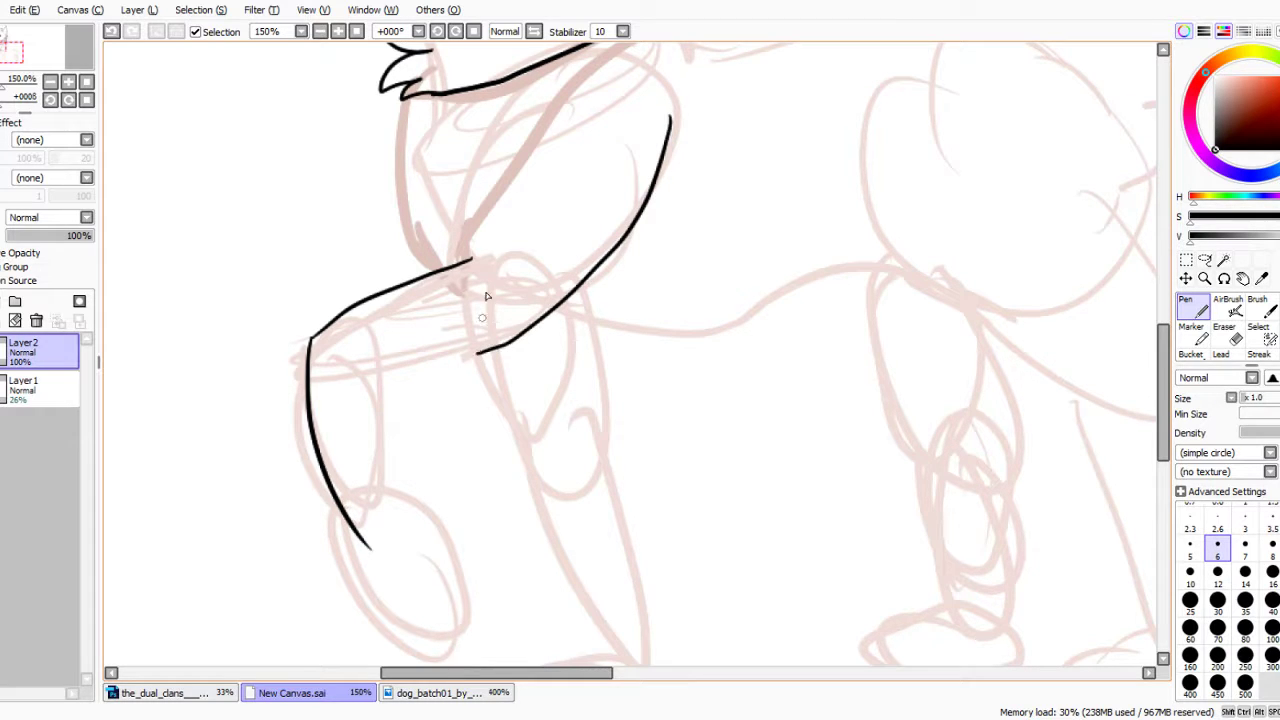
left_click(111, 31)
mouse_move(677, 123)
left_mouse_down()
mouse_move(631, 226)
mouse_move(640, 247)
mouse_move(605, 256)
mouse_move(629, 261)
mouse_move(532, 325)
left_mouse_up()
left_click_drag(368, 371, 537, 330)
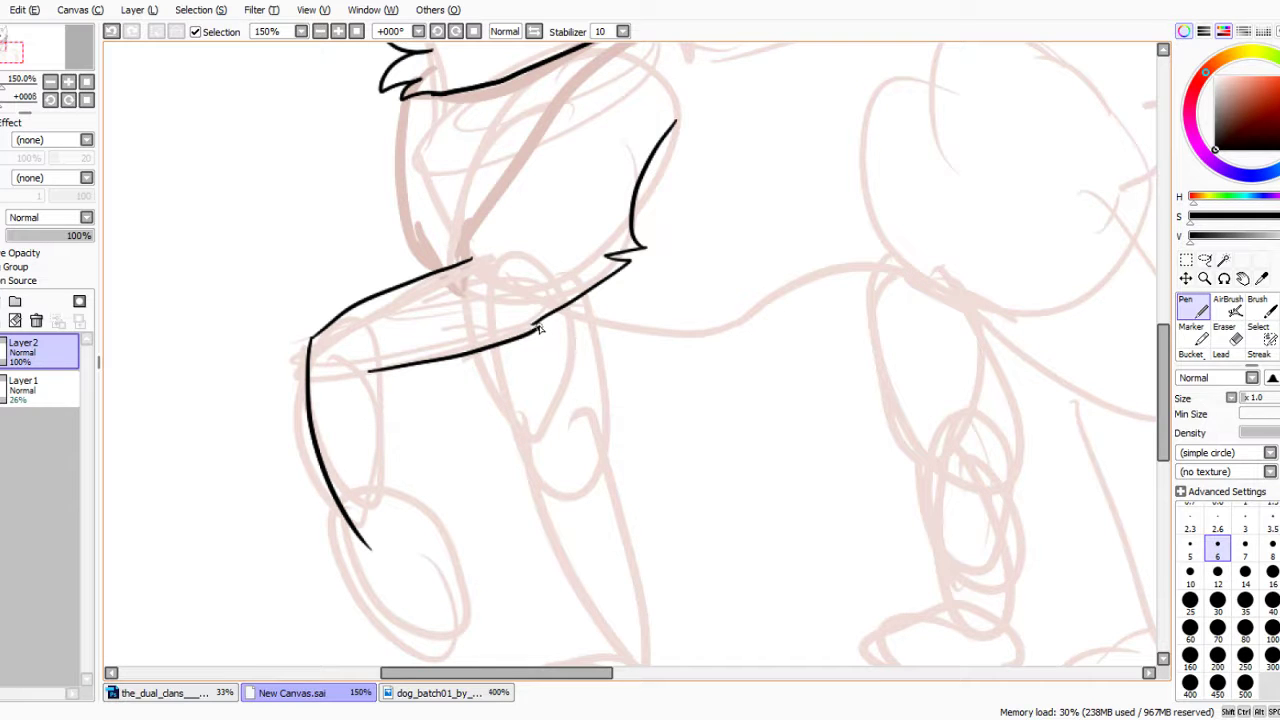
scroll(470, 241, "down", 2)
scroll(425, 351, "up", 3)
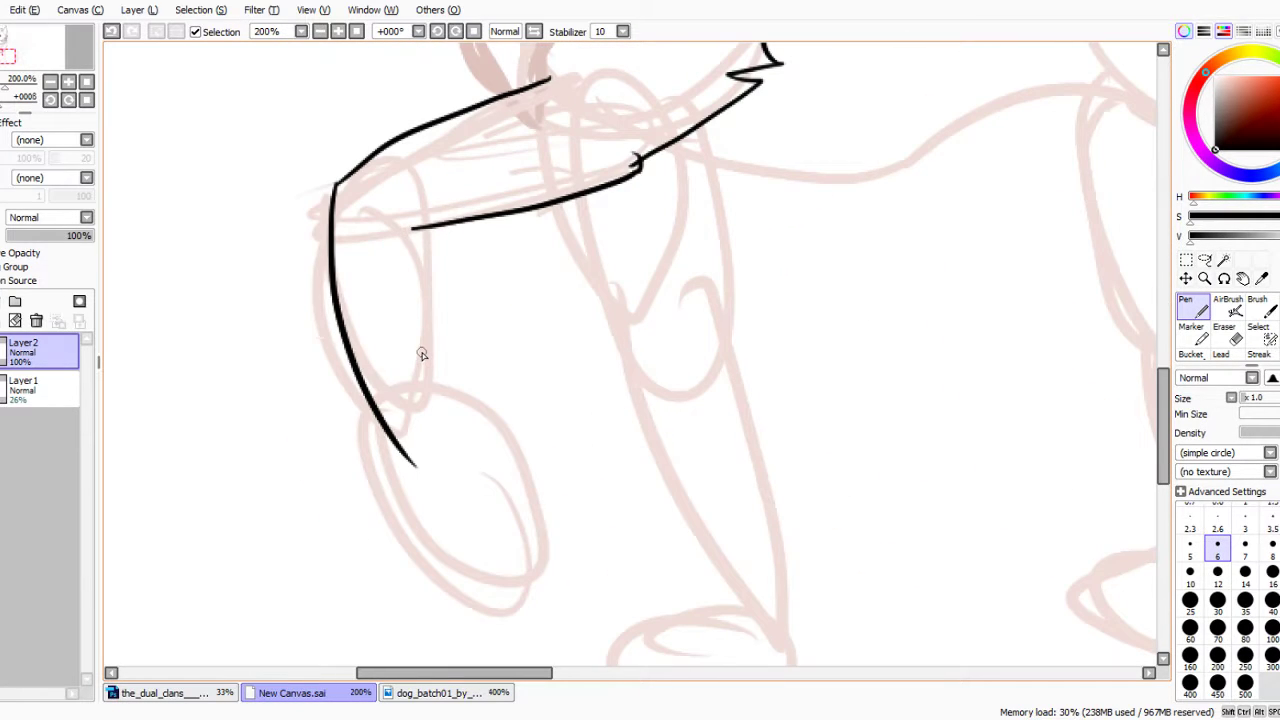
mouse_move(430, 228)
left_mouse_down()
mouse_move(474, 380)
mouse_move(529, 482)
mouse_move(486, 519)
mouse_move(405, 455)
left_mouse_up()
left_click_drag(527, 497, 484, 487)
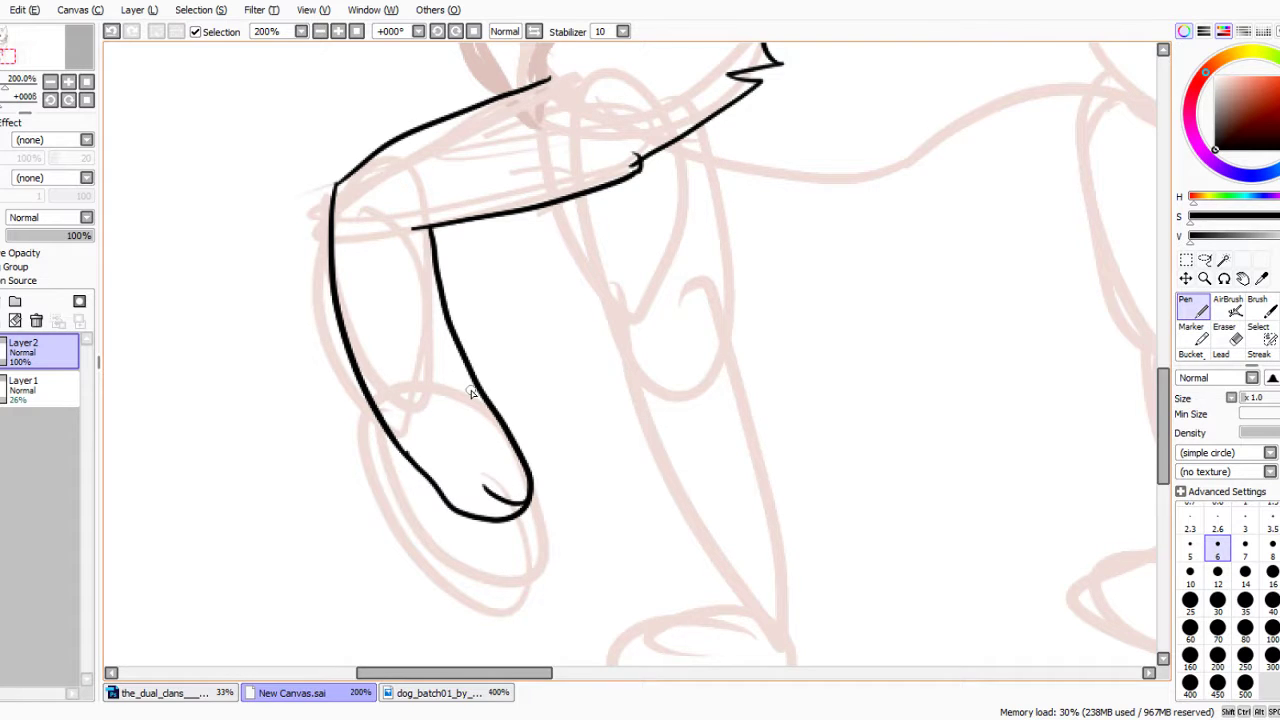
scroll(478, 375, "down", 4)
scroll(484, 368, "up", 2)
scroll(484, 368, "down", 2)
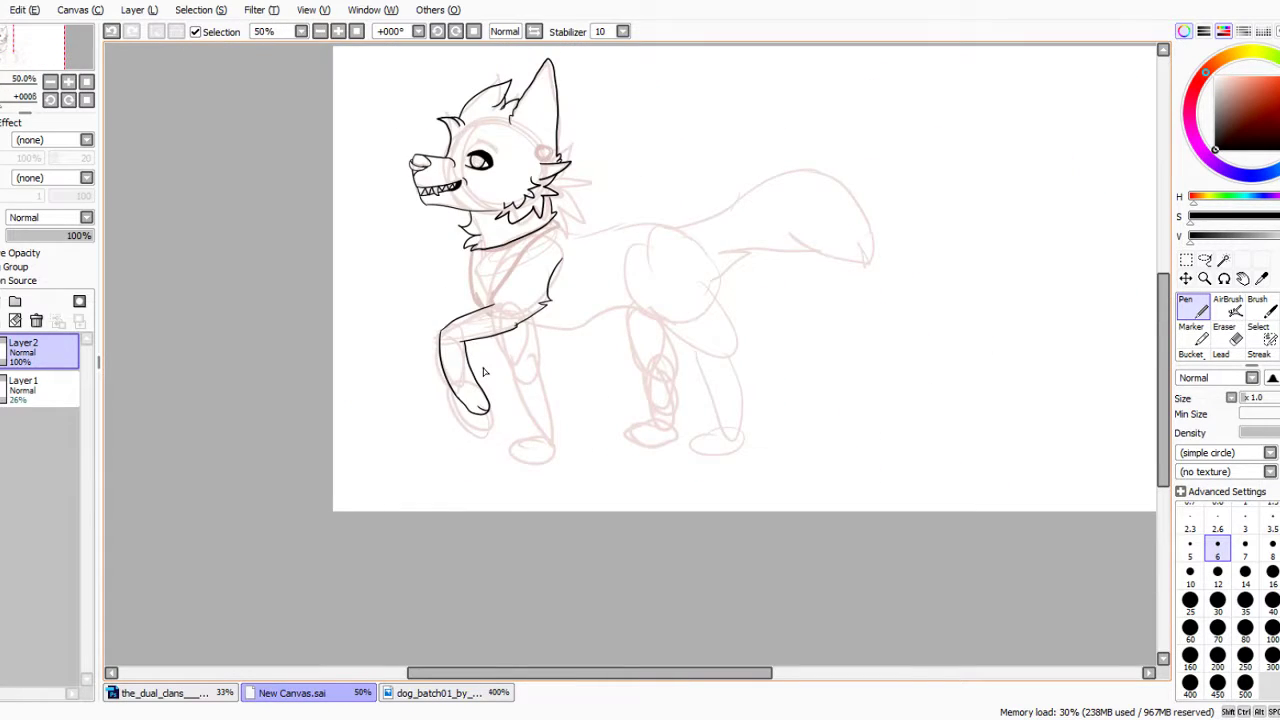
scroll(483, 372, "up", 3)
left_click(111, 31)
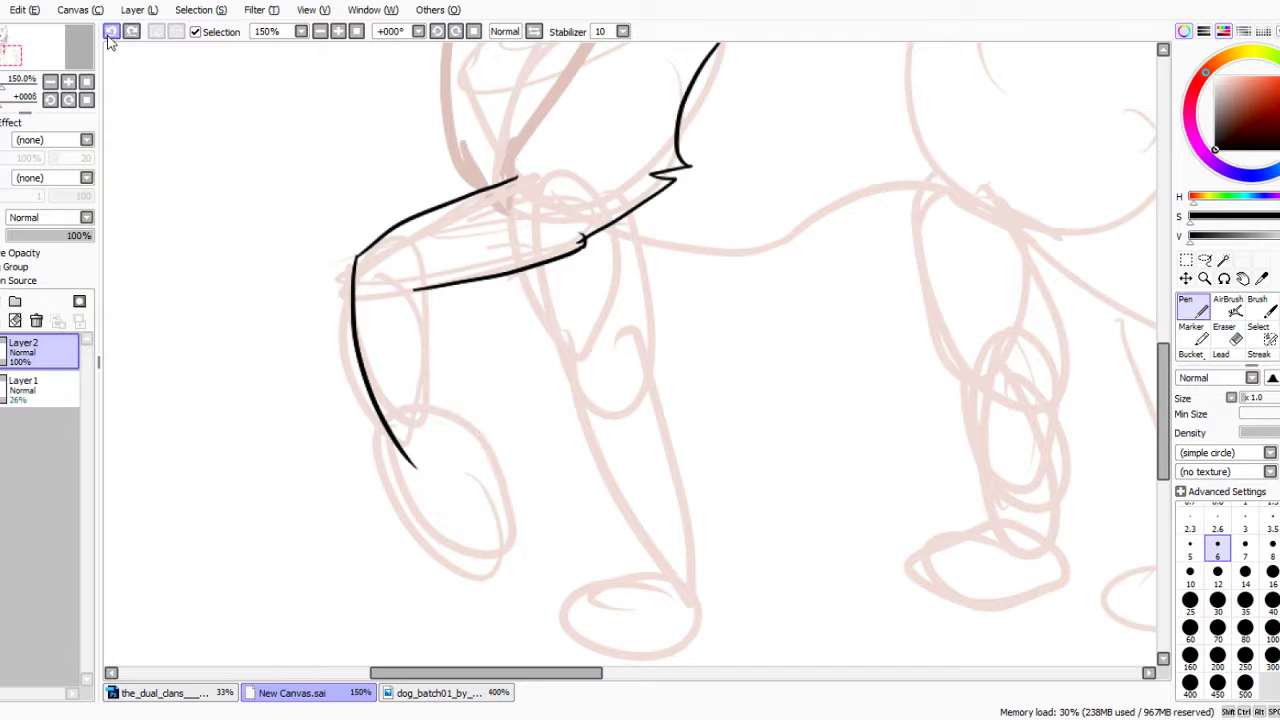
mouse_move(408, 462)
left_mouse_down()
mouse_move(480, 554)
mouse_move(521, 507)
mouse_move(502, 490)
mouse_move(487, 518)
mouse_move(484, 458)
mouse_move(424, 340)
mouse_move(428, 300)
left_mouse_up()
key("ctrl+z")
key("ctrl+z")
key("ctrl+z")
mouse_move(433, 289)
left_mouse_down()
mouse_move(474, 463)
mouse_move(425, 462)
left_mouse_up()
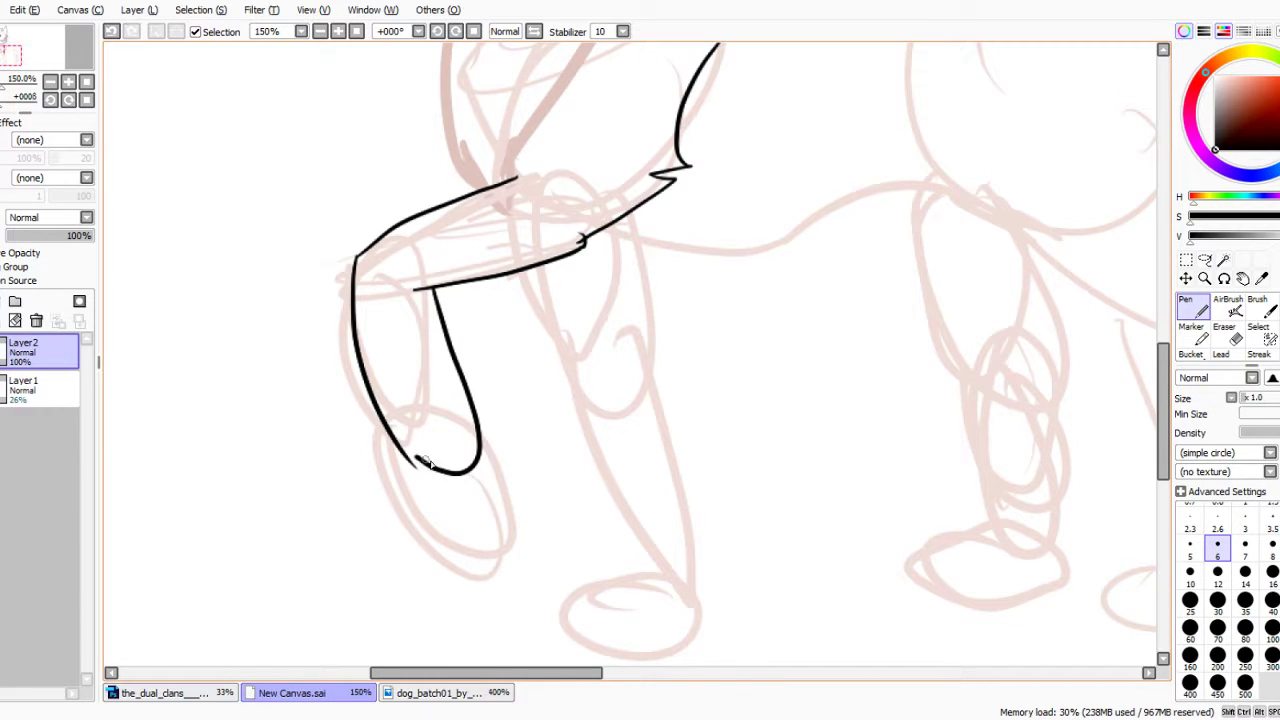
scroll(497, 211, "down", 3)
scroll(503, 210, "up", 2)
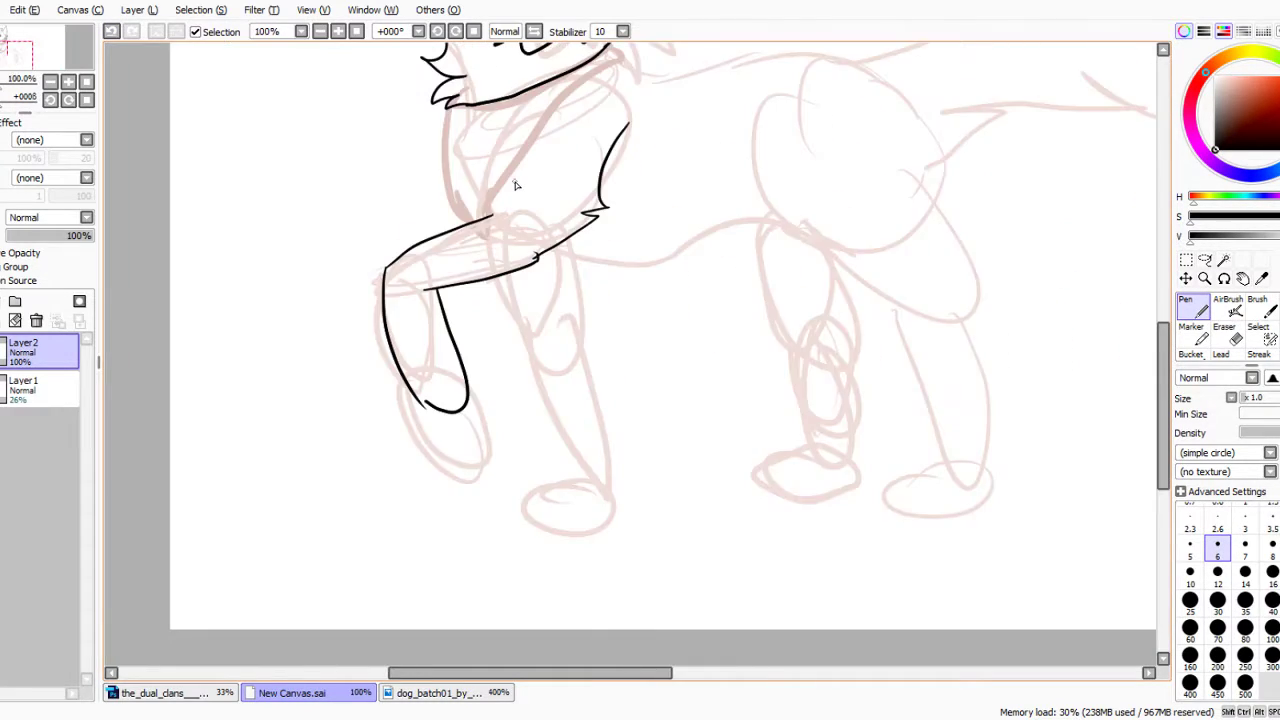
left_click(111, 31)
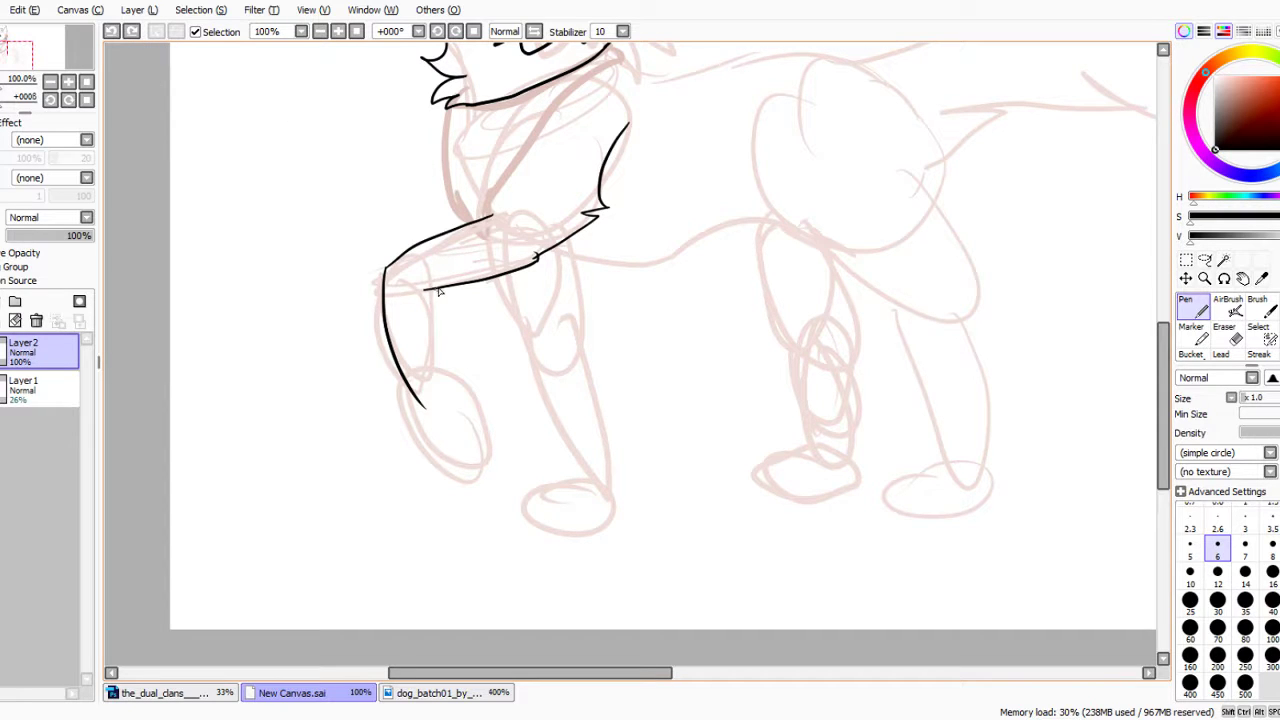
mouse_move(438, 290)
left_mouse_down()
mouse_move(465, 400)
mouse_move(423, 402)
left_mouse_up()
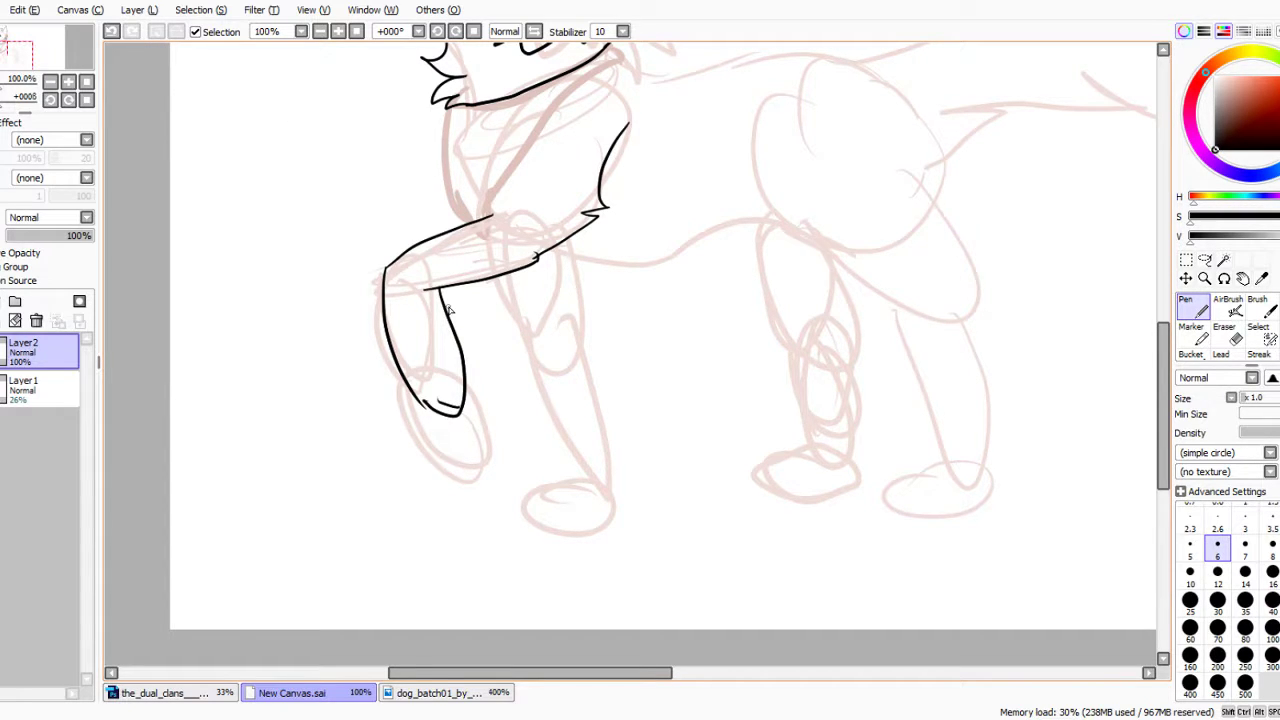
scroll(448, 310, "down", 2)
scroll(448, 310, "up", 4)
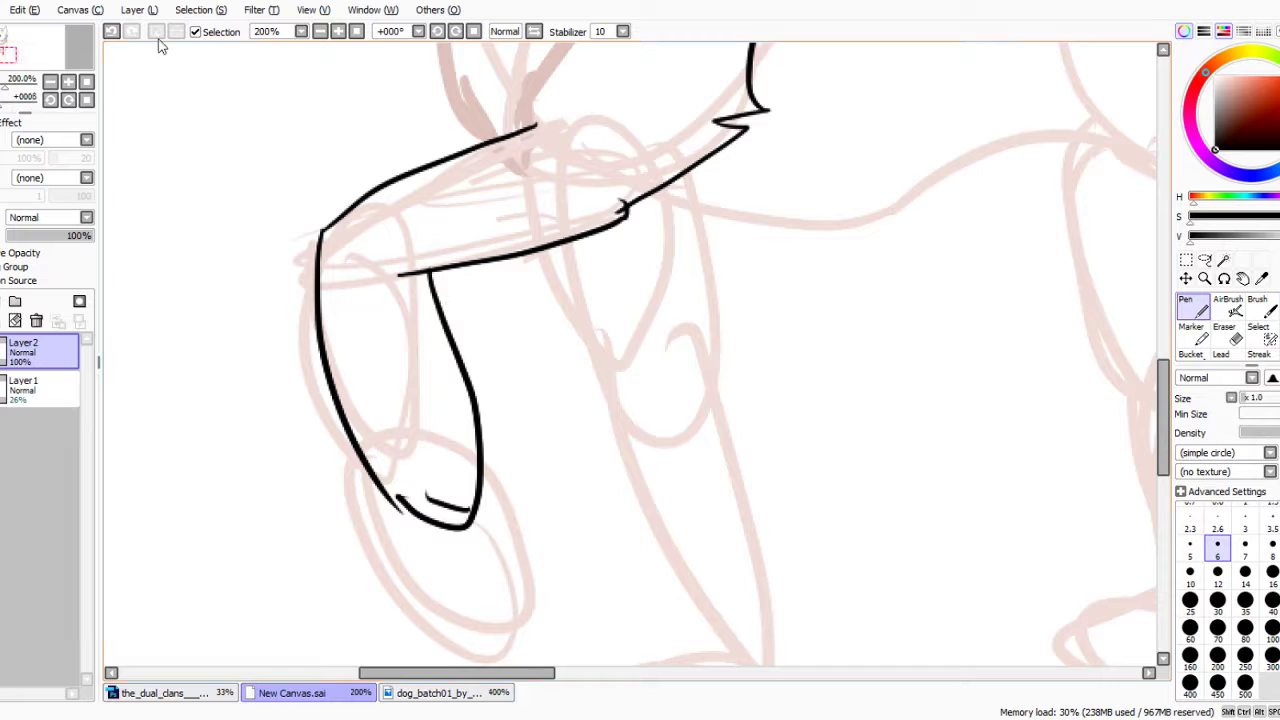
left_click(110, 32)
left_click(110, 32)
Ink the inner edge of the raised lower foreleg down to a narrow rounded paw with a small toe line.
mouse_move(420, 276)
left_mouse_down()
mouse_move(420, 310)
mouse_move(453, 442)
mouse_move(437, 530)
mouse_move(397, 512)
mouse_move(427, 502)
left_mouse_up()
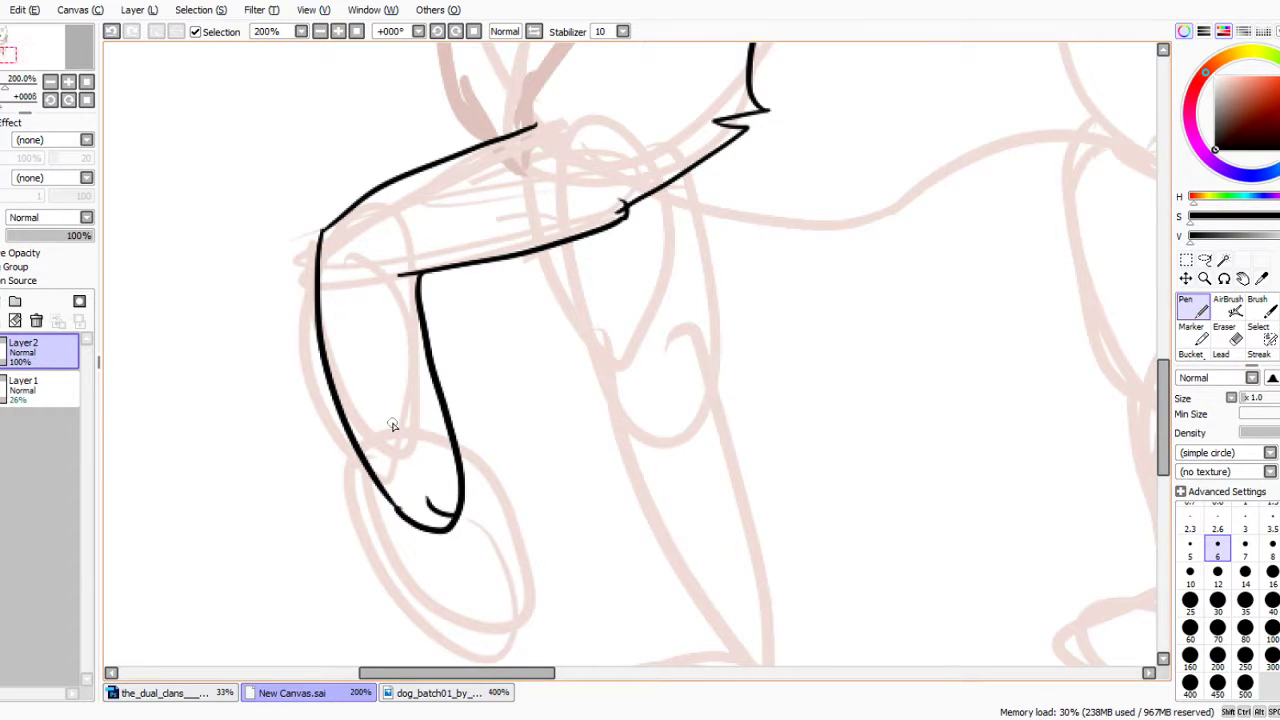
scroll(392, 425, "down", 4)
scroll(398, 418, "up", 3)
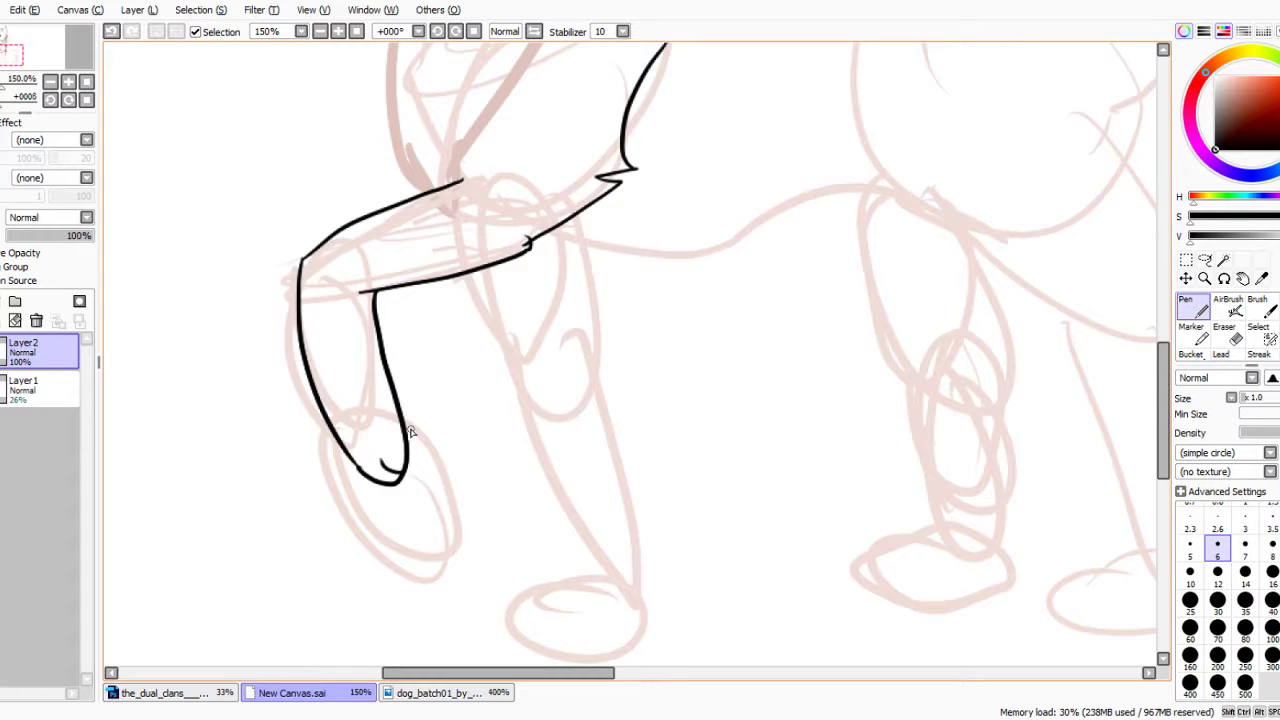
scroll(400, 425, "down", 3)
scroll(413, 348, "down", 2)
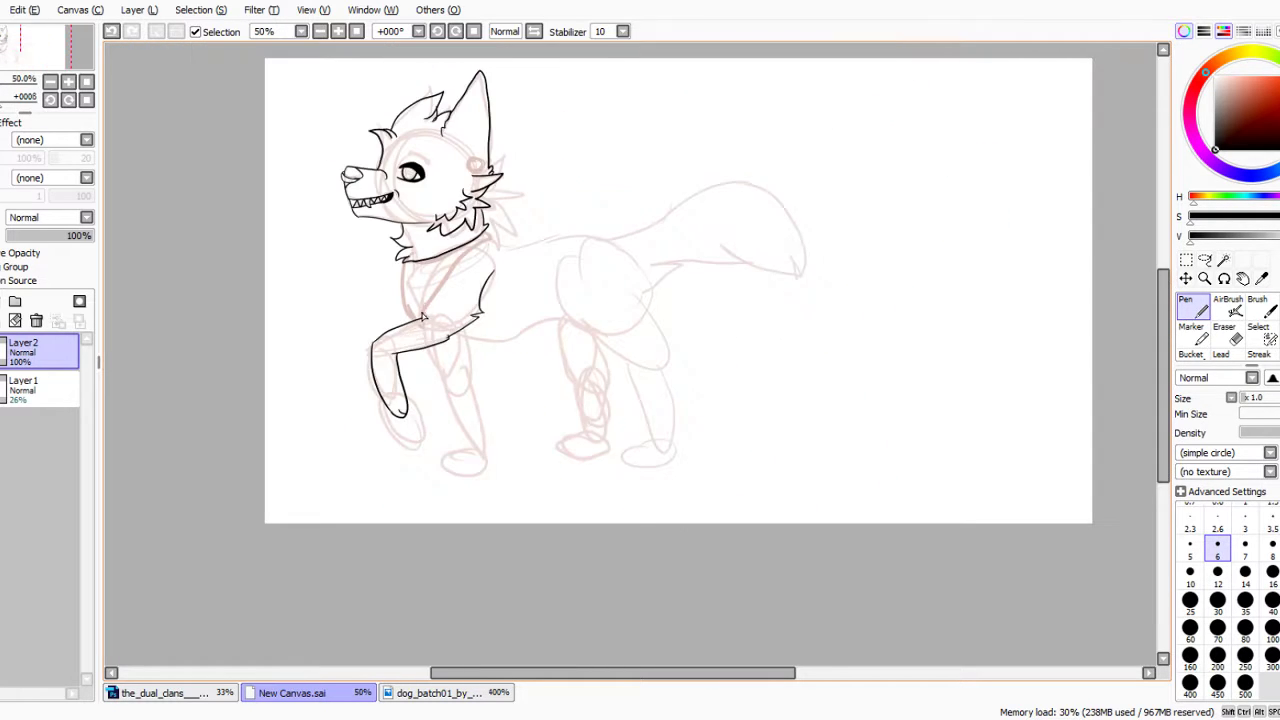
Ink the bandana's front edge and its long diagonal rear edge between the neck and the chest point.
scroll(438, 284, "up", 4)
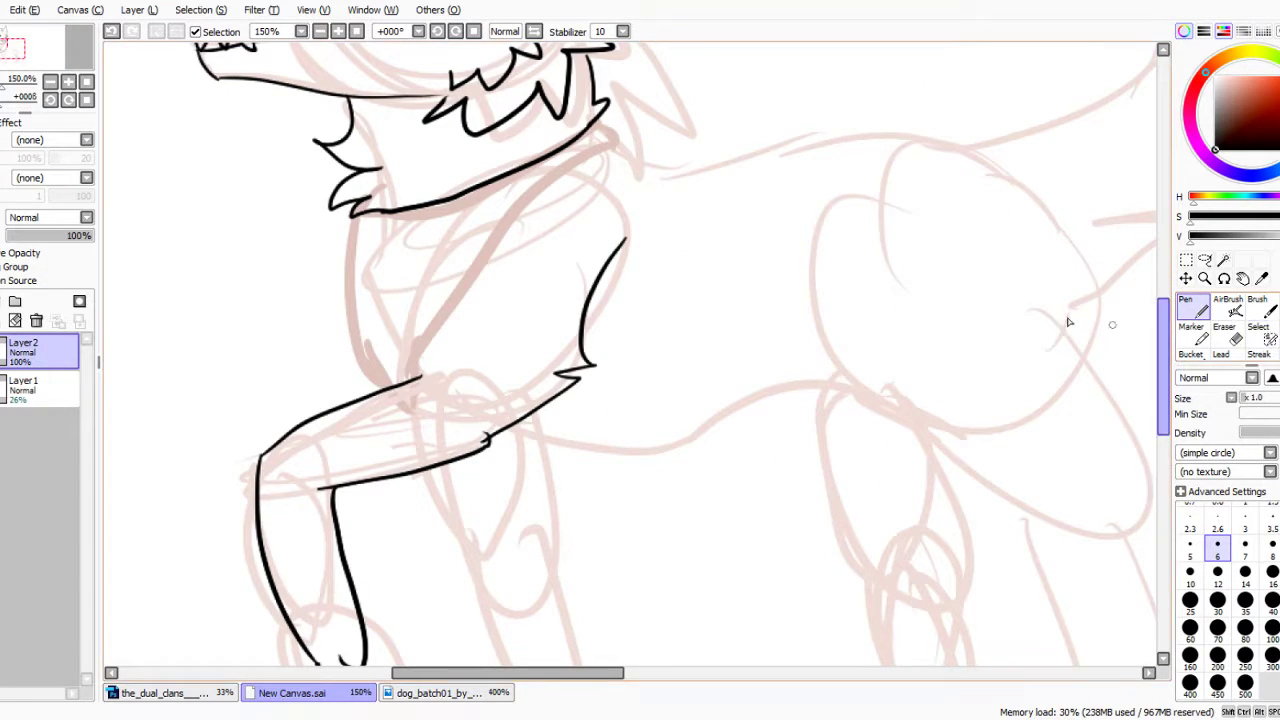
mouse_move(418, 370)
left_mouse_down()
mouse_move(444, 266)
mouse_move(515, 207)
left_mouse_up()
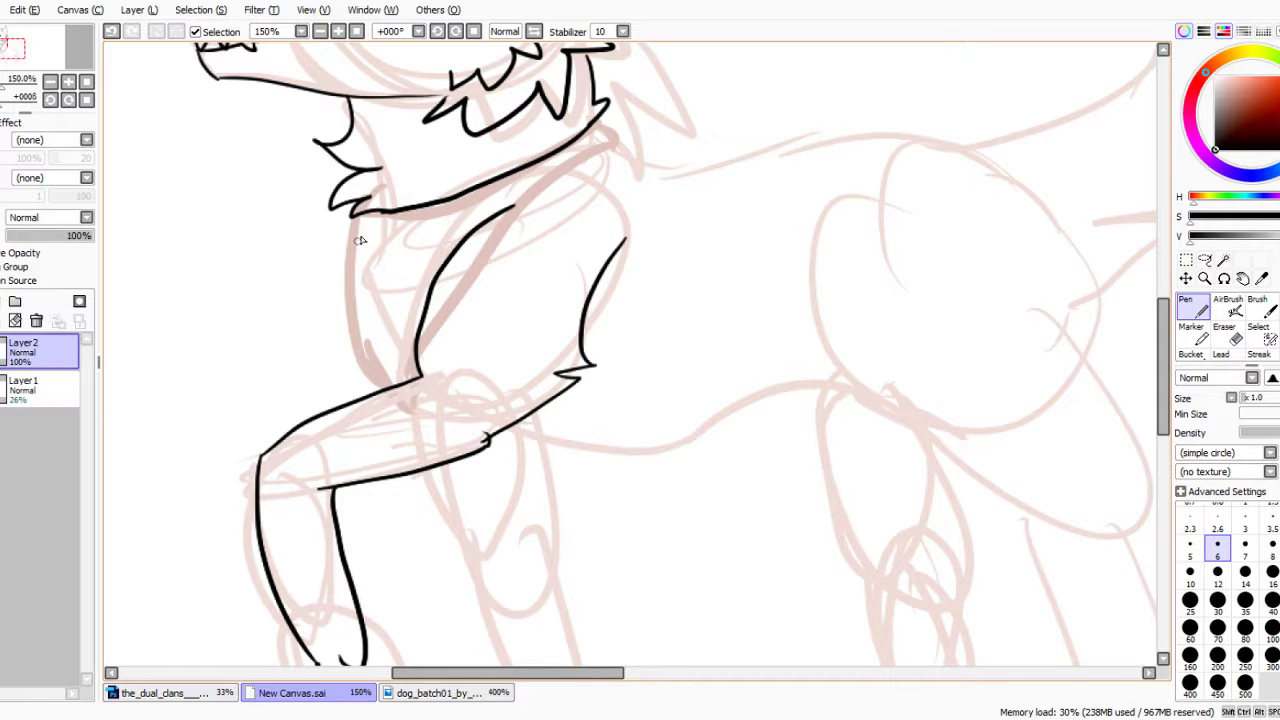
mouse_move(352, 214)
left_mouse_down()
mouse_move(350, 287)
mouse_move(398, 385)
left_mouse_up()
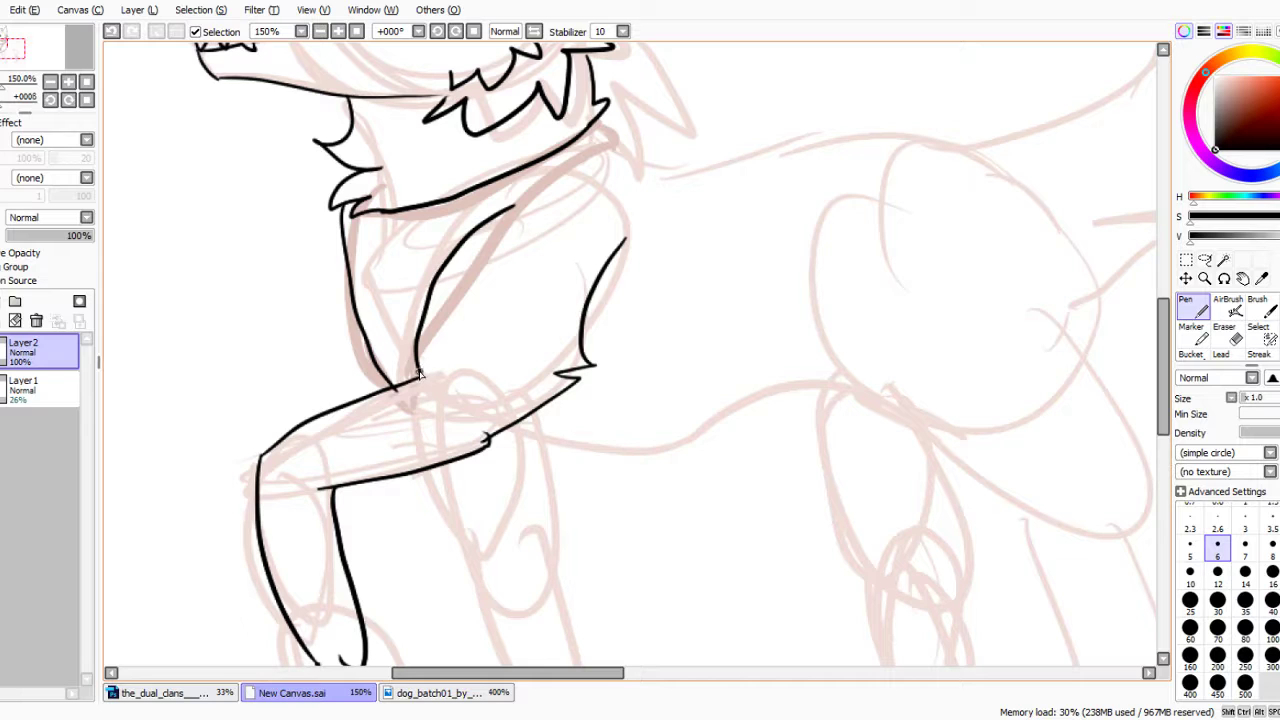
mouse_move(420, 373)
left_mouse_down()
mouse_move(468, 286)
mouse_move(545, 213)
mouse_move(604, 115)
left_mouse_up()
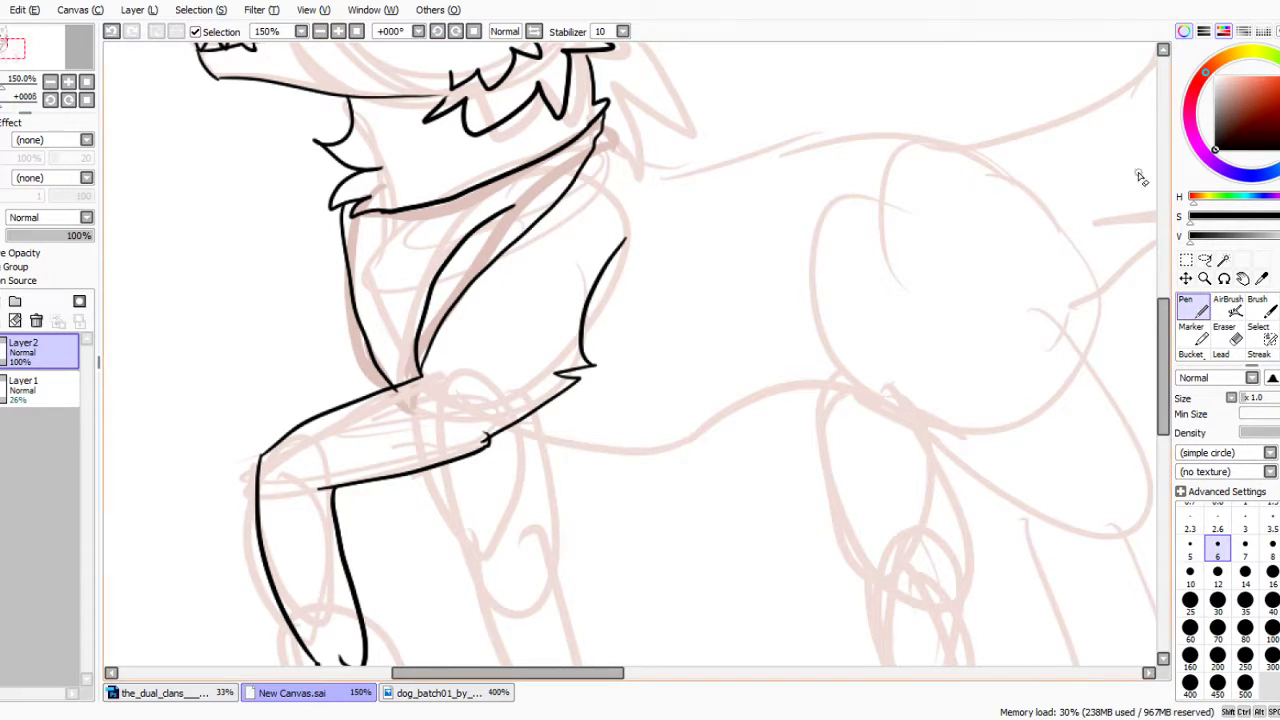
Set the Pen size to 8 and ink a small oval marking on the chest bandana.
left_click(1217, 571)
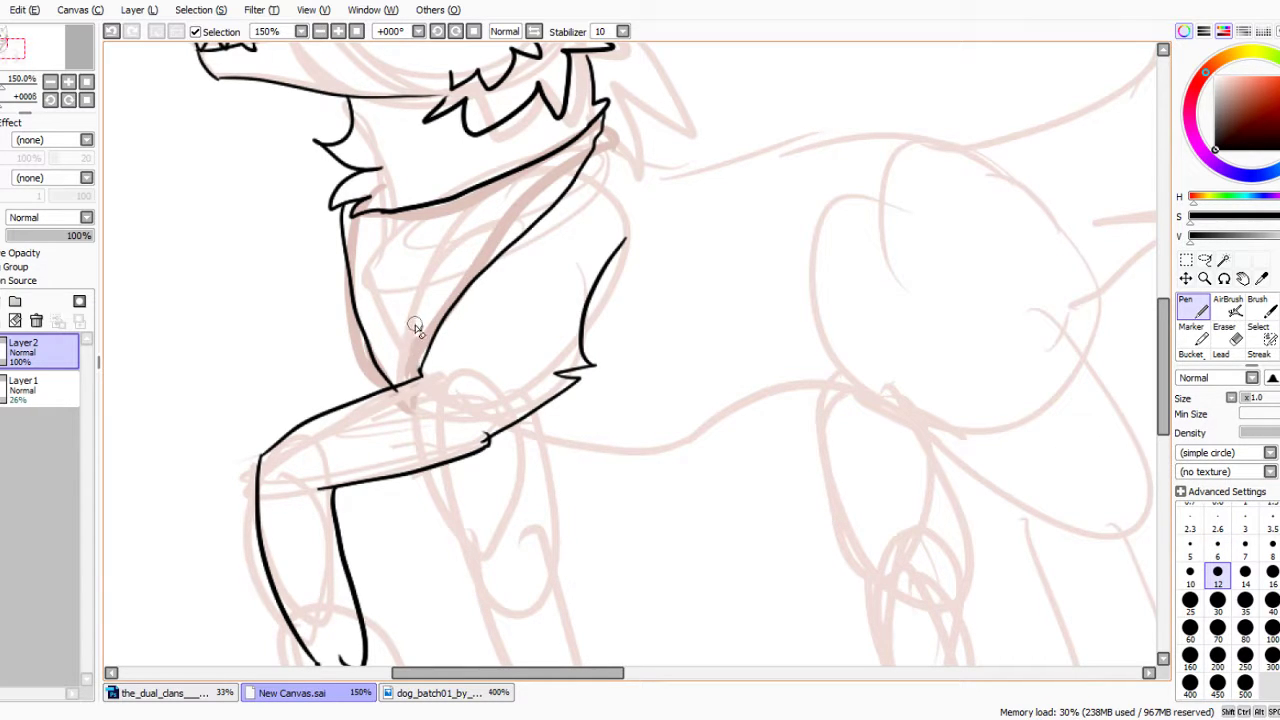
scroll(338, 318, "down", 4)
scroll(354, 296, "up", 3)
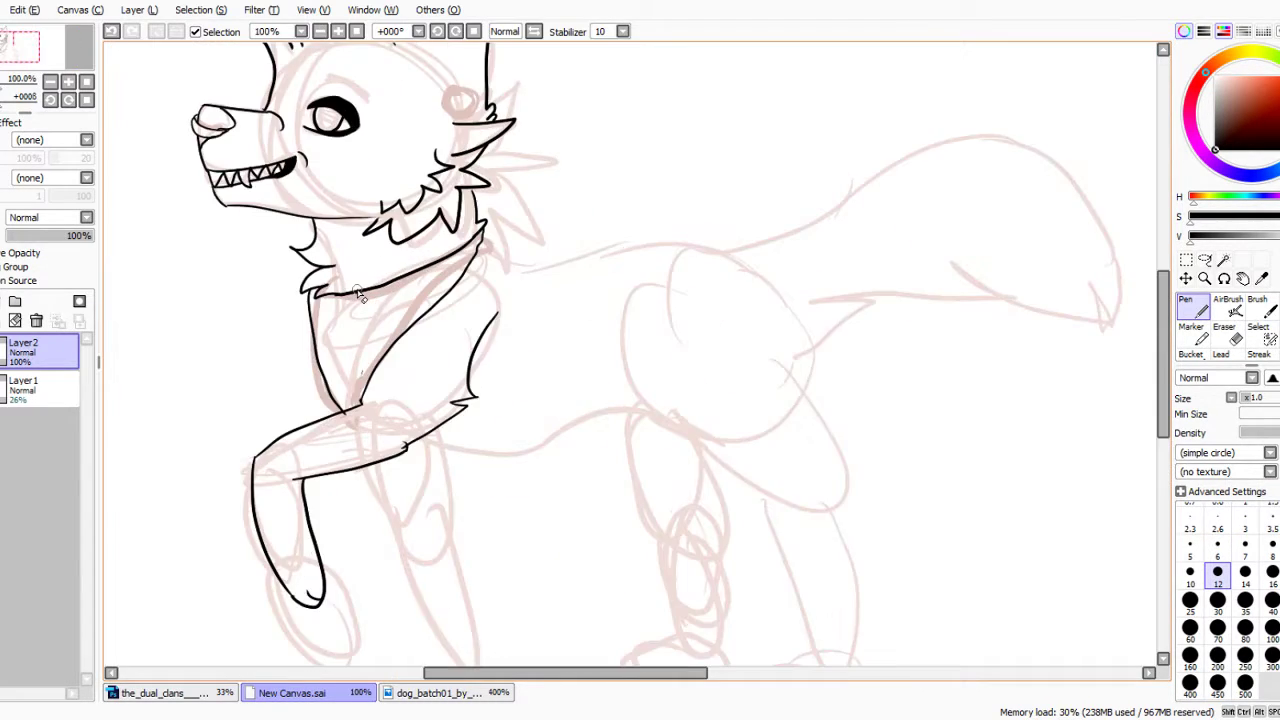
key("x")
key("x")
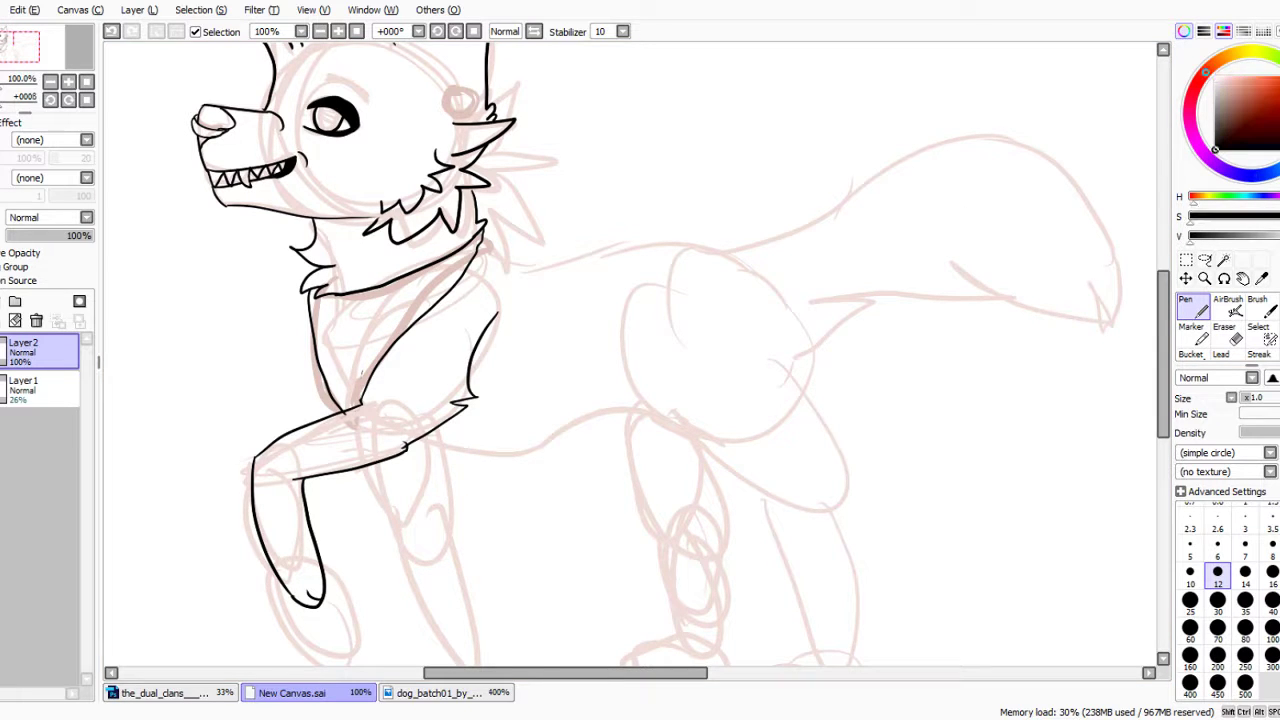
left_click(1271, 545)
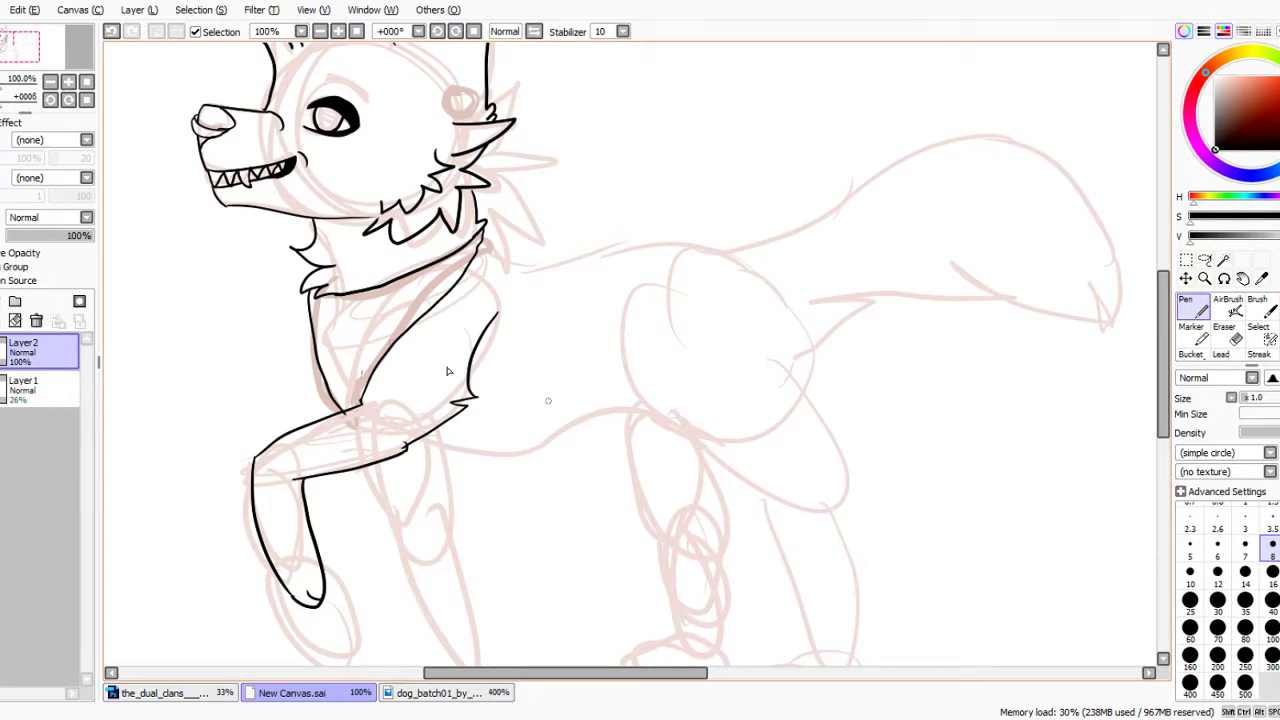
left_click_drag(369, 333, 377, 344)
scroll(530, 187, "down", 1)
scroll(559, 226, "up", 2)
scroll(531, 271, "down", 1)
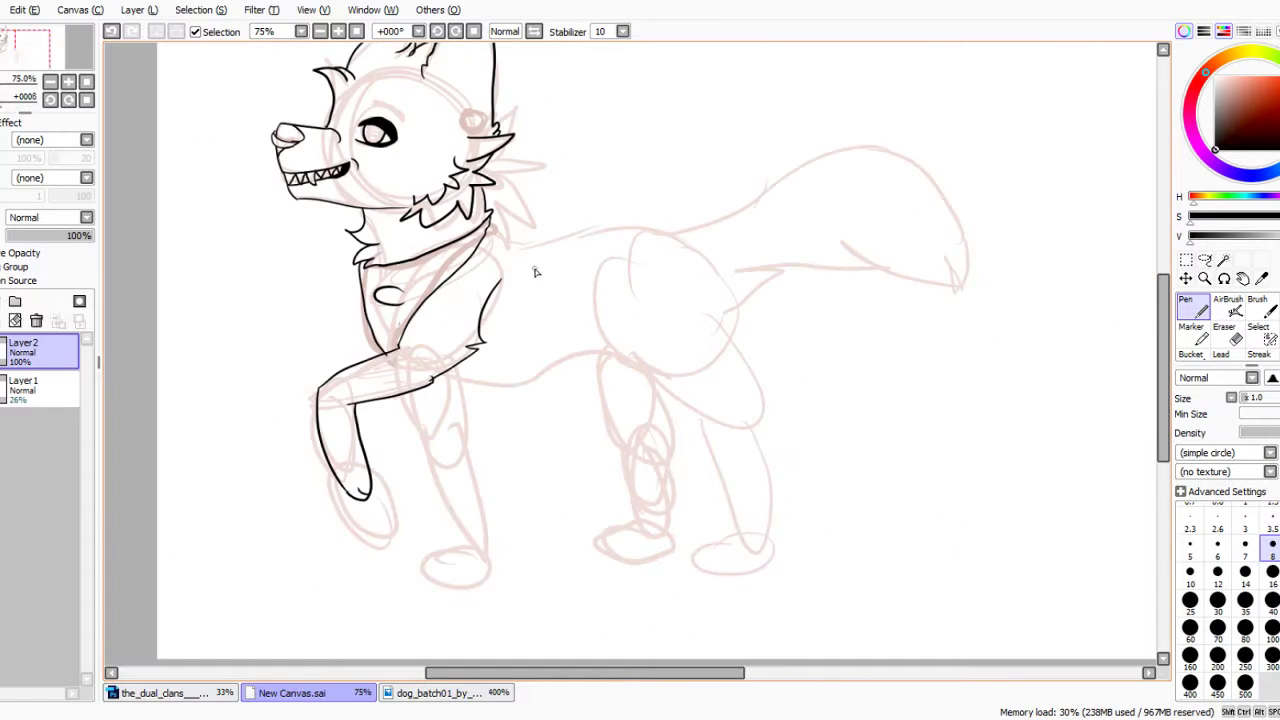
Ink the belly line from the elbow to the hind leg, ending in small fur tufts, after undoing a first stroke.
scroll(469, 494, "up", 2)
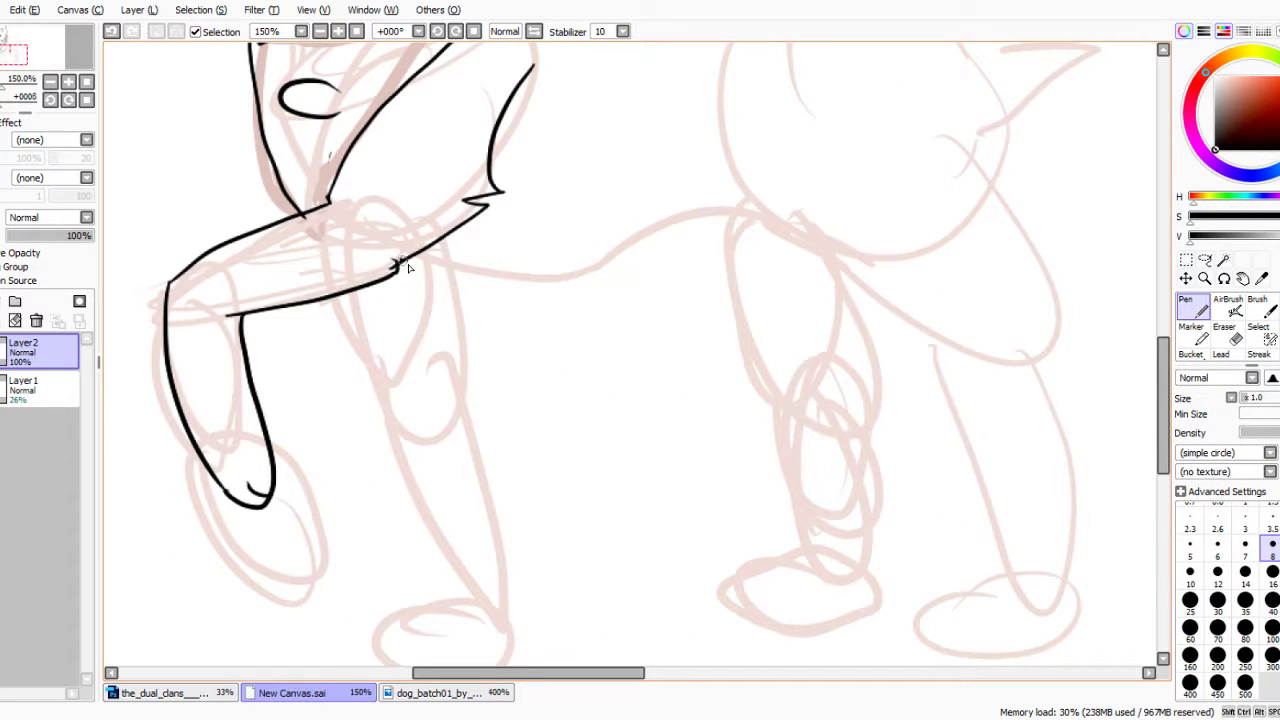
mouse_move(407, 267)
left_mouse_down()
mouse_move(523, 290)
mouse_move(588, 284)
left_mouse_up()
left_click(111, 31)
mouse_move(424, 258)
left_mouse_down()
mouse_move(580, 268)
mouse_move(731, 206)
mouse_move(785, 232)
left_mouse_up()
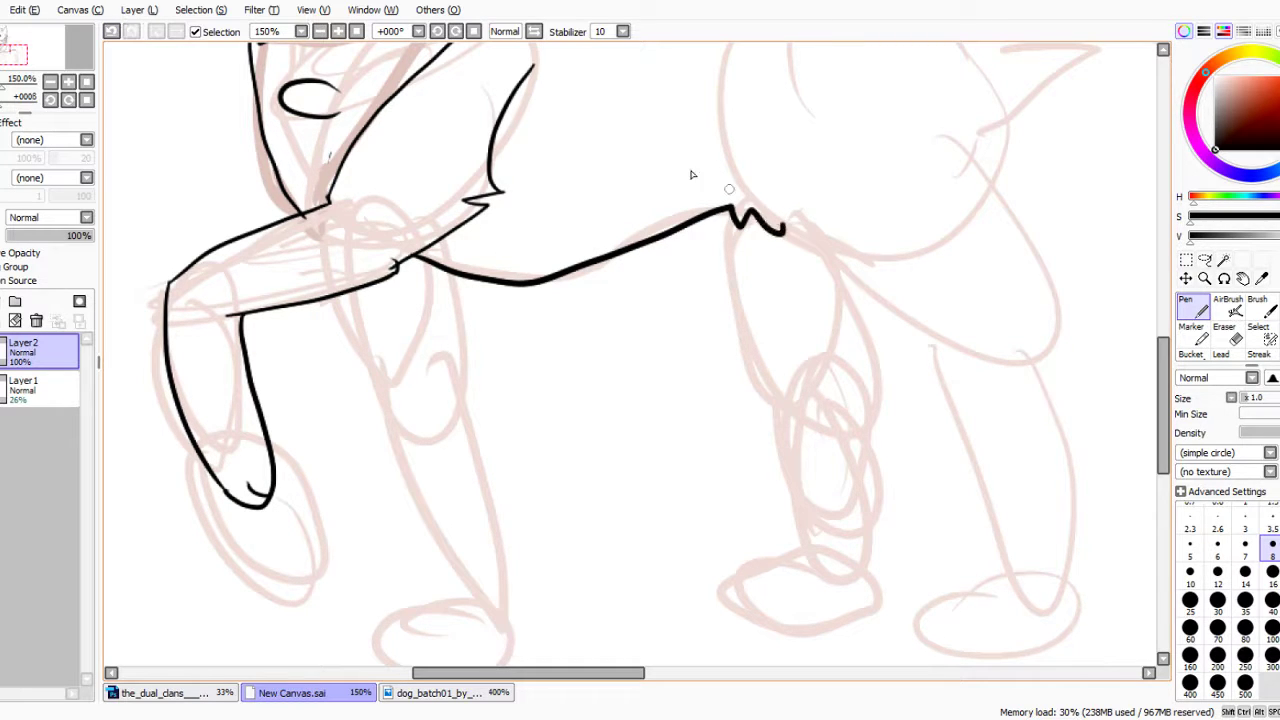
scroll(660, 190, "down", 2)
scroll(500, 260, "up", 1)
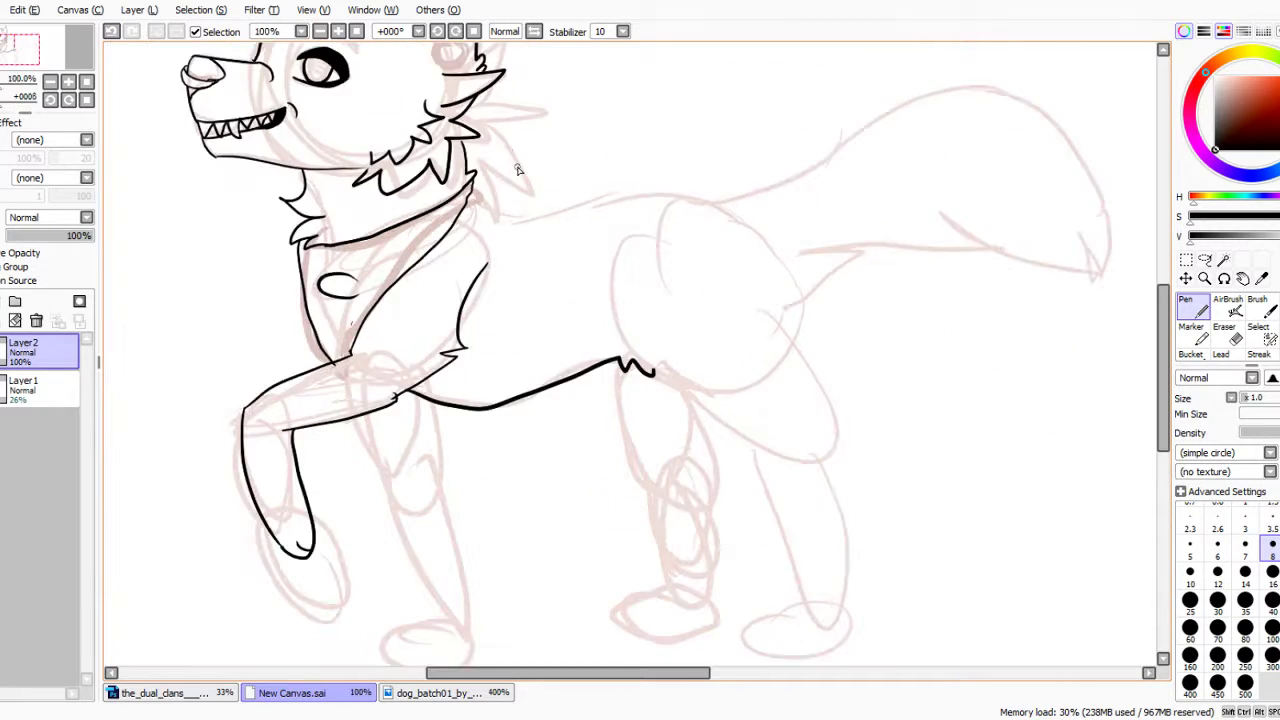
Set the Pen size to 10 and ink the back line from the neck to the tail base with jagged fur behind the neck.
left_click(1190, 572)
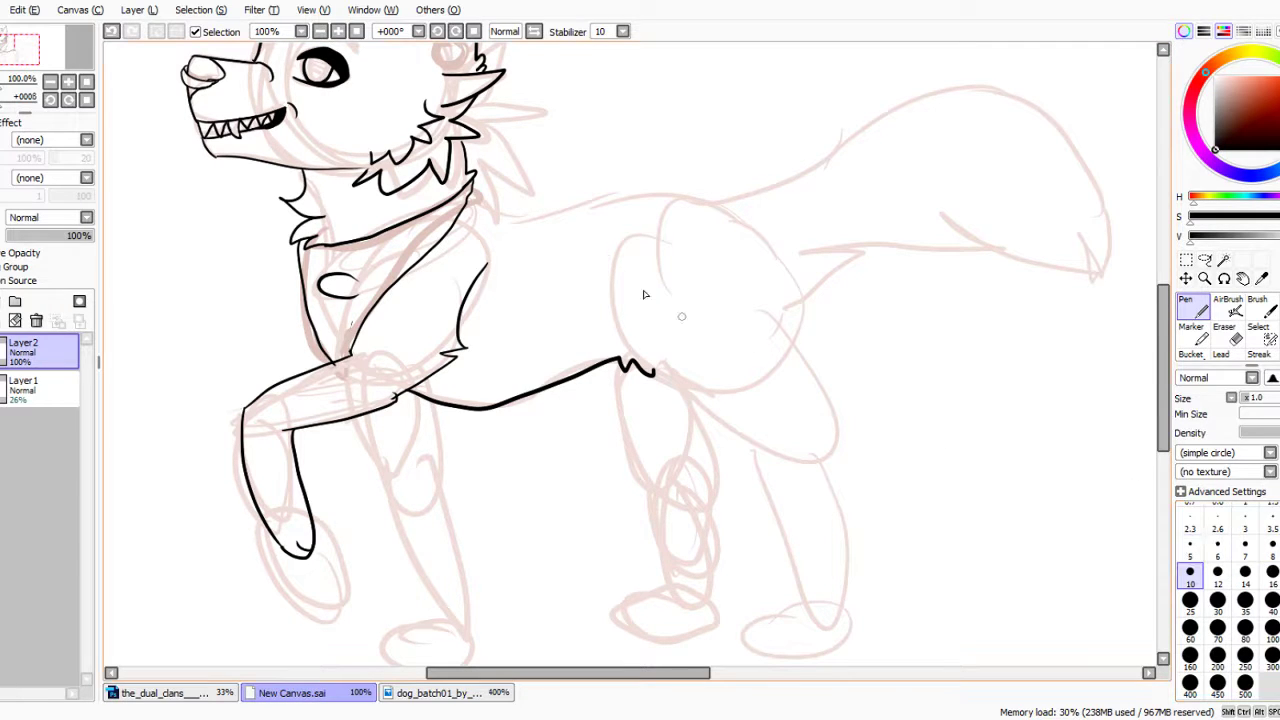
mouse_move(477, 193)
left_mouse_down()
mouse_move(503, 212)
mouse_move(691, 203)
left_mouse_up()
scroll(440, 245, "down", 2)
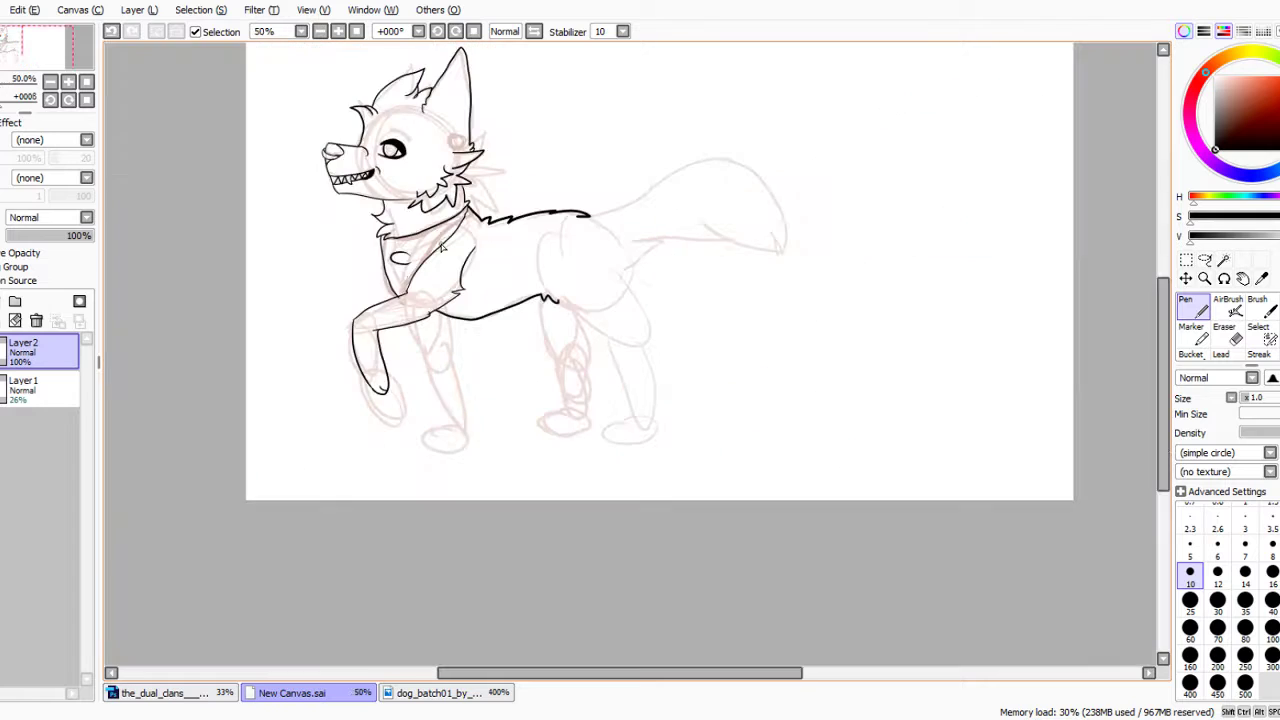
Set the Pen size to 6 and ink the spiky mane fur behind the head, from the ear down to the back.
scroll(453, 225, "up", 3)
key("bracketleft")
key("bracketleft")
key("bracketleft")
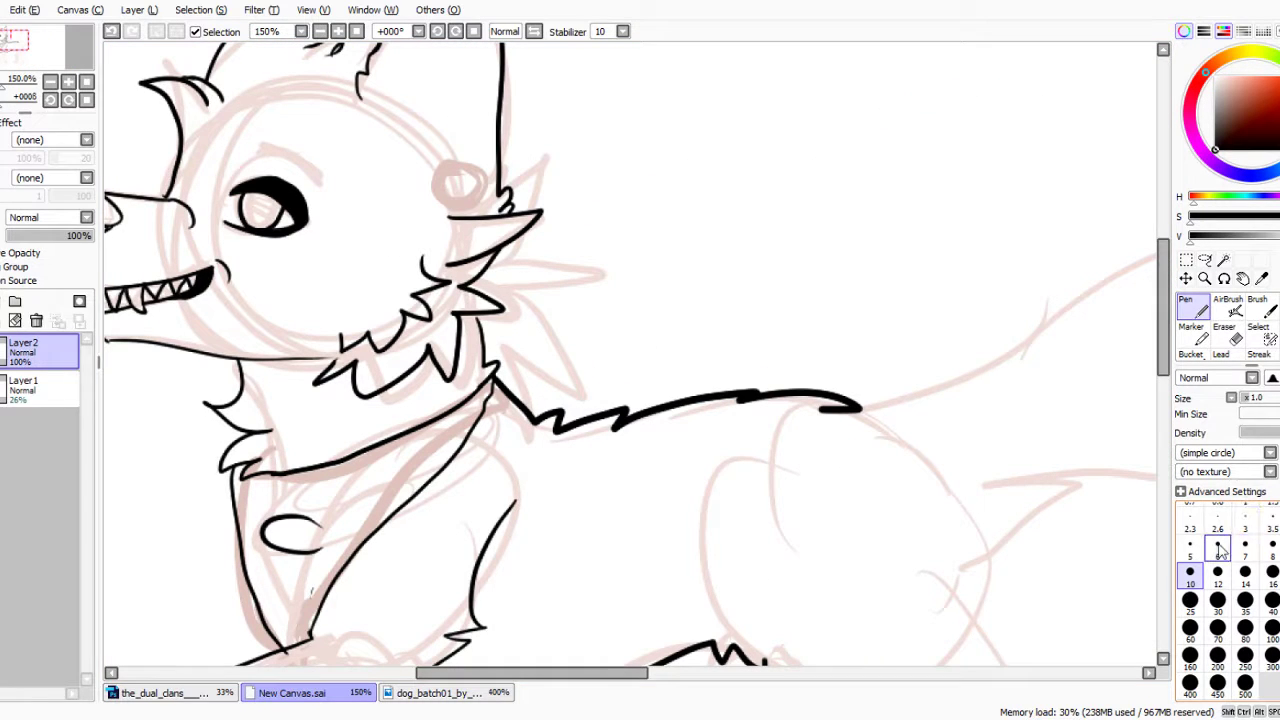
mouse_move(500, 143)
left_mouse_down()
mouse_move(579, 146)
mouse_move(549, 178)
mouse_move(634, 265)
mouse_move(586, 275)
mouse_move(611, 316)
mouse_move(546, 348)
mouse_move(586, 376)
mouse_move(594, 414)
left_mouse_up()
scroll(606, 266, "down", 2)
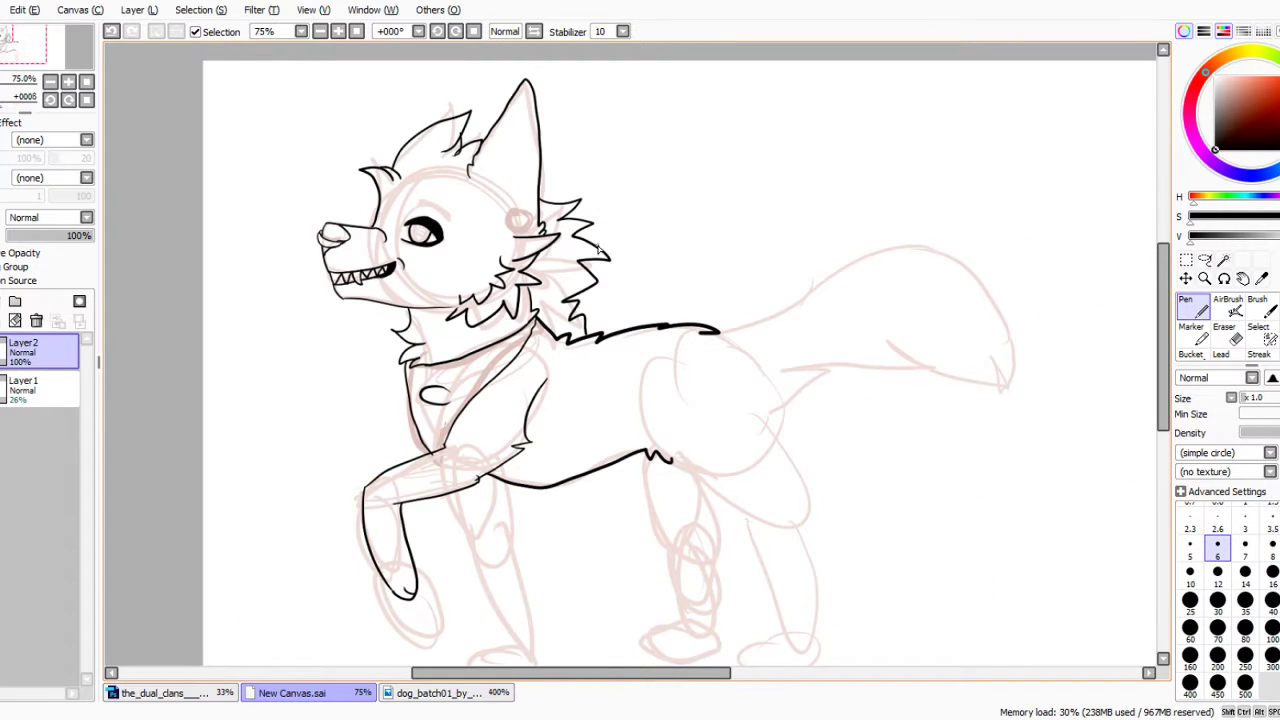
Ink a tapered eyebrow outline above the eye, rounded at the front and ending in a point at the rear.
scroll(470, 257, "down", 1)
scroll(416, 218, "up", 2)
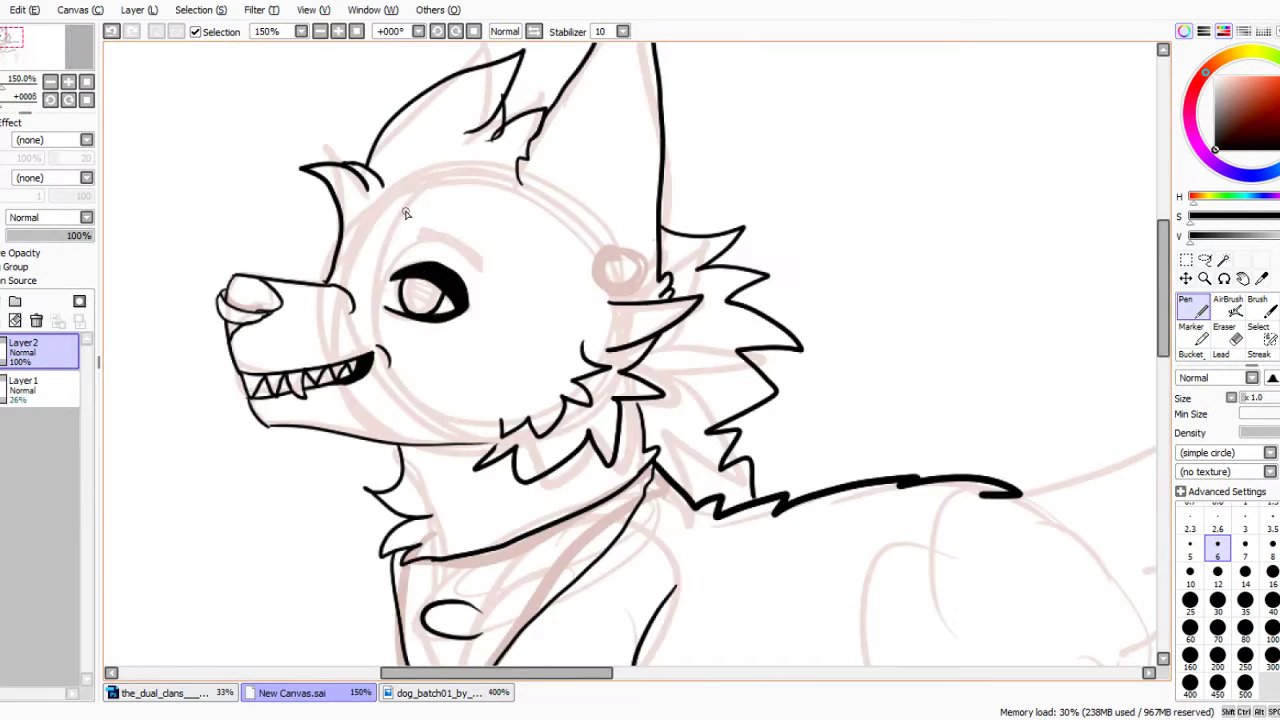
scroll(416, 218, "down", 2)
scroll(440, 230, "up", 6)
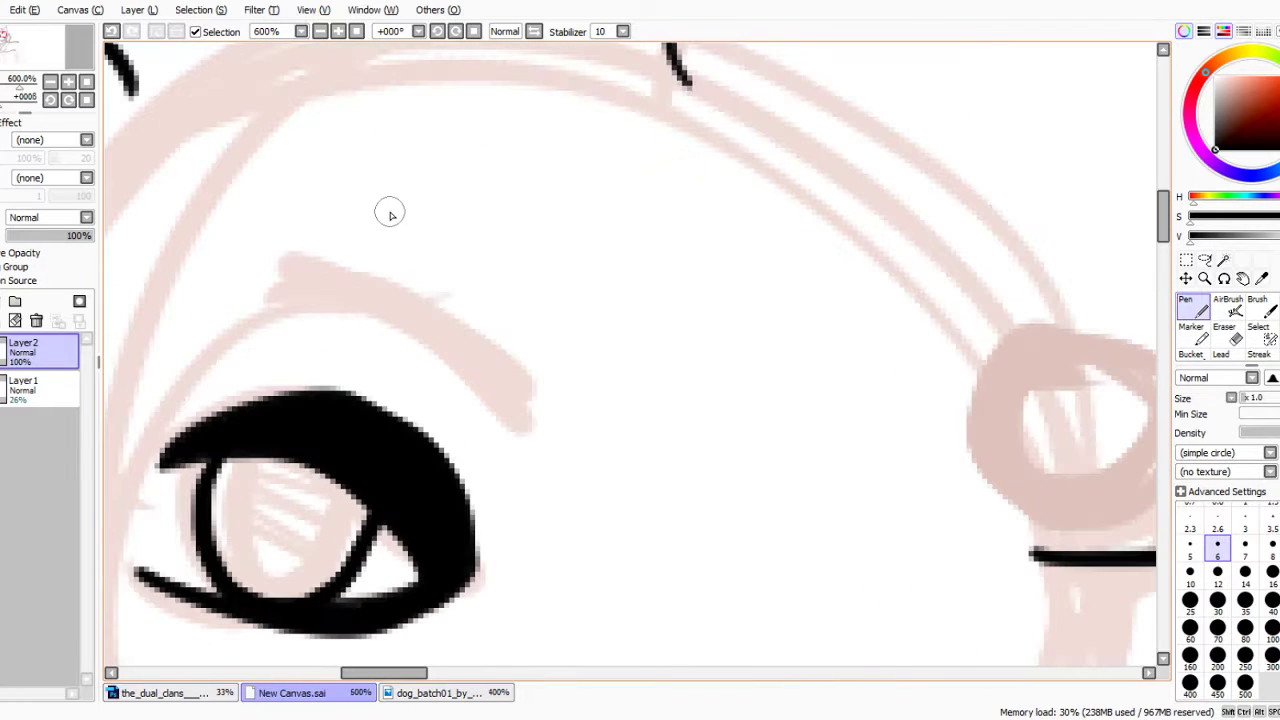
mouse_move(306, 256)
left_mouse_down()
mouse_move(253, 284)
mouse_move(300, 334)
mouse_move(297, 260)
mouse_move(347, 276)
mouse_move(580, 488)
left_mouse_up()
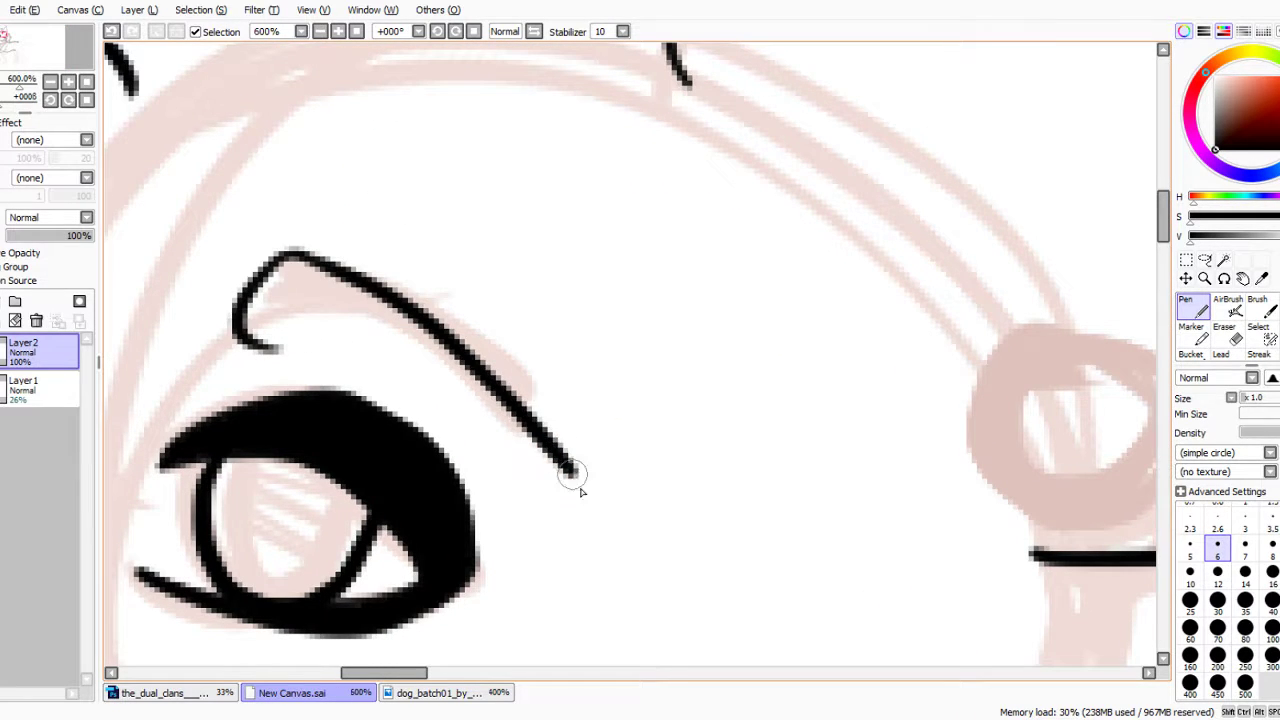
mouse_move(235, 312)
left_mouse_down()
mouse_move(400, 375)
mouse_move(598, 505)
left_mouse_up()
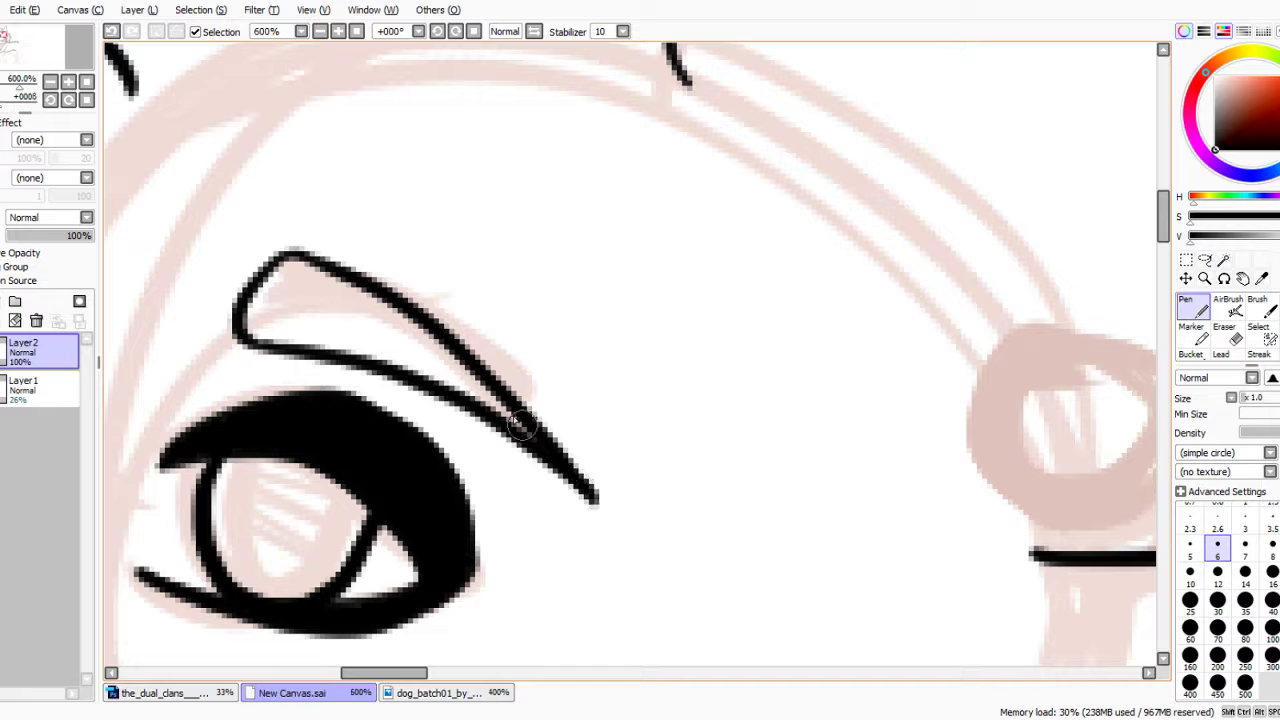
scroll(460, 205, "down", 7)
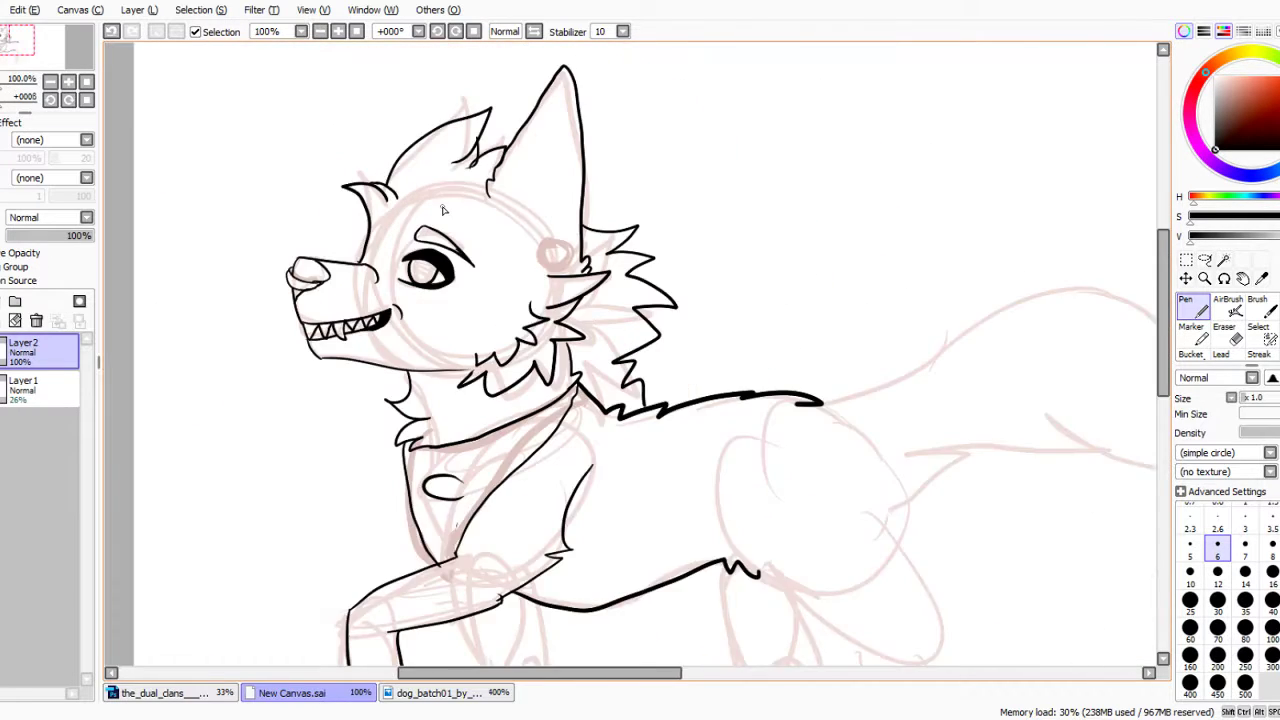
Ink the standing front leg from the elbow down to the paw, including a short curved toe line.
scroll(446, 210, "down", 1)
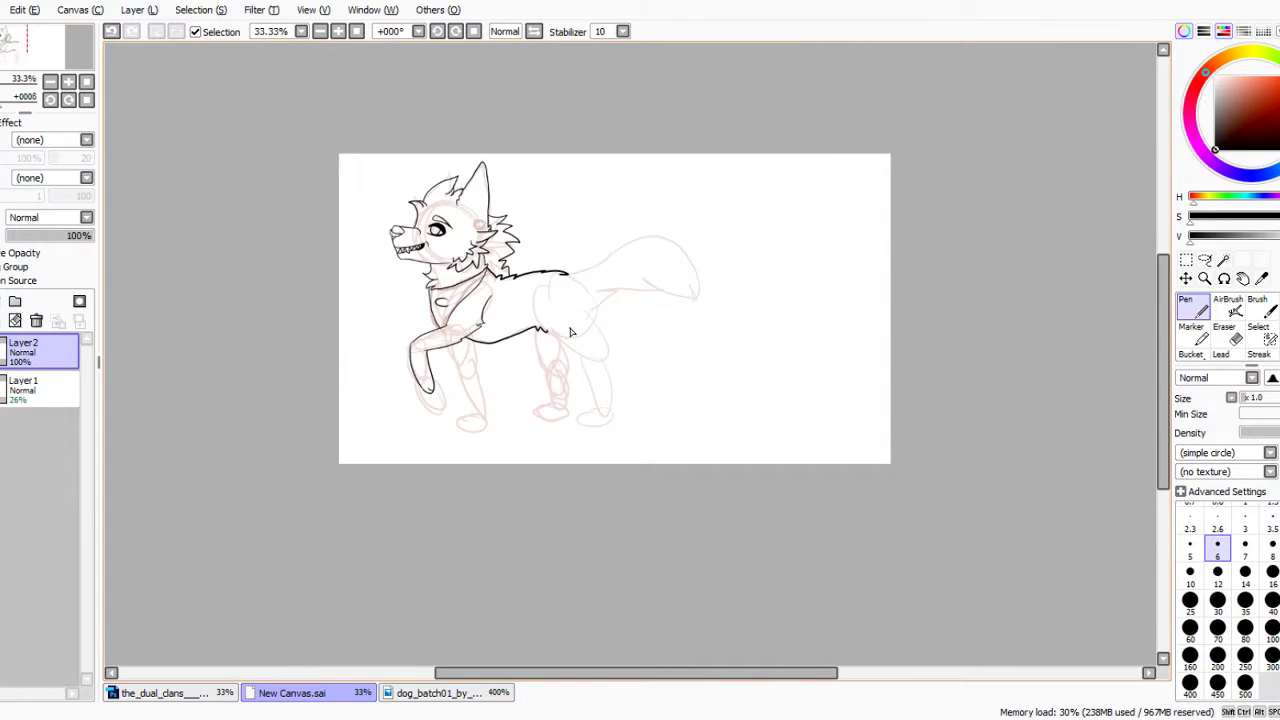
scroll(570, 332, "up", 2)
scroll(527, 343, "down", 1)
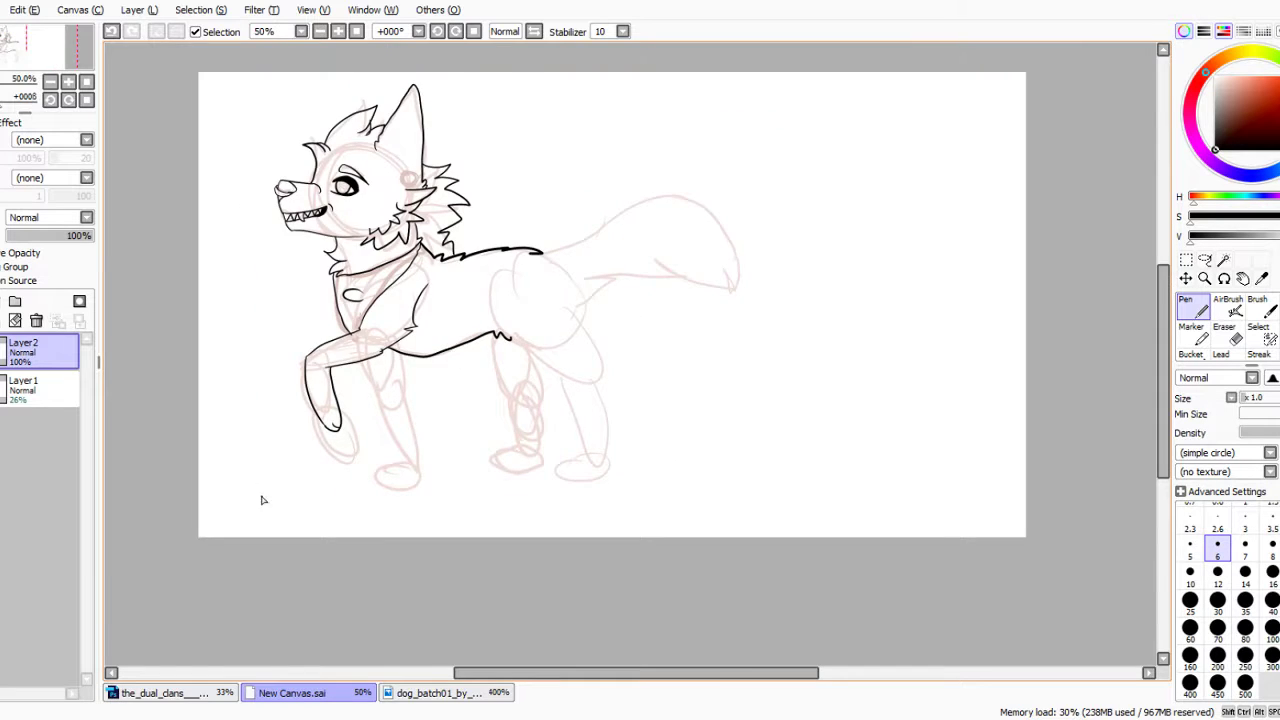
scroll(262, 500, "up", 2)
scroll(282, 495, "down", 2)
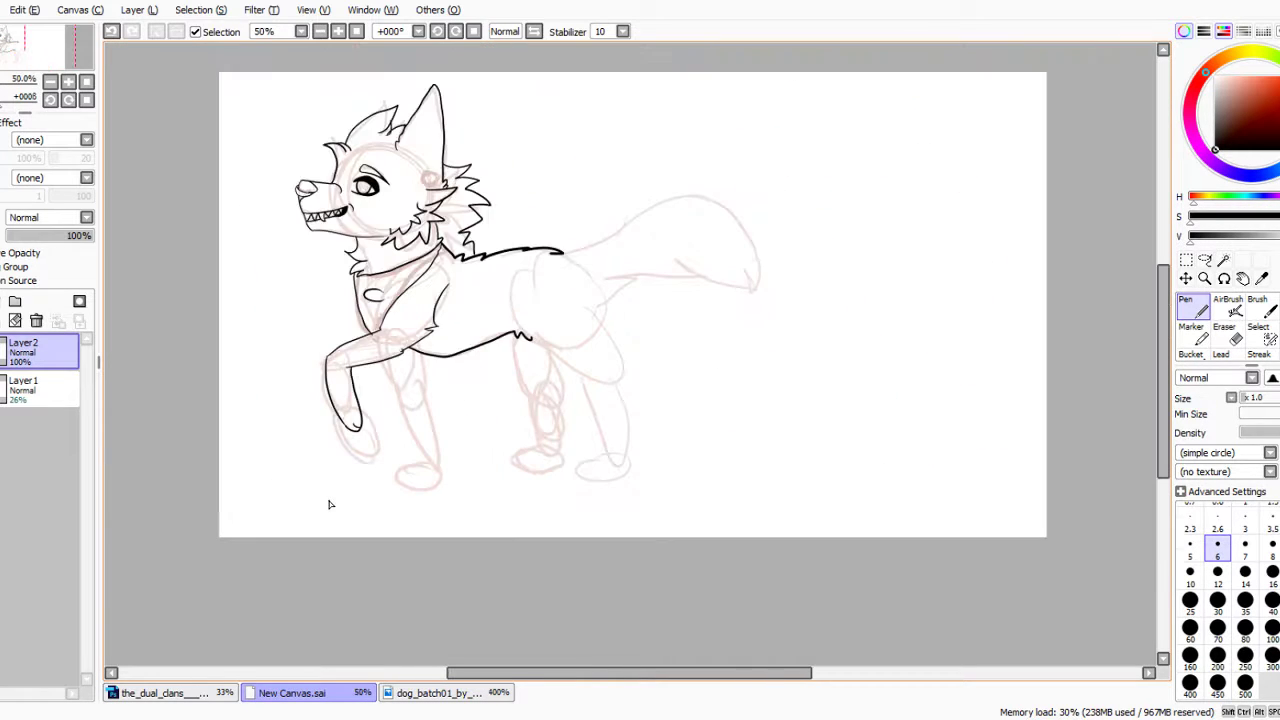
scroll(342, 505, "up", 3)
scroll(364, 490, "down", 3)
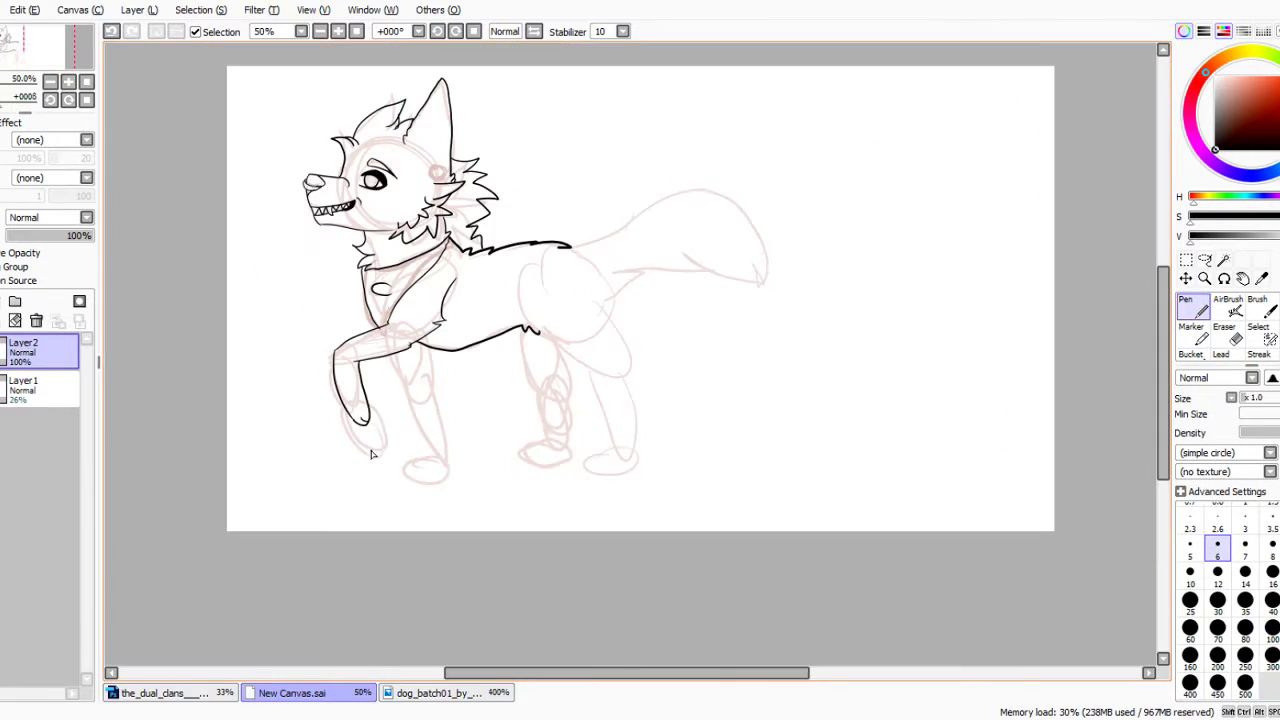
scroll(362, 440, "up", 2)
mouse_move(421, 298)
left_mouse_down()
mouse_move(451, 463)
mouse_move(451, 498)
mouse_move(430, 491)
mouse_move(417, 509)
mouse_move(426, 527)
mouse_move(502, 517)
mouse_move(510, 325)
left_mouse_up()
left_click_drag(505, 286, 504, 294)
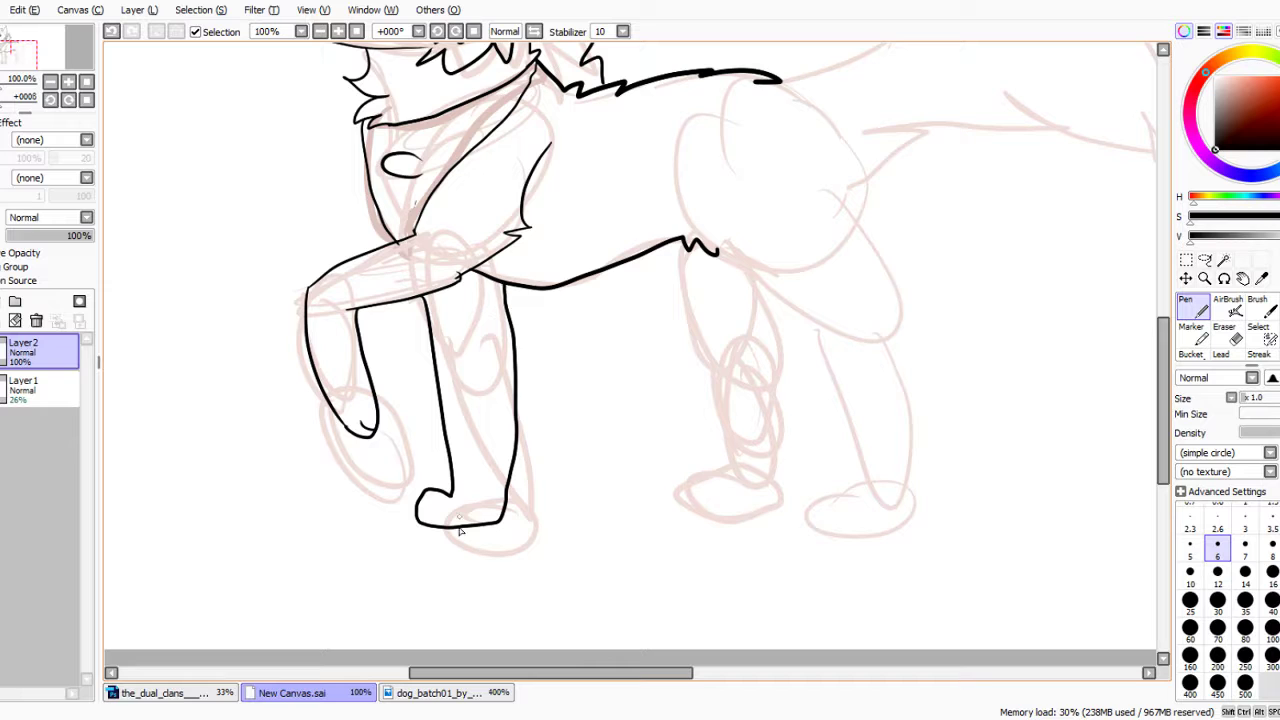
left_click_drag(440, 497, 436, 523)
scroll(413, 367, "down", 3)
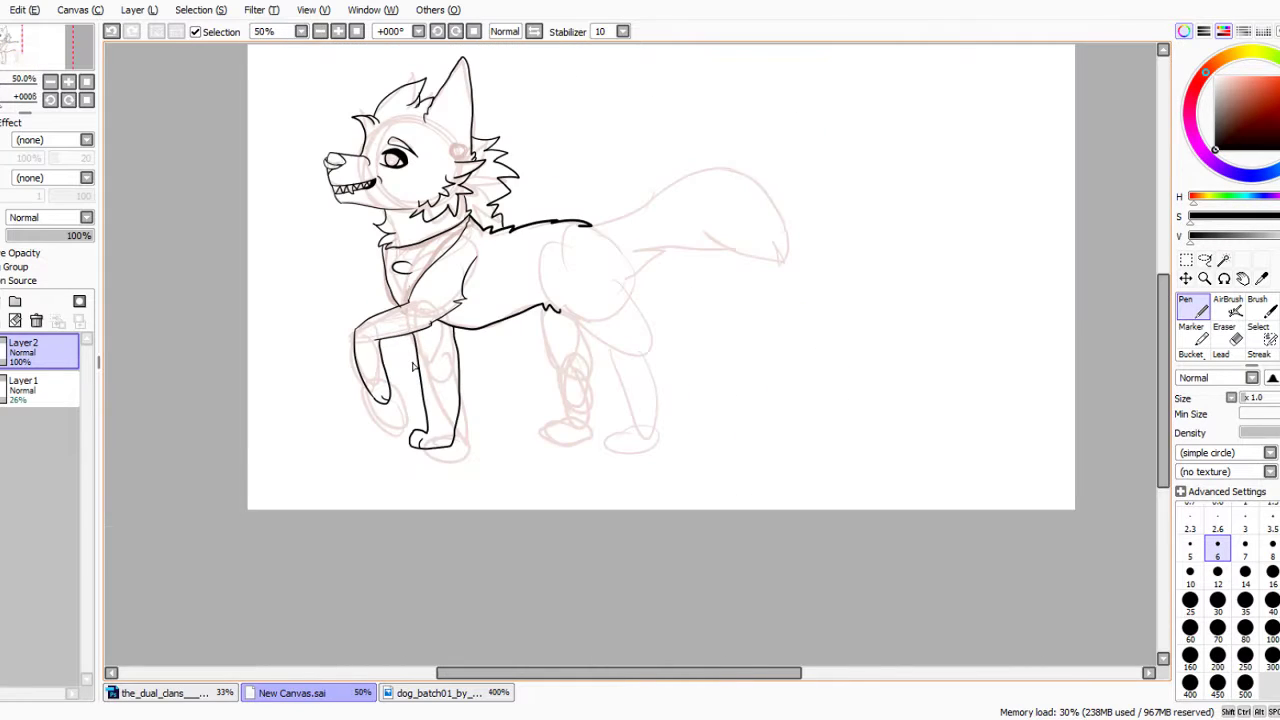
Erase the raised foreleg's lower part and re-ink it thicker, with a rounded wrist and a paw hanging down.
scroll(424, 350, "up", 3)
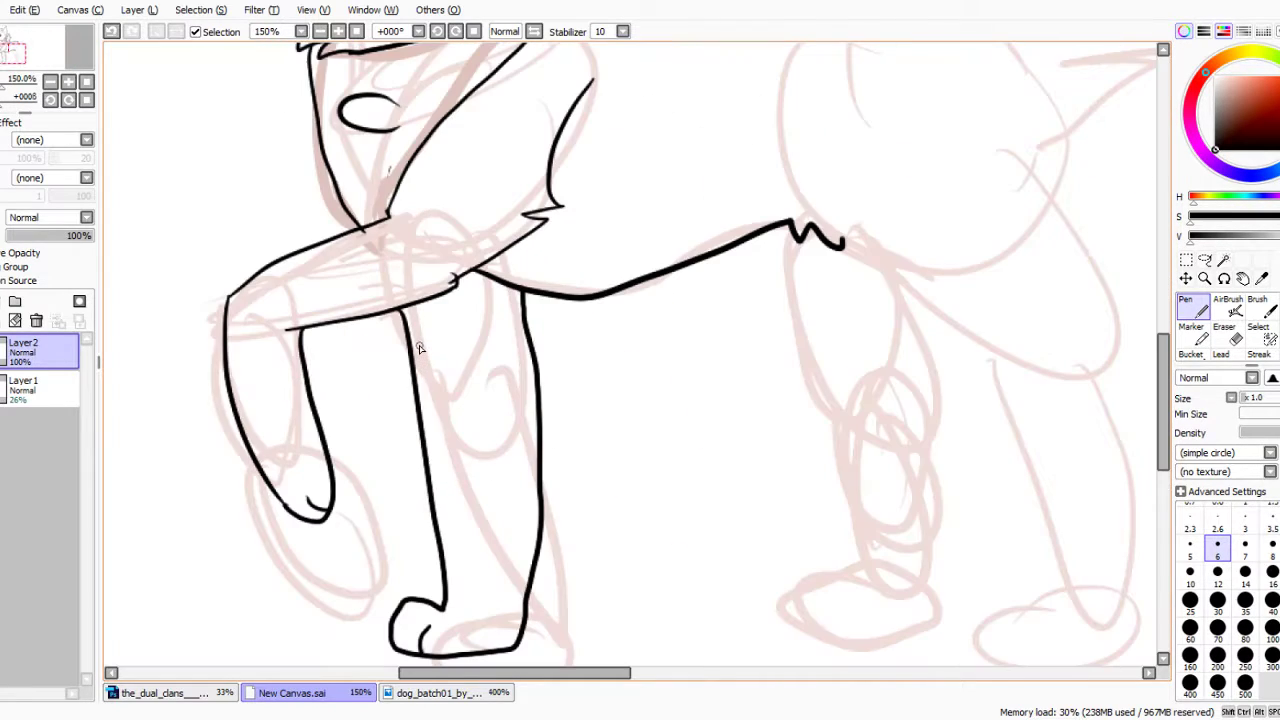
key("e")
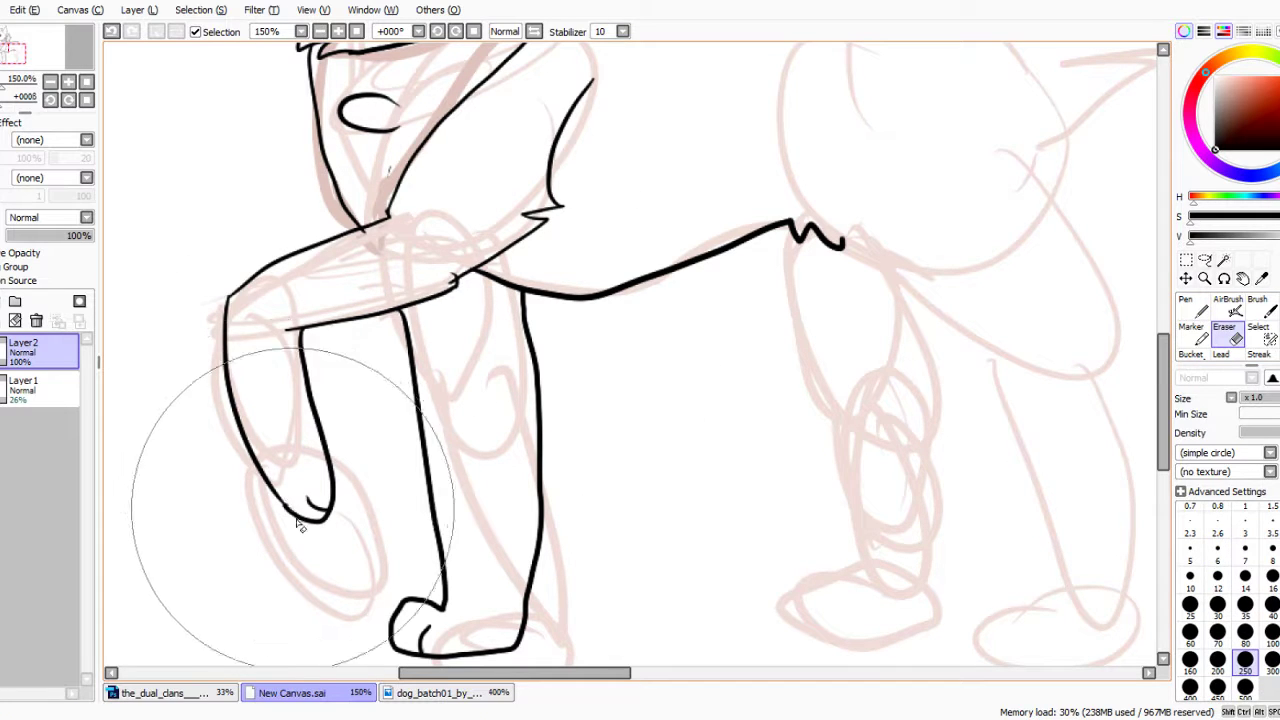
left_click_drag(297, 517, 255, 334)
left_click(1192, 307)
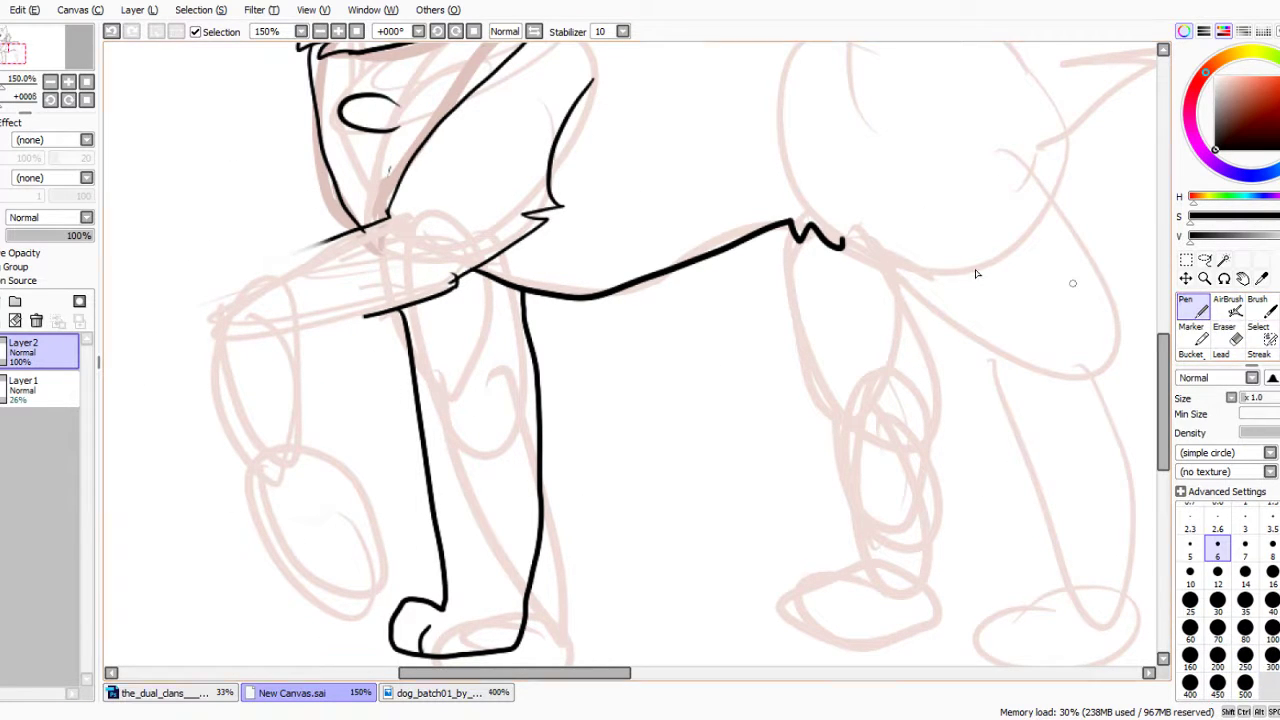
left_click_drag(340, 240, 222, 258)
left_click_drag(375, 315, 260, 335)
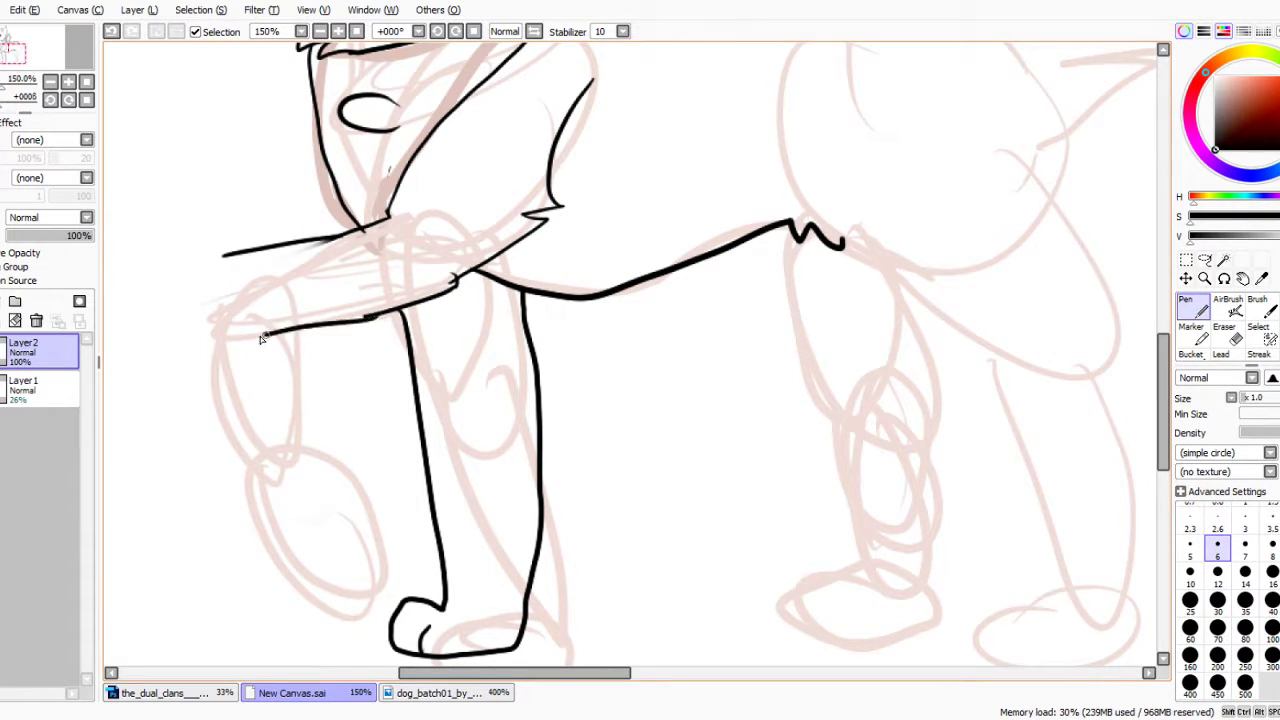
mouse_move(226, 258)
left_mouse_down()
mouse_move(193, 358)
mouse_move(256, 452)
mouse_move(295, 438)
mouse_move(268, 336)
left_mouse_up()
Ink a curved toe line on the raised paw, undoing unsatisfactory attempts and rotating the canvas temporarily for the final stroke.
mouse_move(283, 453)
left_mouse_down()
mouse_move(253, 439)
mouse_move(278, 416)
left_mouse_up()
scroll(270, 270, "down", 2)
scroll(271, 309, "up", 3)
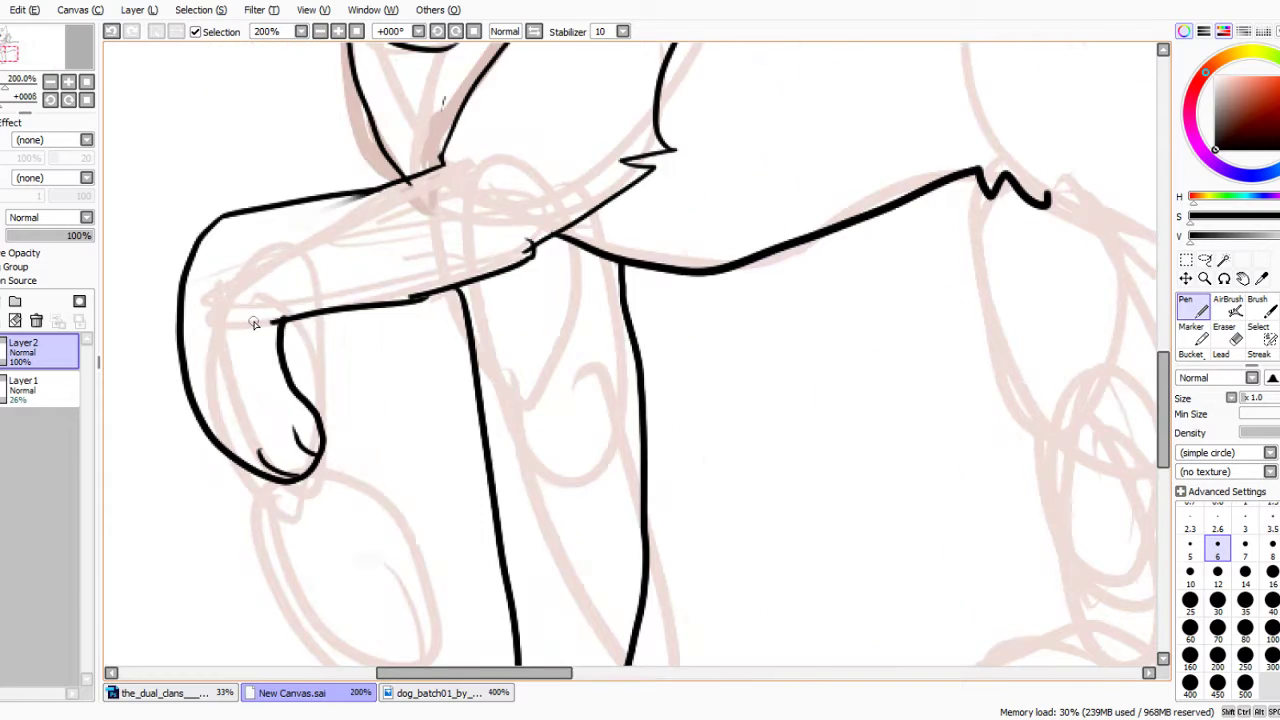
left_click(111, 32)
mouse_move(318, 456)
left_mouse_down()
mouse_move(297, 458)
mouse_move(272, 427)
left_mouse_up()
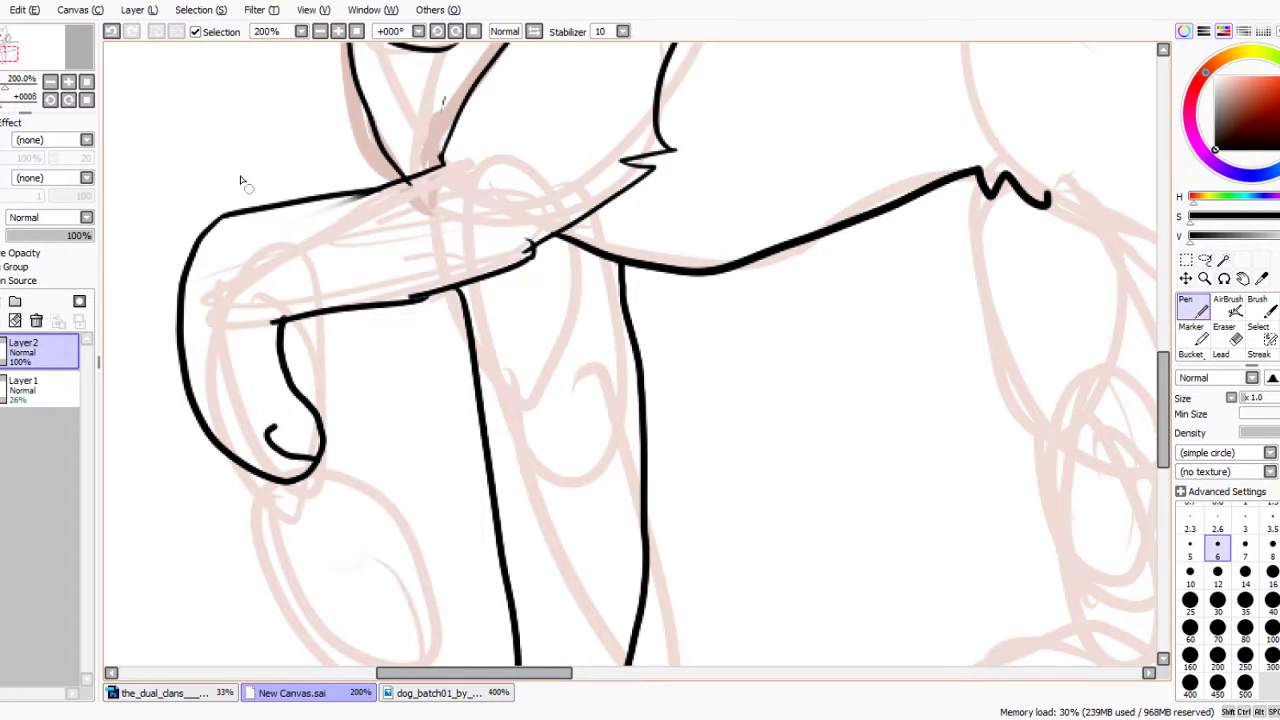
left_click(111, 32)
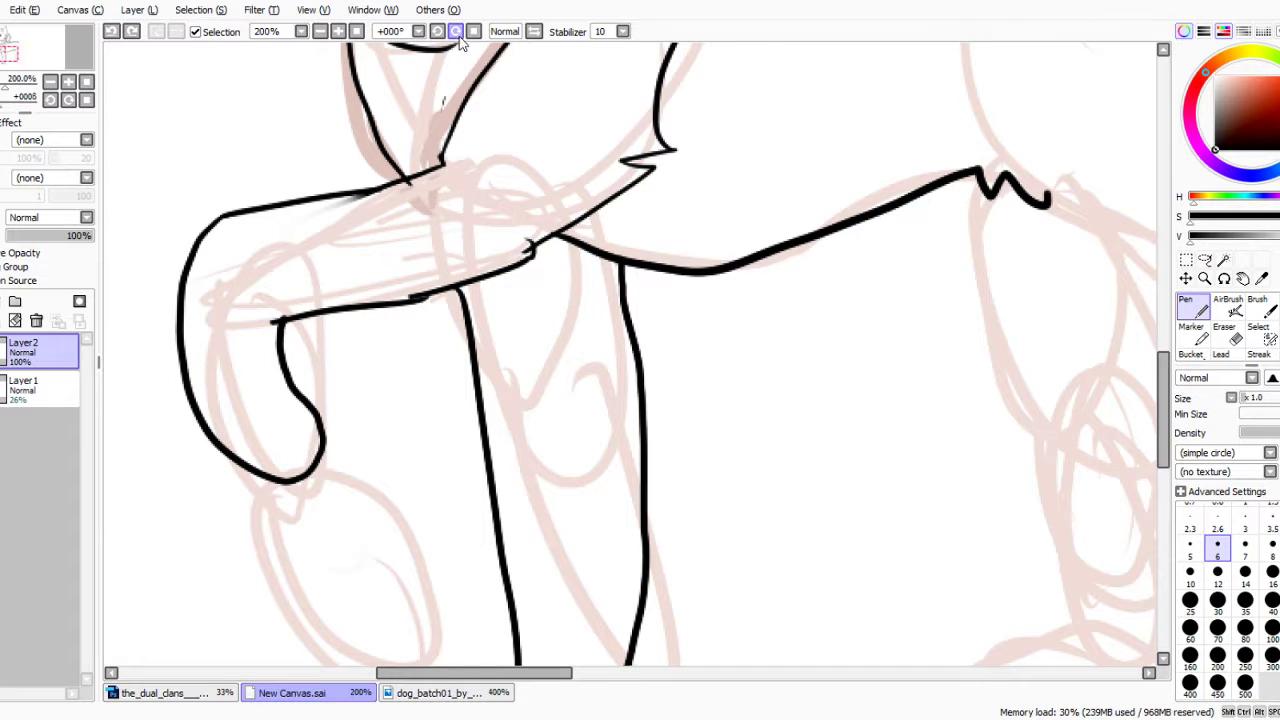
left_click(456, 31)
left_click(465, 31)
left_click_drag(327, 156, 350, 195)
left_click(474, 31)
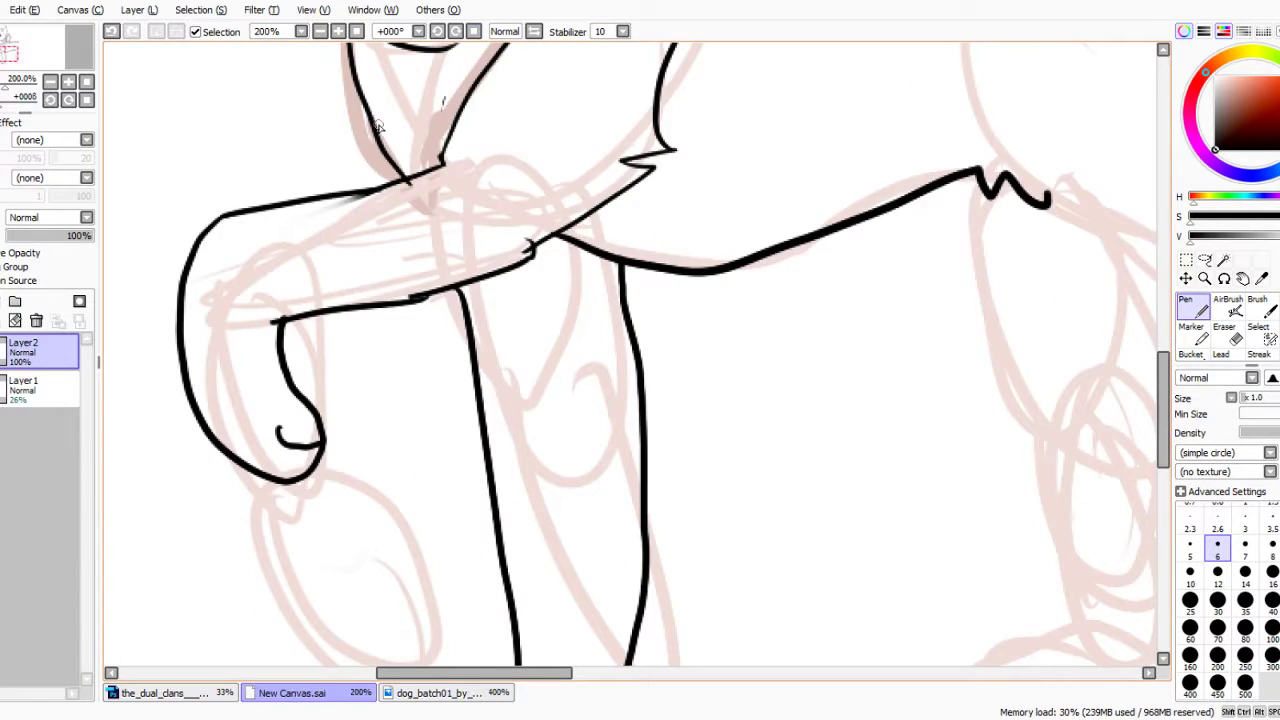
Ink two short slanted marks on the cheek beside the eye's outer corner.
scroll(385, 313, "down", 5)
scroll(383, 152, "up", 8)
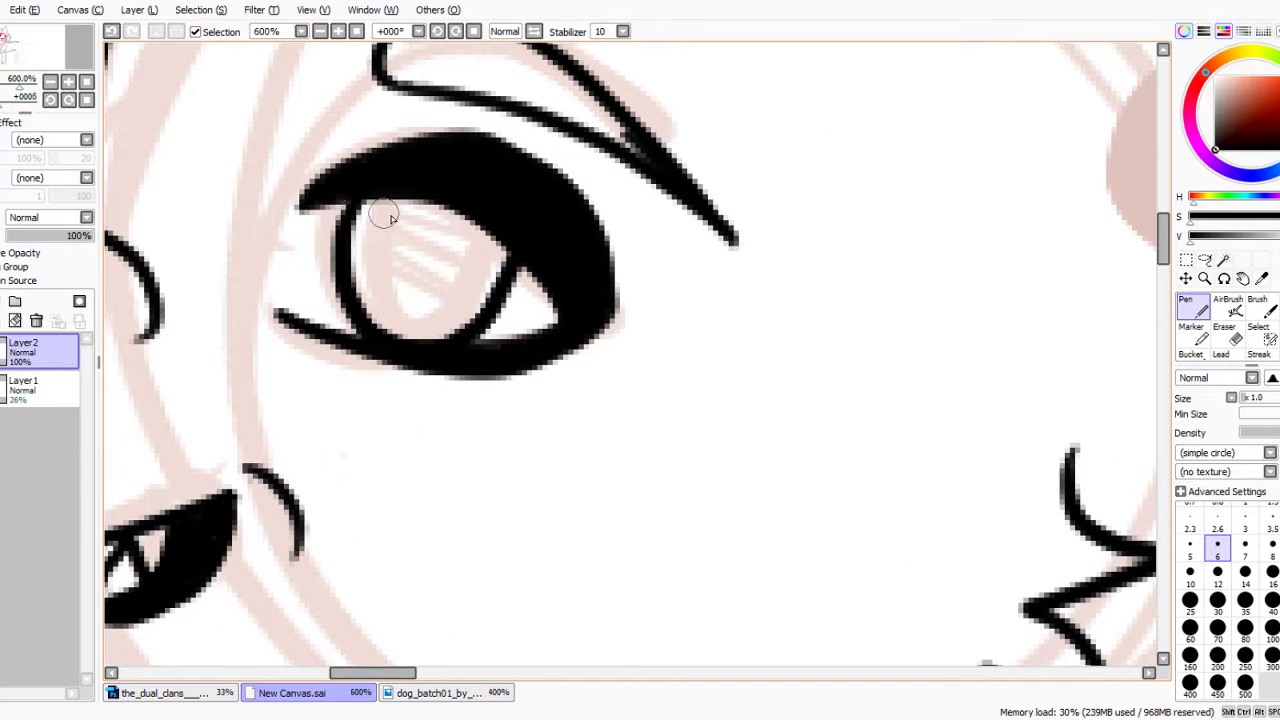
scroll(416, 206, "down", 7)
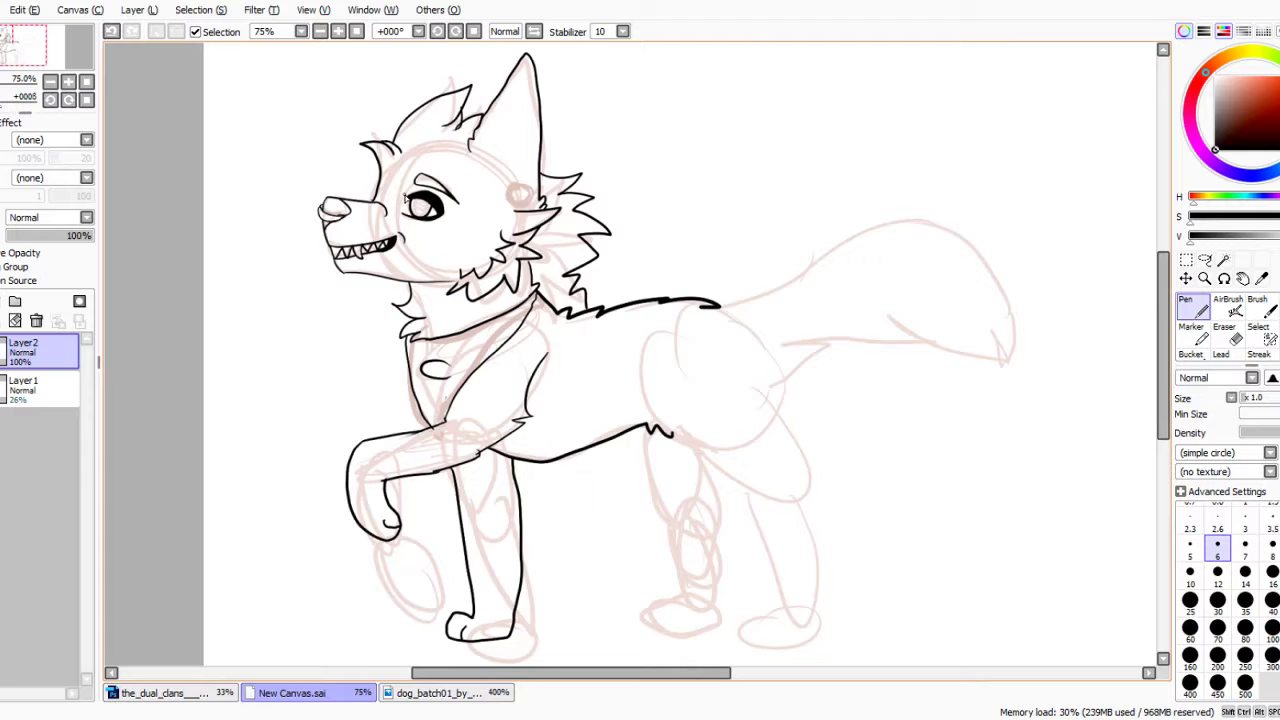
scroll(450, 196, "up", 4)
mouse_move(446, 264)
left_mouse_down()
mouse_move(421, 292)
mouse_move(452, 300)
left_mouse_up()
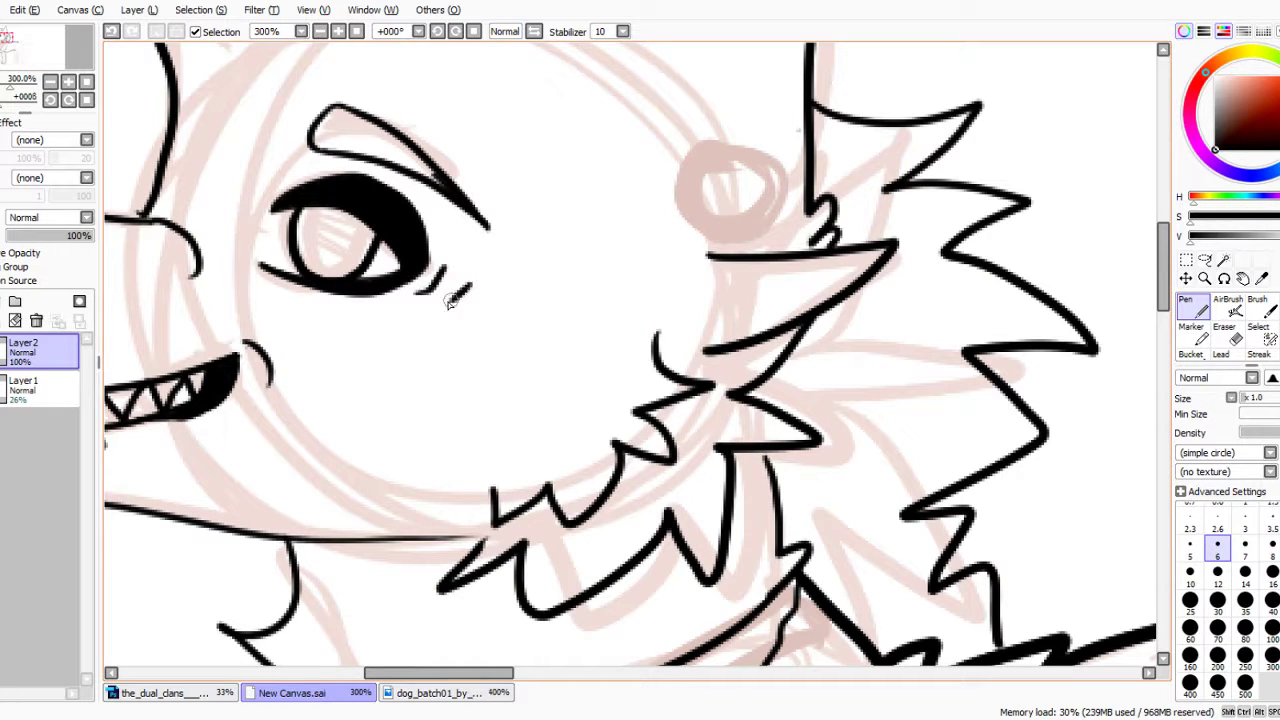
scroll(444, 200, "down", 5)
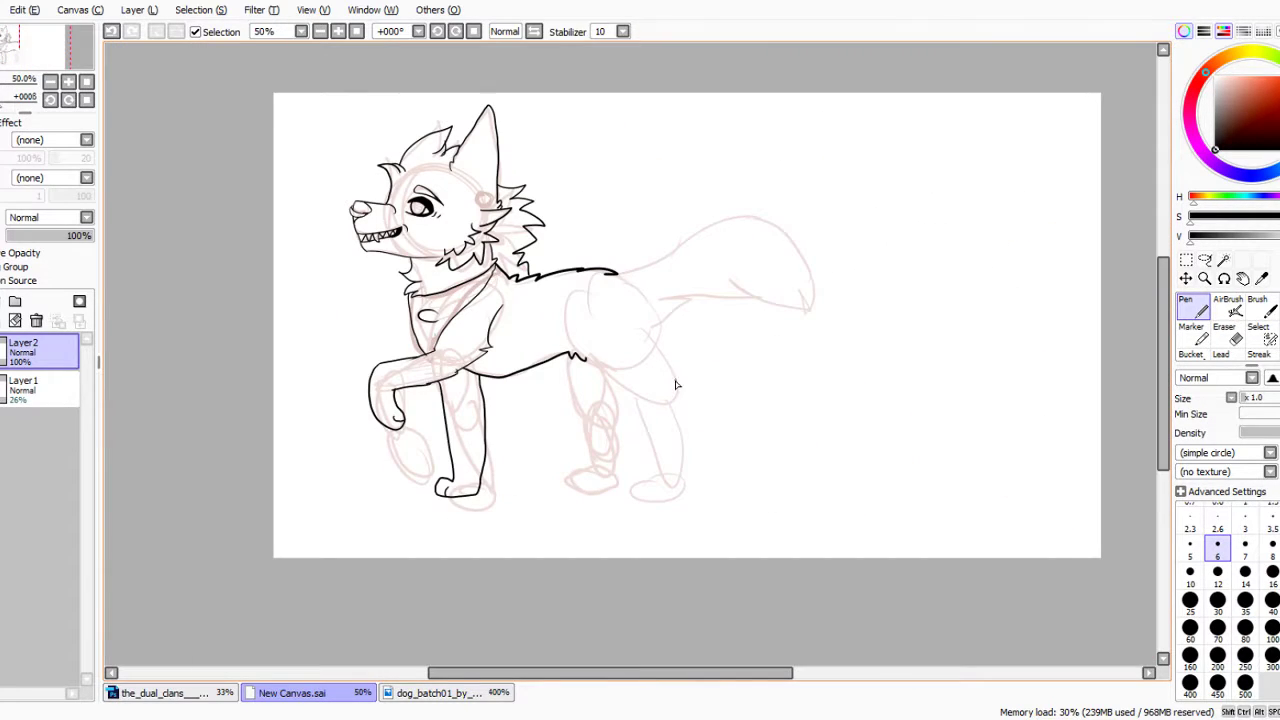
Ink the near hind leg from the thigh to the paw with a toe line, and add fur tufts at the rump.
scroll(676, 378, "up", 3)
mouse_move(362, 204)
left_mouse_down()
mouse_move(468, 356)
mouse_move(628, 450)
left_mouse_up()
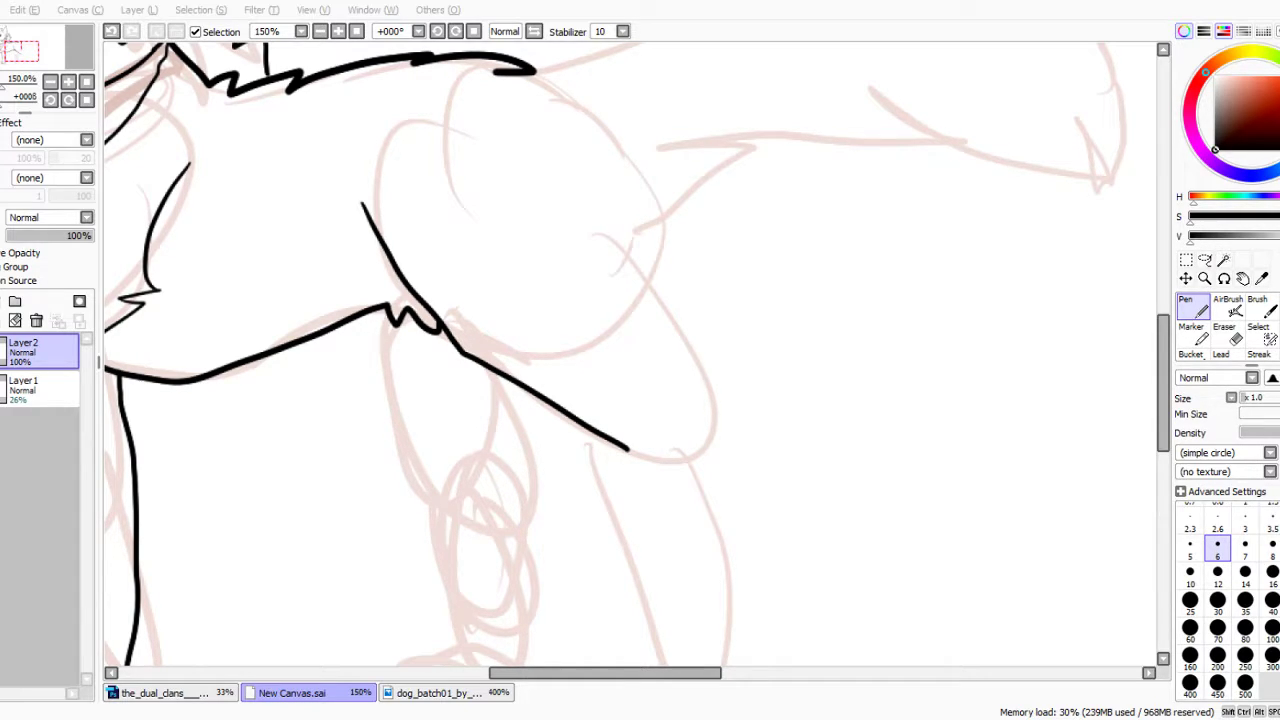
scroll(609, 286, "down", 3)
scroll(601, 325, "up", 2)
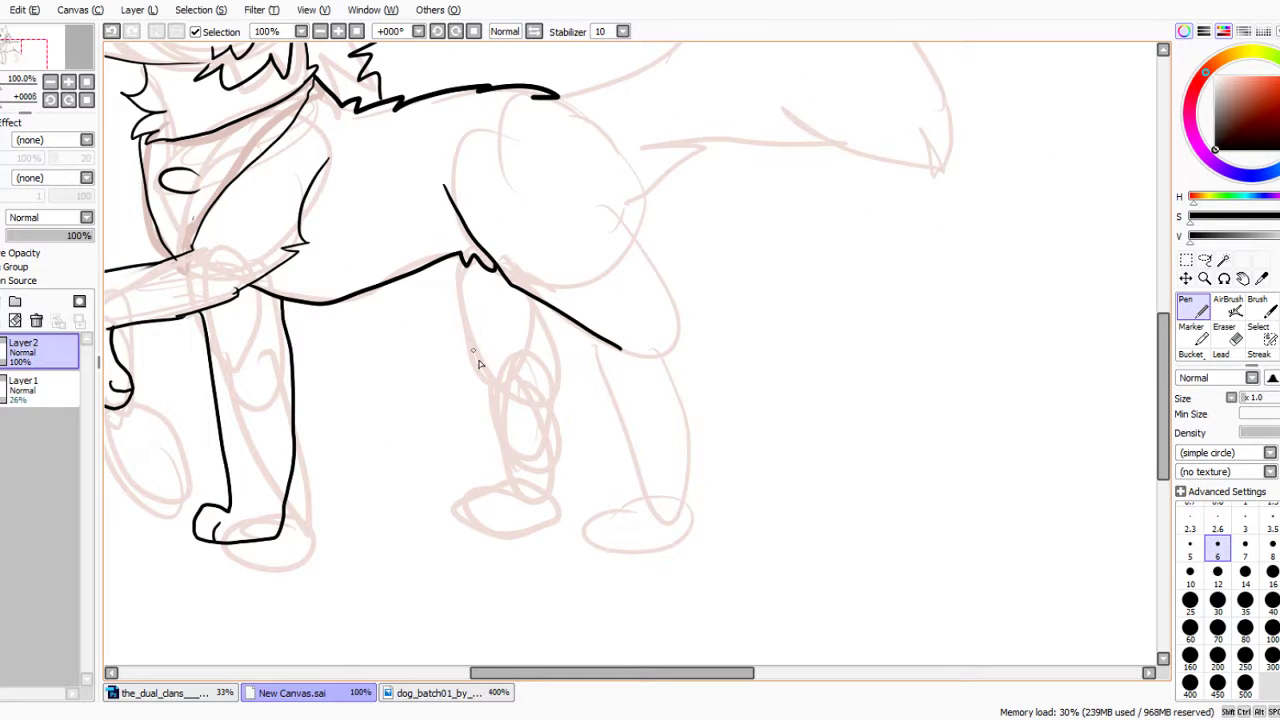
mouse_move(590, 334)
left_mouse_down()
mouse_move(636, 500)
mouse_move(592, 504)
mouse_move(581, 525)
mouse_move(654, 531)
mouse_move(681, 493)
mouse_move(690, 382)
mouse_move(678, 316)
mouse_move(576, 126)
left_mouse_up()
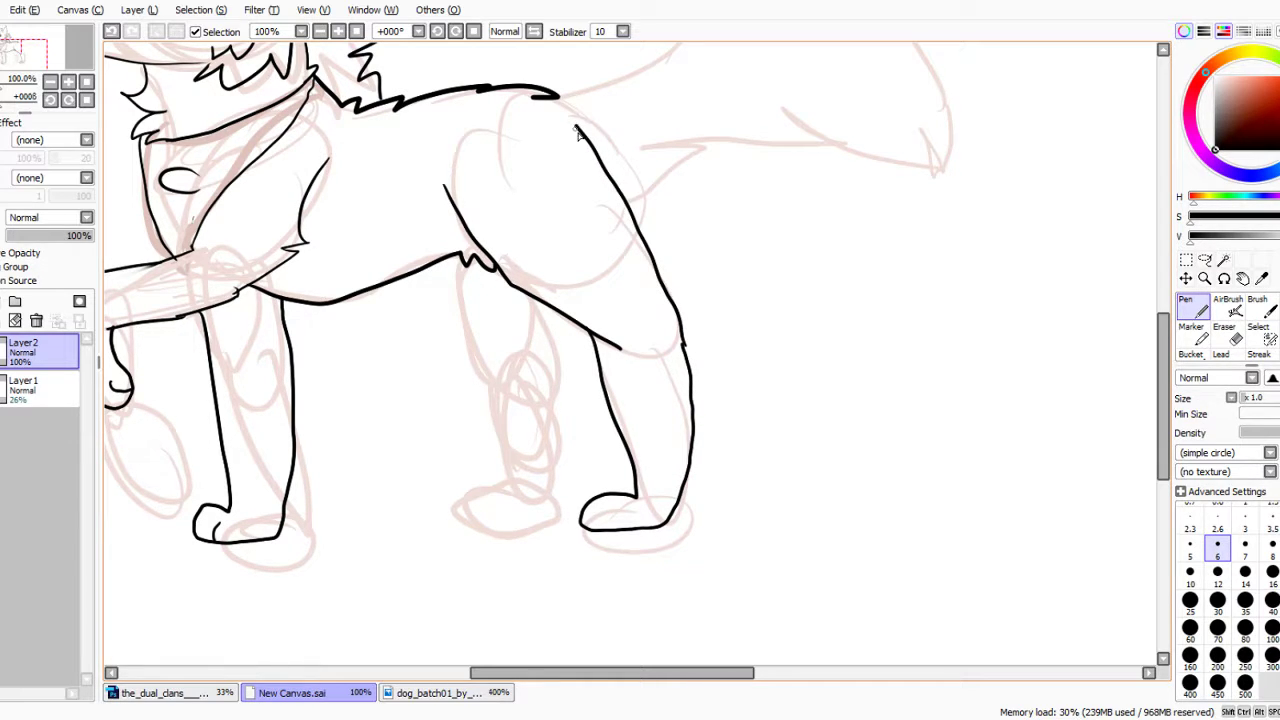
left_click_drag(611, 514, 607, 528)
mouse_move(553, 101)
left_mouse_down()
mouse_move(596, 117)
mouse_move(577, 119)
left_mouse_up()
scroll(541, 80, "down", 4)
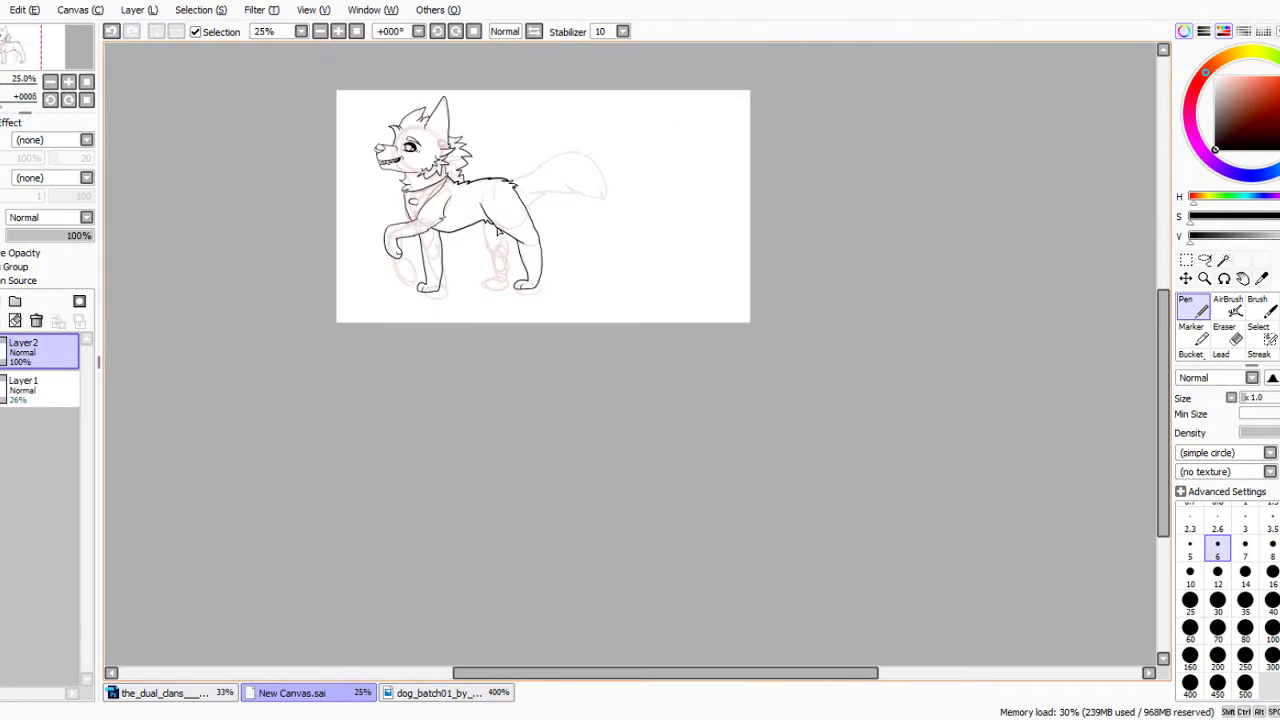
Ink the far hind leg from the belly tufts down to its paw, with a short toe line.
scroll(489, 240, "up", 4)
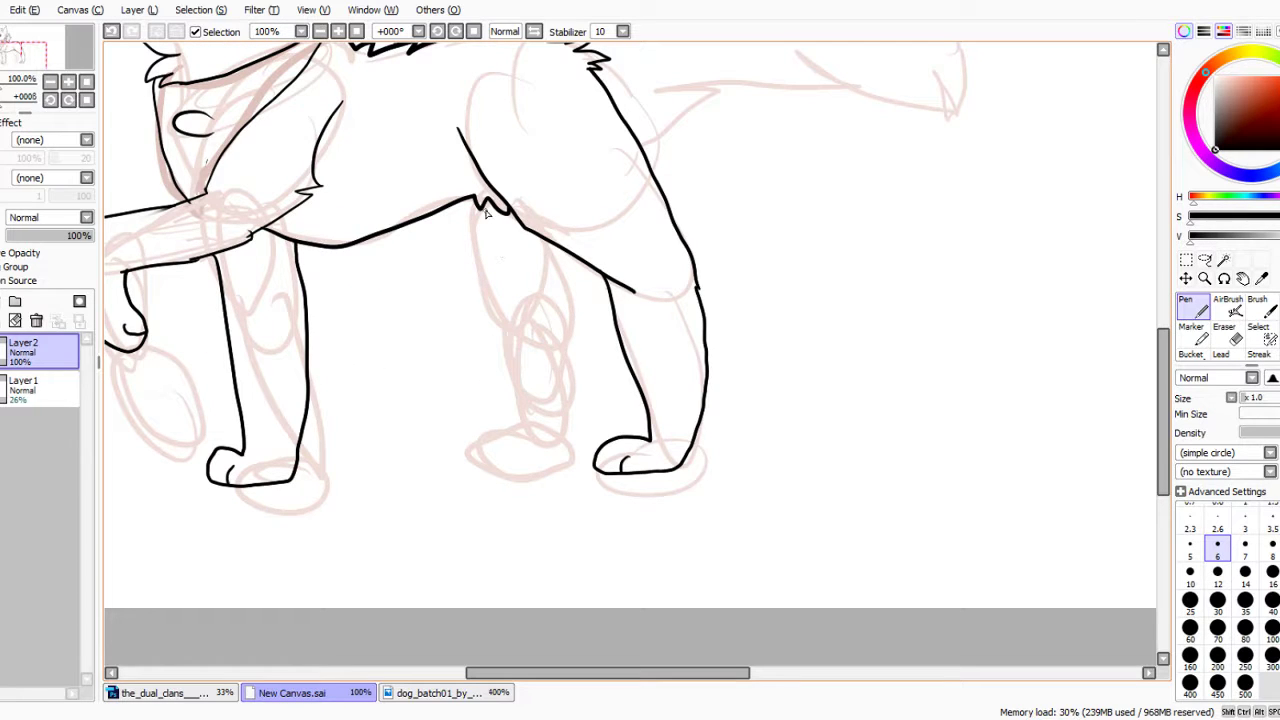
mouse_move(470, 200)
left_mouse_down()
mouse_move(503, 360)
mouse_move(495, 436)
mouse_move(460, 437)
mouse_move(462, 454)
mouse_move(533, 458)
mouse_move(570, 252)
left_mouse_up()
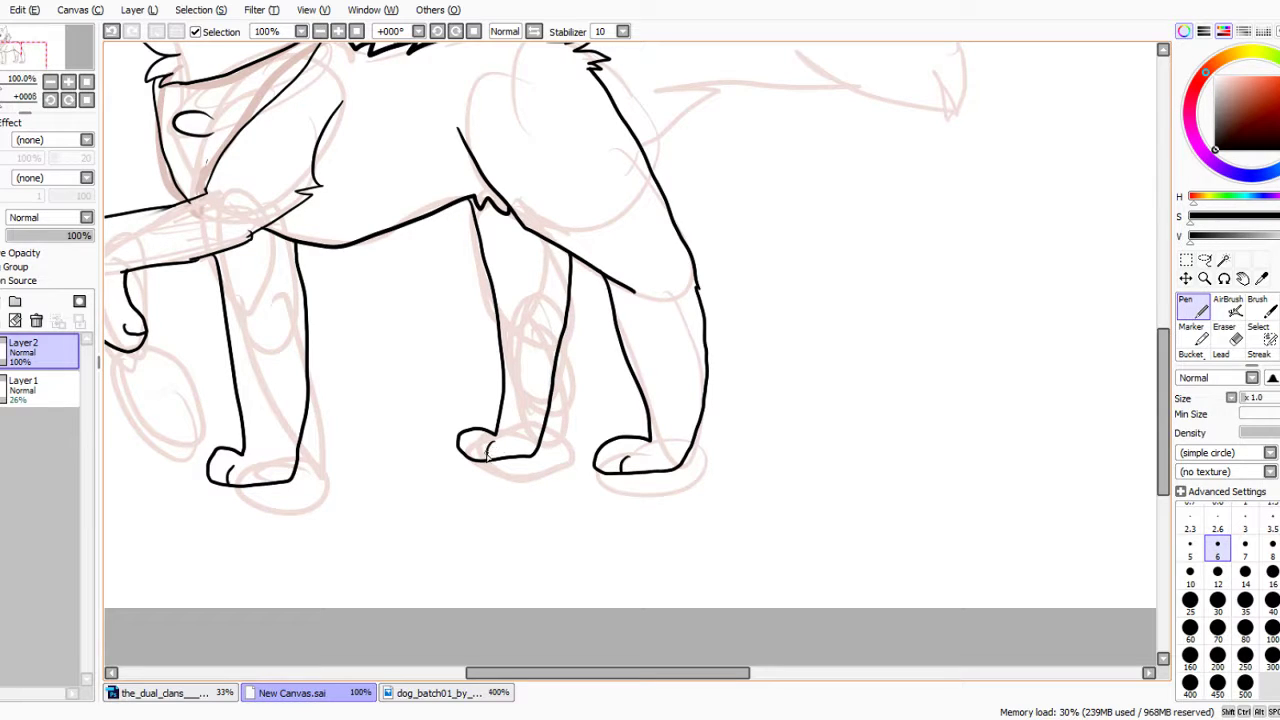
scroll(467, 350, "down", 2)
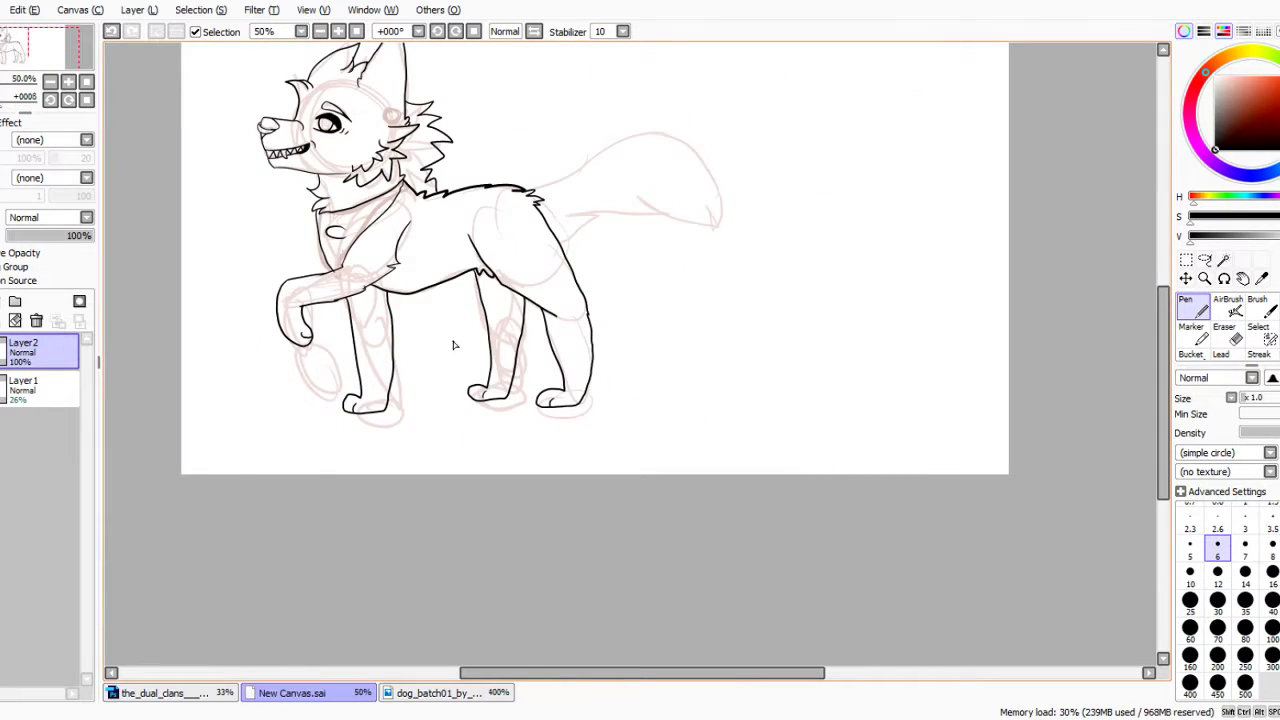
Ink a jagged fur line across the flank between the elbow and the thigh.
scroll(453, 345, "down", 1)
scroll(424, 277, "up", 4)
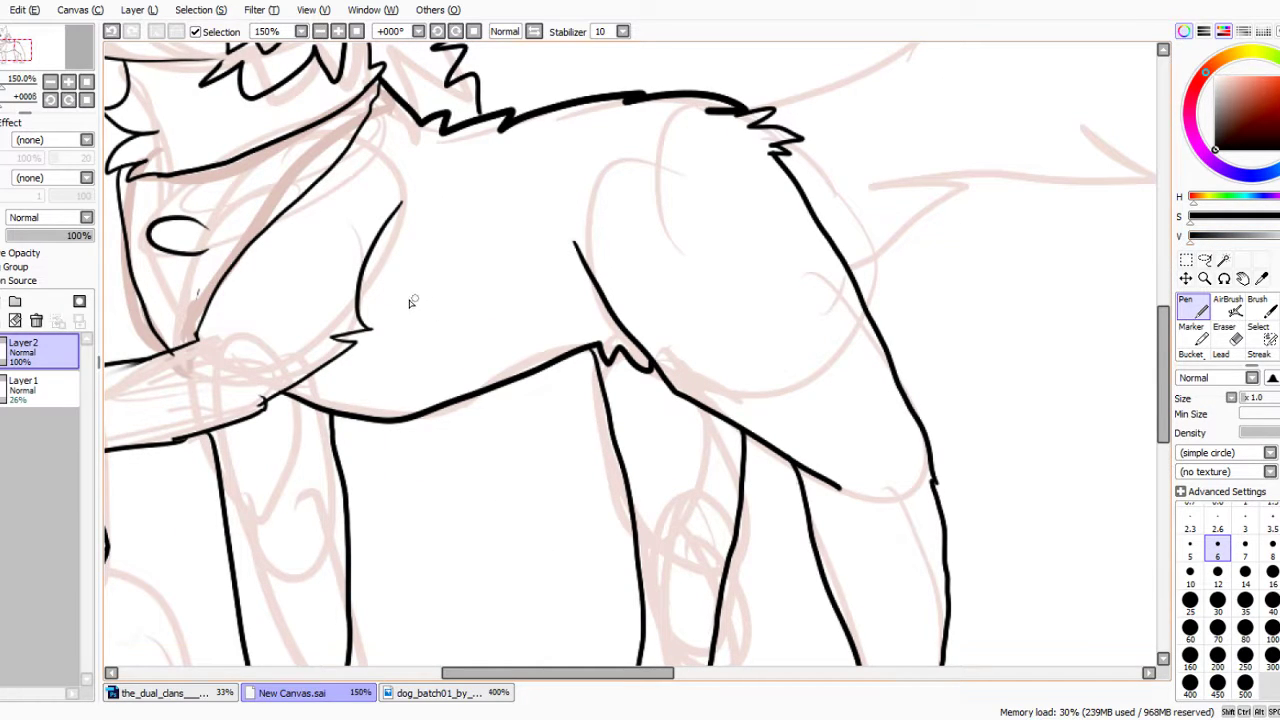
mouse_move(385, 300)
left_mouse_down()
mouse_move(431, 265)
mouse_move(443, 282)
mouse_move(490, 283)
mouse_move(532, 313)
left_mouse_up()
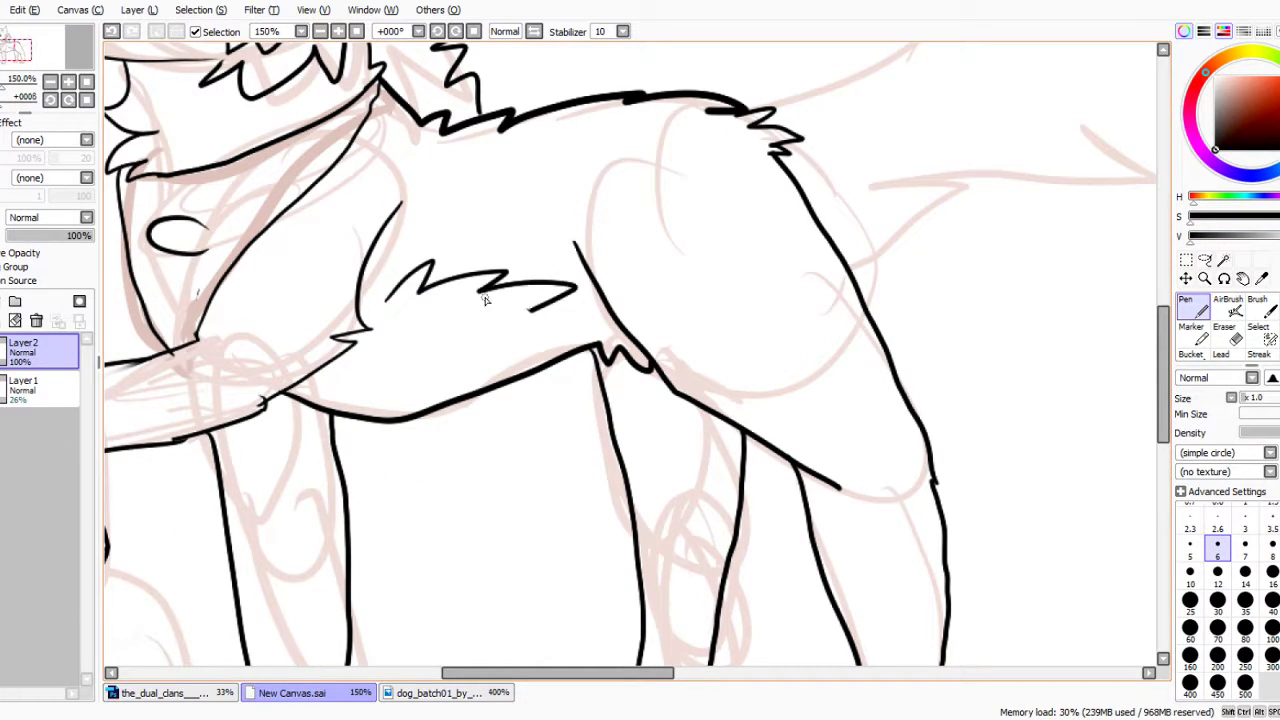
scroll(486, 292, "down", 3)
scroll(588, 268, "up", 2)
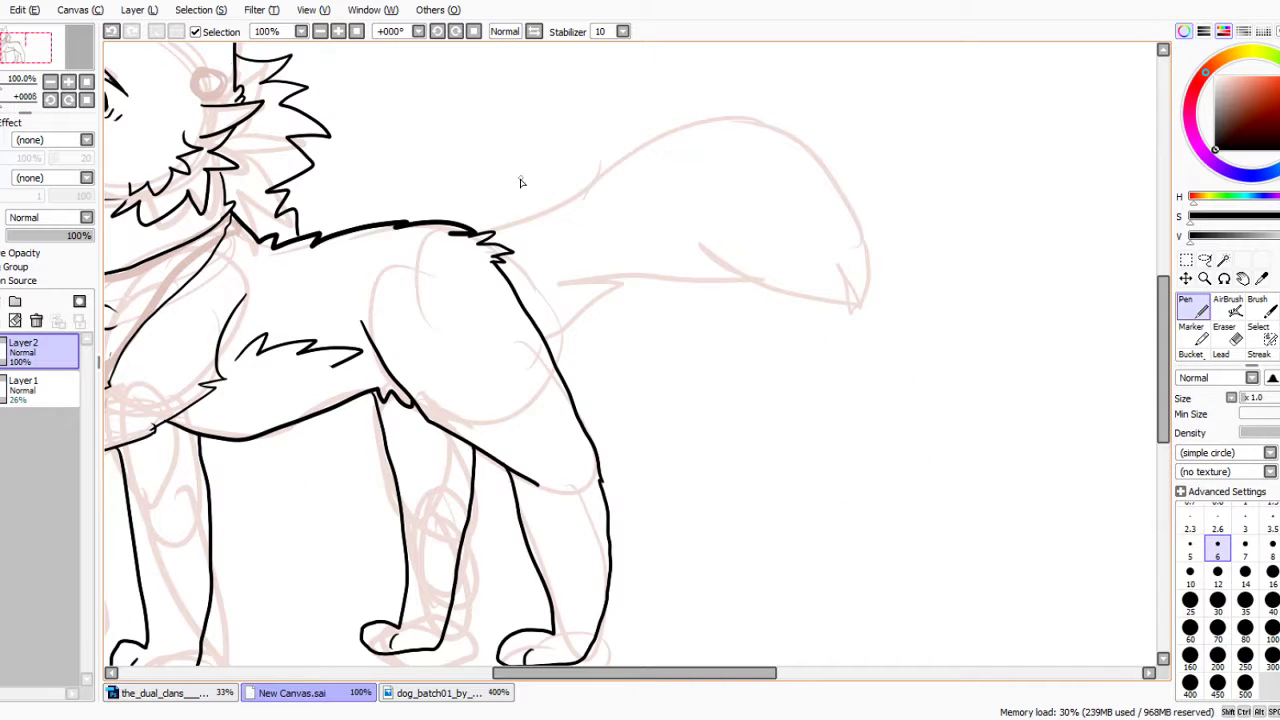
Ink the tail's upper outline from the rump around to the pointed tip, with jagged fur tufts along it.
mouse_move(468, 232)
left_mouse_down()
mouse_move(708, 129)
mouse_move(891, 209)
mouse_move(890, 297)
mouse_move(790, 265)
left_mouse_up()
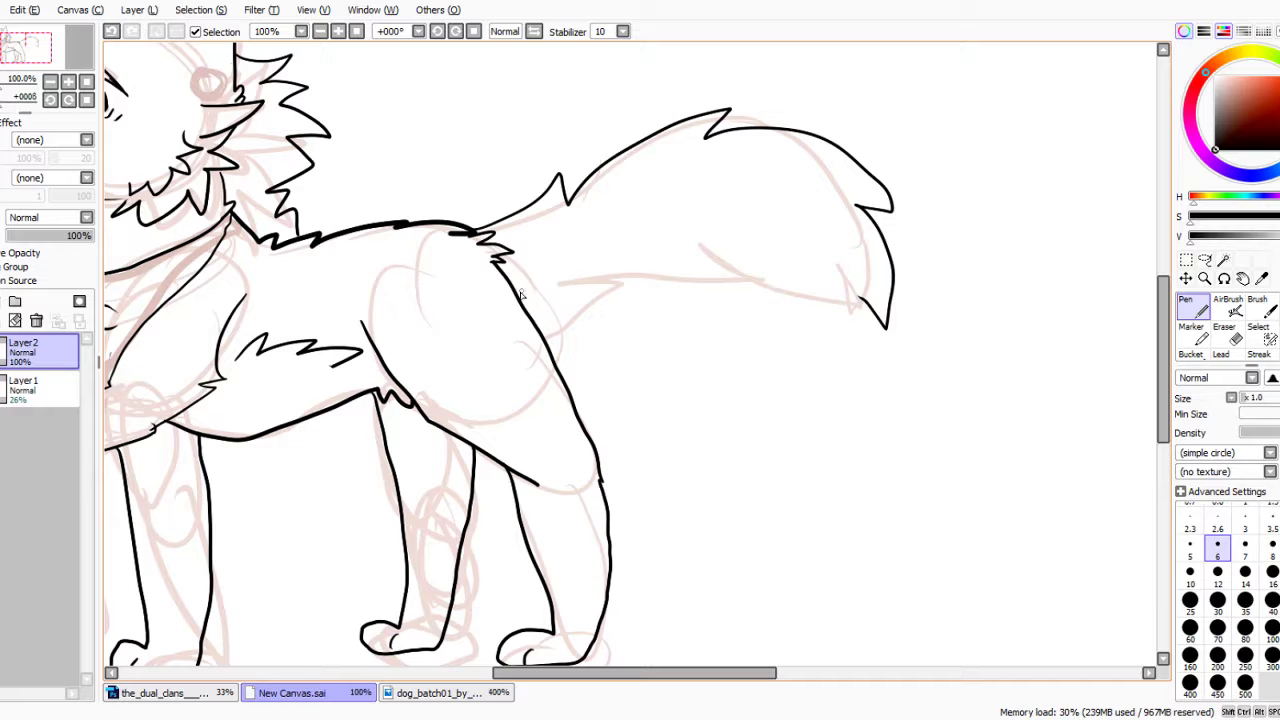
mouse_move(520, 293)
left_mouse_down()
mouse_move(611, 259)
mouse_move(758, 252)
mouse_move(758, 306)
mouse_move(790, 296)
mouse_move(795, 320)
mouse_move(840, 355)
mouse_move(844, 332)
mouse_move(891, 352)
mouse_move(869, 310)
mouse_move(788, 296)
mouse_move(735, 260)
mouse_move(778, 296)
mouse_move(607, 271)
mouse_move(647, 296)
mouse_move(576, 319)
mouse_move(606, 322)
mouse_move(550, 350)
left_mouse_up()
key("ctrl+z")
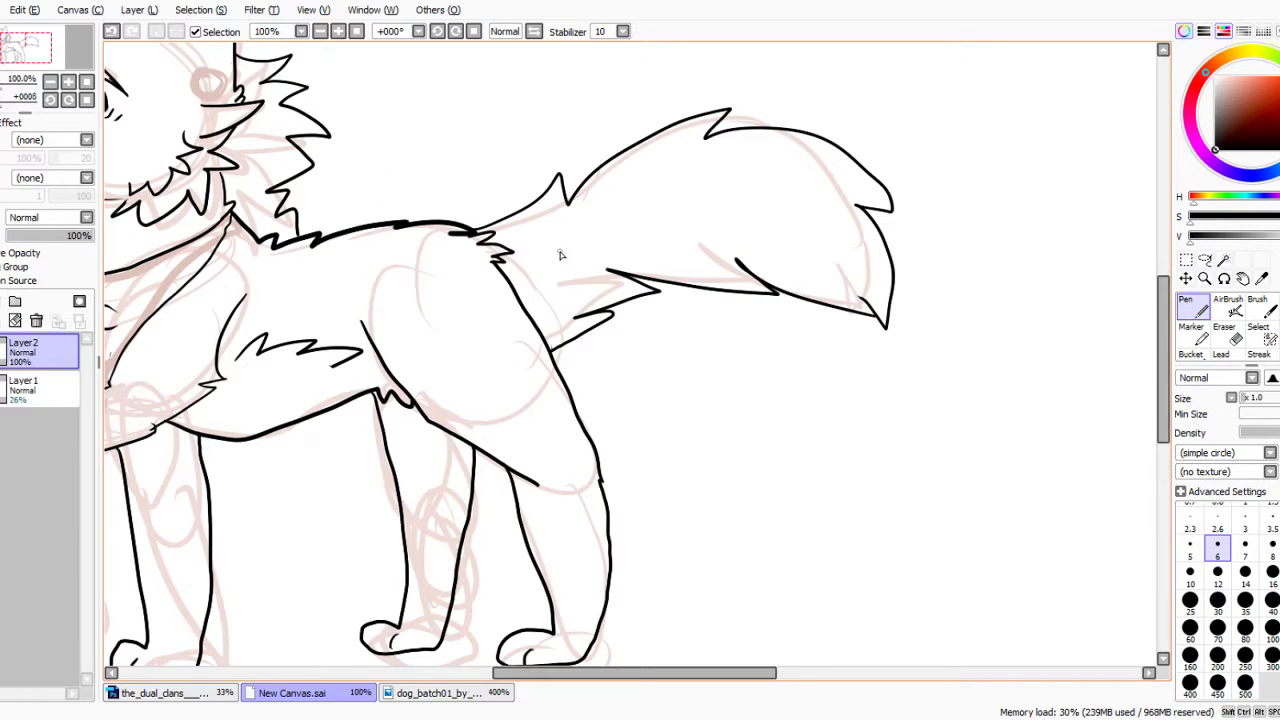
scroll(577, 244, "down", 3)
scroll(602, 265, "up", 3)
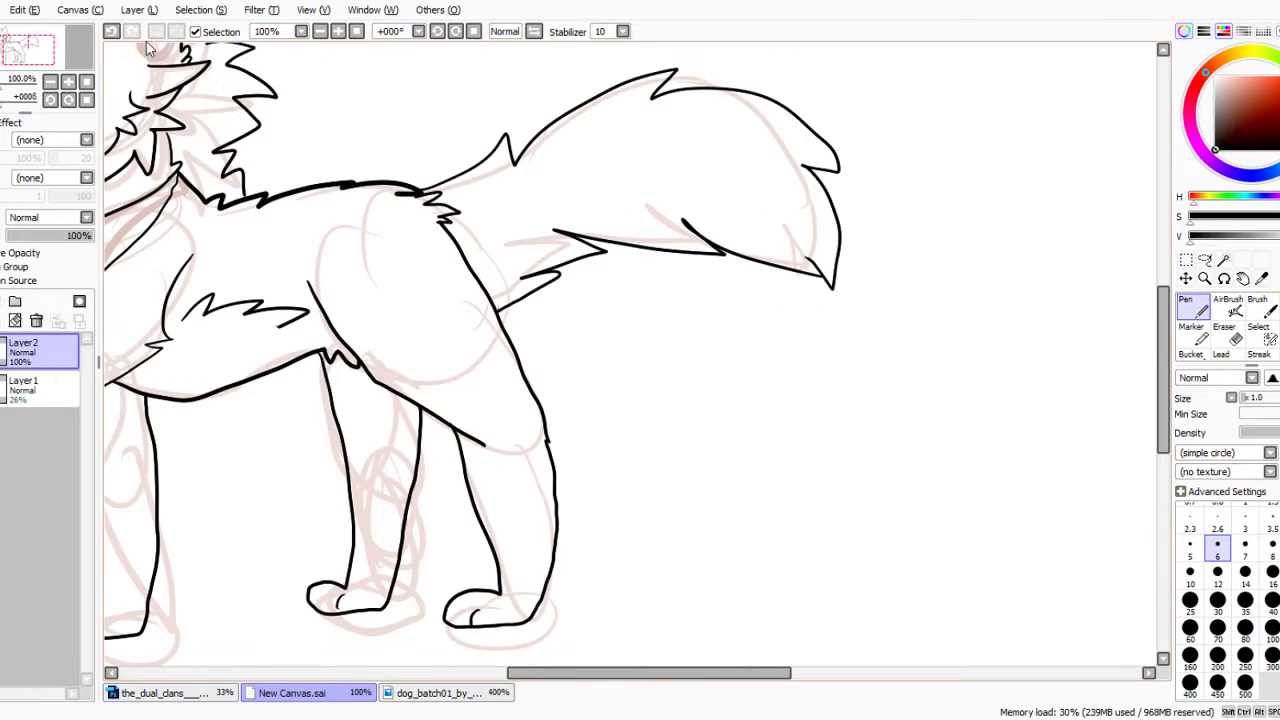
left_click(111, 31)
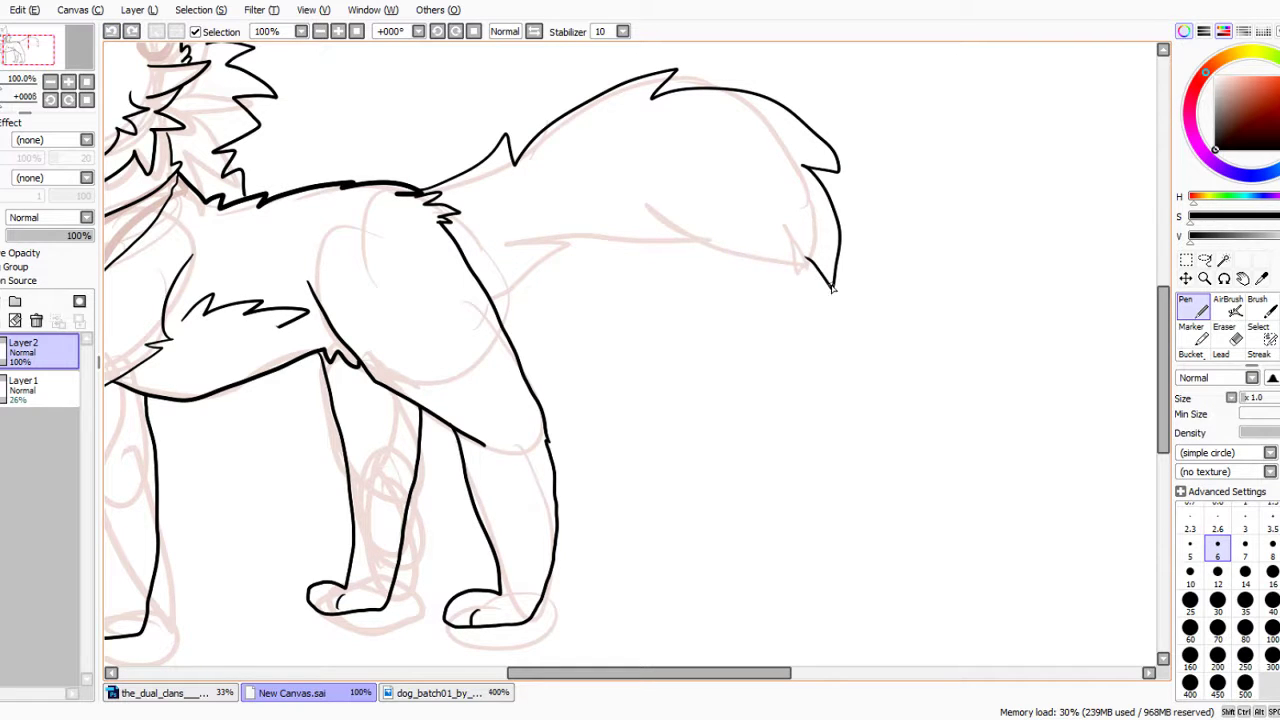
Ink the tail's underside from the tip back to the rump, with jagged fur tufts along the edge.
mouse_move(832, 288)
left_mouse_down()
mouse_move(733, 263)
mouse_move(644, 215)
mouse_move(665, 237)
mouse_move(526, 232)
mouse_move(535, 248)
mouse_move(490, 263)
left_mouse_up()
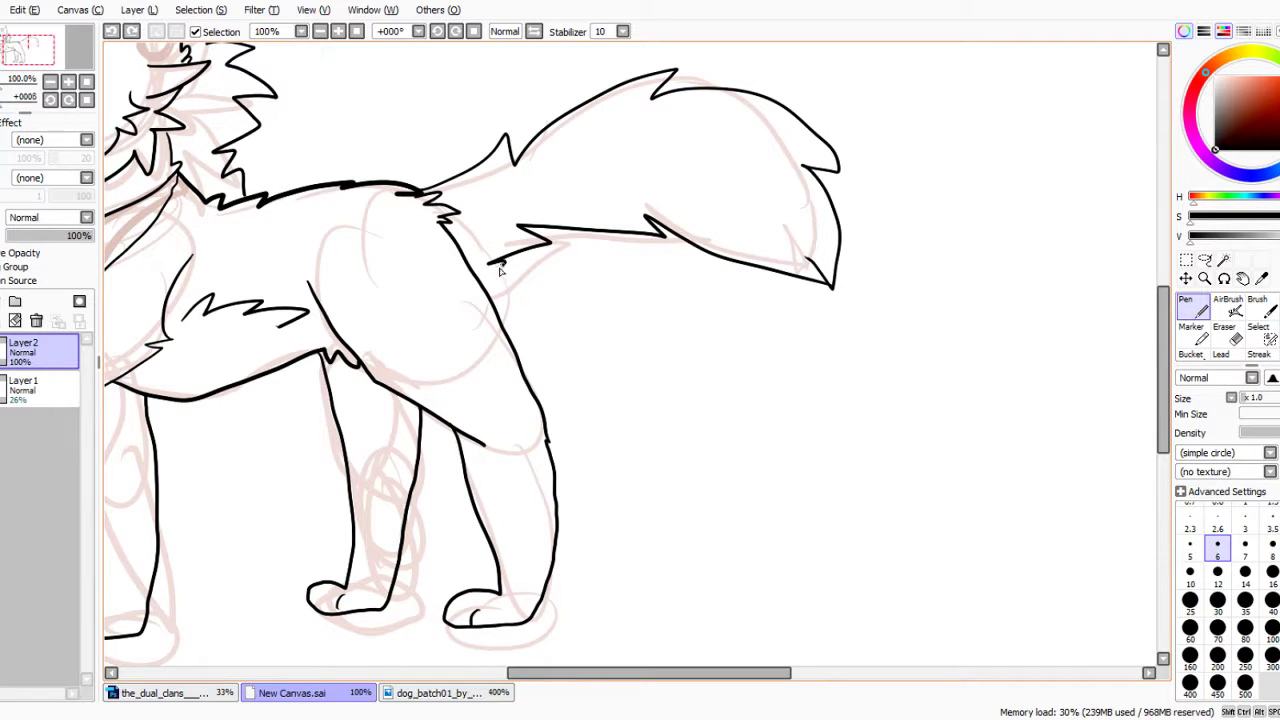
scroll(497, 209, "down", 3)
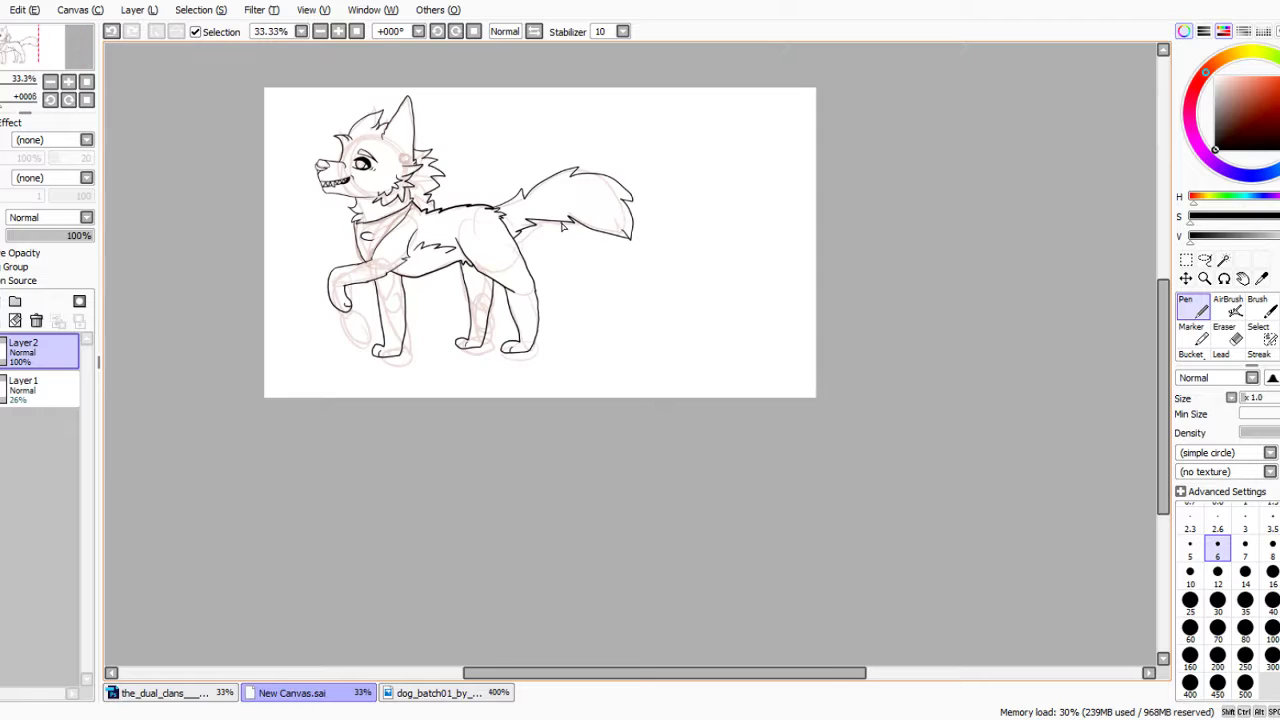
scroll(350, 150, "up", 2)
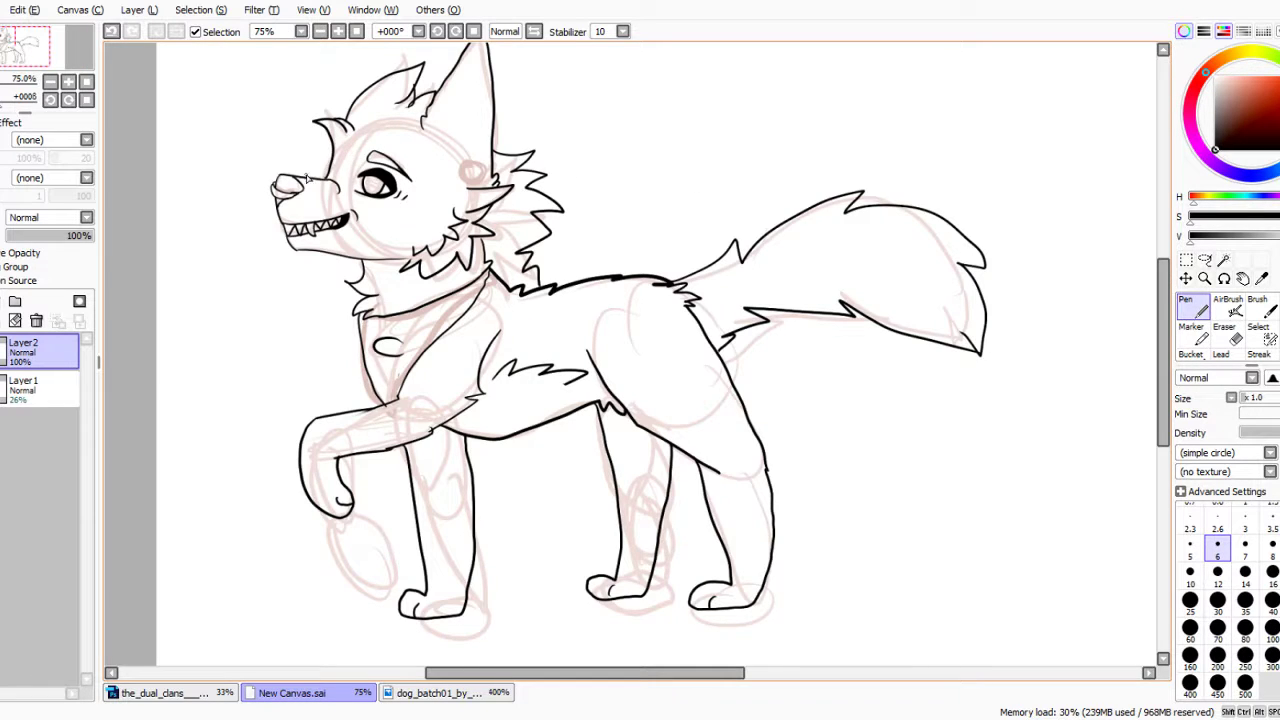
scroll(307, 179, "down", 2)
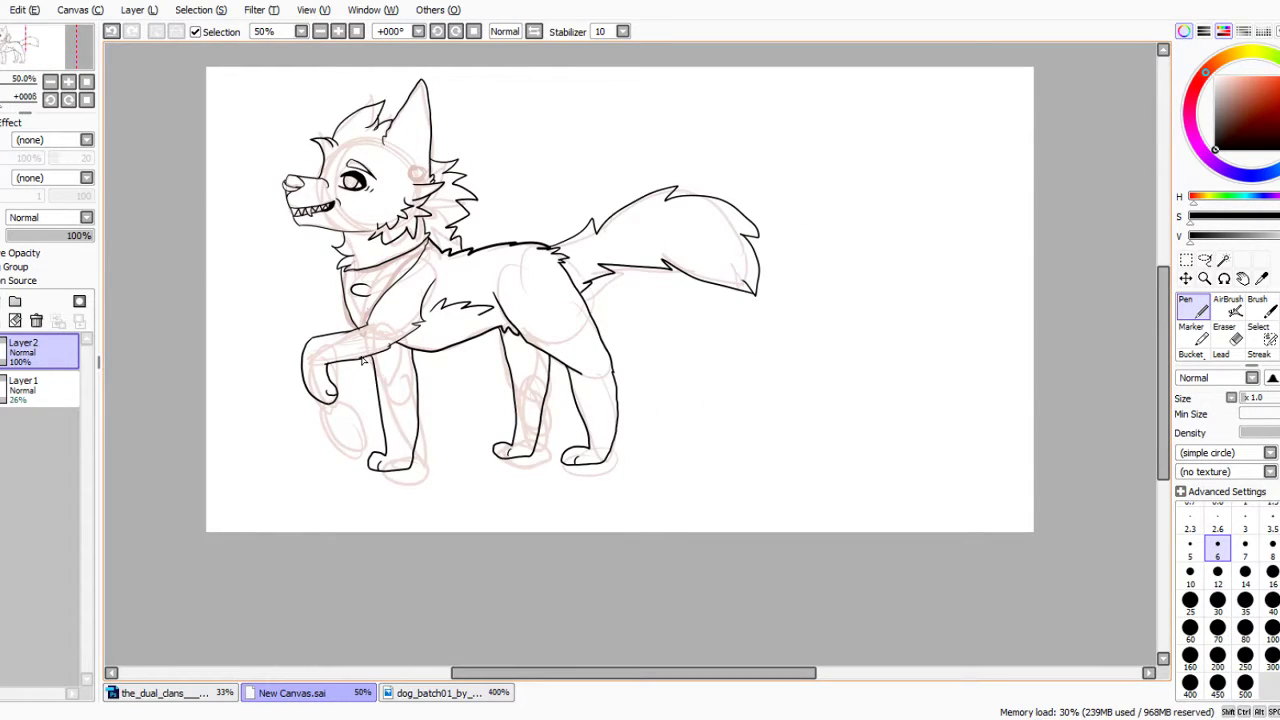
Ink the round shape at the base of the ear and add two short curved marks beside its lower edge.
scroll(363, 362, "up", 3)
scroll(331, 360, "down", 5)
scroll(370, 219, "up", 4)
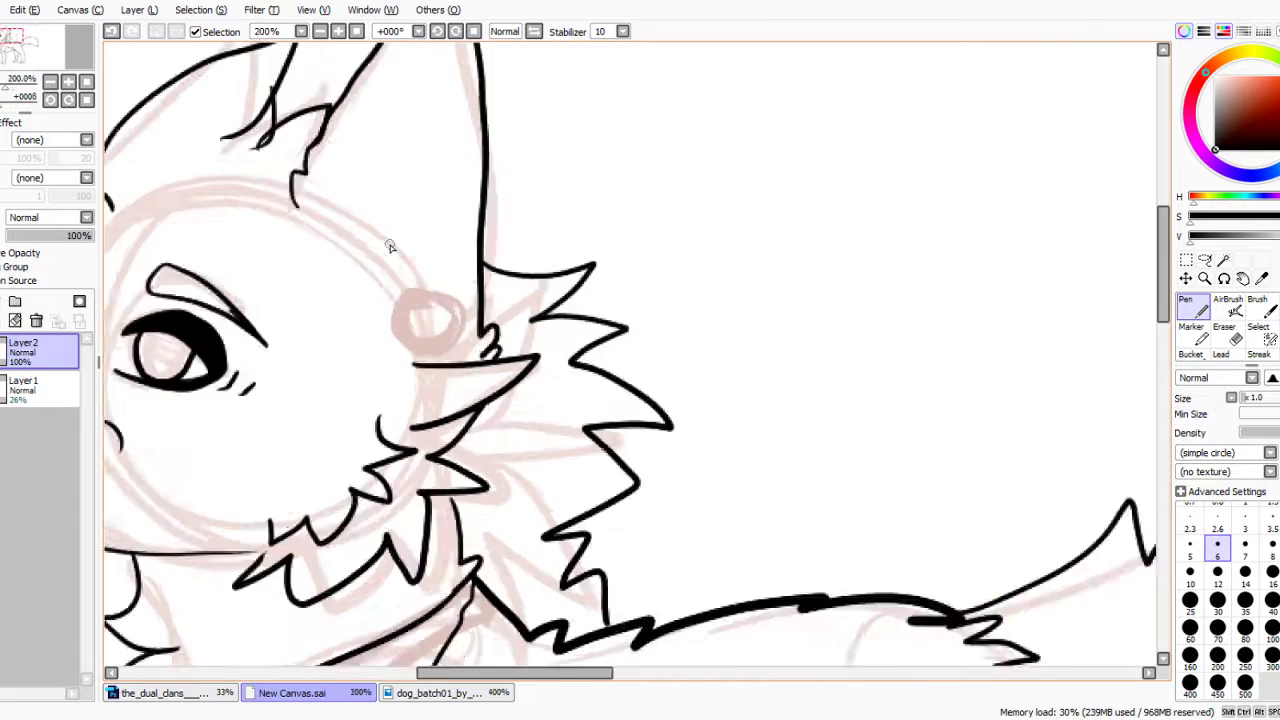
scroll(390, 247, "up", 1)
mouse_move(463, 302)
left_mouse_down()
mouse_move(412, 303)
mouse_move(383, 361)
mouse_move(430, 425)
left_mouse_up()
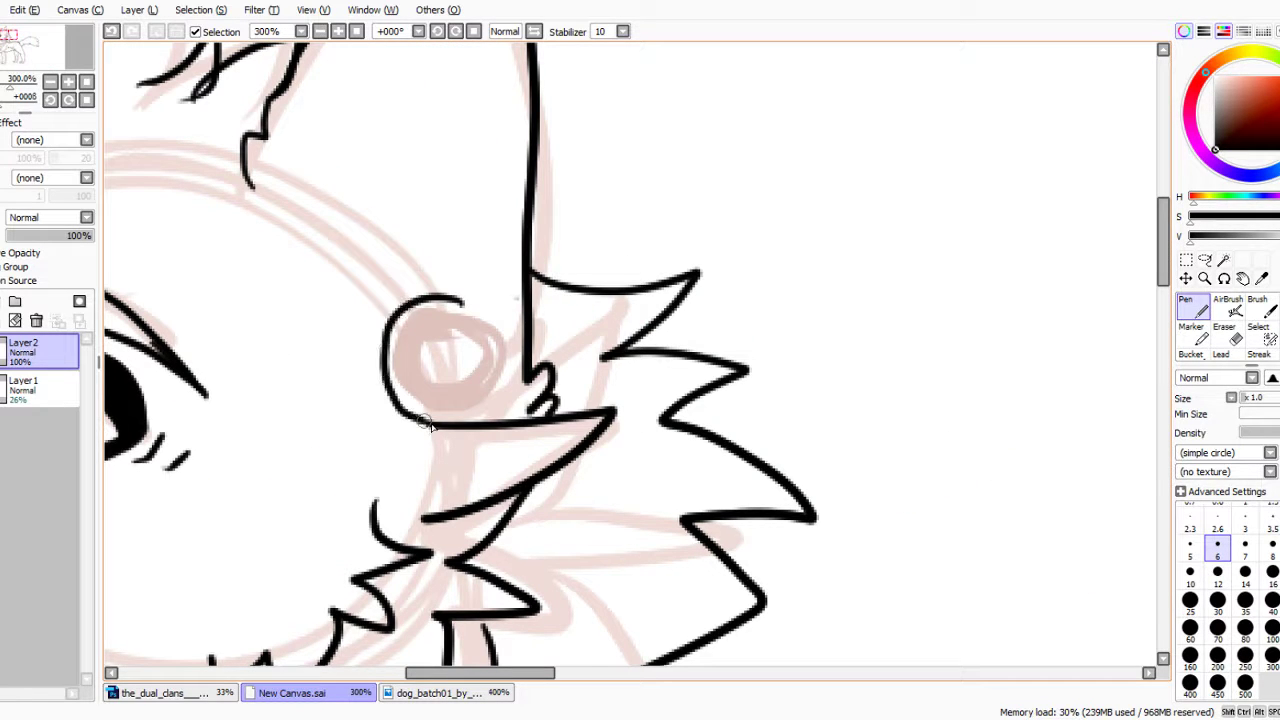
mouse_move(465, 300)
left_mouse_down()
mouse_move(517, 334)
mouse_move(463, 423)
left_mouse_up()
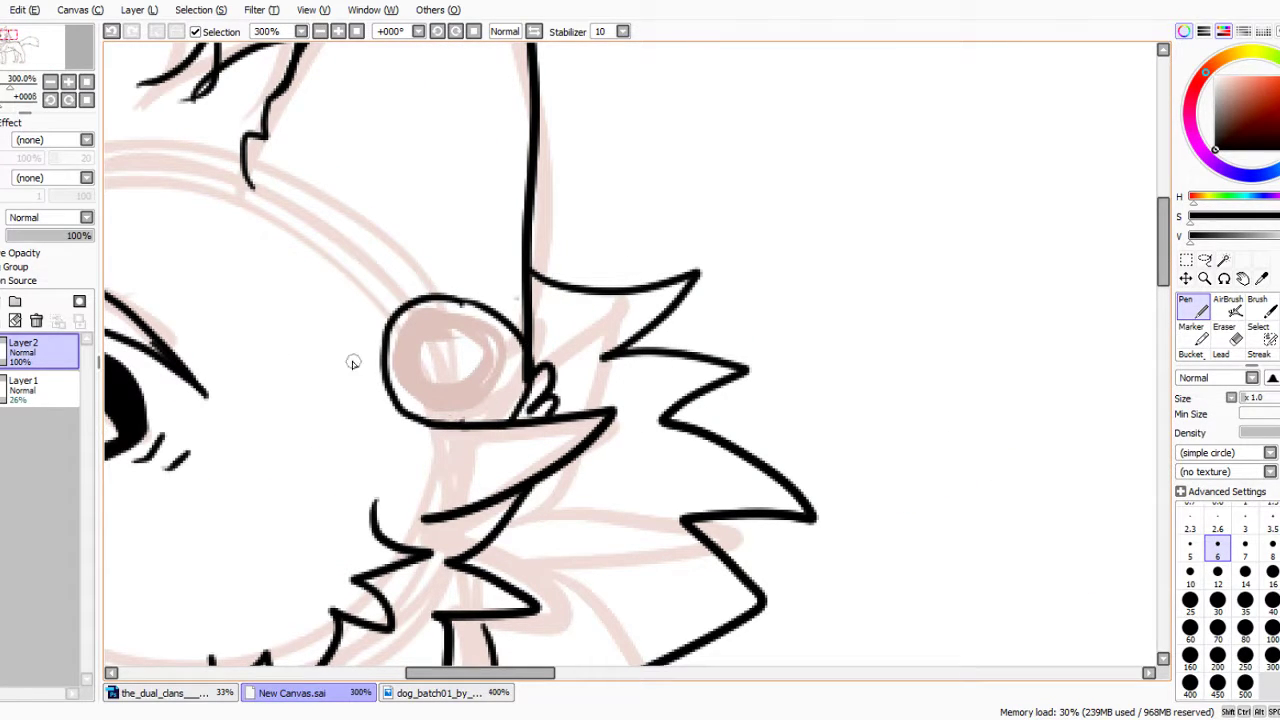
mouse_move(351, 346)
left_mouse_down()
mouse_move(397, 423)
mouse_move(433, 440)
left_mouse_up()
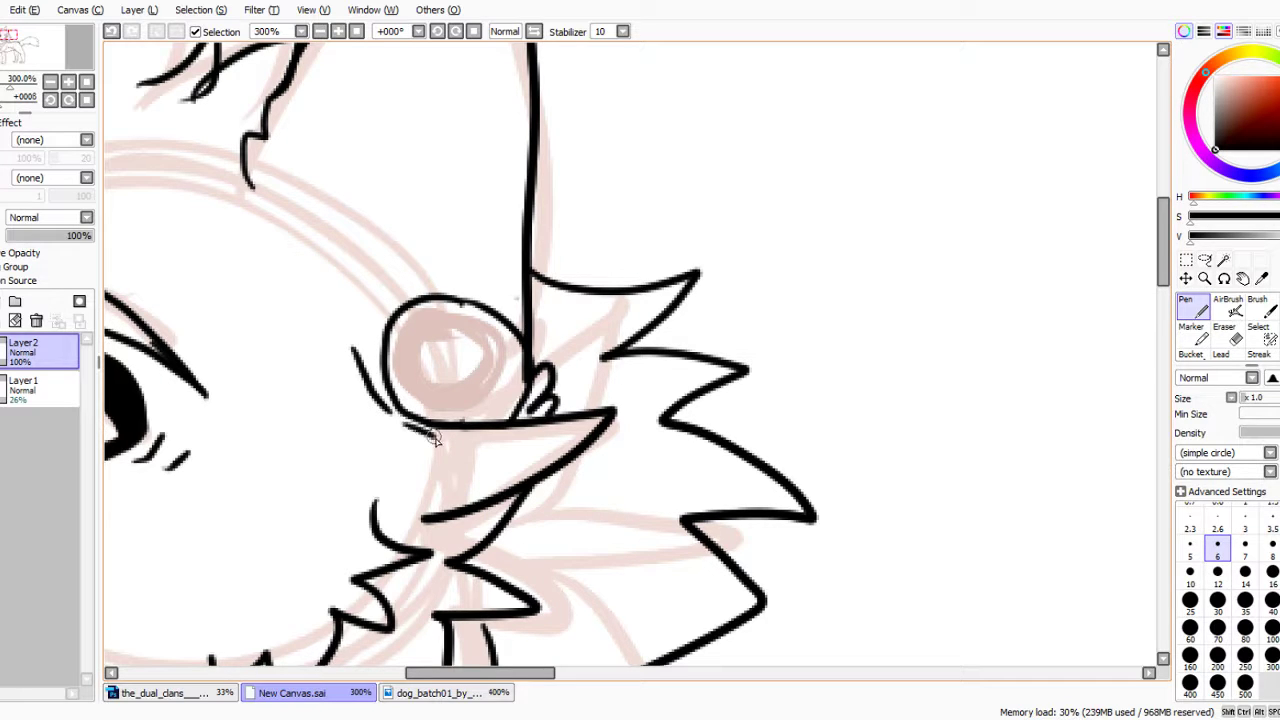
scroll(365, 215, "down", 4)
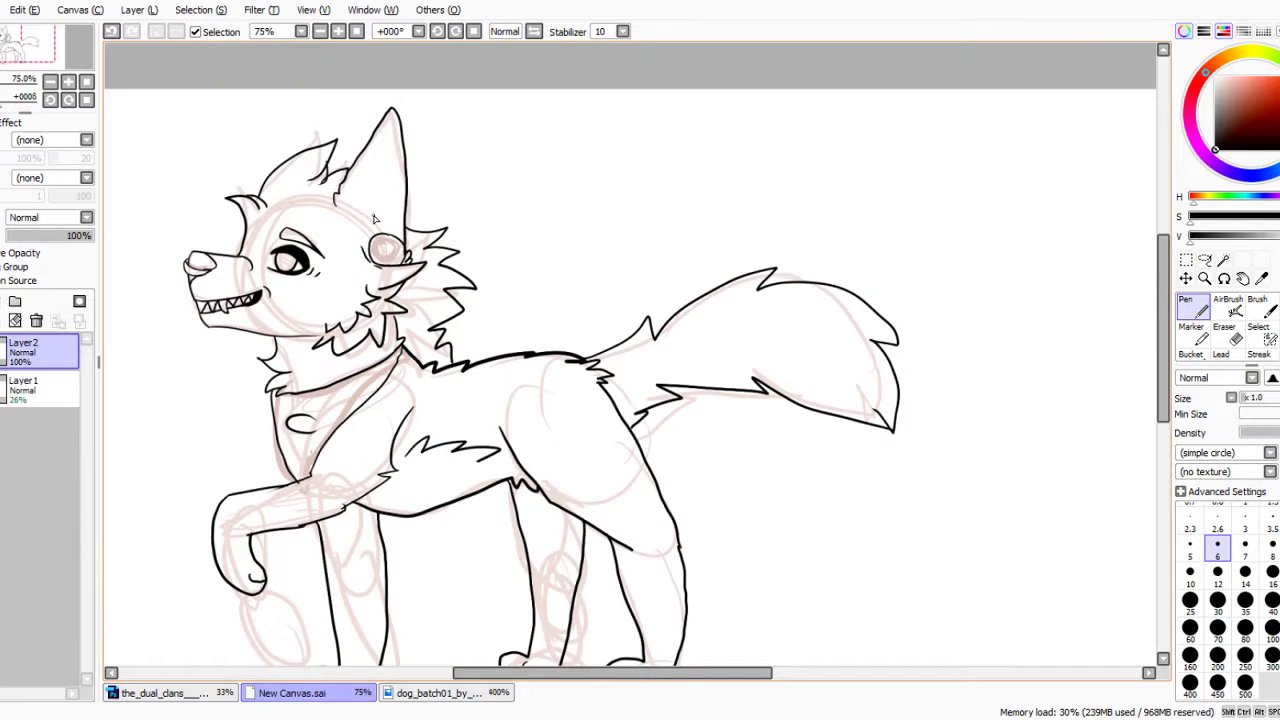
Inspect the inked line art across the head, chest, body and legs.
scroll(261, 237, "down", 1)
scroll(238, 248, "up", 3)
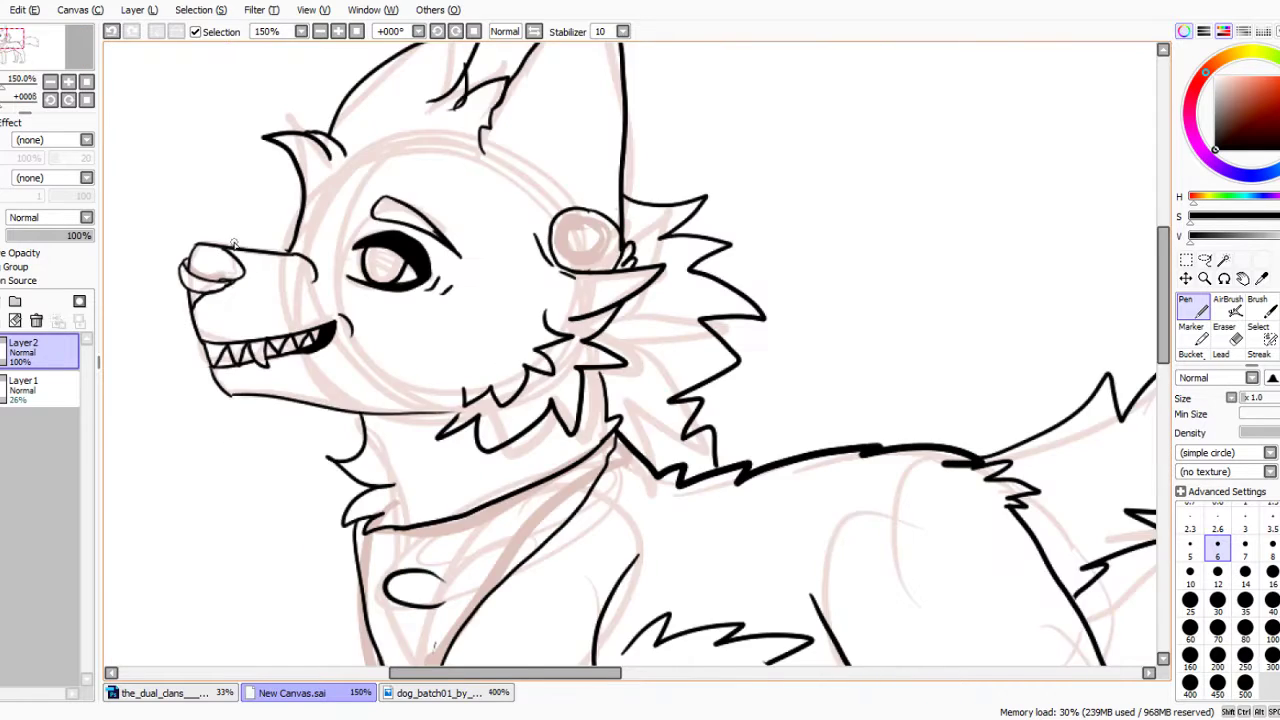
scroll(285, 220, "down", 3)
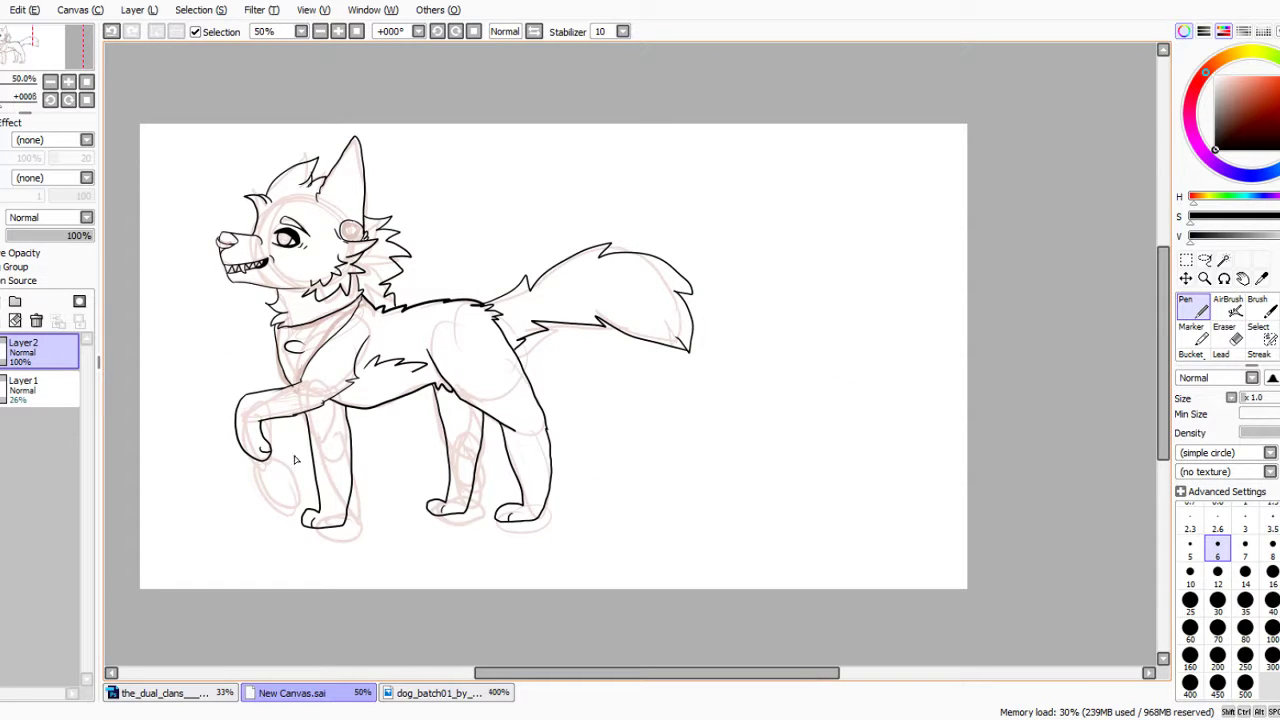
scroll(282, 460, "up", 2)
scroll(316, 350, "down", 2)
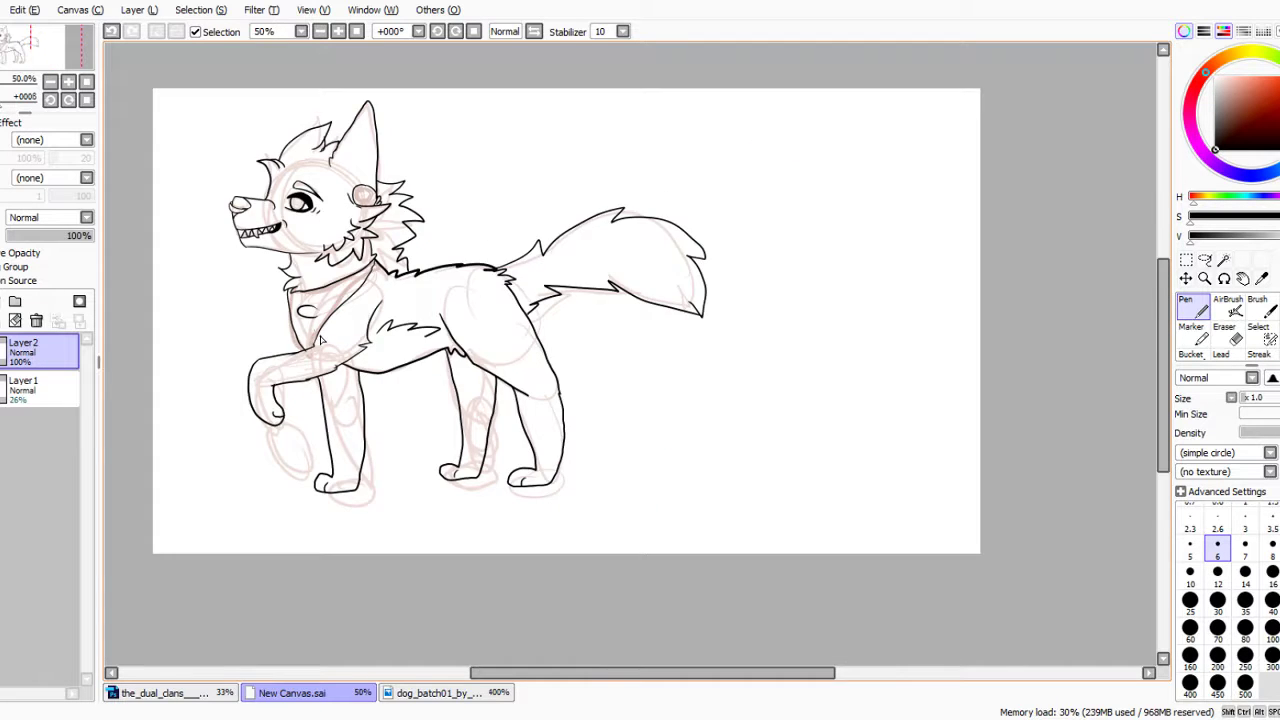
scroll(320, 340, "down", 1)
scroll(295, 358, "up", 3)
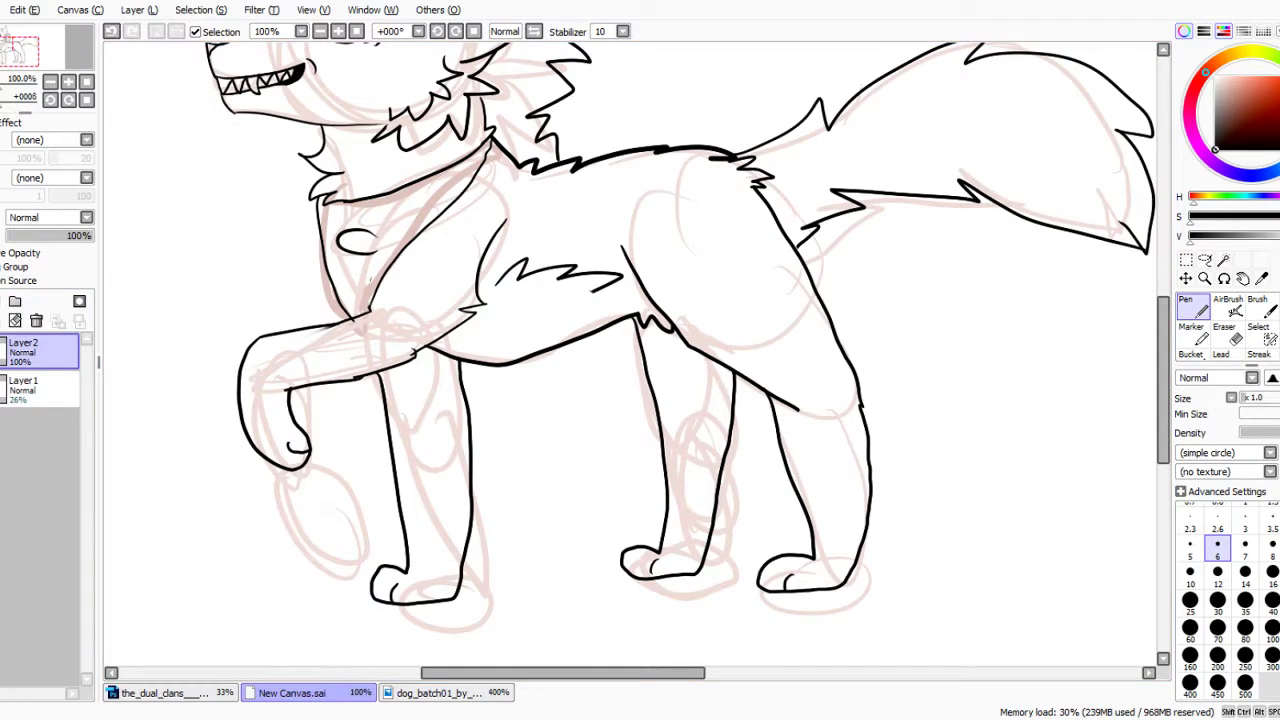
scroll(362, 77, "down", 3)
Ink three small rounded spots on the muzzle between the nose and the upper teeth.
scroll(362, 77, "up", 4)
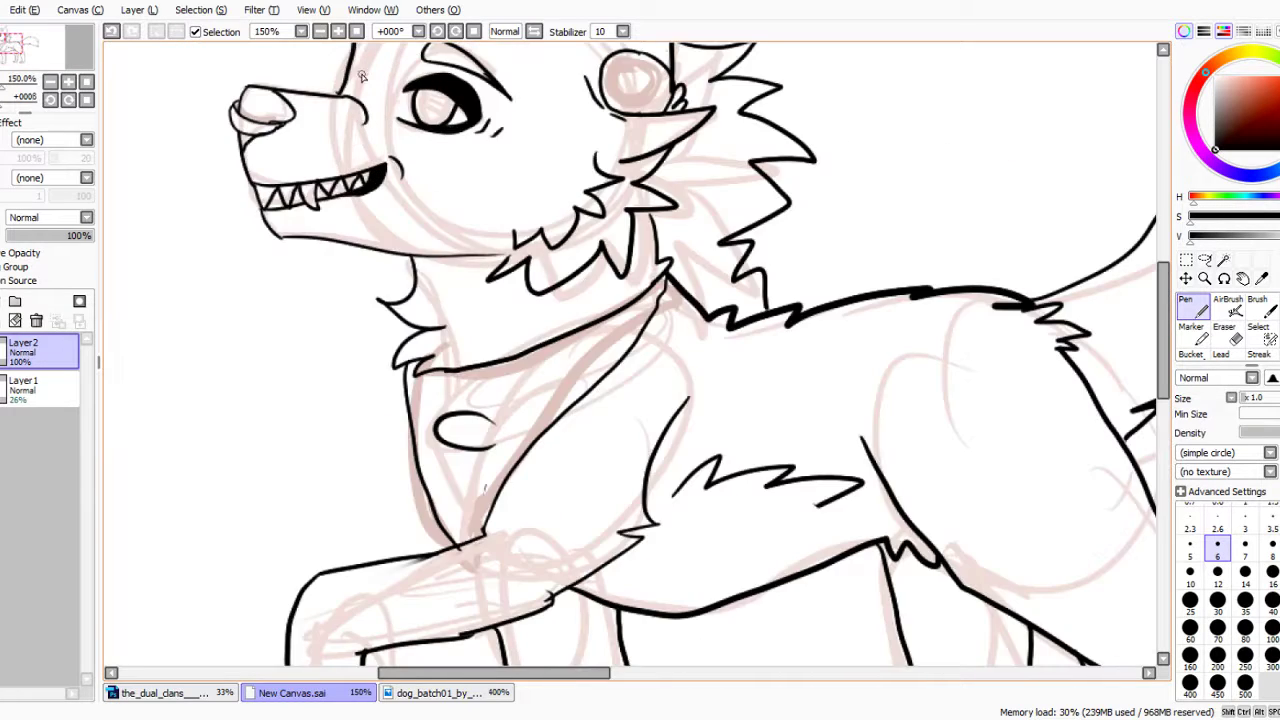
scroll(362, 77, "up", 2)
scroll(306, 89, "down", 2)
scroll(298, 290, "up", 4)
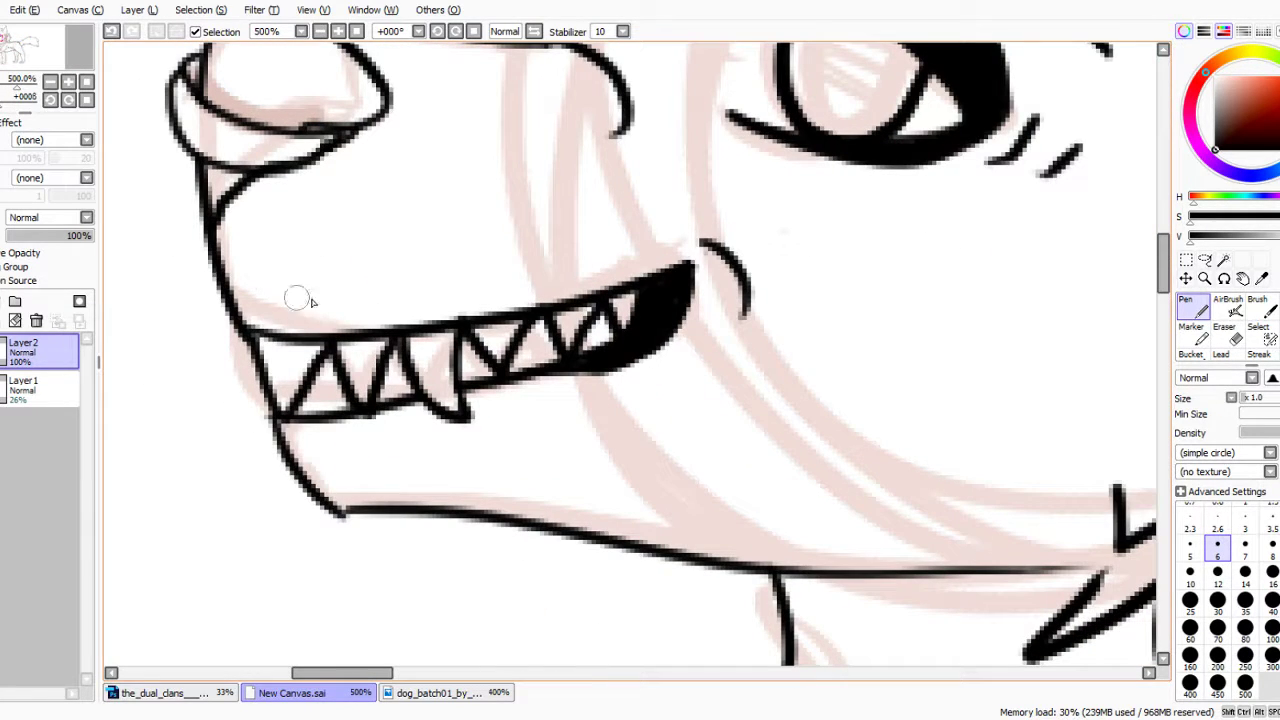
mouse_move(288, 226)
left_mouse_down()
mouse_move(258, 236)
mouse_move(345, 302)
mouse_move(280, 228)
mouse_move(389, 274)
left_mouse_up()
left_click(111, 31)
mouse_move(395, 187)
left_mouse_down()
mouse_move(360, 213)
mouse_move(435, 217)
left_mouse_up()
left_click_drag(423, 264, 418, 262)
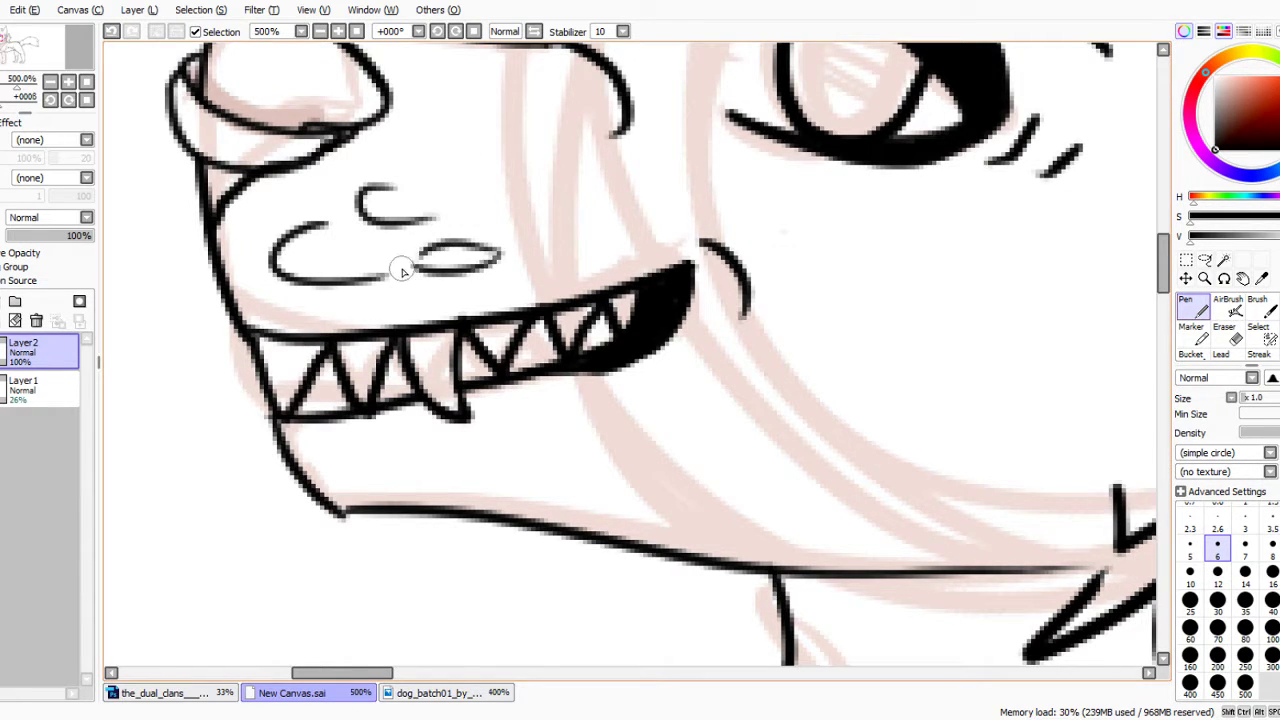
scroll(401, 271, "down", 7)
scroll(281, 247, "down", 3)
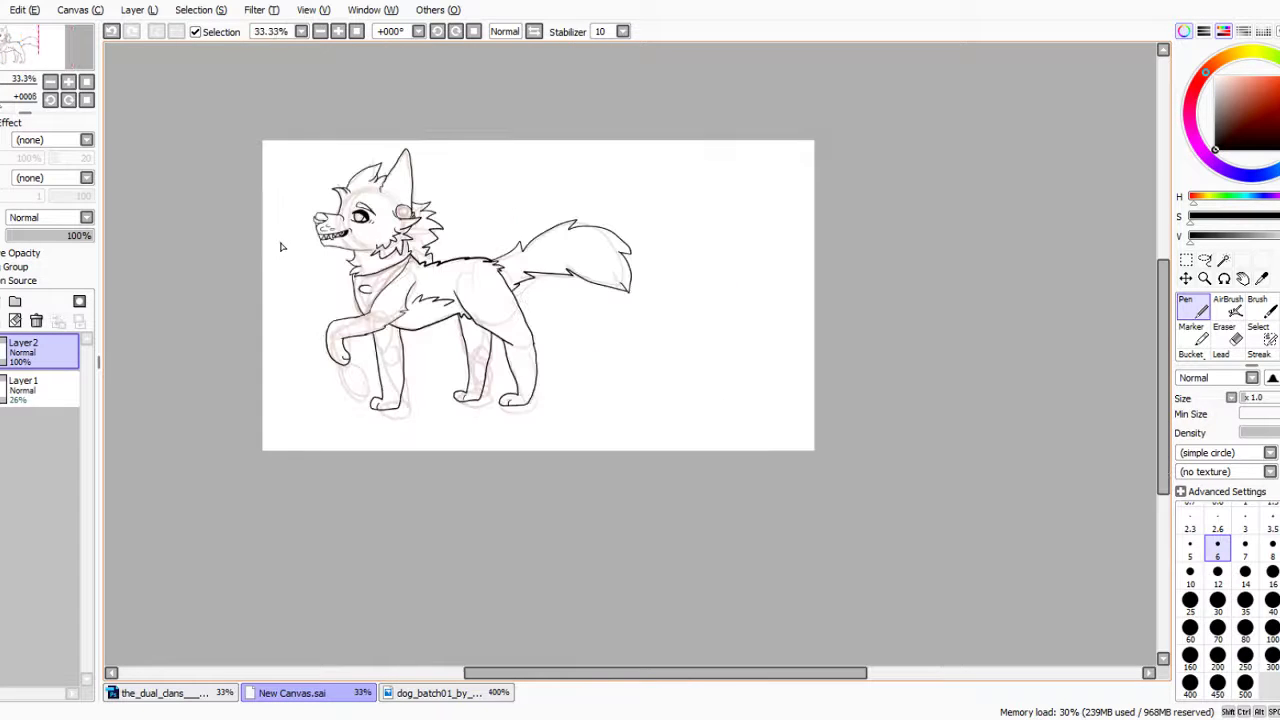
scroll(397, 230, "up", 3)
scroll(330, 155, "up", 2)
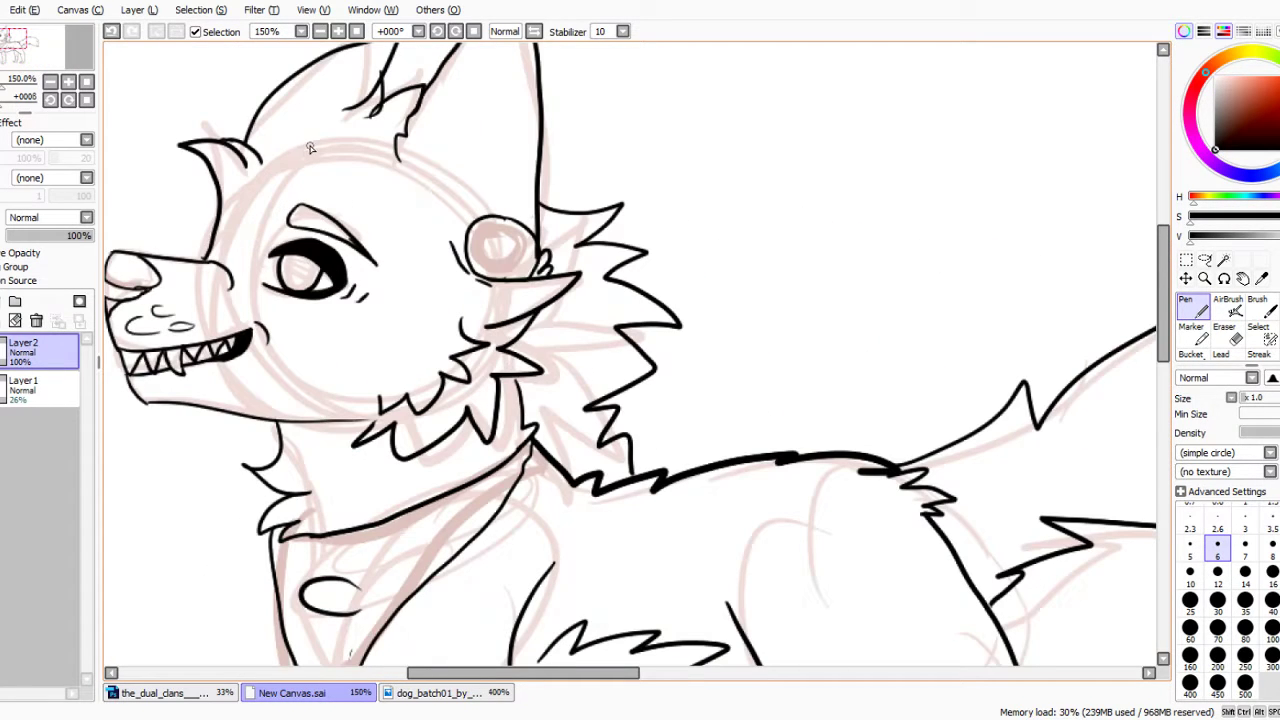
mouse_move(235, 268)
left_mouse_down()
mouse_move(302, 191)
mouse_move(368, 168)
mouse_move(368, 224)
mouse_move(389, 229)
mouse_move(401, 320)
mouse_move(427, 260)
left_mouse_up()
left_click(111, 31)
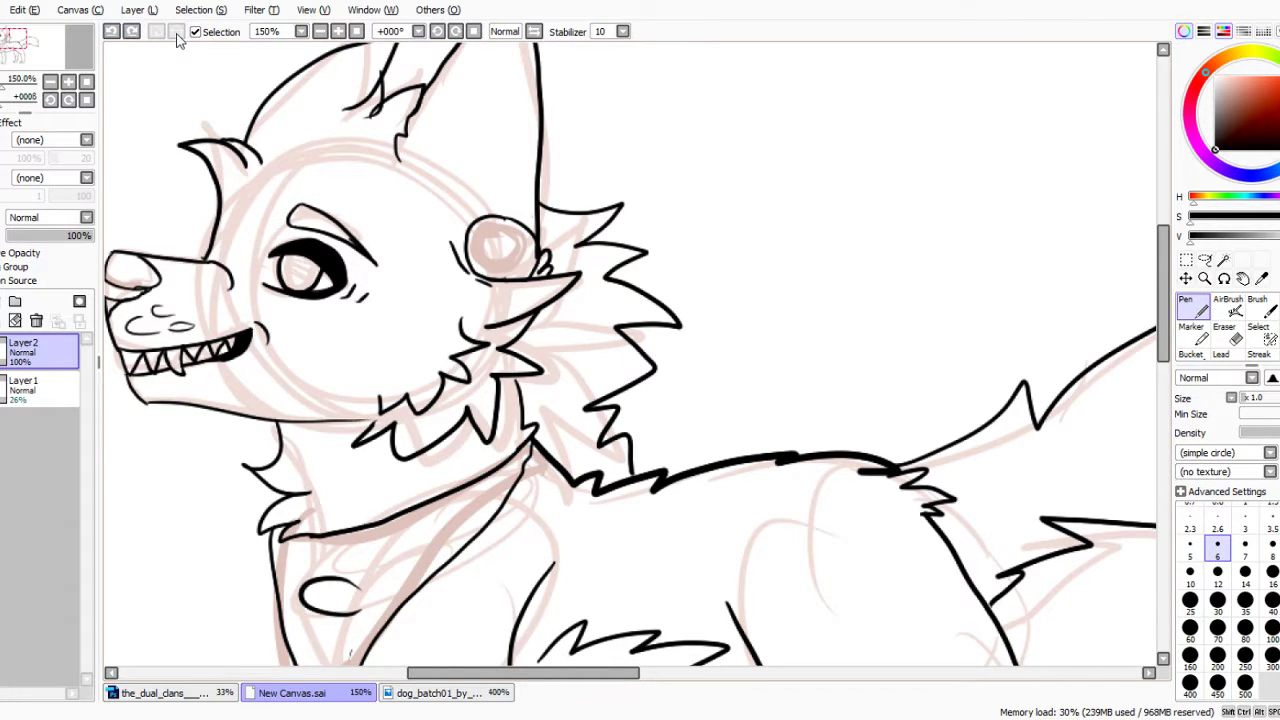
Hide the Layer1 sketch and select the empty background around the dog on Layer2 with the Magic Wand.
scroll(314, 130, "down", 2)
scroll(408, 190, "down", 1)
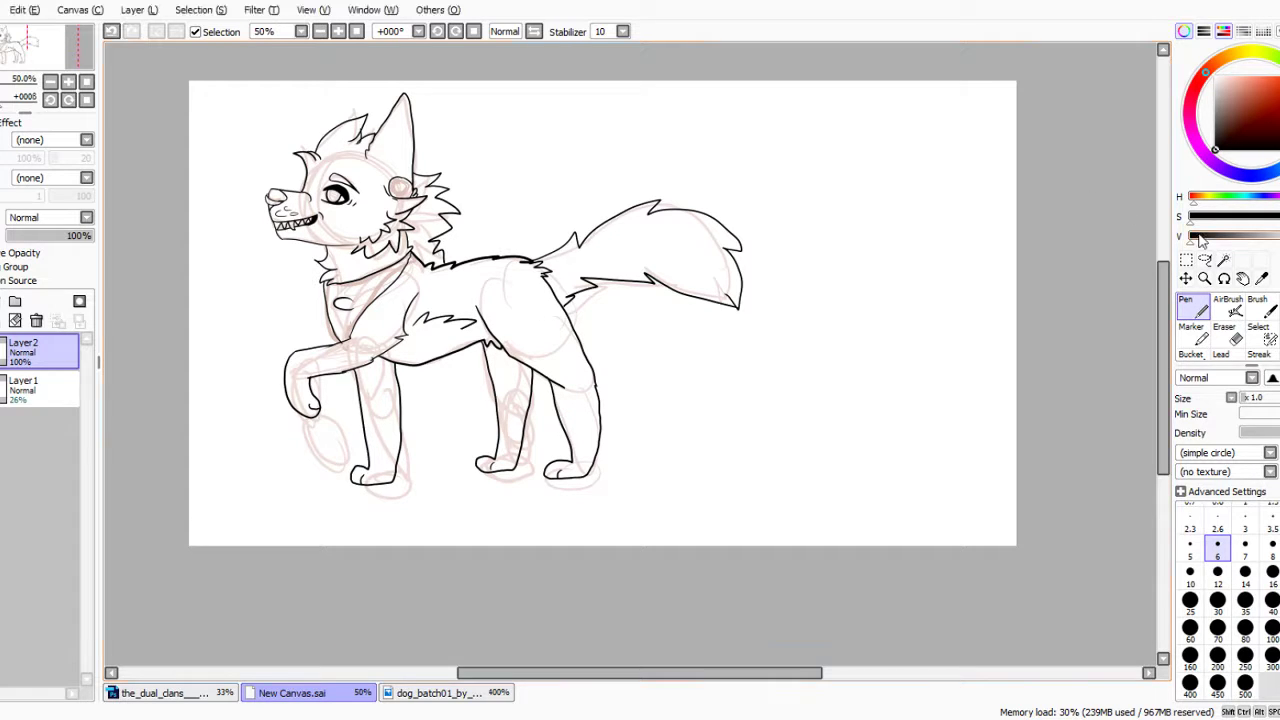
left_click(1223, 259)
left_click(743, 374)
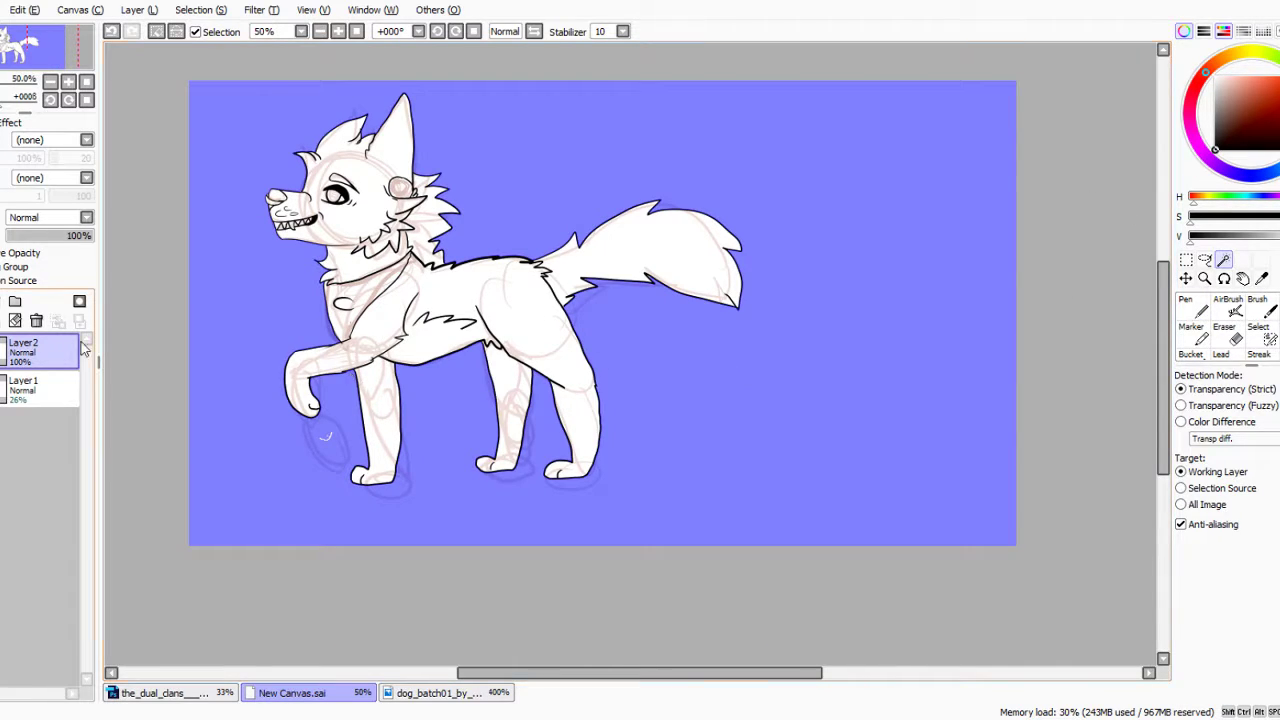
left_click(3, 389)
left_click(192, 11)
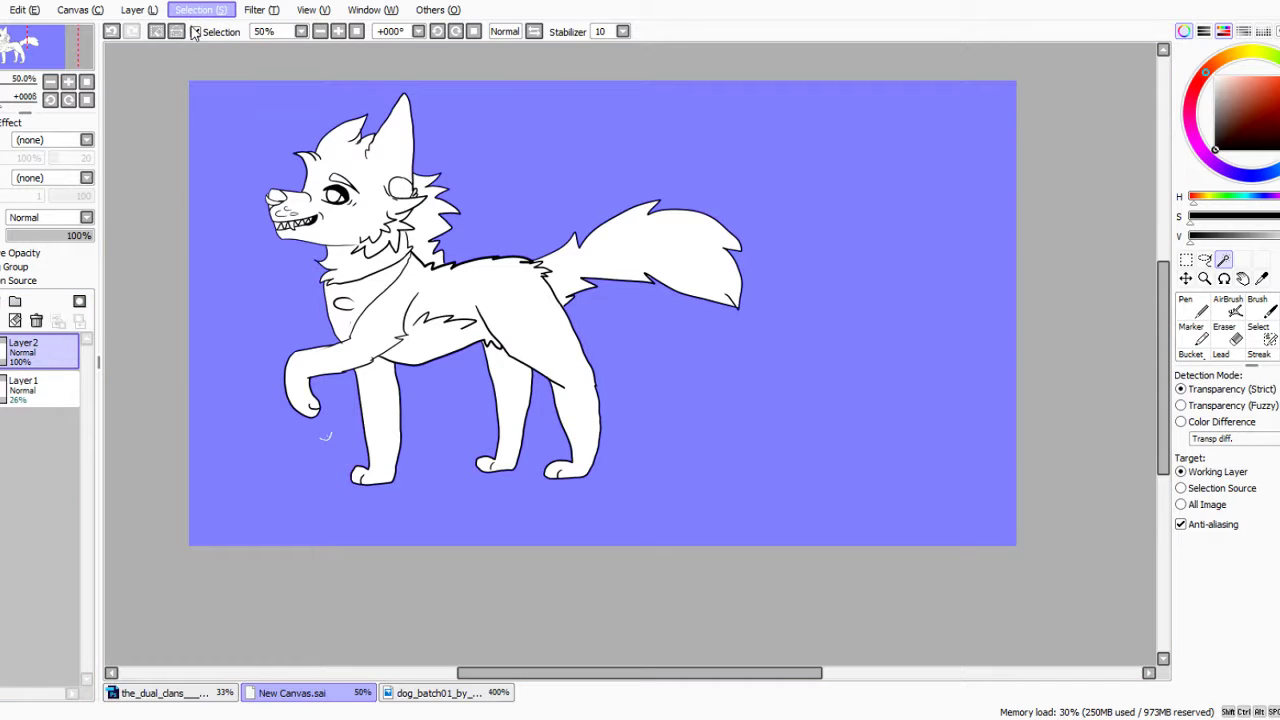
left_click(191, 29)
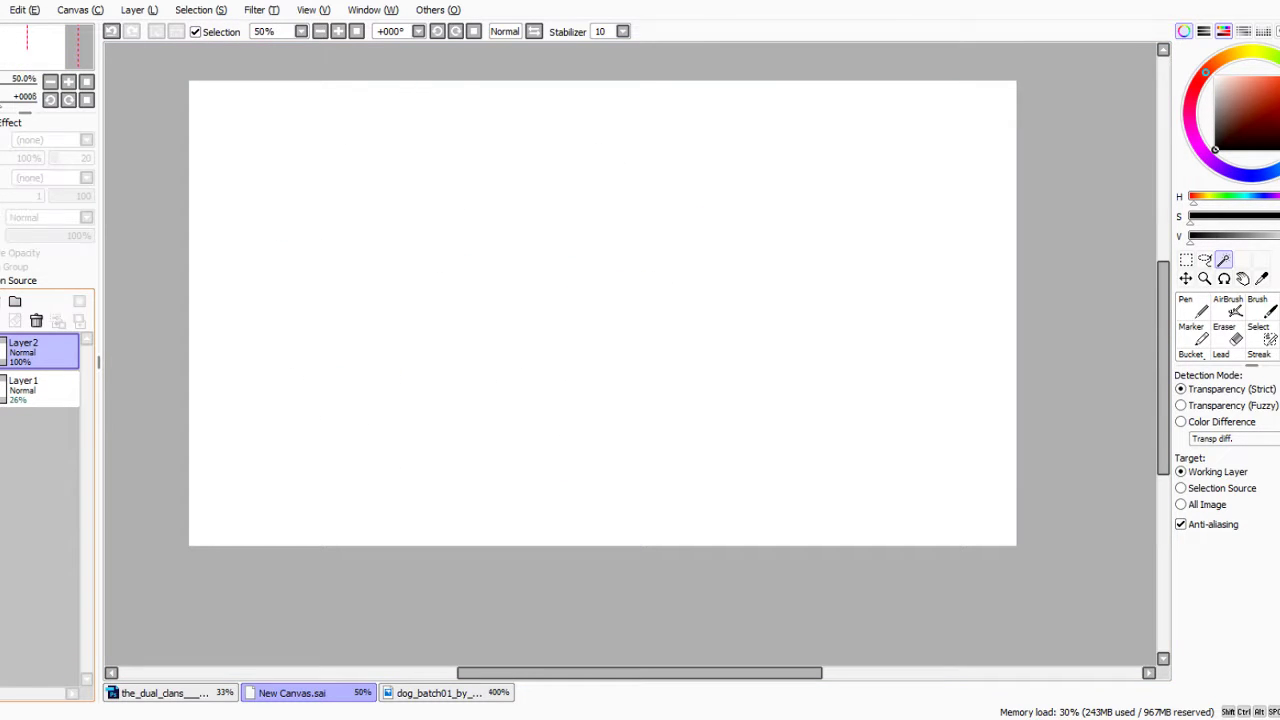
left_click(744, 405)
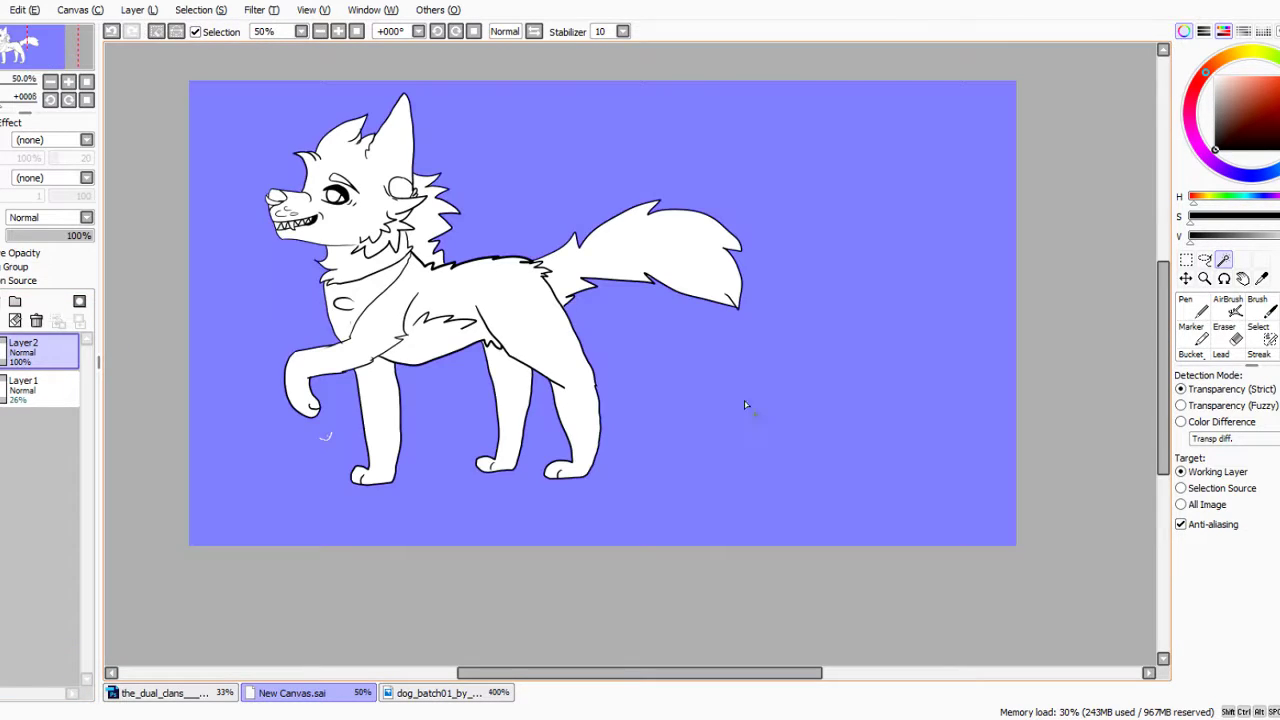
Paint the stray unselected mark below the raised paw into the selection with the selection pen at size 30.
left_click(1258, 327)
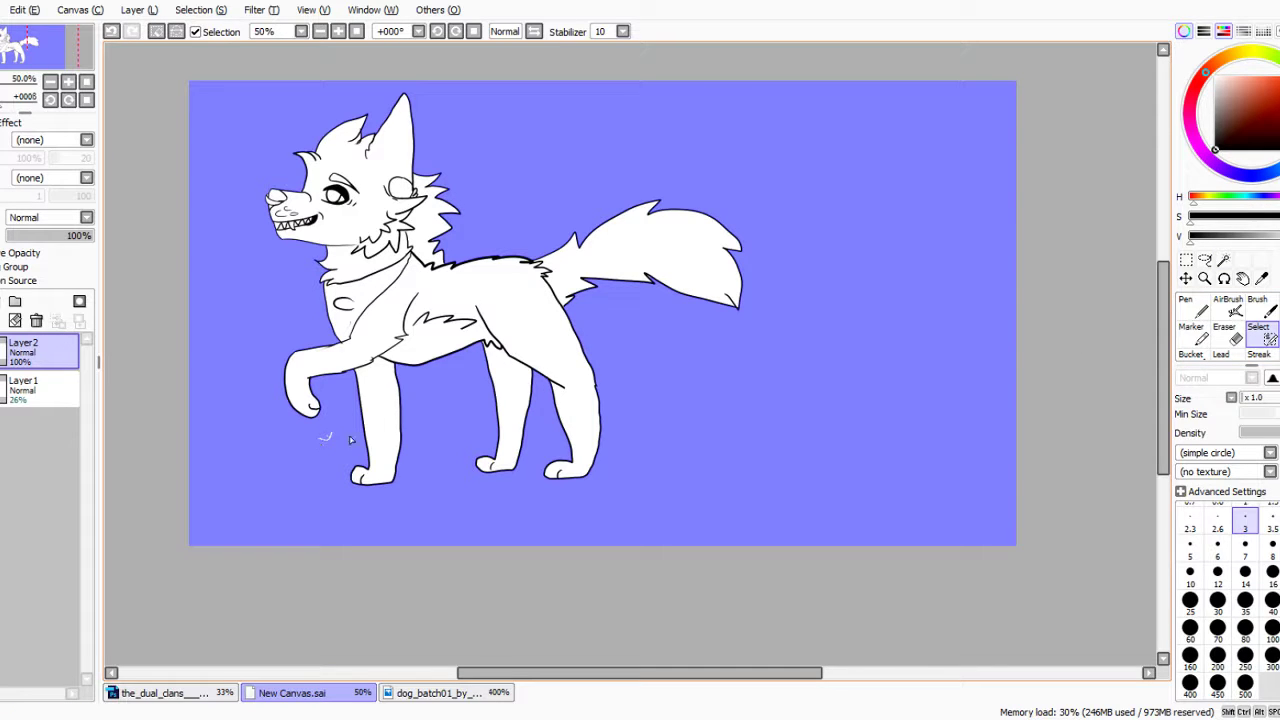
left_click(1212, 600)
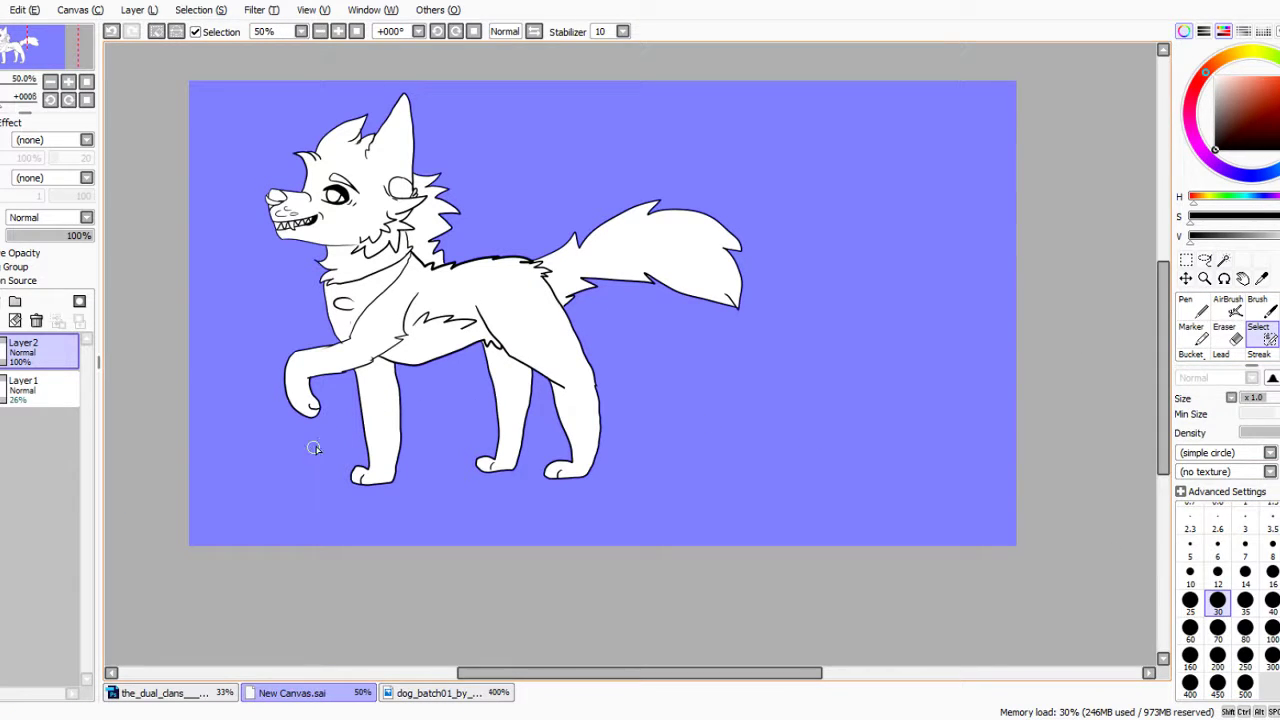
scroll(381, 263, "up", 3)
scroll(488, 322, "down", 2)
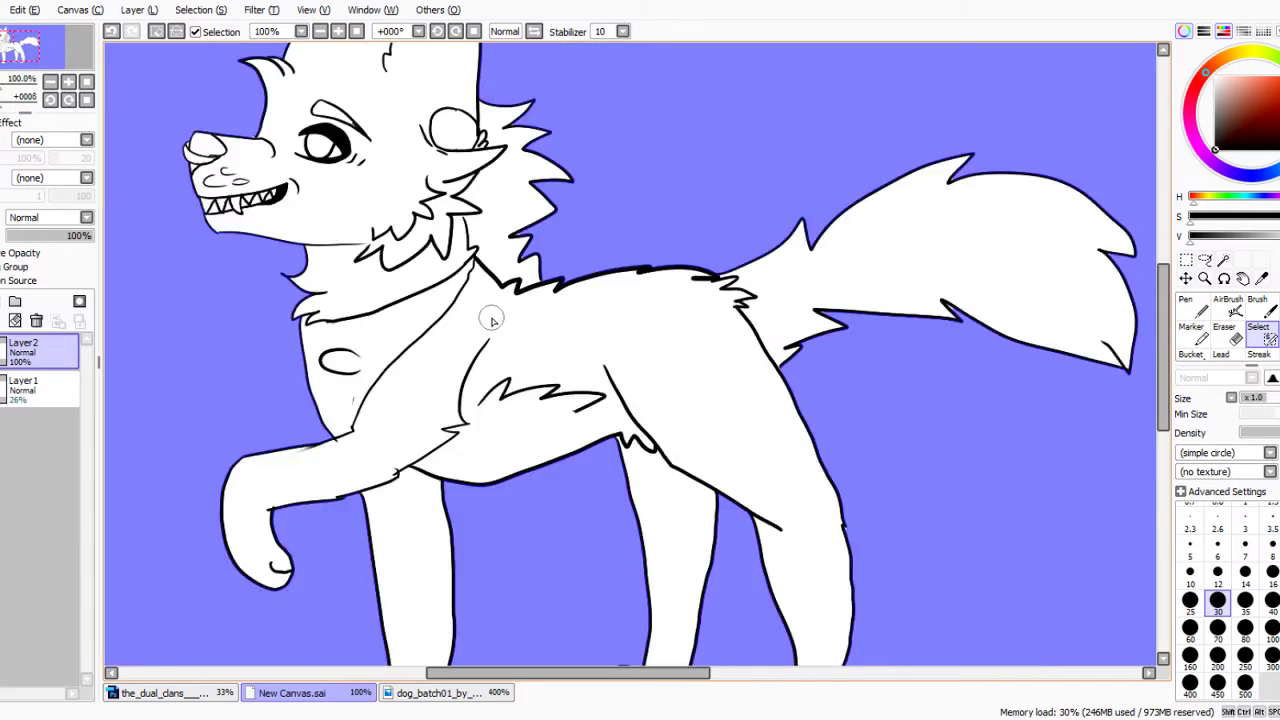
Add the missed gap in the neck fur notch behind the head to the background selection with the Magic Wand.
scroll(296, 224, "up", 2)
scroll(337, 330, "down", 1)
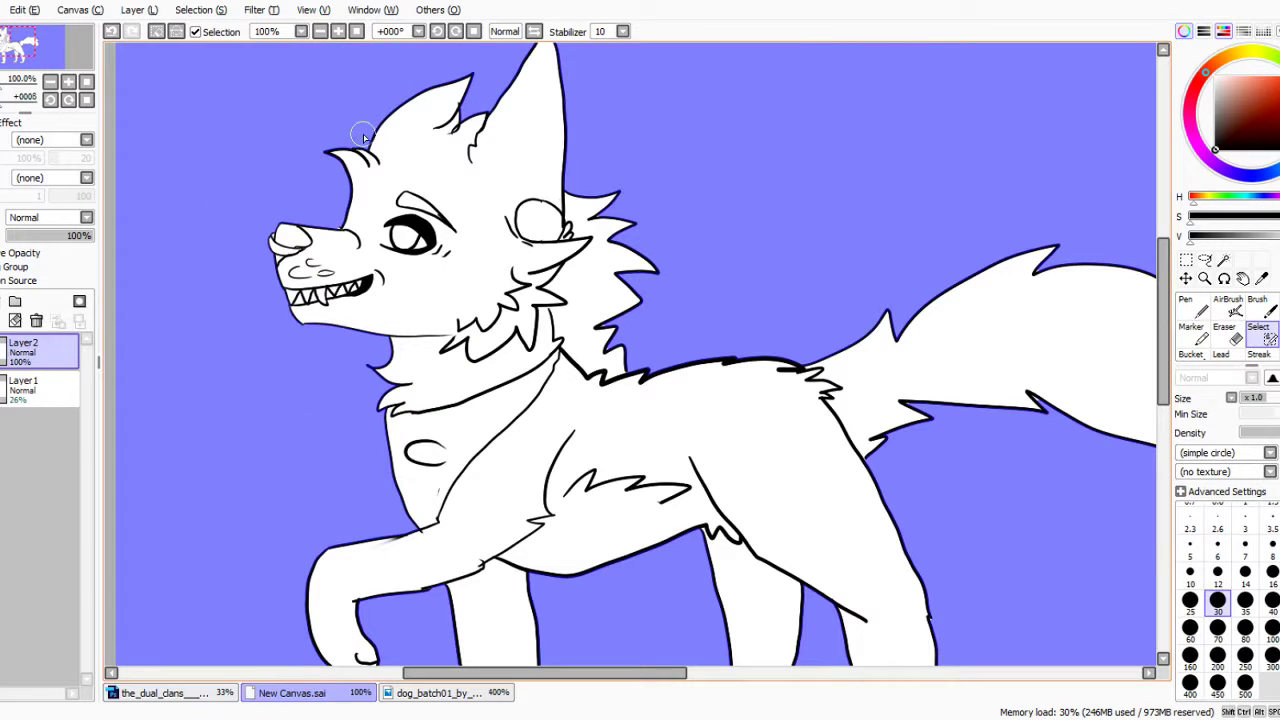
scroll(364, 137, "down", 1)
scroll(343, 126, "up", 3)
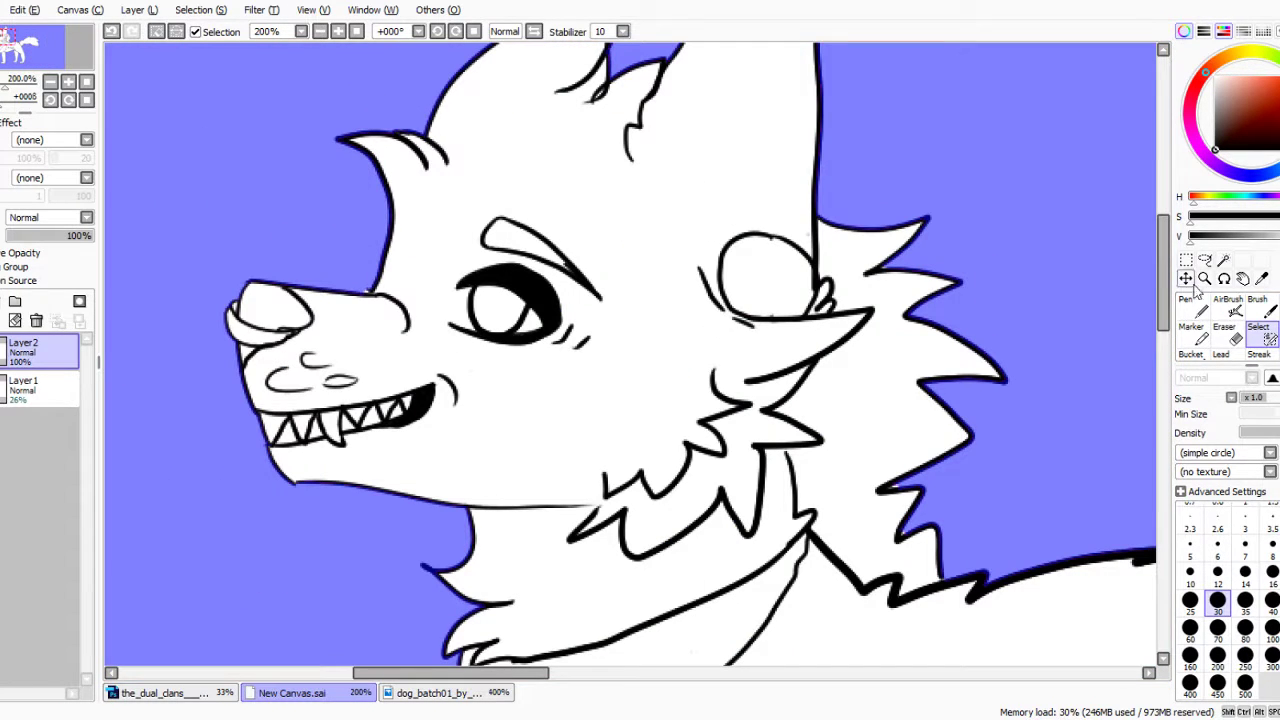
left_click(1226, 262)
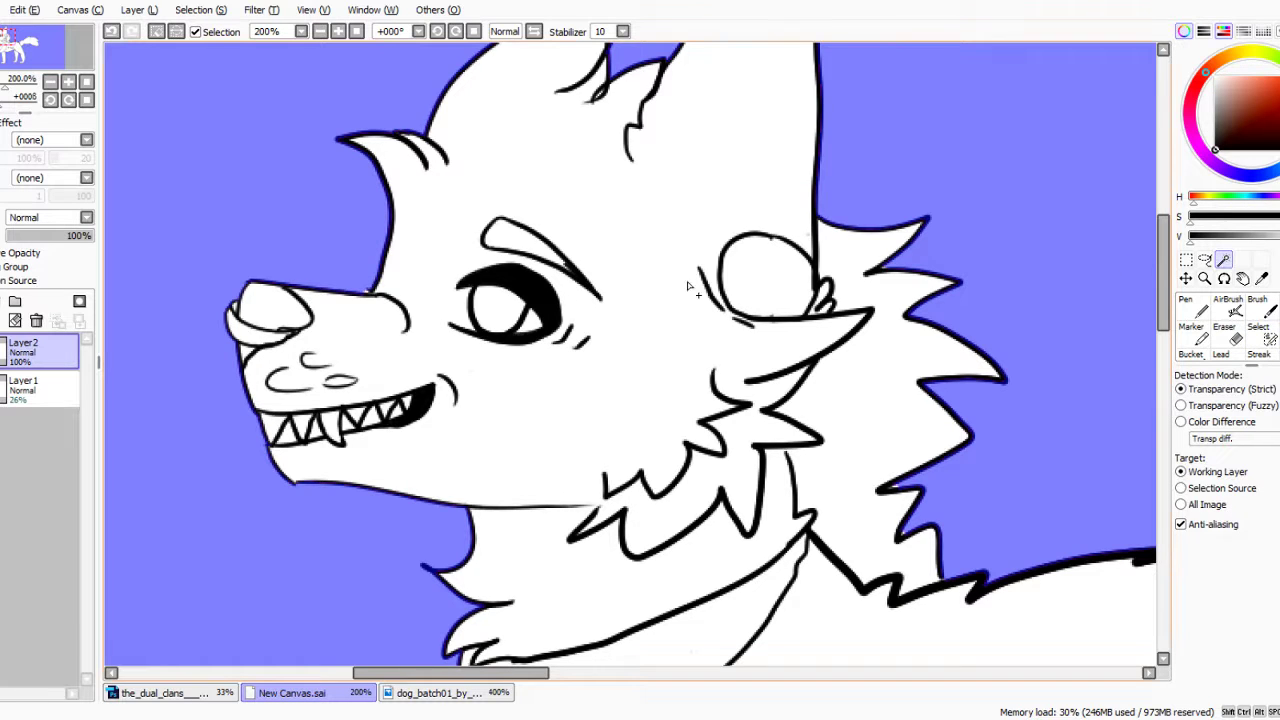
scroll(505, 310, "up", 4)
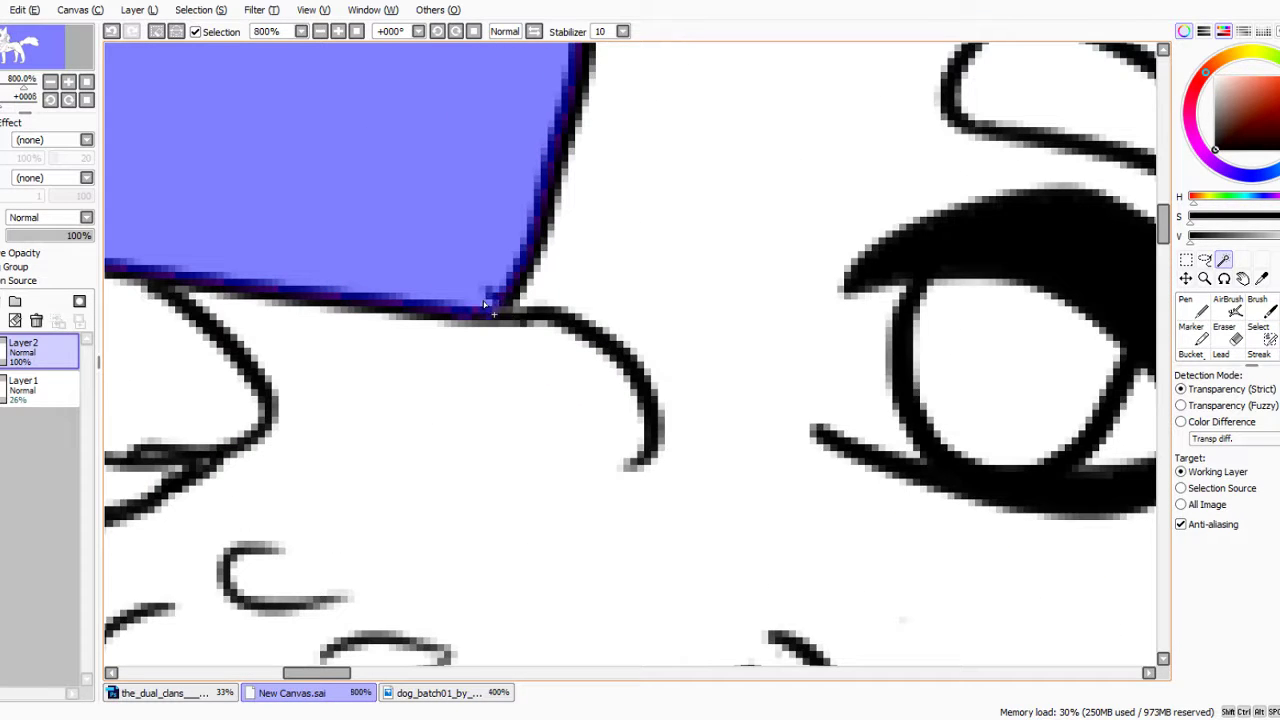
scroll(325, 300, "down", 5)
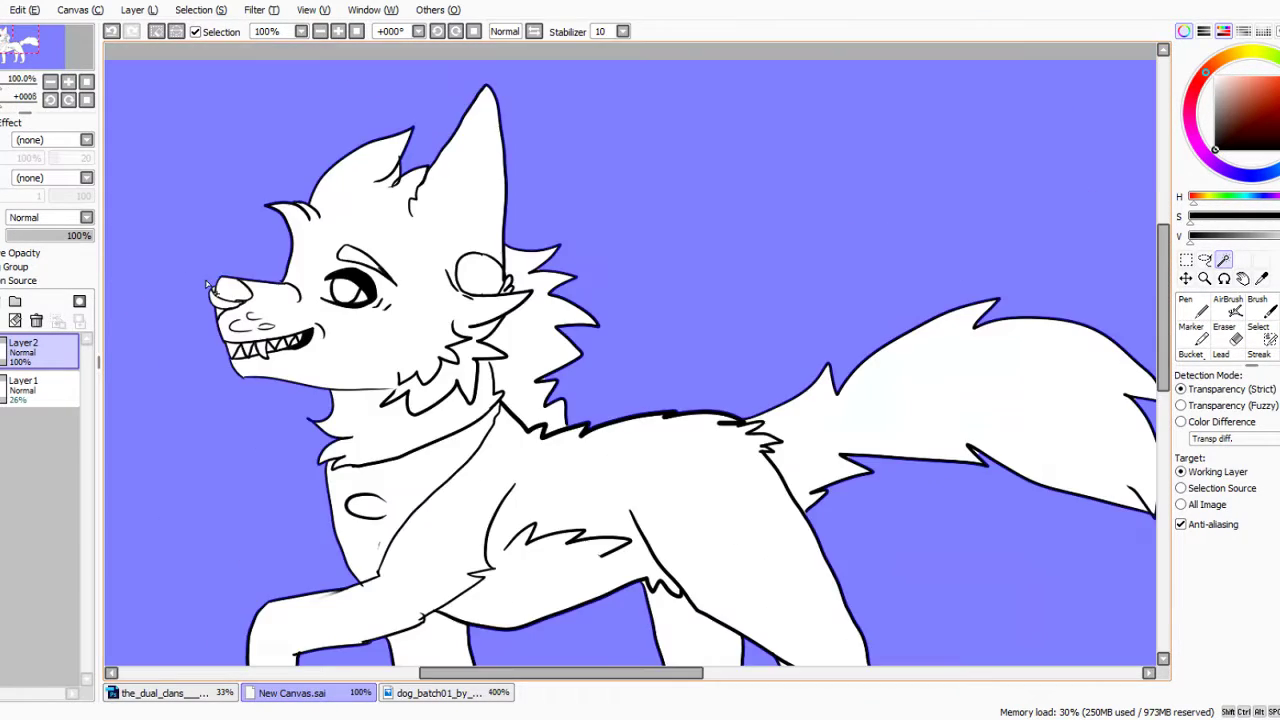
scroll(478, 339, "up", 6)
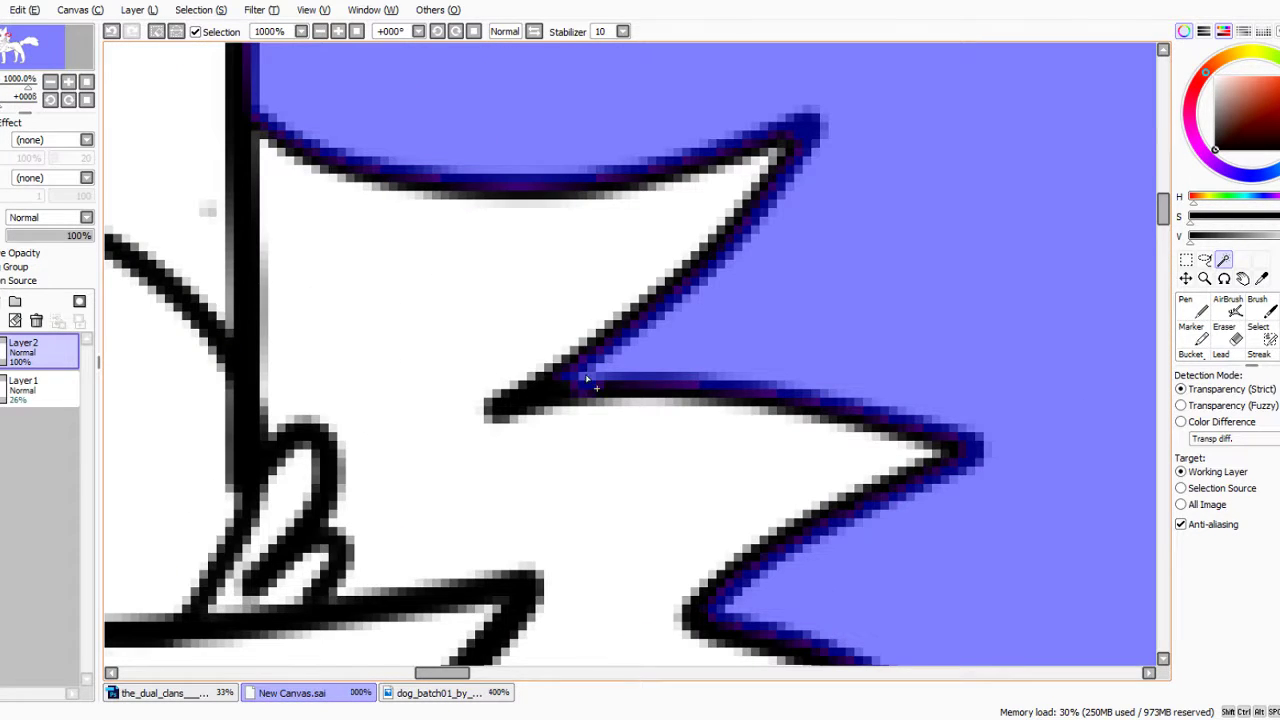
scroll(587, 379, "down", 5)
scroll(466, 447, "up", 6)
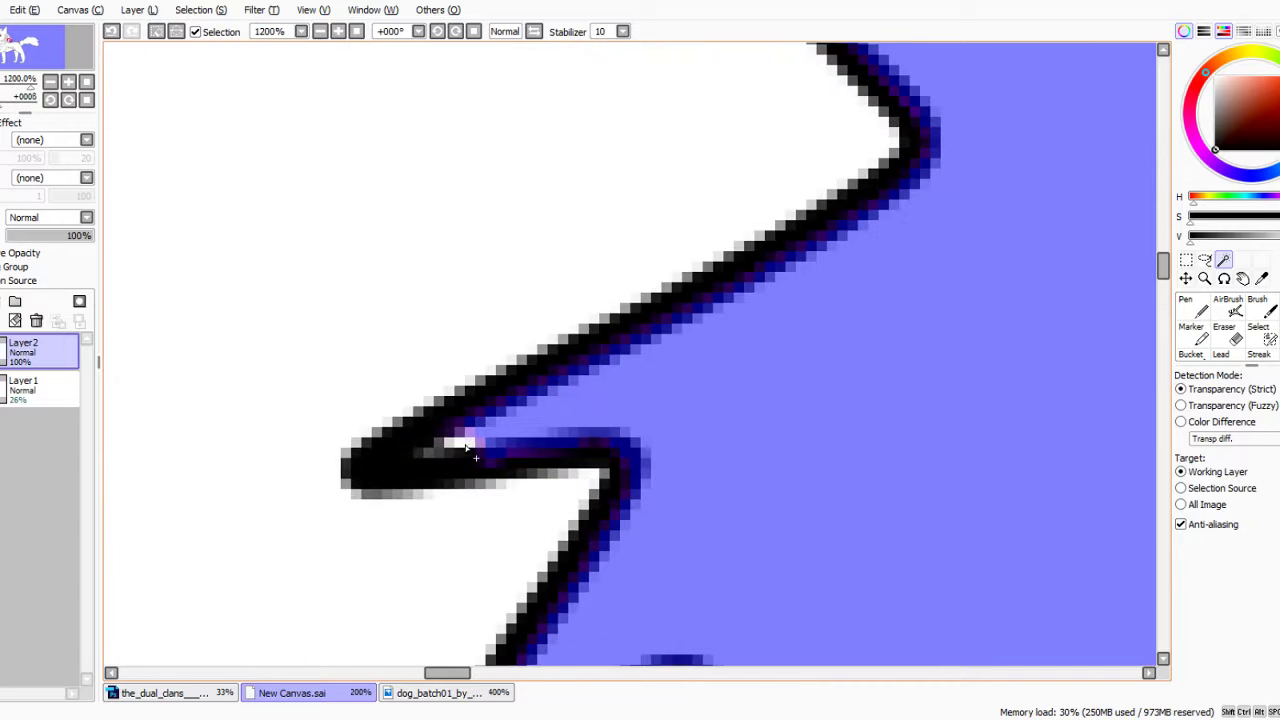
left_click(465, 447)
scroll(422, 457, "down", 4)
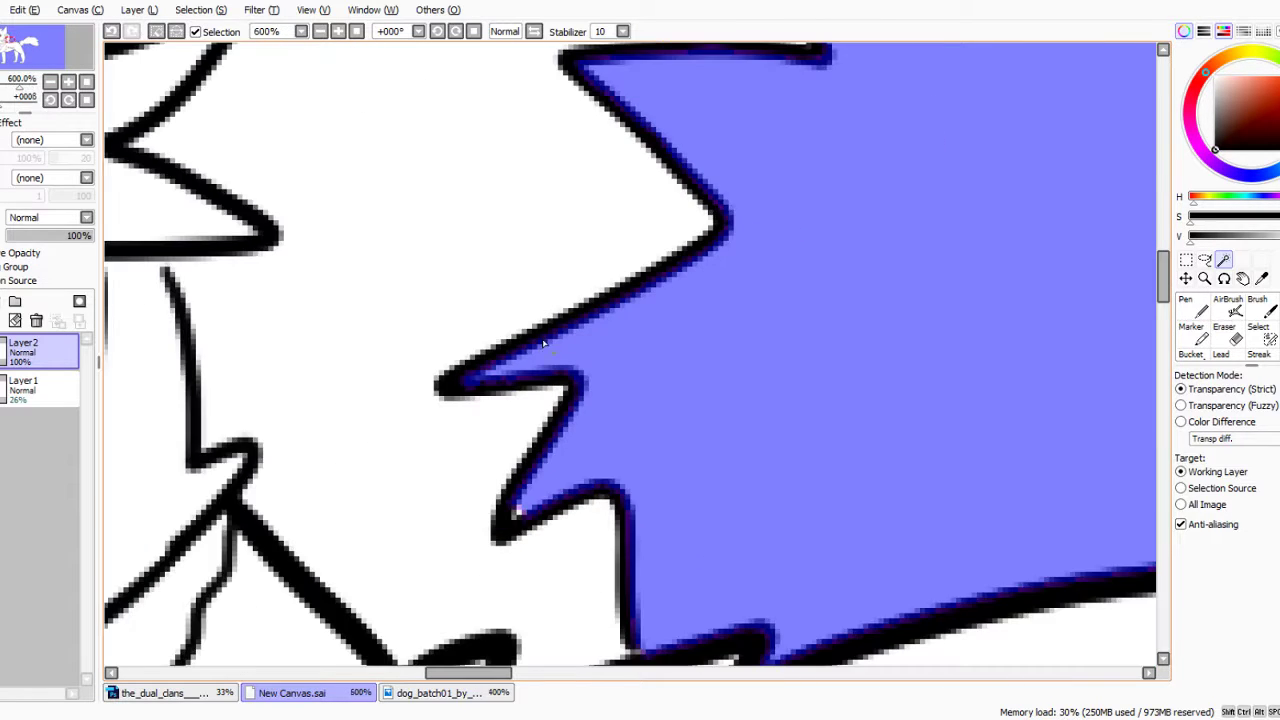
scroll(450, 420, "up", 3)
scroll(486, 364, "down", 2)
scroll(486, 364, "down", 3)
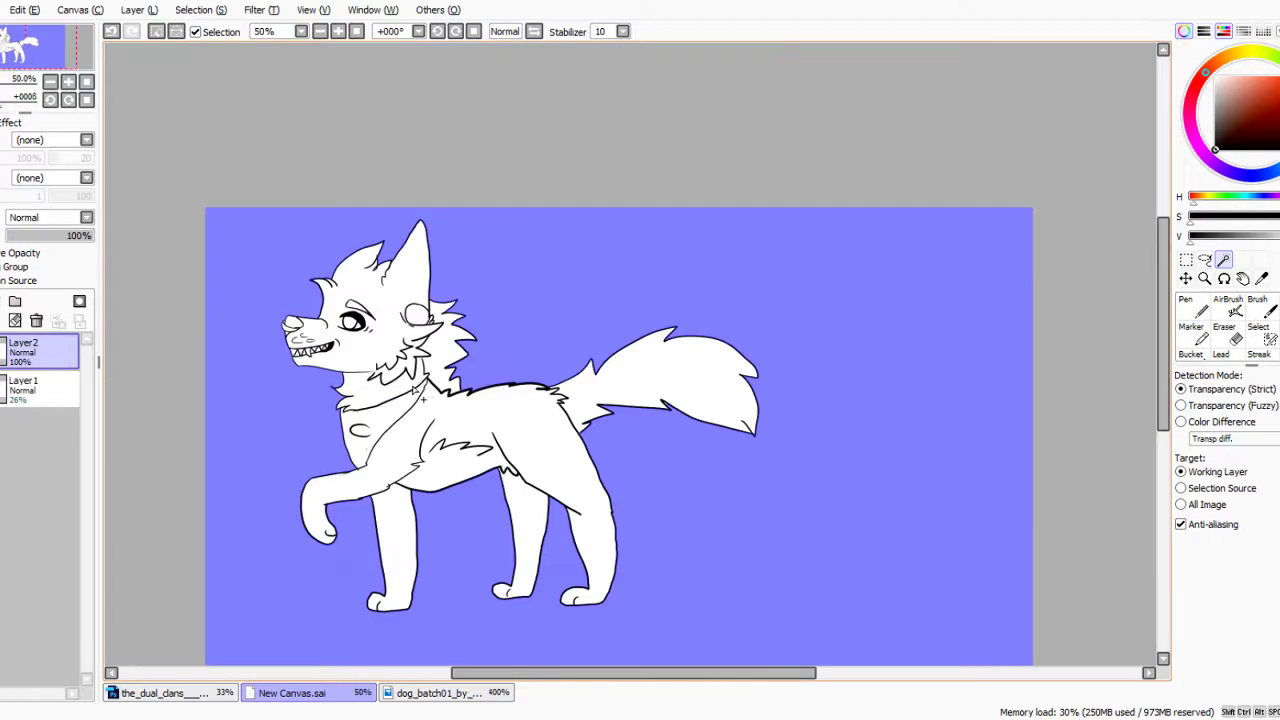
Add the missed gap in the notch under the tail to the selection and check the remaining outline for gaps.
scroll(786, 374, "up", 5)
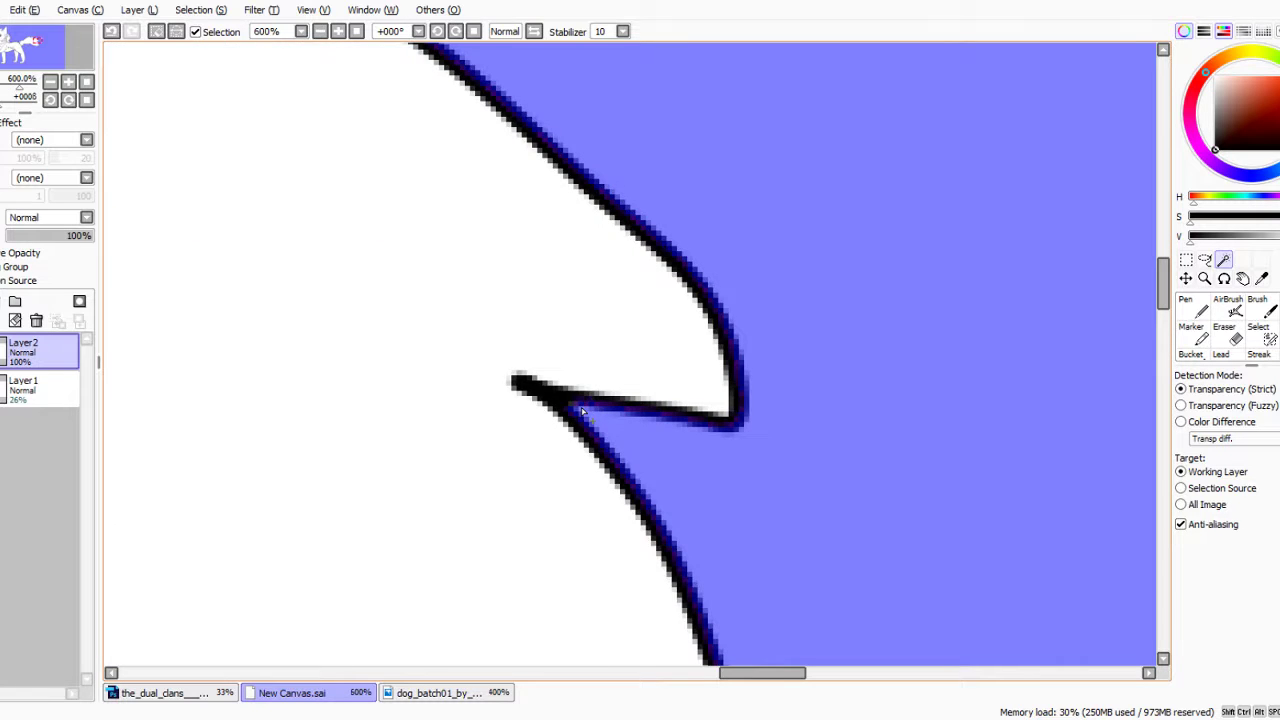
scroll(740, 371, "down", 3)
scroll(420, 440, "up", 5)
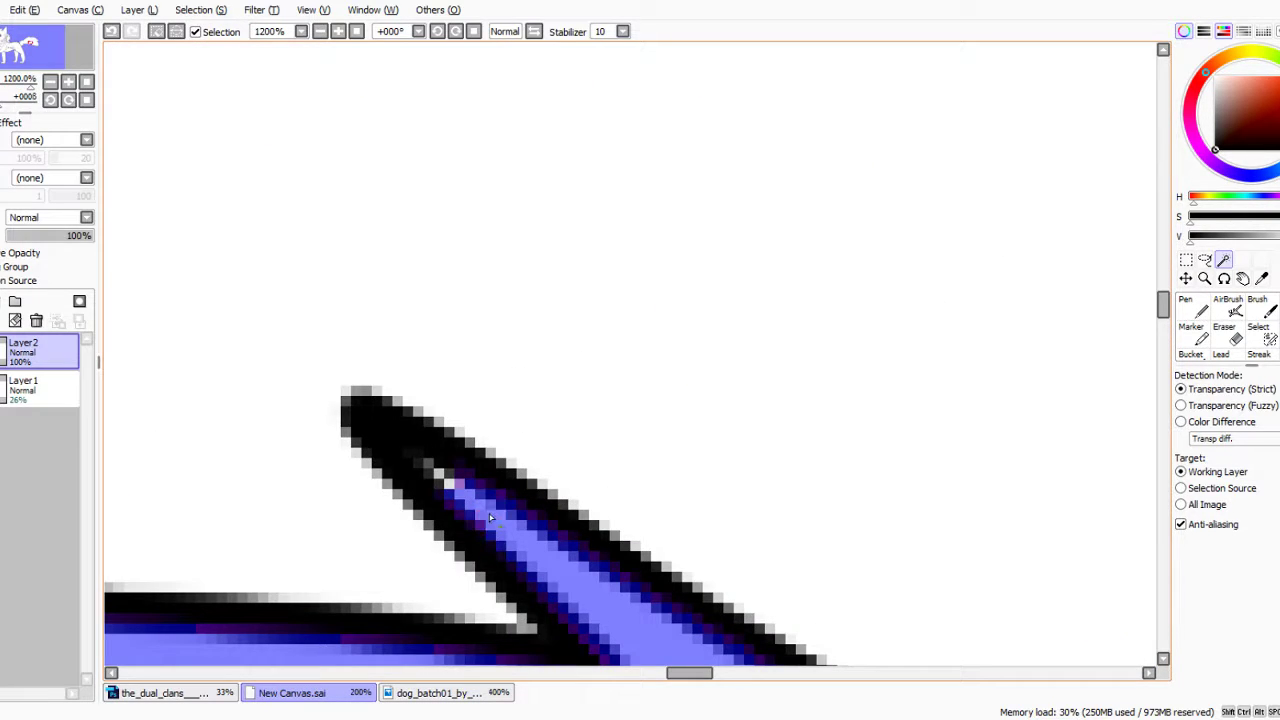
left_click(436, 468)
scroll(502, 458, "down", 5)
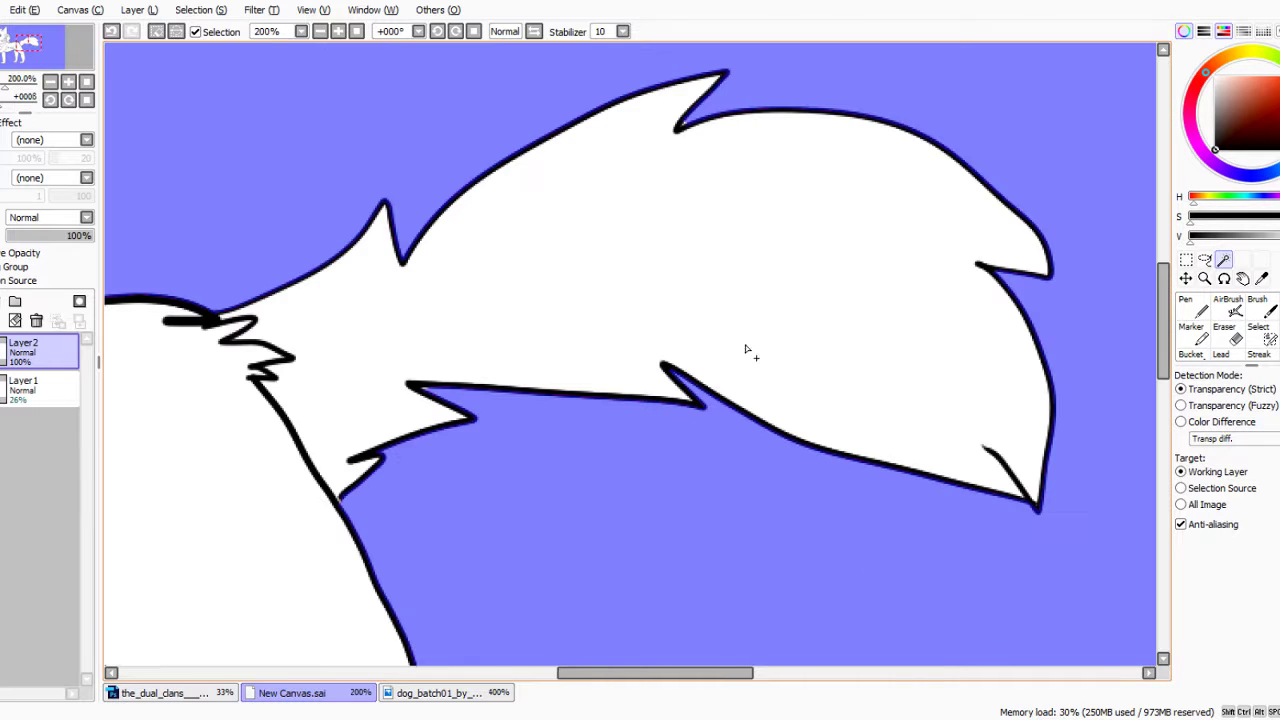
scroll(438, 390, "up", 3)
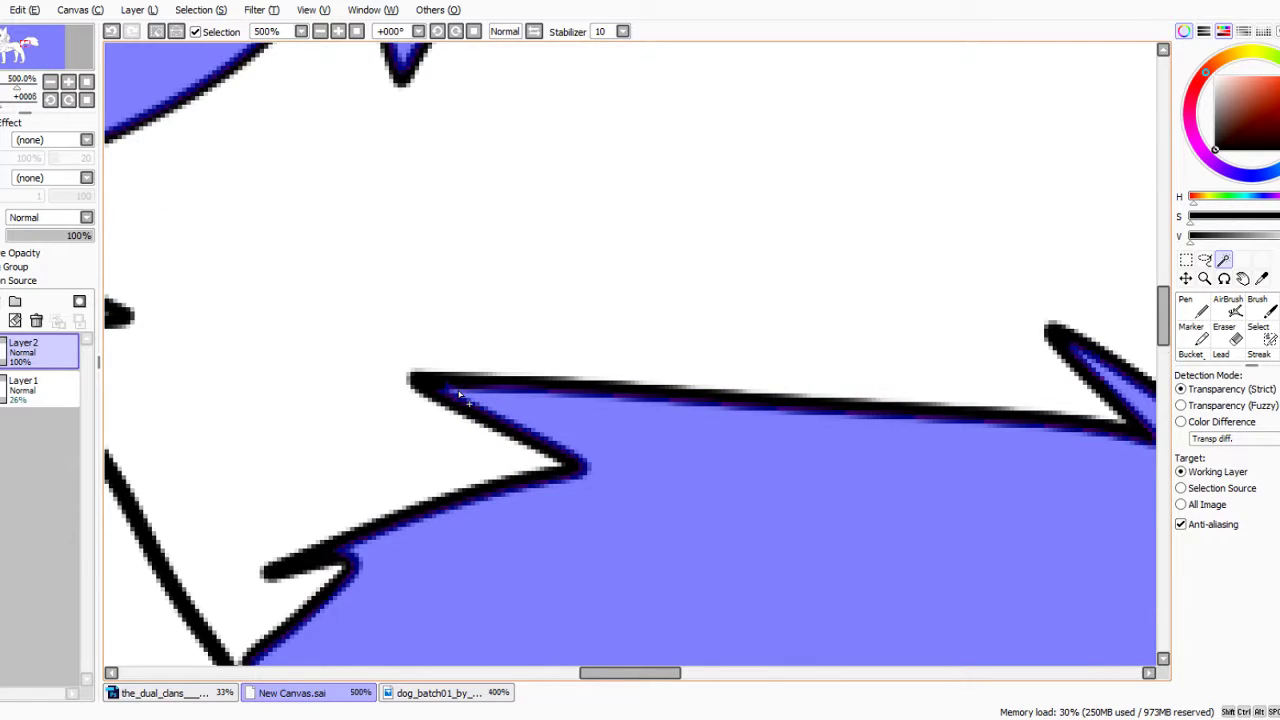
scroll(460, 395, "down", 4)
scroll(420, 420, "up", 2)
scroll(400, 440, "down", 2)
scroll(390, 455, "up", 2)
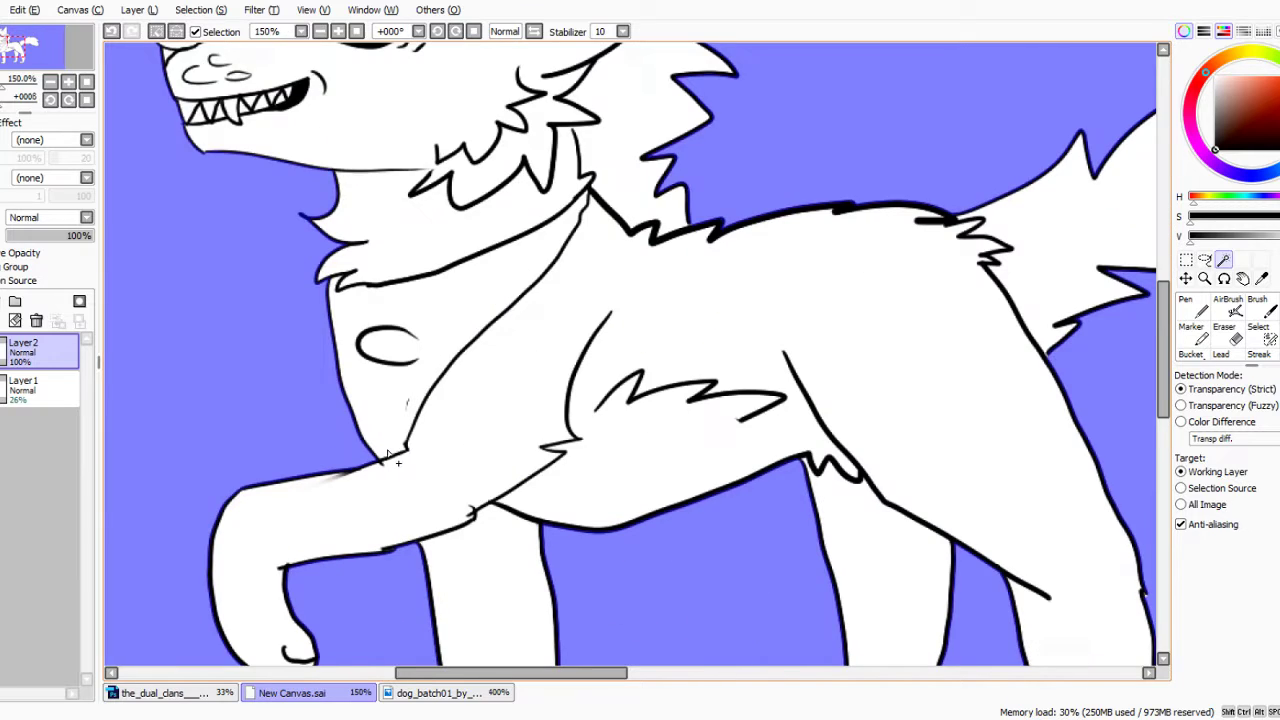
scroll(384, 455, "down", 2)
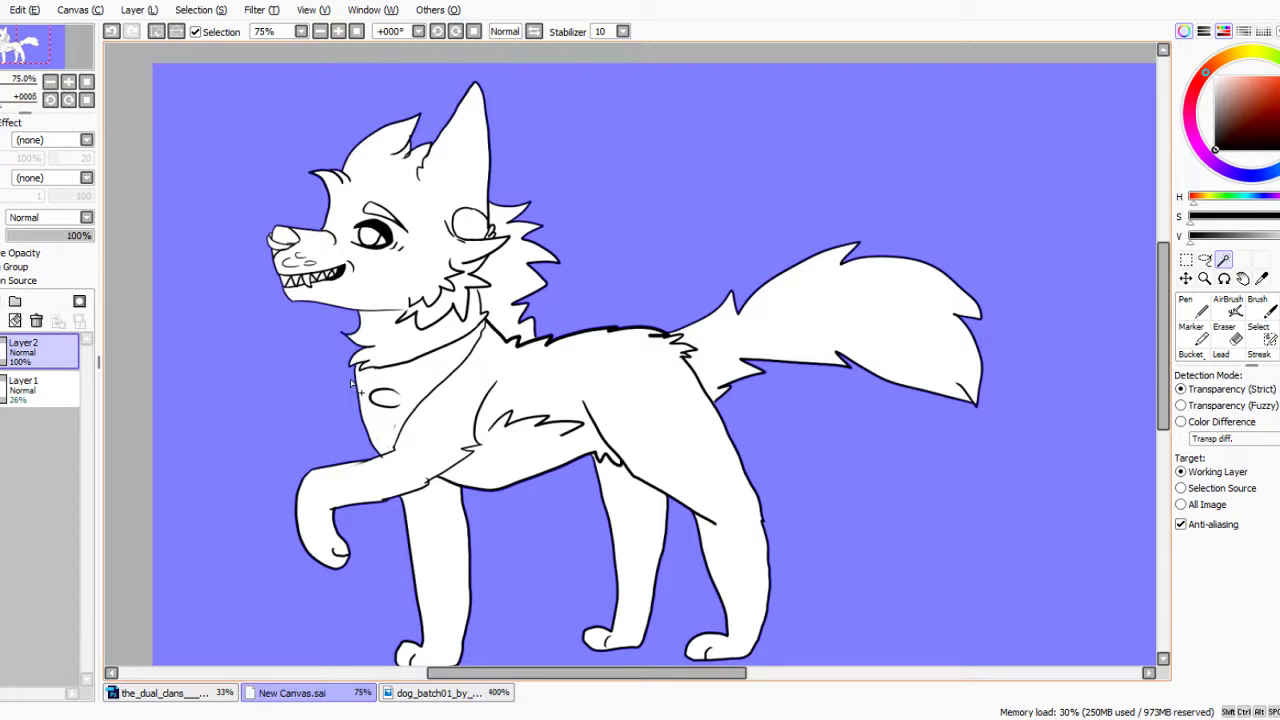
Invert the selection to cover the dog and add a new layer between Layer2 and Layer1.
left_click(203, 11)
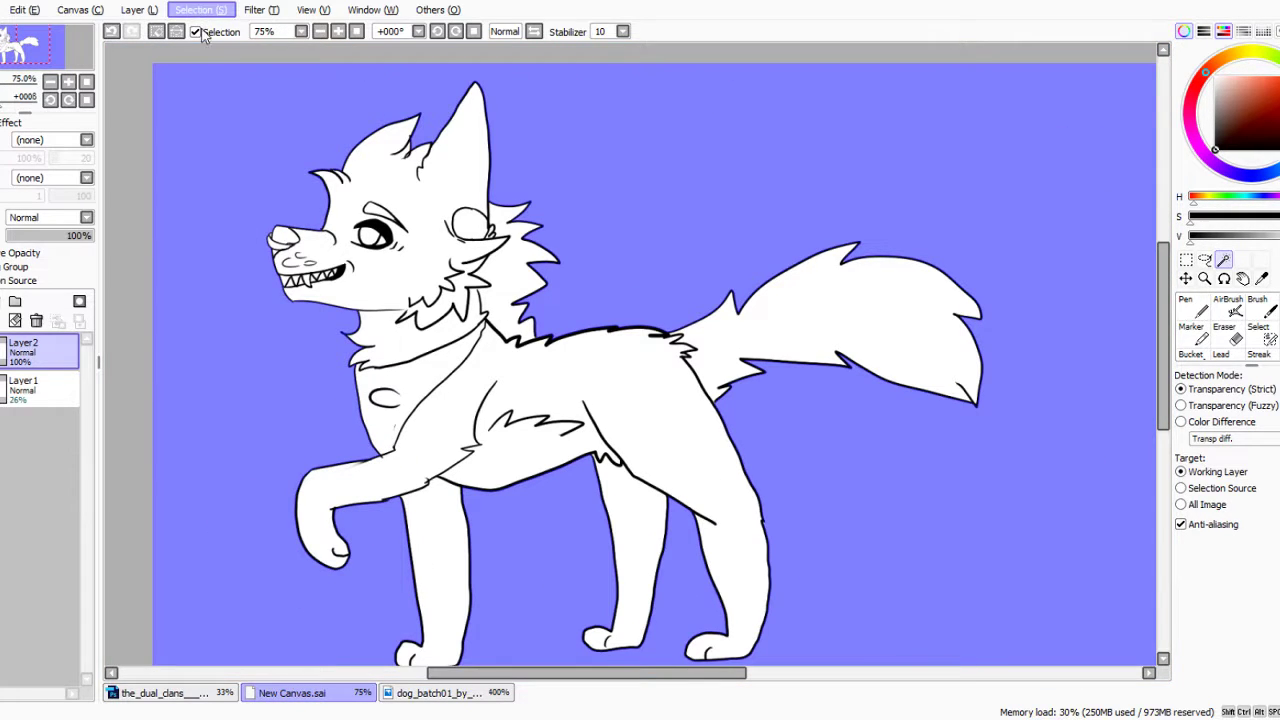
left_click(200, 50)
left_click(48, 384)
left_click(1, 301)
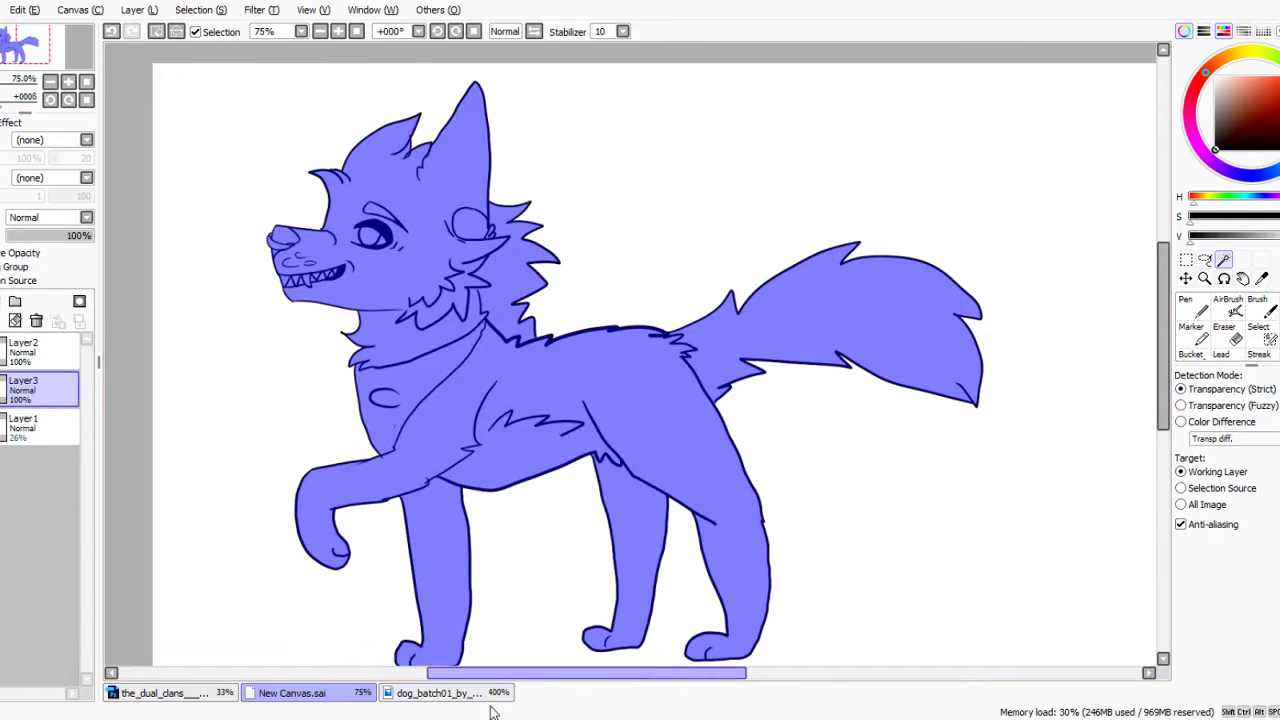
Sample the off-white coat colour from dog 1 in the dog_batch01 reference and bucket-fill the selected dog on Layer3.
left_click(450, 693)
left_click(578, 400)
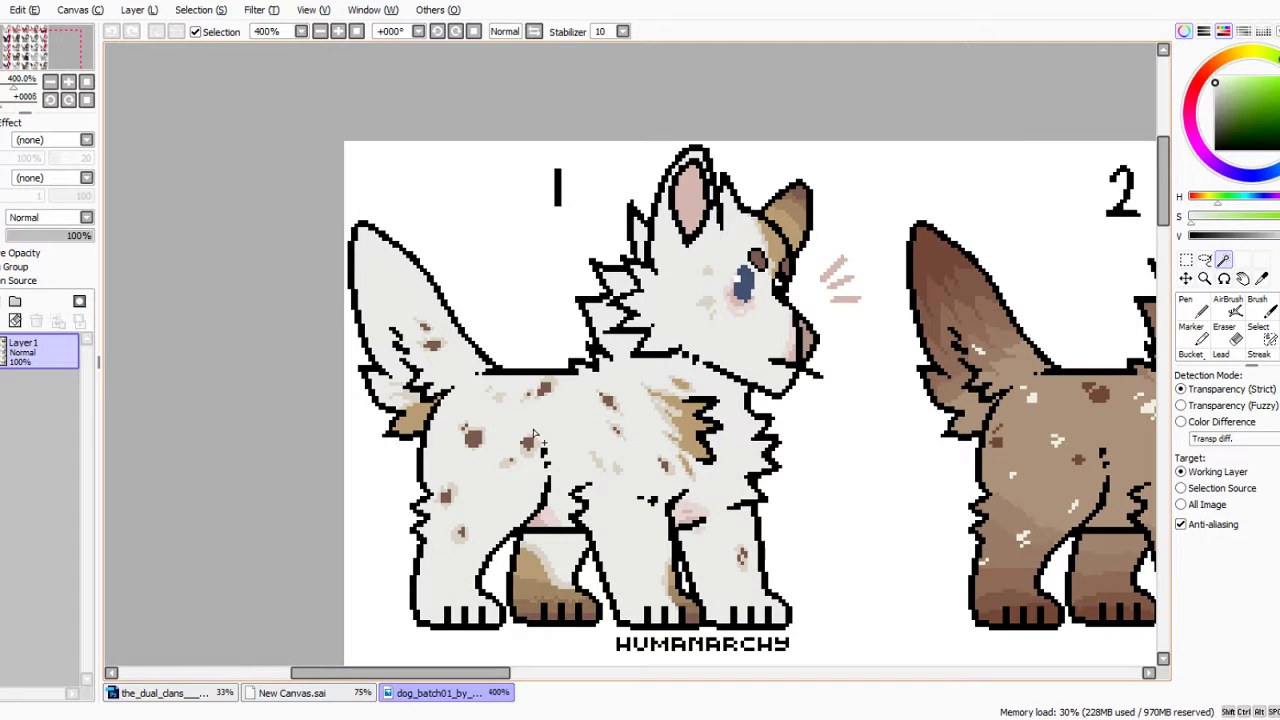
left_click(160, 693)
left_click(292, 693)
left_click(1190, 354)
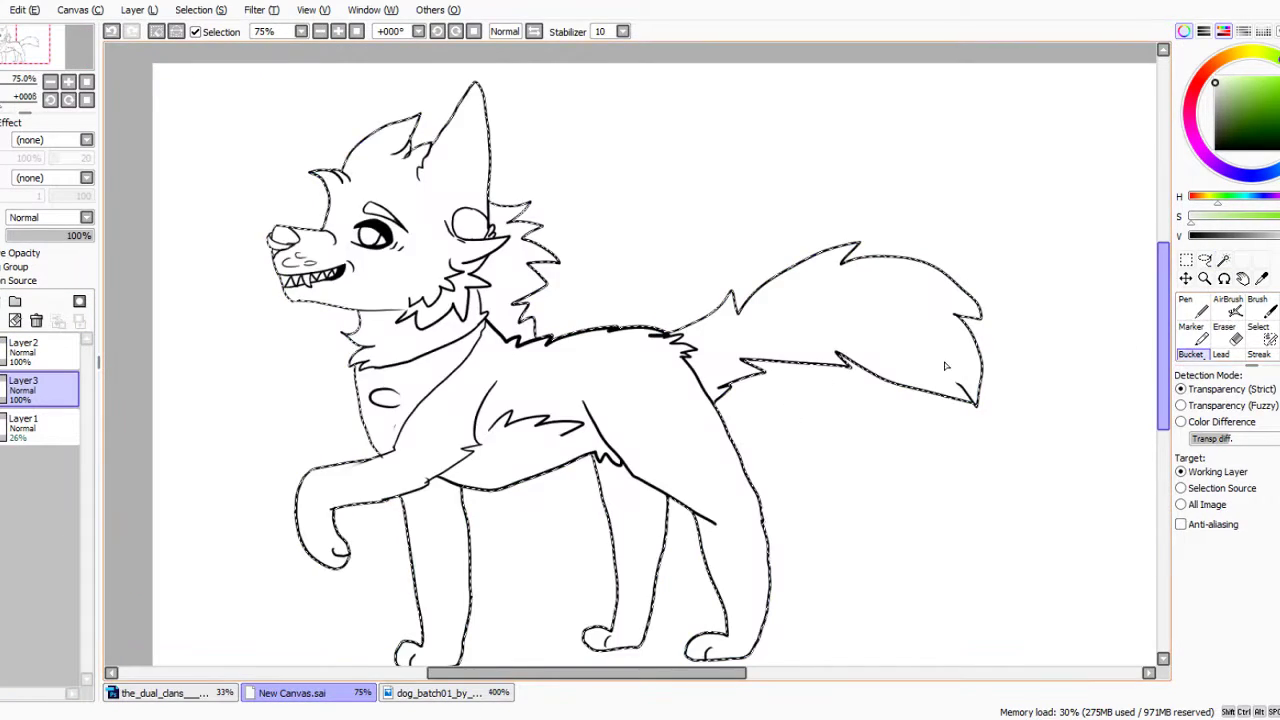
left_click(945, 366)
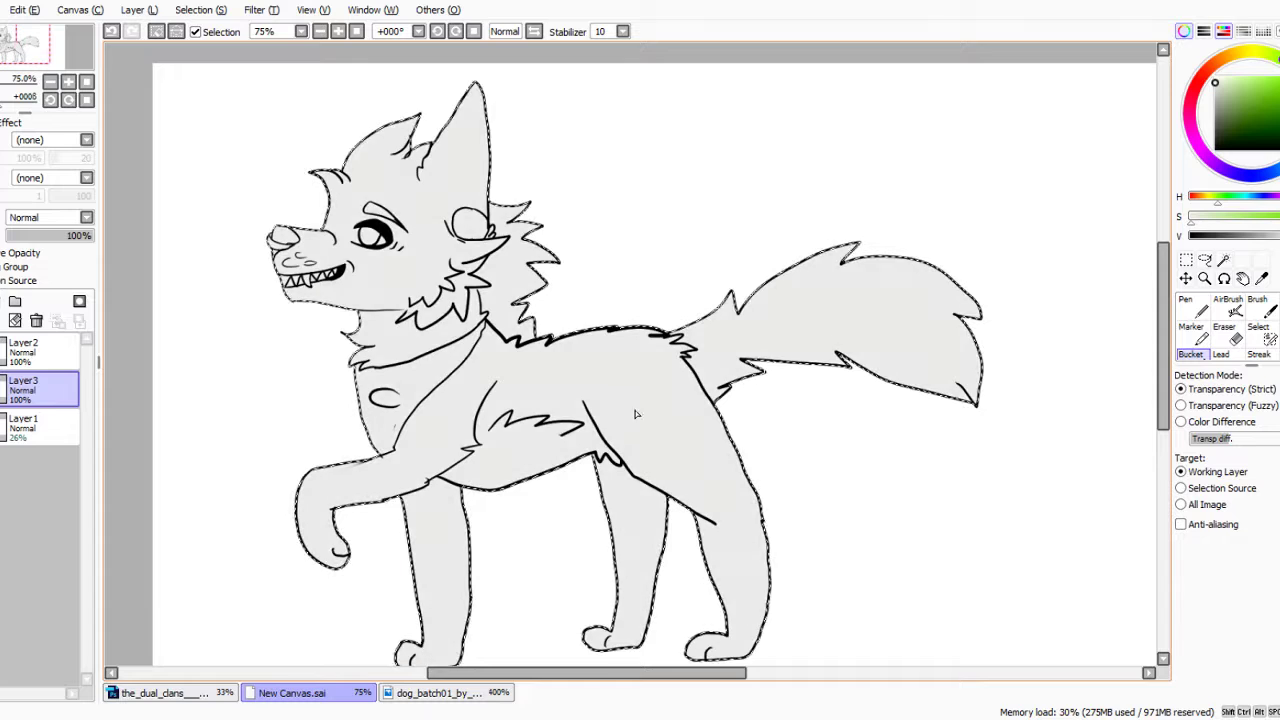
Deselect, add a layer directly above Layer1, fill it with black and reduce its opacity to 29%.
left_click(207, 34)
left_click(38, 428)
left_click(0, 301)
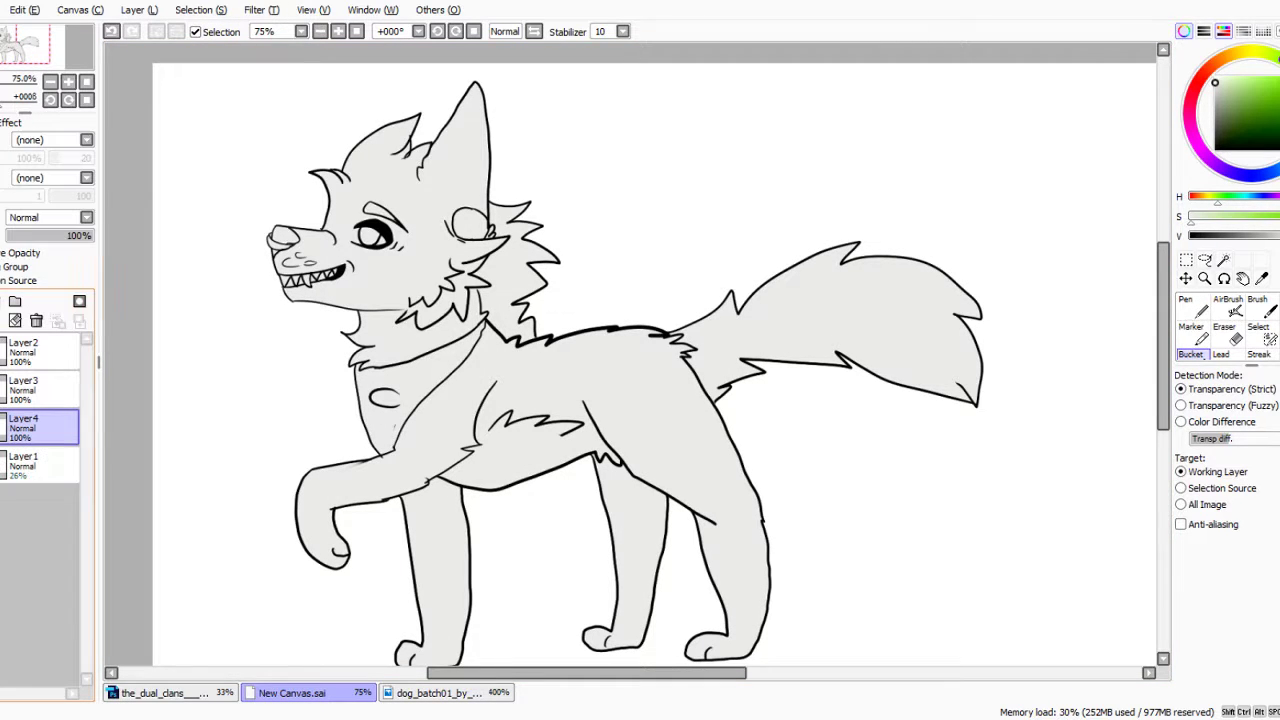
left_click_drag(1272, 240, 1182, 240)
left_click(903, 209)
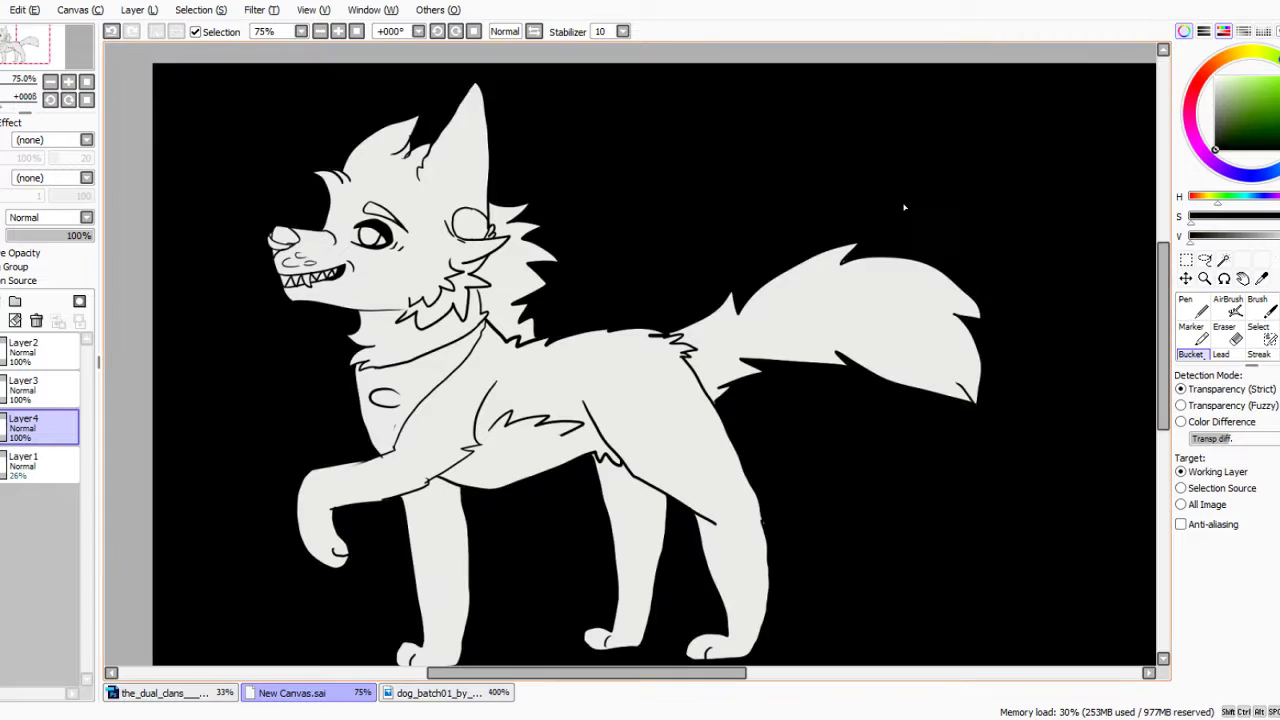
left_click_drag(56, 236, 31, 240)
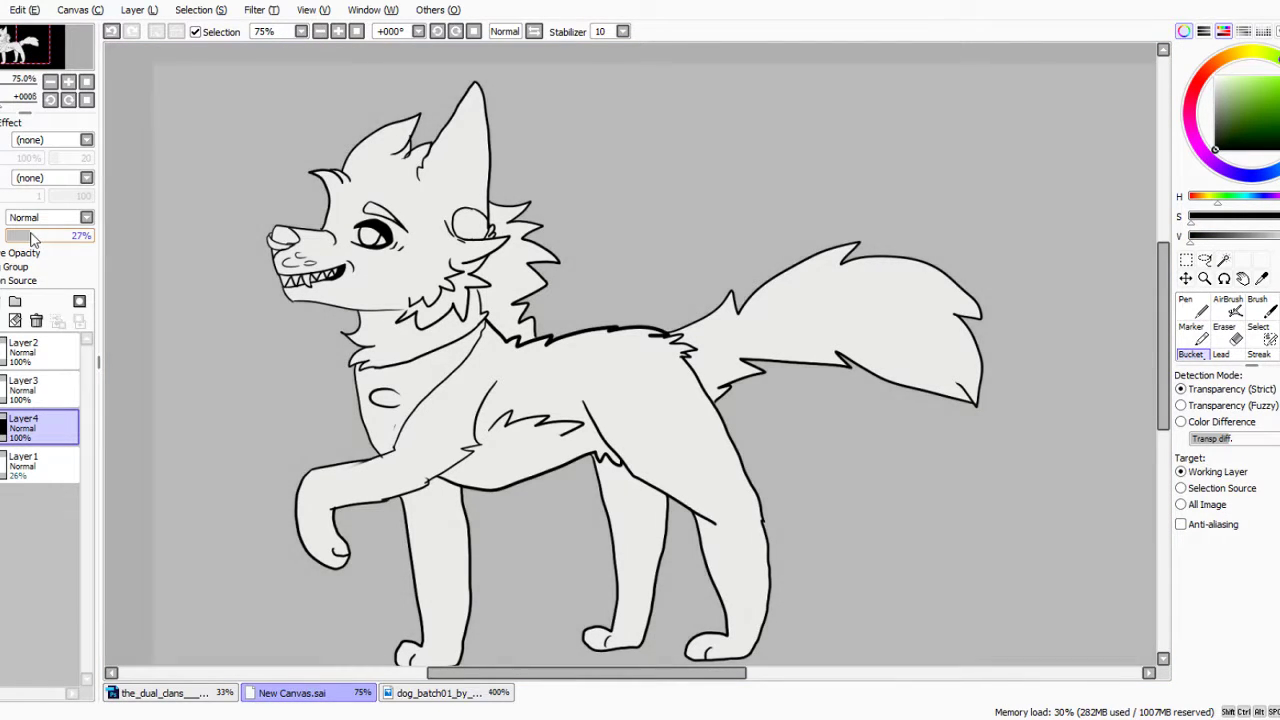
Lock the opacity of Layer3, check the dog_batch01 reference, and choose the Pen for painting markings.
left_click(30, 388)
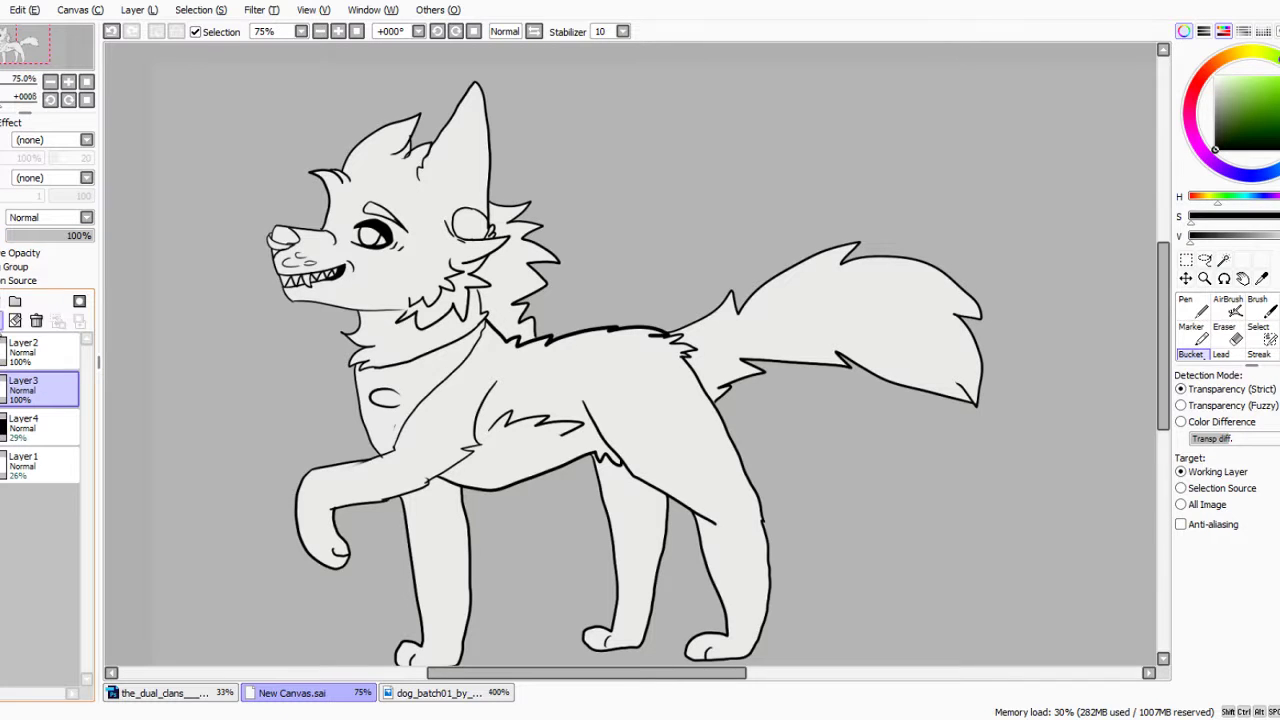
left_click(440, 692)
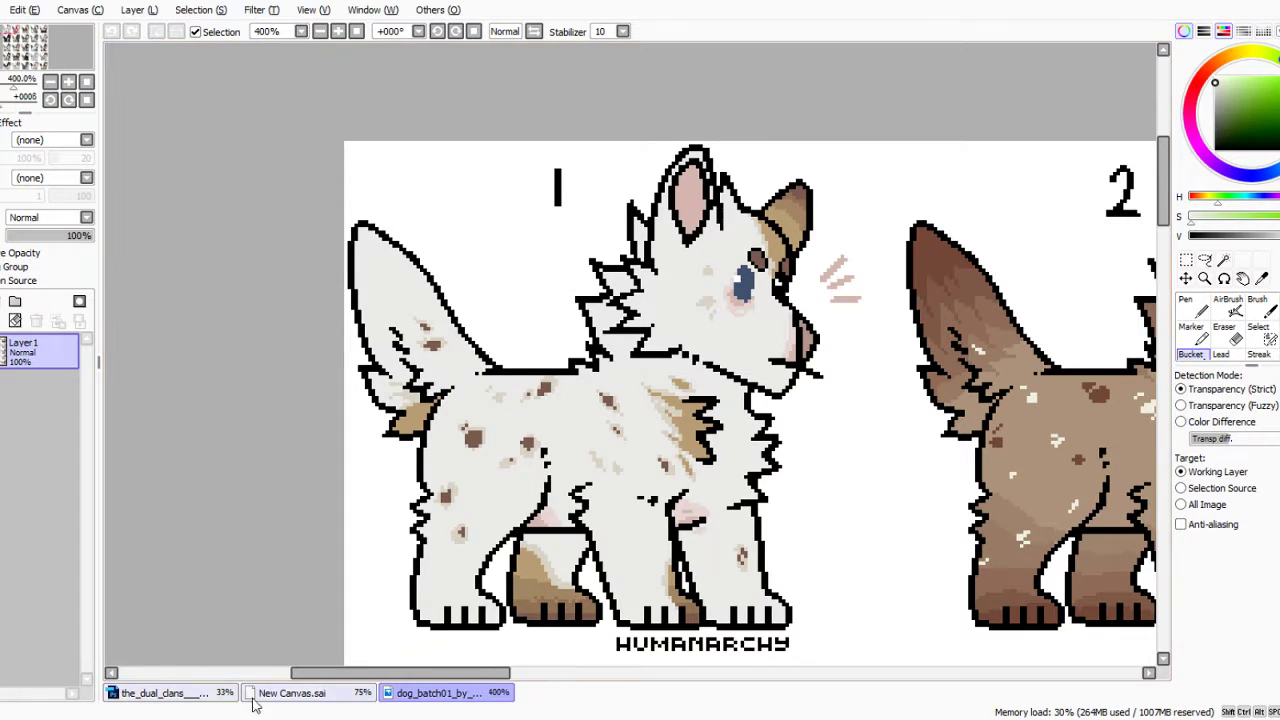
left_click(290, 692)
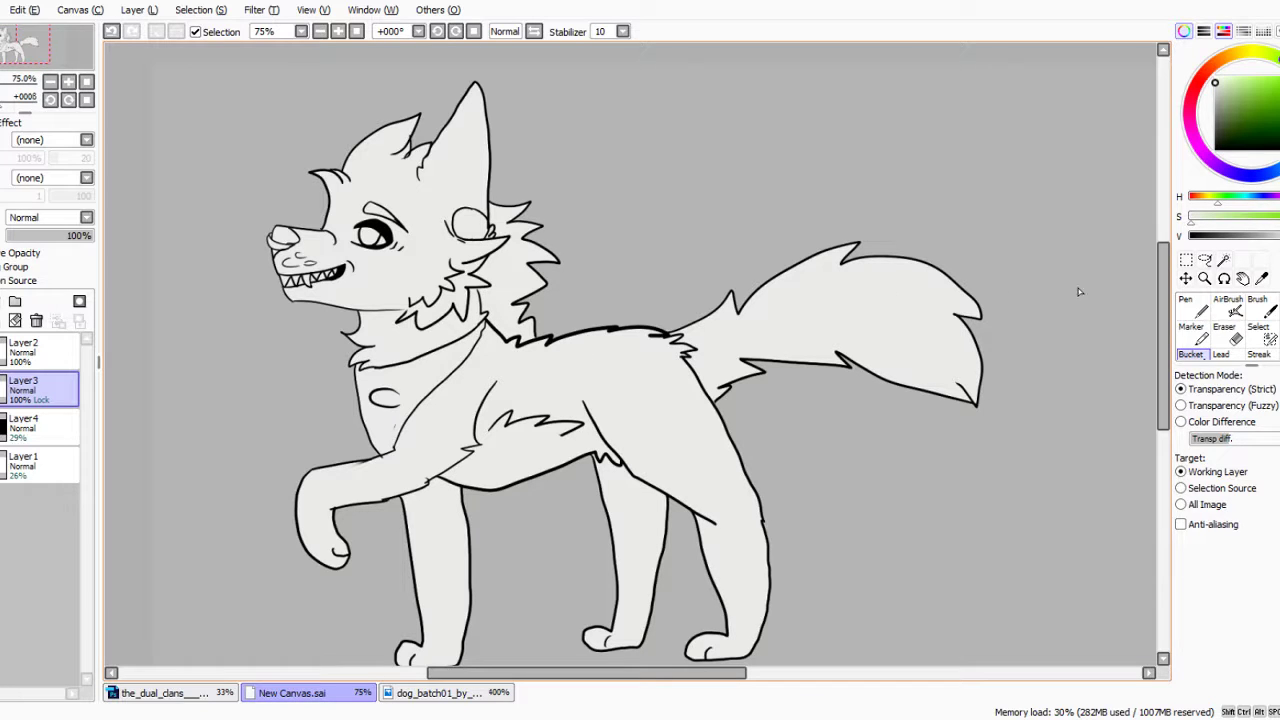
left_click(1195, 308)
Sample the beige spot colour and the pink chest patch colour from dog 1 in the dog_batch01 reference.
left_click(480, 692)
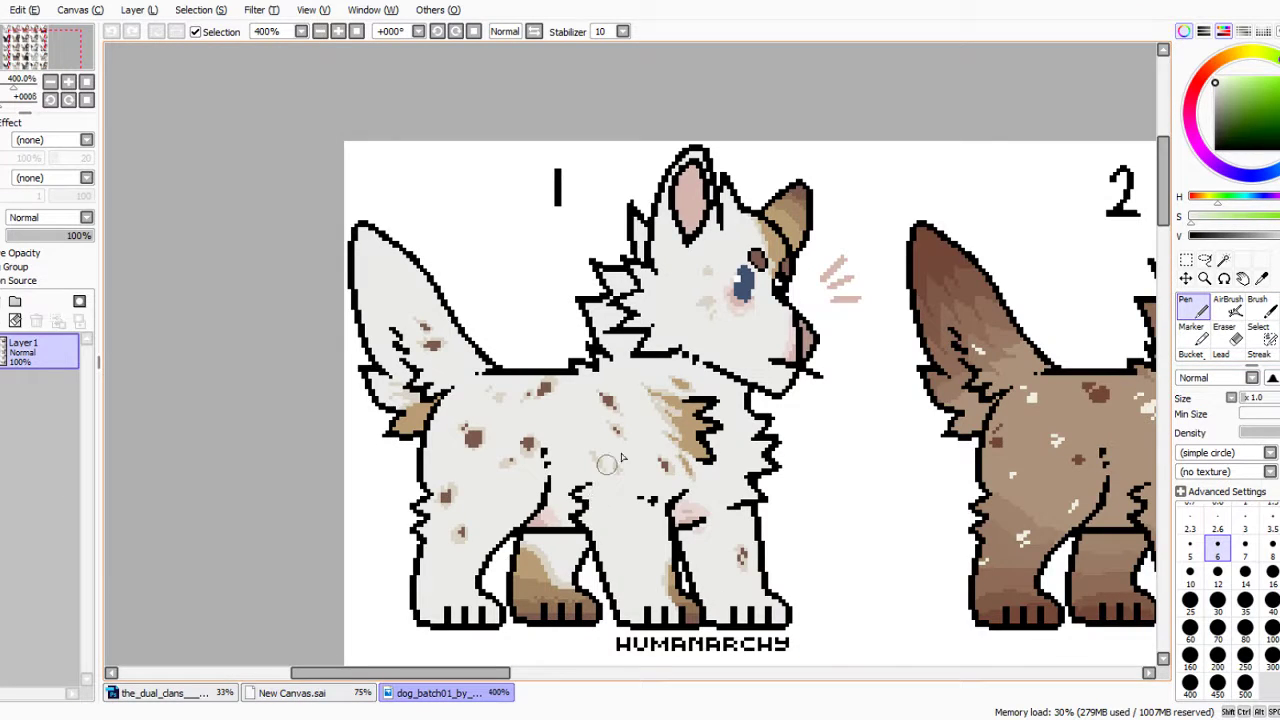
scroll(690, 345, "down", 3)
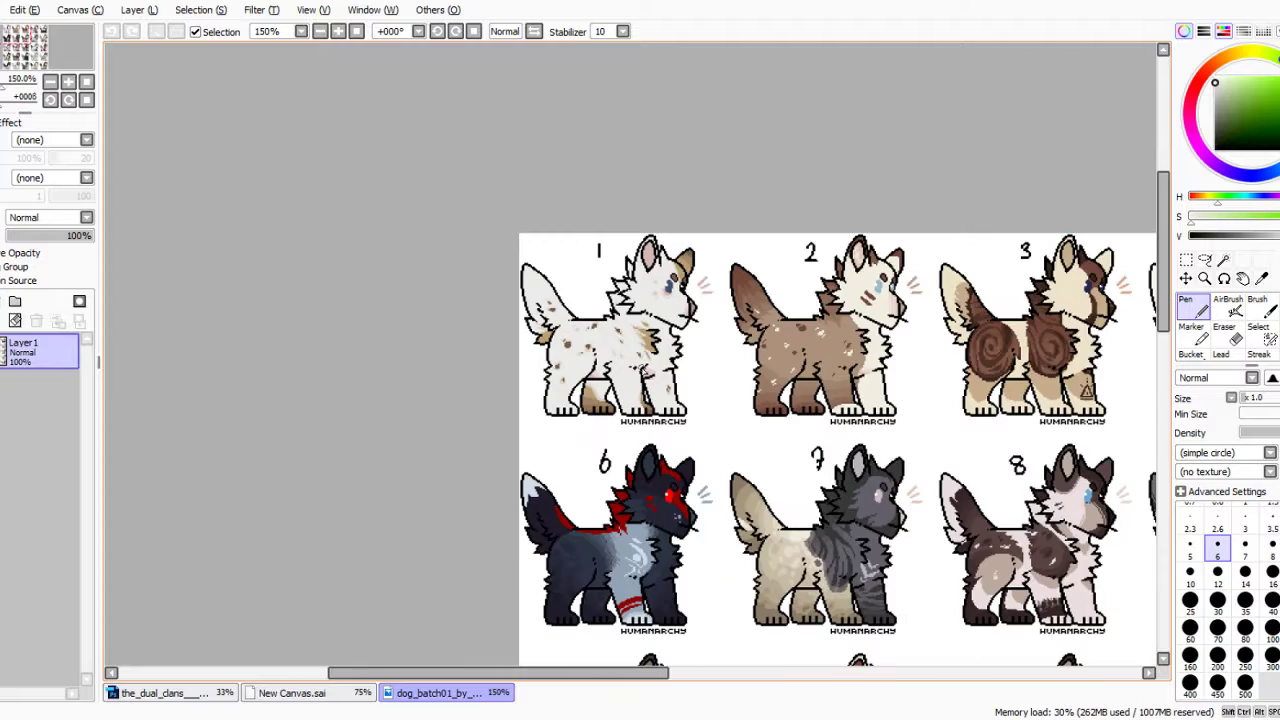
scroll(637, 310, "up", 3)
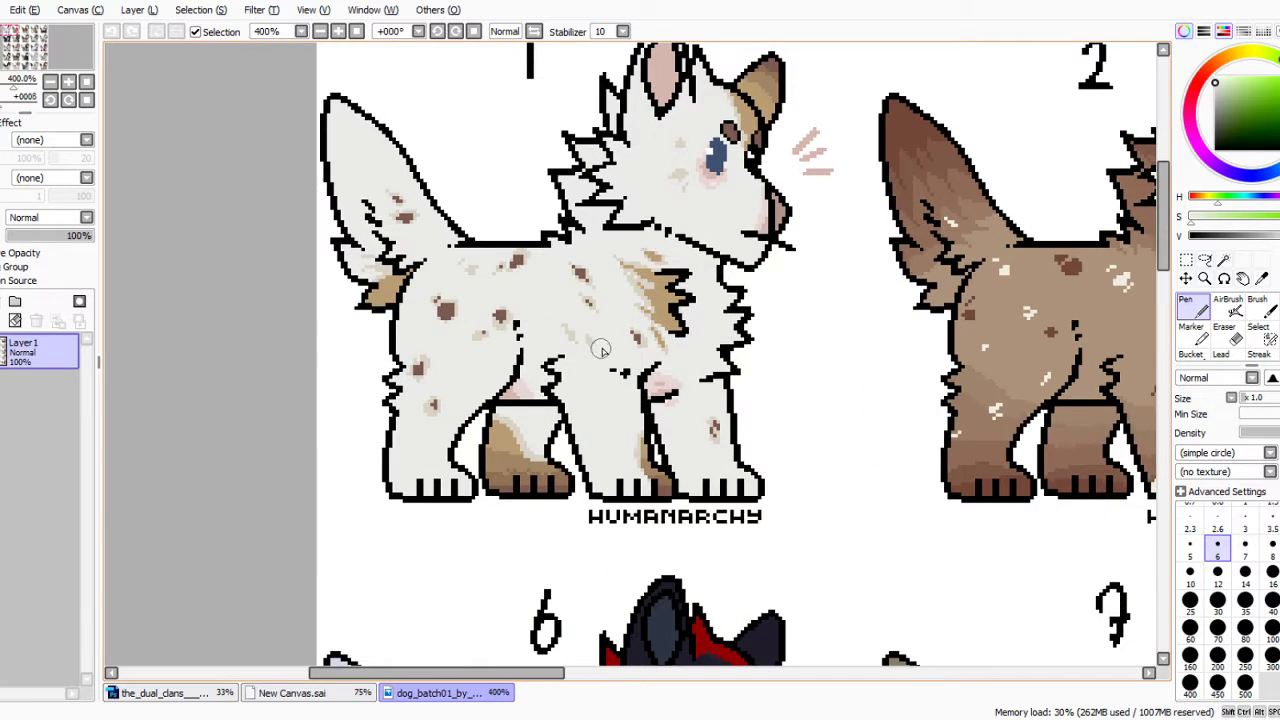
scroll(601, 350, "down", 1)
scroll(595, 350, "up", 4)
left_click(557, 456, "alt")
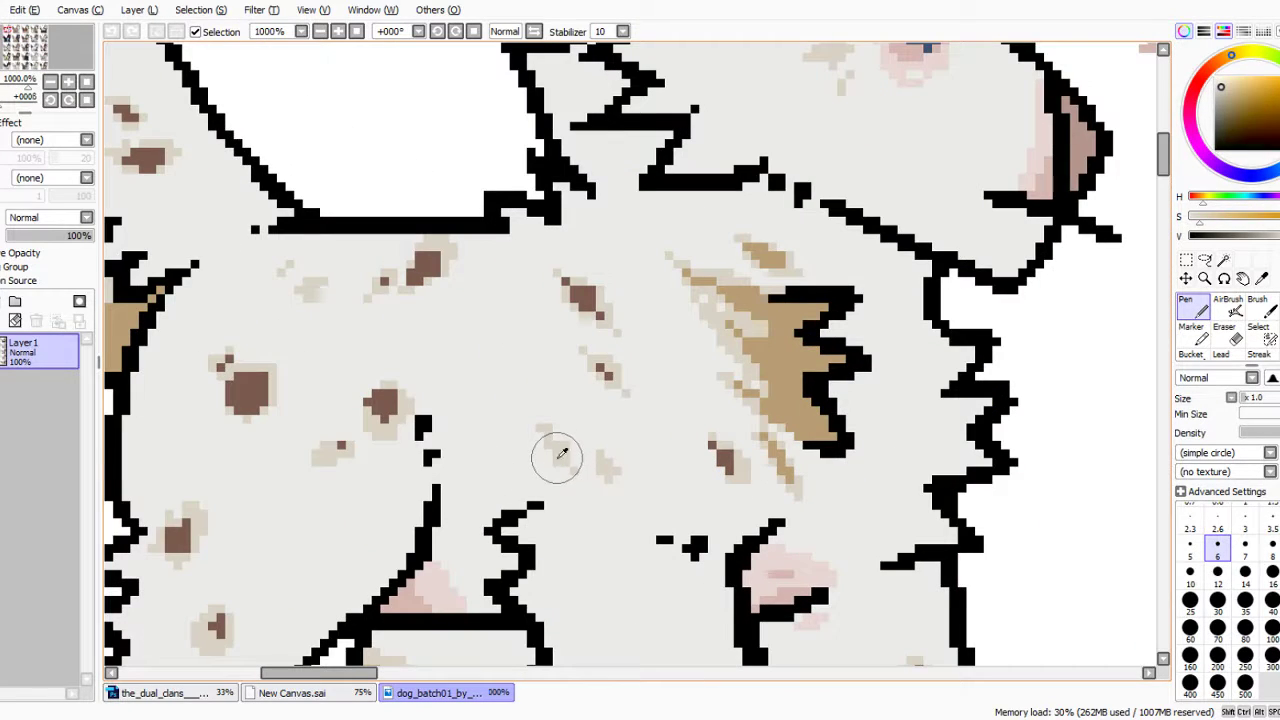
scroll(735, 543, "up", 2)
left_click(775, 566, "alt")
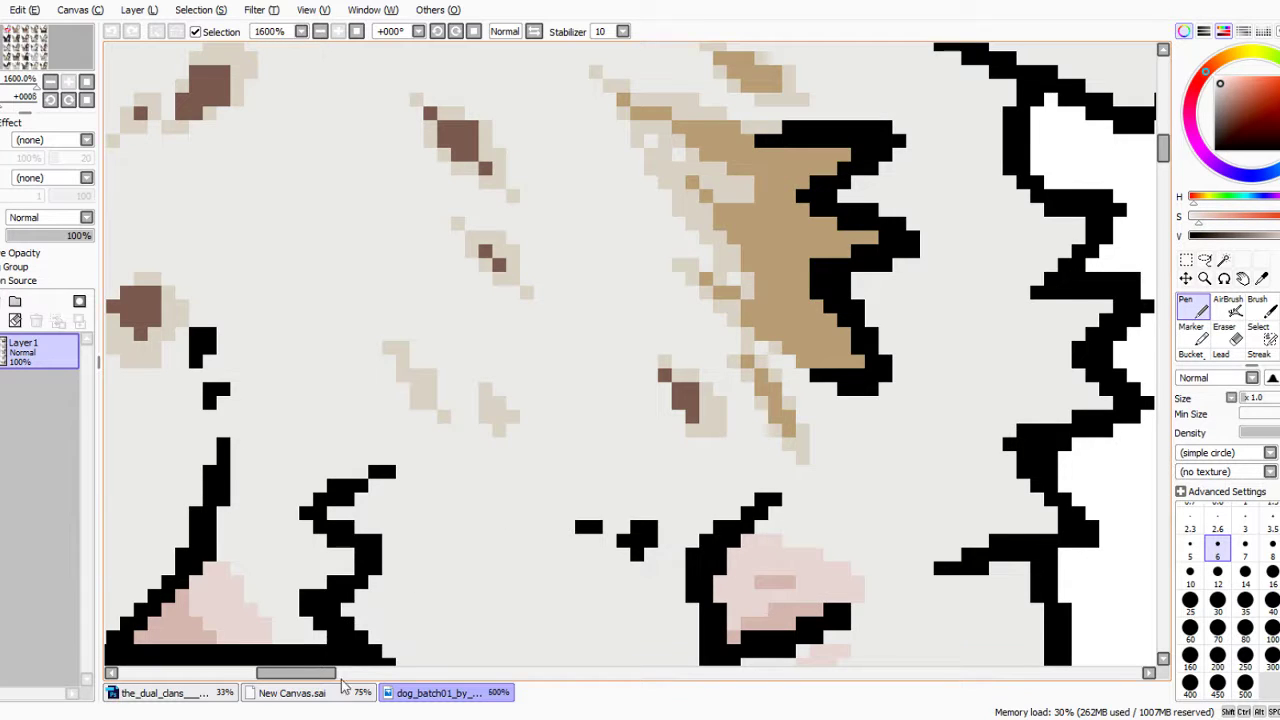
On Layer2 of New Canvas, close the gaps at both ends of the belly fur line with the size 3 selection pen.
left_click(316, 703)
scroll(505, 470, "up", 3)
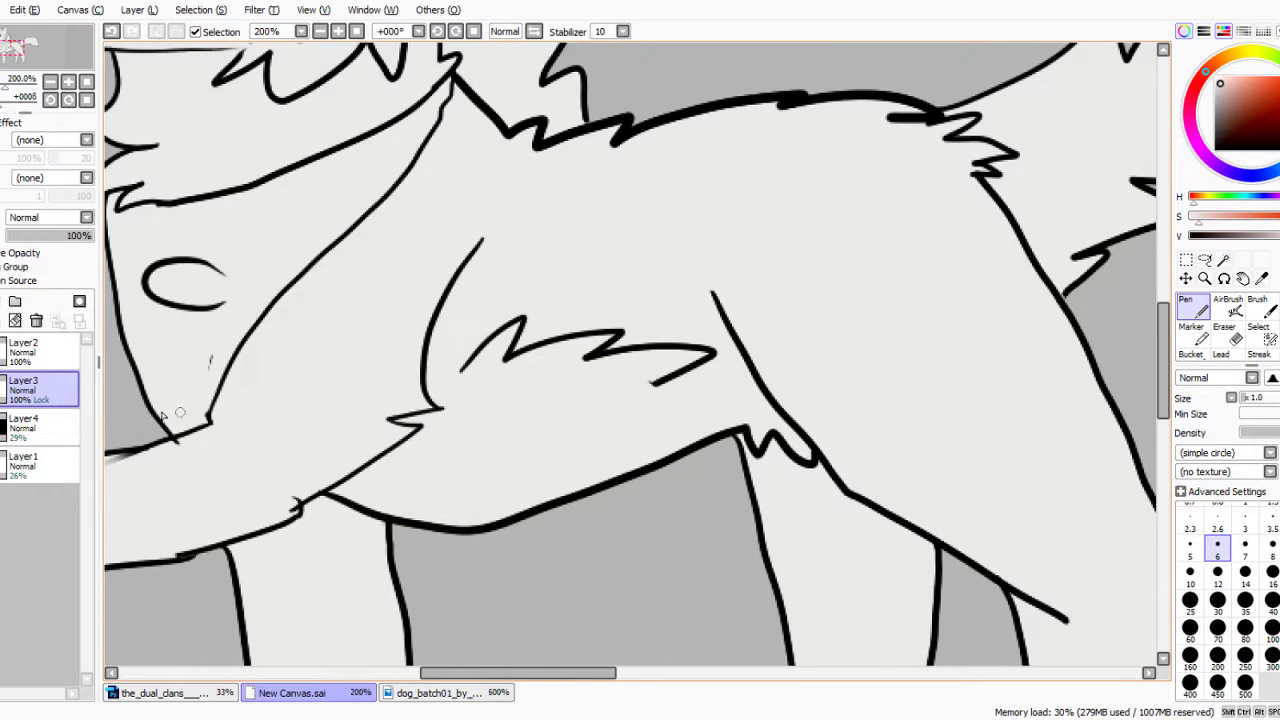
left_click(30, 352)
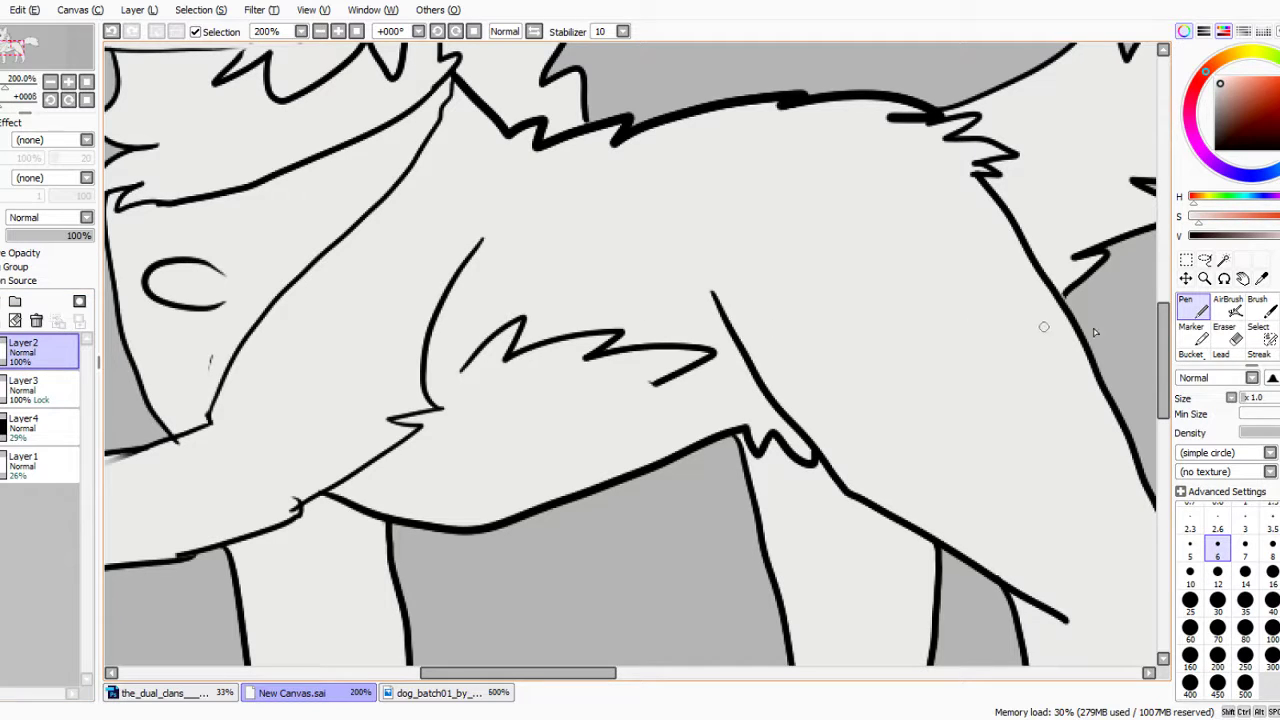
left_click(1258, 333)
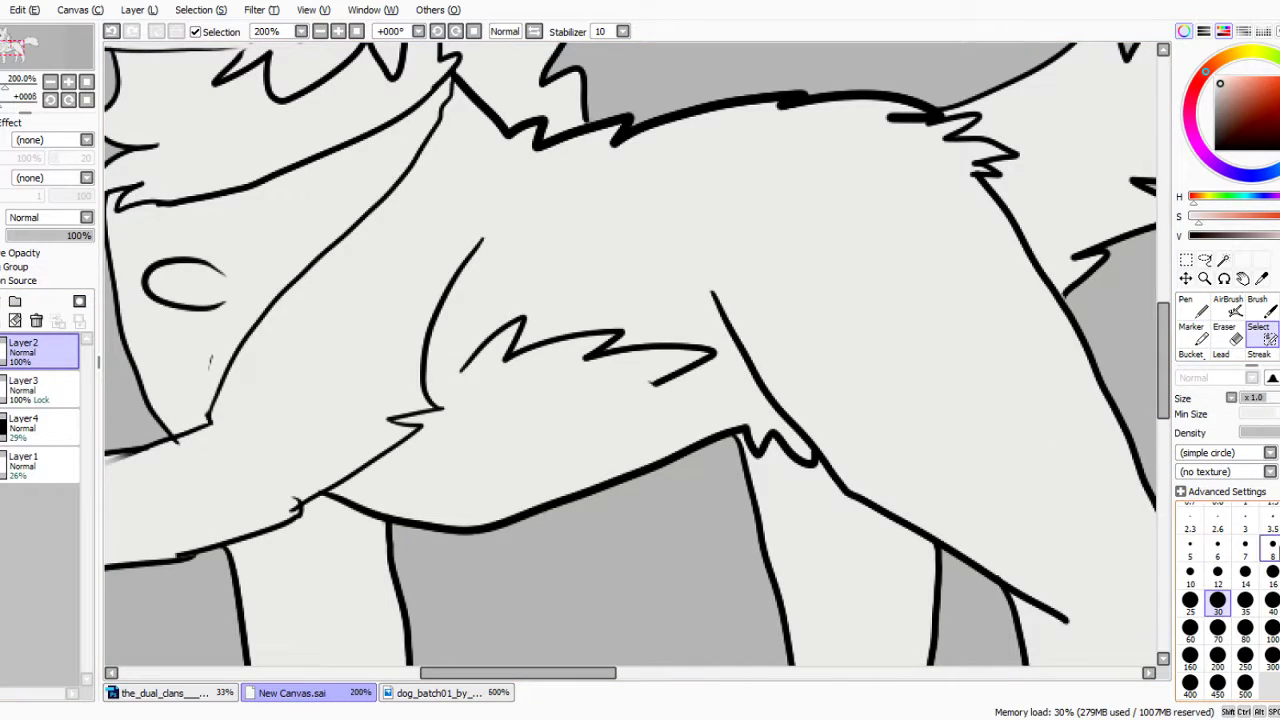
left_click(1244, 518)
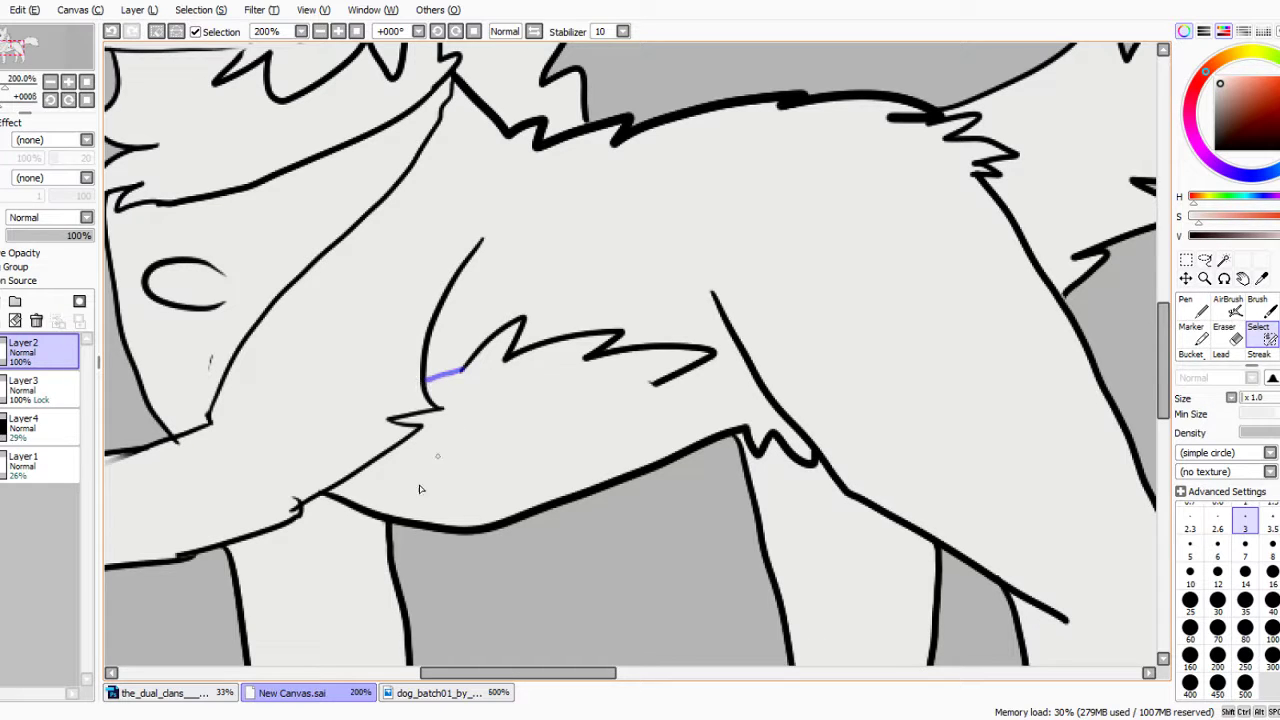
left_click(428, 693)
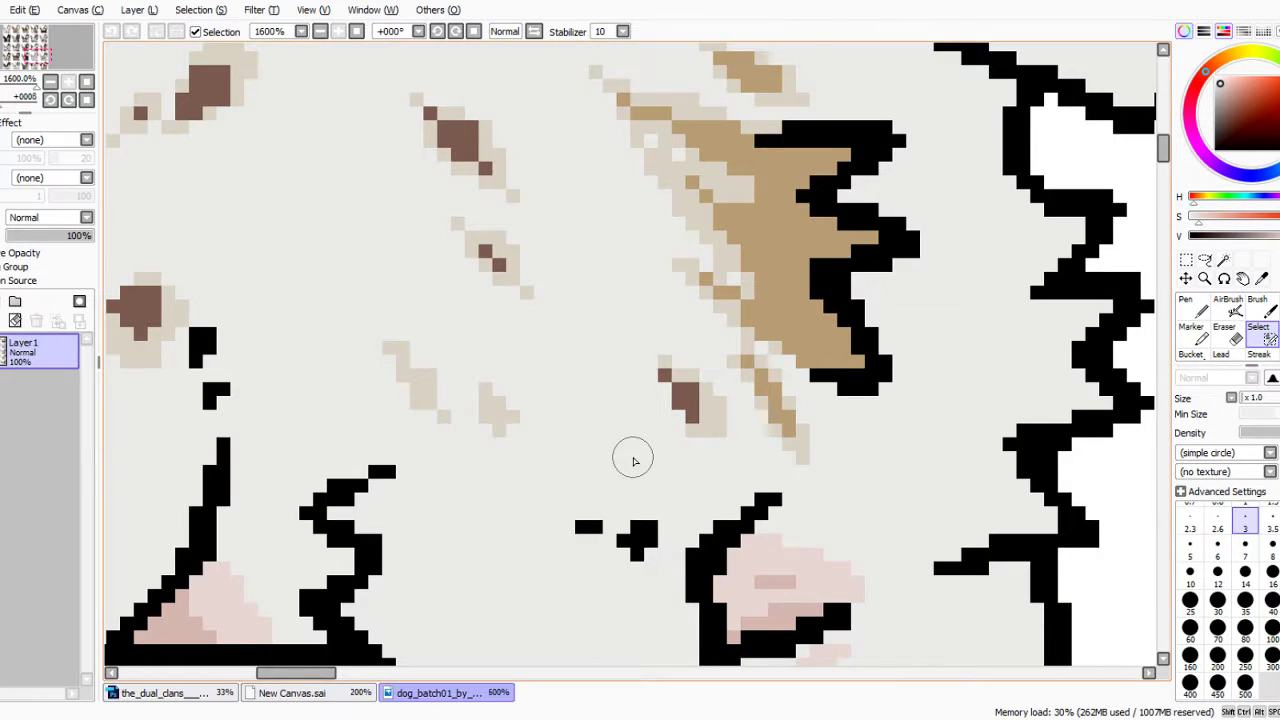
scroll(633, 460, "down", 4)
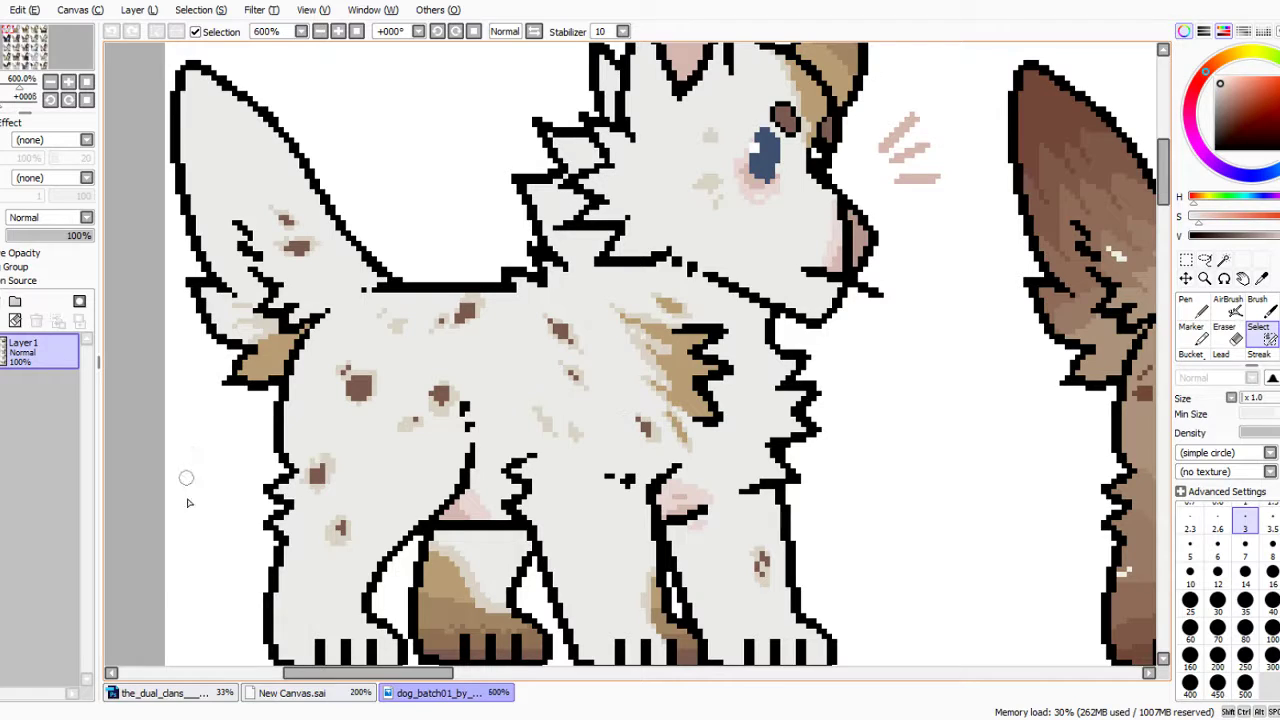
left_click(291, 693)
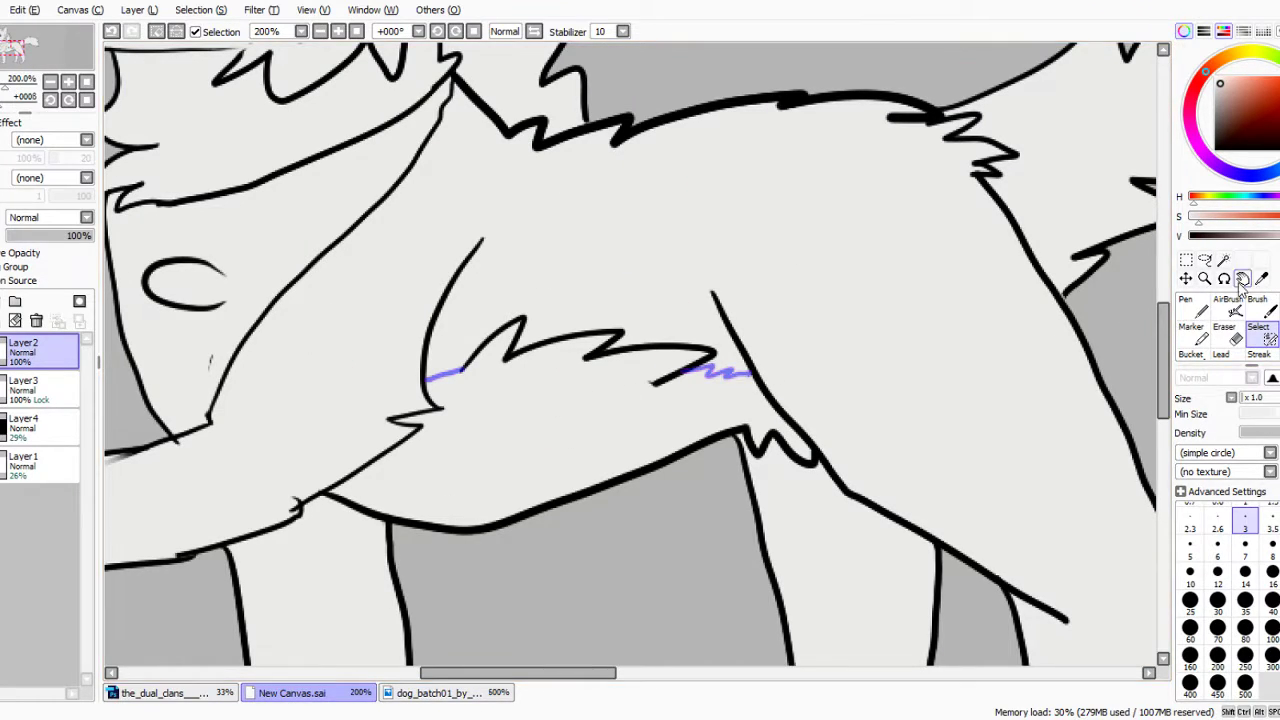
Select the enclosed belly area with the Magic Wand and touch up the selection edge beside the hind leg.
left_click(1223, 260)
left_click(606, 422)
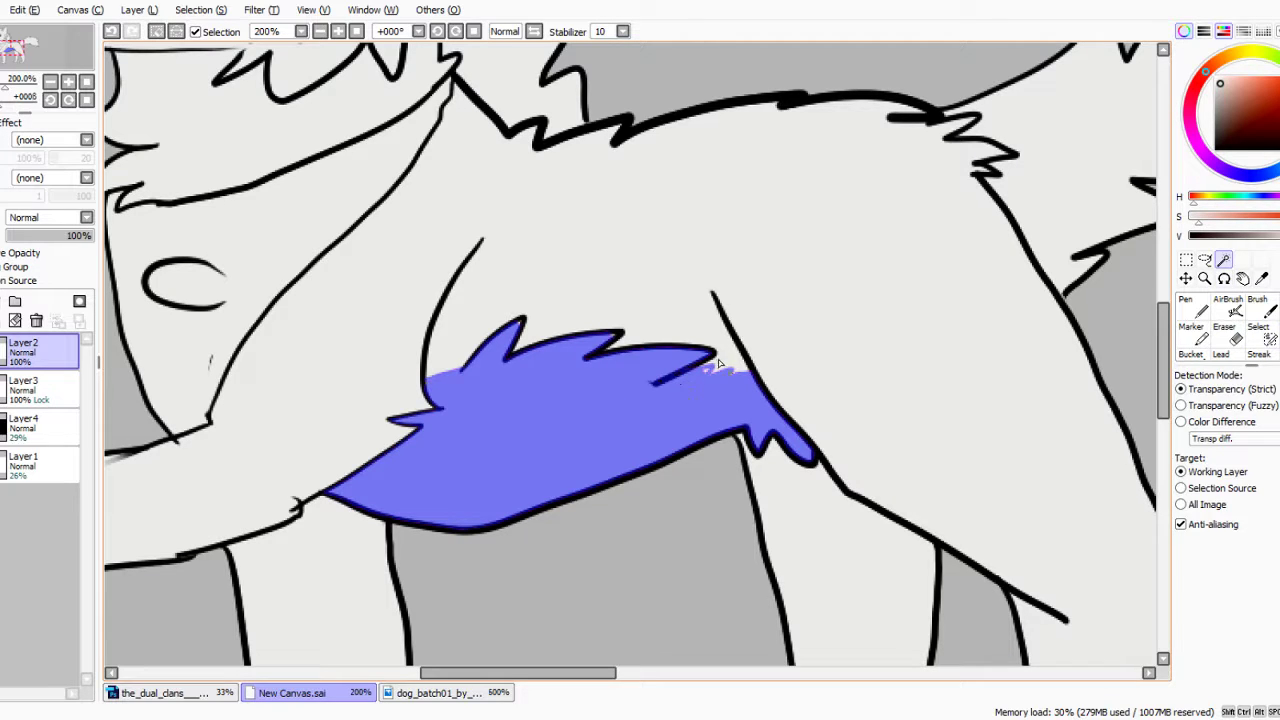
left_click(1262, 336)
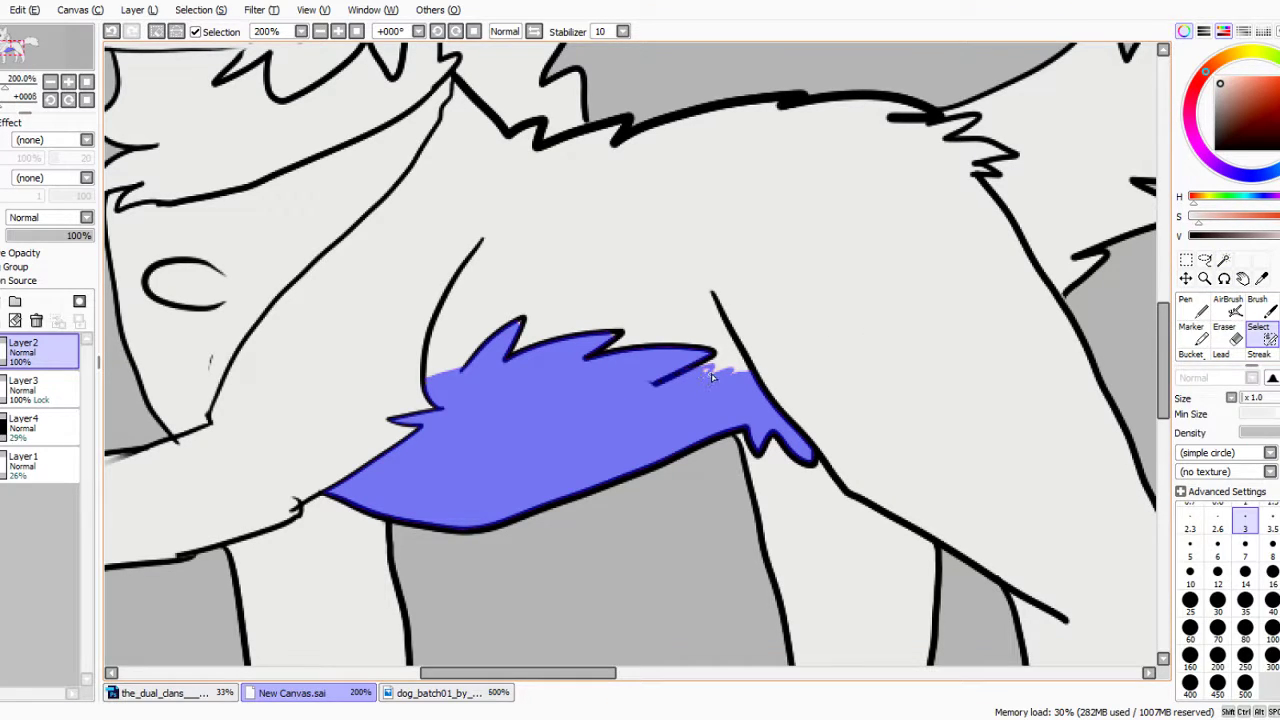
Paint the lower part of the selected belly light pink on Layer3 with the Pen at size 100.
left_click(24, 386)
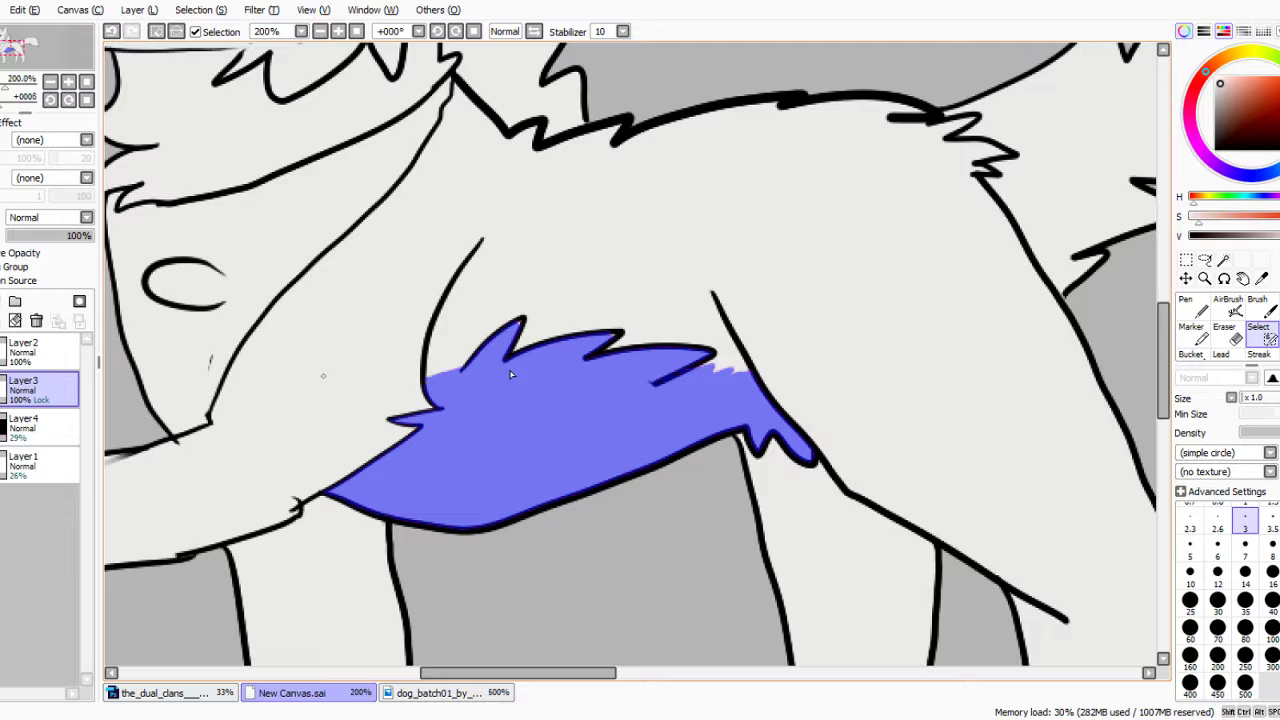
left_click(1186, 305)
mouse_move(440, 470)
left_mouse_down()
mouse_move(371, 471)
mouse_move(829, 457)
mouse_move(286, 466)
mouse_move(277, 491)
mouse_move(450, 515)
left_mouse_up()
Sample the darker pink from dog 1 in the dog_batch01 reference, shade the rear belly tuft and add four spots to the front belly.
left_click(467, 698)
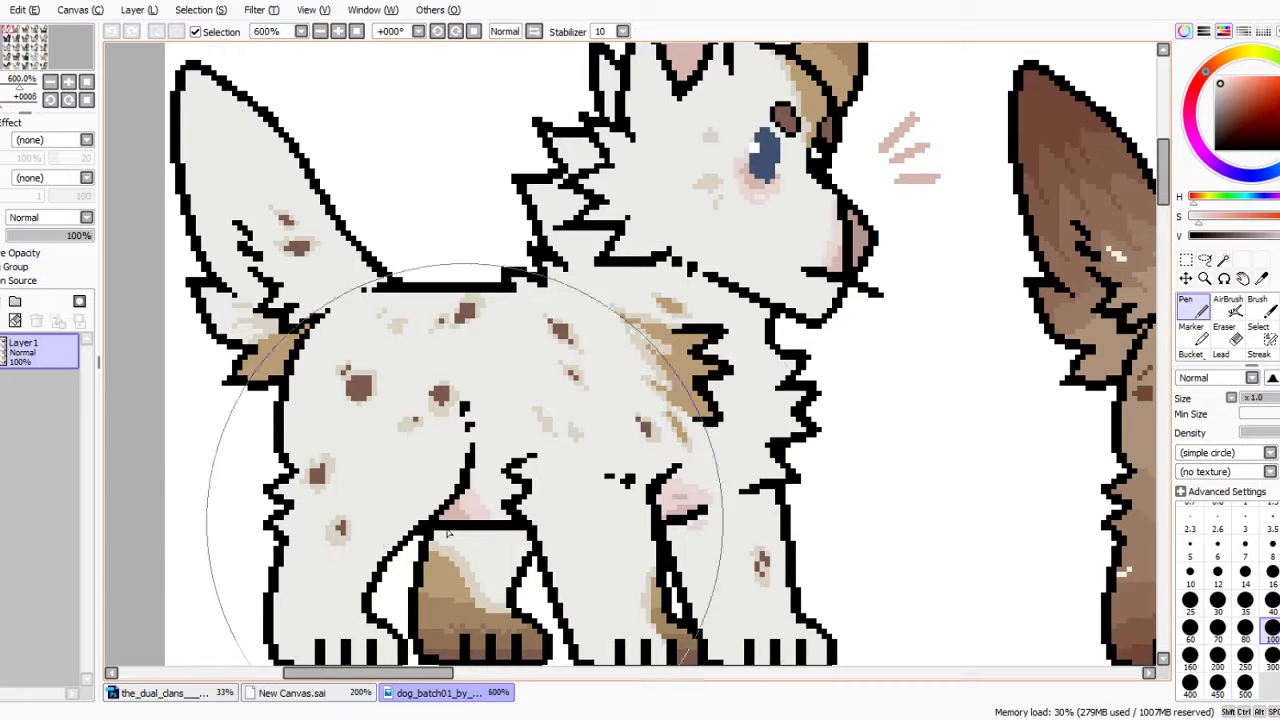
left_click(300, 693)
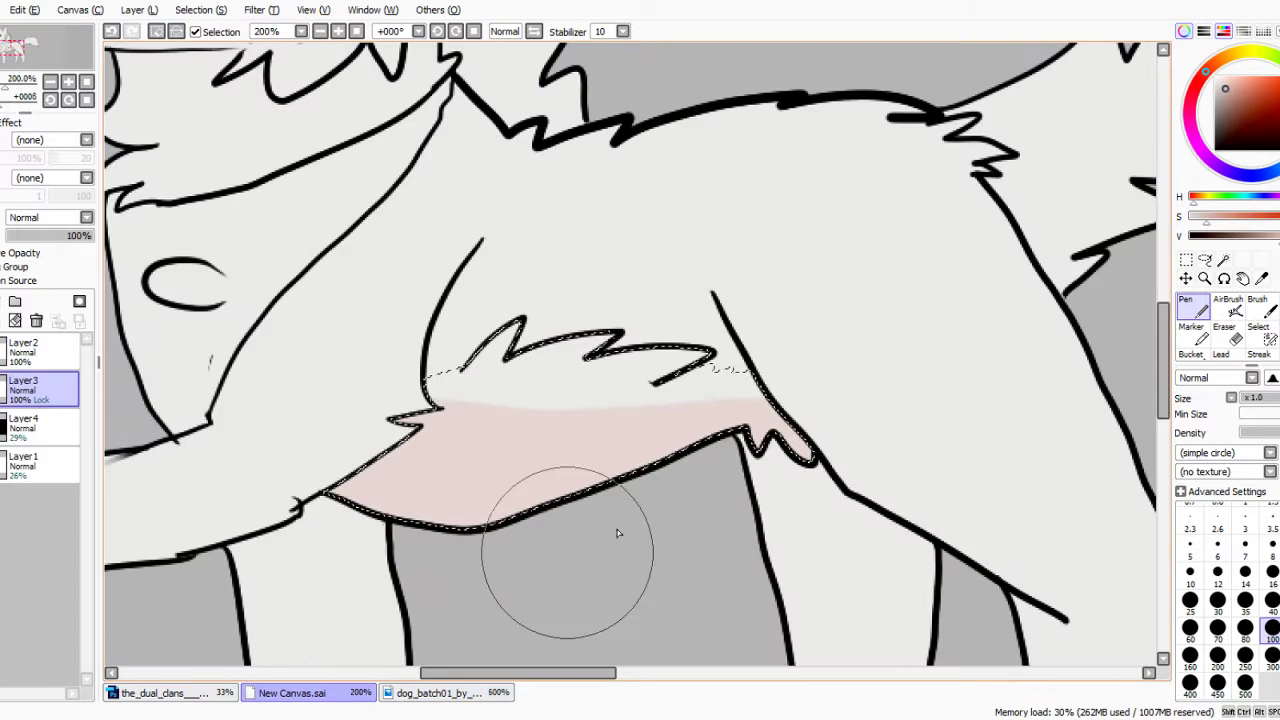
mouse_move(717, 480)
left_mouse_down()
mouse_move(787, 419)
mouse_move(782, 446)
mouse_move(814, 466)
left_mouse_up()
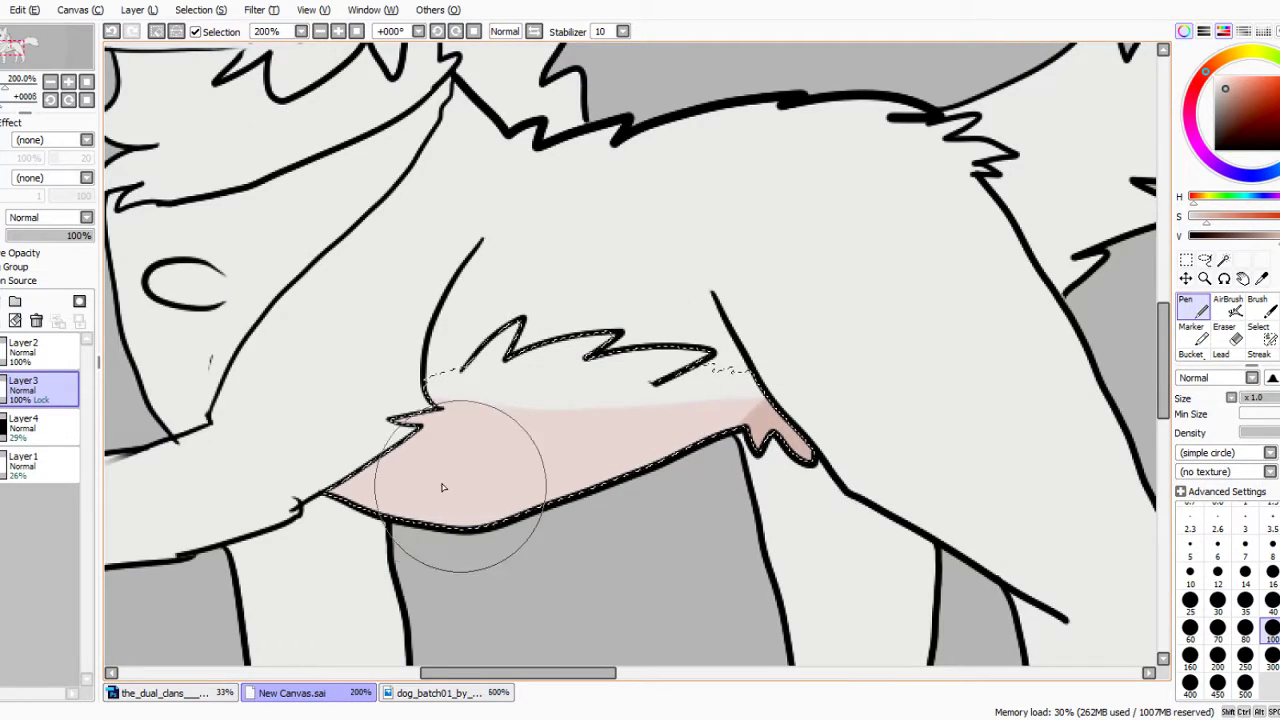
left_click_drag(443, 486, 420, 483)
left_click(444, 437)
left_click(468, 510)
left_click(511, 453)
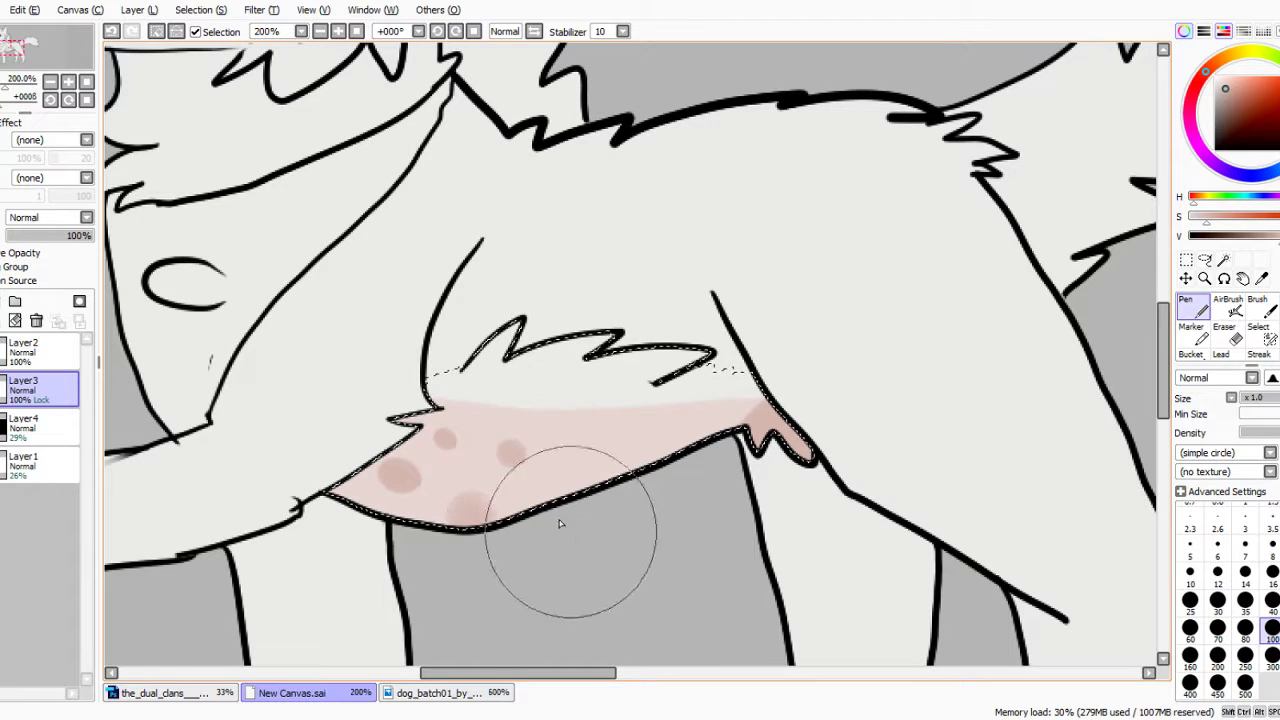
Examine the belly colouring on the whole dog and compare it with dog 1's body, chest and leg markings in the dog_batch01 reference.
scroll(560, 432, "down", 2)
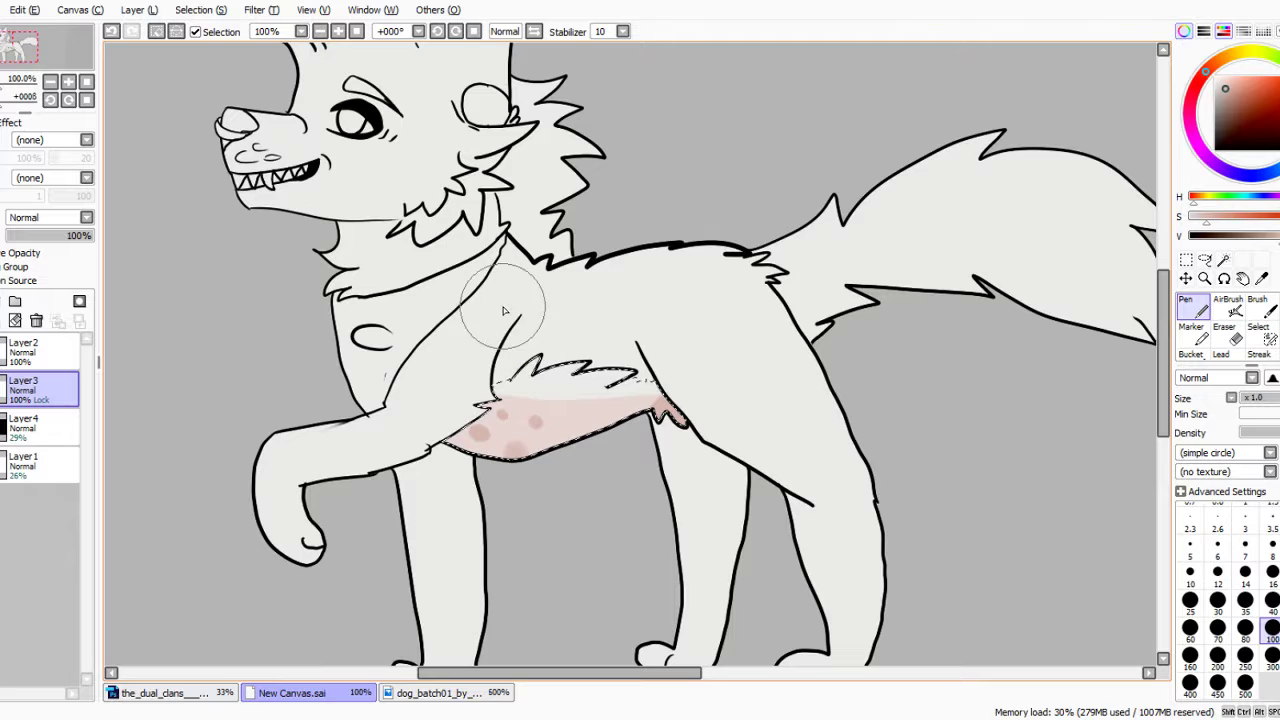
scroll(495, 303, "down", 1)
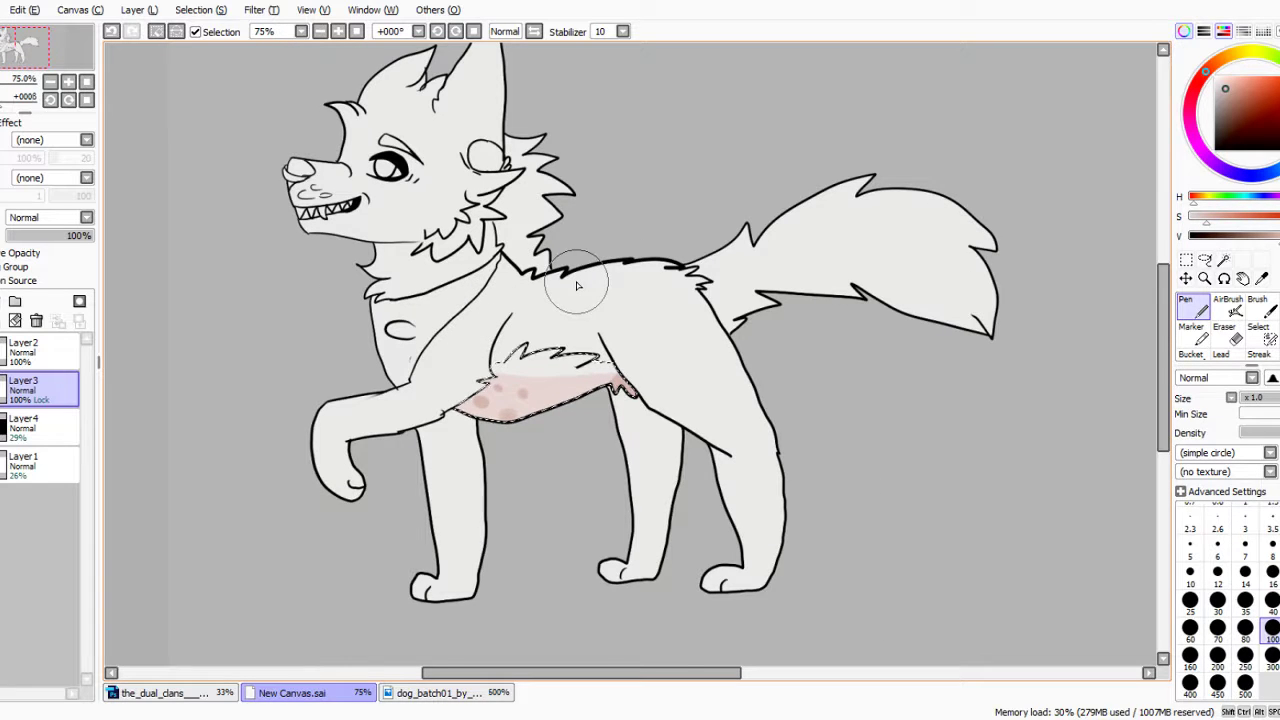
scroll(577, 286, "up", 1)
scroll(552, 306, "down", 1)
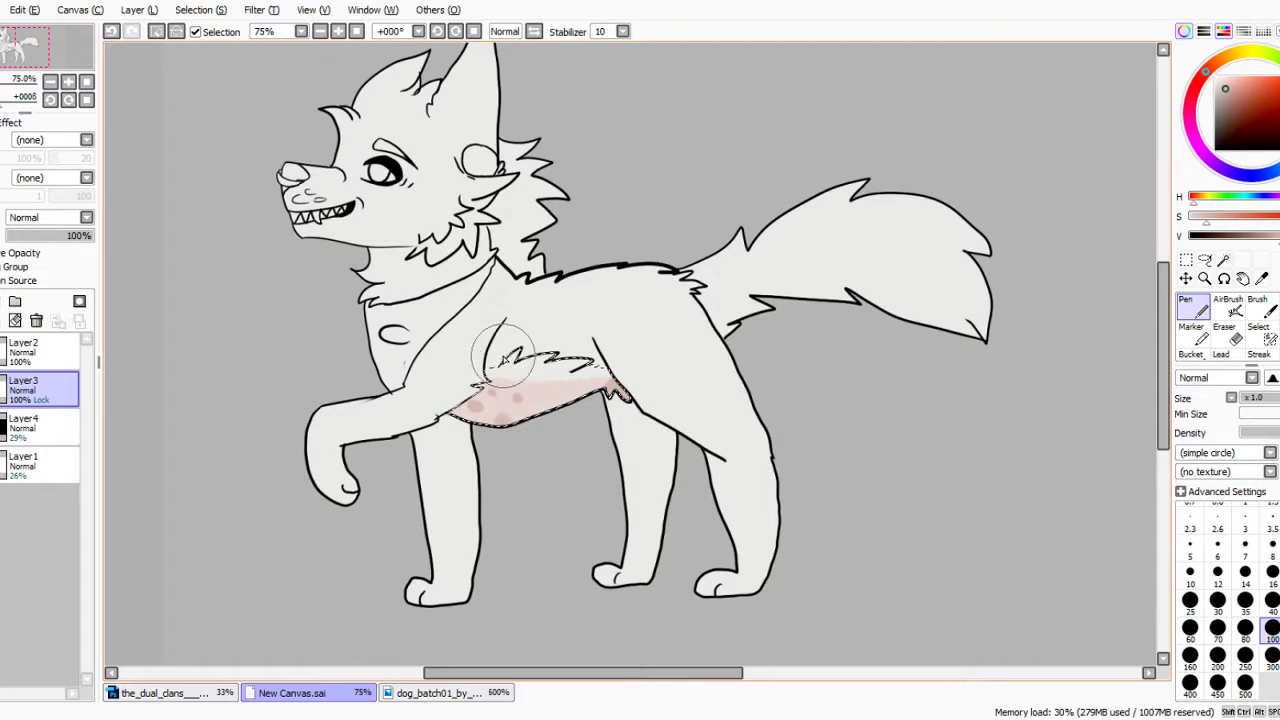
scroll(505, 357, "up", 2)
left_click(410, 693)
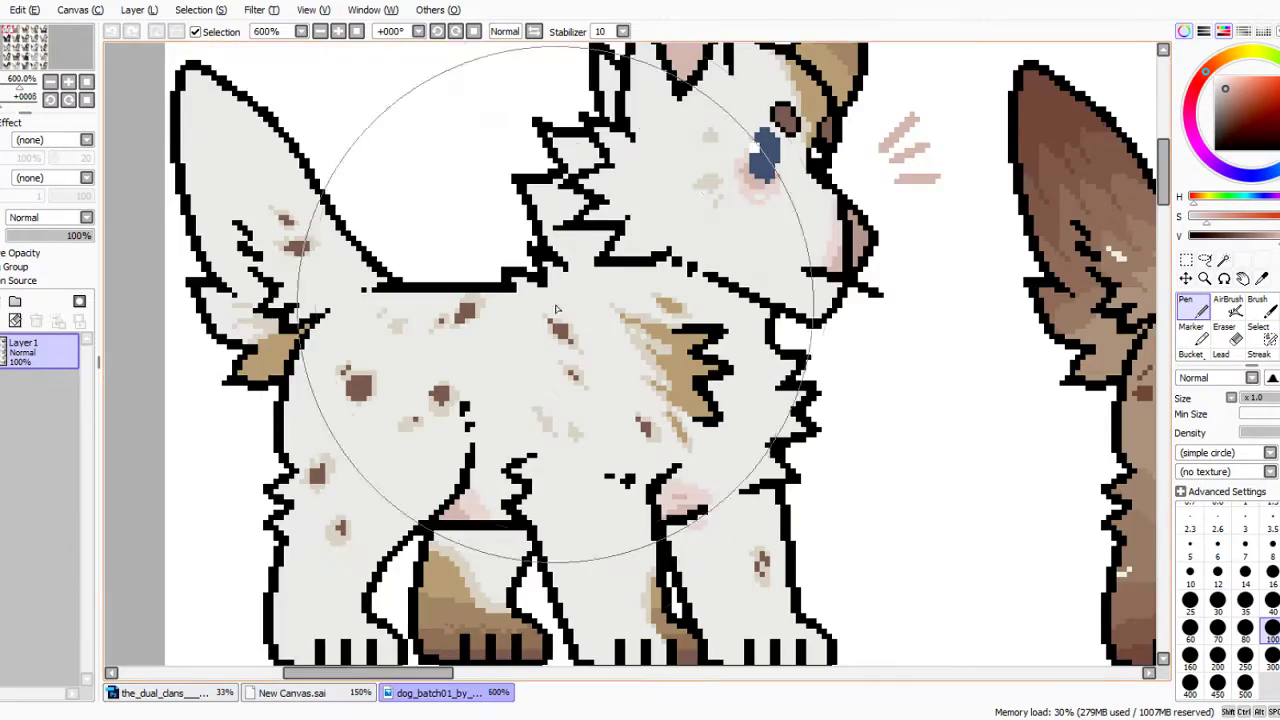
scroll(557, 310, "down", 7)
scroll(572, 252, "up", 3)
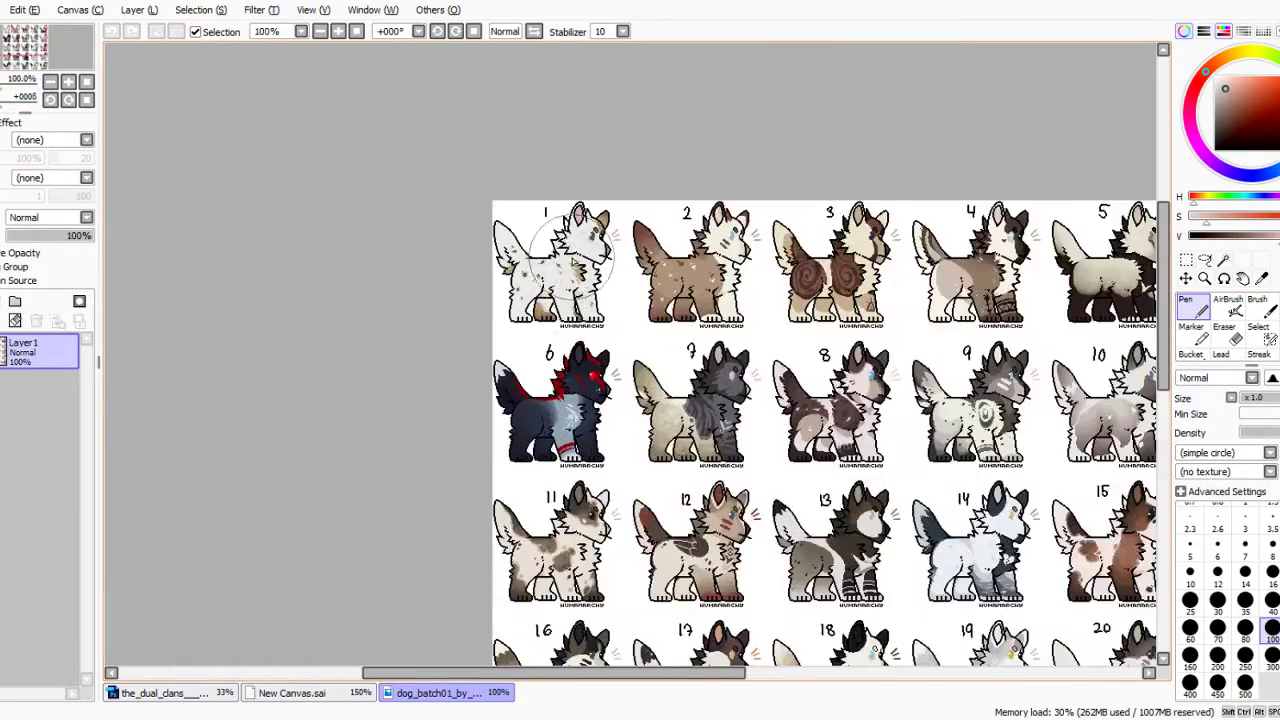
scroll(574, 262, "up", 8)
scroll(581, 525, "down", 3)
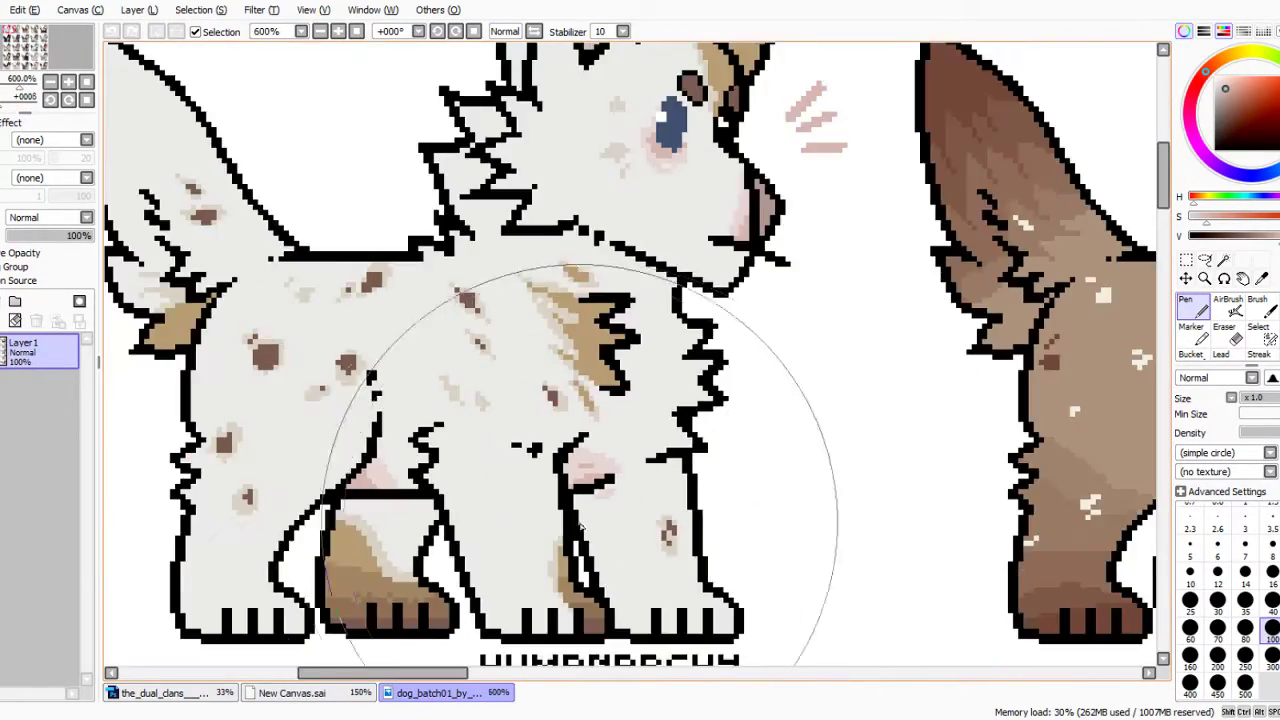
scroll(580, 526, "down", 1)
left_click(568, 0)
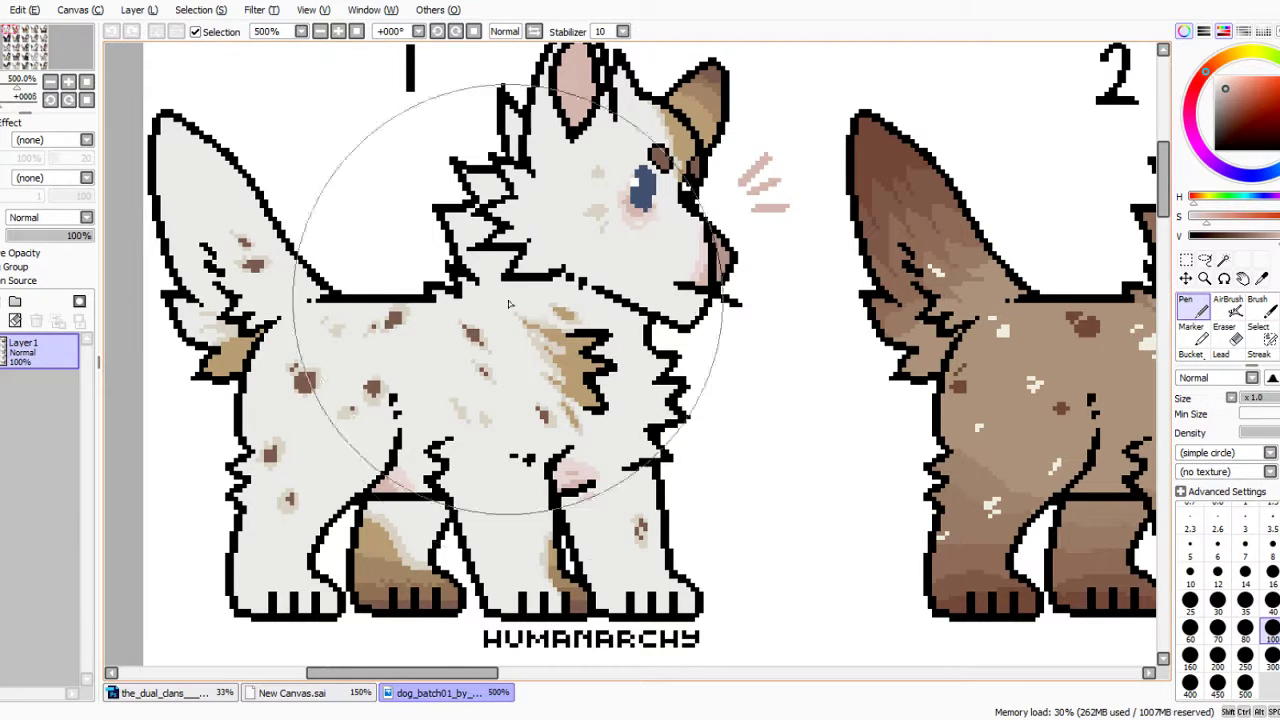
scroll(565, 565, "up", 1)
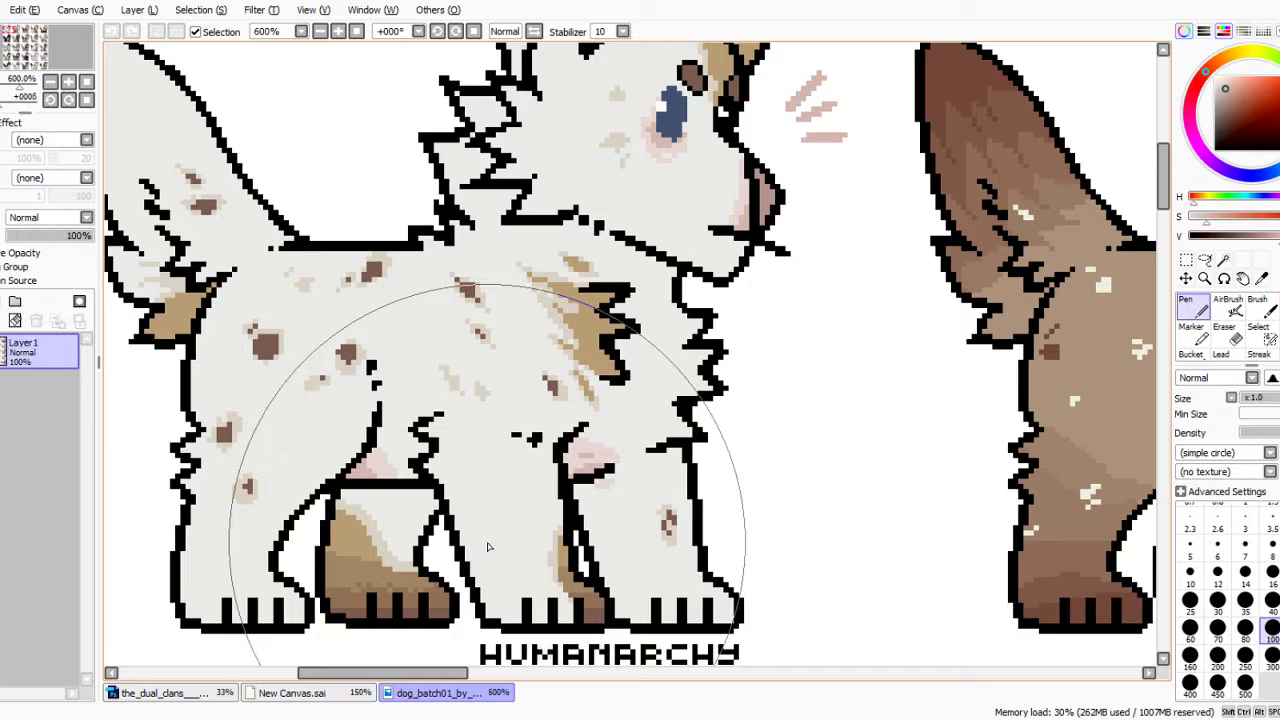
scroll(641, 552, "up", 3)
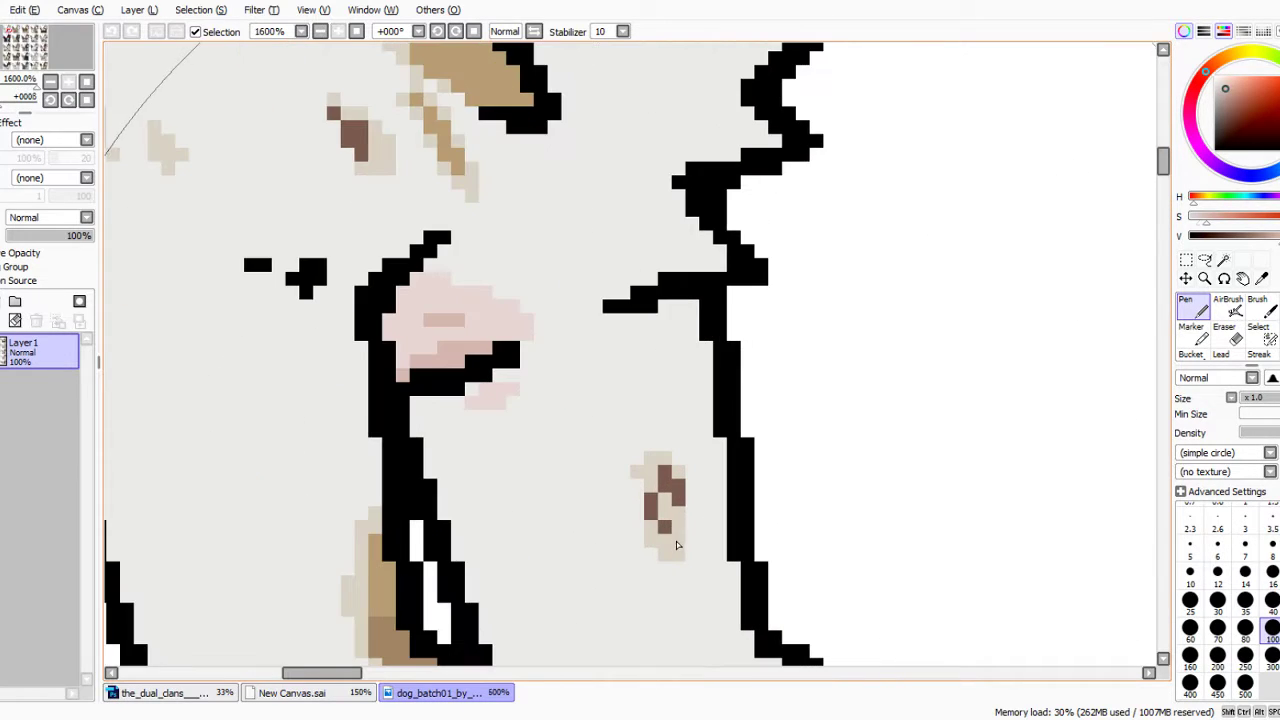
scroll(676, 541, "down", 5)
scroll(455, 350, "down", 3)
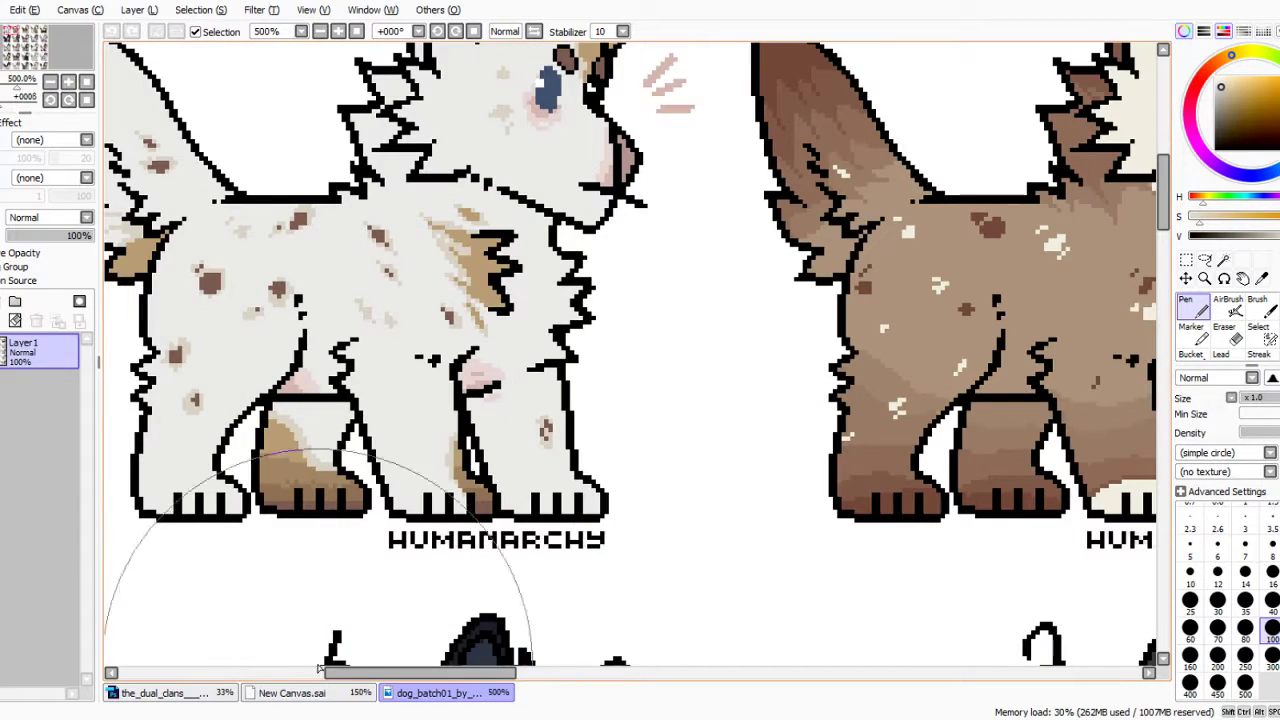
Sample the off-white coat colour in New Canvas and paint over the middle of the pink belly patch.
left_click(298, 692)
right_click(562, 346)
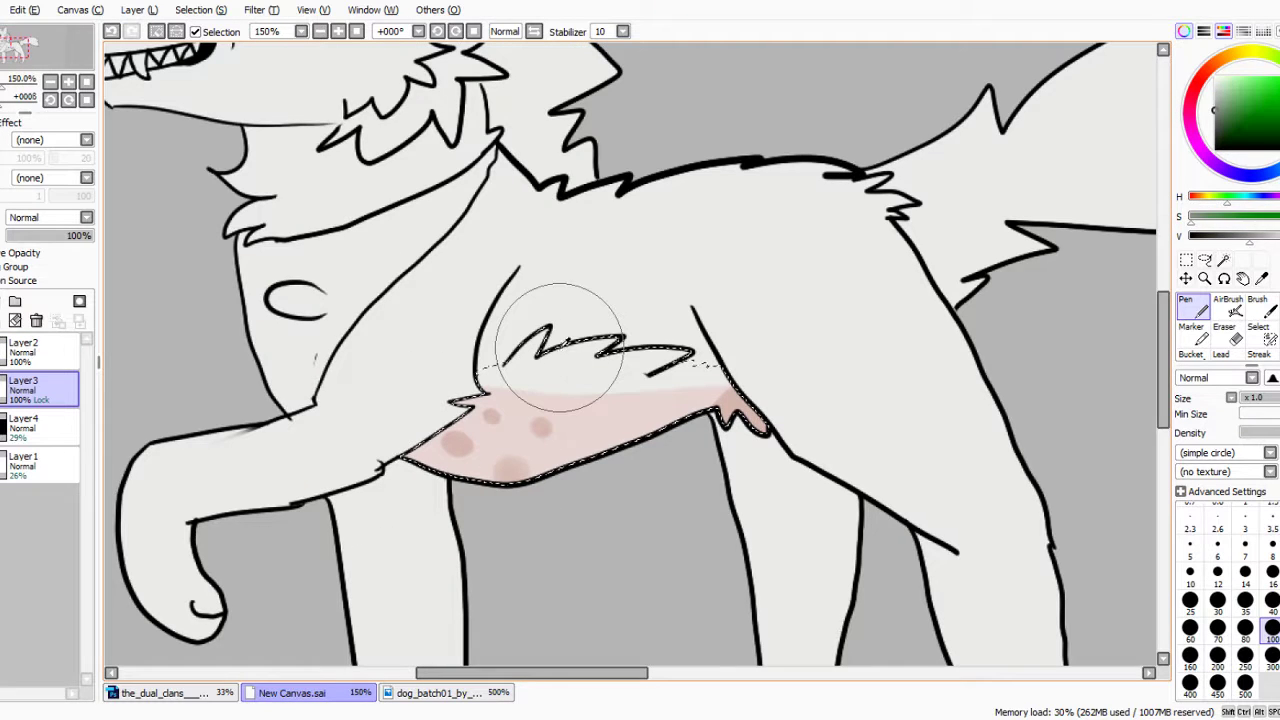
right_click(600, 384)
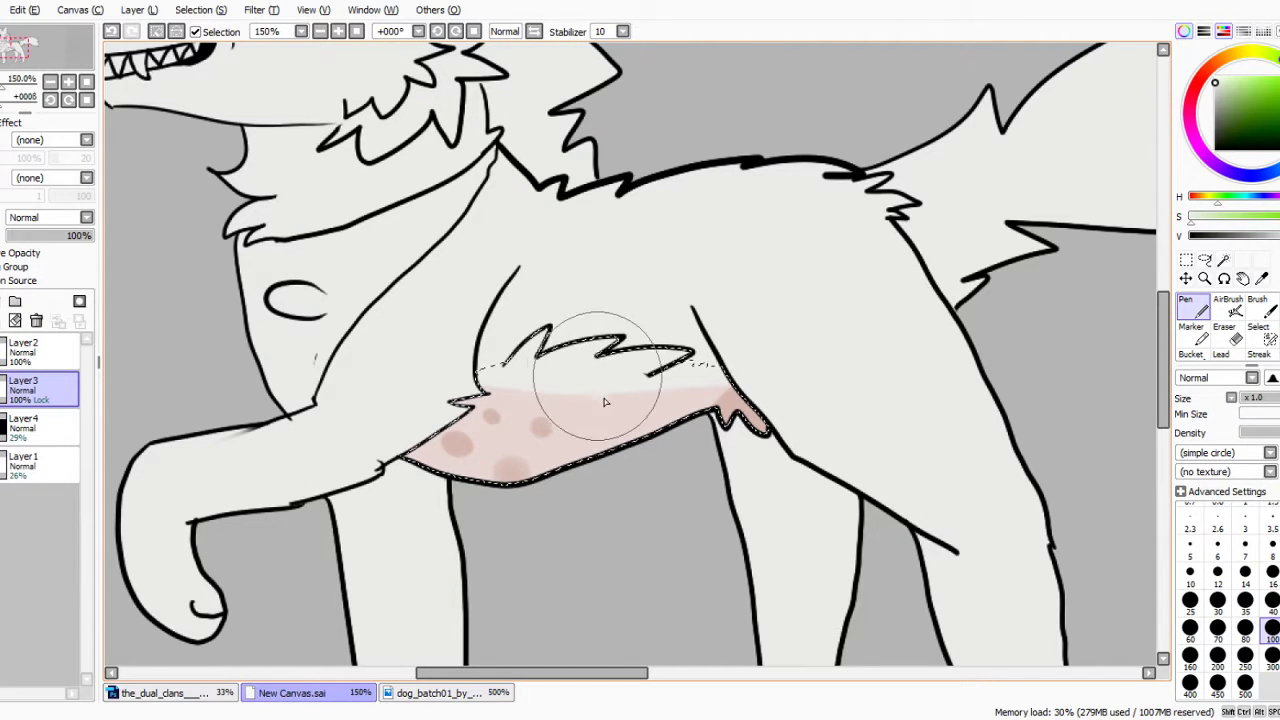
mouse_move(604, 400)
left_mouse_down()
mouse_move(611, 433)
mouse_move(631, 414)
mouse_move(643, 460)
left_mouse_up()
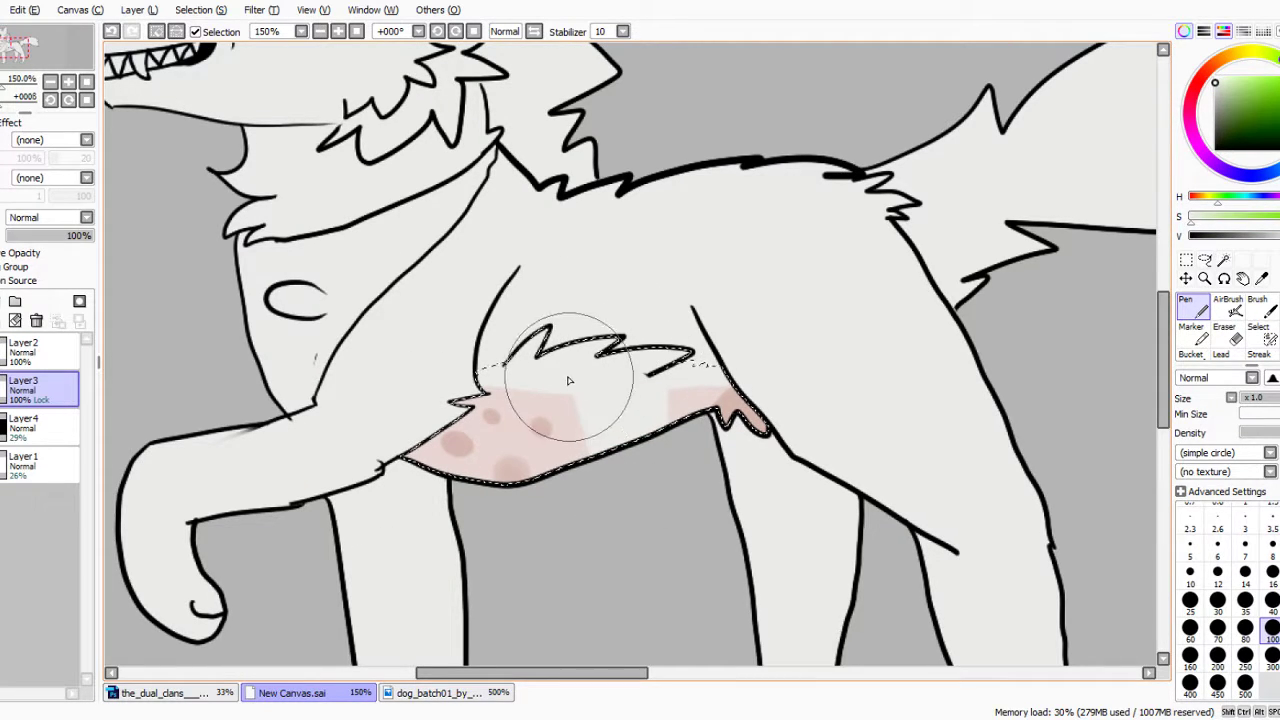
Blend the pink belly edges into the off-white coat with the soft blending brush at size 35, and deselect.
left_click(1279, 307)
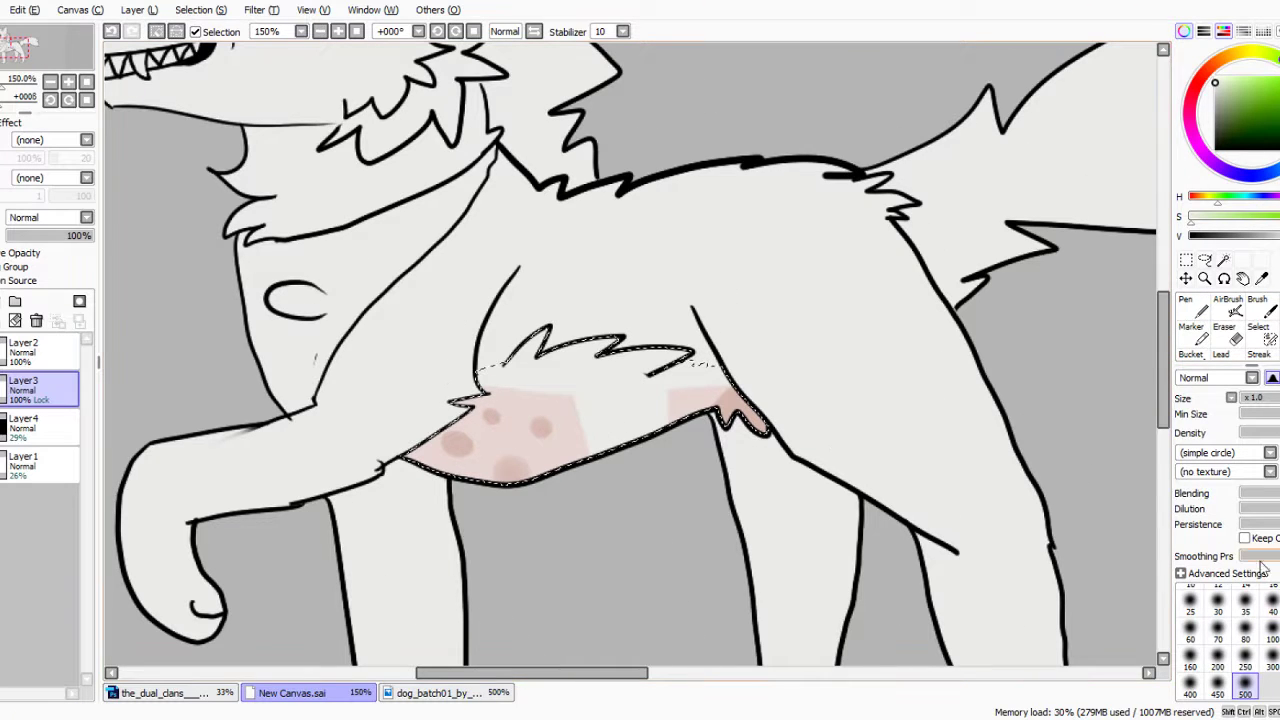
left_click(1246, 603)
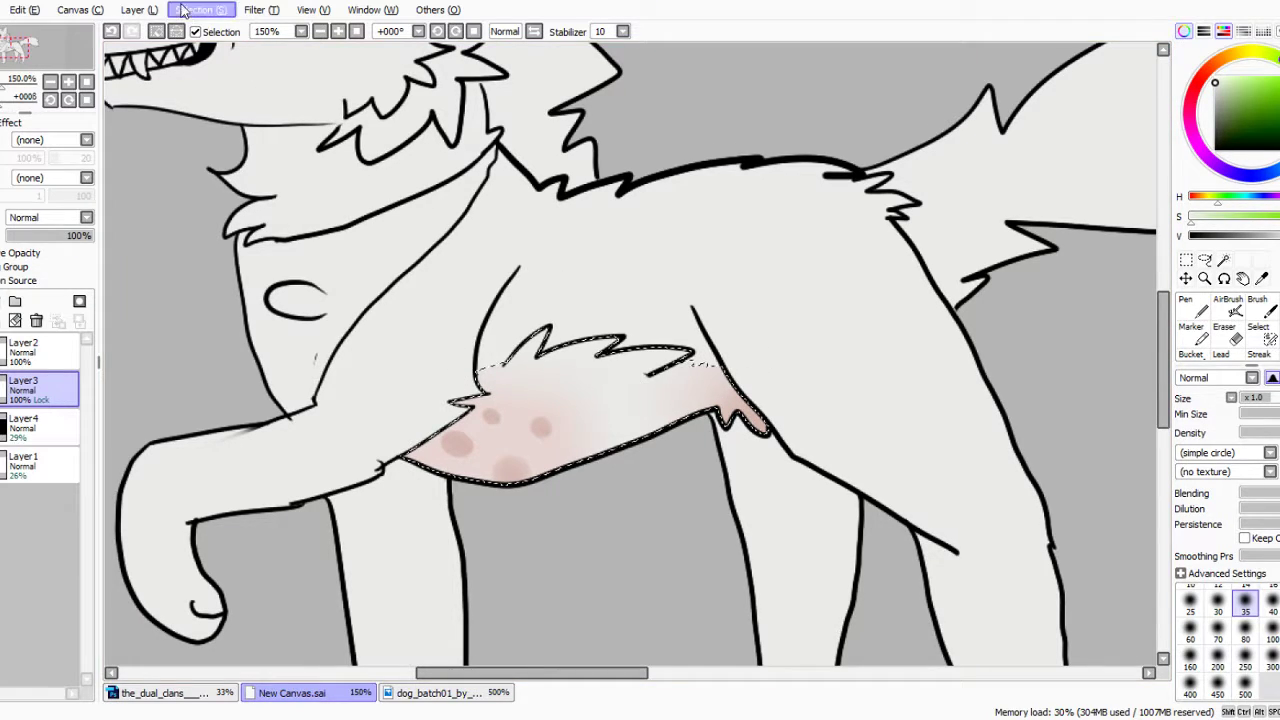
key("ctrl+d")
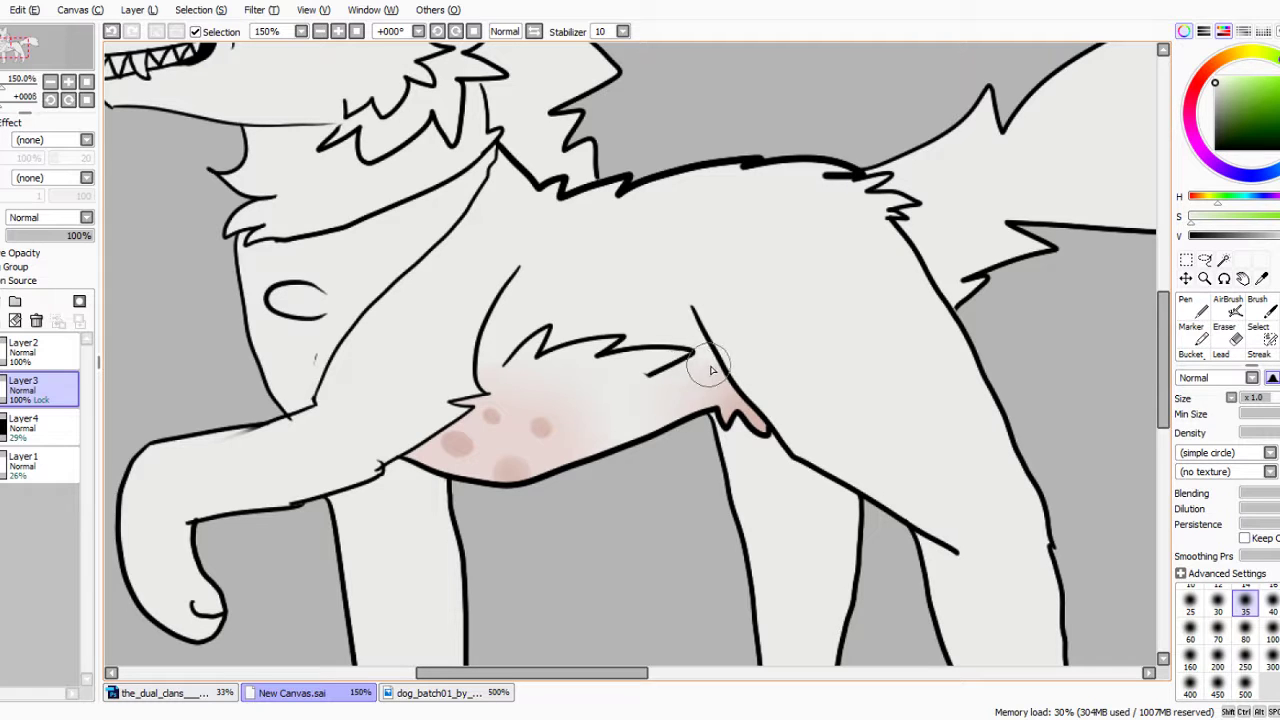
Choose the Magic Wand, review the whole dog, and examine dog 1's shoulder and chest markings in the dog_batch01 reference.
left_click(1223, 260)
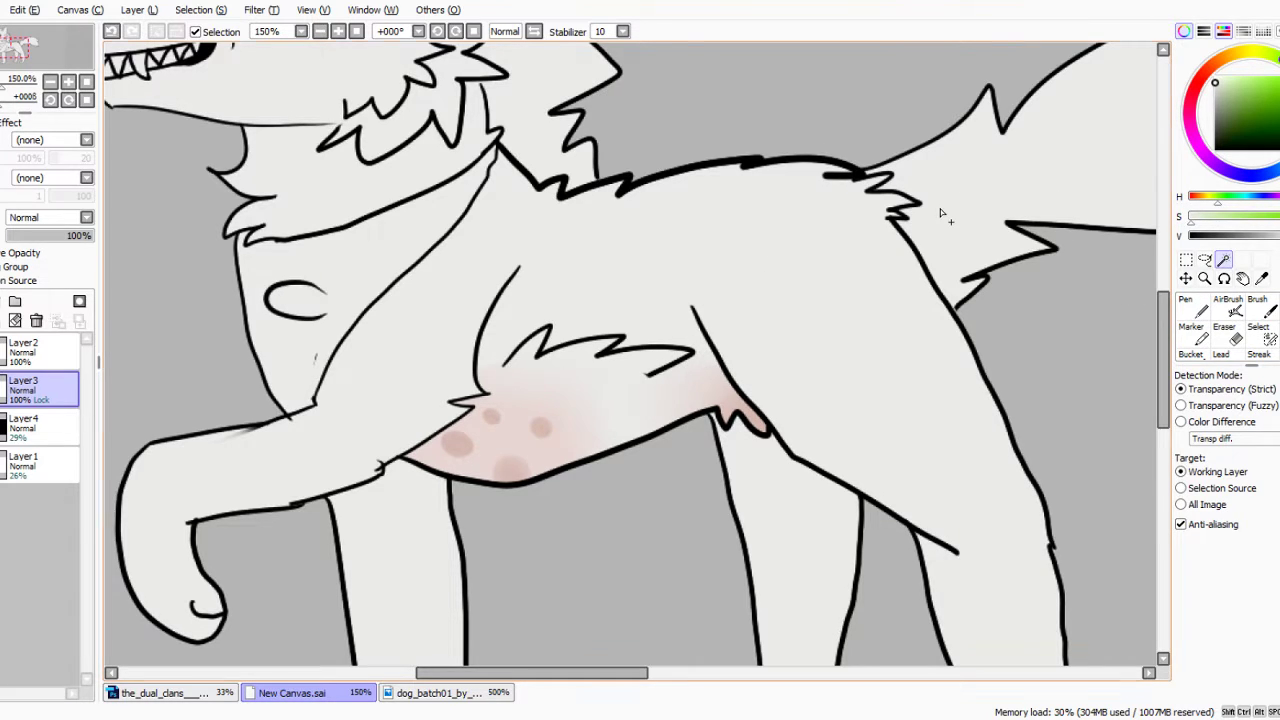
scroll(837, 215, "down", 2)
scroll(521, 259, "down", 3)
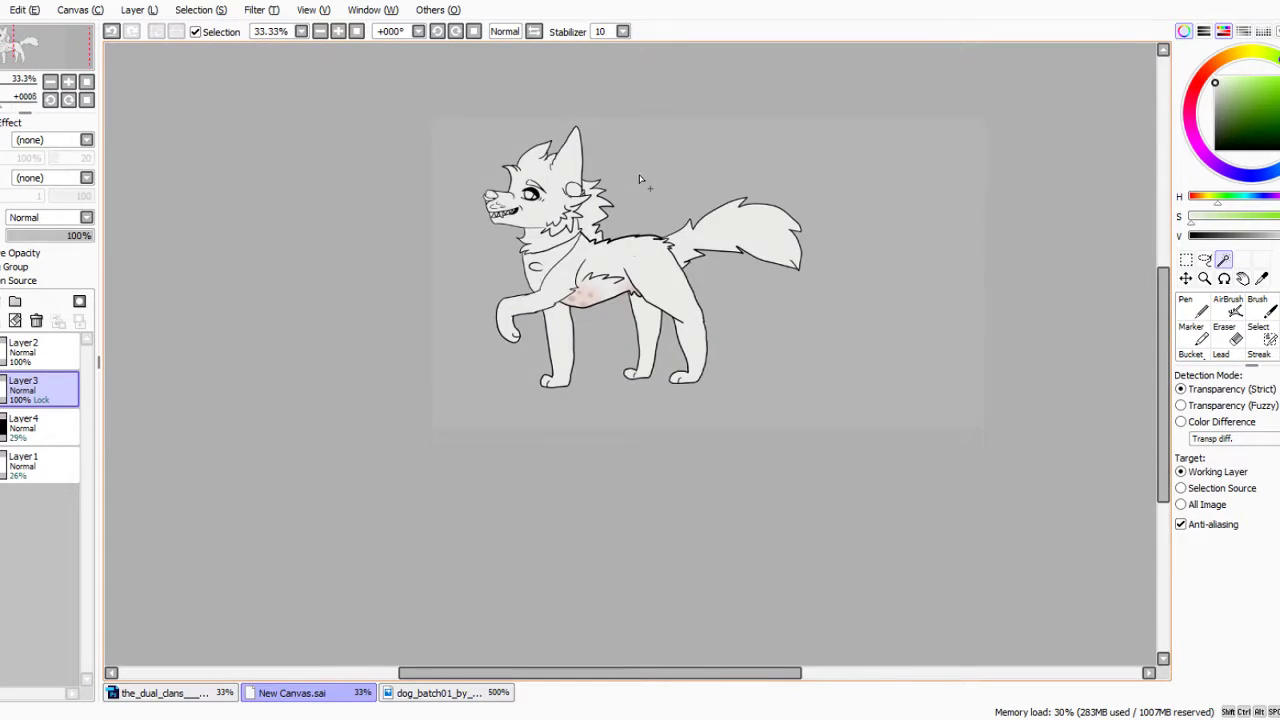
scroll(639, 178, "up", 2)
scroll(600, 157, "down", 1)
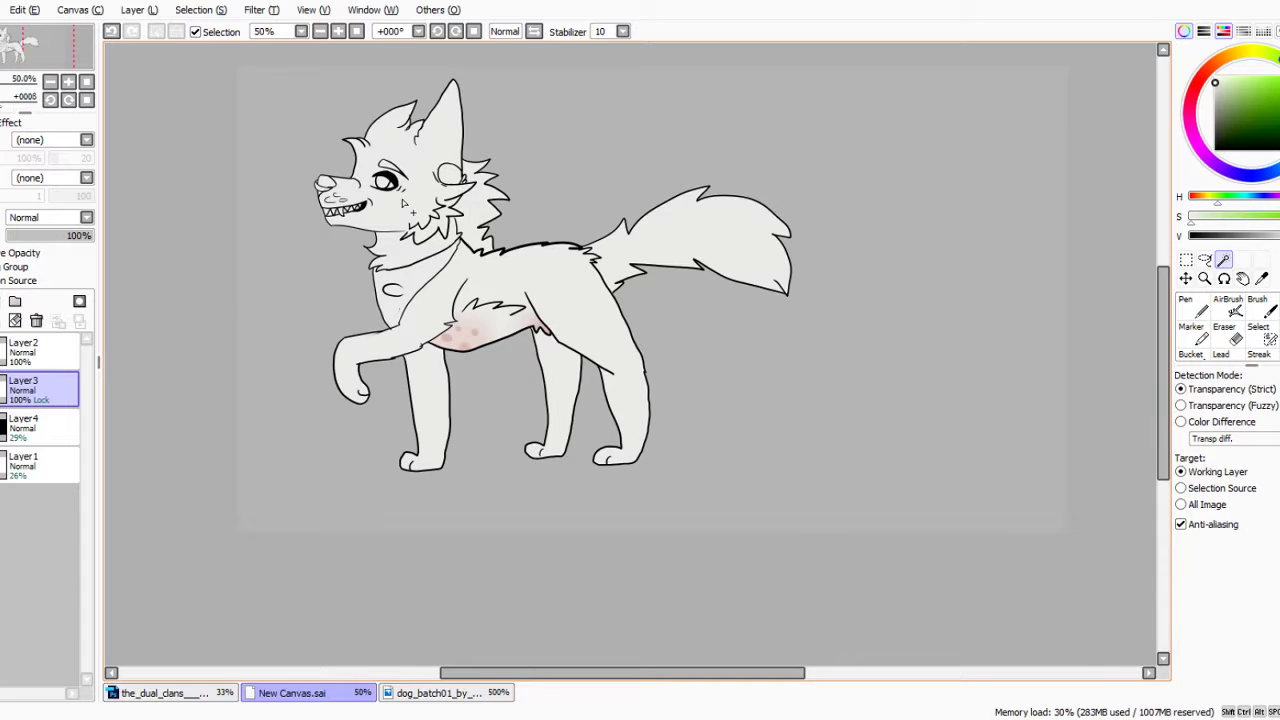
scroll(405, 204, "up", 1)
left_click(448, 697)
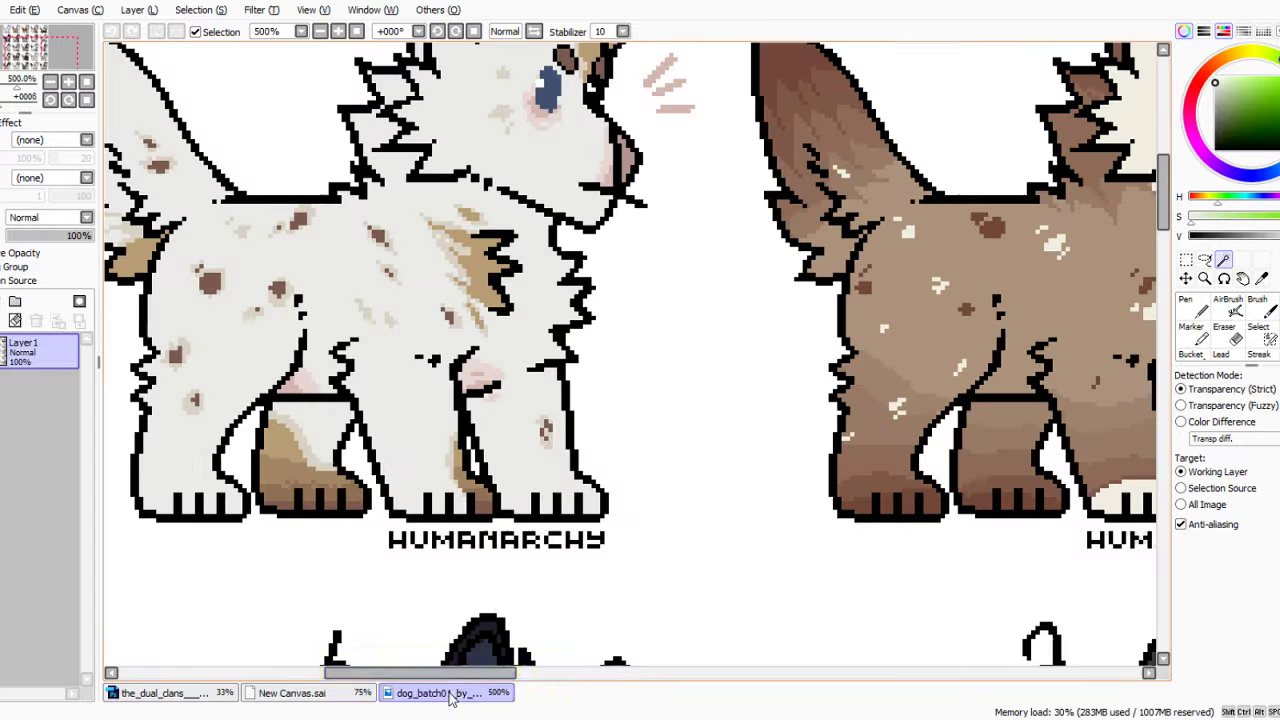
scroll(428, 262, "up", 4)
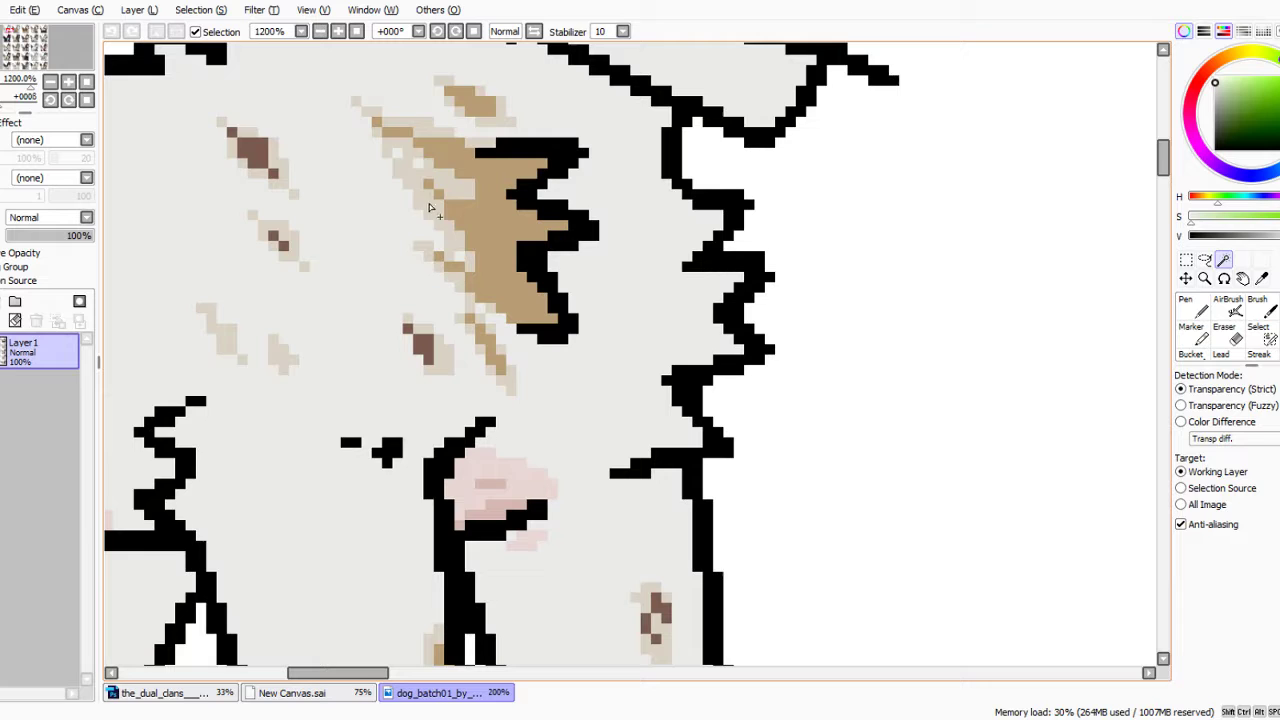
Choose the Pen in New Canvas, try a beige stroke across the dog's haunch, and undo it.
left_click(330, 693)
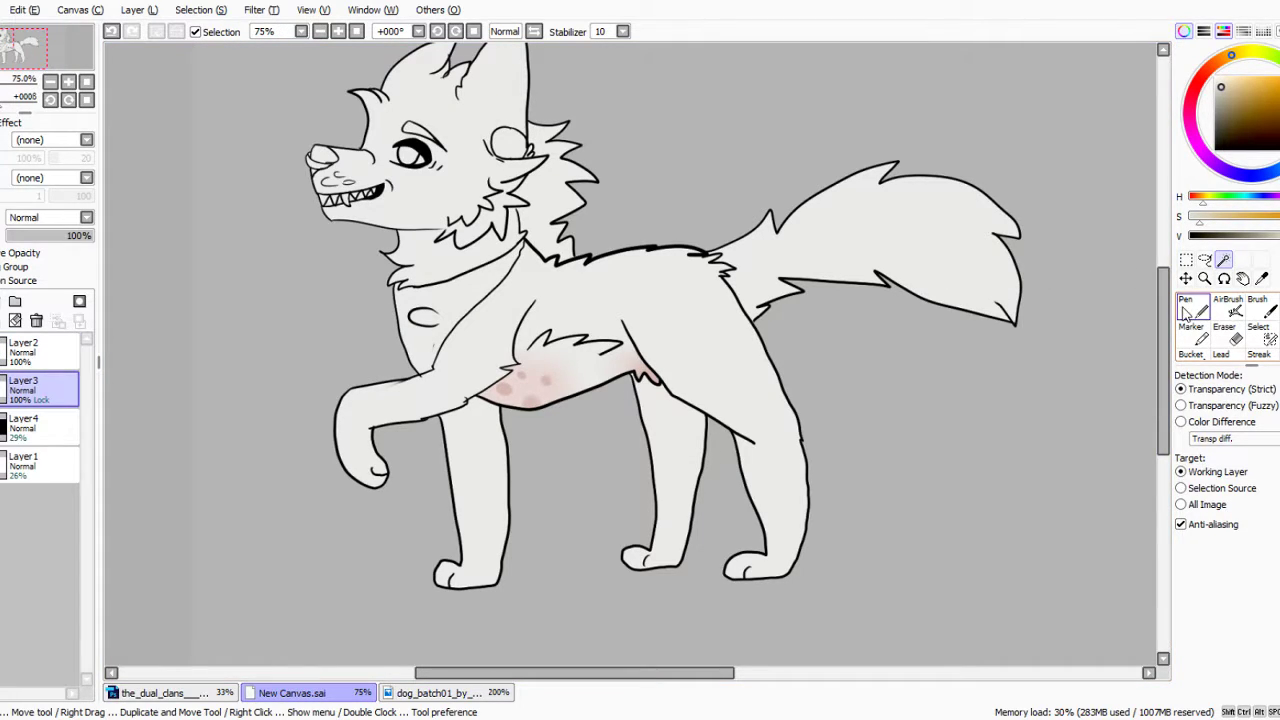
left_click(1186, 310)
scroll(757, 371, "up", 2)
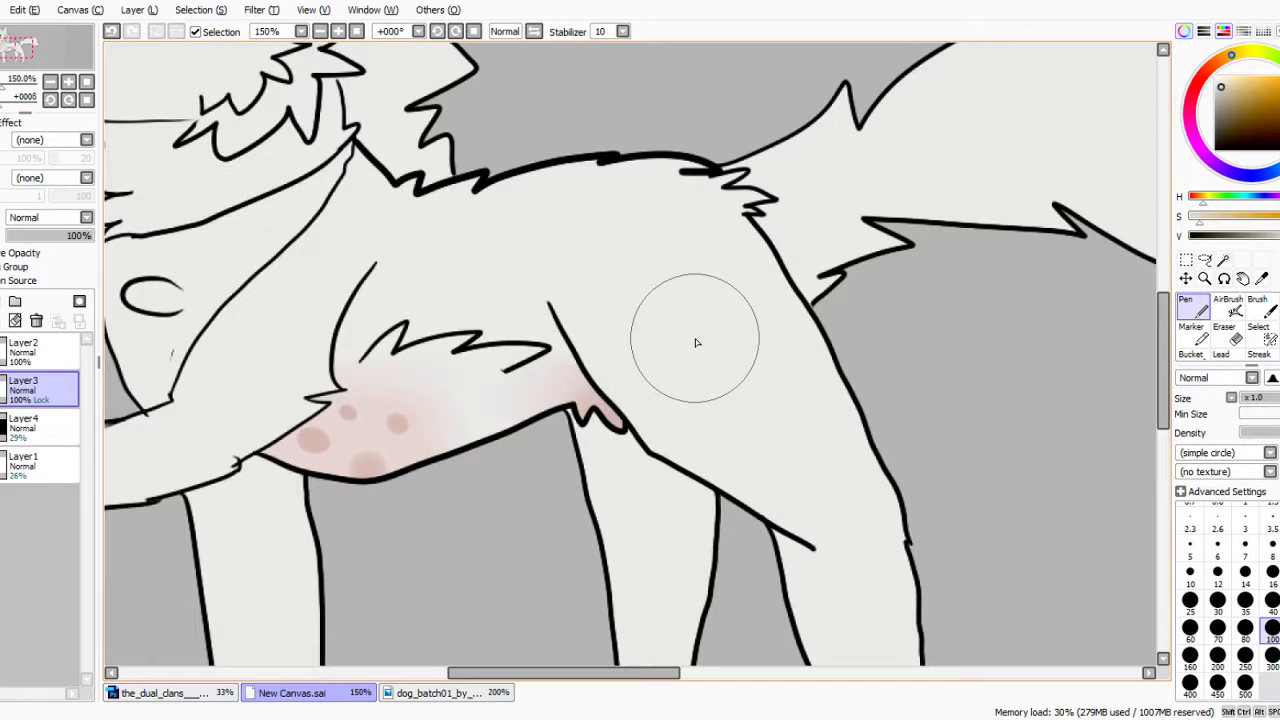
mouse_move(665, 312)
left_mouse_down()
mouse_move(640, 335)
mouse_move(595, 330)
mouse_move(605, 320)
mouse_move(609, 349)
mouse_move(705, 287)
left_mouse_up()
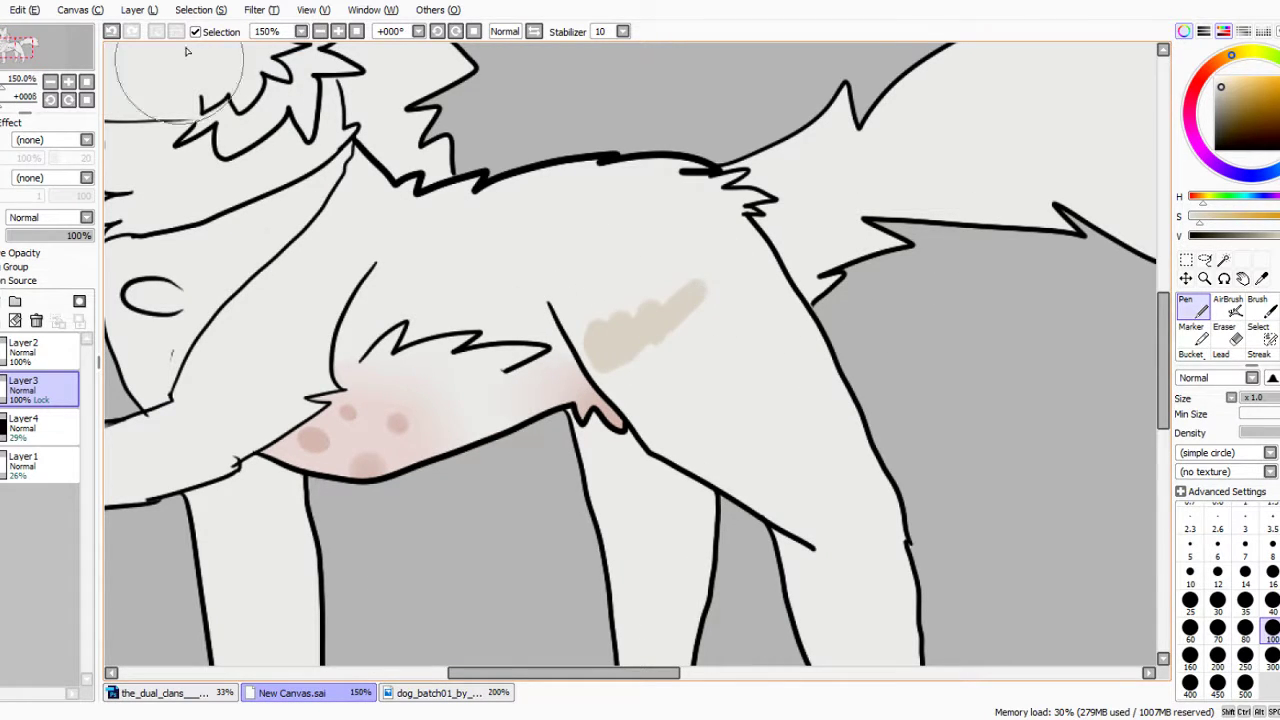
left_click(114, 33)
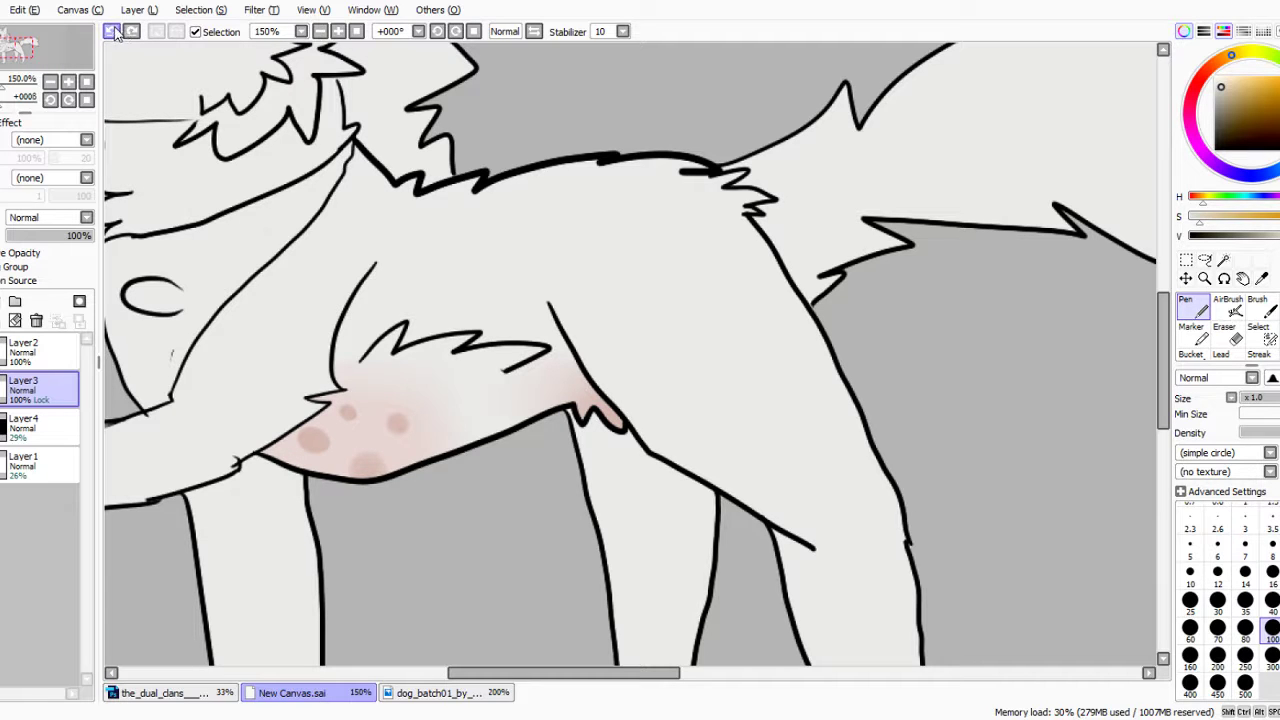
Check dog 1's leg markings in the dog_batch01 reference and paint a beige patch on the raised foreleg in New Canvas.
scroll(455, 183, "down", 3)
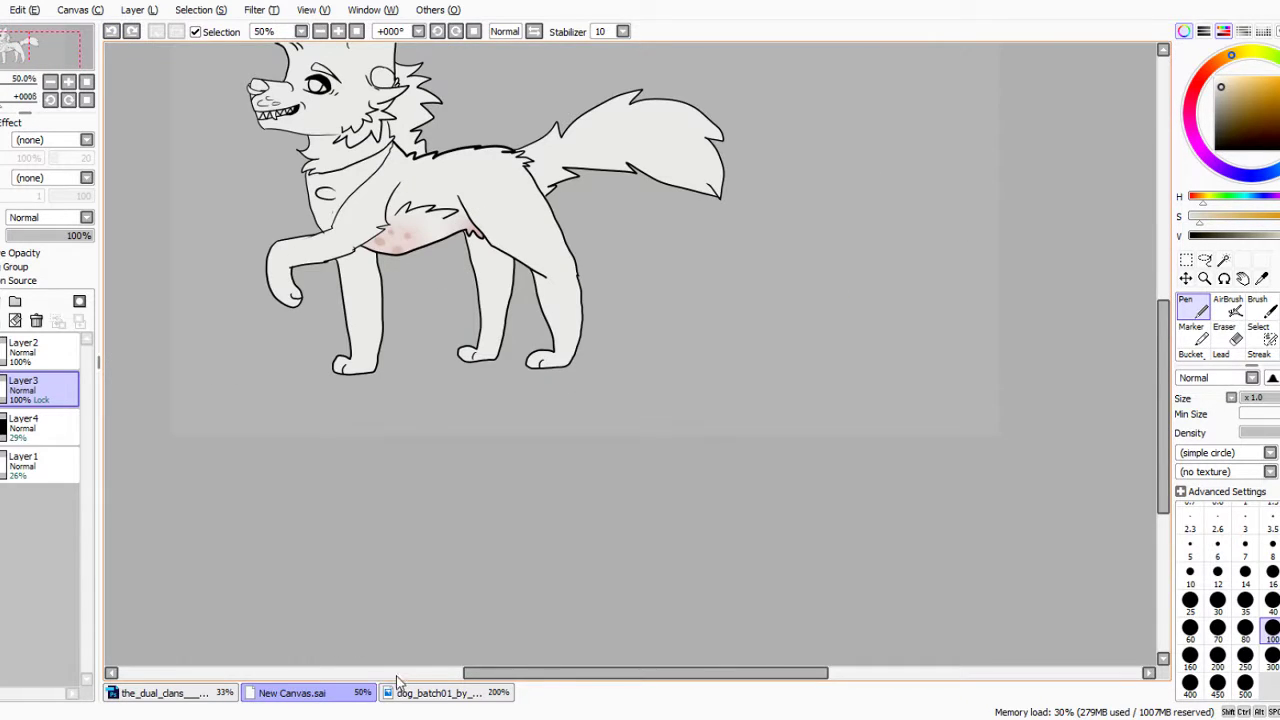
left_click(440, 693)
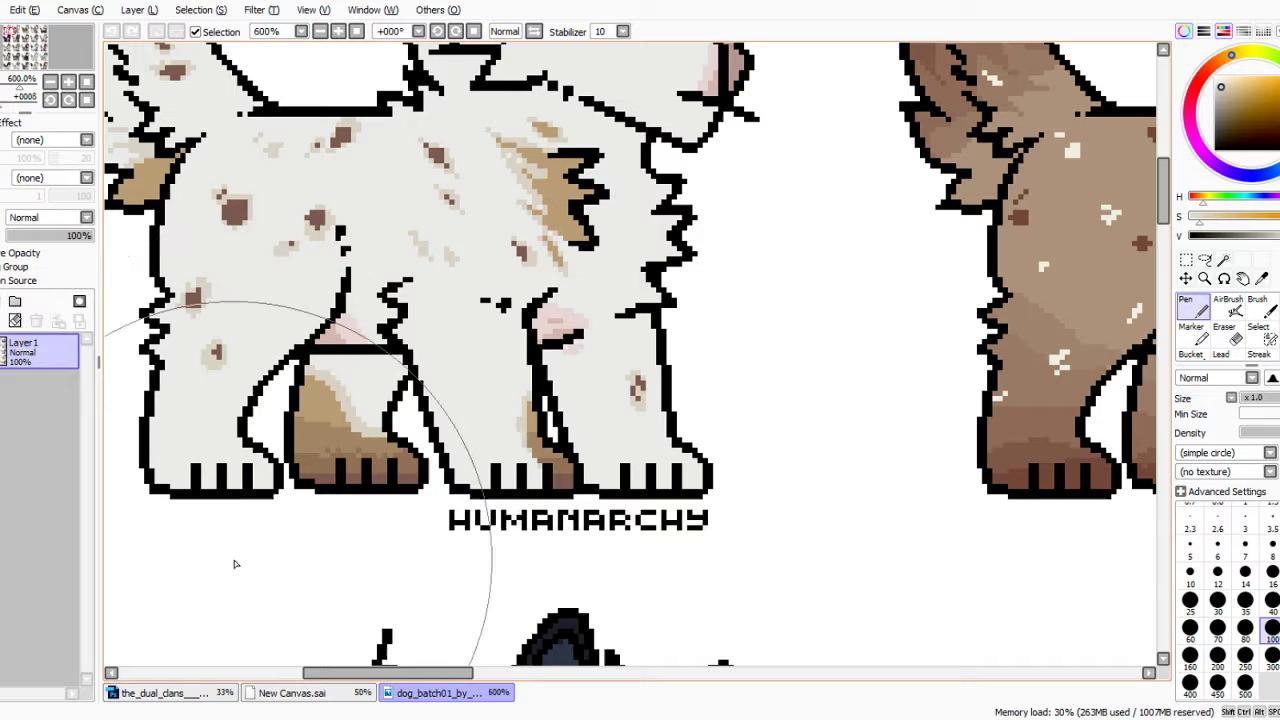
left_click(200, 693)
left_click(292, 693)
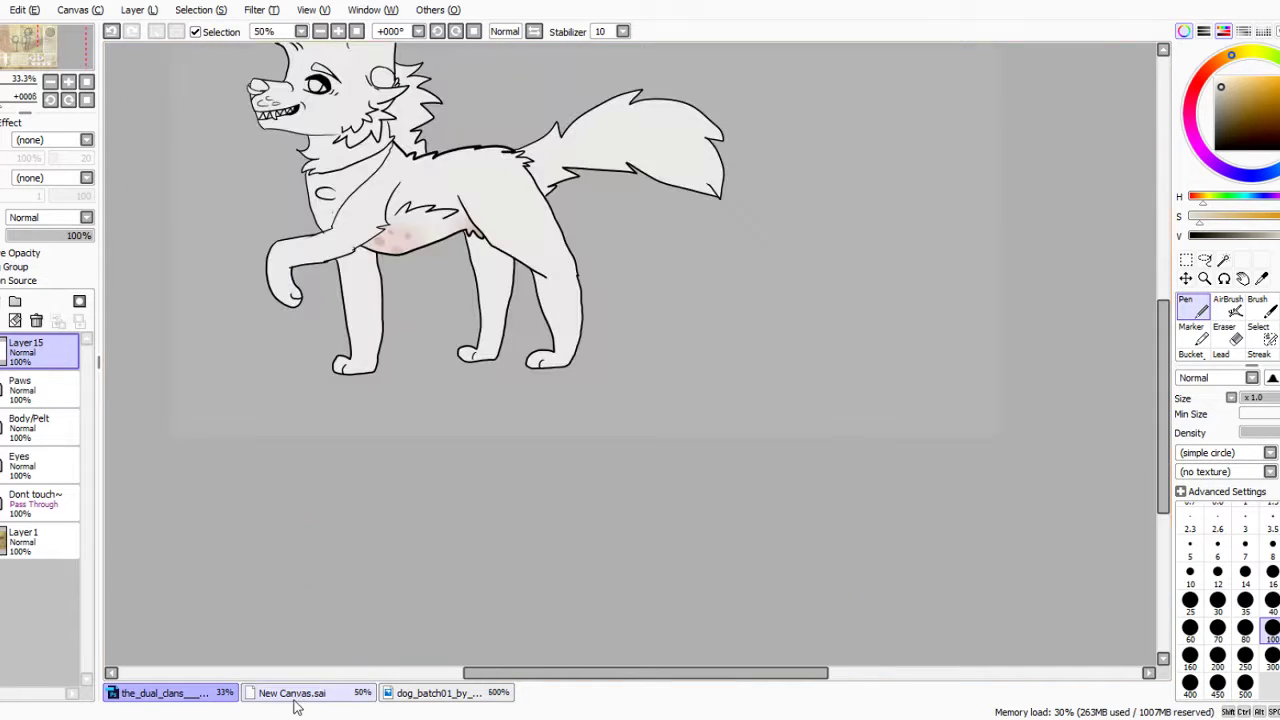
scroll(372, 235, "up", 4)
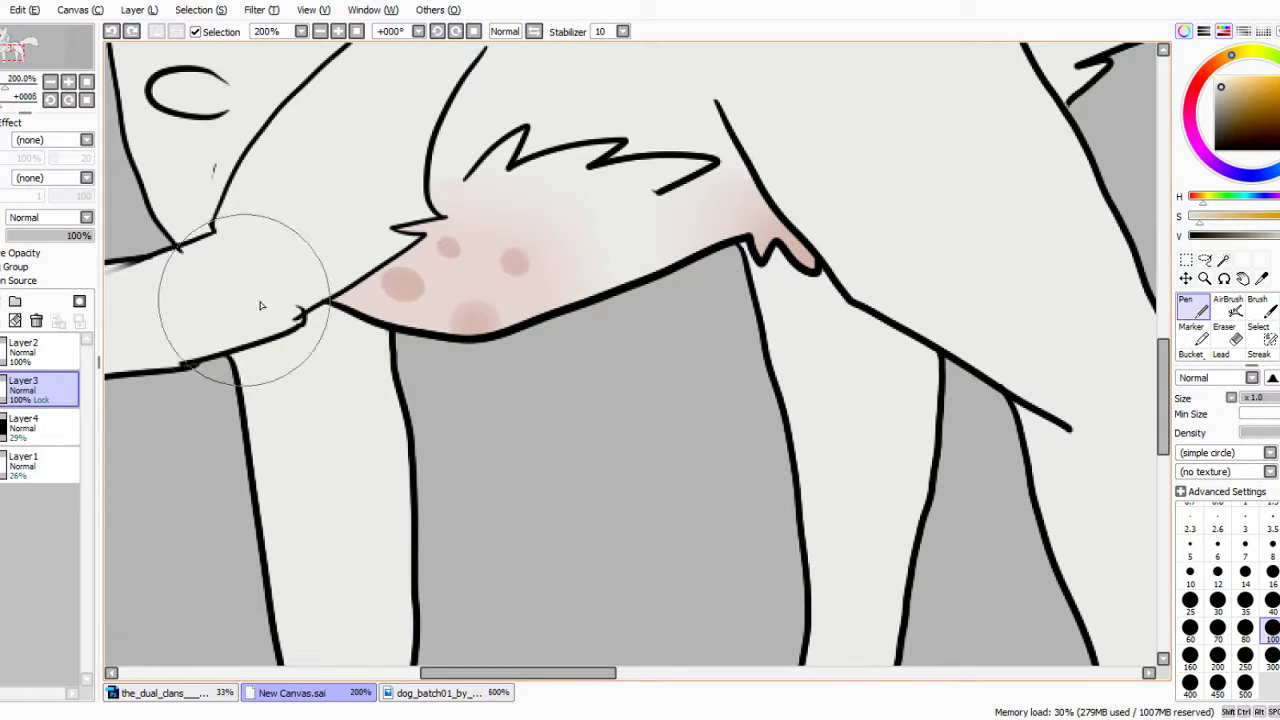
scroll(490, 262, "down", 3)
scroll(440, 270, "up", 2)
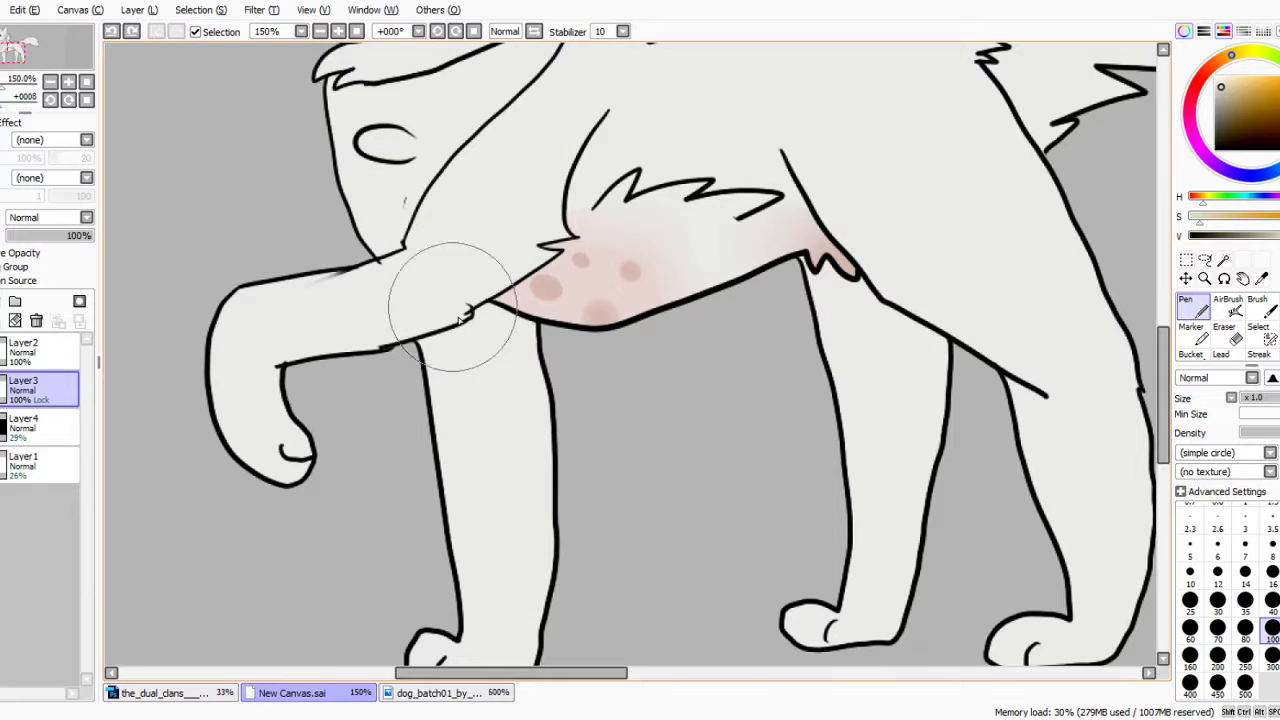
left_click(355, 290)
left_click(340, 311)
mouse_move(337, 321)
left_mouse_down()
mouse_move(410, 289)
mouse_move(338, 329)
mouse_move(372, 297)
mouse_move(360, 327)
mouse_move(403, 287)
left_mouse_up()
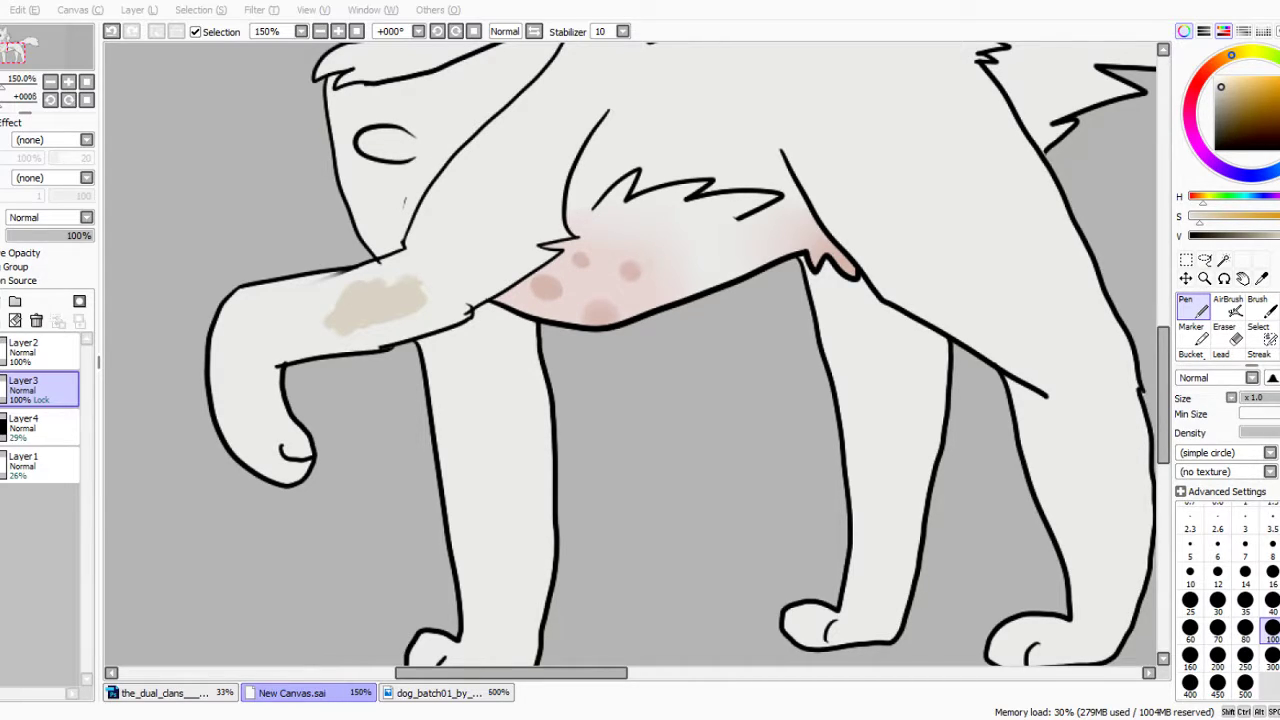
Paint the lower part of the near hind leg and its paw beige with a curved upper edge.
scroll(629, 371, "down", 2)
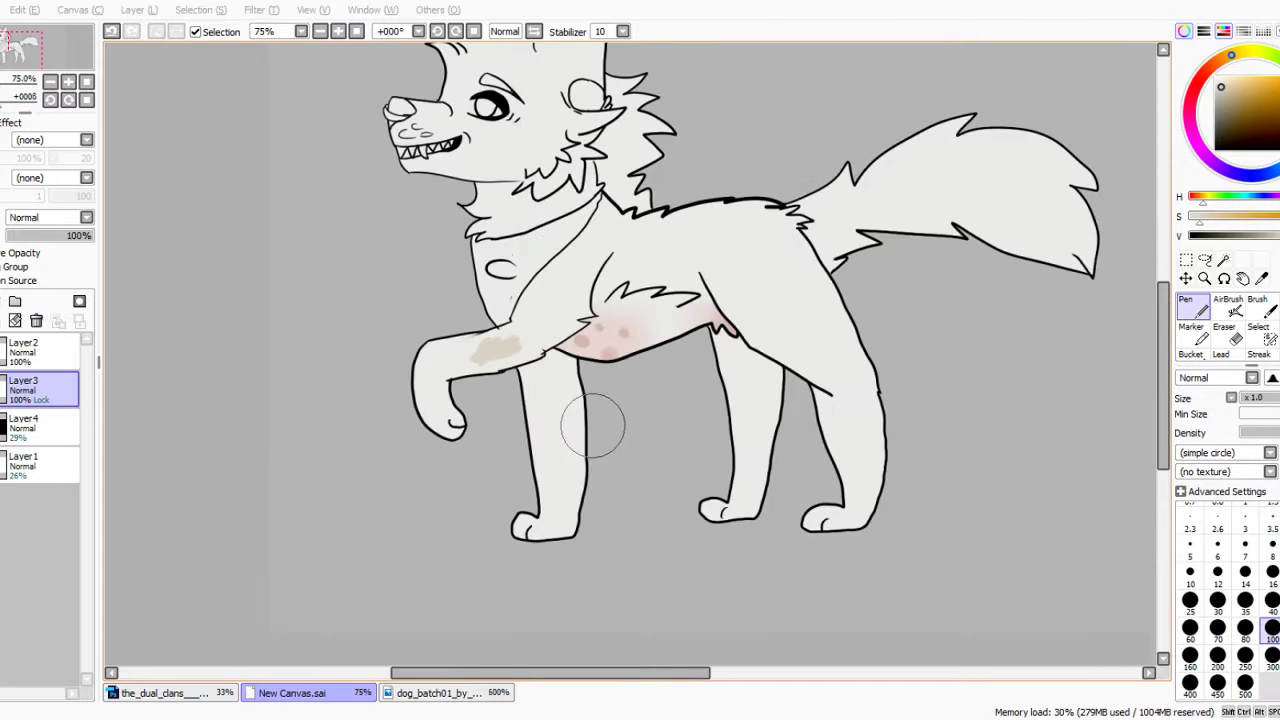
scroll(700, 410, "up", 2)
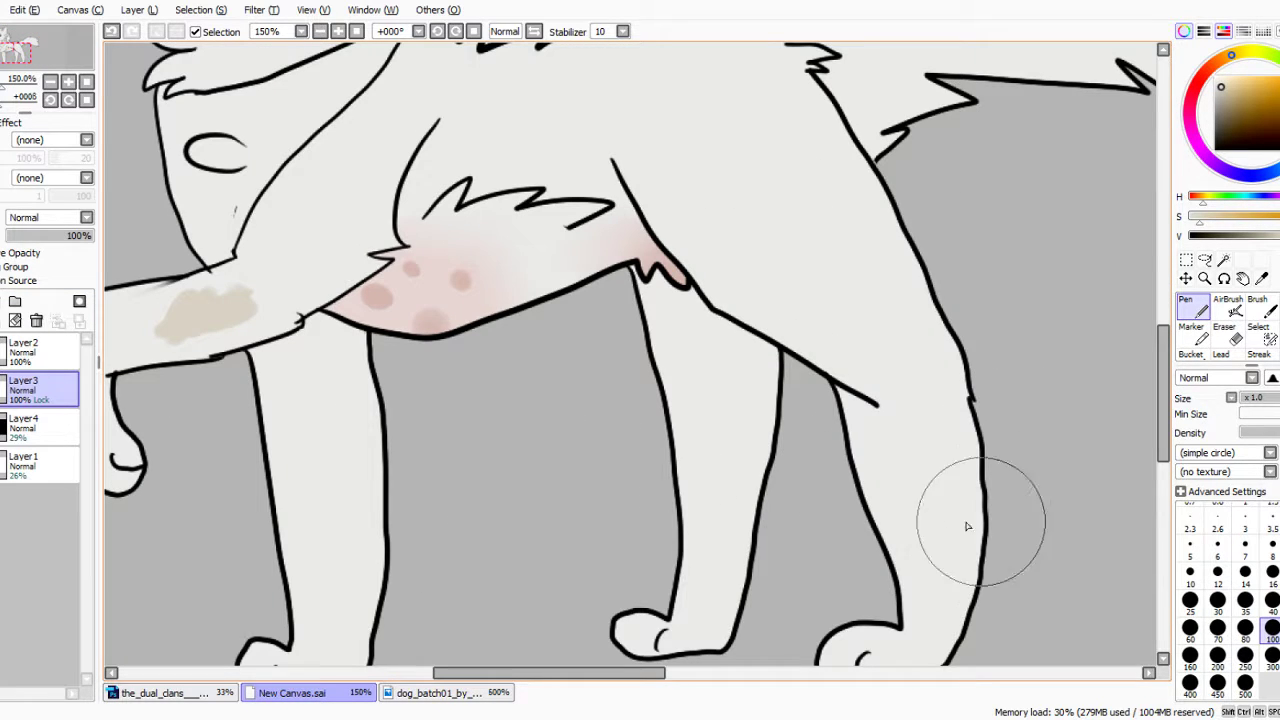
mouse_move(870, 538)
left_mouse_down()
mouse_move(984, 588)
mouse_move(958, 625)
mouse_move(842, 665)
mouse_move(895, 619)
mouse_move(884, 503)
left_mouse_up()
scroll(620, 478, "down", 2)
scroll(300, 440, "up", 2)
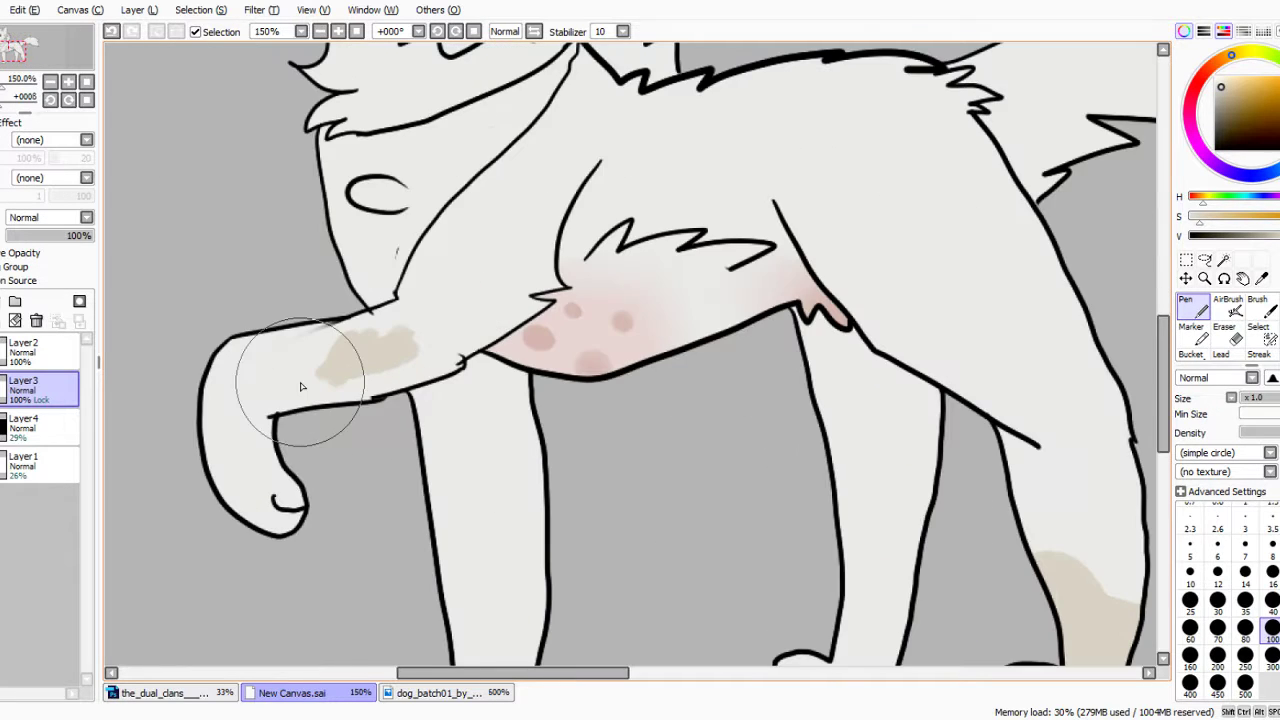
Sample the tan from dog 1's leg in dog_batch01 and paint it inside the beige patch on the raised foreleg.
left_click(474, 695)
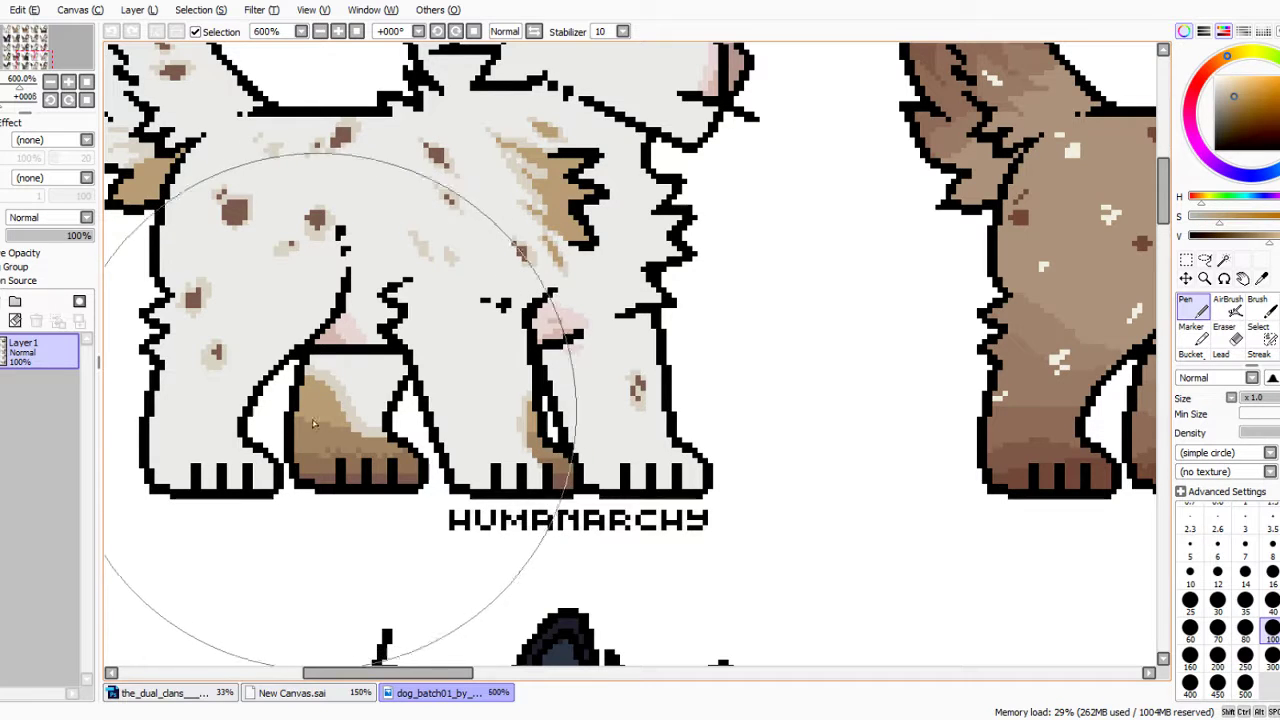
left_click(258, 692)
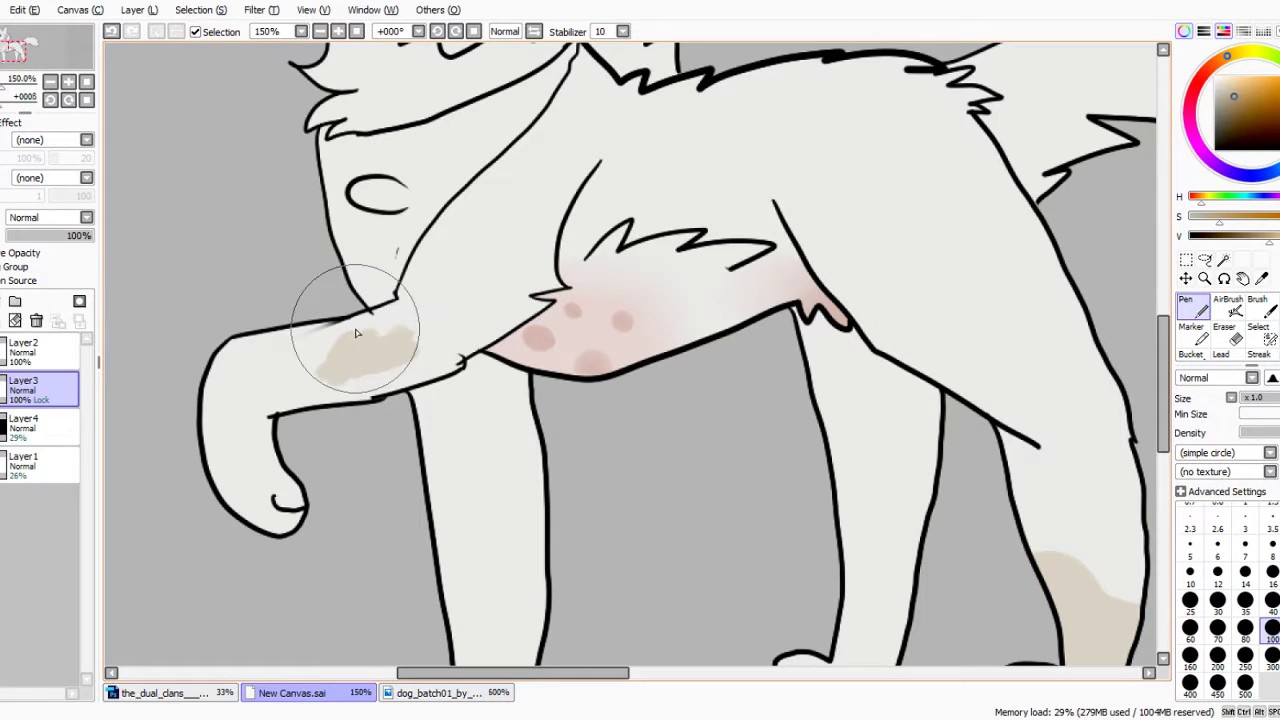
scroll(352, 335, "up", 3)
mouse_move(345, 412)
left_mouse_down()
mouse_move(311, 424)
mouse_move(373, 395)
mouse_move(432, 409)
mouse_move(378, 394)
left_mouse_up()
Paint tan over the near hind leg's beige marking and paw, leaving a beige band along the upper edge.
scroll(464, 370, "down", 5)
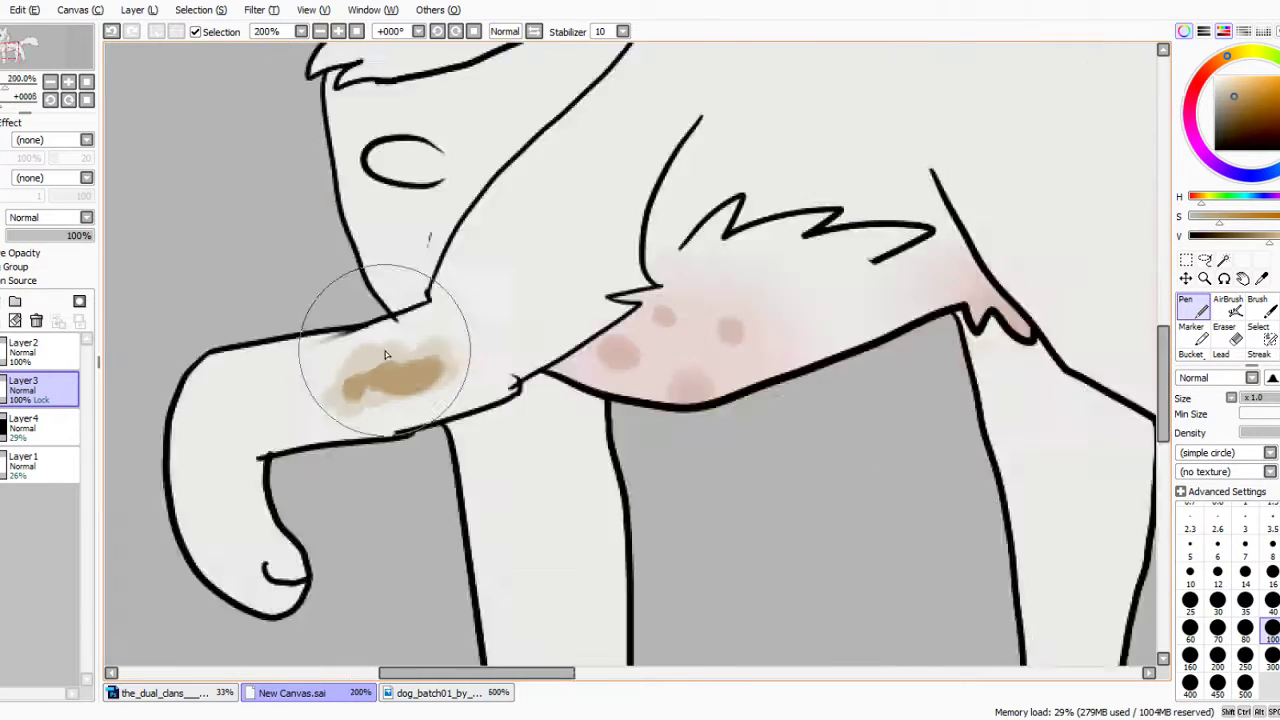
scroll(509, 357, "up", 3)
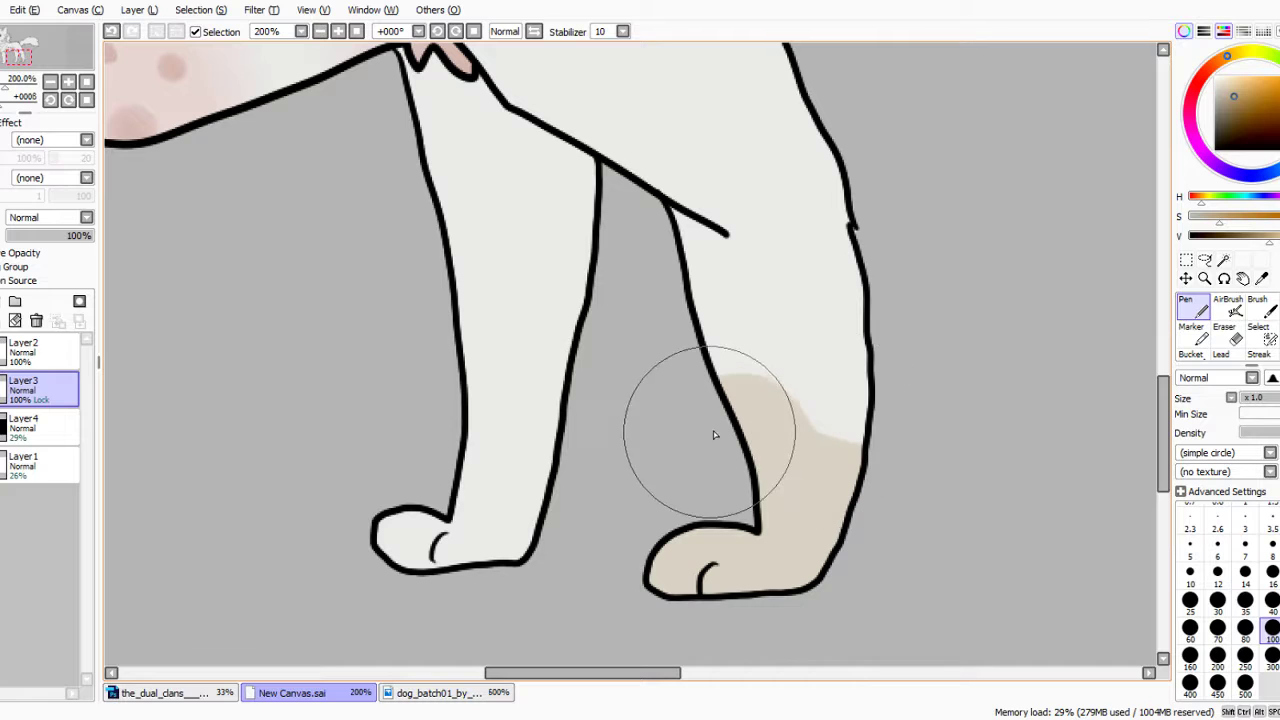
mouse_move(745, 418)
left_mouse_down()
mouse_move(860, 526)
mouse_move(812, 528)
mouse_move(672, 581)
left_mouse_up()
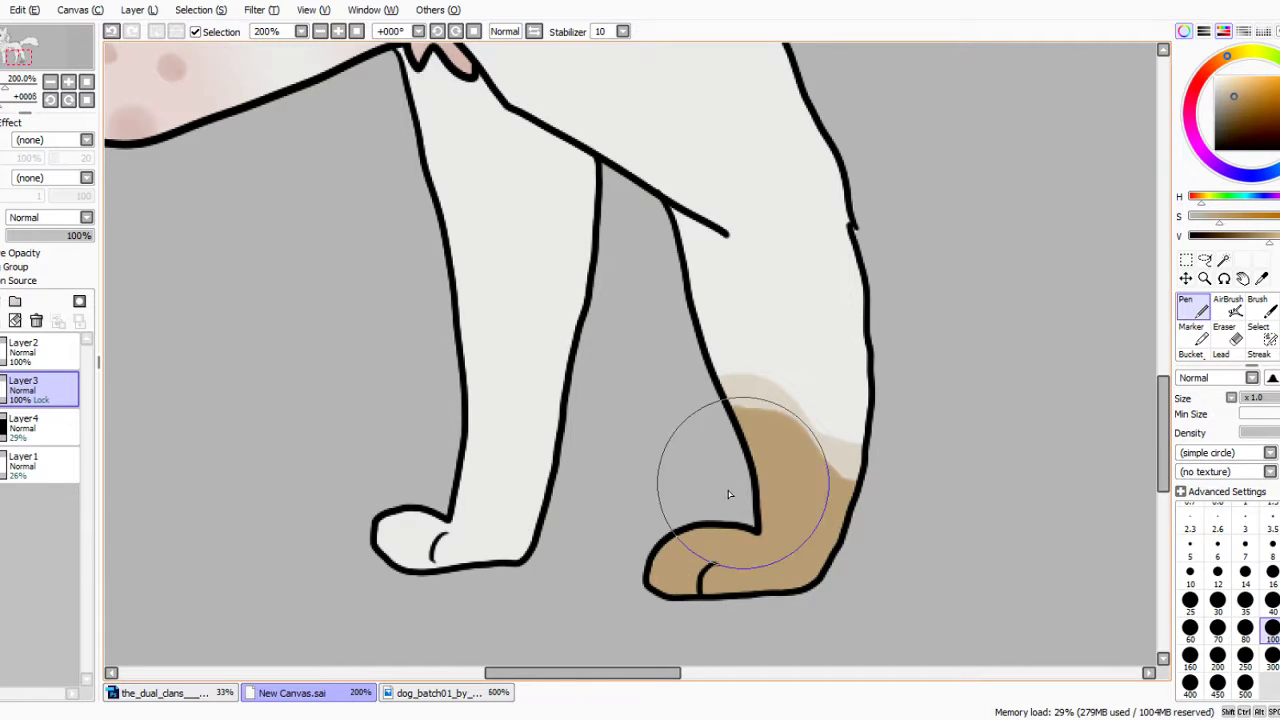
Sample two progressively darker browns from dog 1's leg in dog_batch01 and layer them over the lower hind leg and paw.
left_click(474, 695)
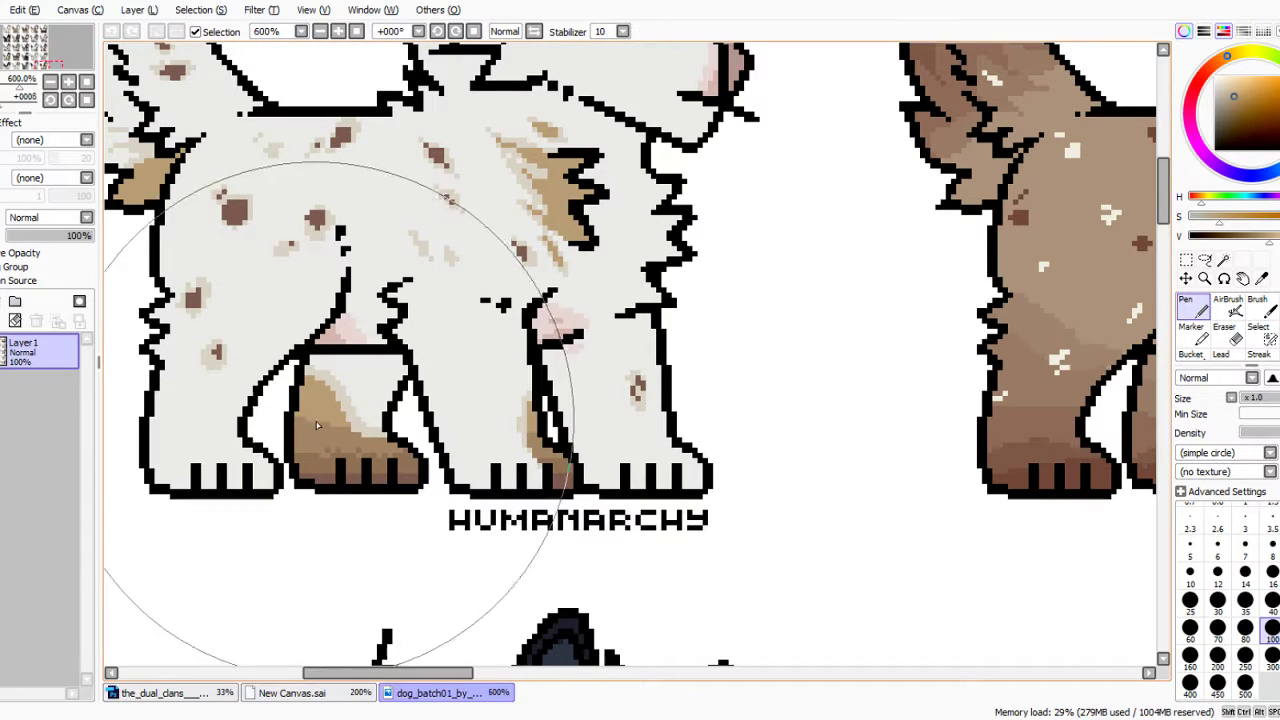
left_click(292, 693)
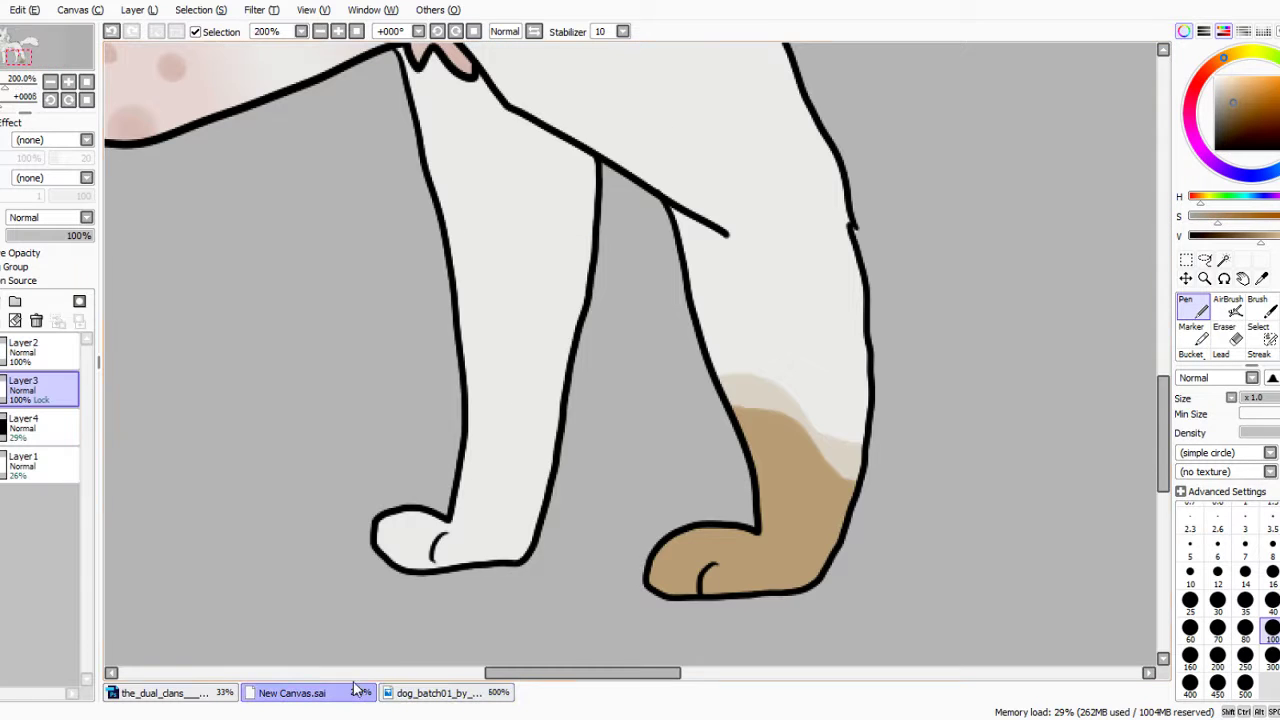
mouse_move(752, 490)
left_mouse_down()
mouse_move(822, 536)
mouse_move(822, 575)
mouse_move(690, 556)
left_mouse_up()
left_click(165, 693)
left_click(440, 693)
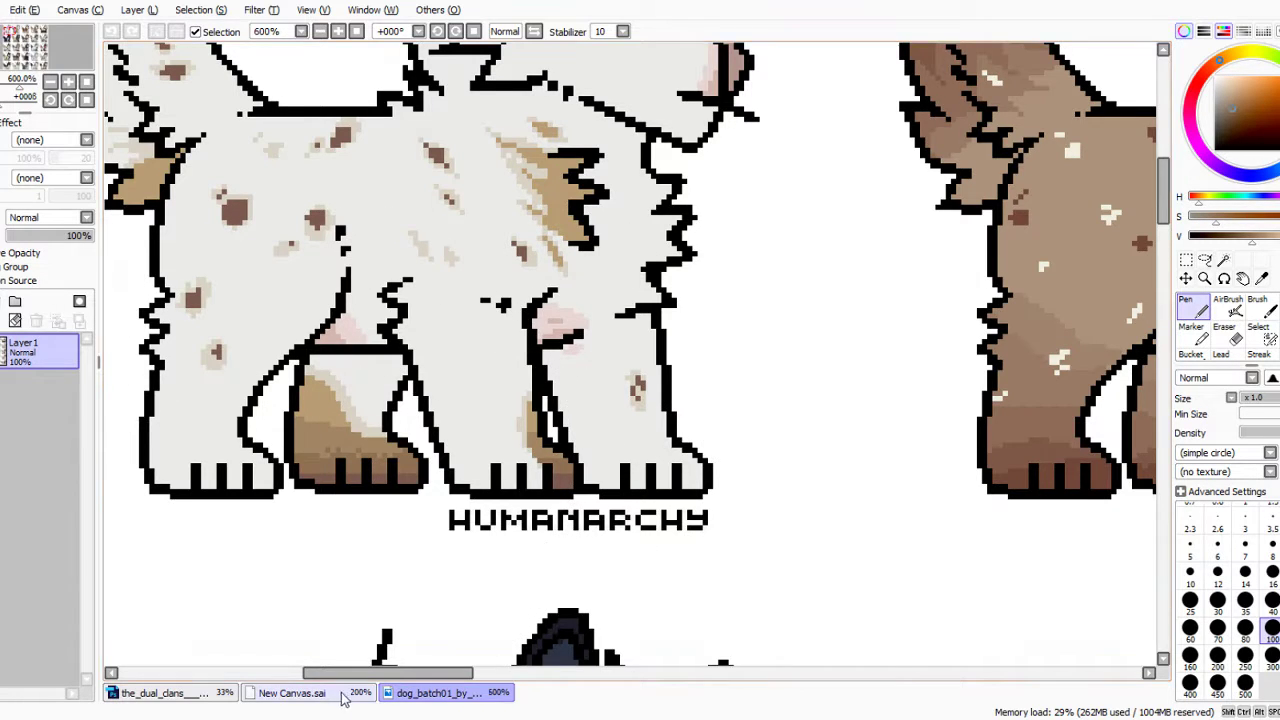
left_click(292, 693)
mouse_move(718, 533)
left_mouse_down()
mouse_move(816, 570)
mouse_move(779, 589)
mouse_move(684, 589)
mouse_move(676, 545)
mouse_move(724, 525)
mouse_move(824, 538)
mouse_move(837, 574)
mouse_move(679, 539)
left_mouse_up()
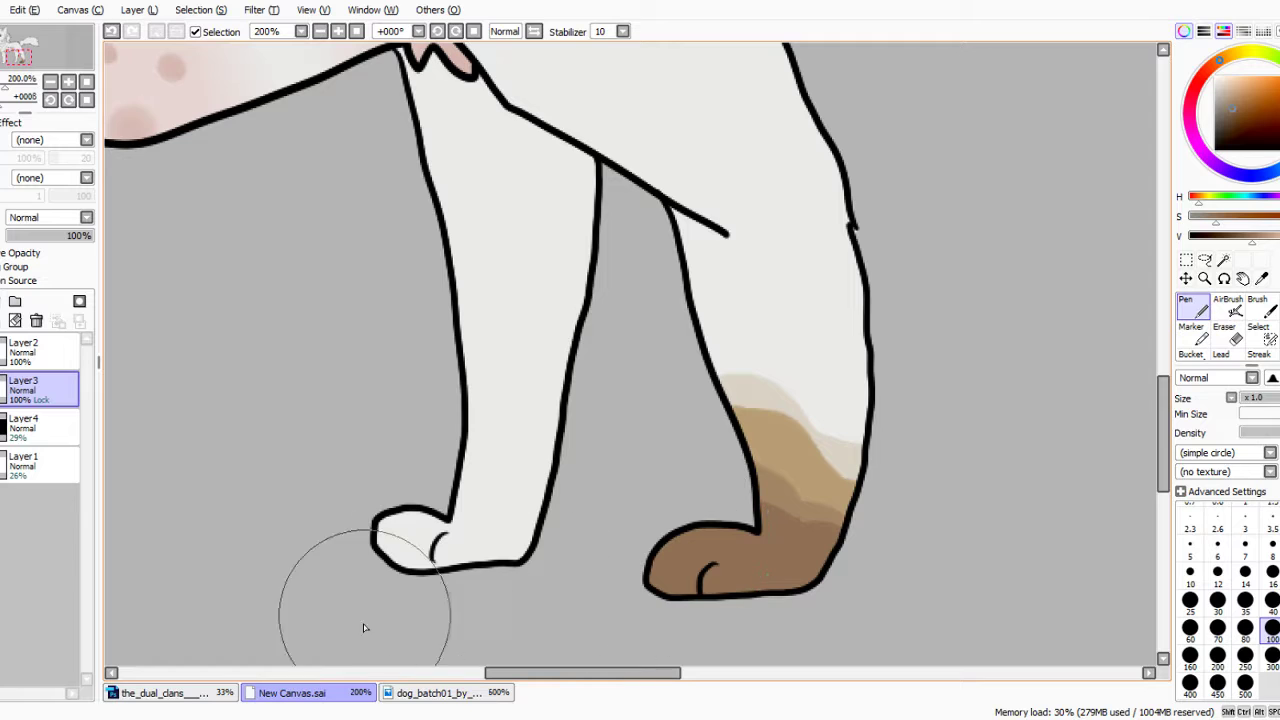
Sample the dark reddish brown from dog 1's paw in dog_batch01 and paint it along the underside of the hind paw.
left_click(433, 693)
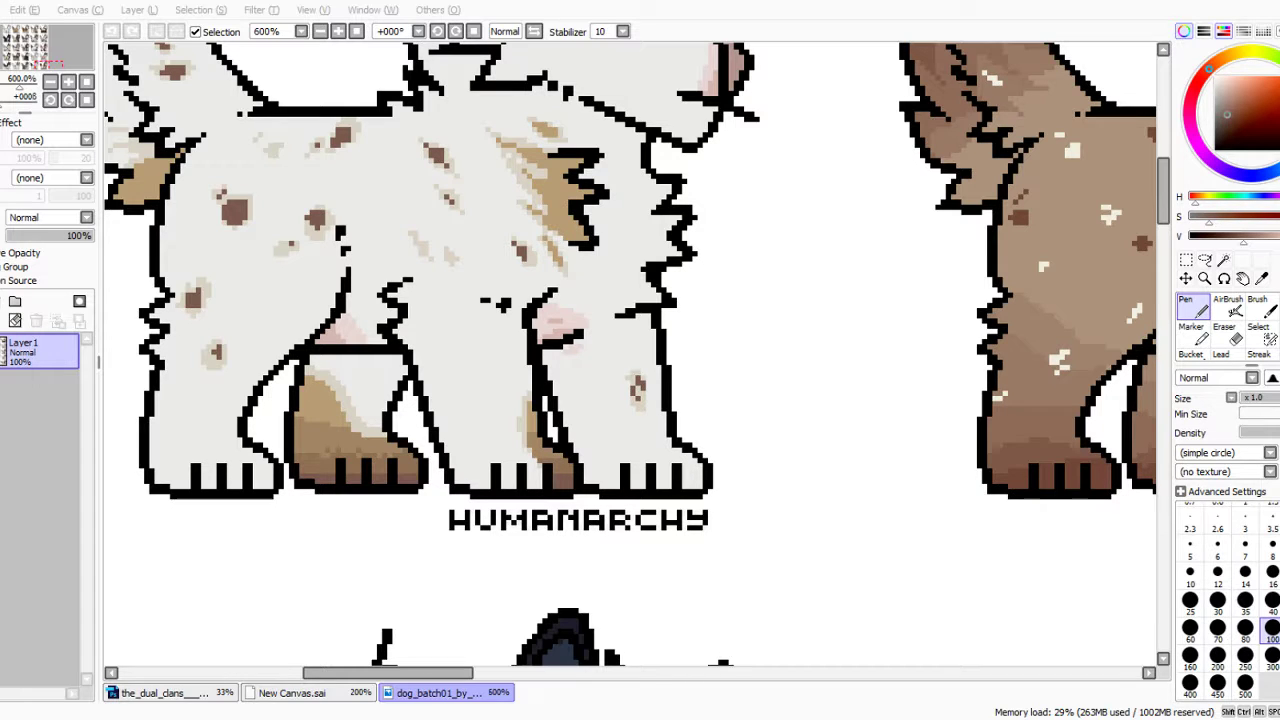
left_click(325, 692)
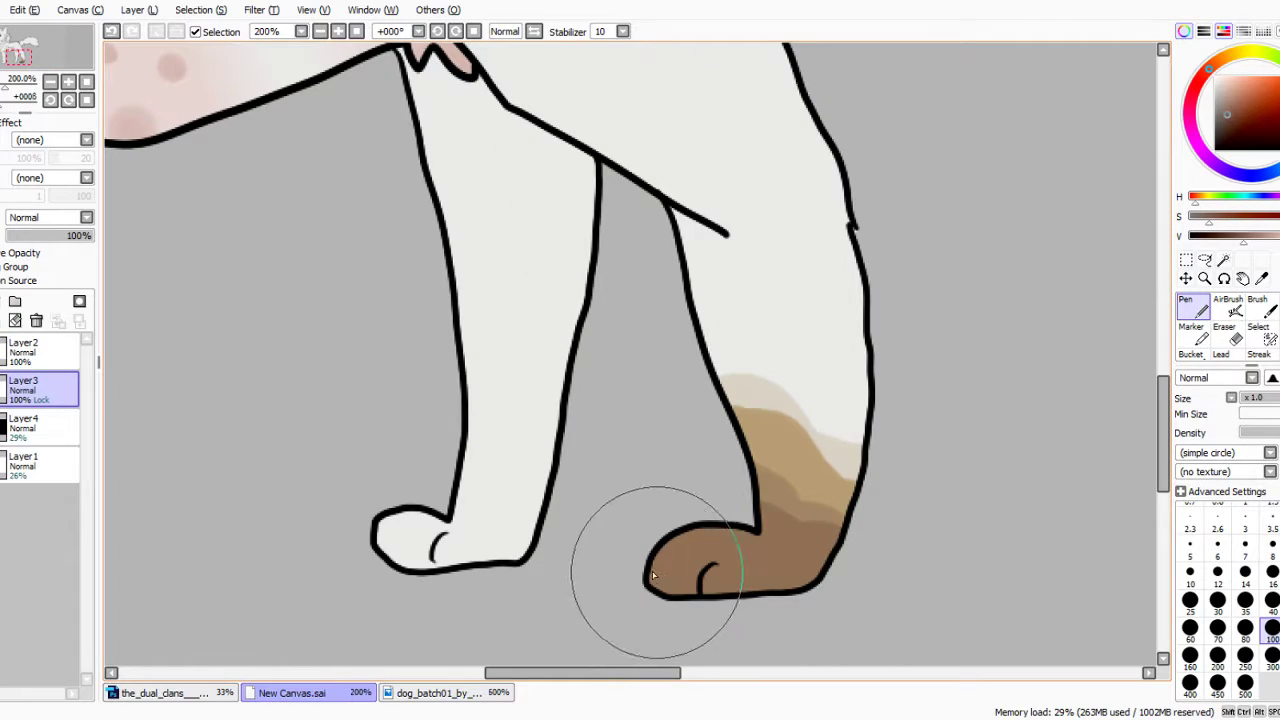
left_click_drag(657, 577, 708, 598)
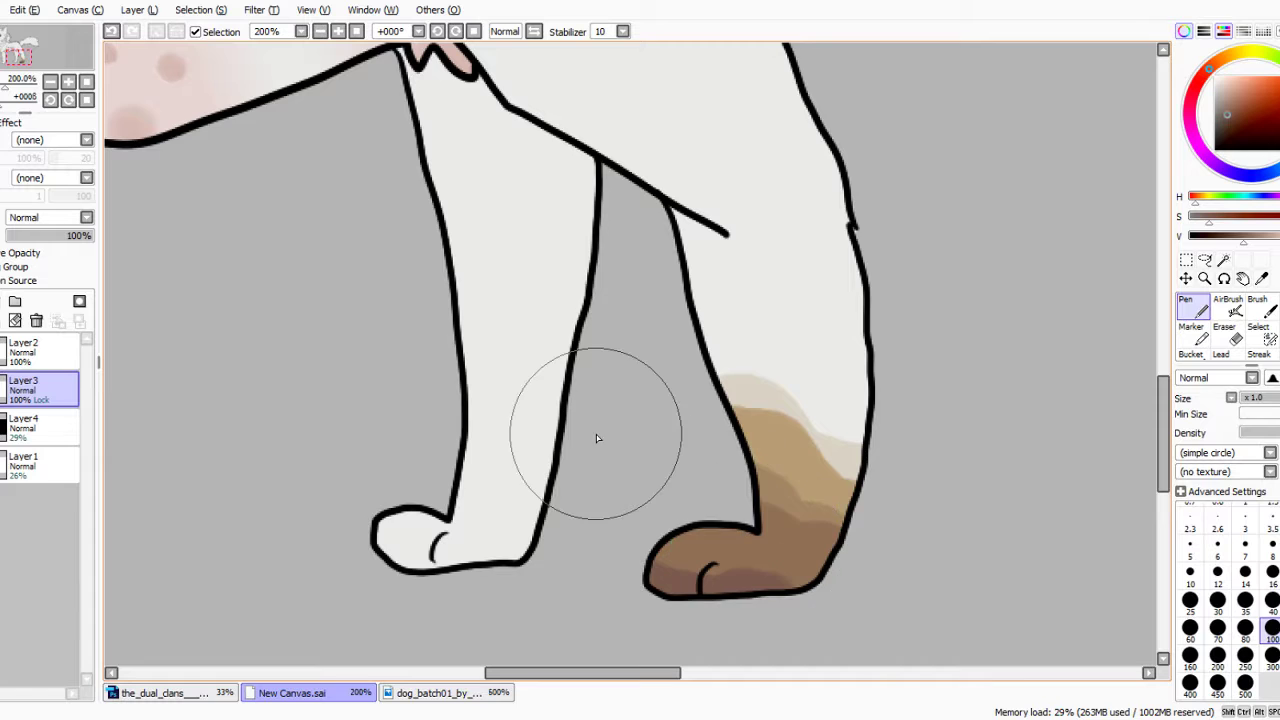
Paint beige spots on the dog's haunch and beige streaks across its shoulder.
scroll(596, 436, "down", 2)
scroll(596, 437, "down", 4)
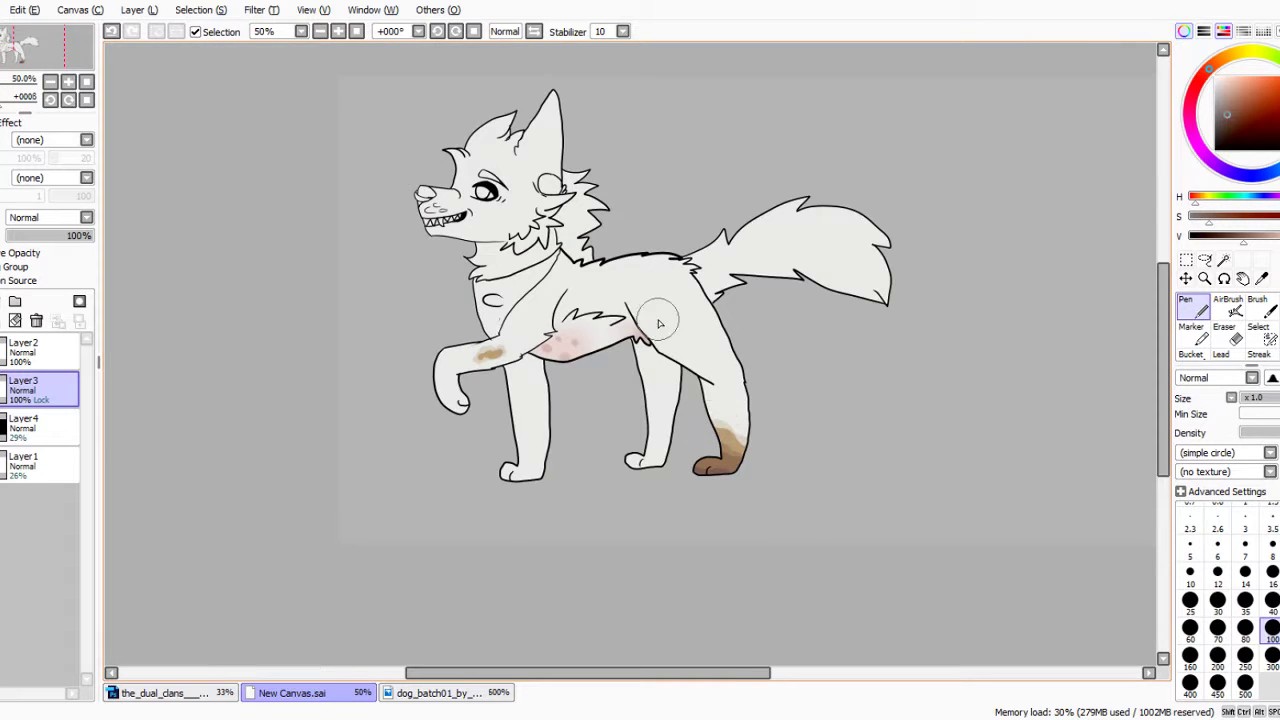
scroll(430, 370, "up", 4)
scroll(452, 368, "down", 3)
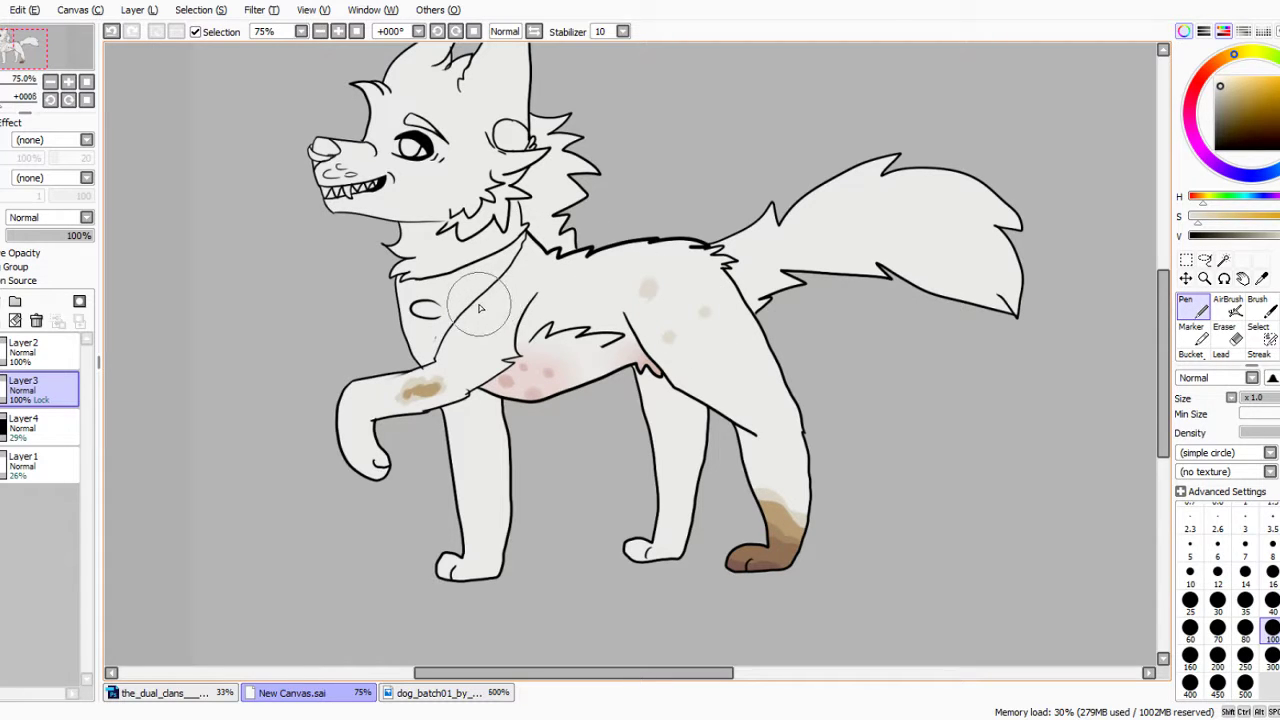
mouse_move(480, 309)
left_mouse_down()
mouse_move(520, 294)
mouse_move(470, 320)
mouse_move(511, 318)
mouse_move(477, 293)
mouse_move(528, 270)
mouse_move(497, 322)
mouse_move(563, 298)
left_mouse_up()
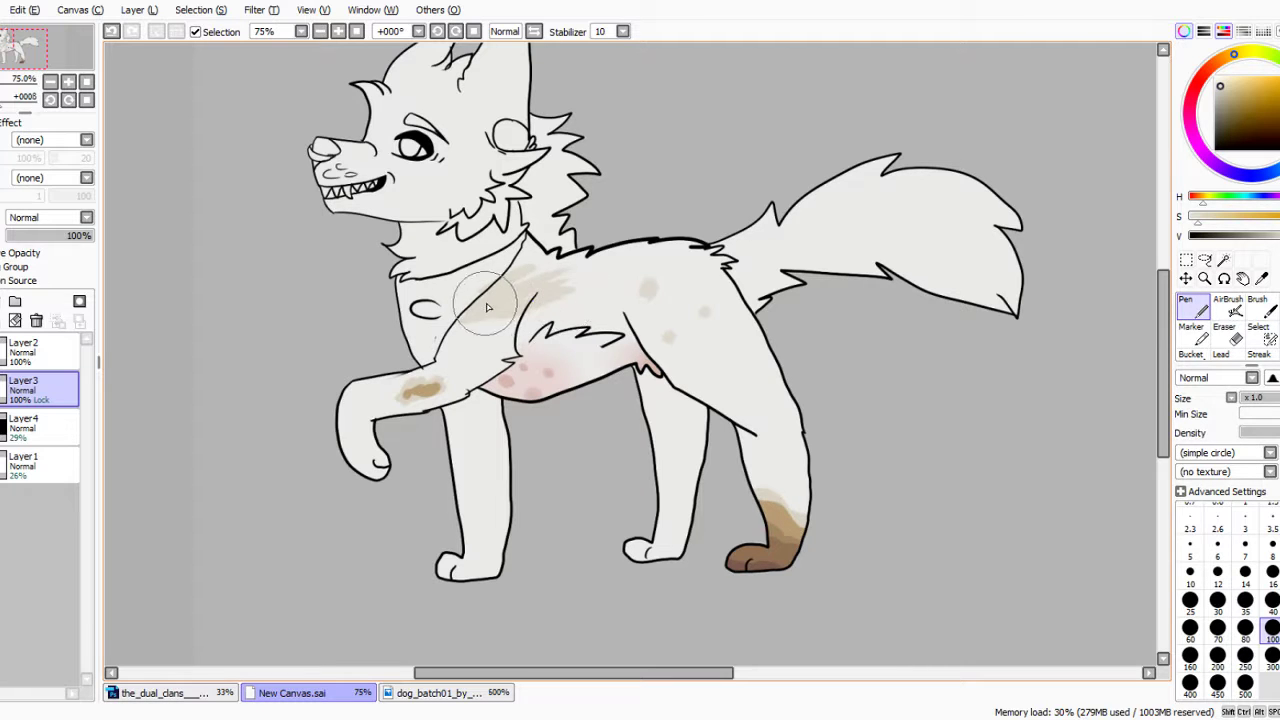
Dab a few pale beige spots on the fur of the dog's neck.
scroll(601, 235, "down", 3)
scroll(602, 236, "up", 4)
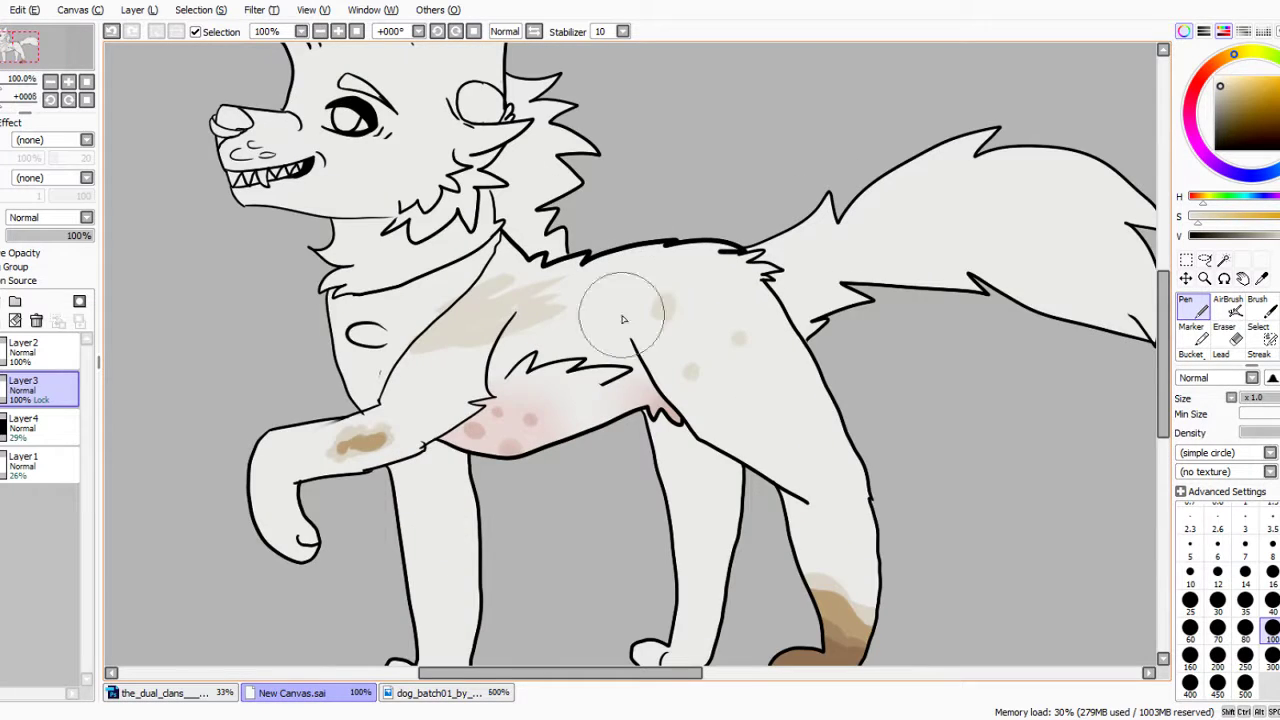
scroll(335, 342, "down", 1)
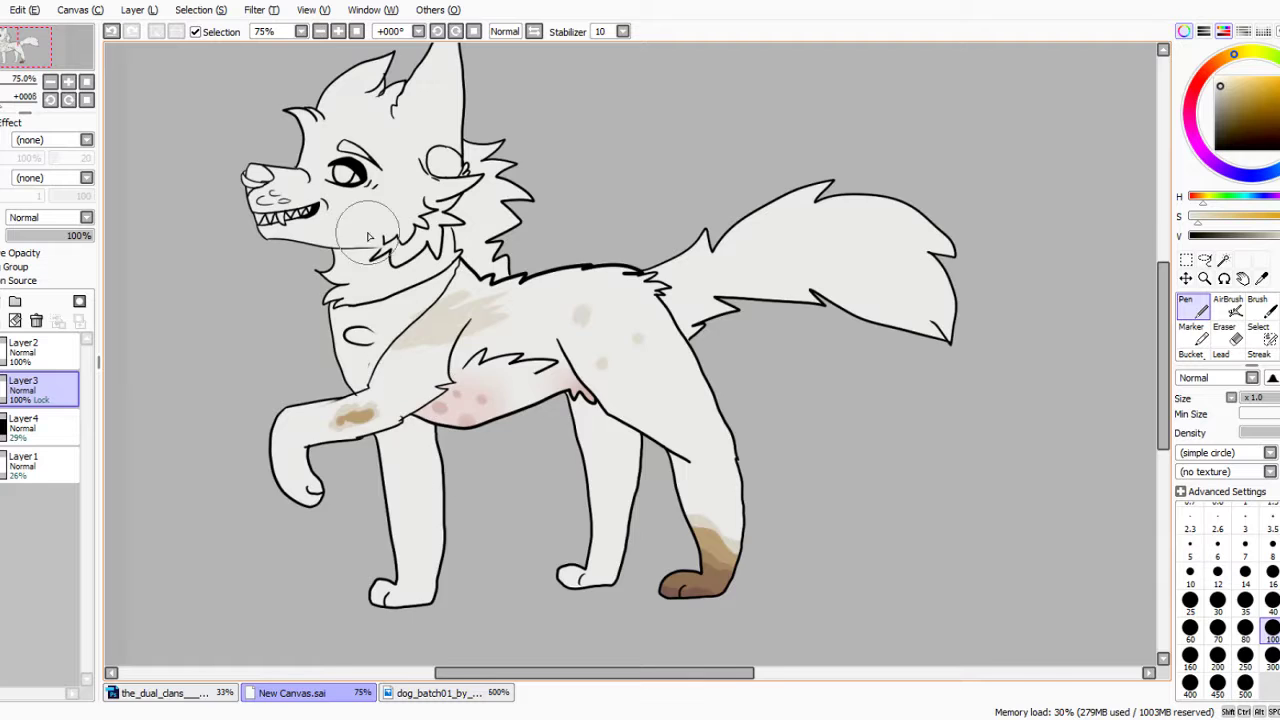
scroll(365, 230, "up", 2)
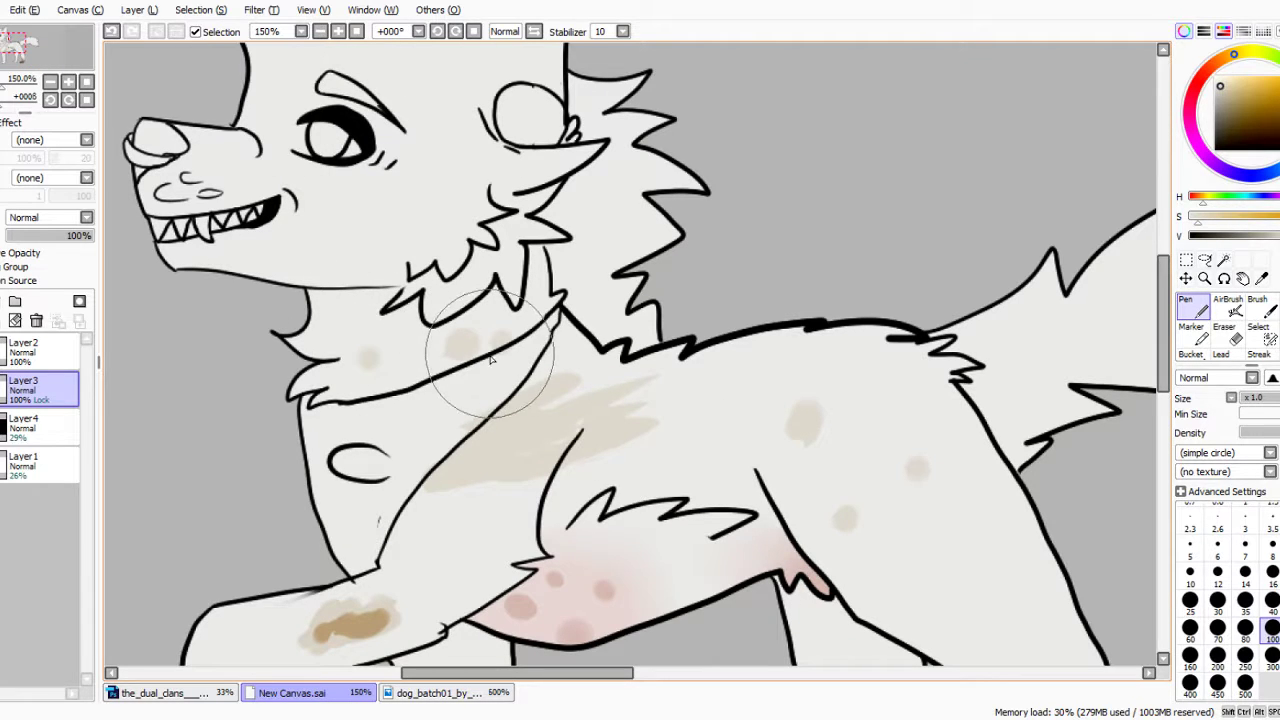
Paint dark brown spots on the dog's hindquarters and raised foreleg, using the spot colour sampled from the dog_batch01 reference.
left_click(430, 693)
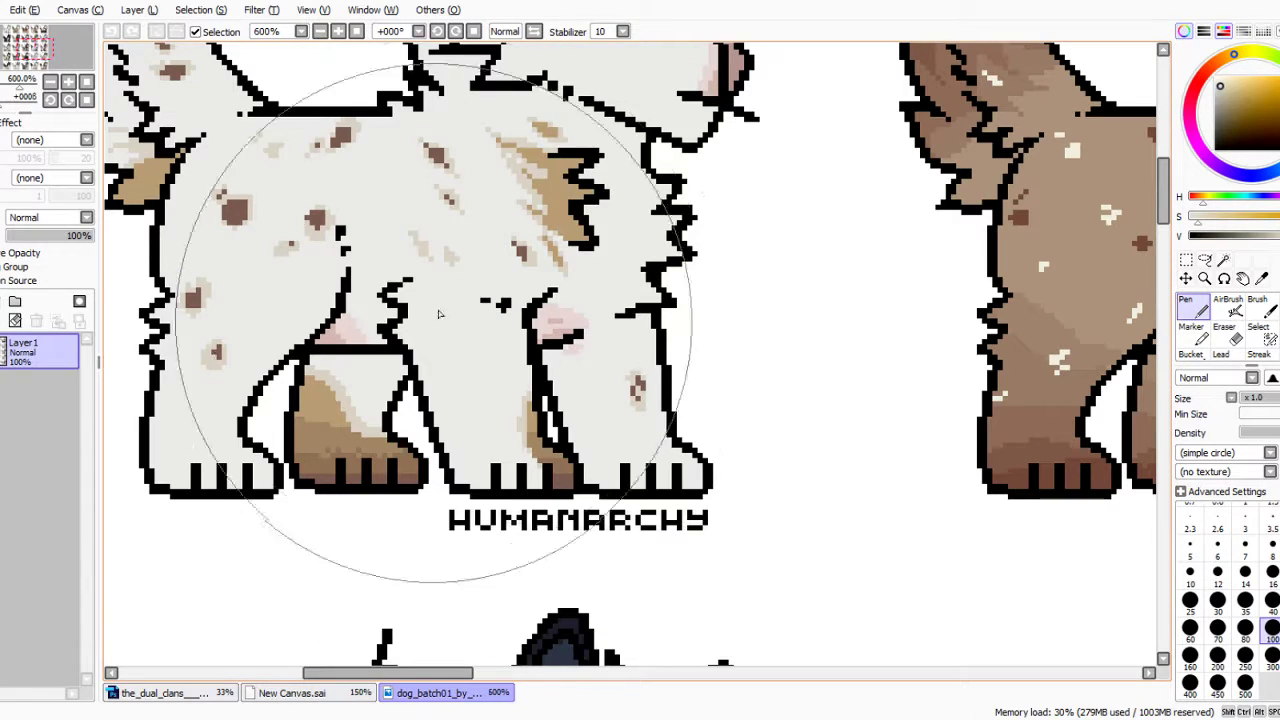
right_click(317, 220)
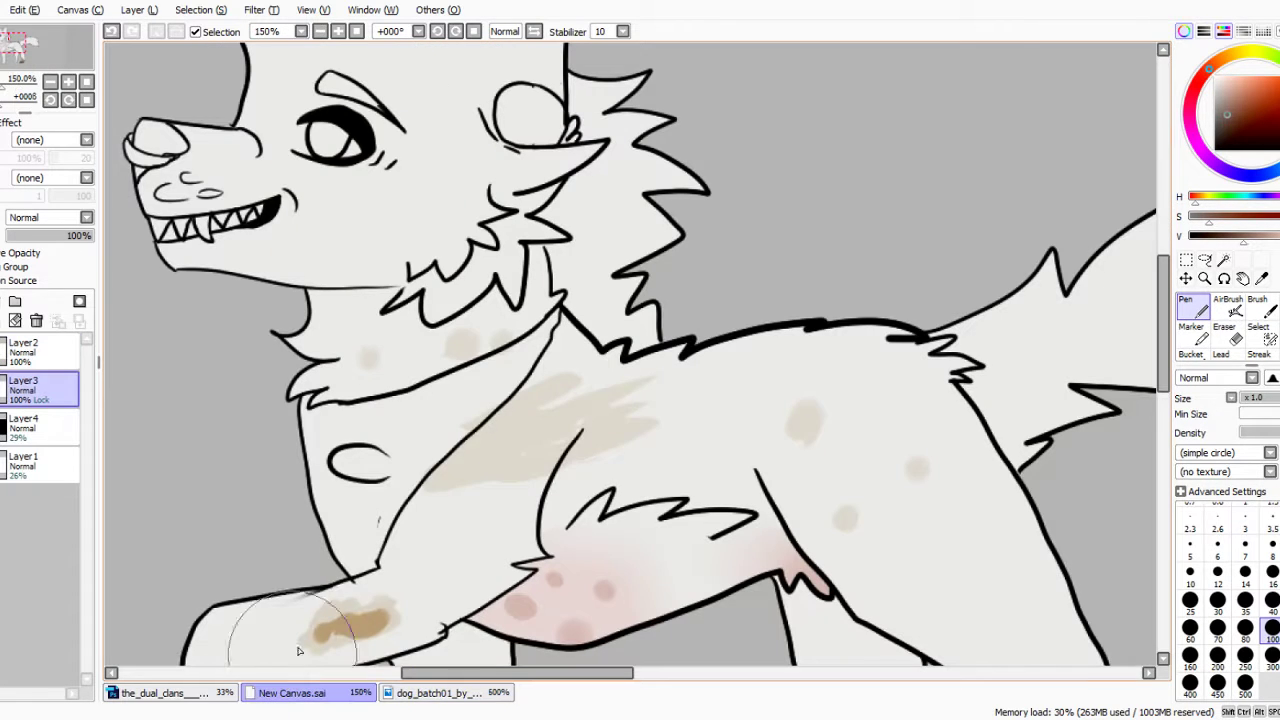
left_click(270, 693)
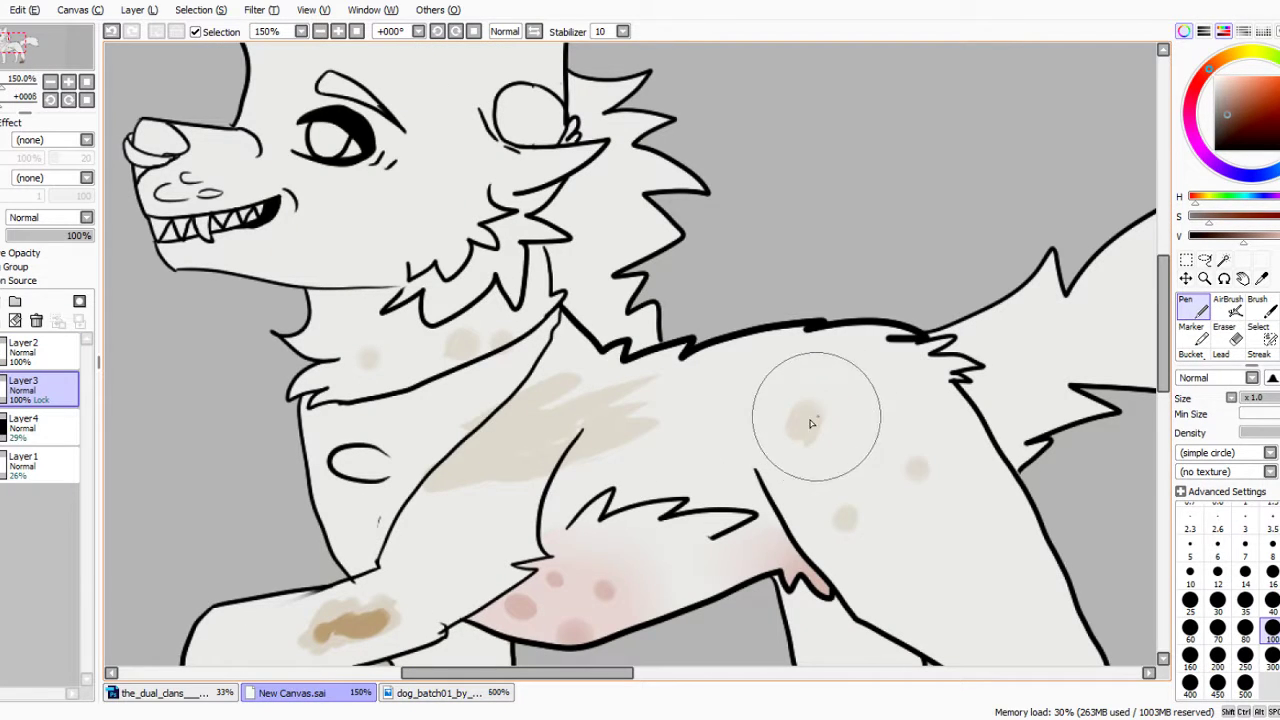
left_click(806, 424)
left_click(916, 472)
left_click(845, 520)
left_click(866, 386)
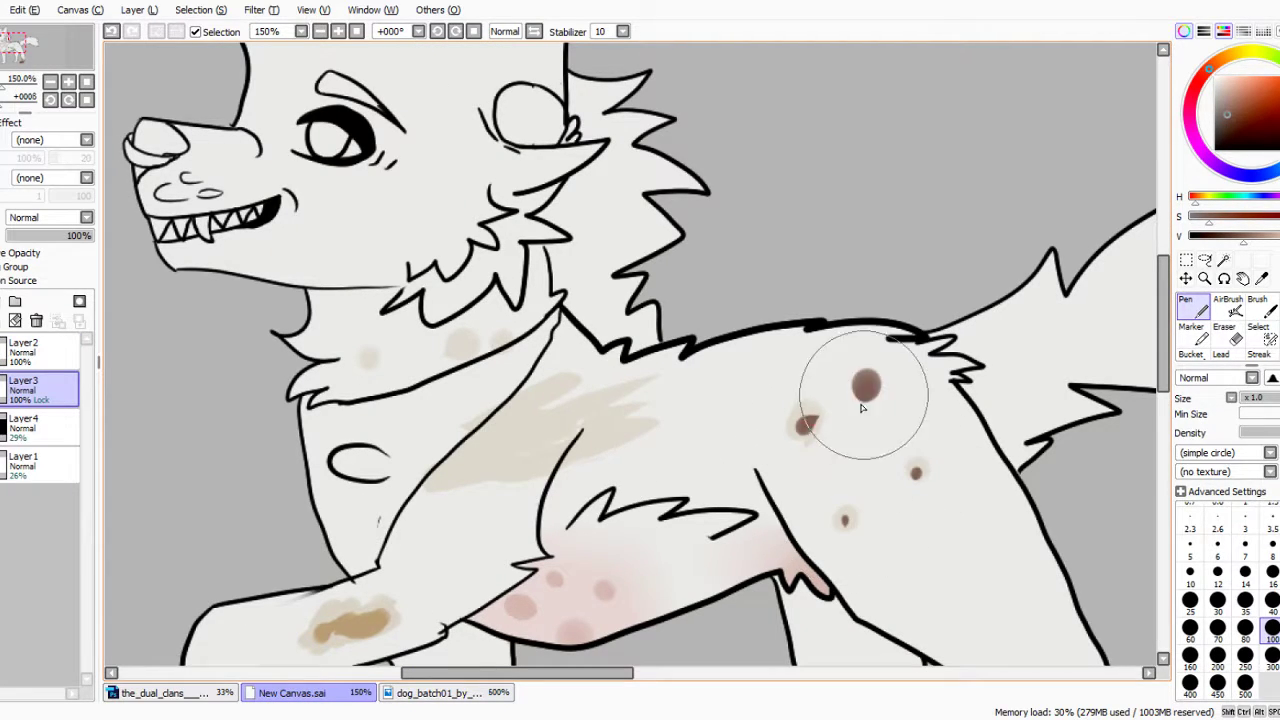
left_click(914, 536)
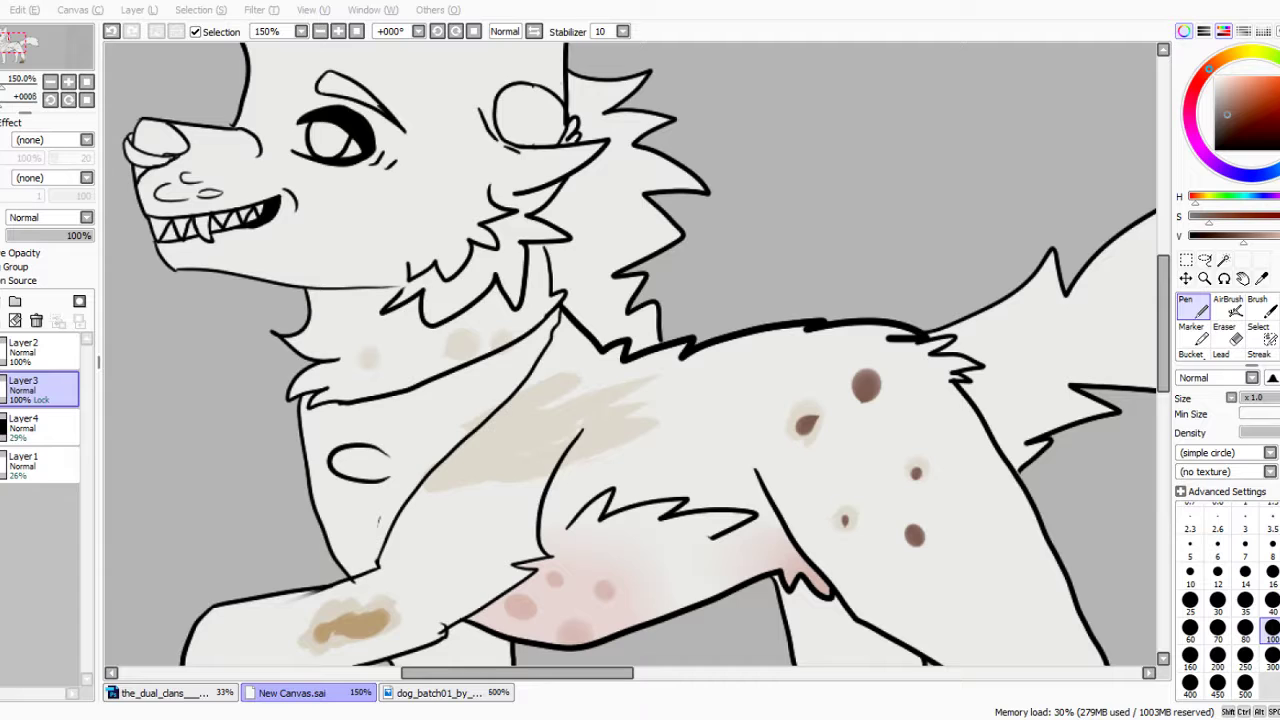
left_click(786, 370)
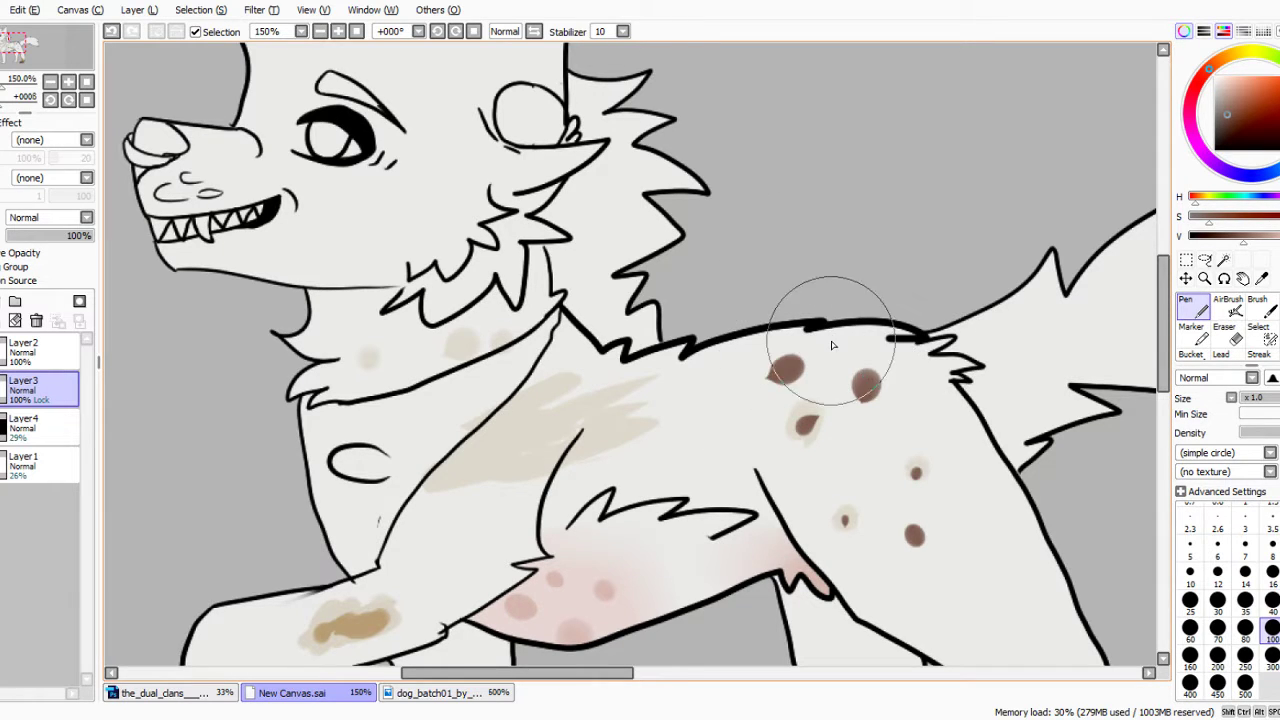
scroll(826, 345, "down", 2)
scroll(660, 425, "down", 1)
scroll(650, 440, "up", 1)
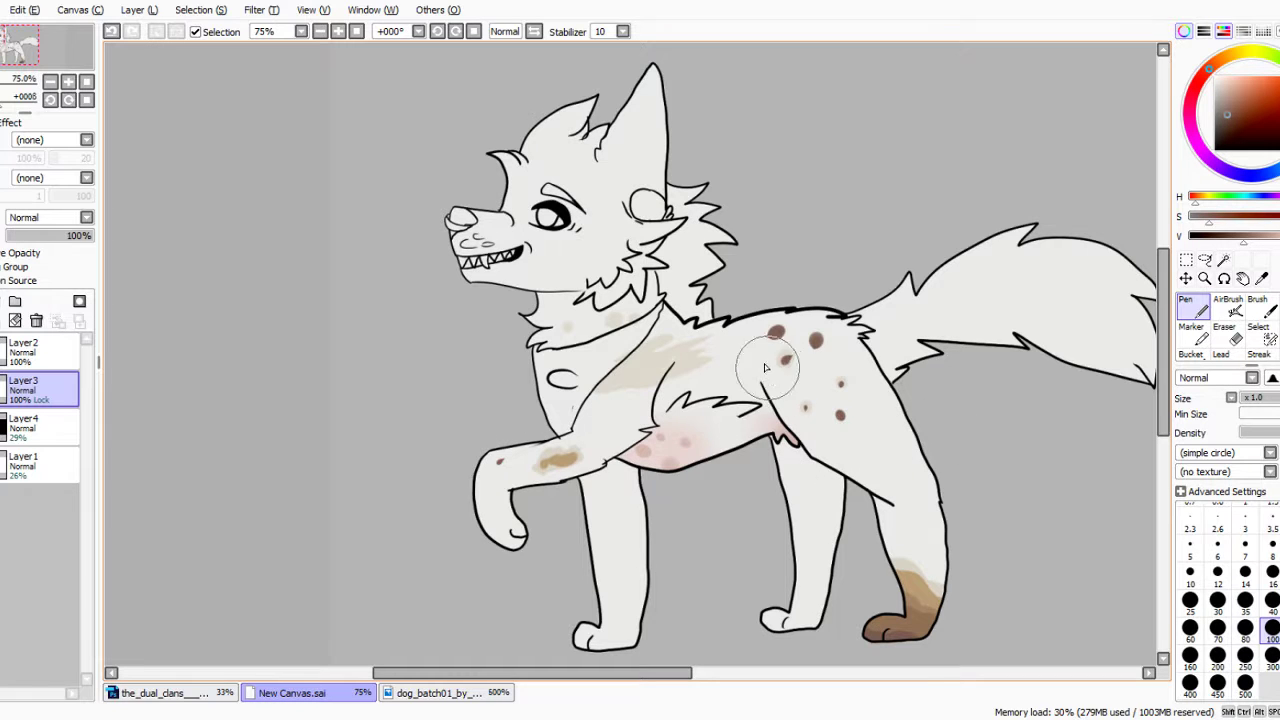
left_click(440, 692)
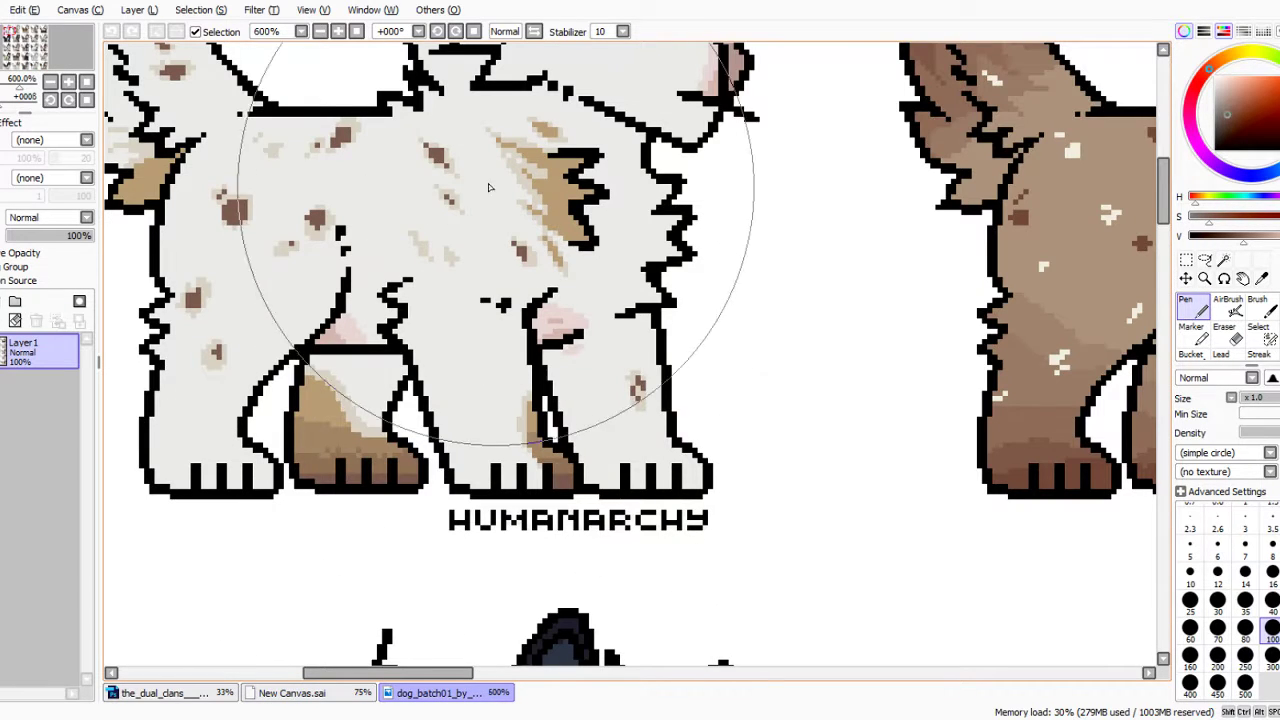
right_click(543, 203)
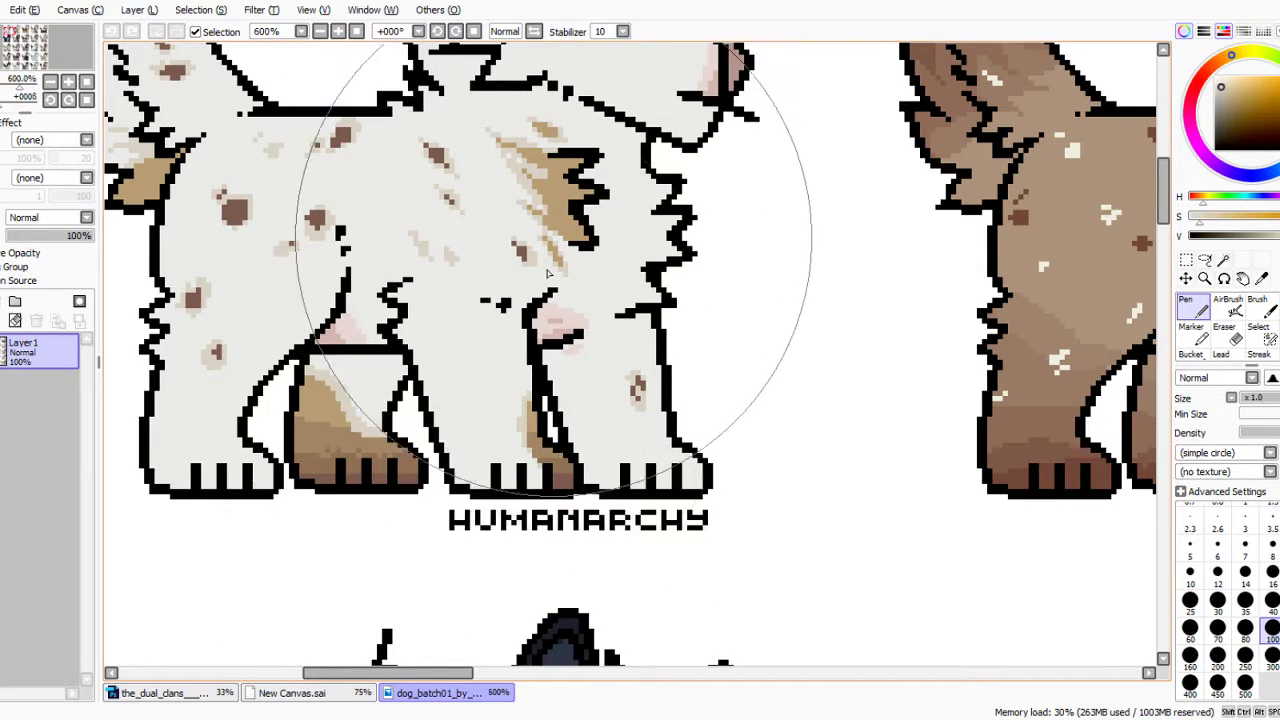
left_click(330, 693)
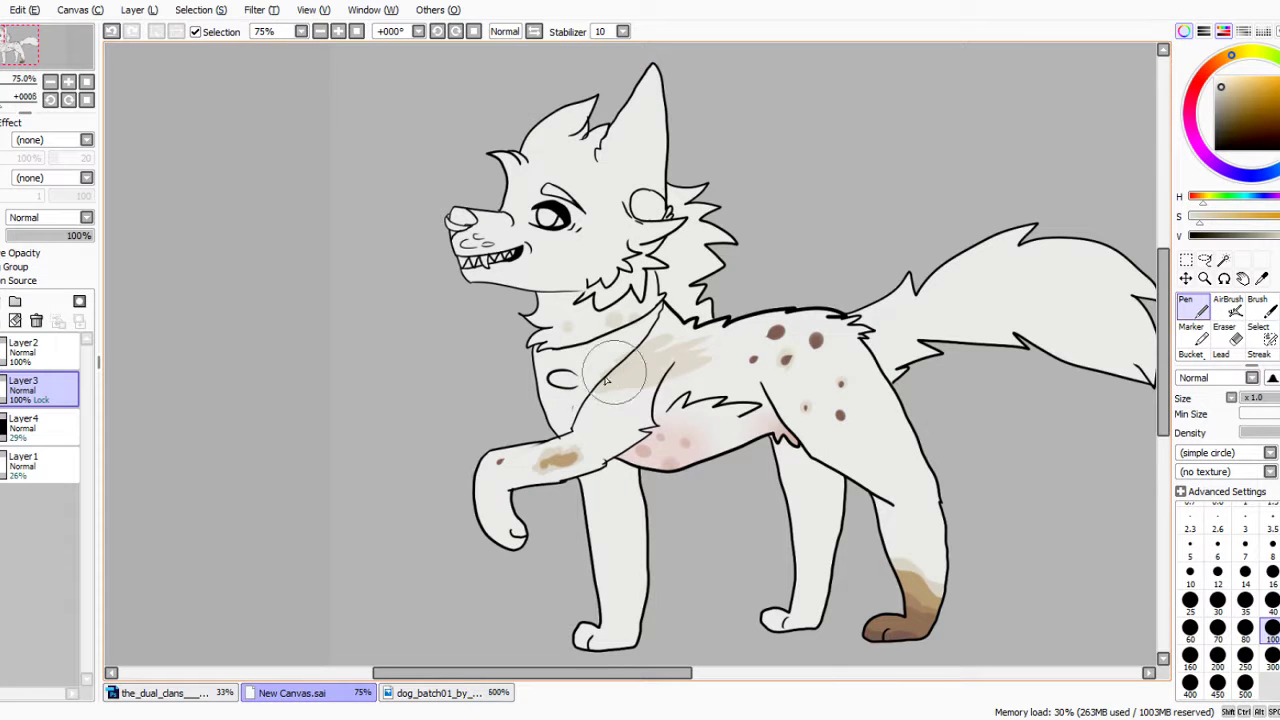
Sample tan from the reference dog's chest patch and paint it over the beige shoulder marking, adding small tan spots on the upper foreleg and neck.
left_click(470, 693)
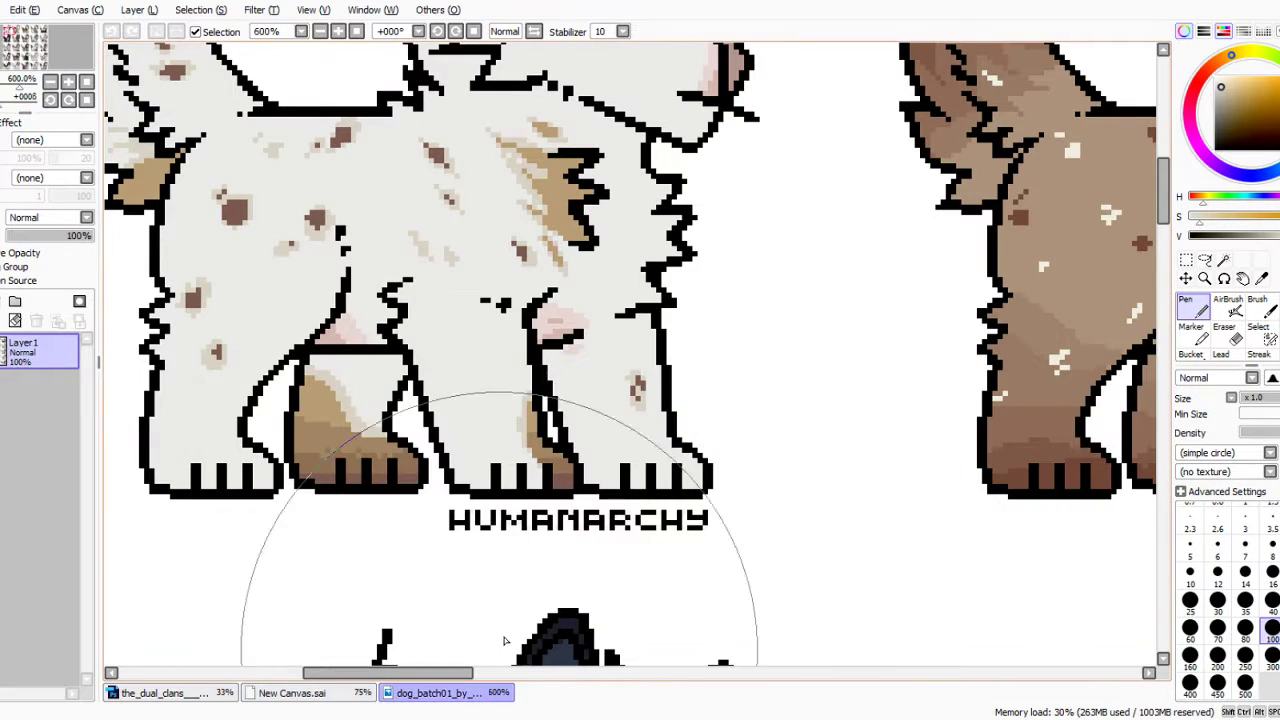
left_click(548, 222, "alt")
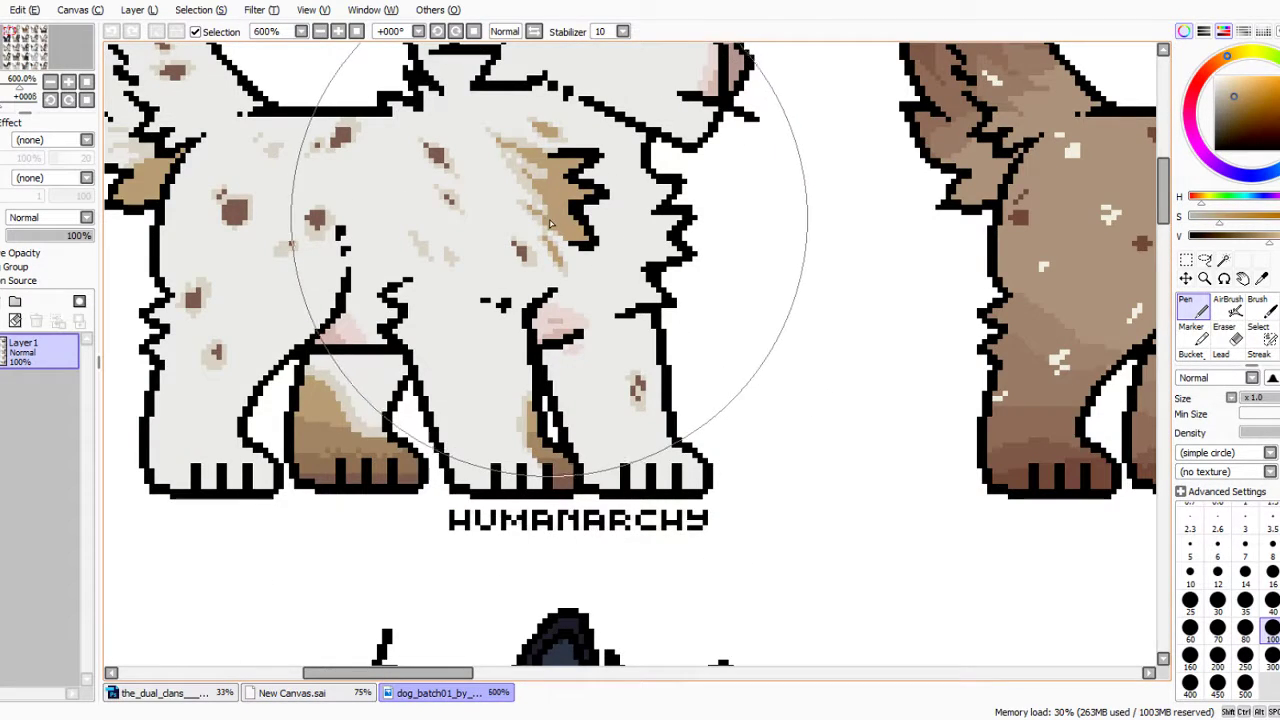
left_click(322, 693)
mouse_move(591, 388)
left_mouse_down()
mouse_move(644, 364)
mouse_move(675, 373)
mouse_move(605, 382)
mouse_move(653, 346)
mouse_move(614, 390)
left_mouse_up()
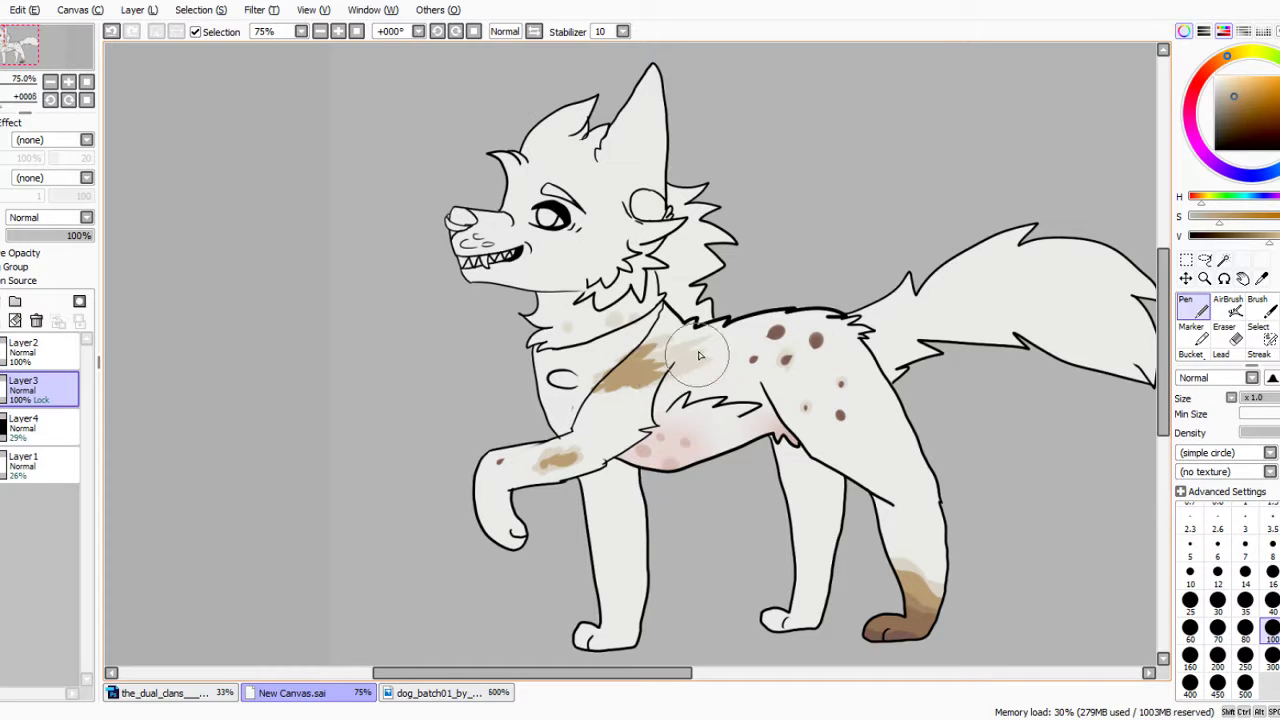
left_click_drag(690, 360, 715, 367)
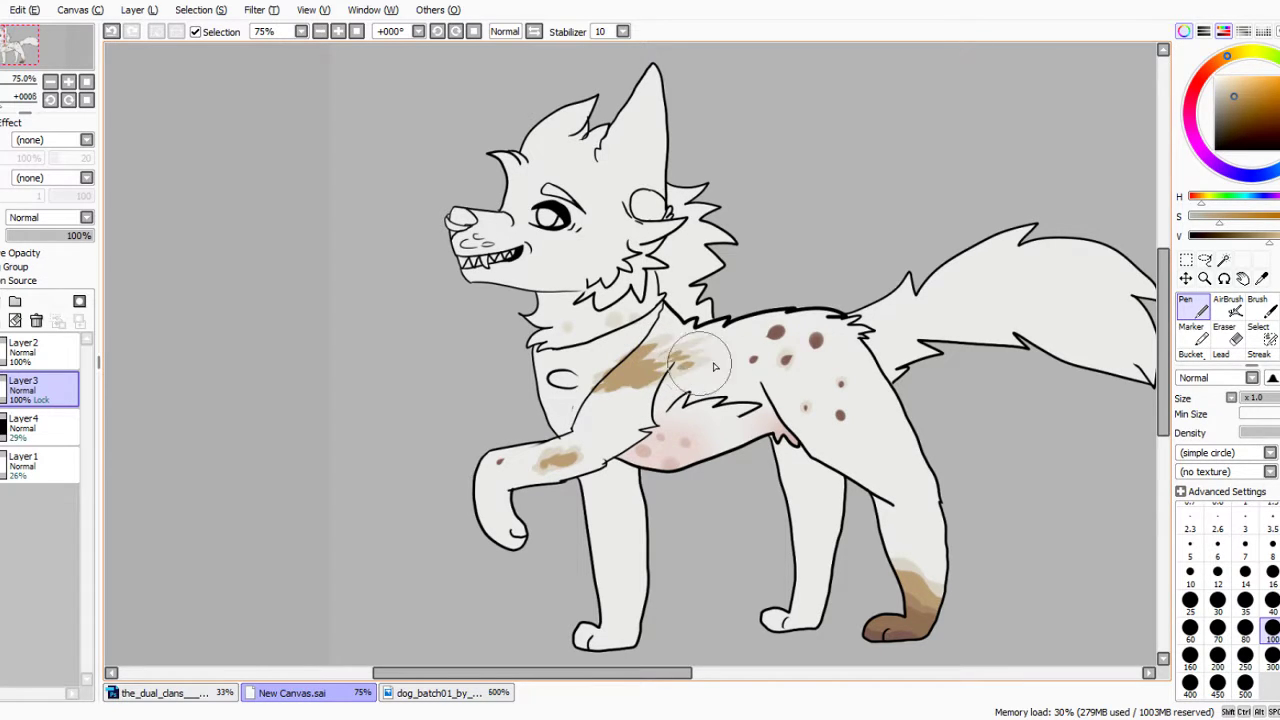
left_click_drag(604, 421, 636, 423)
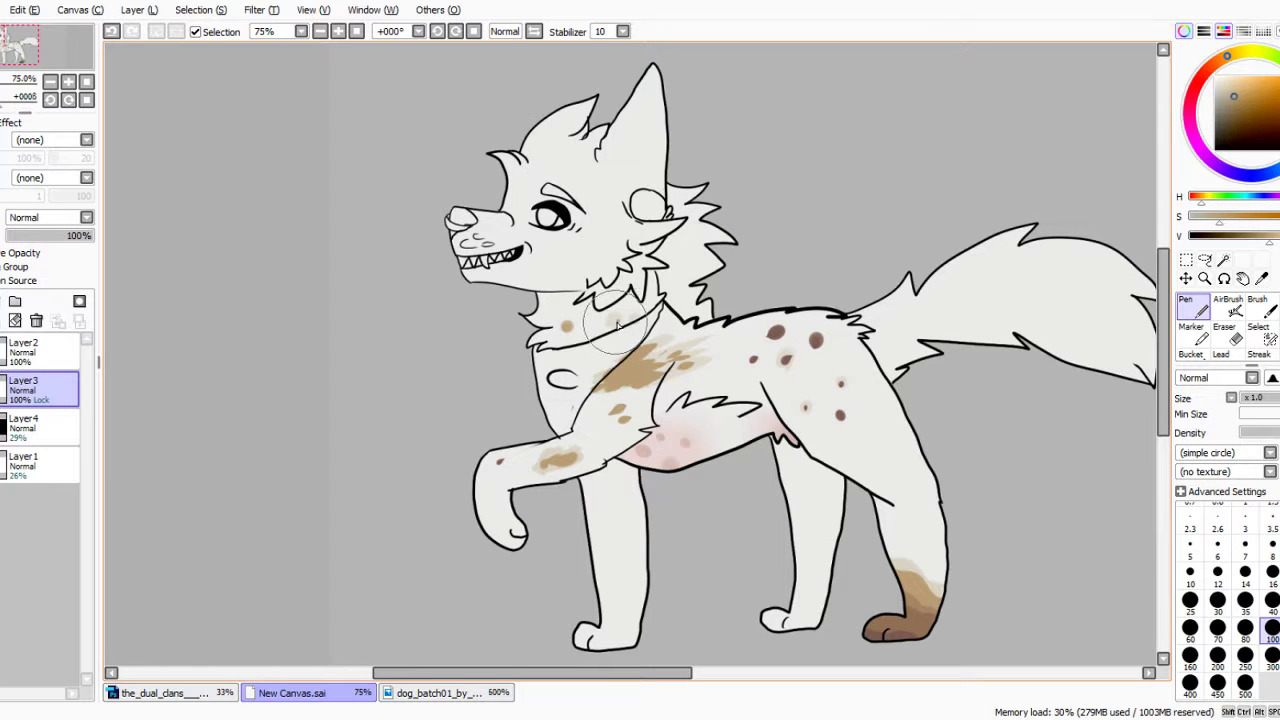
Sample the pale beige from the reference dog's cheek spots and paint a large patch around the eye, from forehead to cheek.
left_click(459, 697)
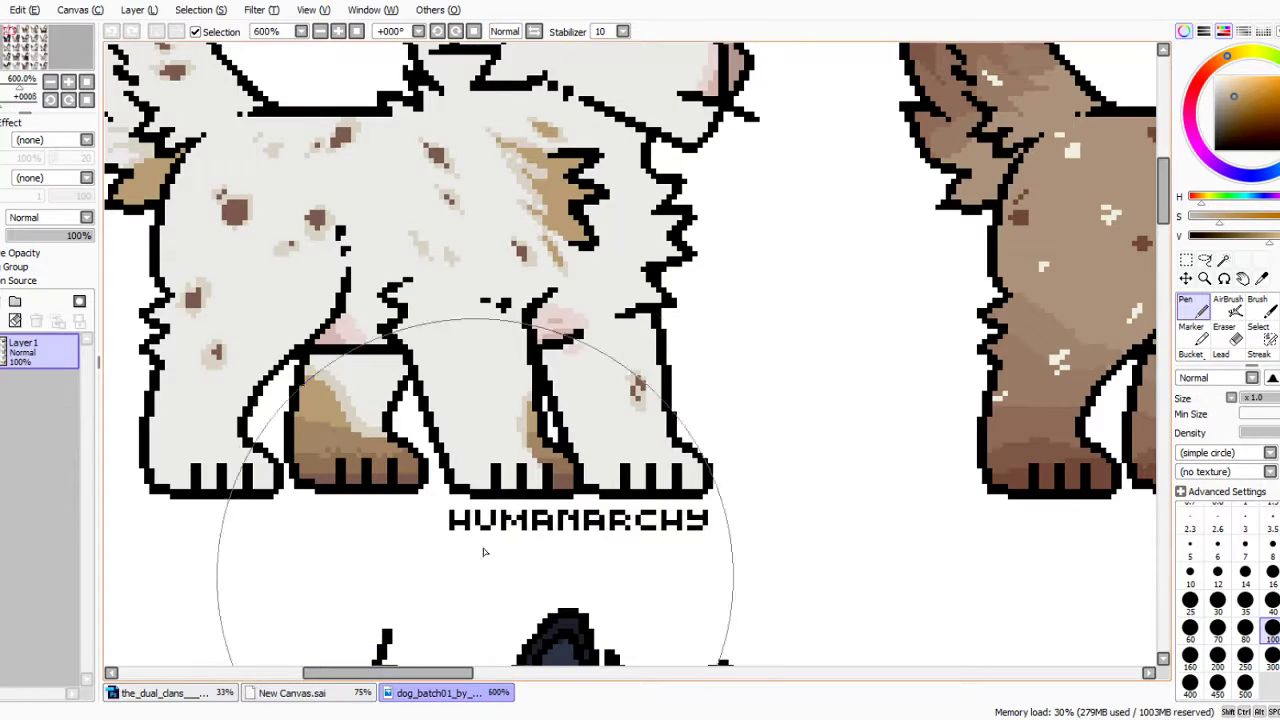
scroll(620, 320, "down", 4)
scroll(594, 225, "up", 4)
scroll(505, 318, "up", 2)
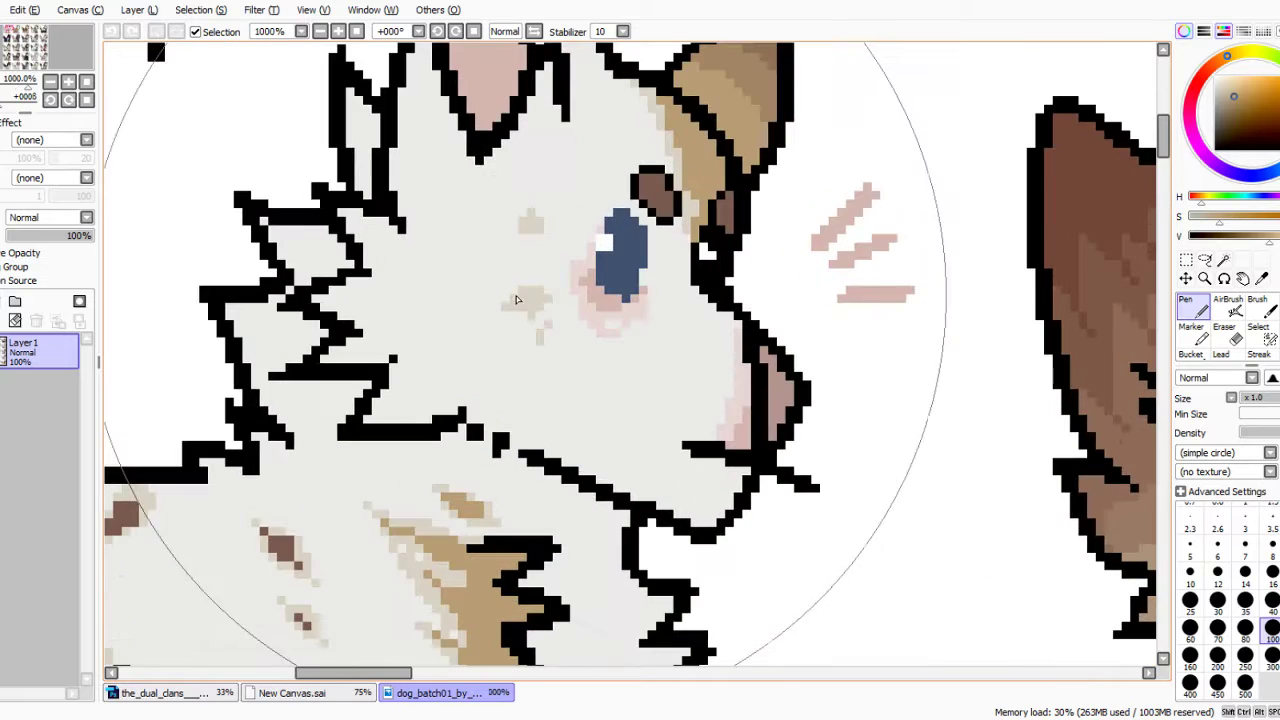
right_click(525, 302)
scroll(526, 305, "down", 2)
scroll(626, 192, "up", 1)
scroll(620, 260, "up", 1)
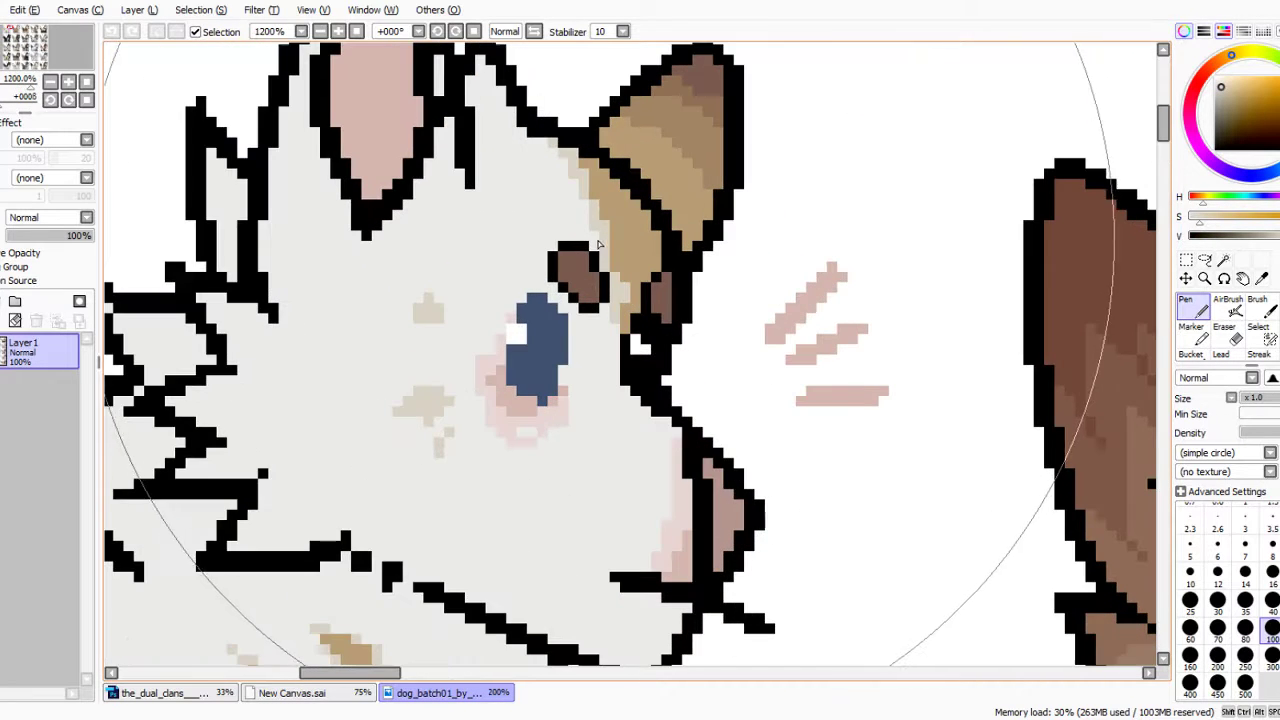
left_click(330, 694)
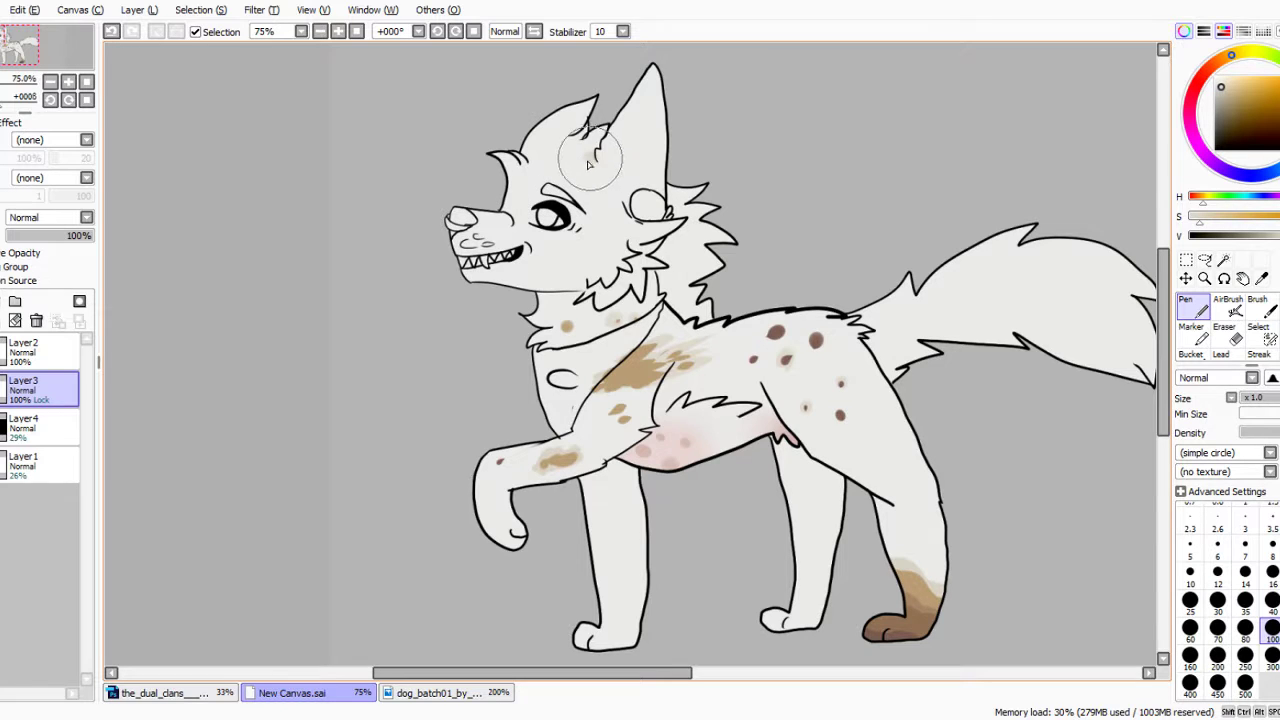
left_click_drag(590, 163, 538, 170)
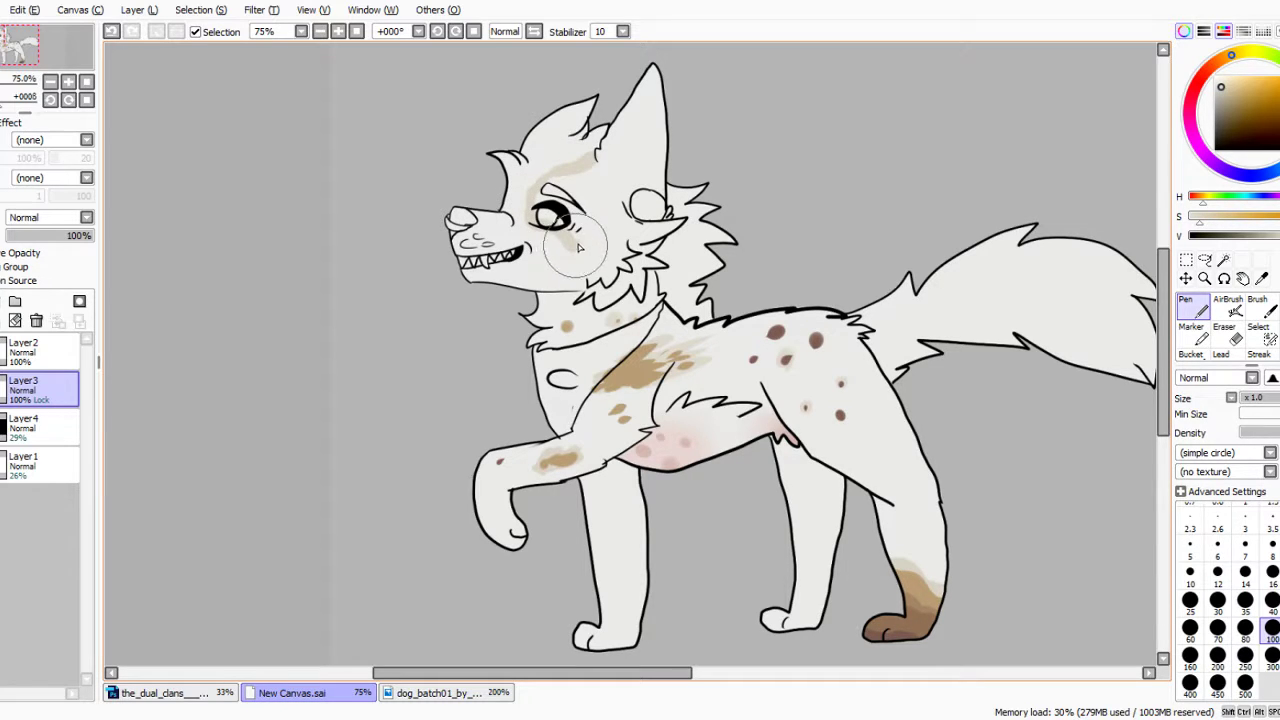
left_click_drag(629, 258, 625, 245)
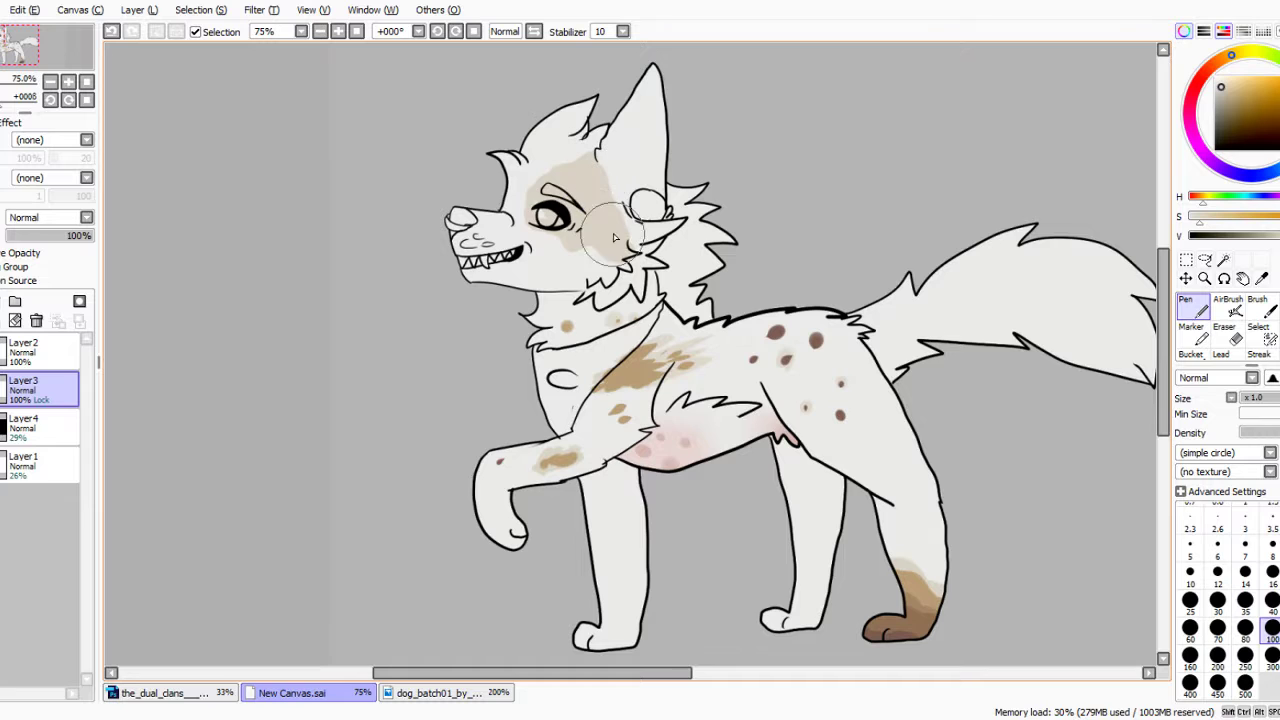
Layer tan and progressively darker browns inside the eye patch, sampling the colours from the reference and the marked hind leg.
left_click(438, 692)
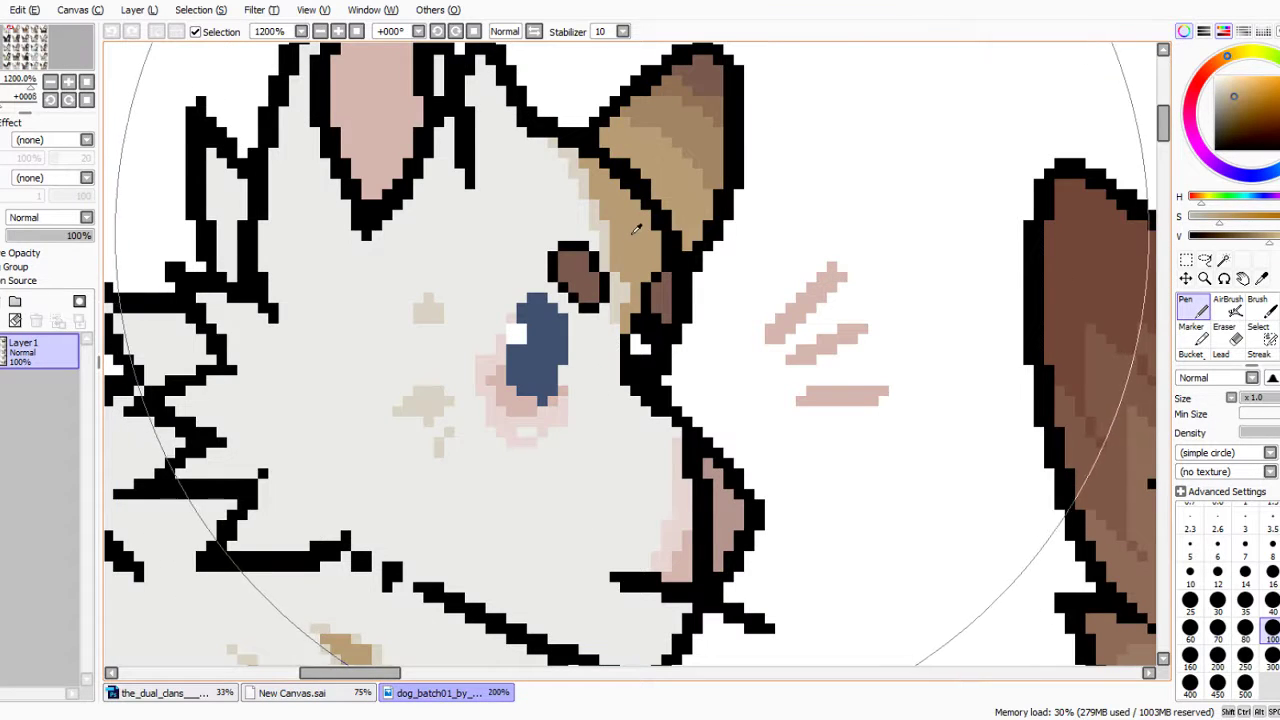
left_click(289, 693)
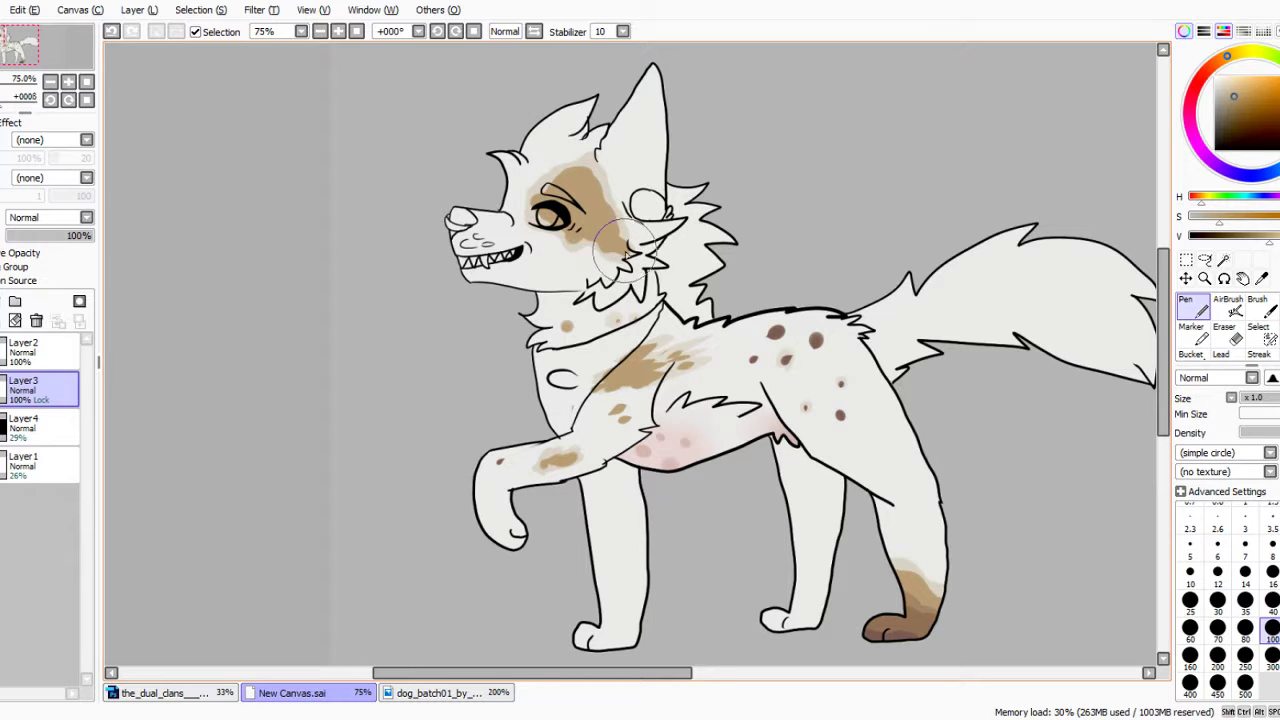
right_click(906, 597)
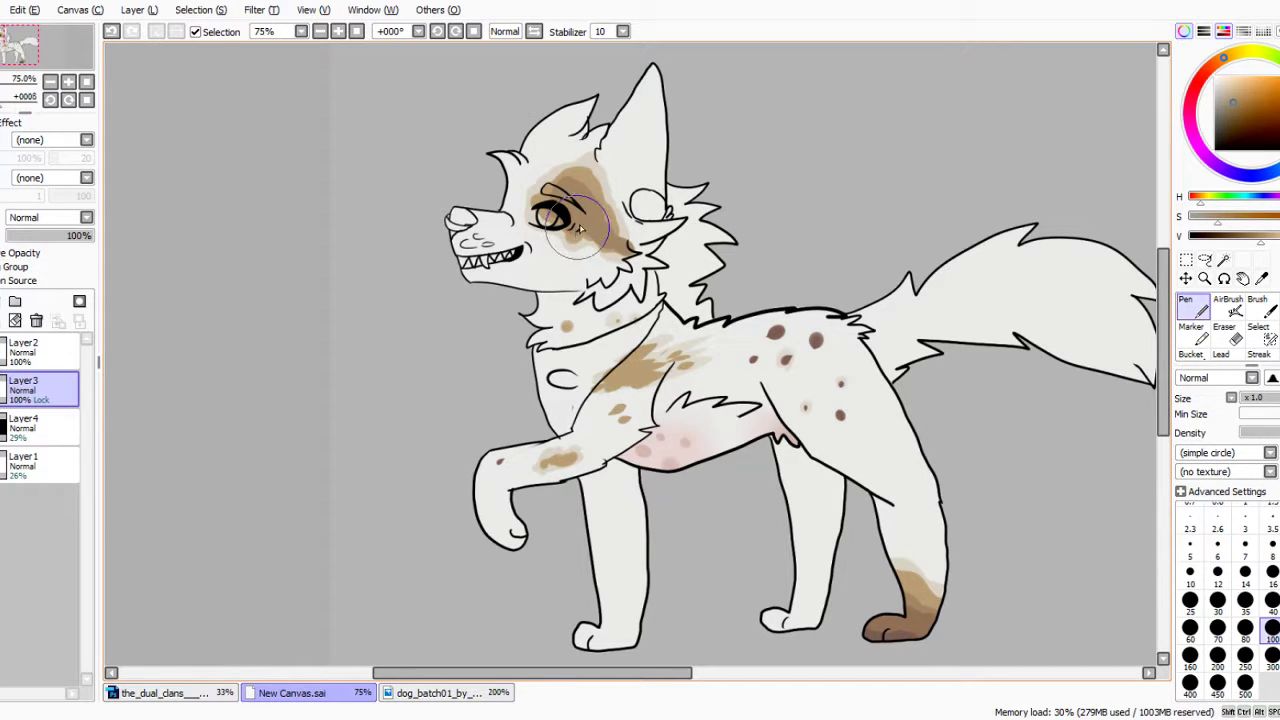
left_click(905, 628, "alt")
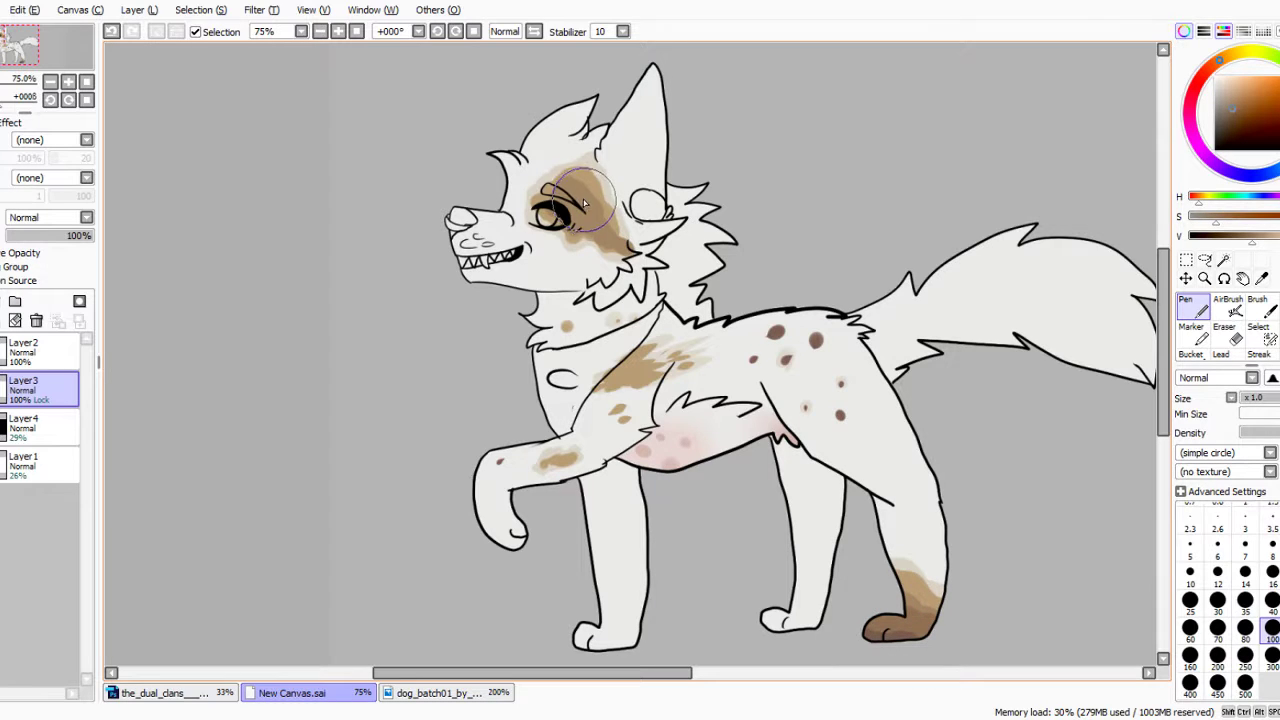
left_click_drag(585, 204, 605, 241)
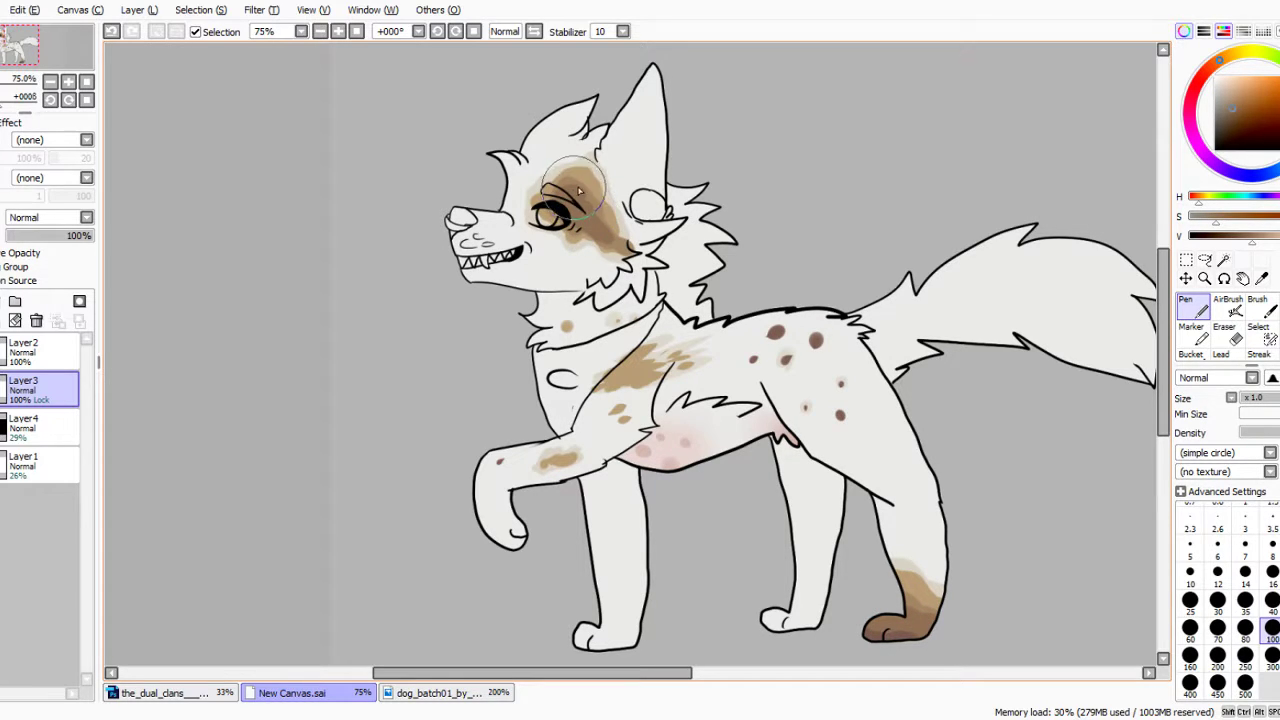
left_click(872, 615, "alt")
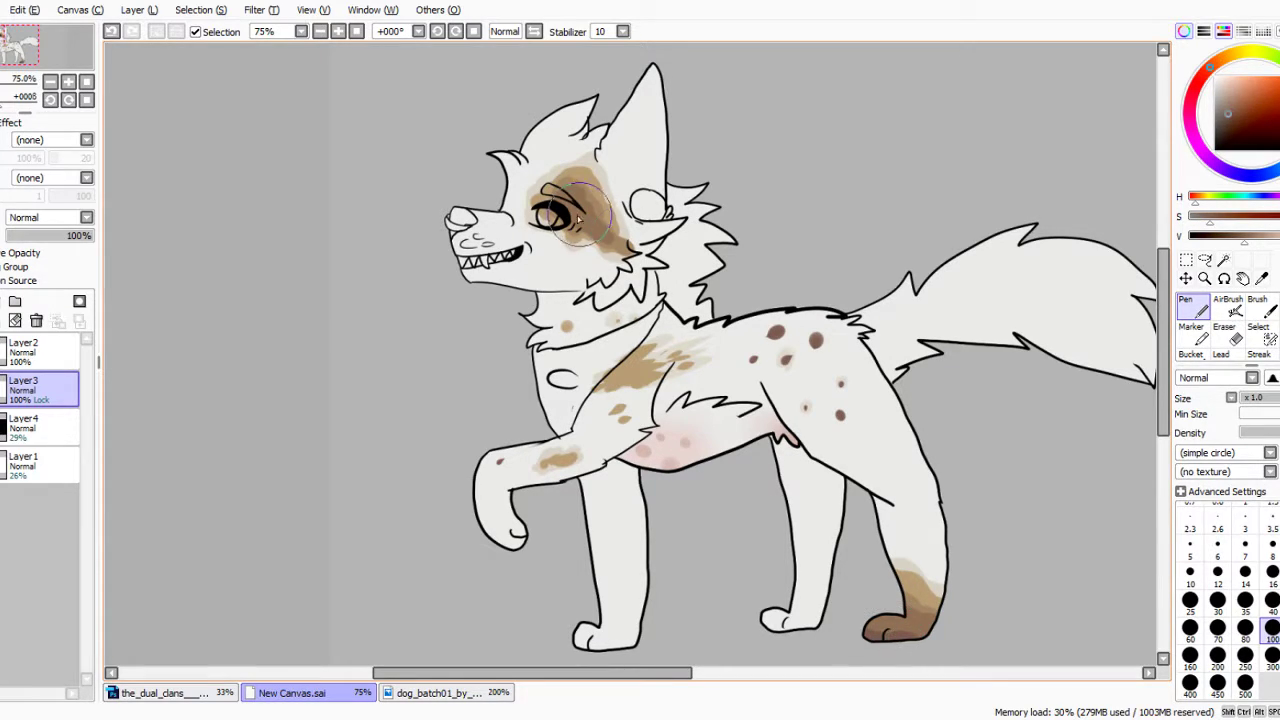
left_click_drag(571, 205, 594, 228)
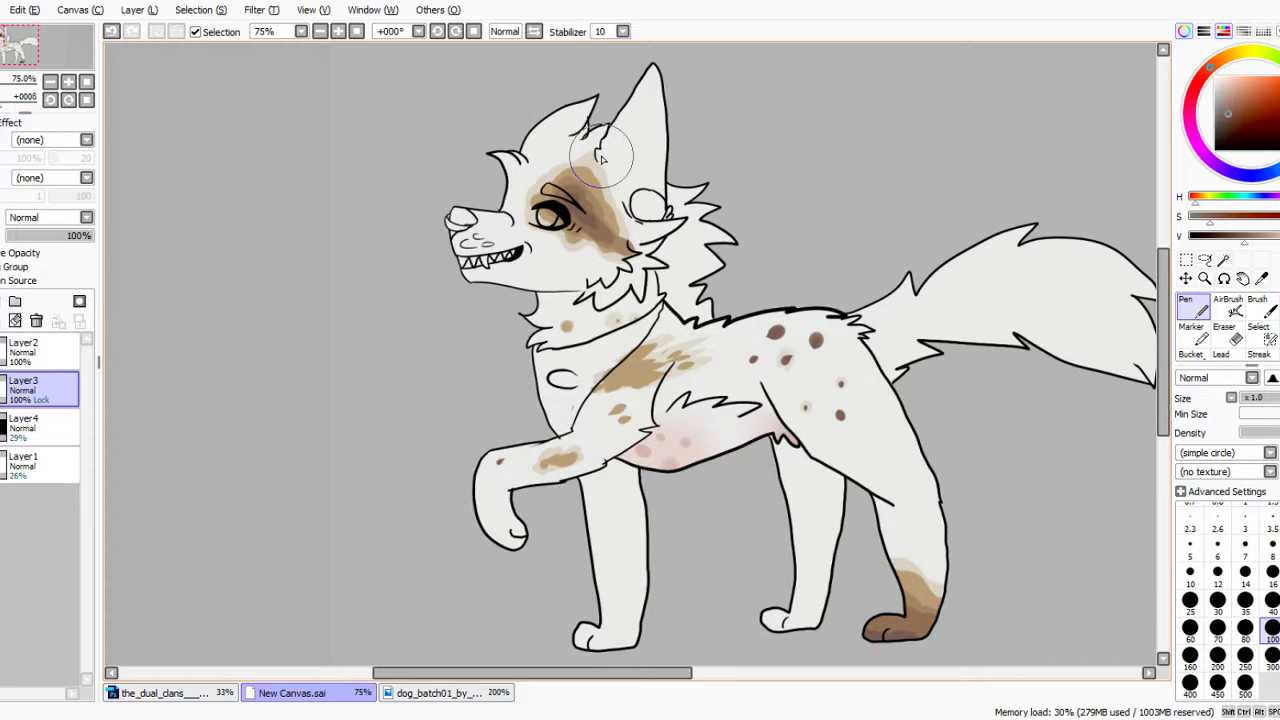
Sample tan from the reference dog's ear and paint it along the upright ear's edges, base and tip.
scroll(654, 199, "down", 2)
left_click(430, 692)
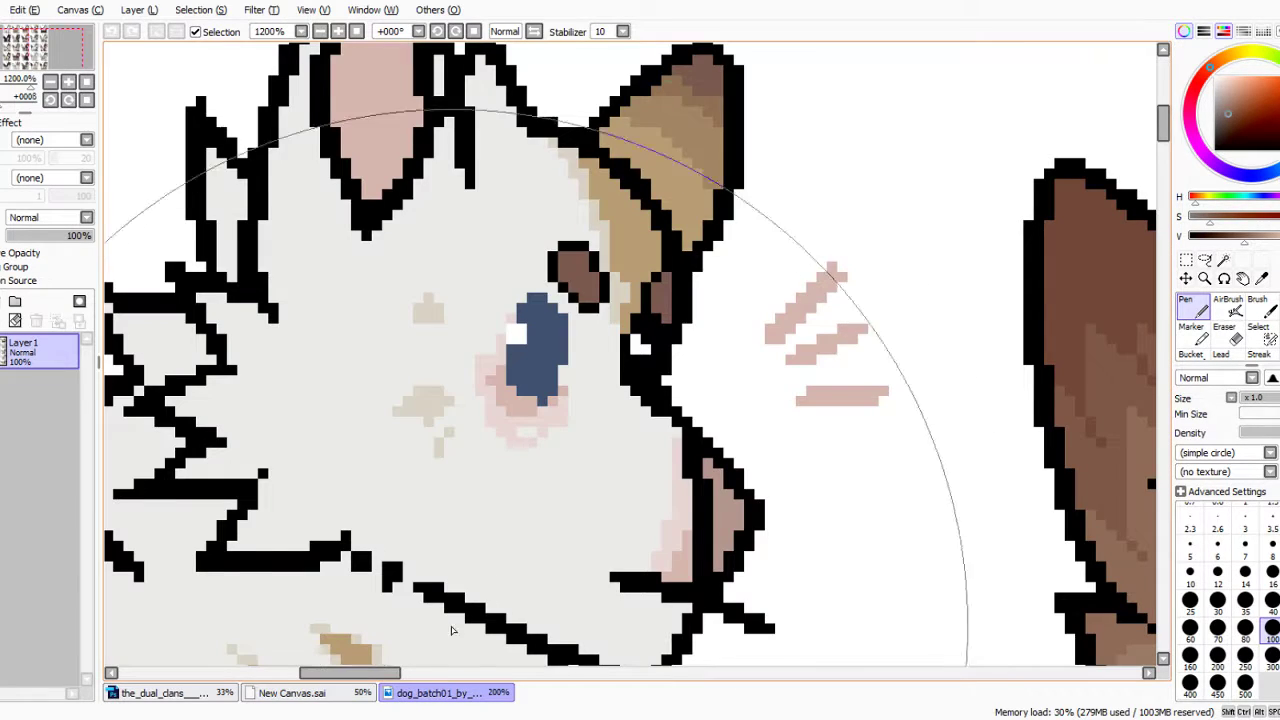
left_click(301, 699)
scroll(655, 152, "up", 4)
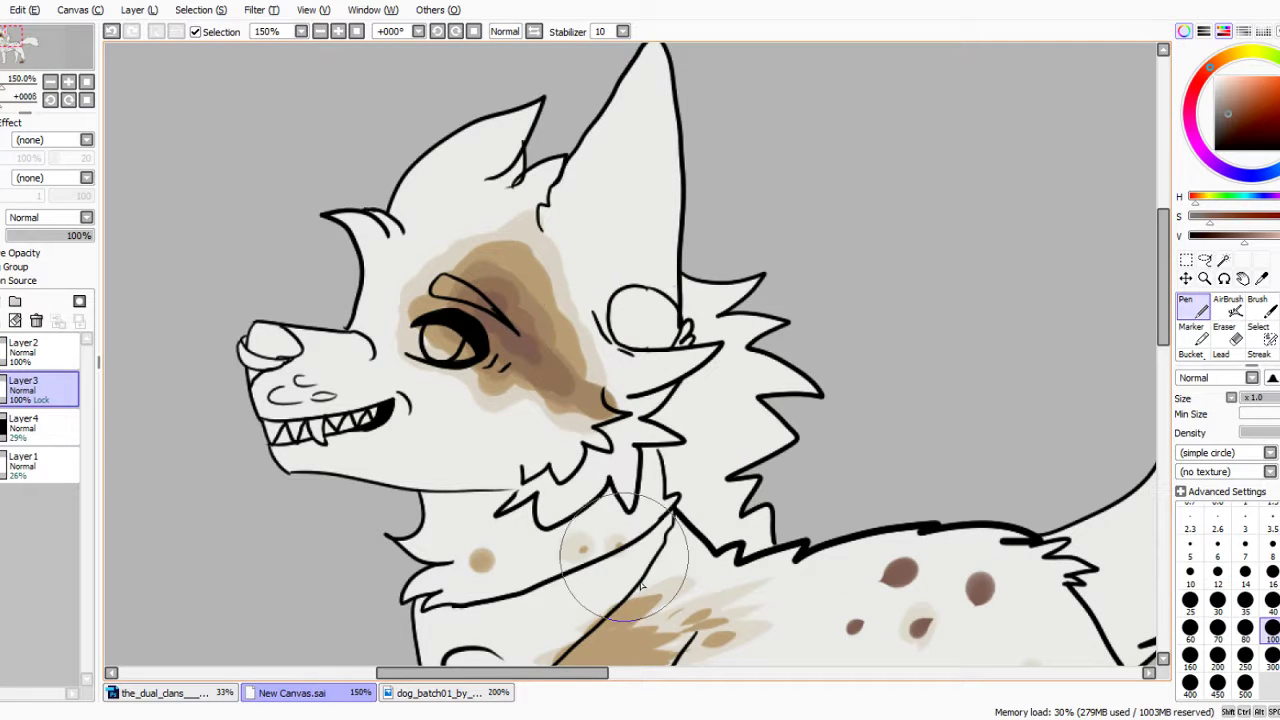
left_click(440, 692)
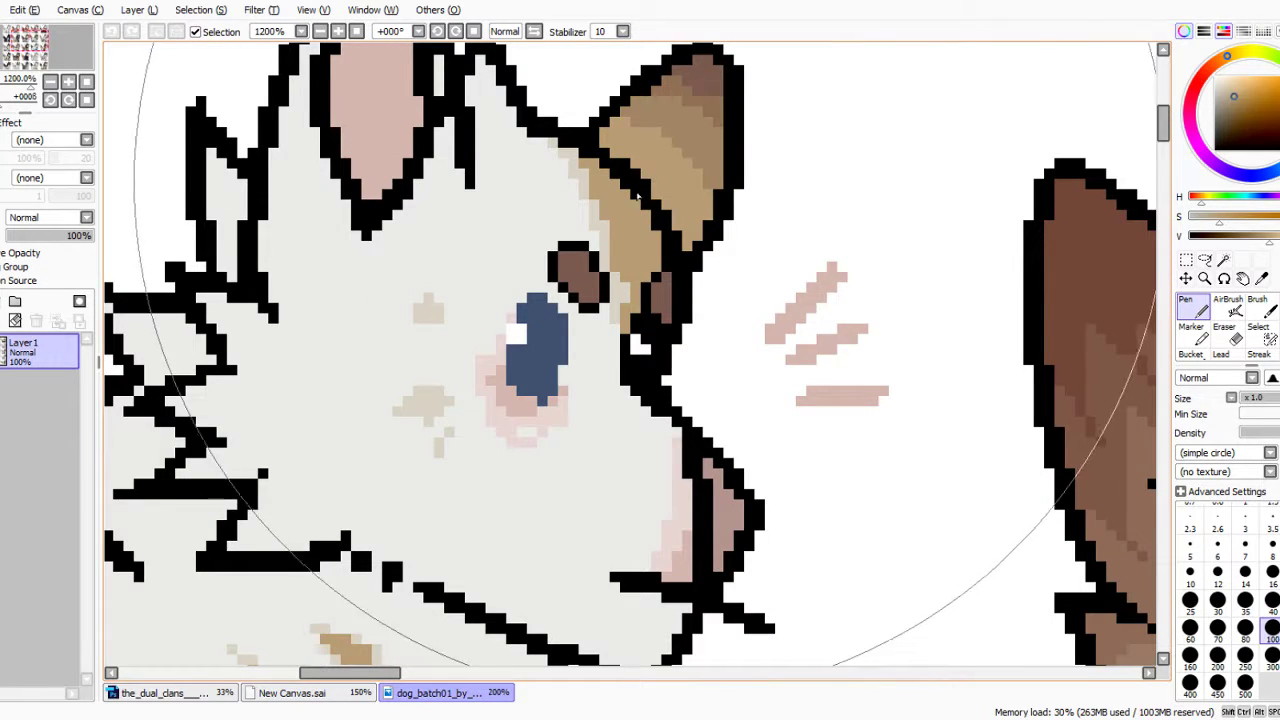
left_click(291, 692)
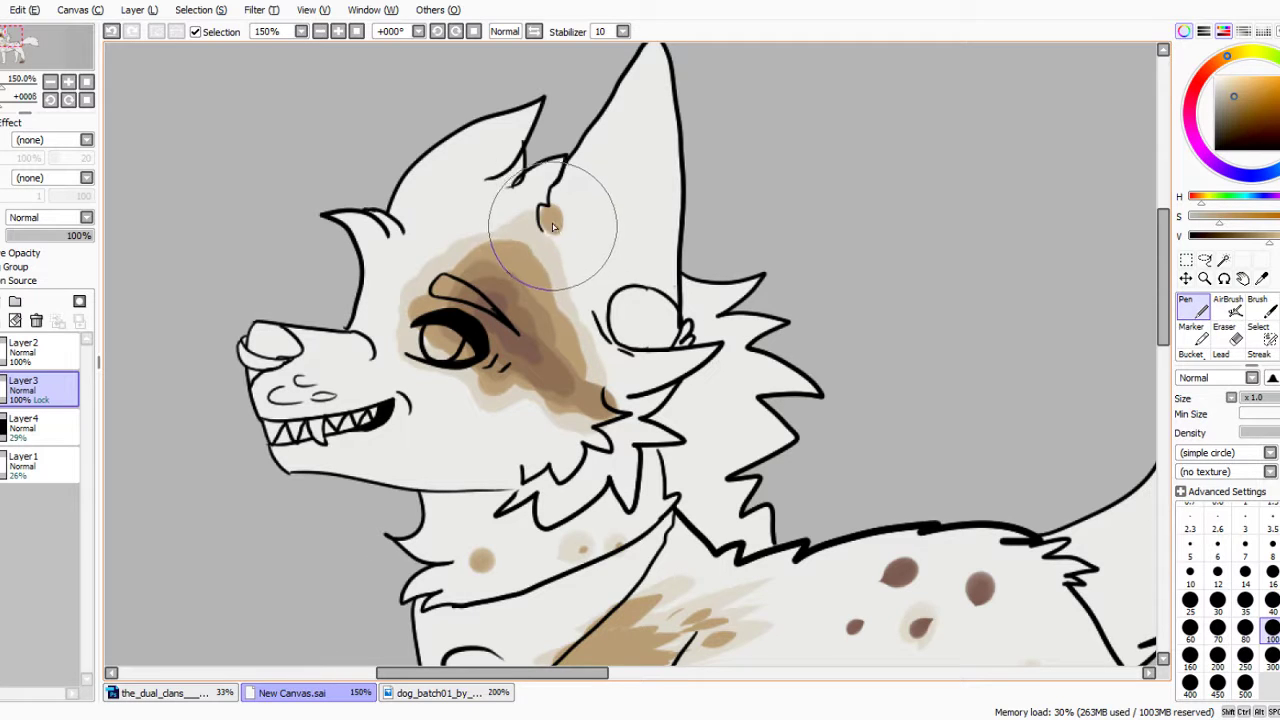
mouse_move(543, 214)
left_mouse_down()
mouse_move(598, 298)
mouse_move(603, 288)
mouse_move(613, 331)
mouse_move(545, 213)
mouse_move(622, 337)
mouse_move(667, 331)
left_mouse_up()
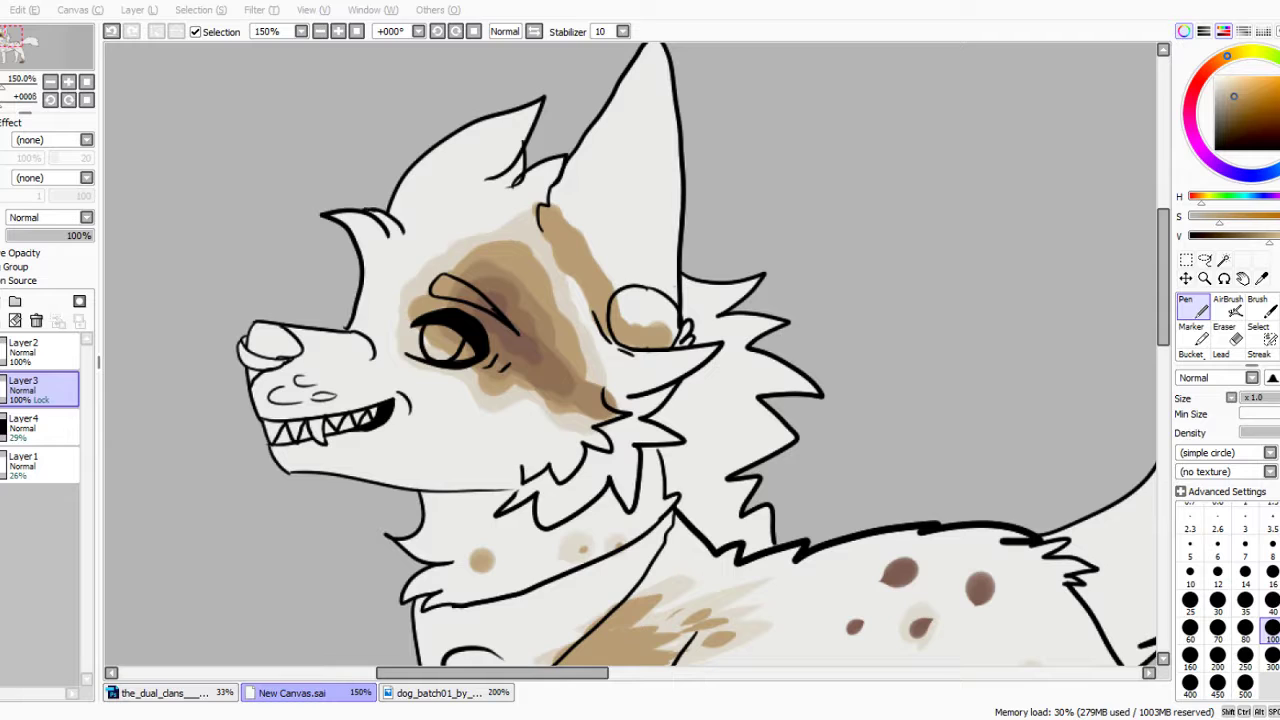
mouse_move(555, 215)
left_mouse_down()
mouse_move(592, 158)
mouse_move(558, 202)
mouse_move(662, 43)
mouse_move(594, 136)
mouse_move(669, 75)
mouse_move(654, 144)
mouse_move(658, 255)
mouse_move(652, 142)
left_mouse_up()
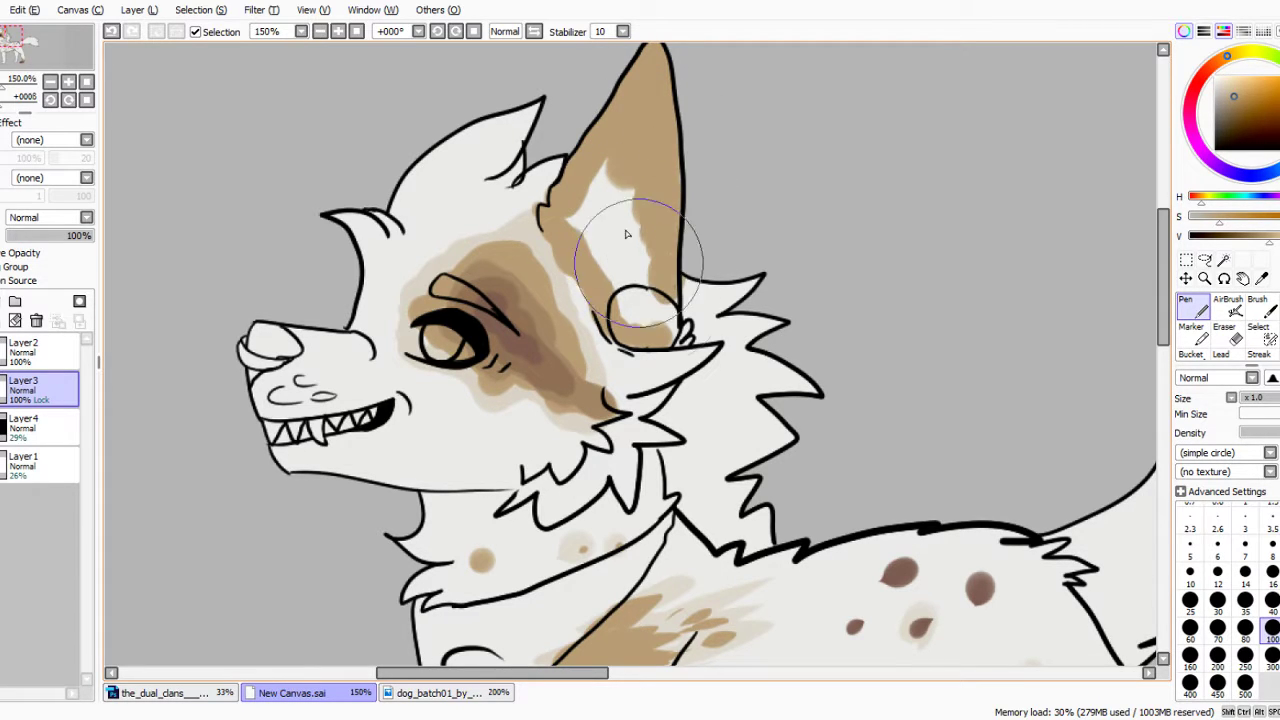
Undo the last stroke and fill the rest of the upright ear with tan using brush size 30.
scroll(650, 190, "down", 2)
scroll(638, 195, "up", 1)
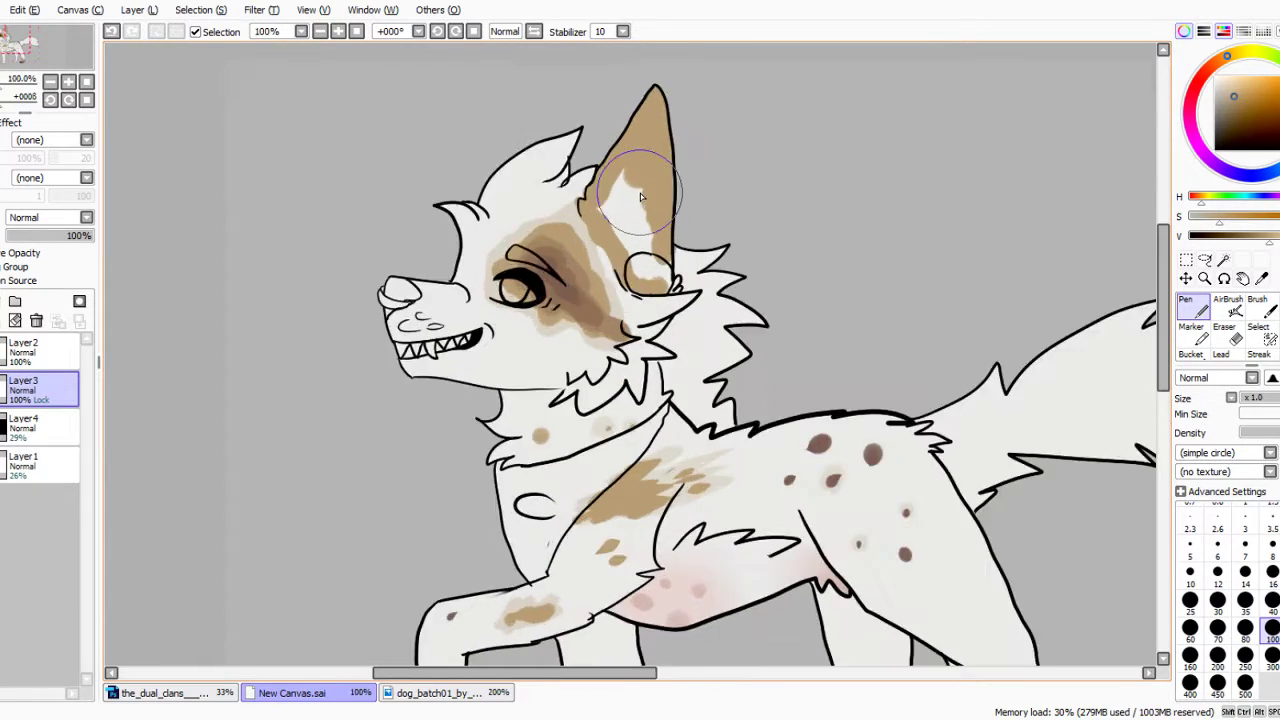
scroll(636, 195, "down", 1)
scroll(650, 193, "down", 1)
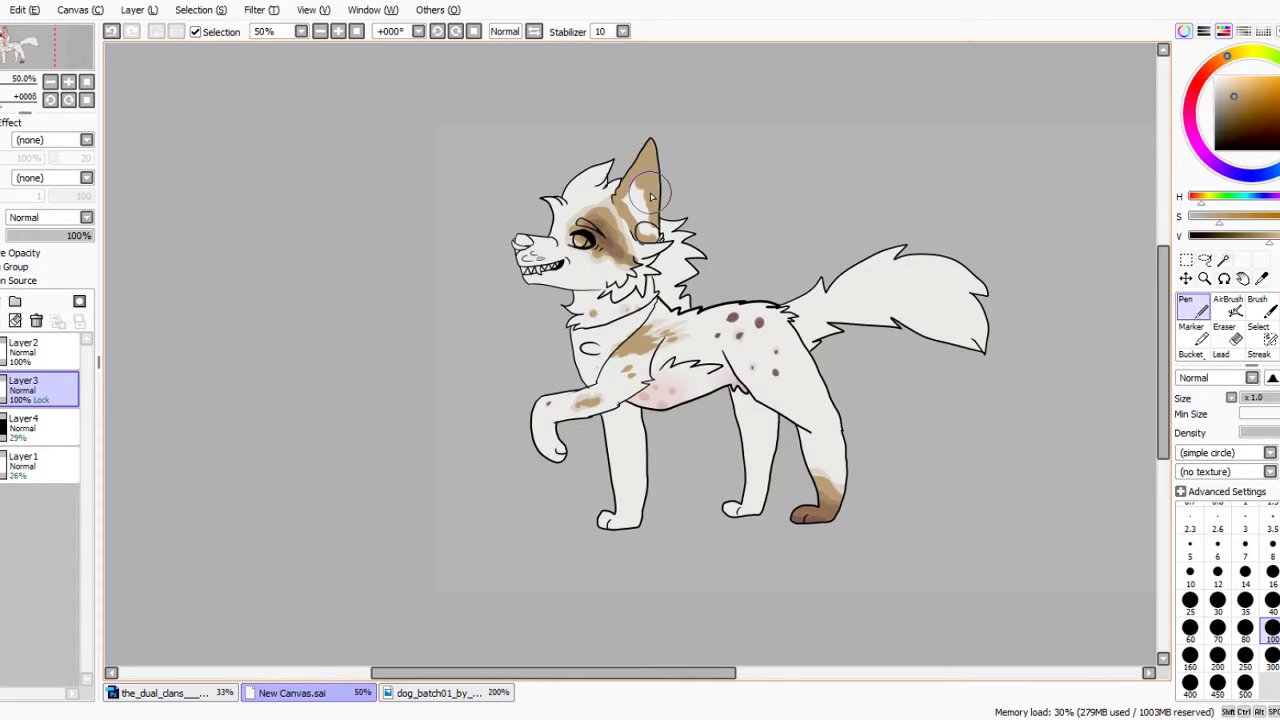
key("ctrl+z")
scroll(650, 193, "up", 2)
left_click(1200, 591)
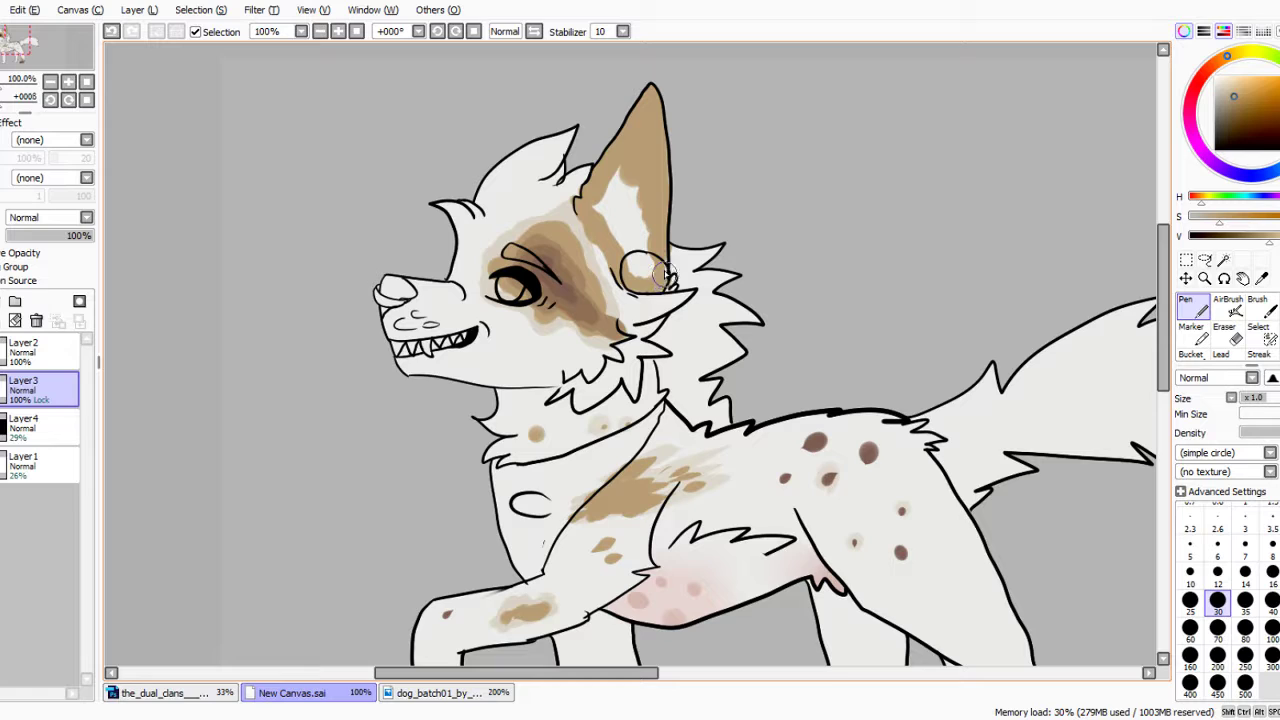
left_click_drag(662, 232, 658, 262)
mouse_move(629, 196)
left_mouse_down()
mouse_move(601, 208)
mouse_move(620, 203)
mouse_move(616, 178)
mouse_move(657, 279)
left_mouse_up()
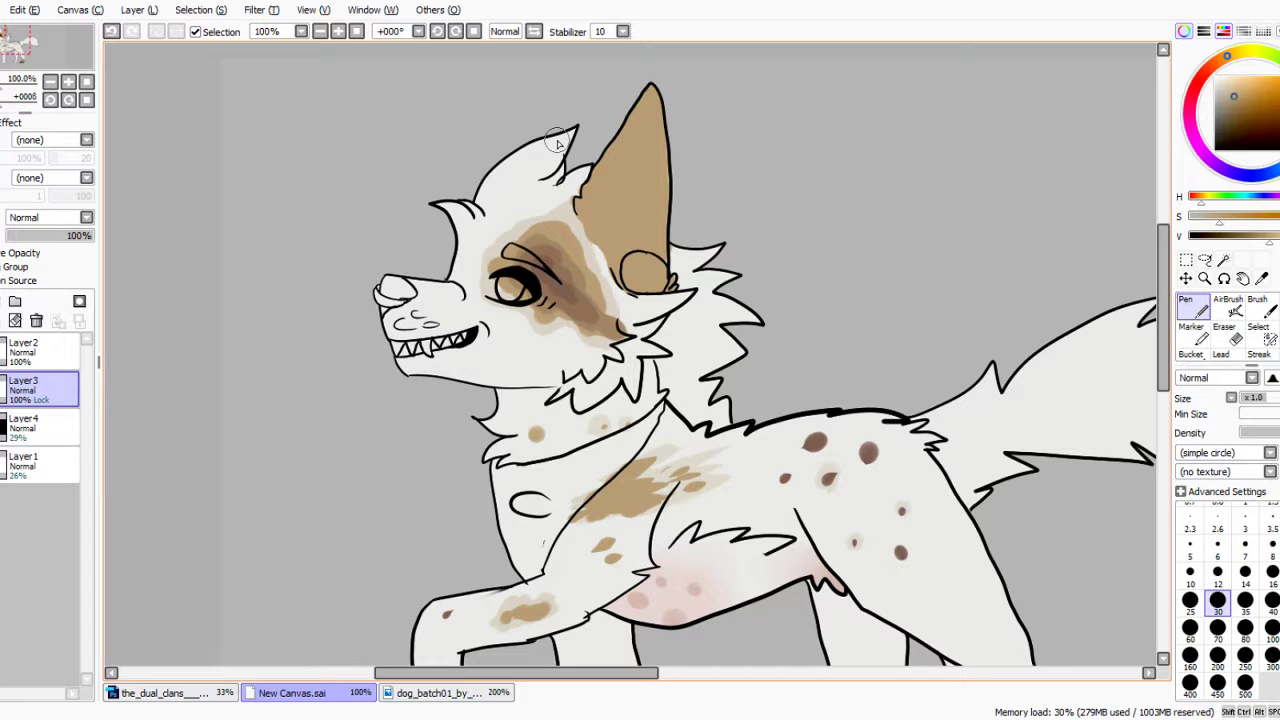
Sample the darker tan from the reference dog's ear and paint it over the upper part of the upright ear.
scroll(559, 143, "down", 1)
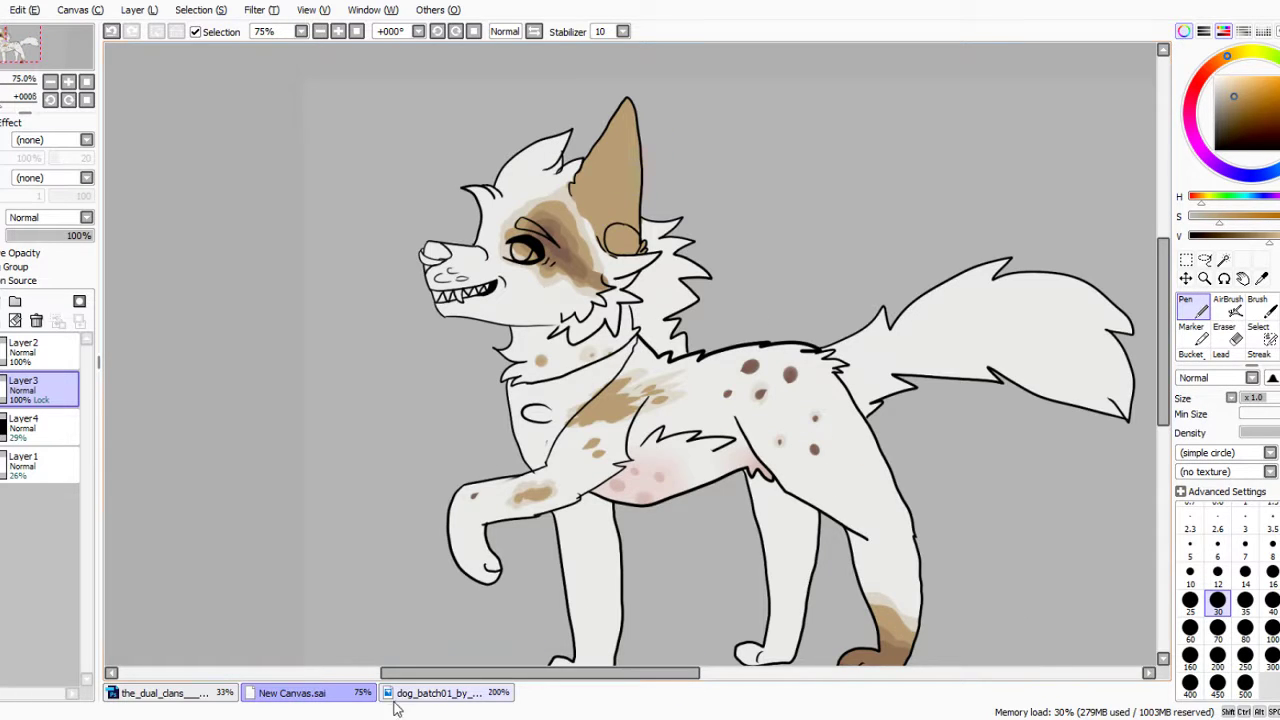
left_click(430, 693)
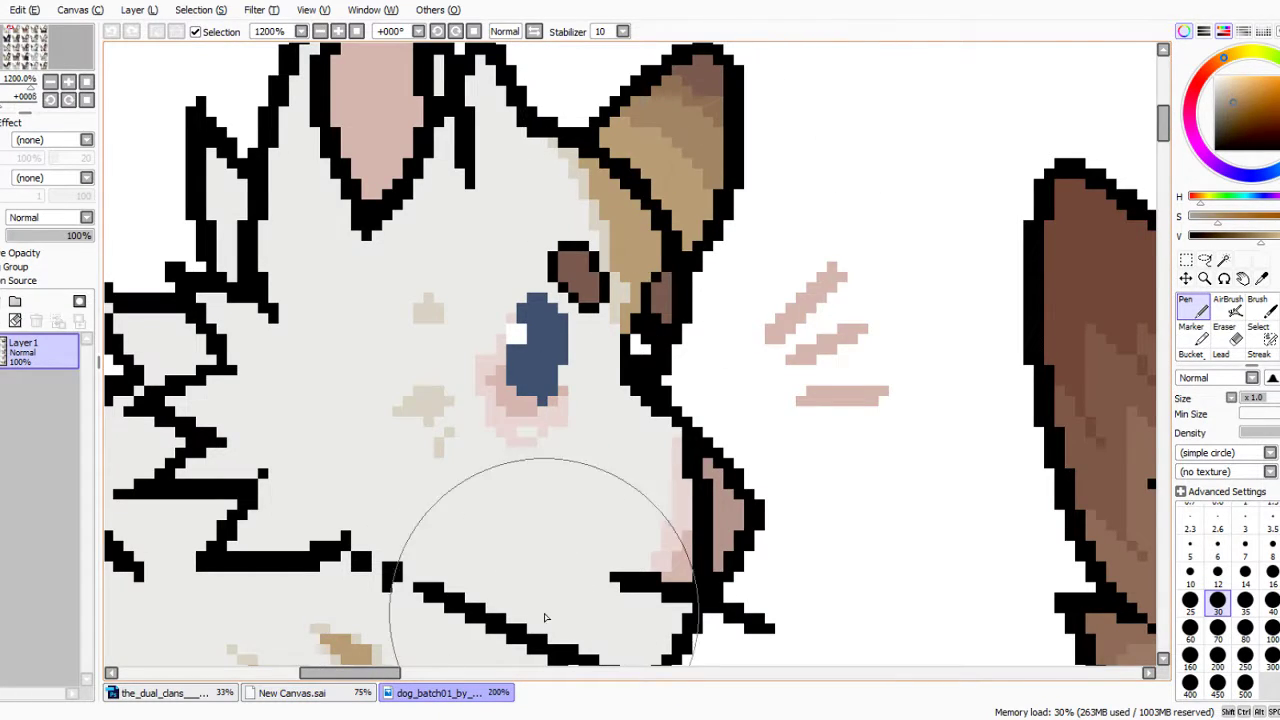
left_click(292, 693)
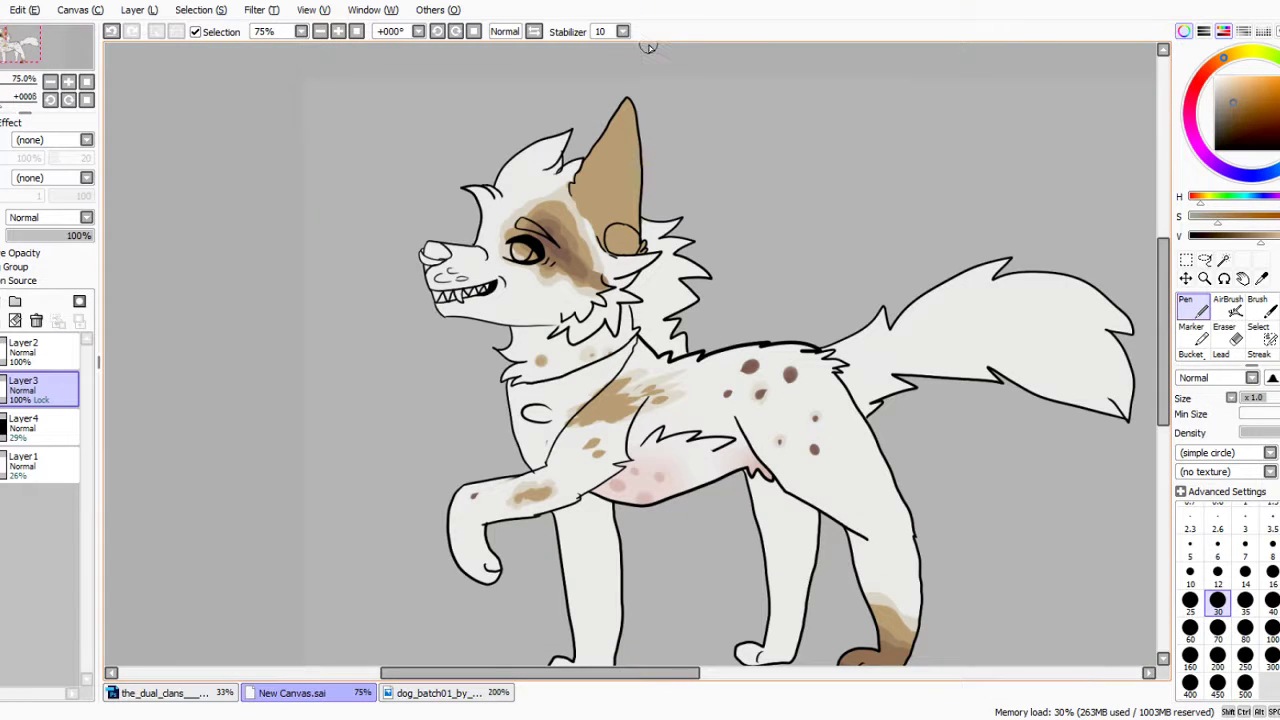
mouse_move(592, 163)
left_mouse_down()
mouse_move(637, 183)
mouse_move(590, 164)
left_mouse_up()
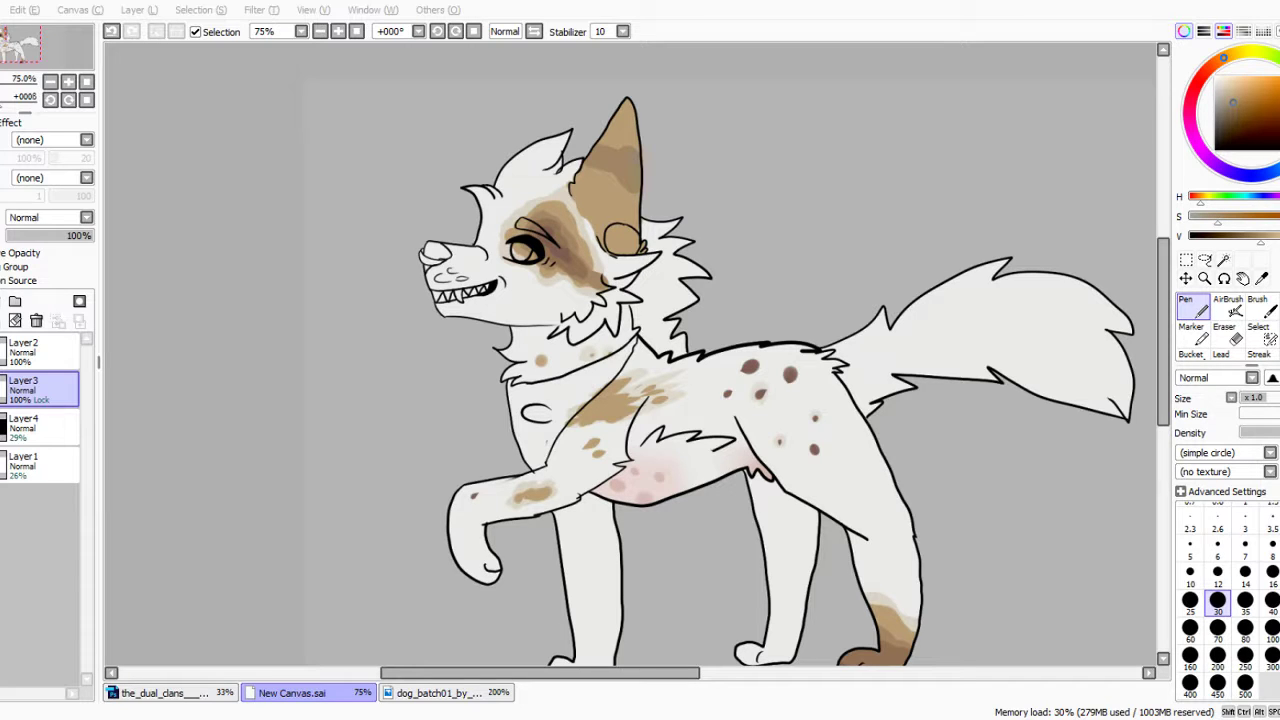
scroll(629, 71, "up", 1)
mouse_move(578, 195)
left_mouse_down()
mouse_move(650, 242)
mouse_move(628, 217)
mouse_move(577, 199)
mouse_move(577, 210)
mouse_move(639, 250)
mouse_move(643, 145)
mouse_move(581, 177)
mouse_move(639, 116)
mouse_move(632, 216)
mouse_move(599, 207)
mouse_move(622, 104)
left_mouse_up()
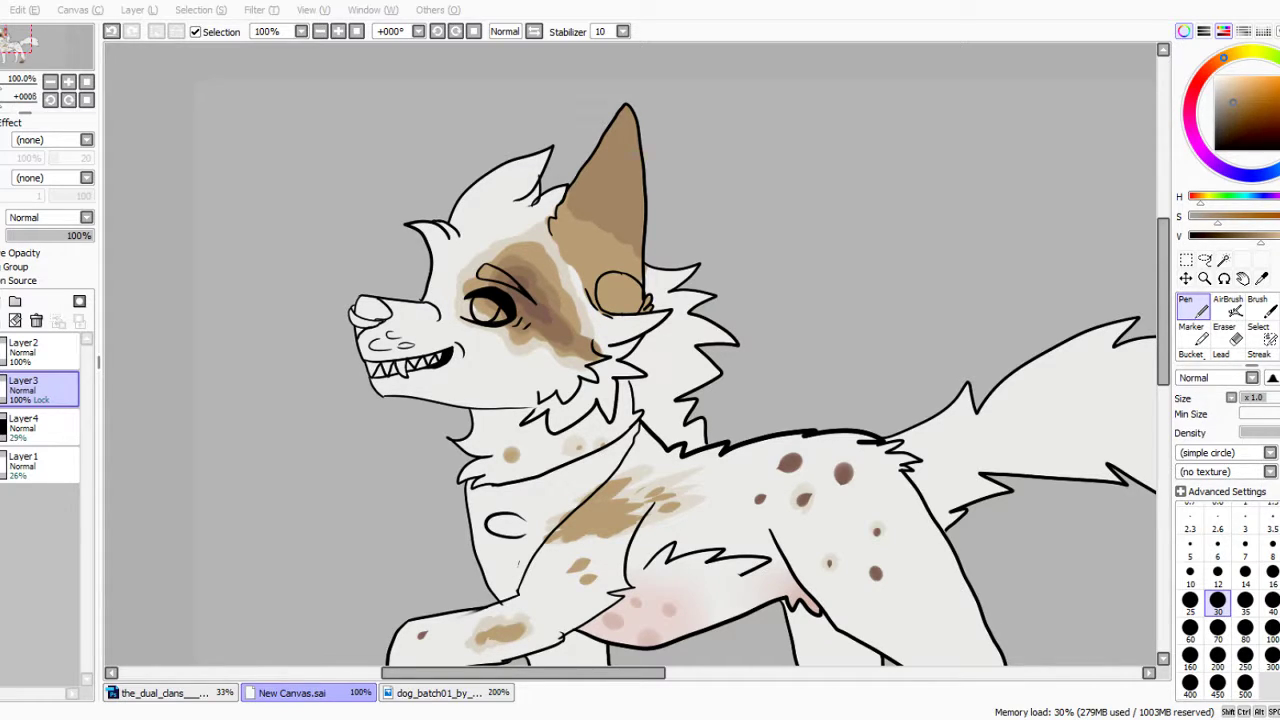
Sample two progressively darker browns from the reference ear and layer them in bands toward the tip of the upright ear.
left_click(440, 692)
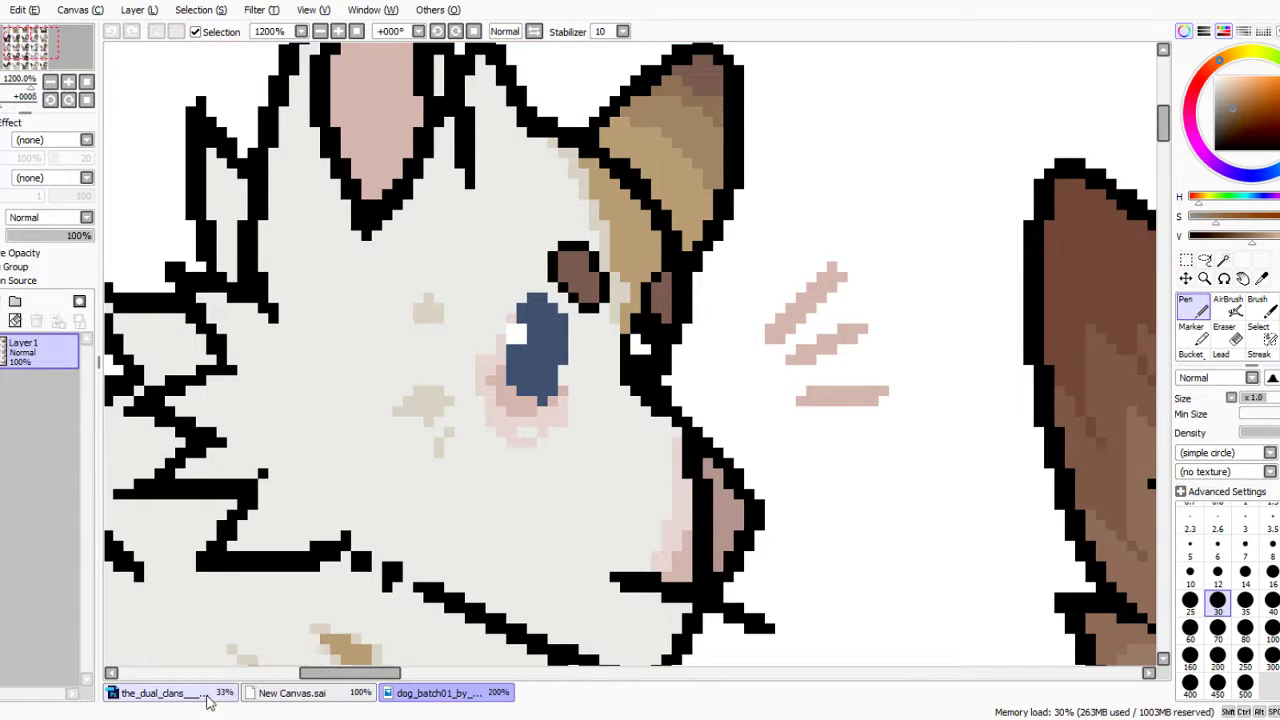
left_click(160, 693)
left_click(340, 695)
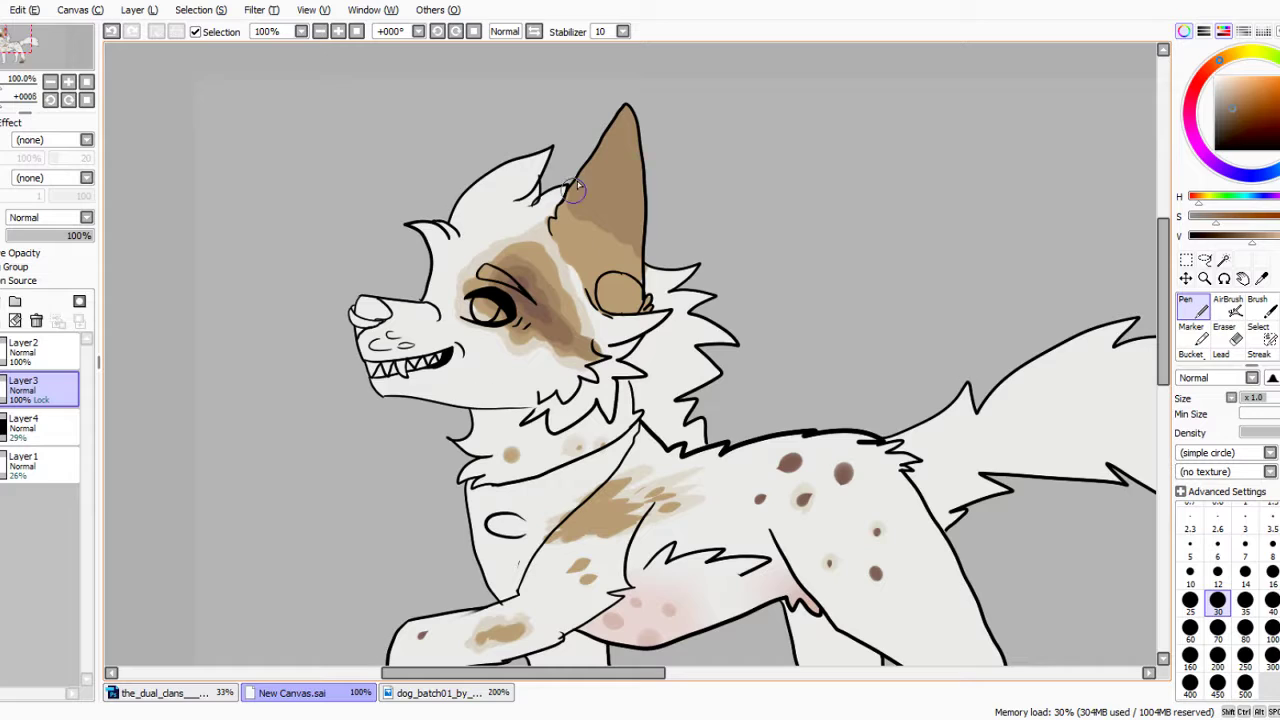
mouse_move(586, 158)
left_mouse_down()
mouse_move(647, 207)
mouse_move(594, 146)
mouse_move(623, 177)
mouse_move(629, 126)
mouse_move(650, 170)
left_mouse_up()
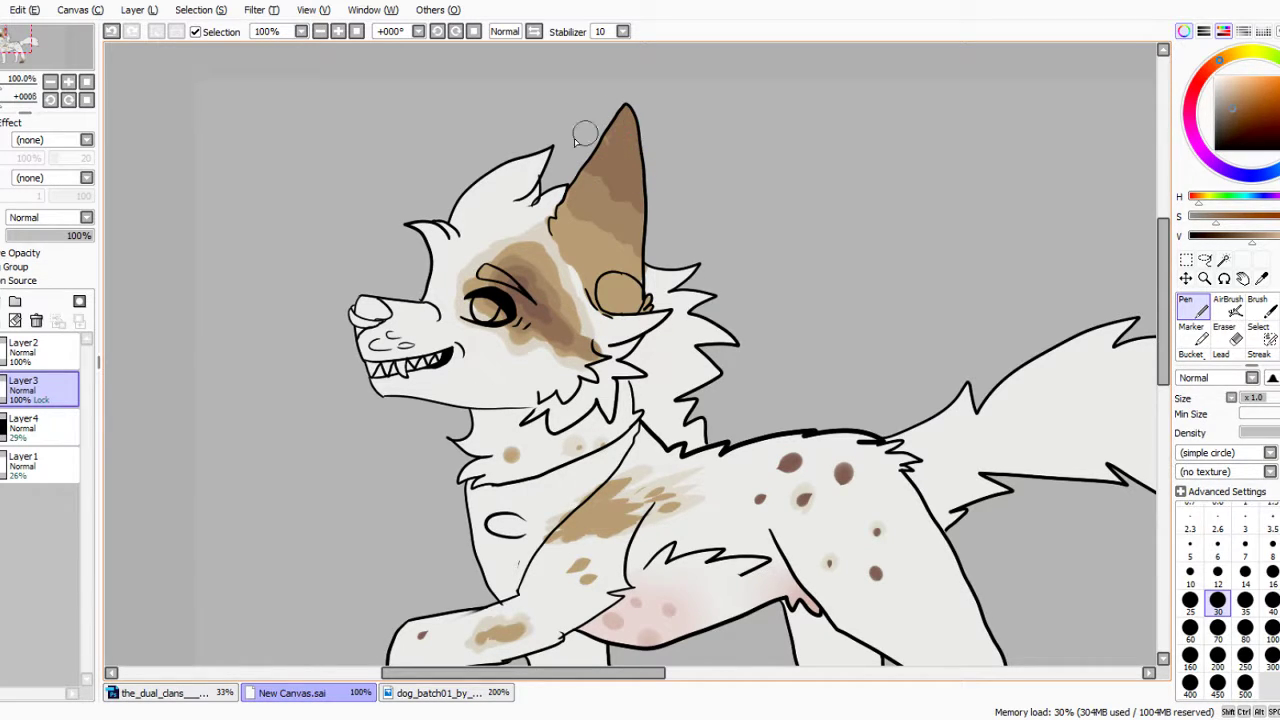
left_click(420, 693)
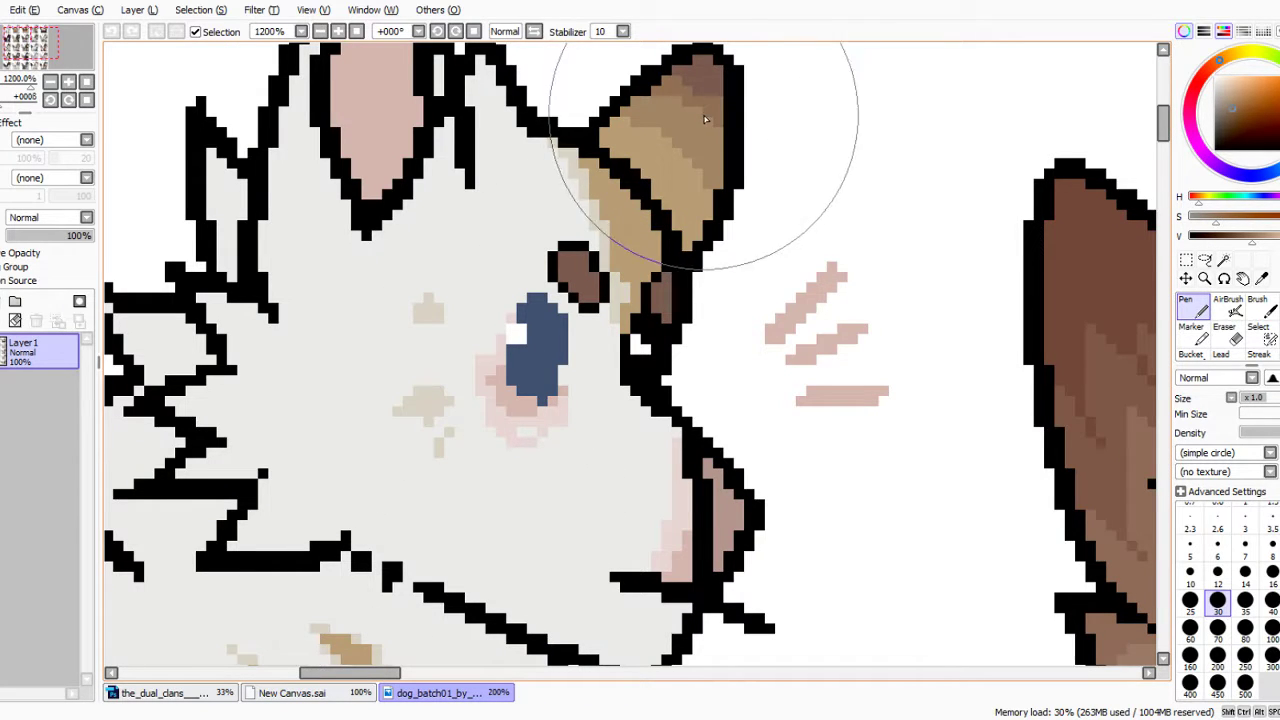
left_click(292, 693)
mouse_move(600, 122)
left_mouse_down()
mouse_move(607, 142)
mouse_move(627, 131)
mouse_move(640, 158)
left_mouse_up()
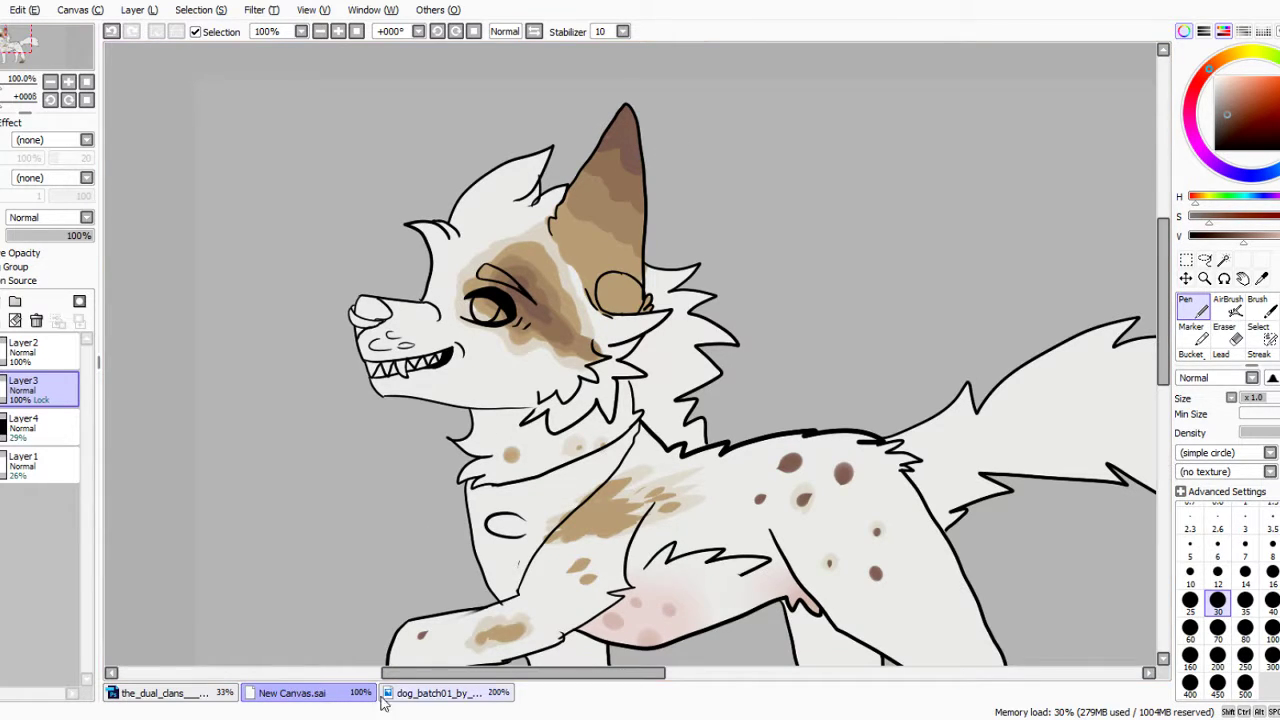
Sample the pale pink around the reference dog's eye and paint blush patches under the eye and on the cheek.
left_click(436, 693)
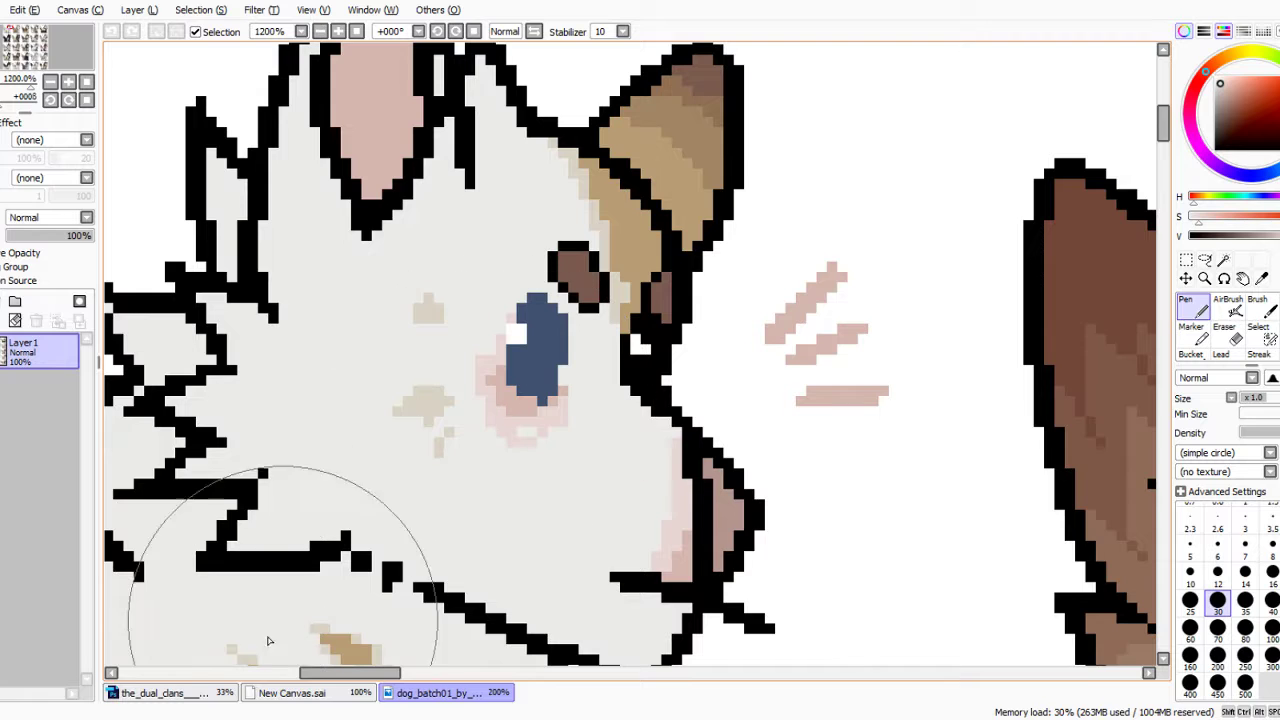
left_click(274, 695)
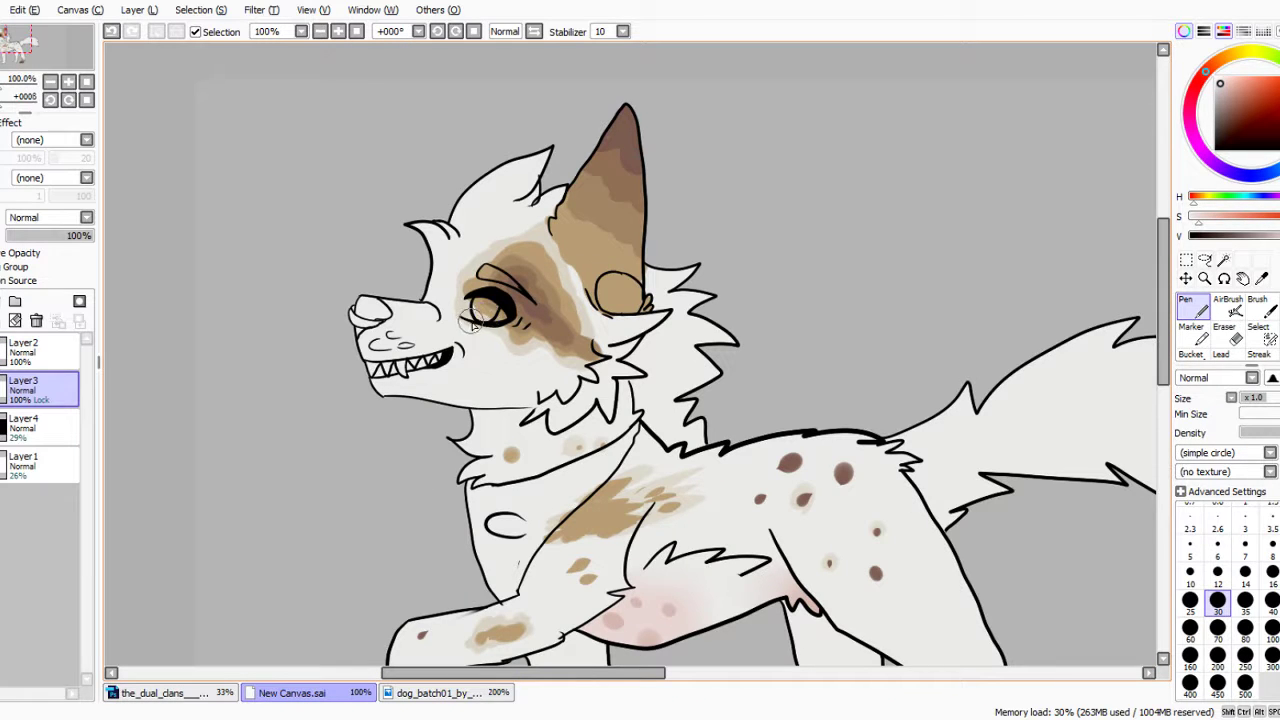
left_click_drag(472, 323, 503, 332)
scroll(483, 290, "up", 4)
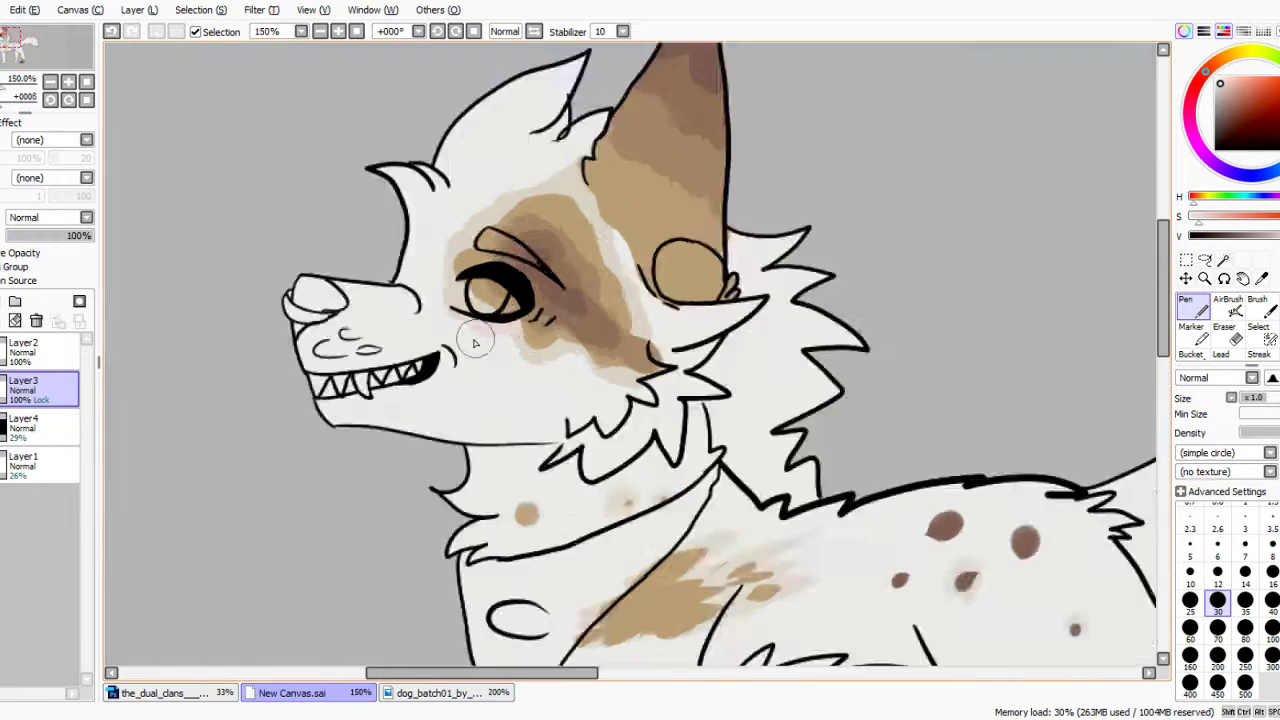
left_click_drag(605, 312, 453, 299)
mouse_move(736, 437)
left_mouse_down()
mouse_move(665, 465)
mouse_move(778, 453)
left_mouse_up()
Sample a deeper pink from the reference dog's eye area and layer it inside the under-eye and cheek blush.
left_click(465, 700)
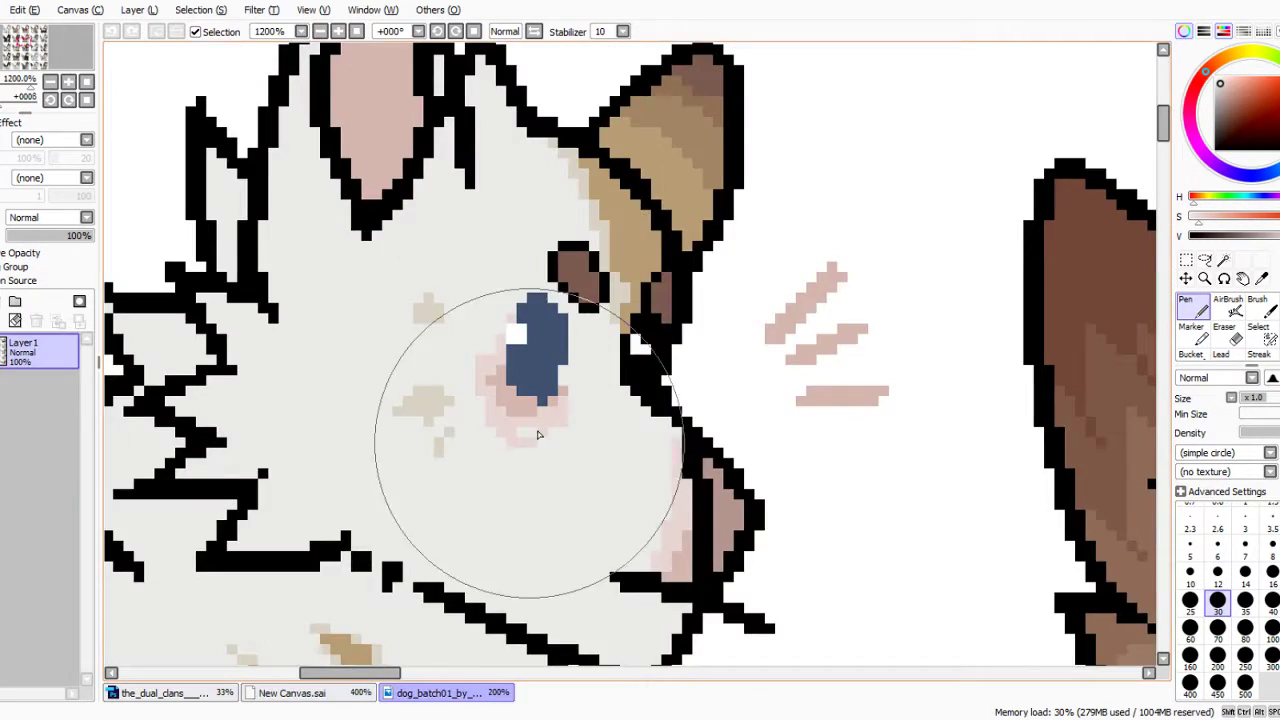
left_click(368, 697)
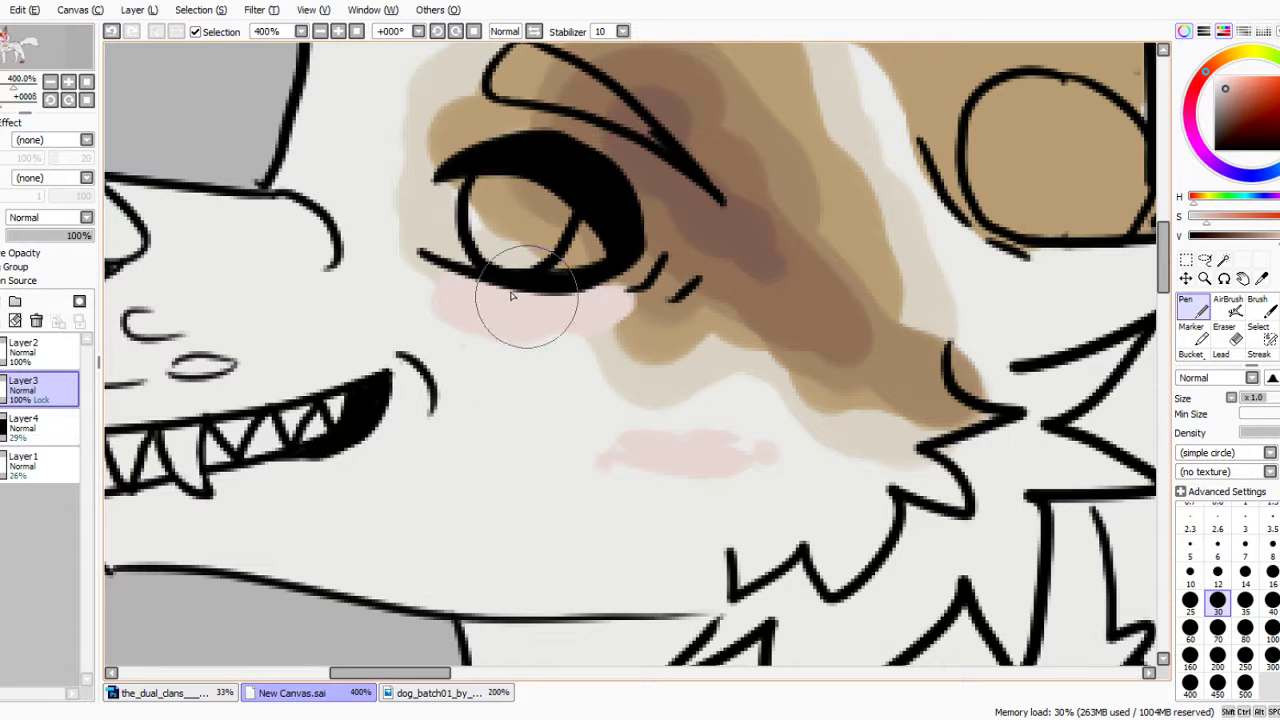
mouse_move(514, 286)
left_mouse_down()
mouse_move(486, 286)
mouse_move(620, 310)
left_mouse_up()
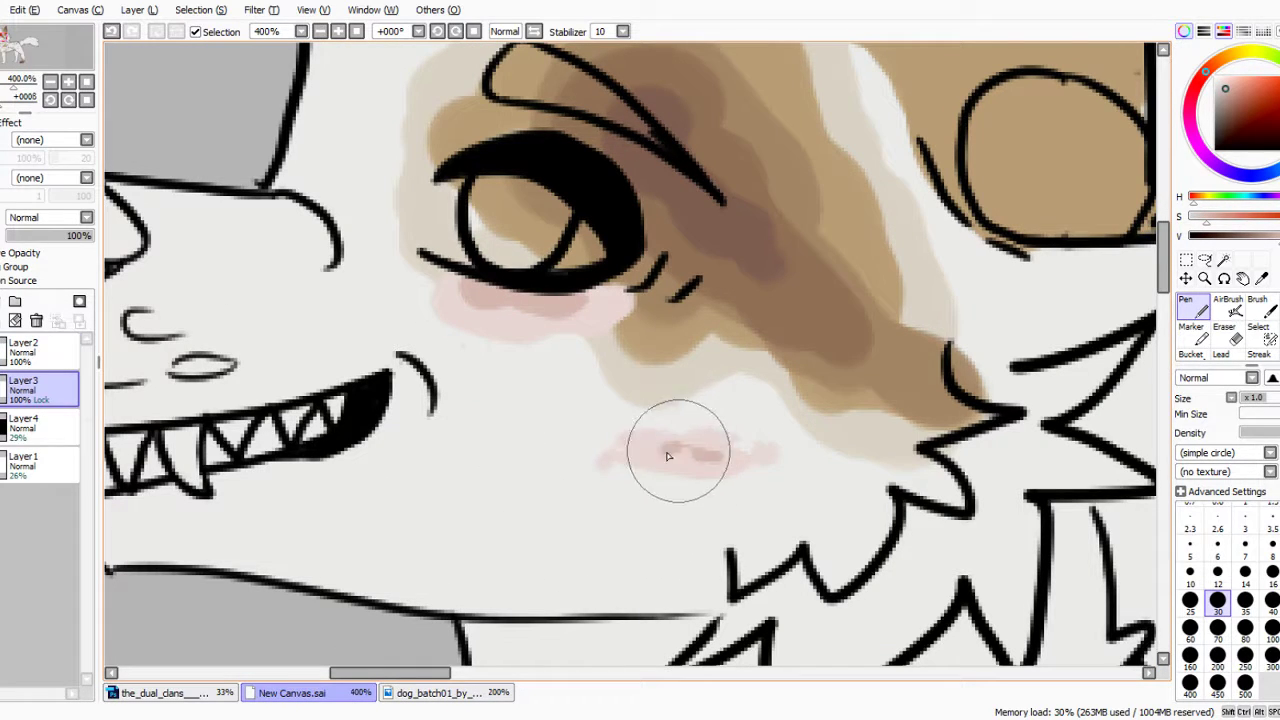
left_click_drag(666, 449, 737, 437)
Sample pale beige from the reference dog's cheek spots and paint small spots below the mouth corner and on the cheek fur.
scroll(527, 248, "down", 2)
scroll(527, 248, "down", 1)
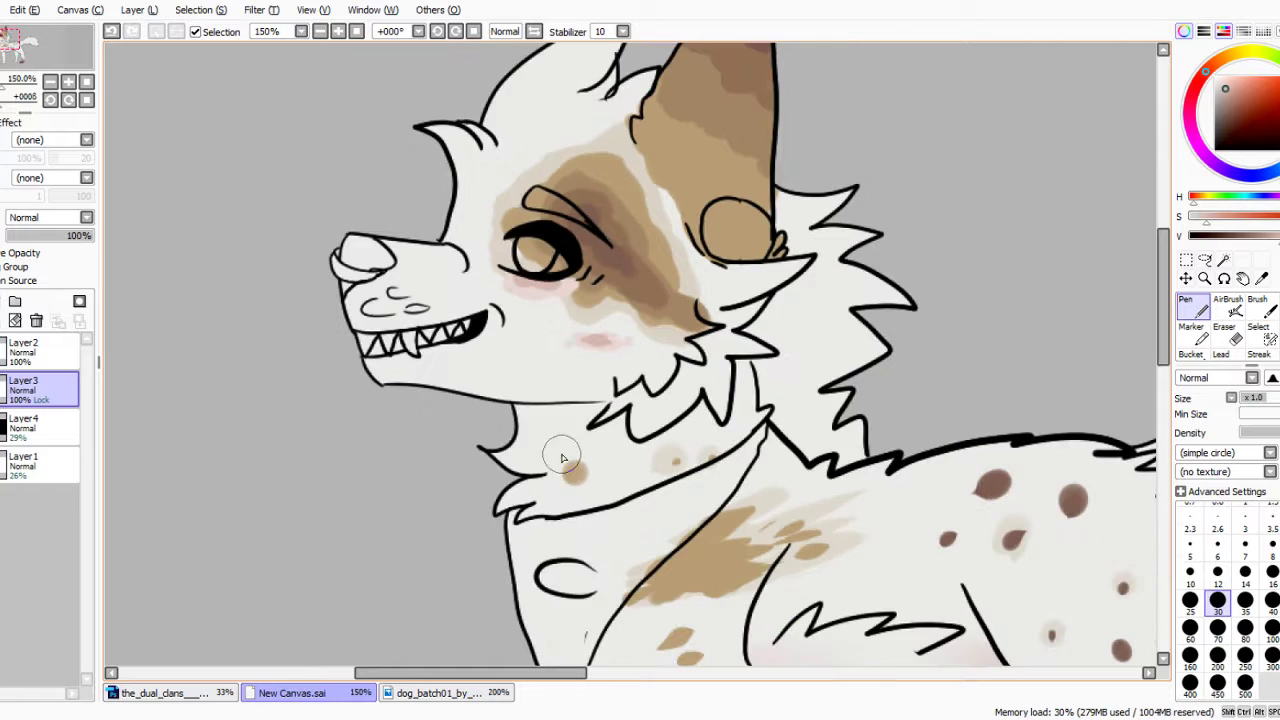
left_click(440, 692)
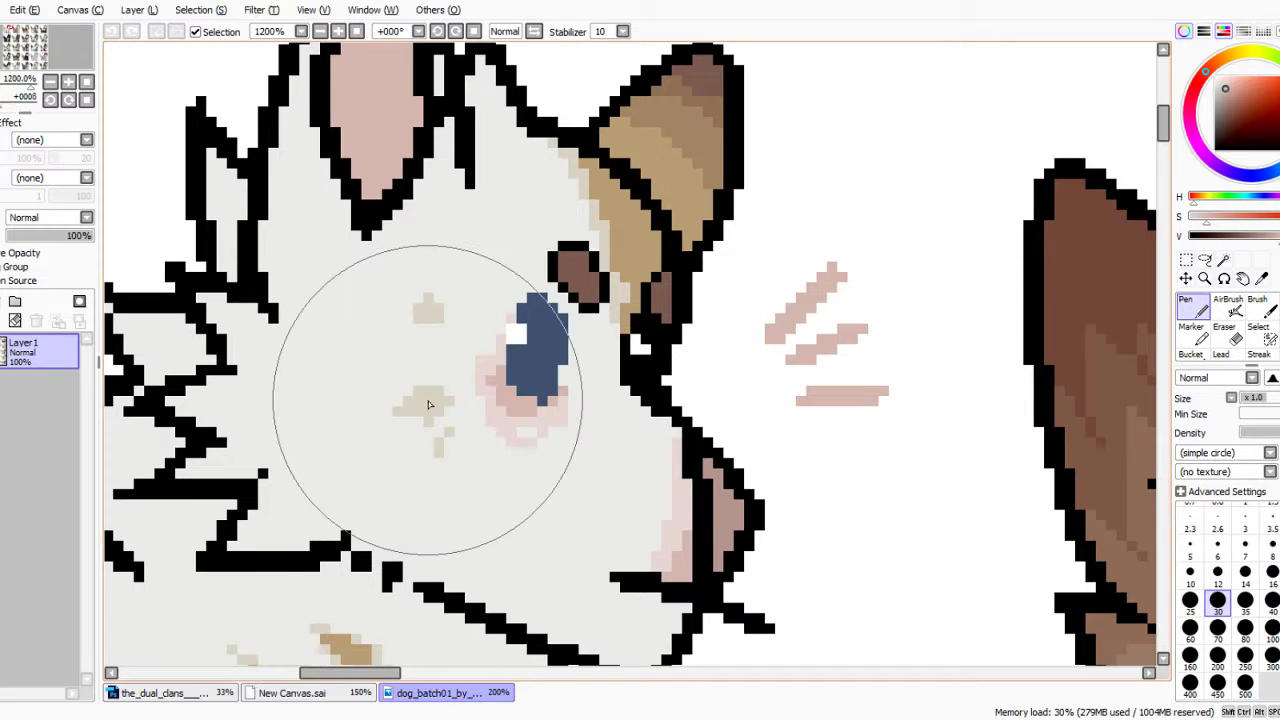
left_click(292, 692)
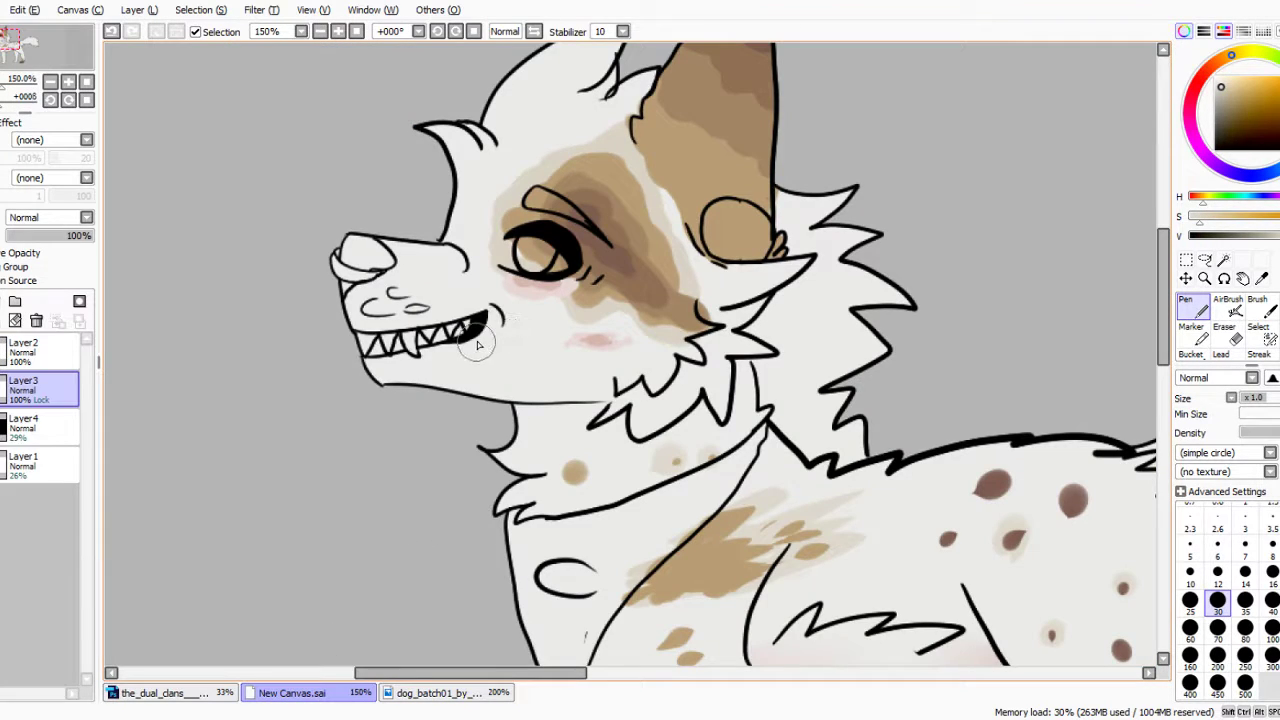
left_click_drag(481, 336, 490, 361)
Sample dark brown from the reference dog and fill the eyebrow above the eye with it.
scroll(377, 155, "down", 2)
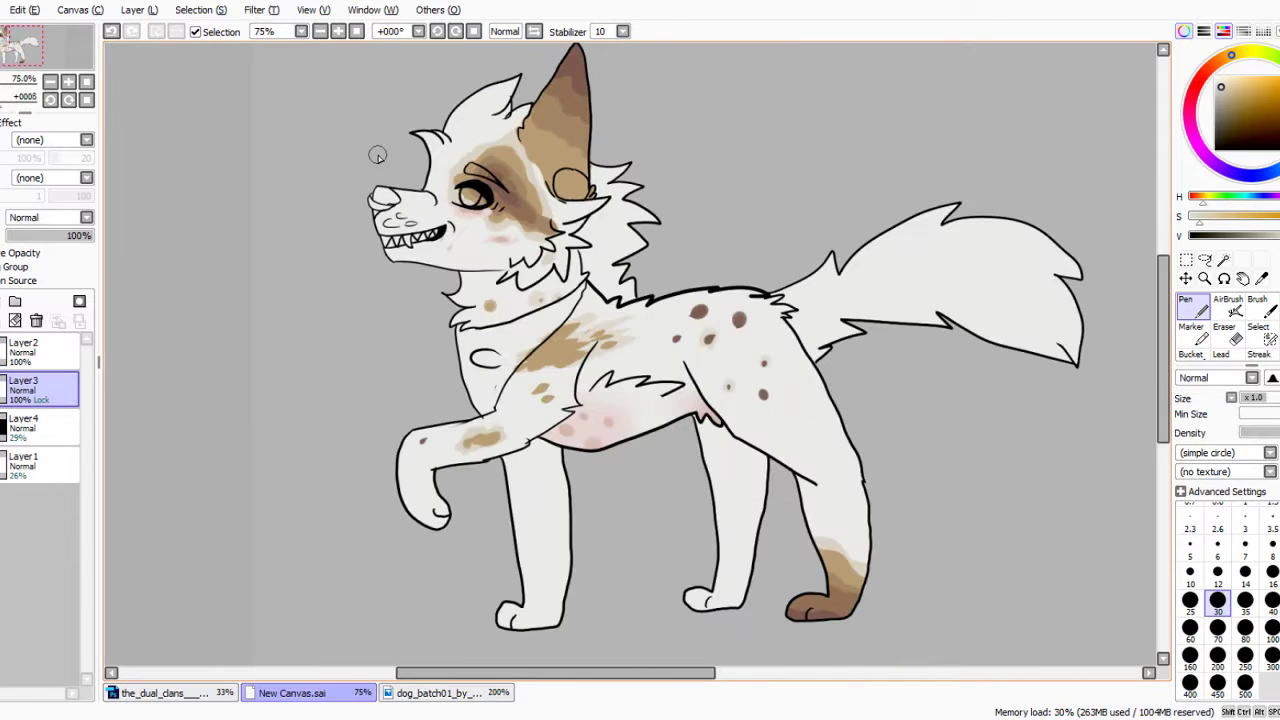
scroll(397, 188, "up", 3)
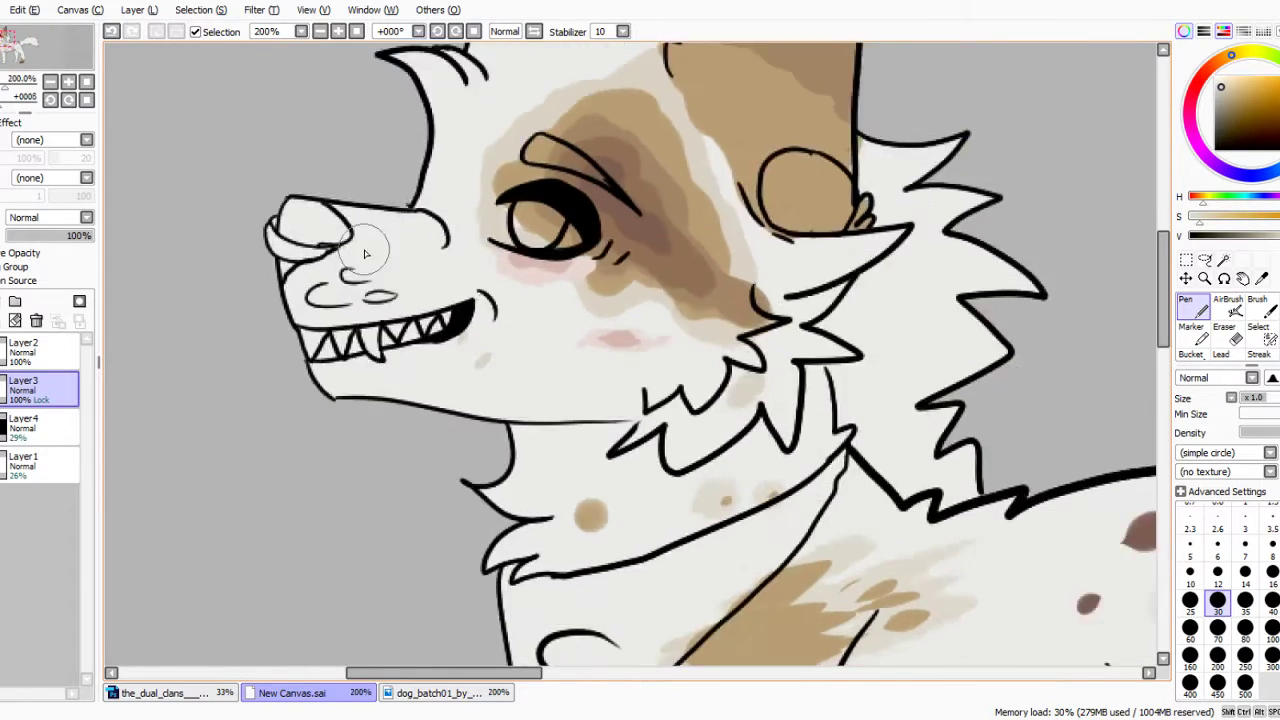
scroll(440, 215, "down", 2)
scroll(455, 230, "up", 1)
scroll(450, 240, "down", 2)
scroll(405, 285, "up", 3)
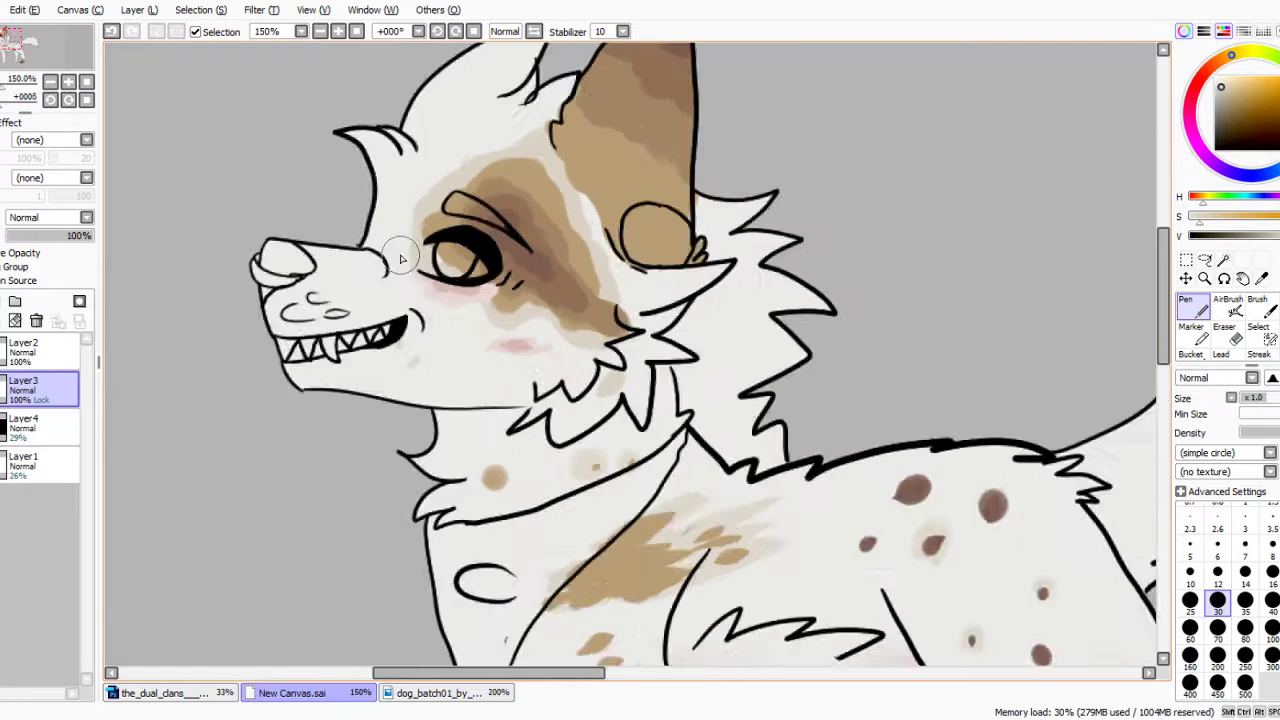
left_click(410, 700)
scroll(529, 314, "down", 1)
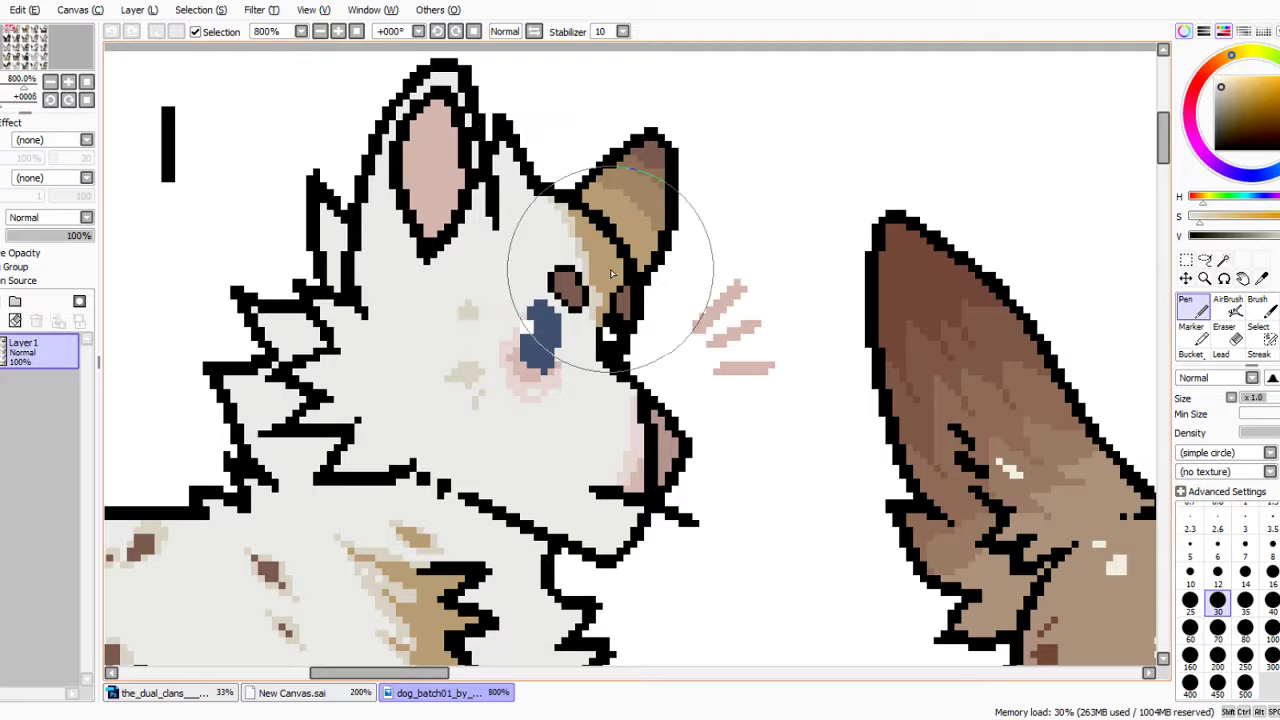
scroll(612, 274, "down", 1)
left_click(270, 694)
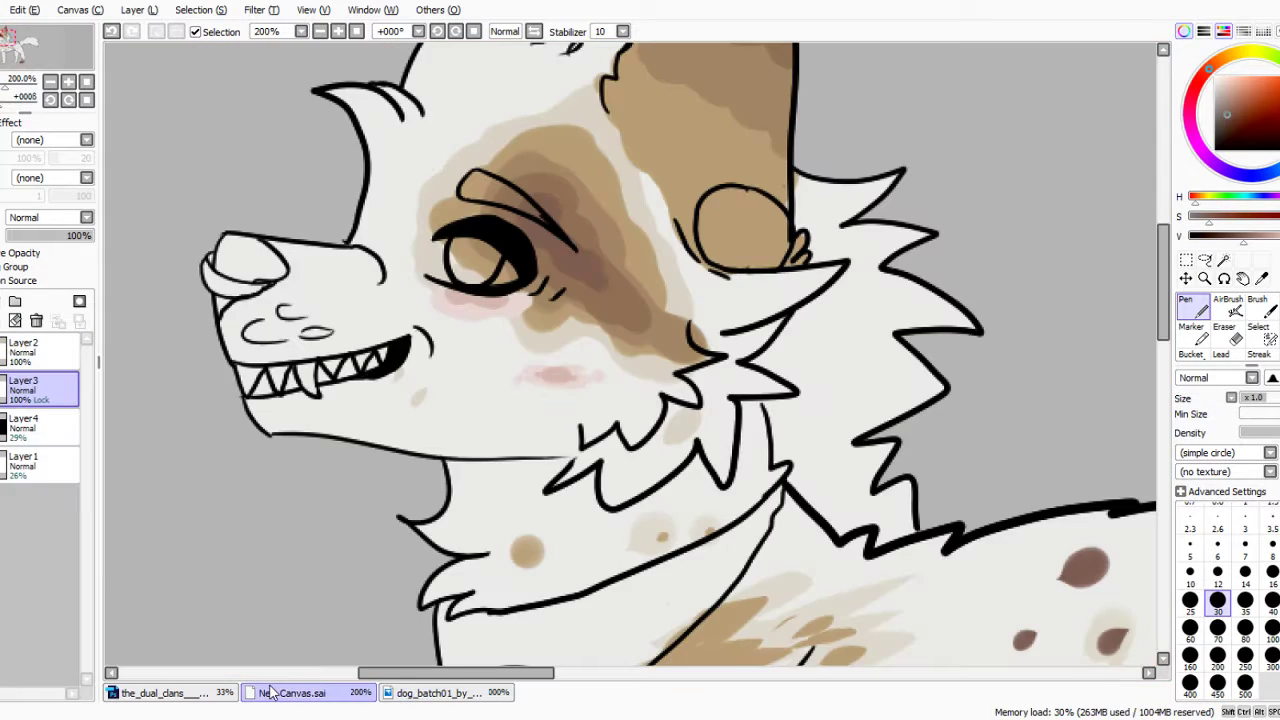
scroll(475, 179, "up", 3)
mouse_move(460, 212)
left_mouse_down()
mouse_move(490, 178)
mouse_move(672, 280)
mouse_move(520, 220)
mouse_move(606, 166)
left_mouse_up()
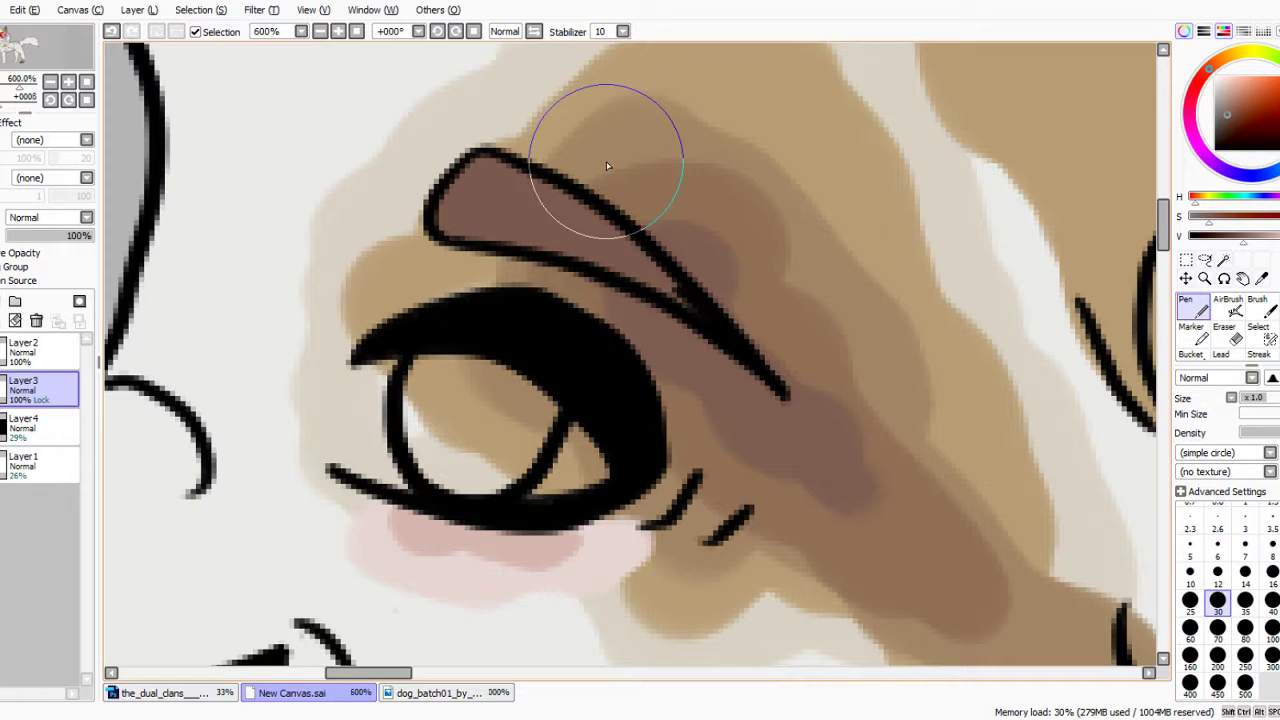
Sample the pale pink from the reference dog's muzzle and paint the nose and the front of the muzzle with it.
scroll(606, 166, "down", 3)
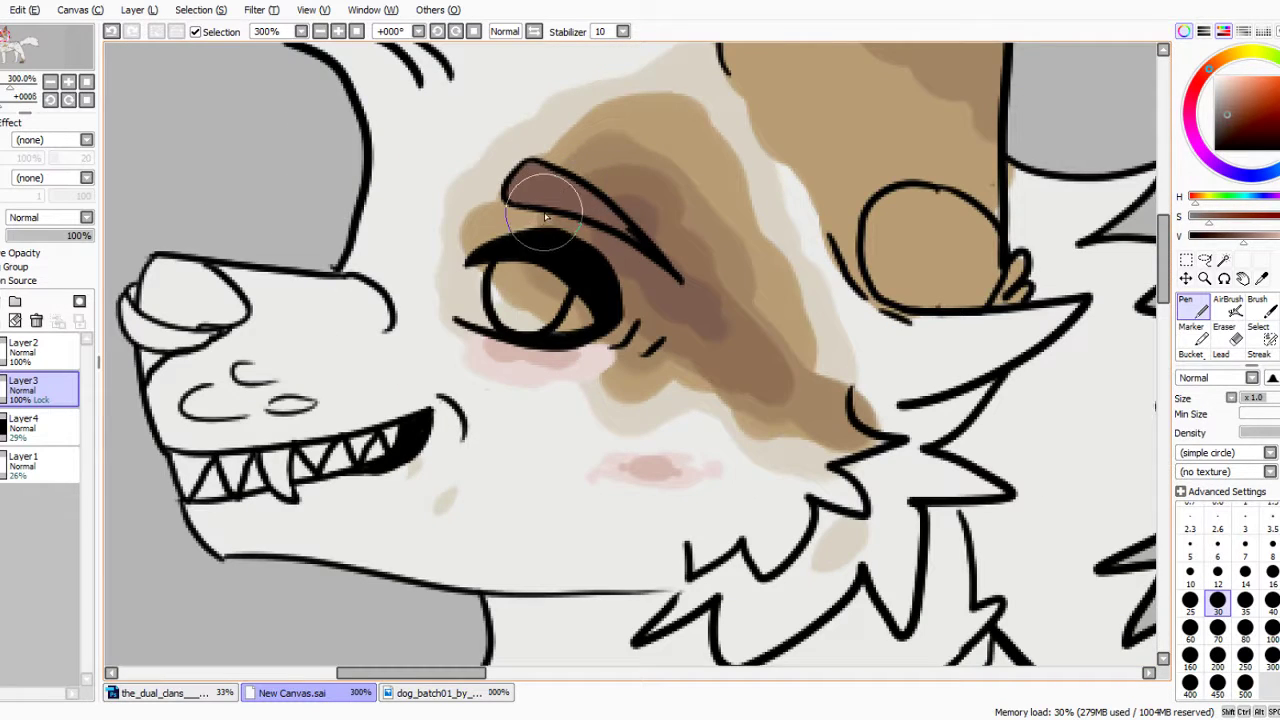
scroll(545, 216, "down", 5)
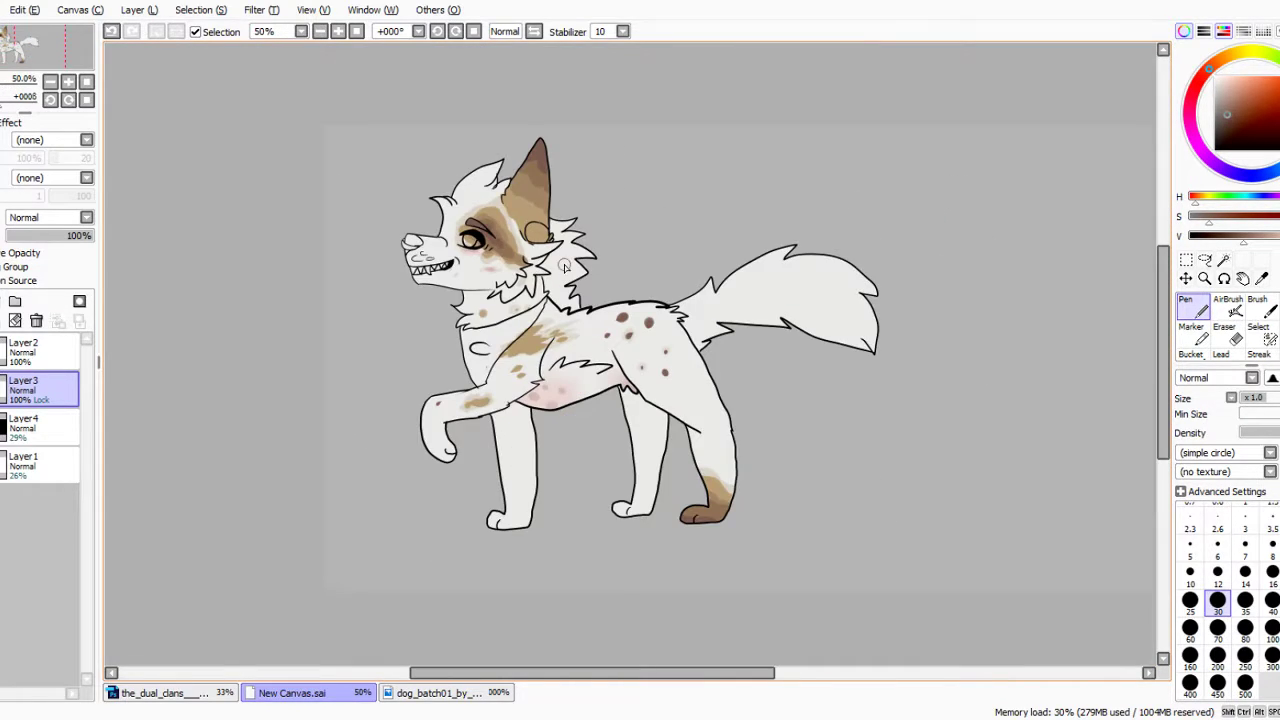
scroll(523, 217, "up", 2)
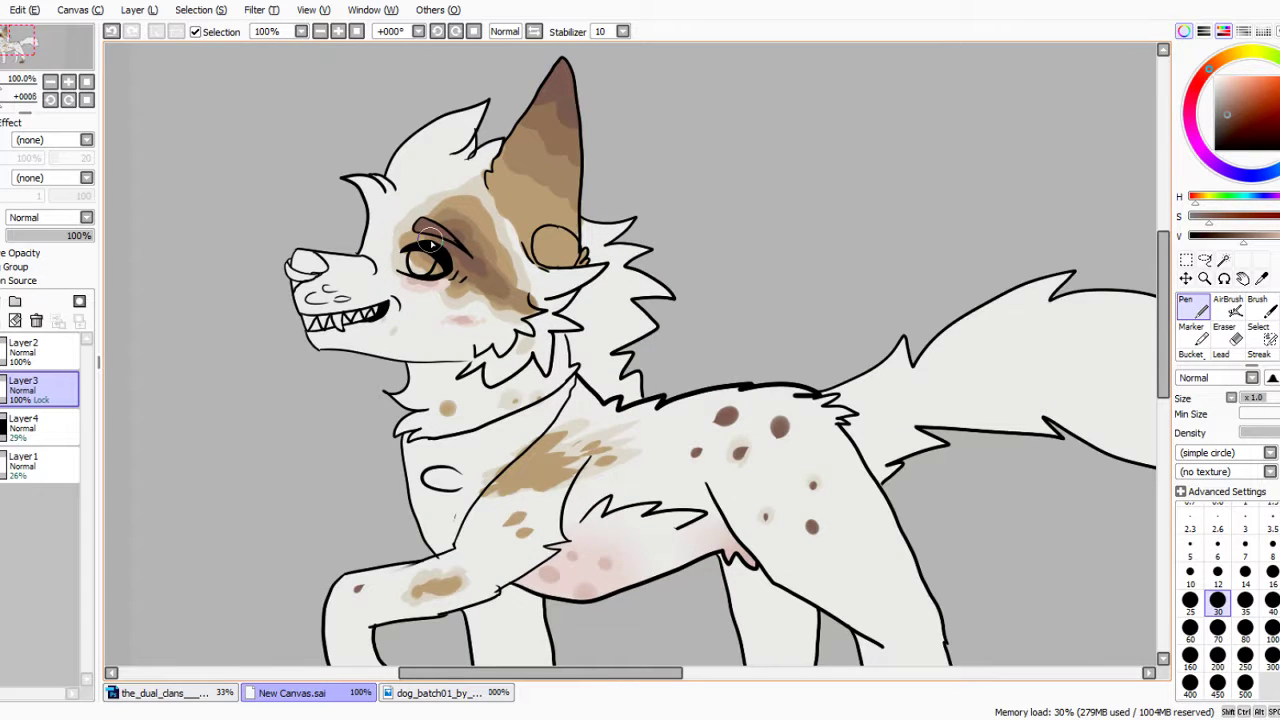
scroll(259, 268, "up", 2)
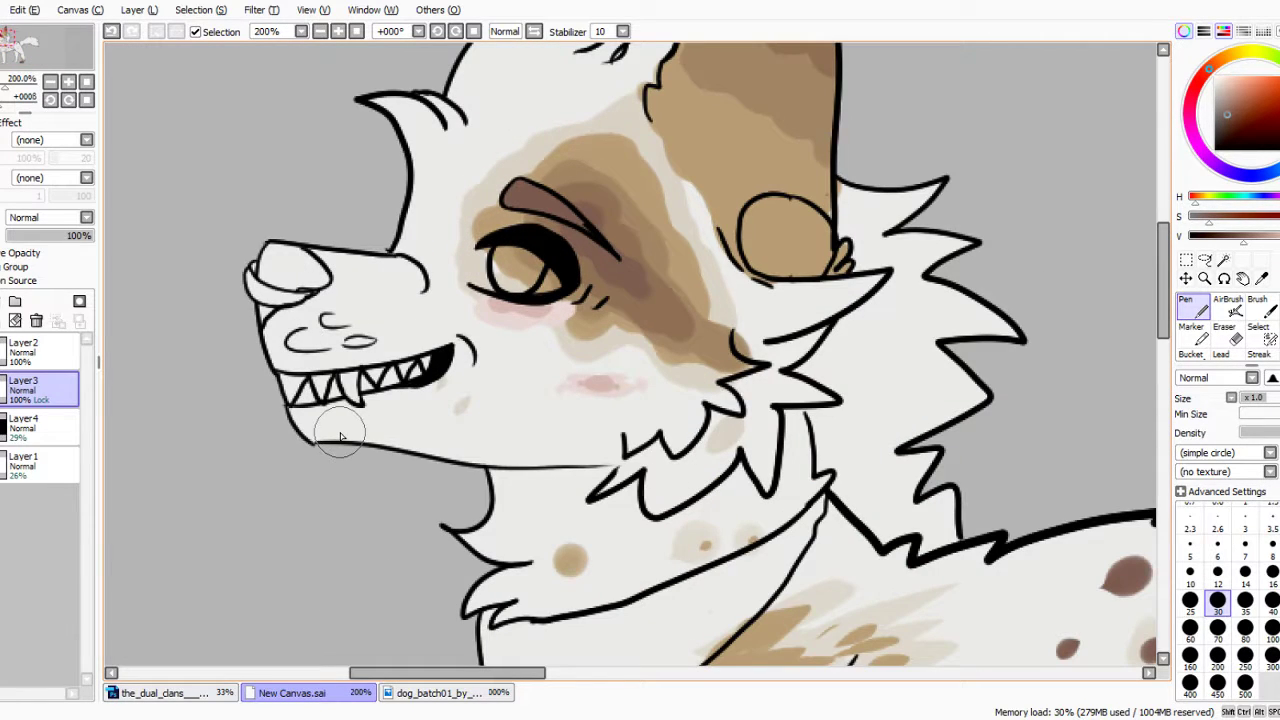
left_click(430, 692)
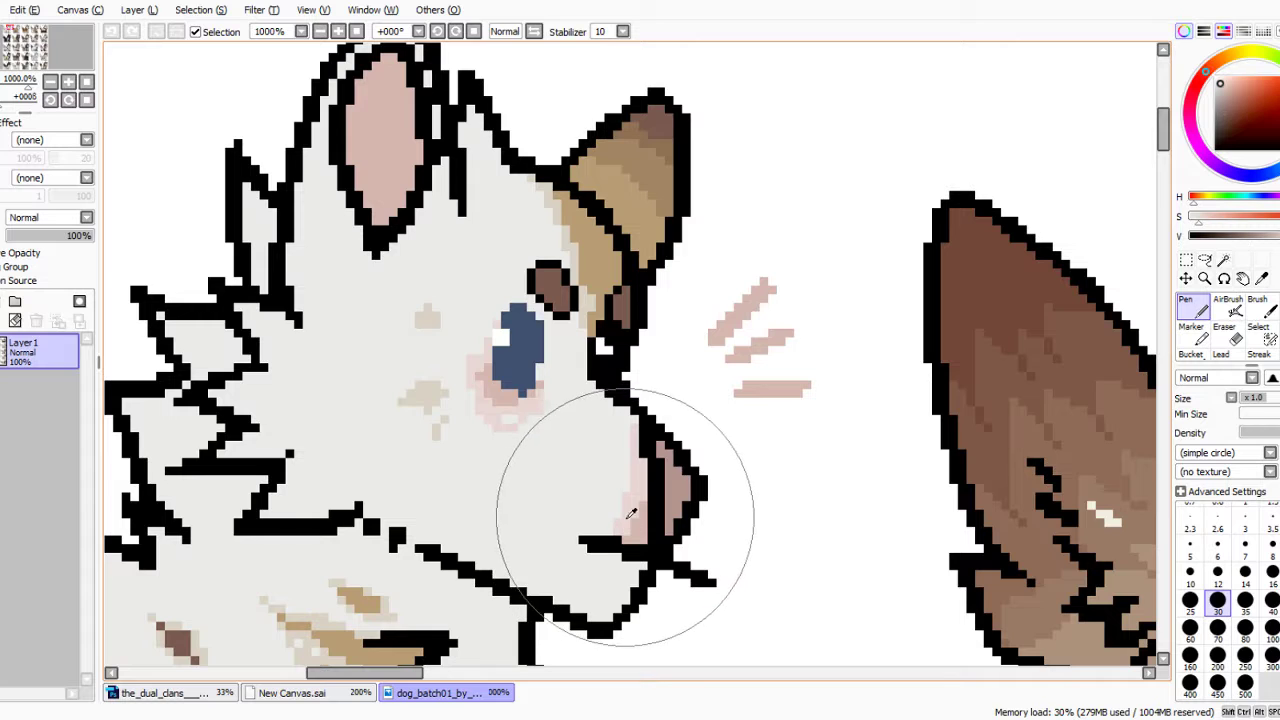
left_click(292, 692)
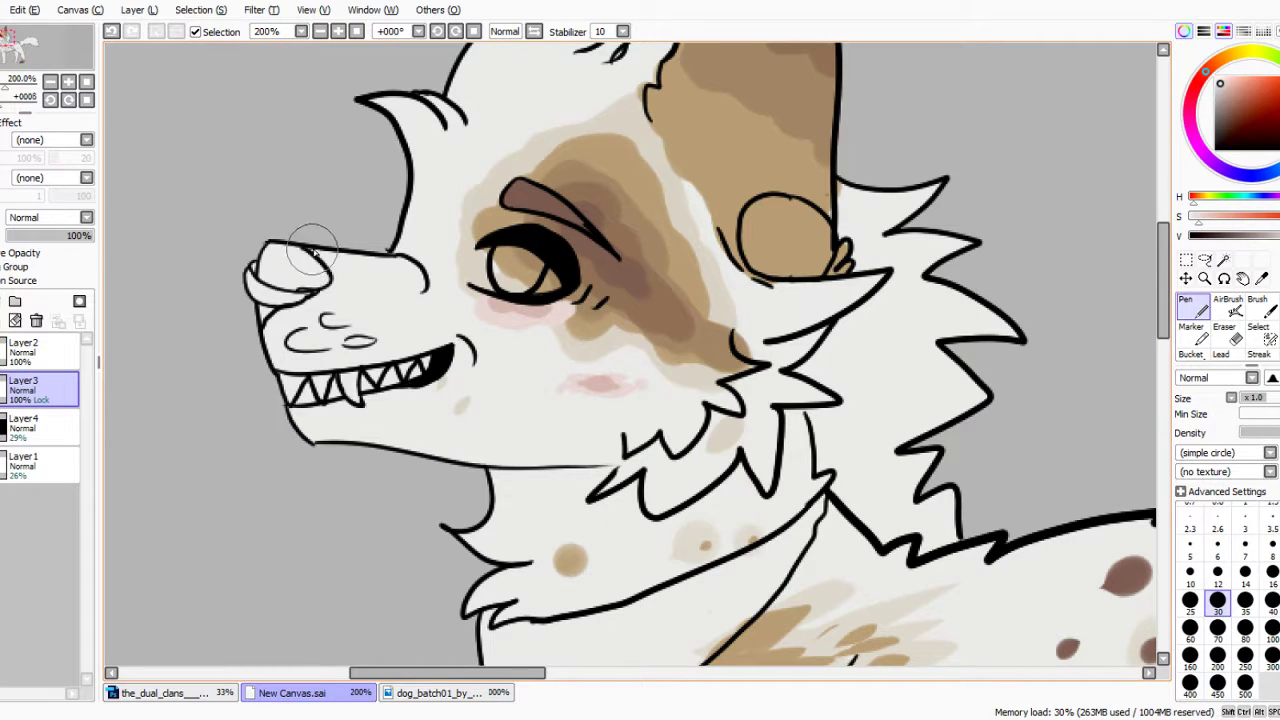
mouse_move(312, 250)
left_mouse_down()
mouse_move(293, 315)
mouse_move(315, 355)
mouse_move(300, 360)
mouse_move(268, 308)
mouse_move(280, 330)
mouse_move(300, 222)
mouse_move(261, 335)
left_mouse_up()
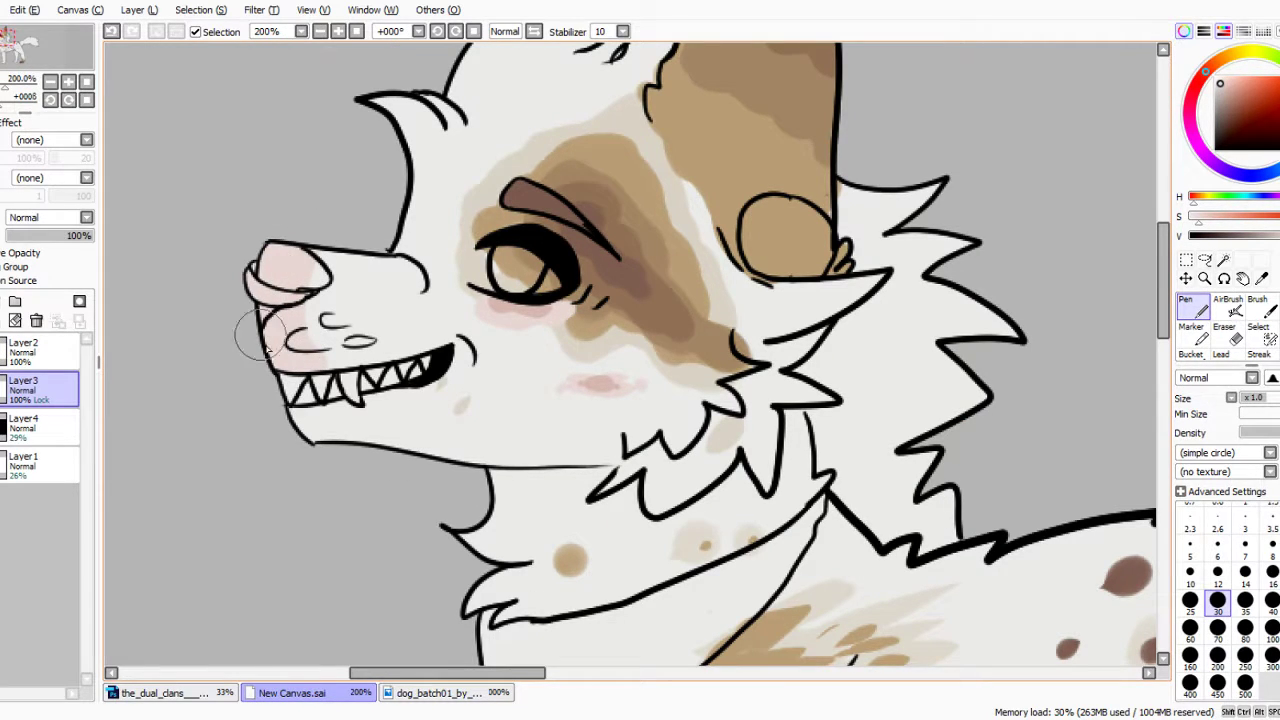
Sample the deeper pink from the reference dog's muzzle and layer it over the nose and the muzzle's front edge.
left_click(430, 692)
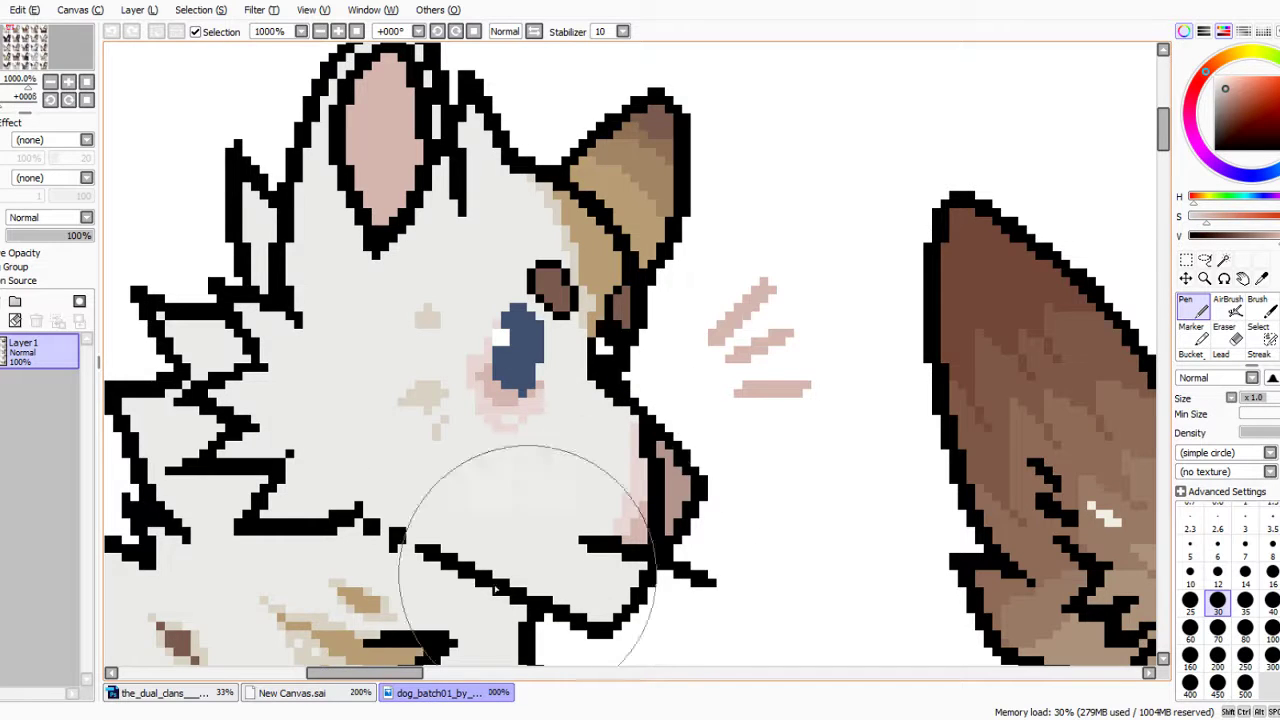
left_click(200, 693)
left_click(349, 689)
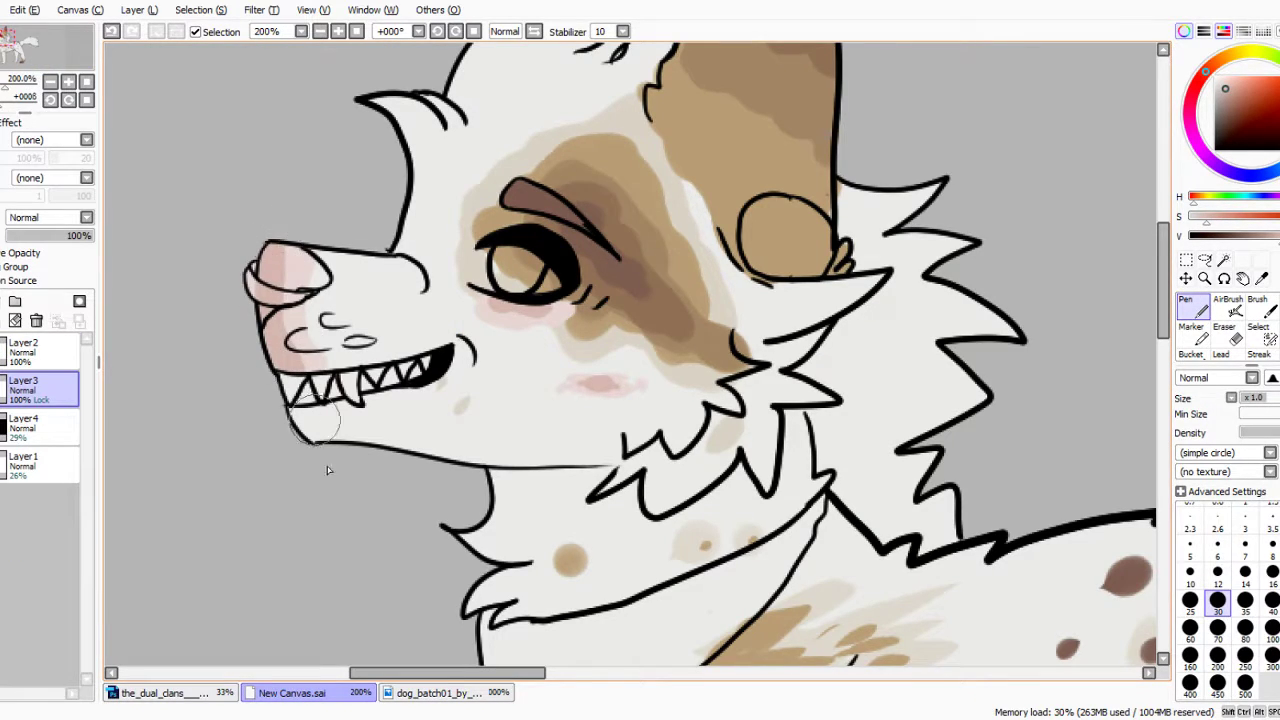
Sample the dusky pink of the reference dog's nose and fill the whole nose with it.
left_click(430, 692)
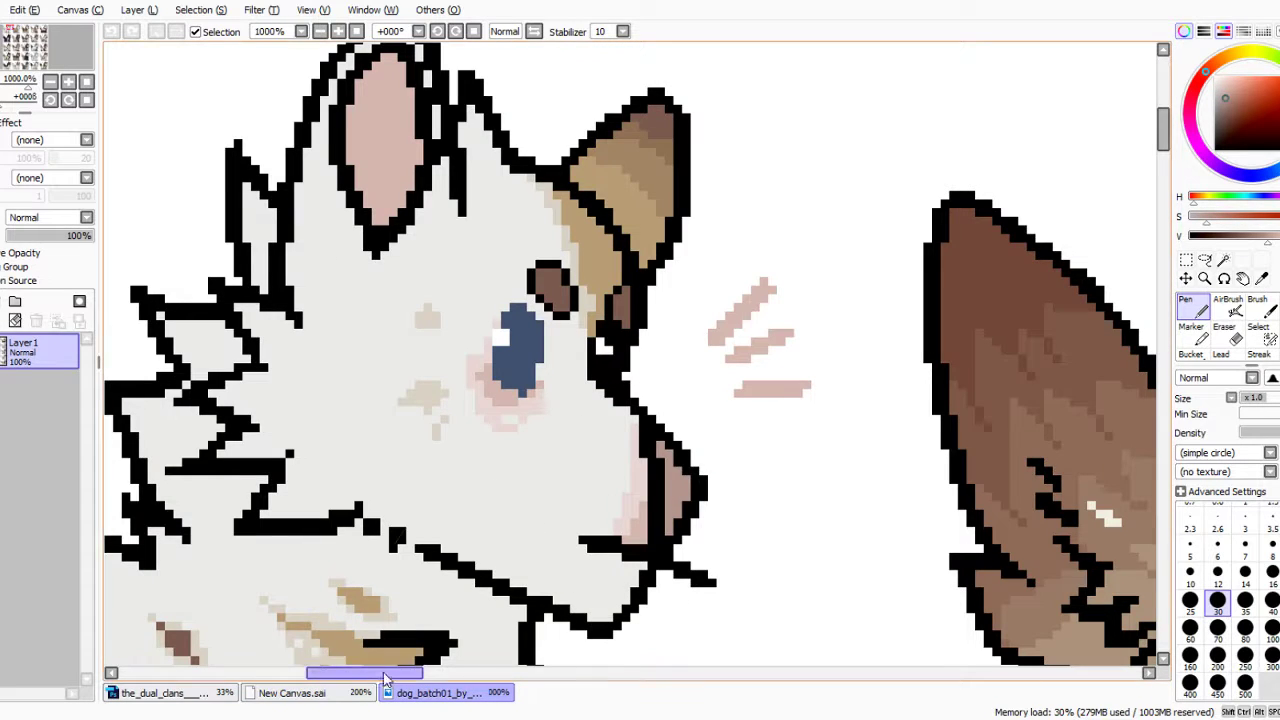
left_click(276, 692)
mouse_move(258, 255)
left_mouse_down()
mouse_move(320, 286)
mouse_move(284, 252)
mouse_move(271, 258)
mouse_move(303, 297)
mouse_move(311, 289)
mouse_move(272, 298)
mouse_move(258, 318)
mouse_move(302, 294)
mouse_move(270, 264)
mouse_move(257, 293)
mouse_move(250, 262)
left_mouse_up()
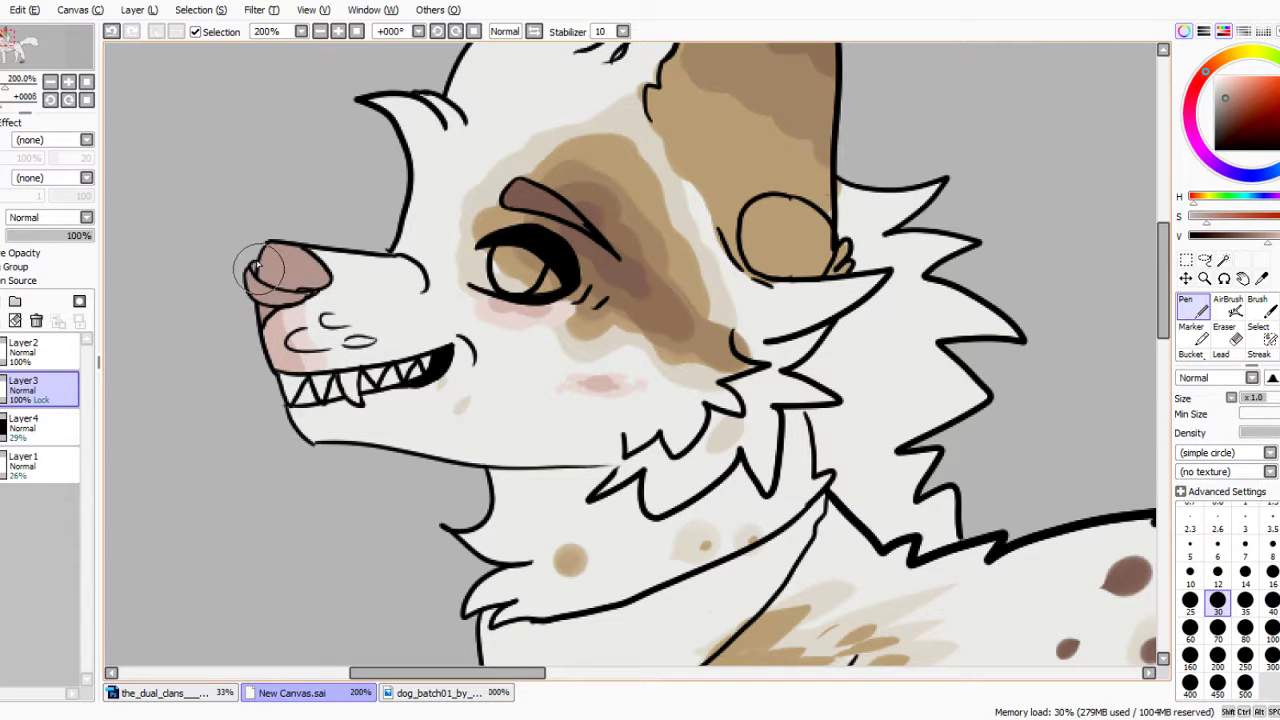
Sample pale beige from the reference dog's tail base and paint a patch on the fur under the tail base.
scroll(274, 200, "down", 2)
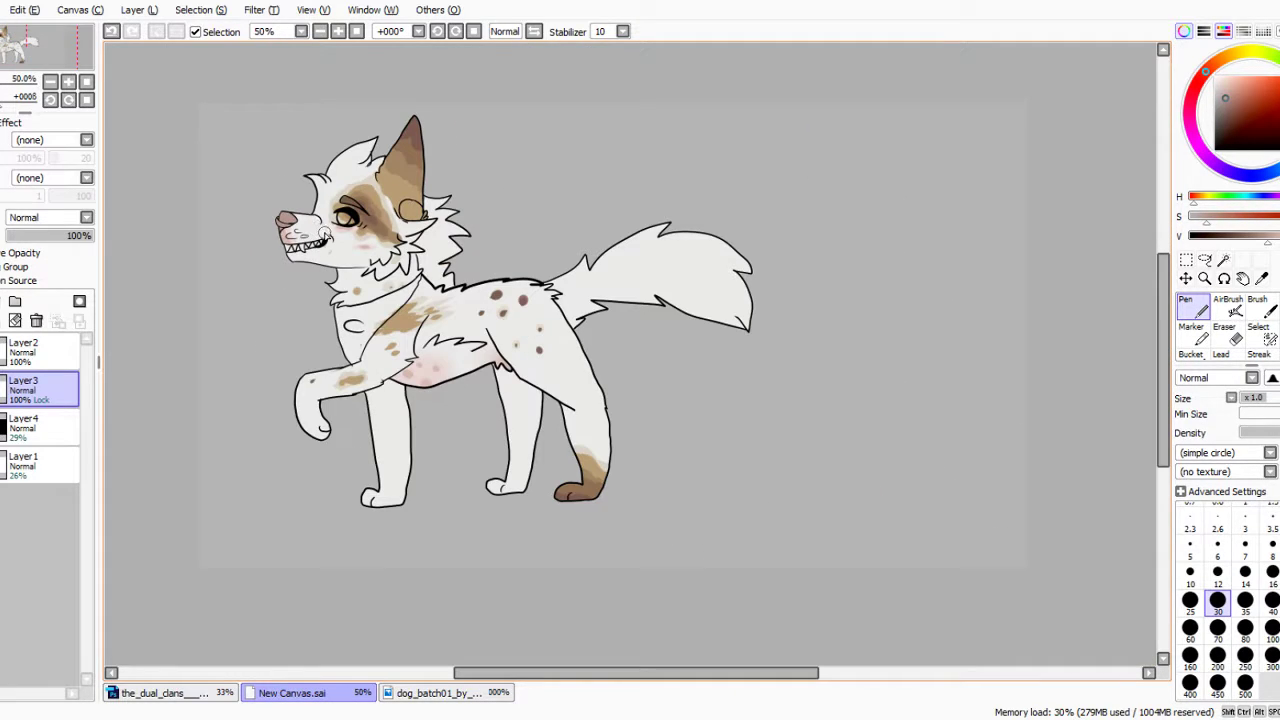
scroll(343, 238, "up", 3)
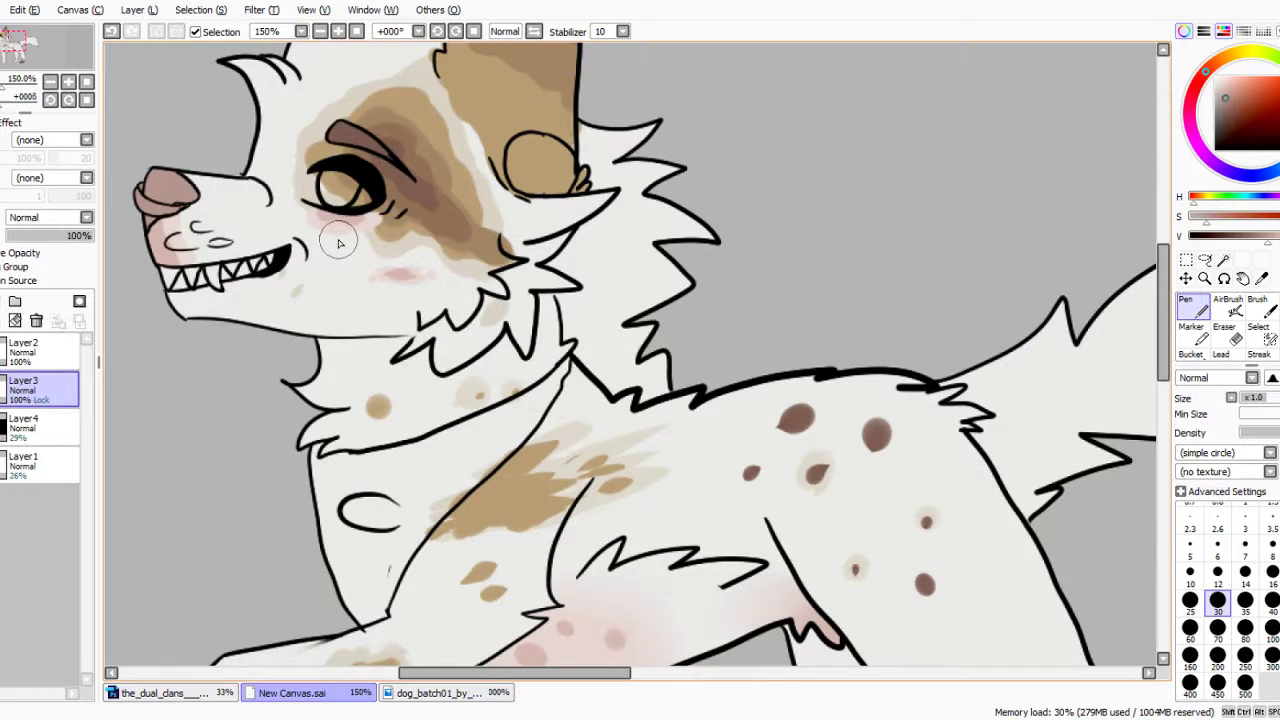
scroll(340, 240, "down", 1)
scroll(352, 272, "down", 1)
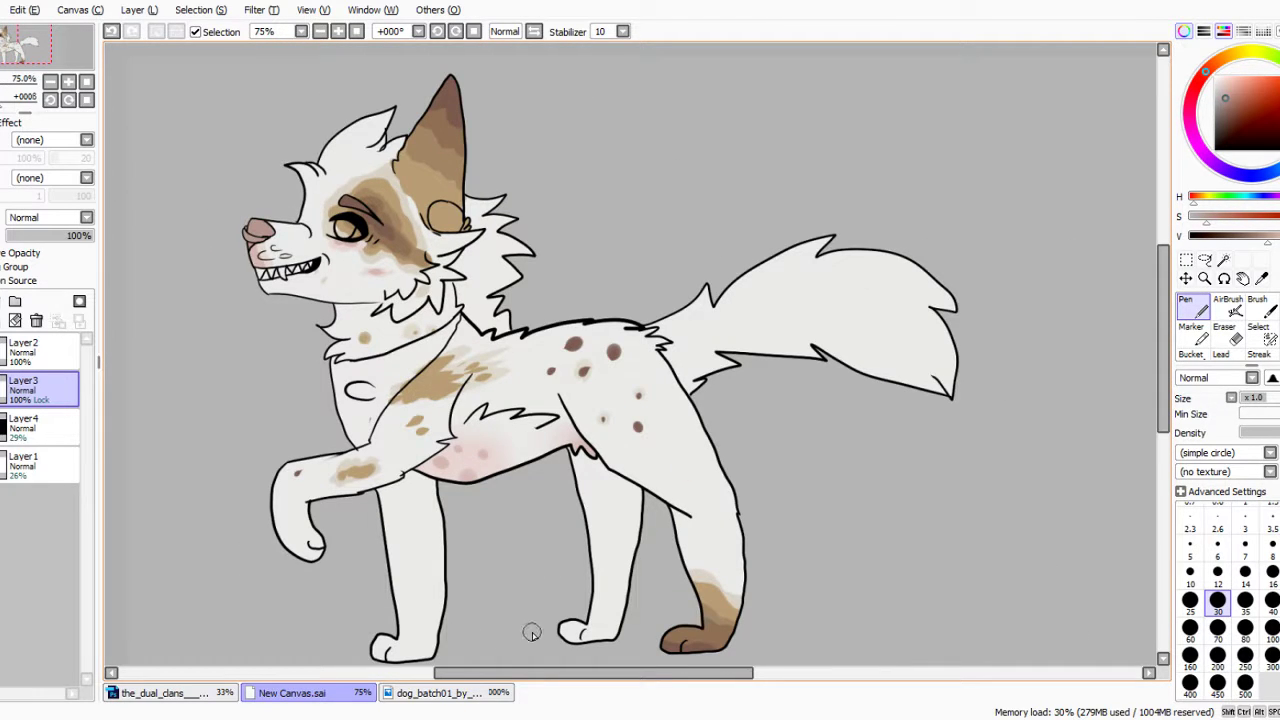
left_click(440, 692)
scroll(345, 480, "down", 3)
scroll(420, 535, "up", 3)
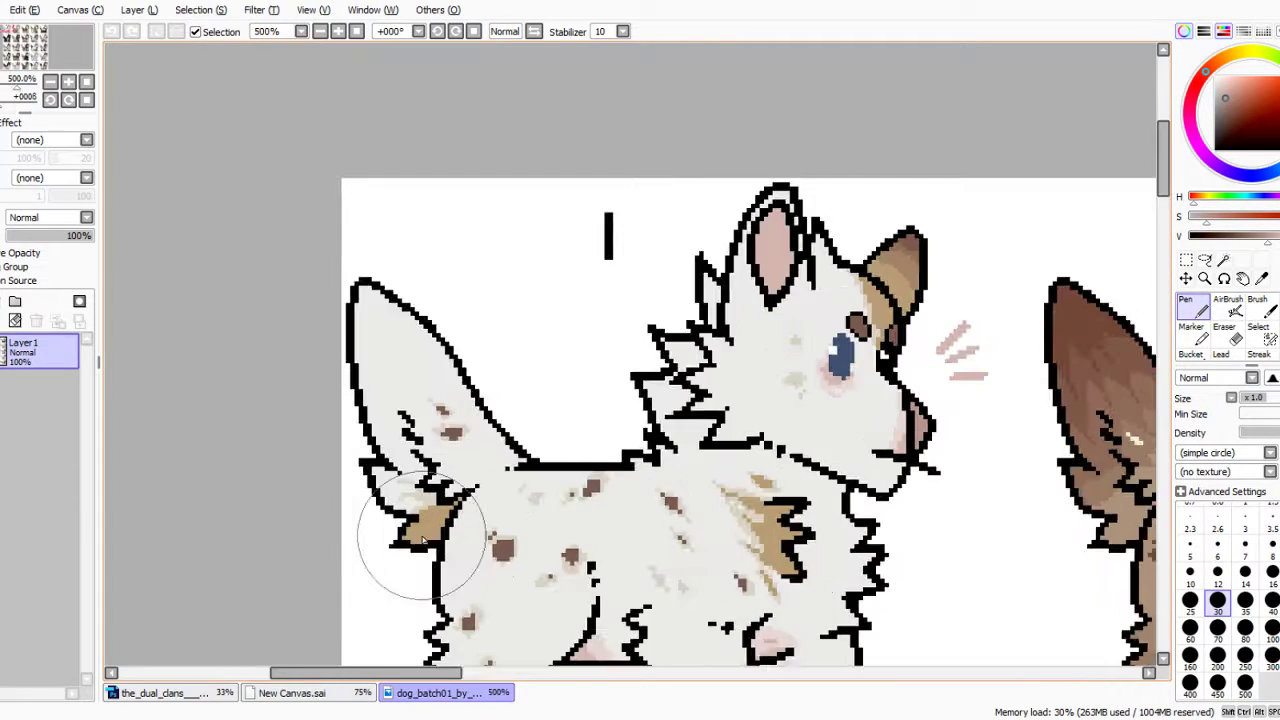
scroll(425, 530, "up", 2)
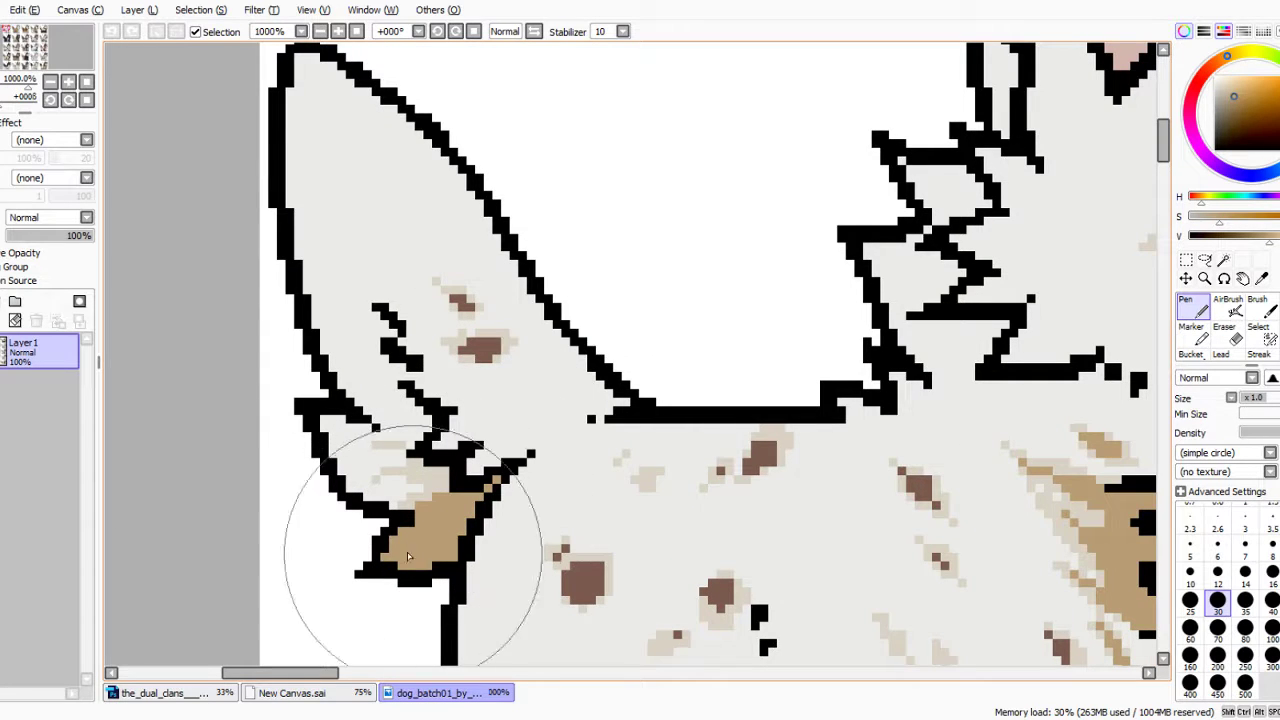
left_click(292, 692)
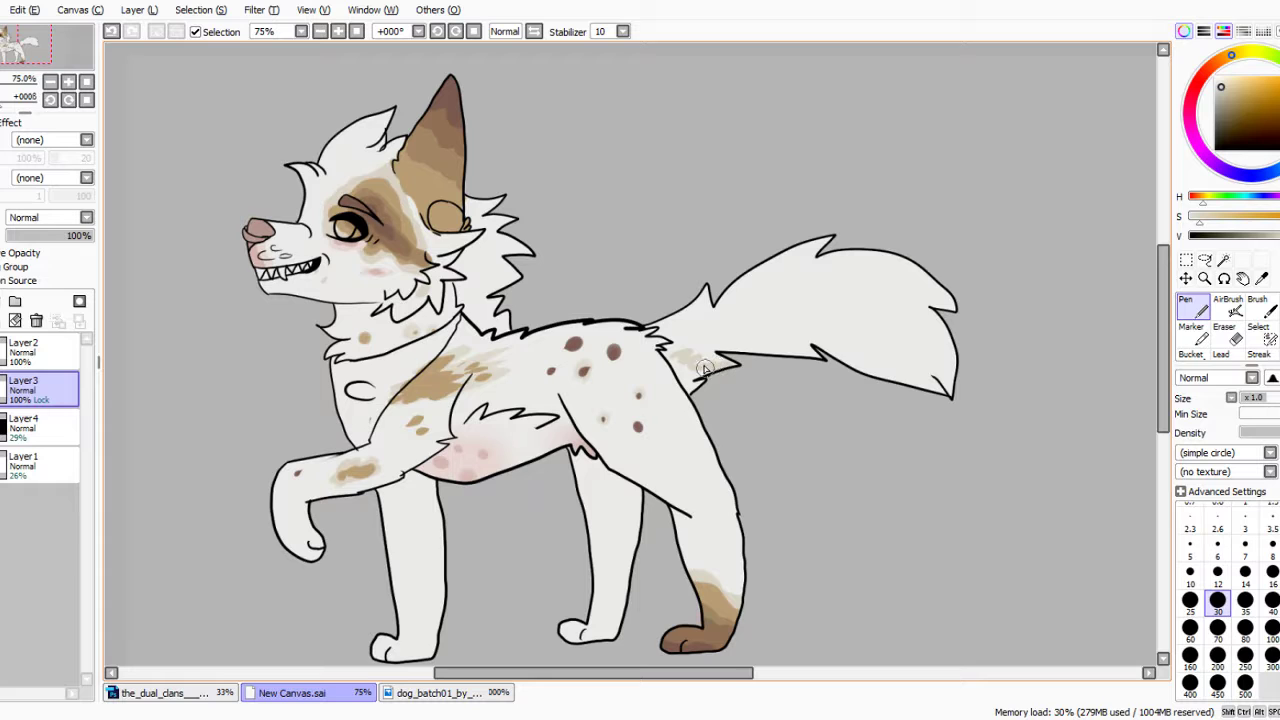
left_click_drag(677, 358, 684, 373)
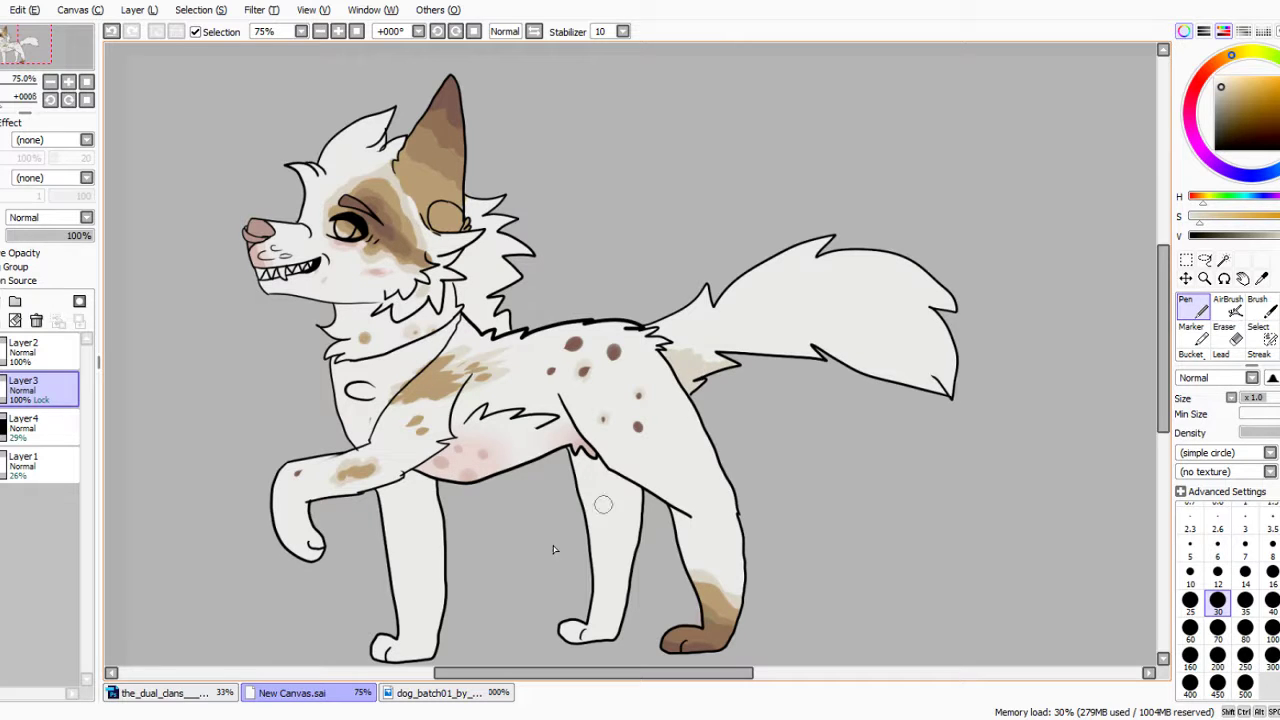
Sample tan from the reference dog's tail base and layer it over the beige patch beneath the tail.
left_click(414, 692)
left_click(457, 543, "alt")
left_click(256, 692)
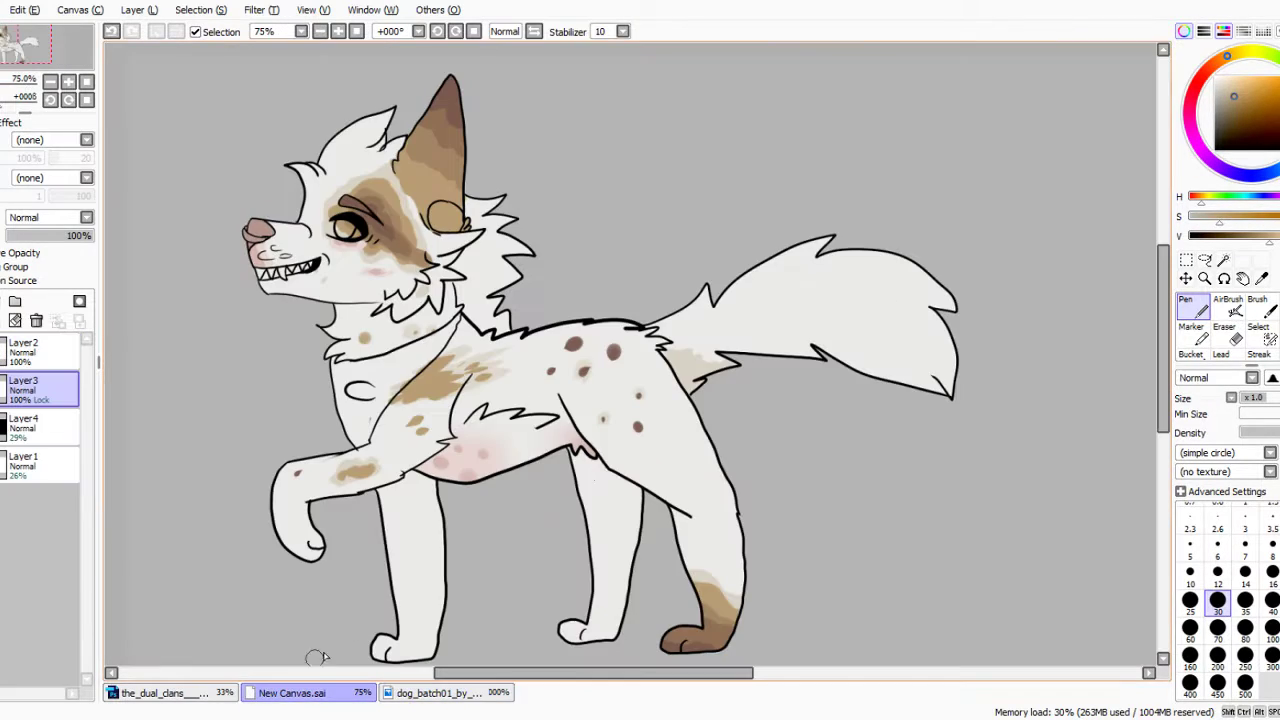
left_click_drag(677, 366, 682, 371)
Scatter pale beige spots over the tail and add dark brown spots in the colour of the reference dog's tail spots.
left_click(709, 363, "alt")
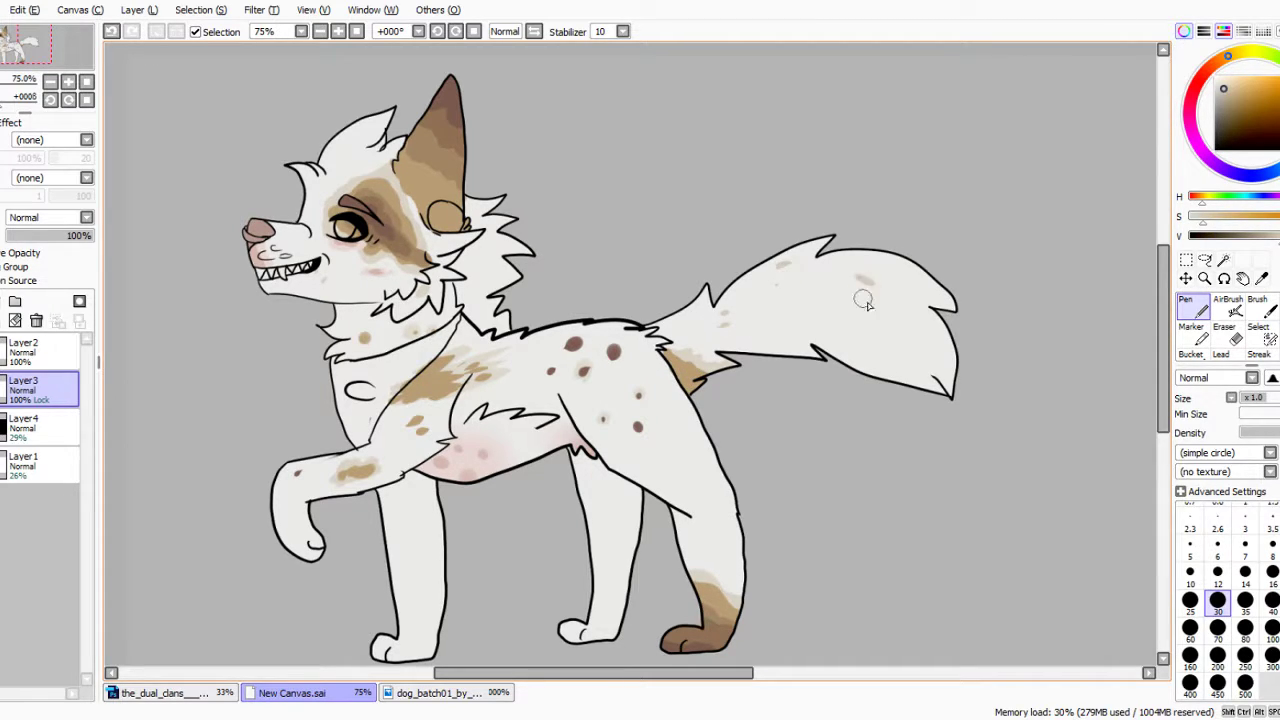
left_click(467, 695)
left_click(485, 347, "alt")
left_click(350, 692)
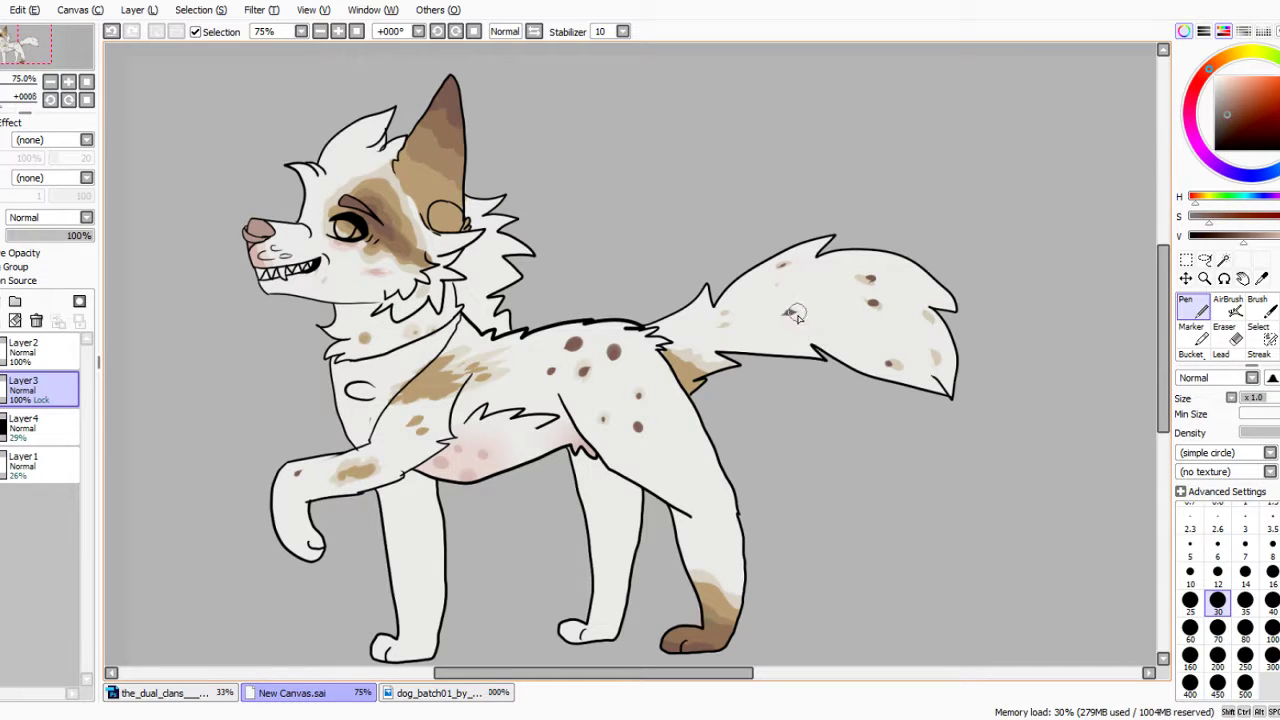
Sample pale beige from the reference dog's front foot marking and paint it across the standing front paw.
scroll(595, 262, "down", 2)
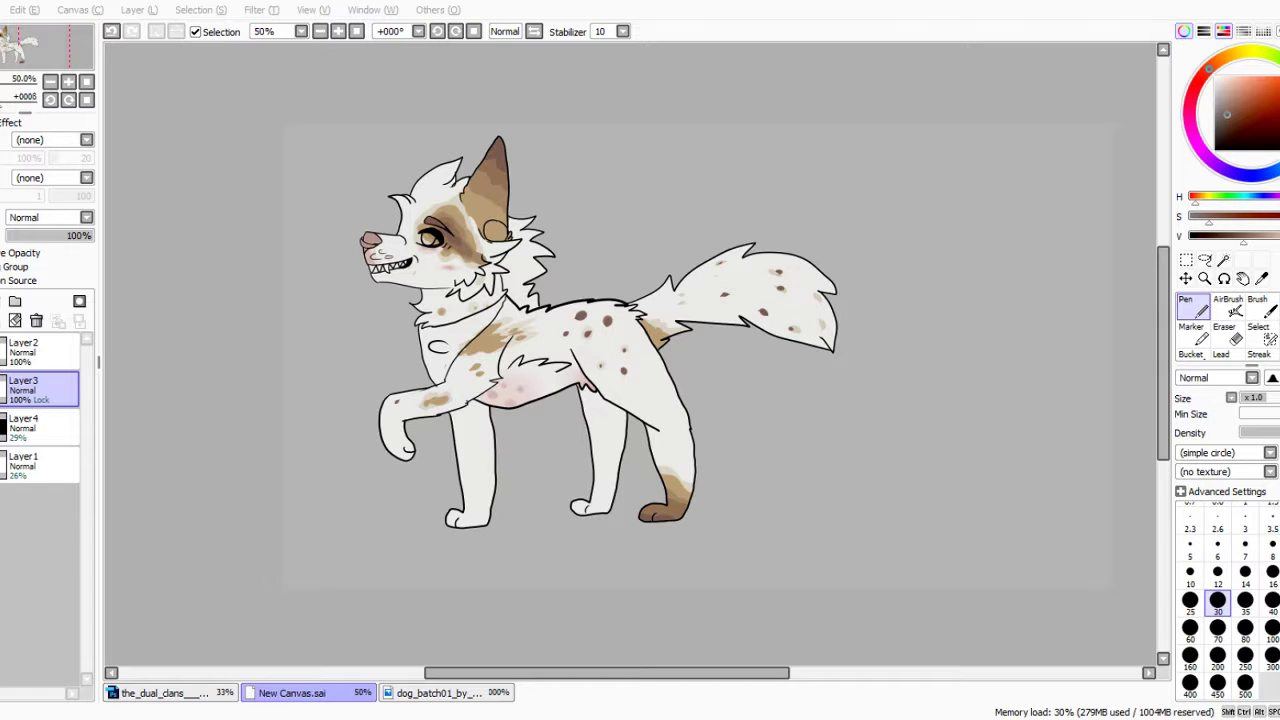
scroll(530, 406, "up", 2)
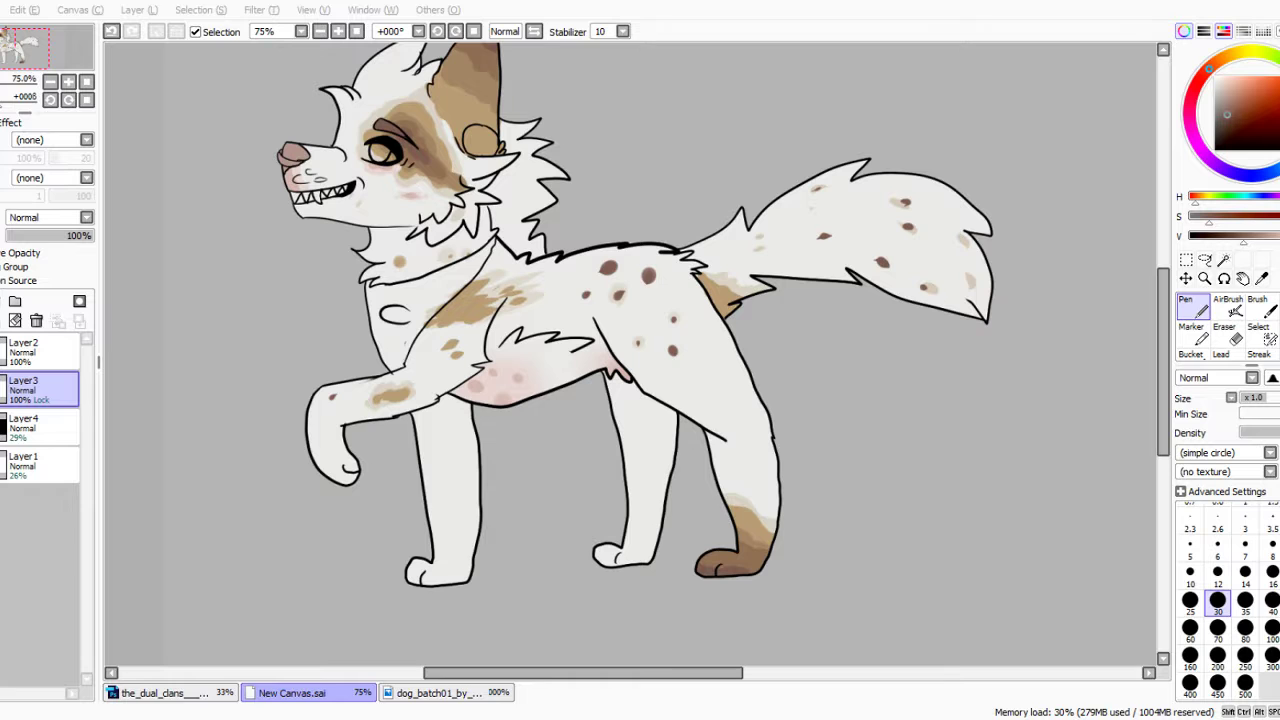
left_click(431, 697)
left_click(431, 697)
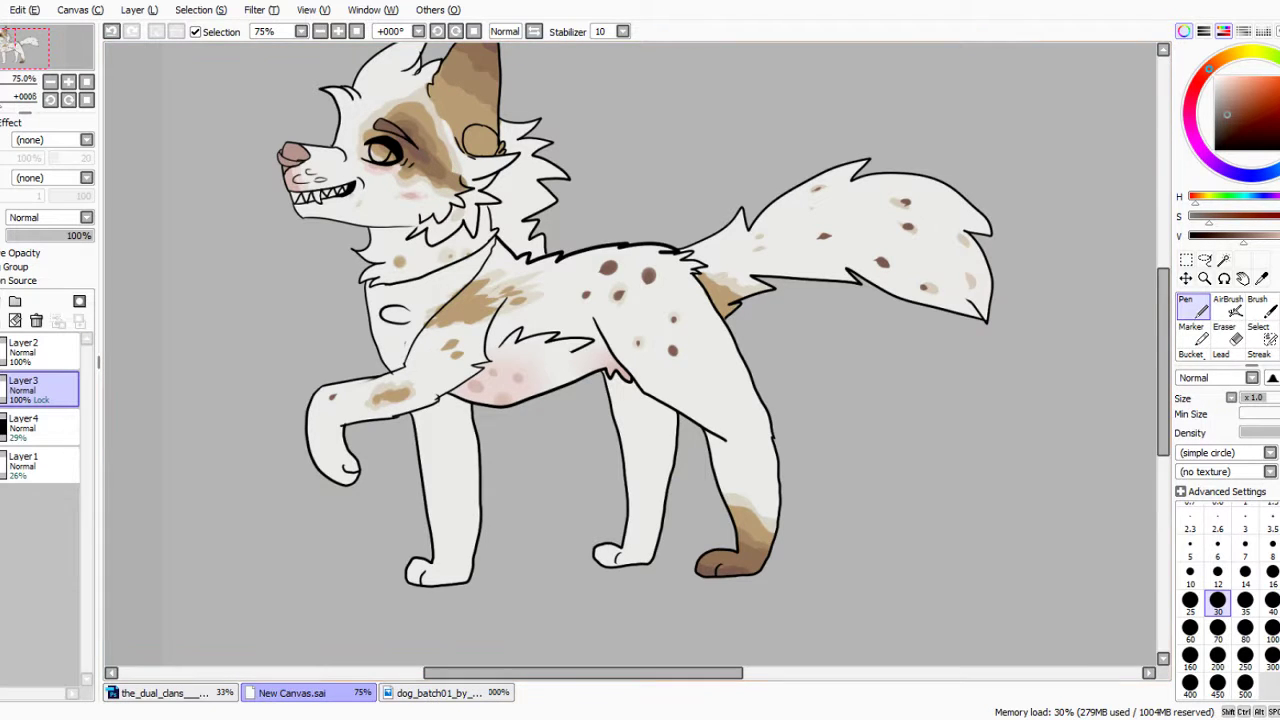
left_click(435, 693)
scroll(594, 422, "up", 5)
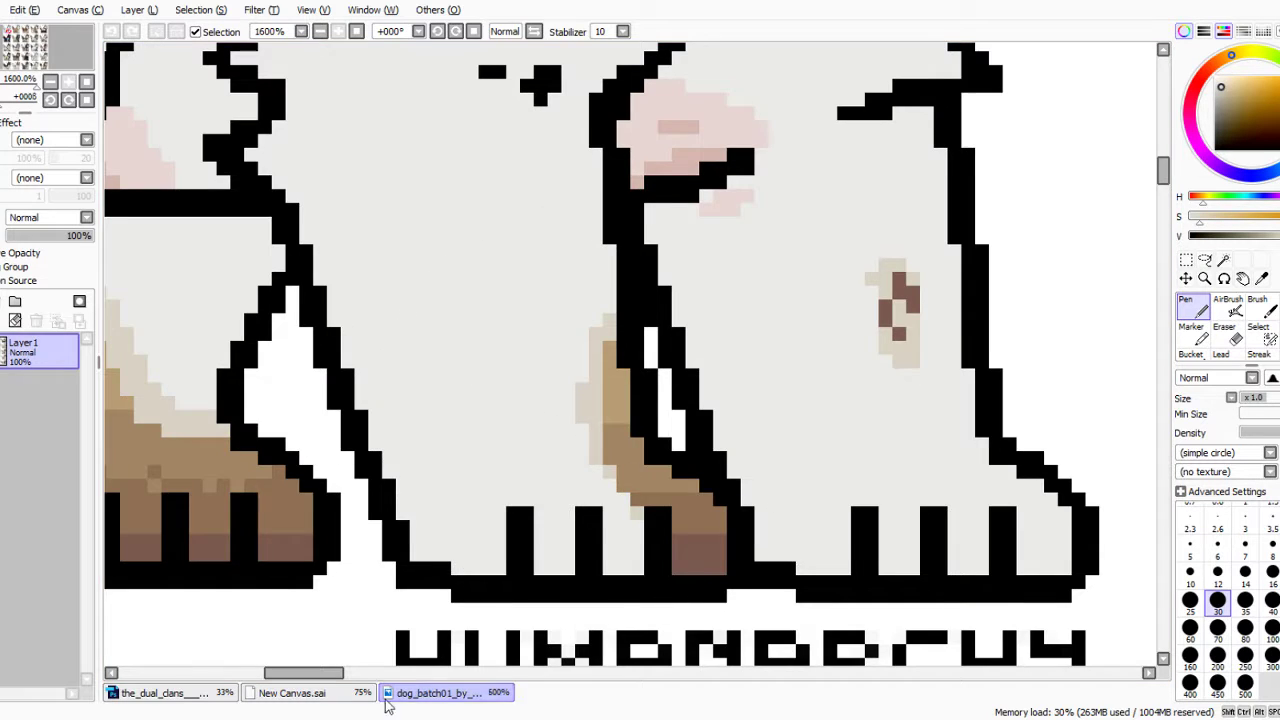
left_click(292, 693)
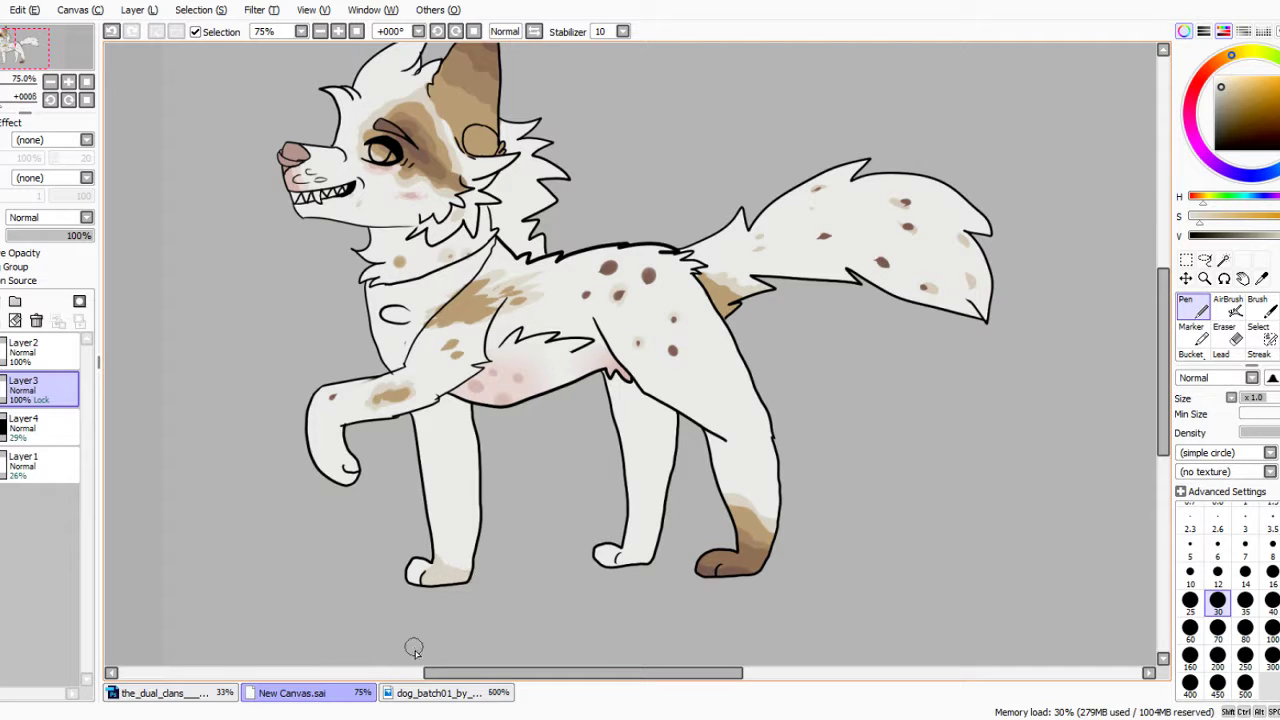
Sample tan and a slightly darker brown from the reference foot and layer them over the front paw's beige marking.
left_click(438, 693)
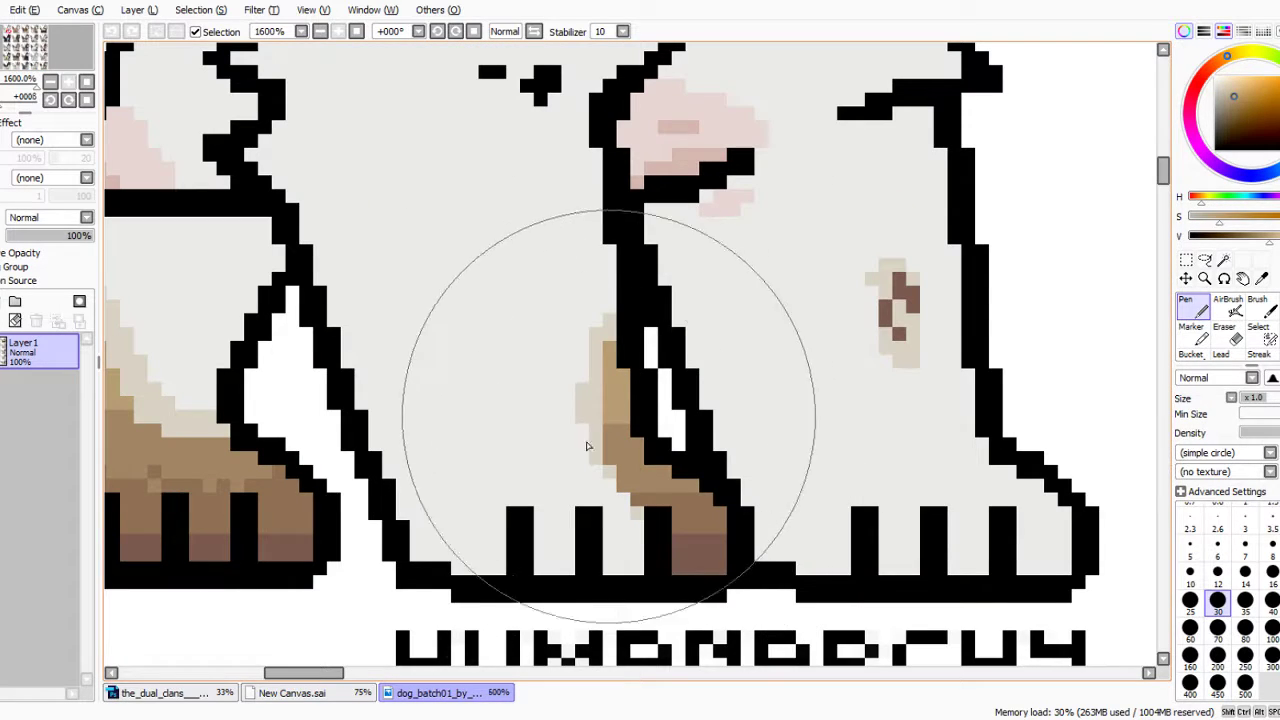
left_click(354, 690)
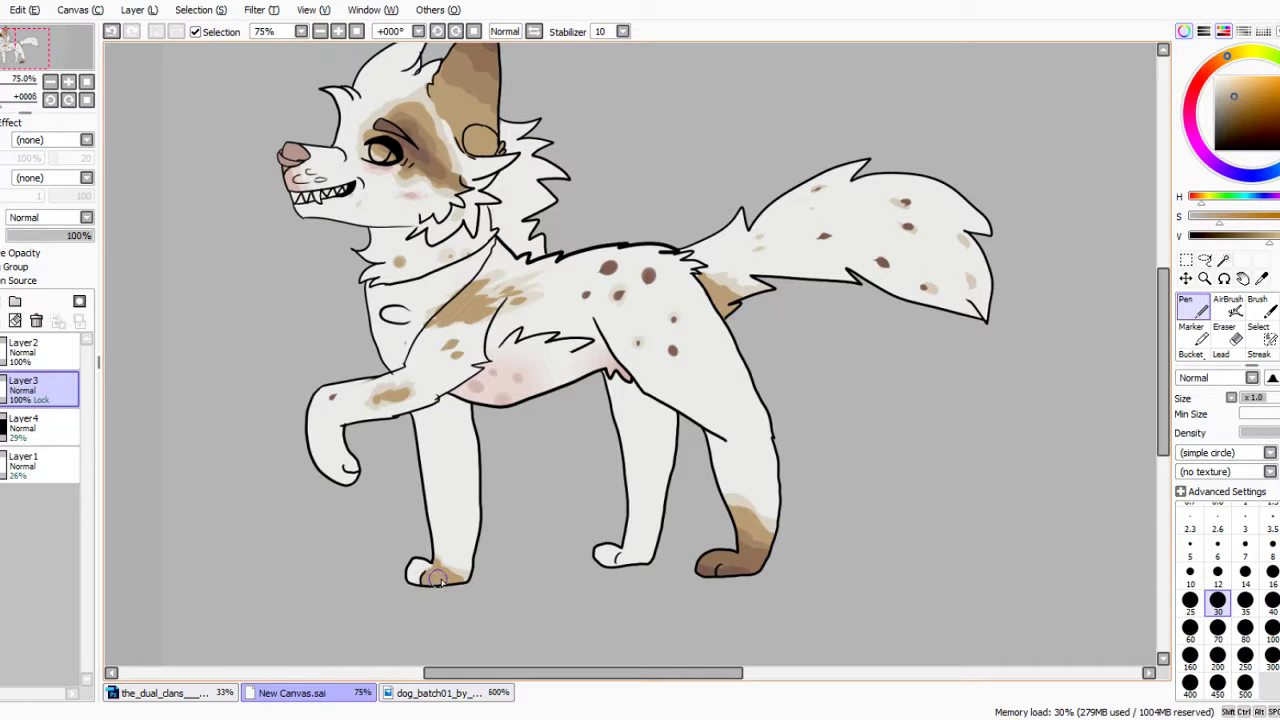
left_click(428, 693)
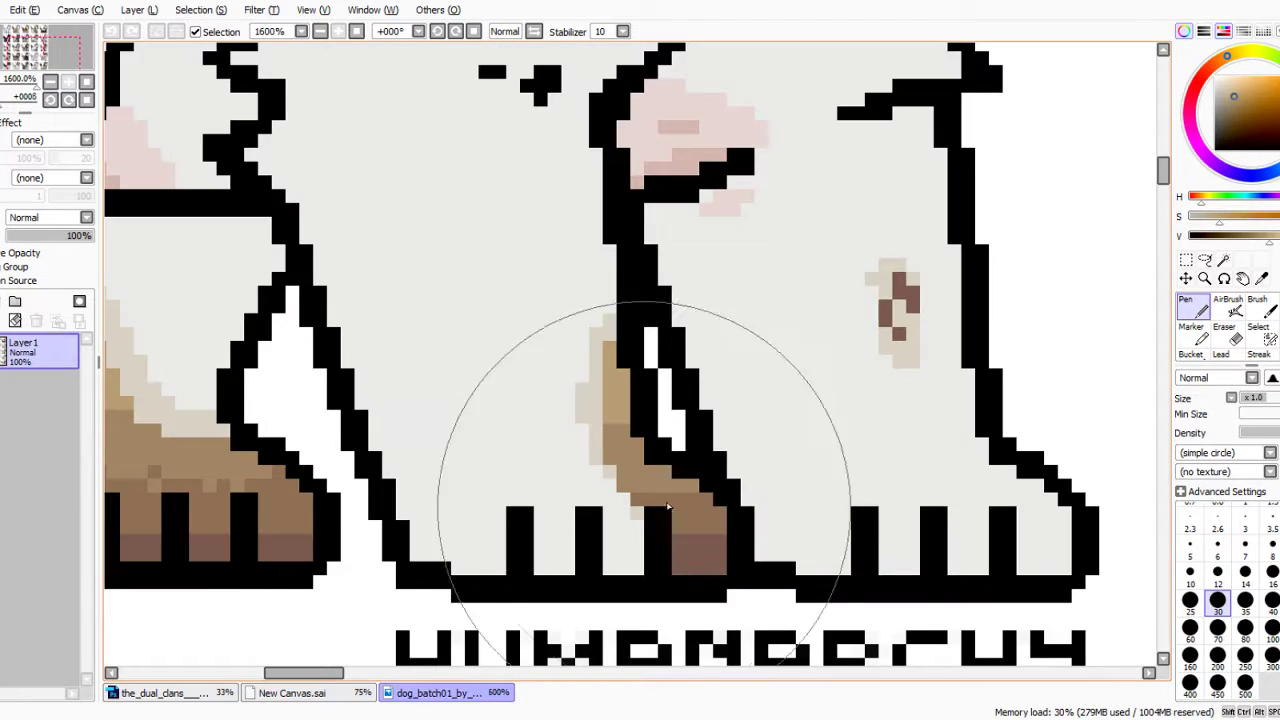
left_click(325, 693)
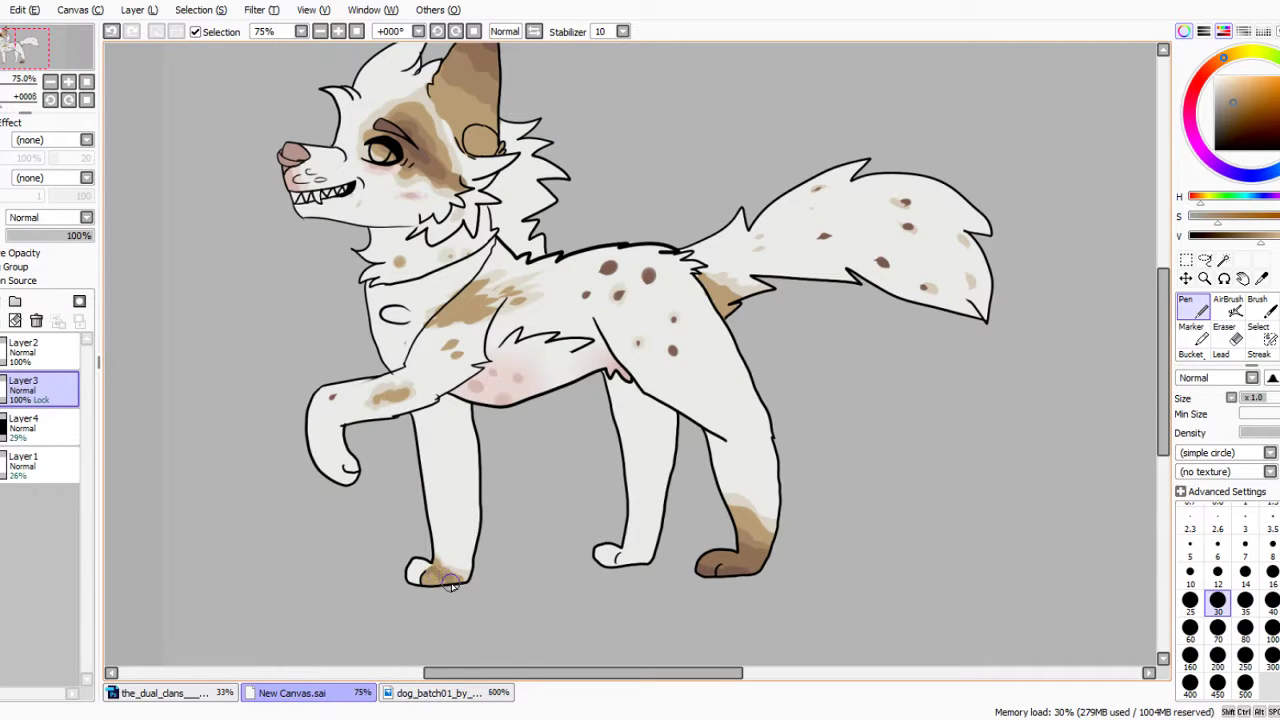
Sample the two darkest browns from the reference foot and shade the lower part of the standing front paw.
left_click(452, 697)
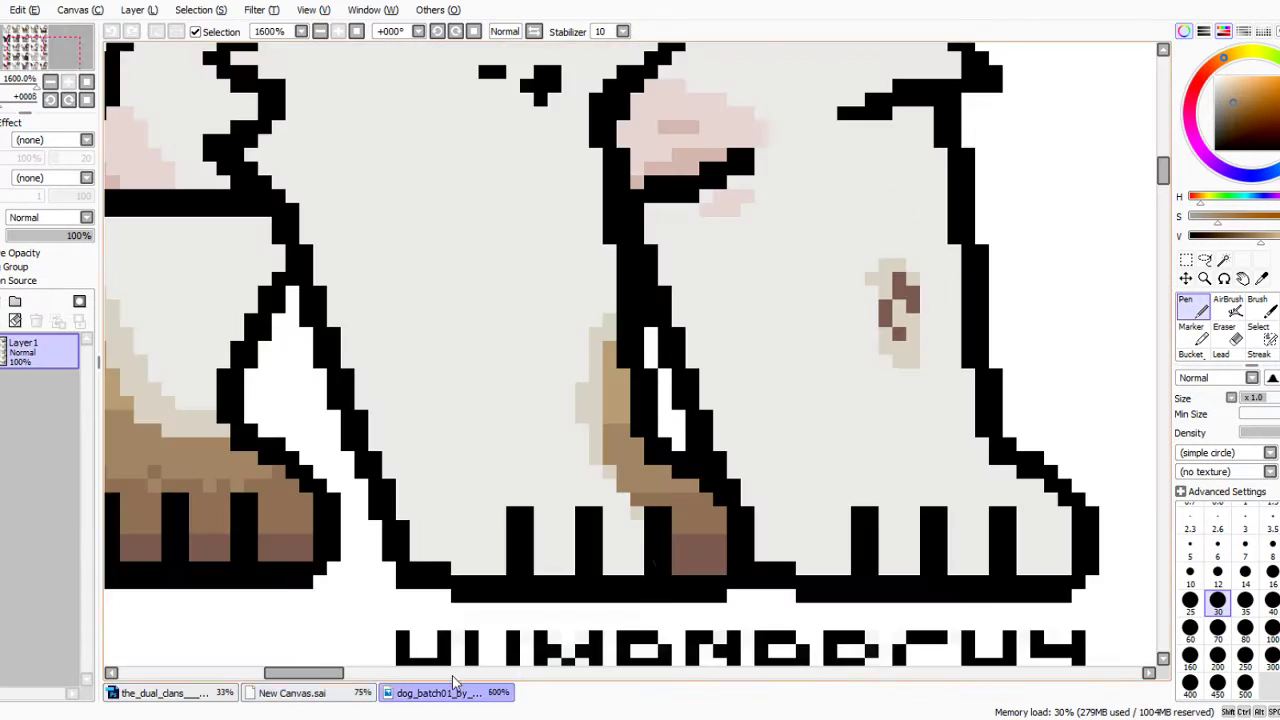
left_click(331, 700)
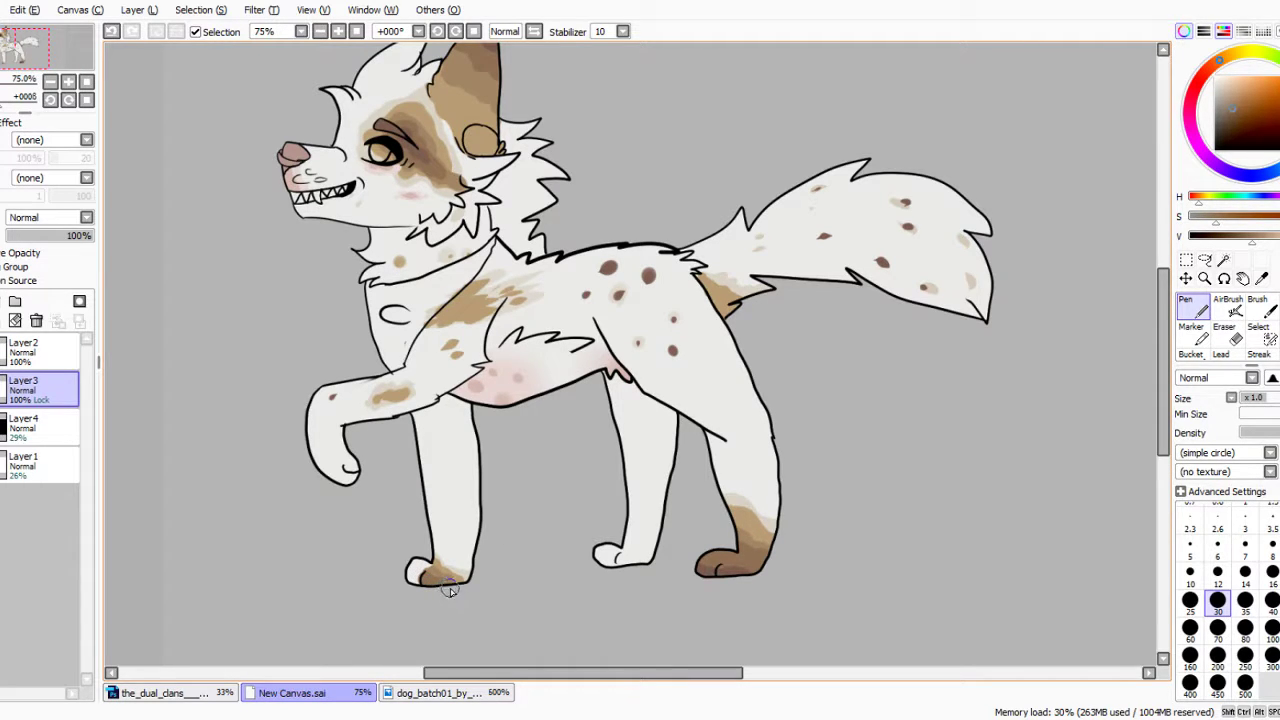
left_click(465, 698)
right_click(692, 561)
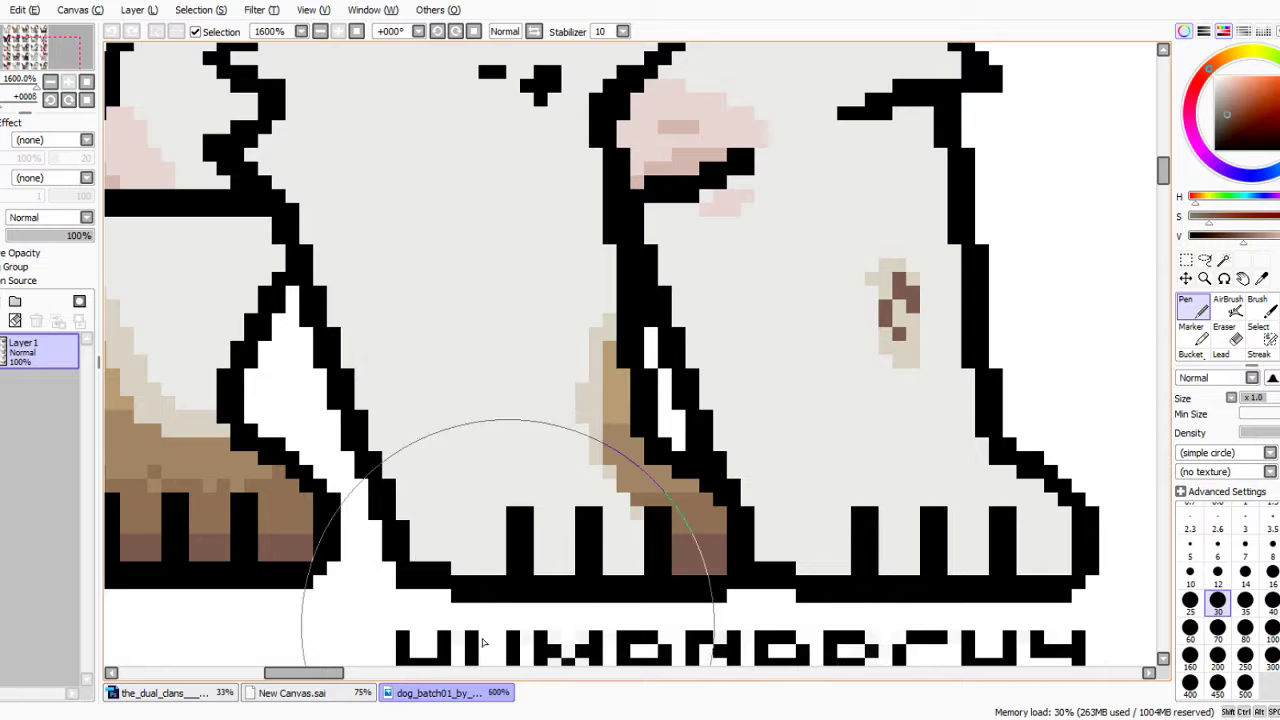
left_click(345, 695)
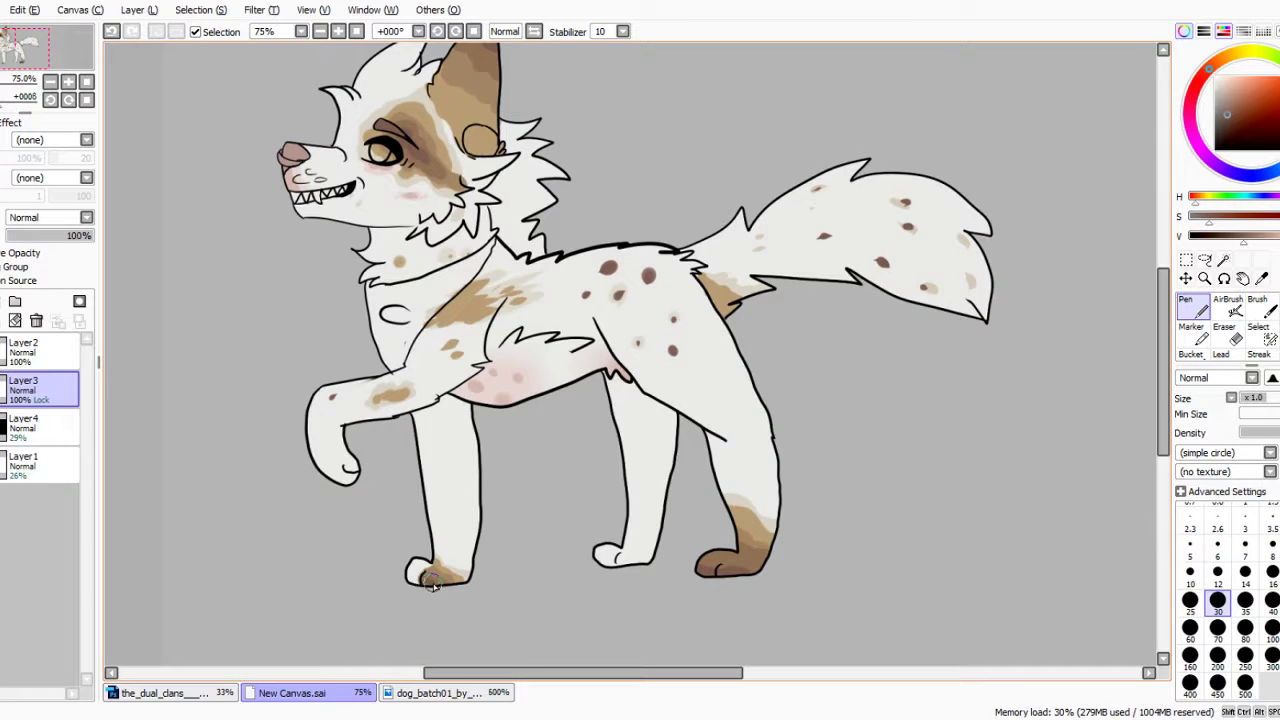
Check the reference dog's markings, sample pale beige from the shoulder patch and paint faint spots on the far hind leg.
left_click(445, 693)
scroll(613, 500, "down", 5)
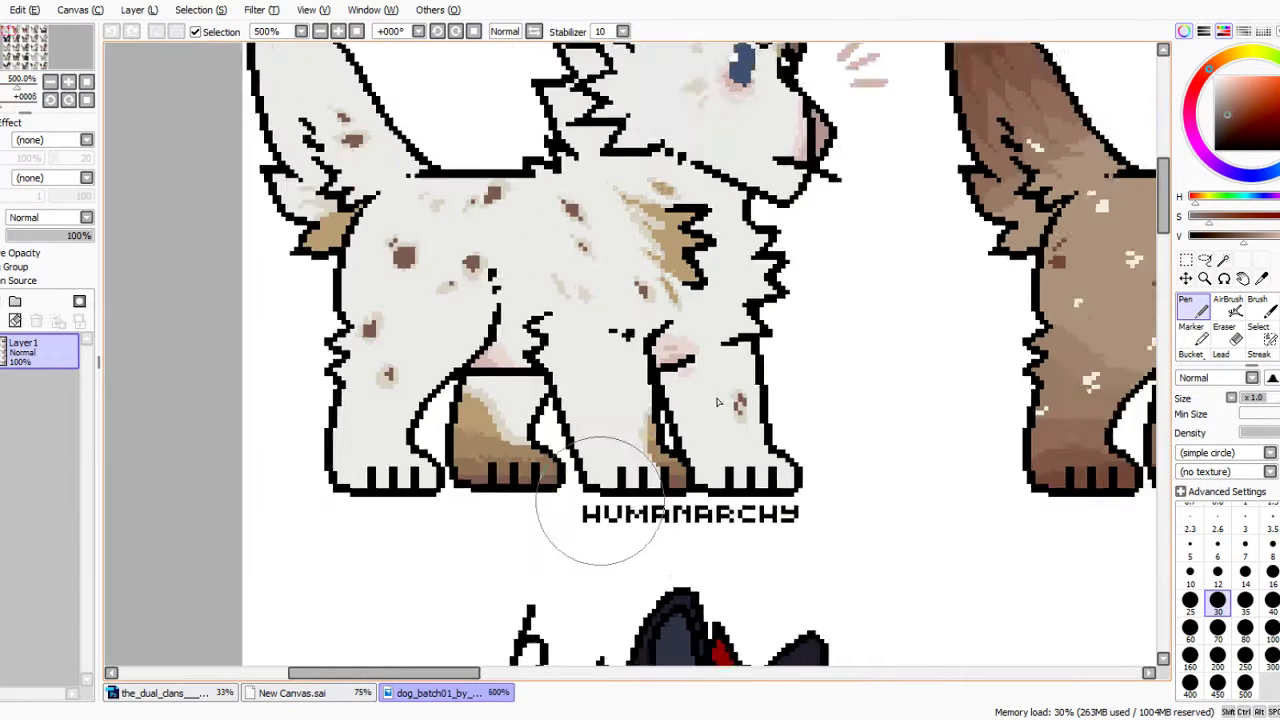
scroll(600, 500, "up", 2)
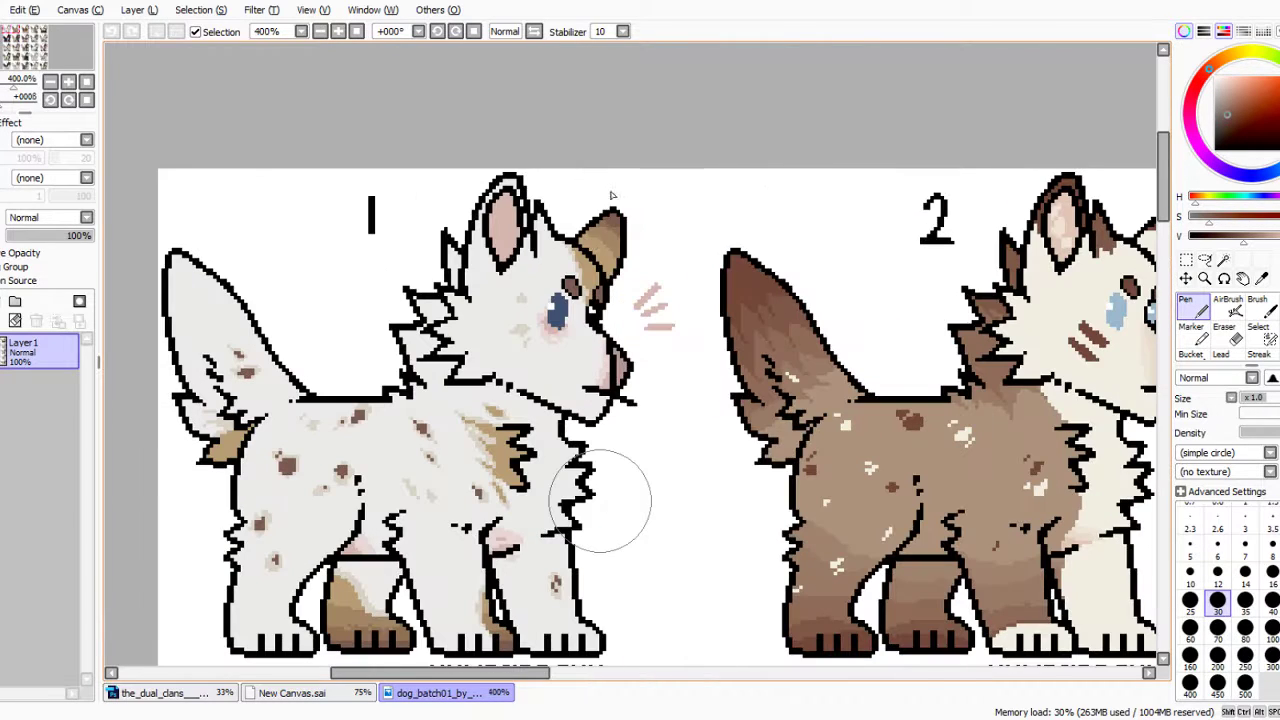
left_click(355, 690)
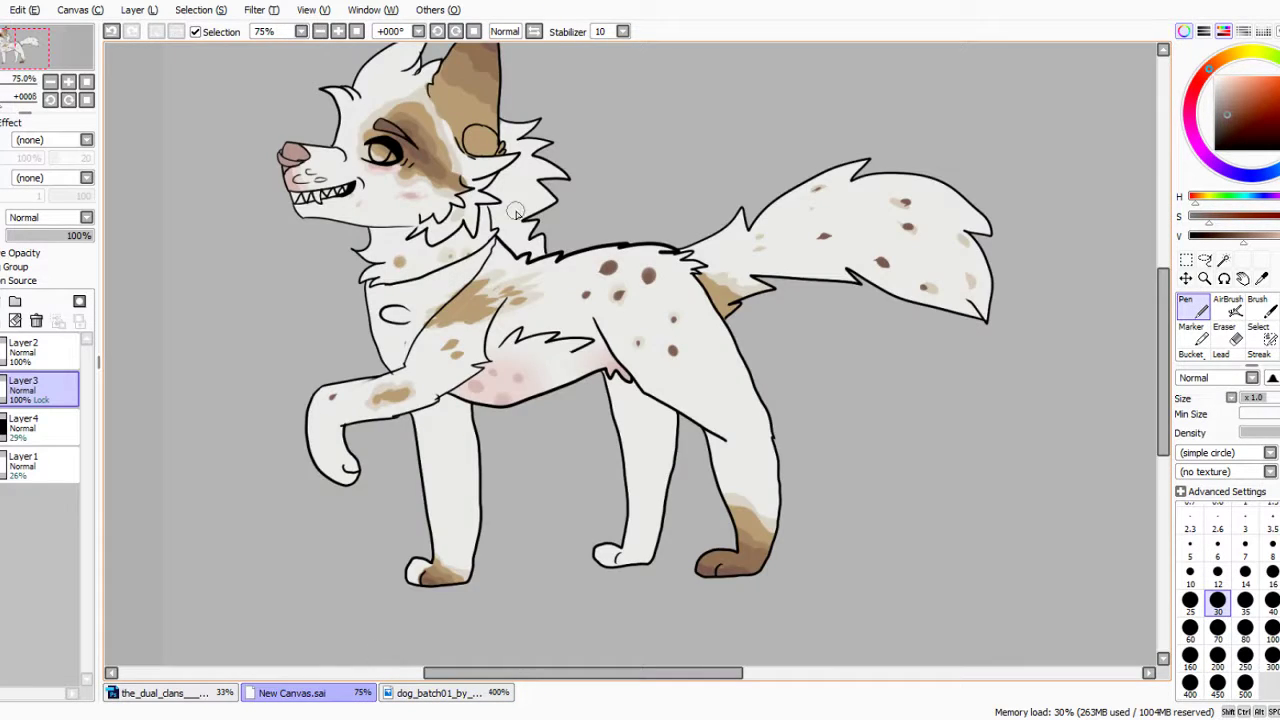
scroll(555, 267, "down", 2)
scroll(610, 285, "up", 3)
scroll(587, 324, "down", 1)
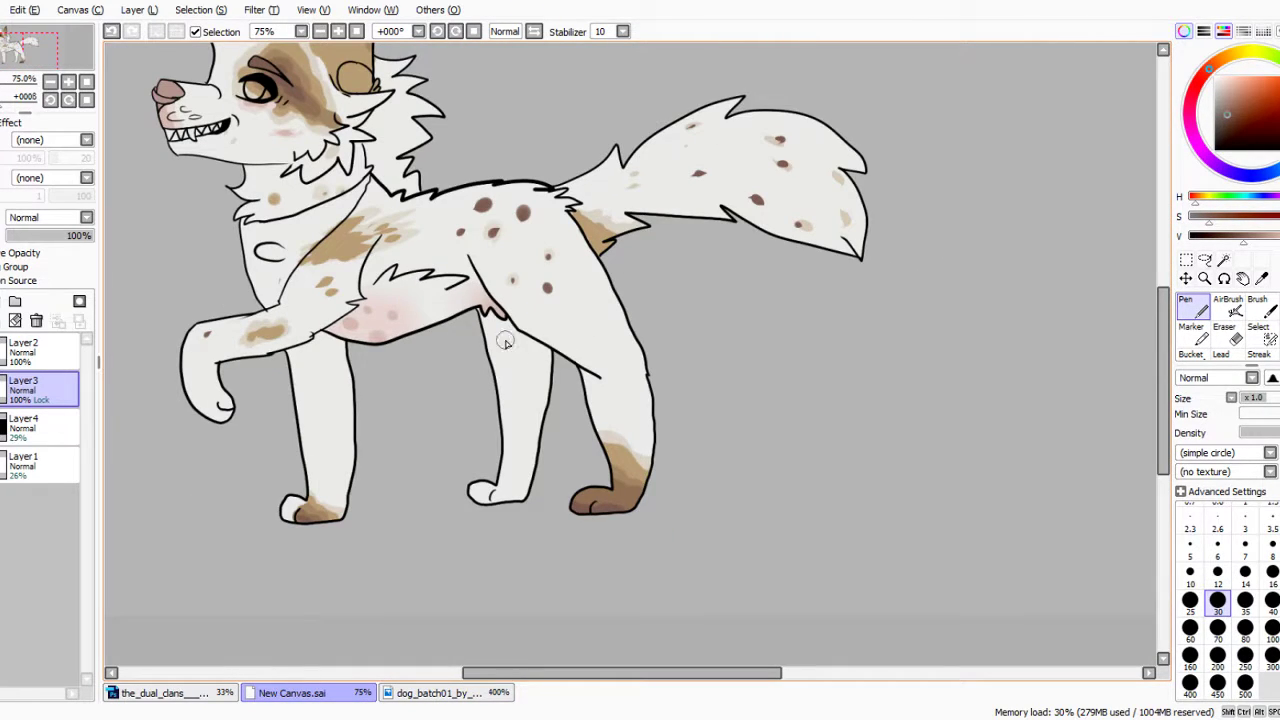
scroll(505, 342, "up", 3)
scroll(410, 285, "down", 2)
scroll(365, 212, "up", 2)
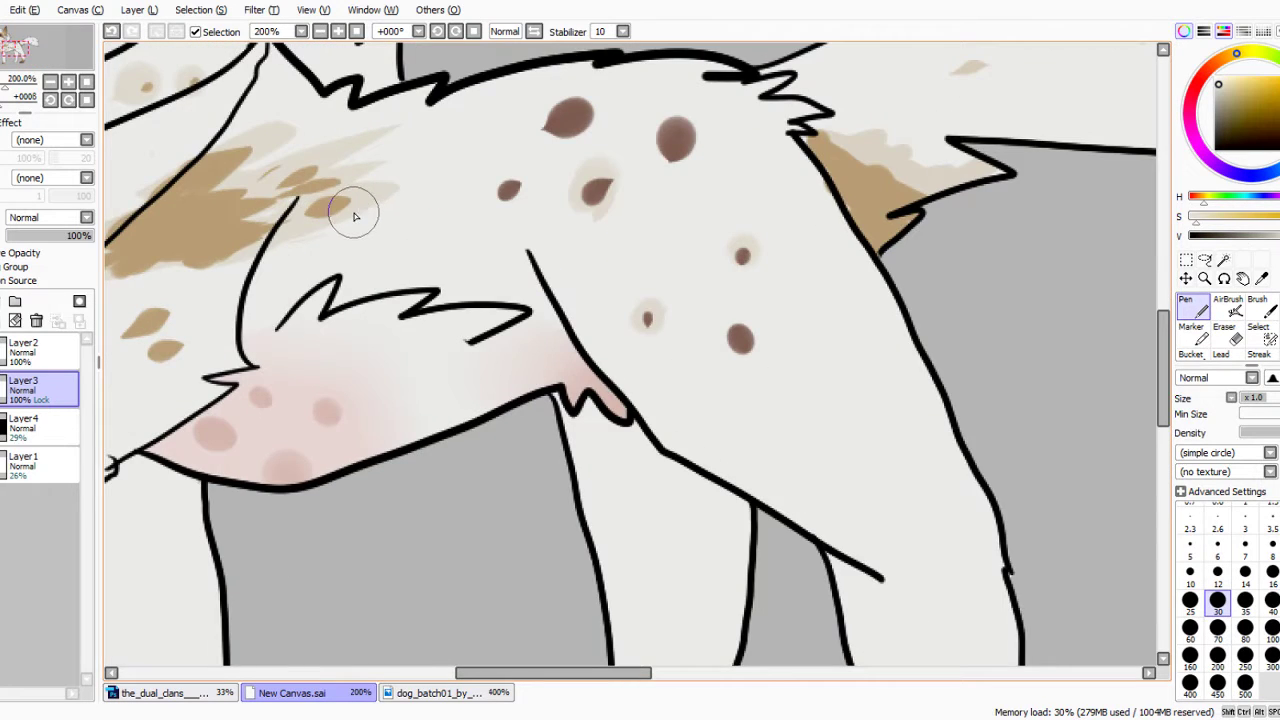
scroll(543, 318, "down", 2)
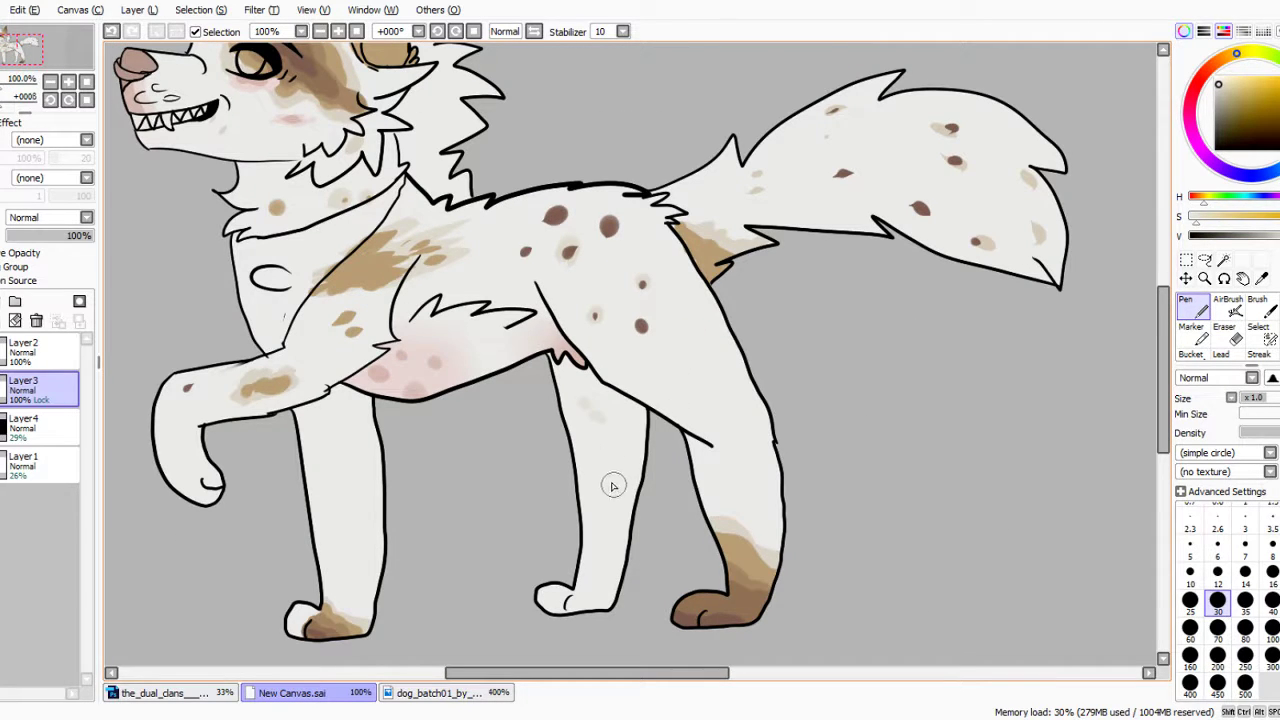
Sample tan and dark brown from the coat markings and add small spots over the pale ones on the far hind leg.
left_click(410, 262, "alt")
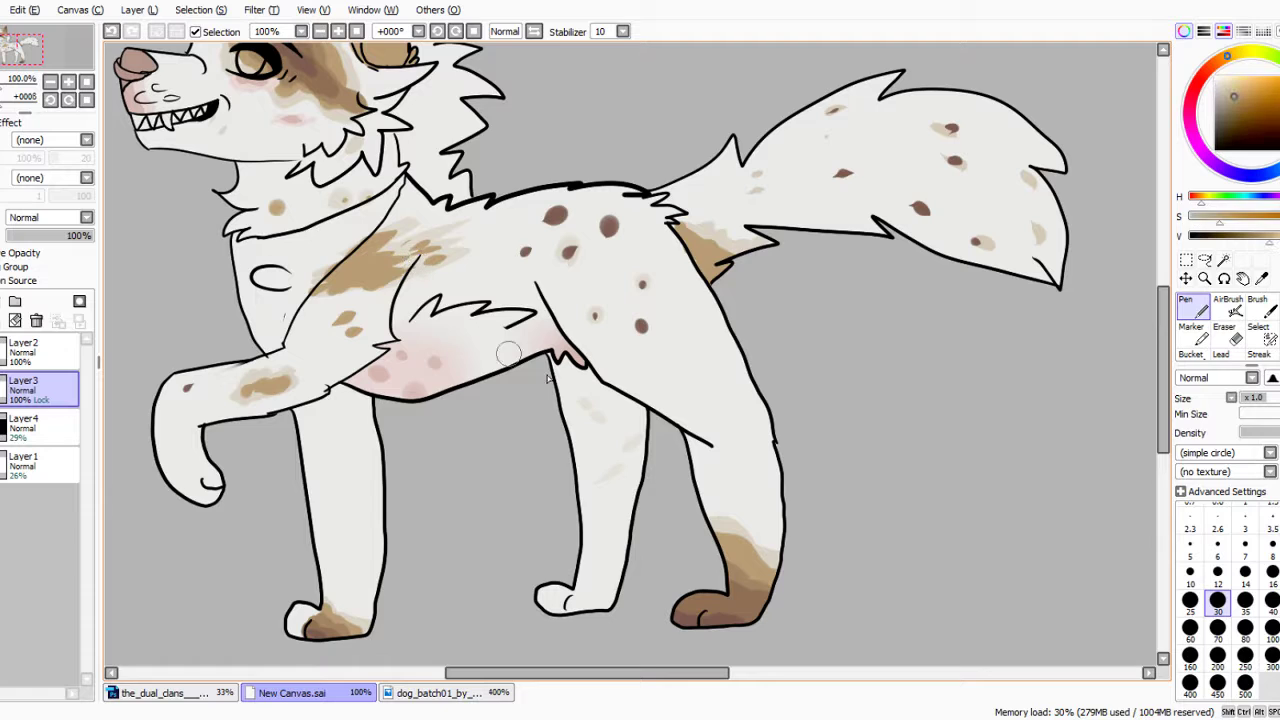
left_click(557, 218, "alt")
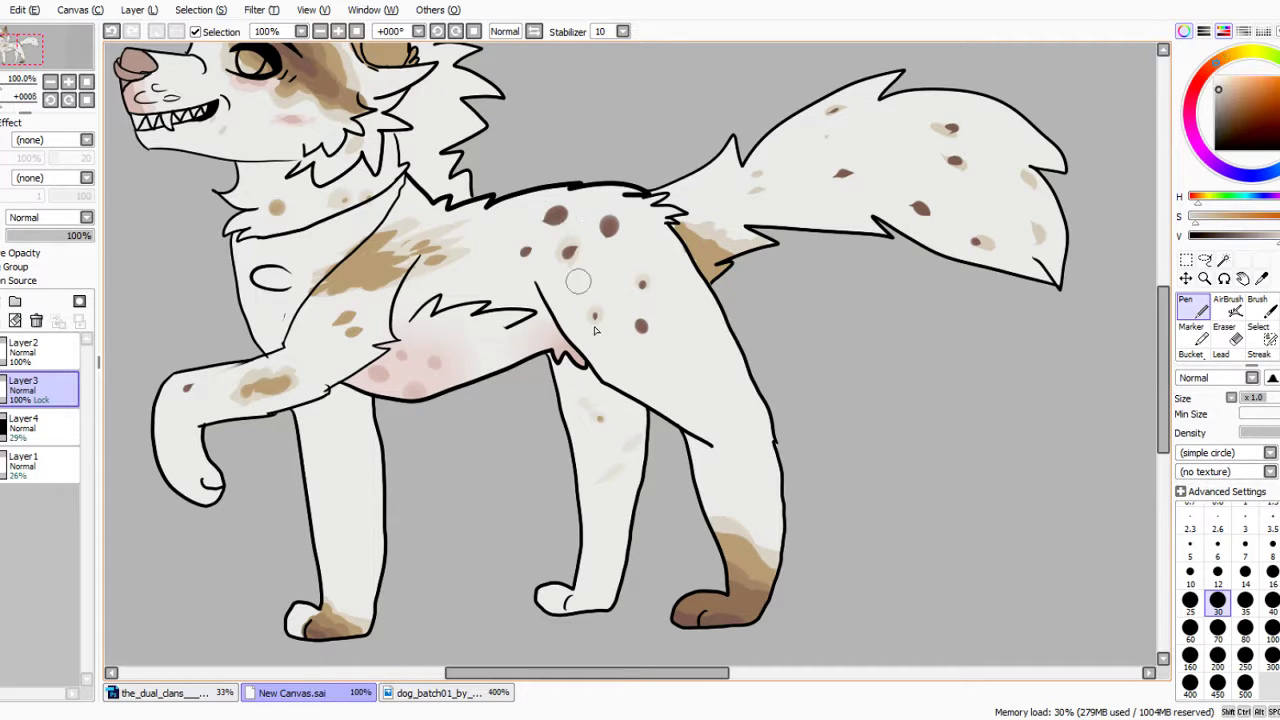
left_click(572, 255, "alt")
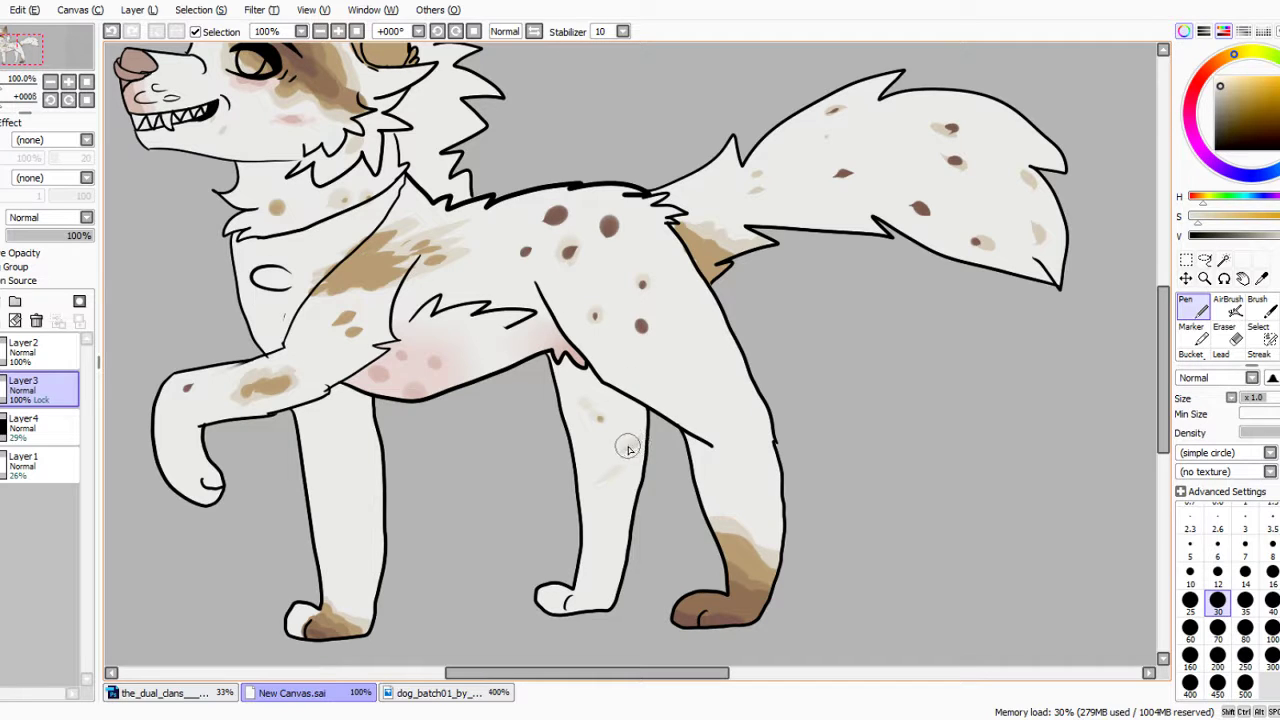
left_click(641, 326, "alt")
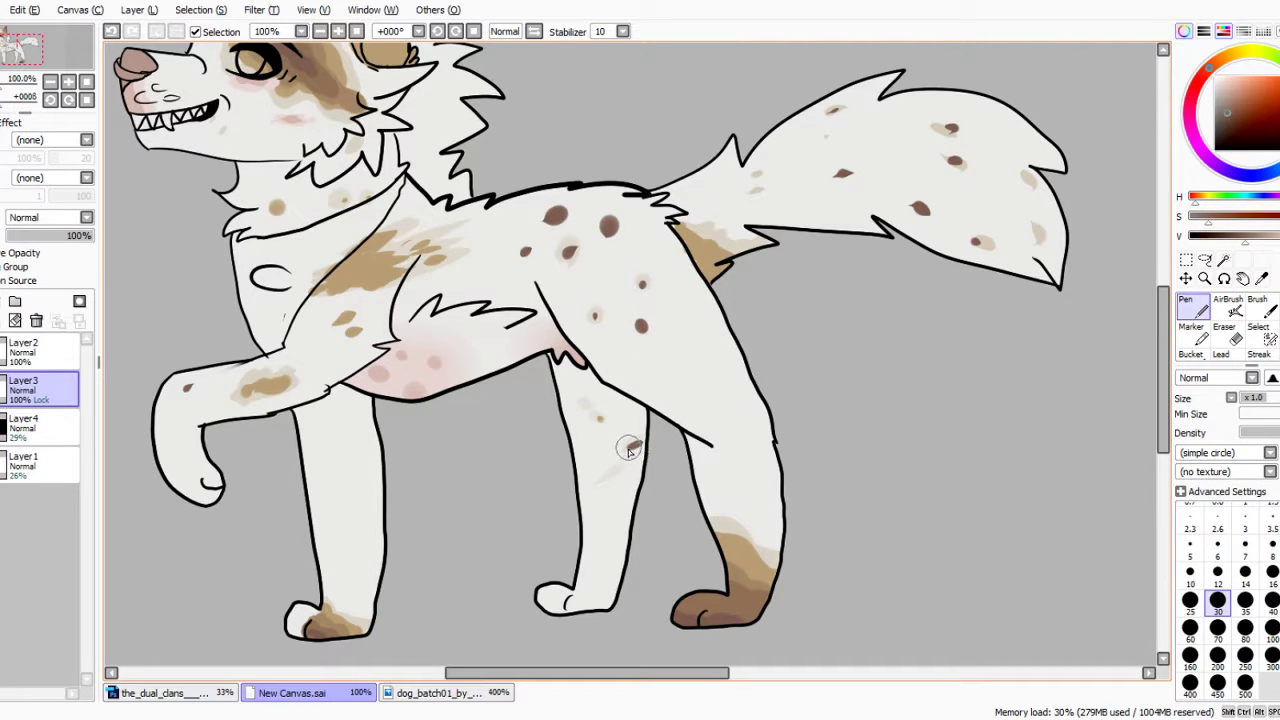
Try dark brown on the forehead tuft above the muzzle, undo it and compare with the reference dog.
scroll(415, 218, "down", 4)
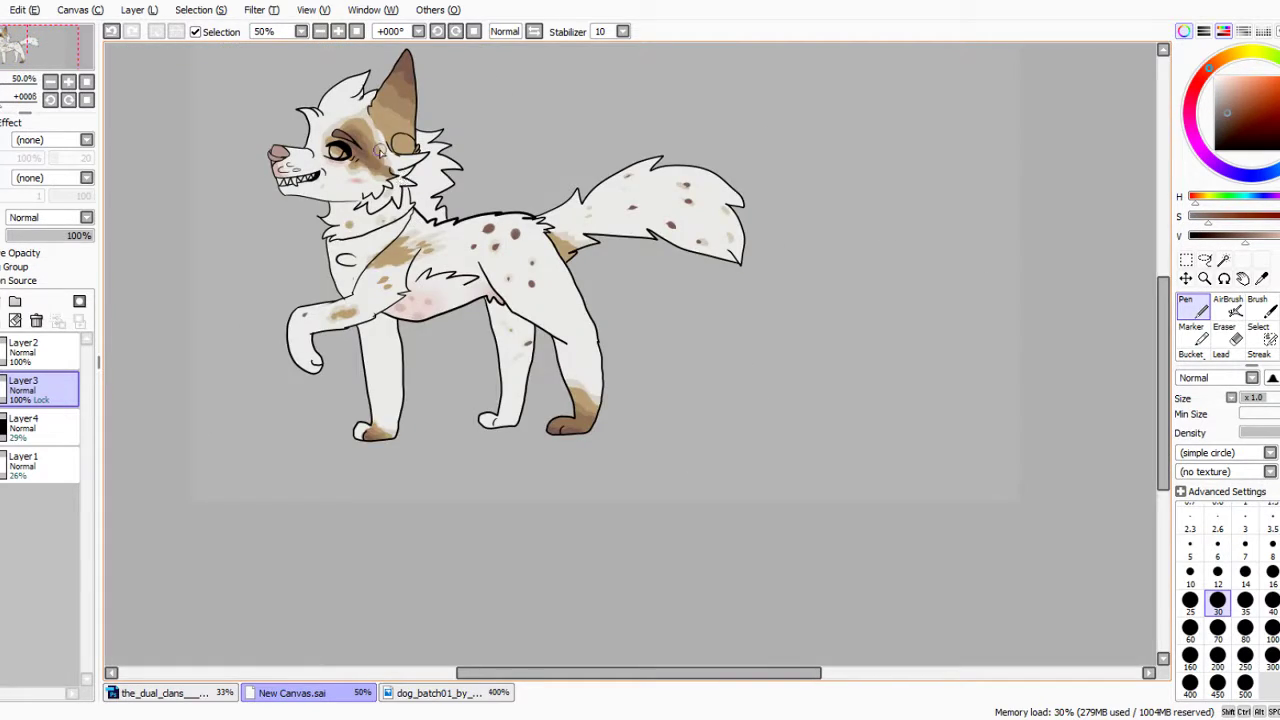
scroll(344, 84, "up", 3)
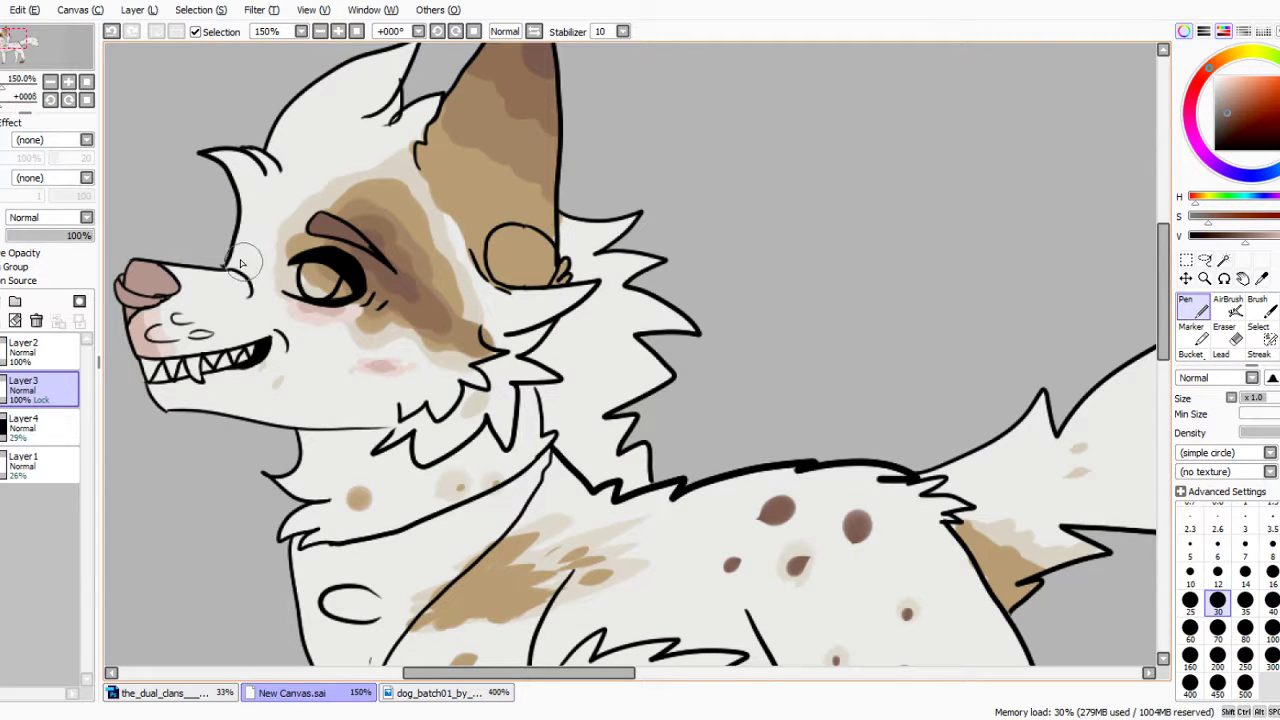
left_click_drag(203, 150, 228, 167)
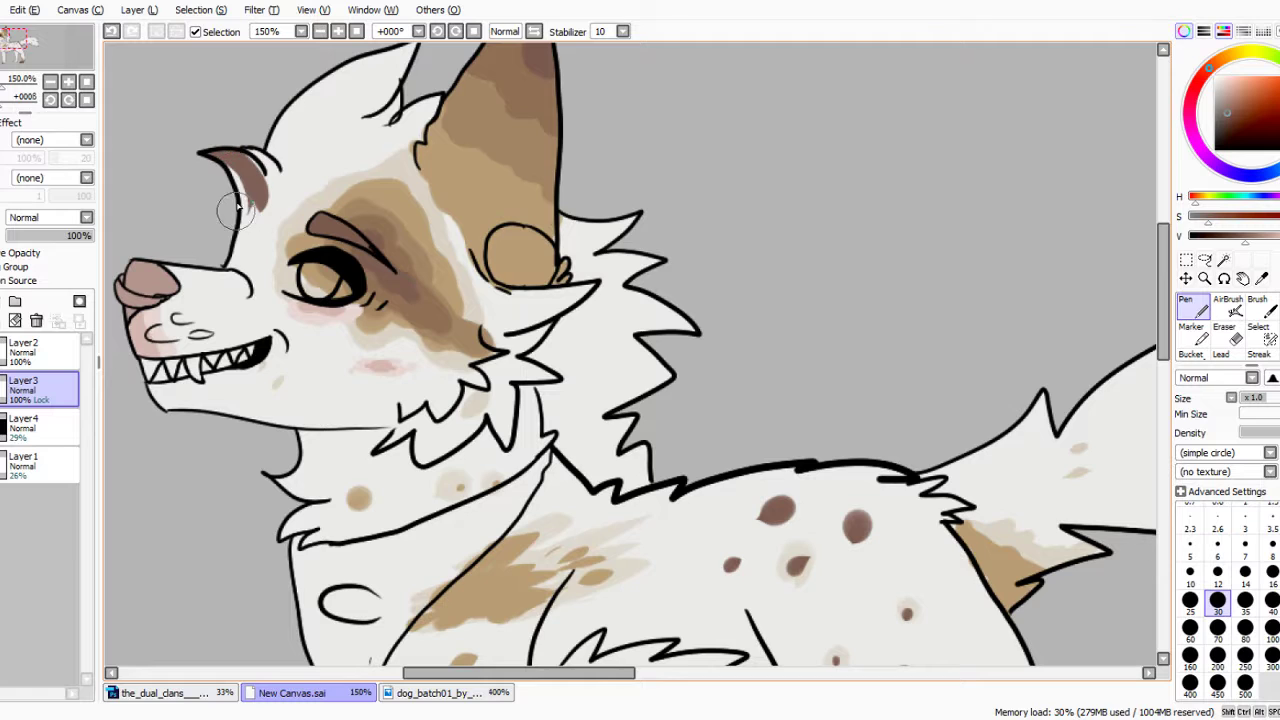
left_click(112, 32)
left_click(398, 692)
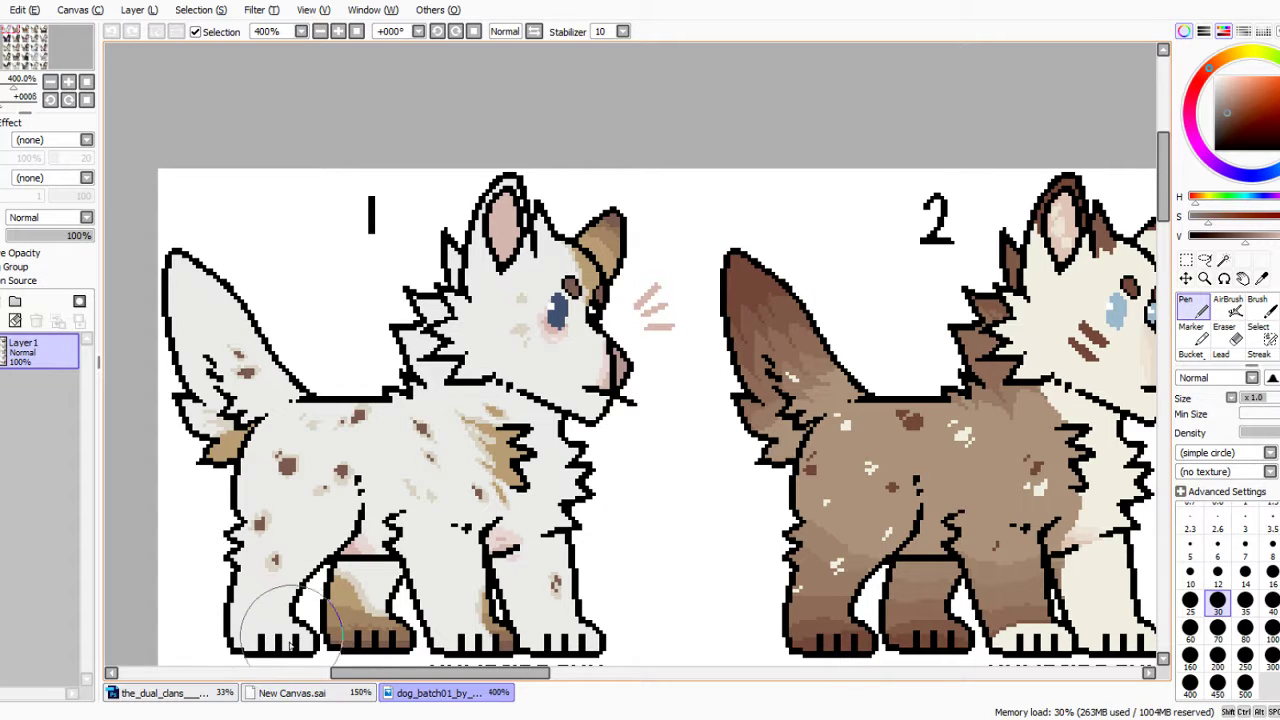
left_click(291, 693)
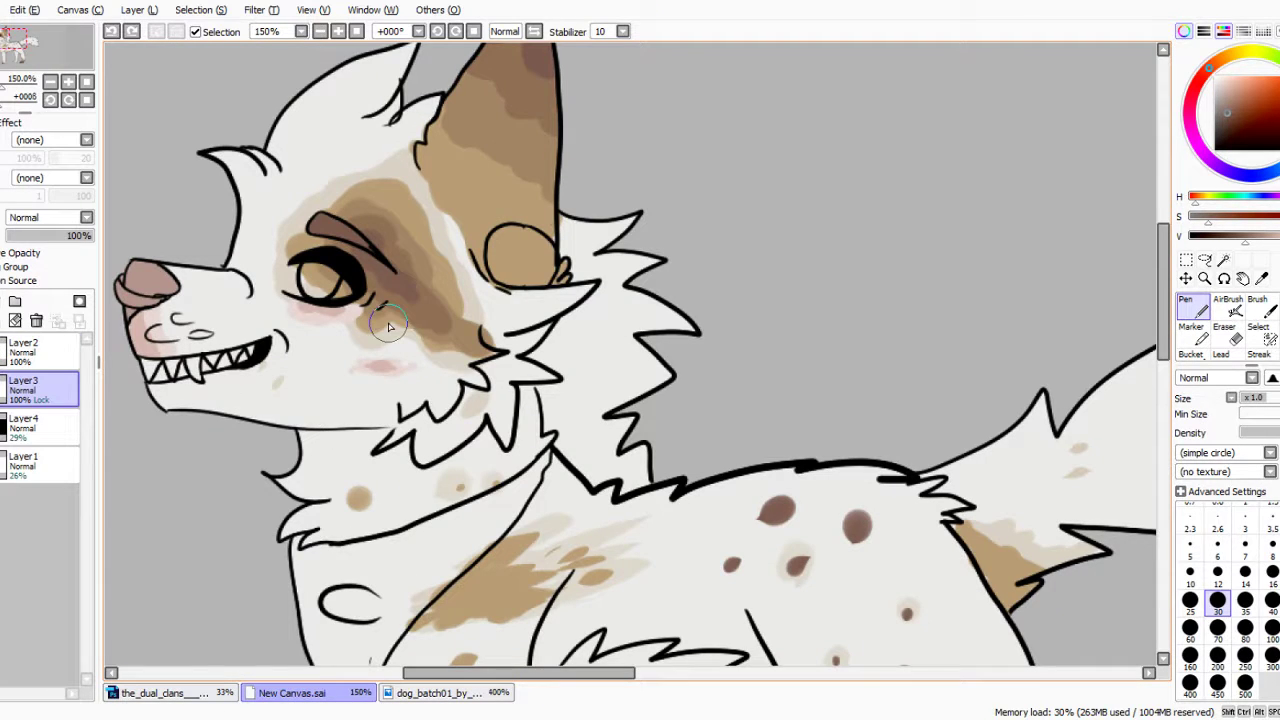
Paint all of the dog's teeth pale cream with the Pen at size 12.
scroll(389, 326, "down", 4)
scroll(543, 272, "up", 3)
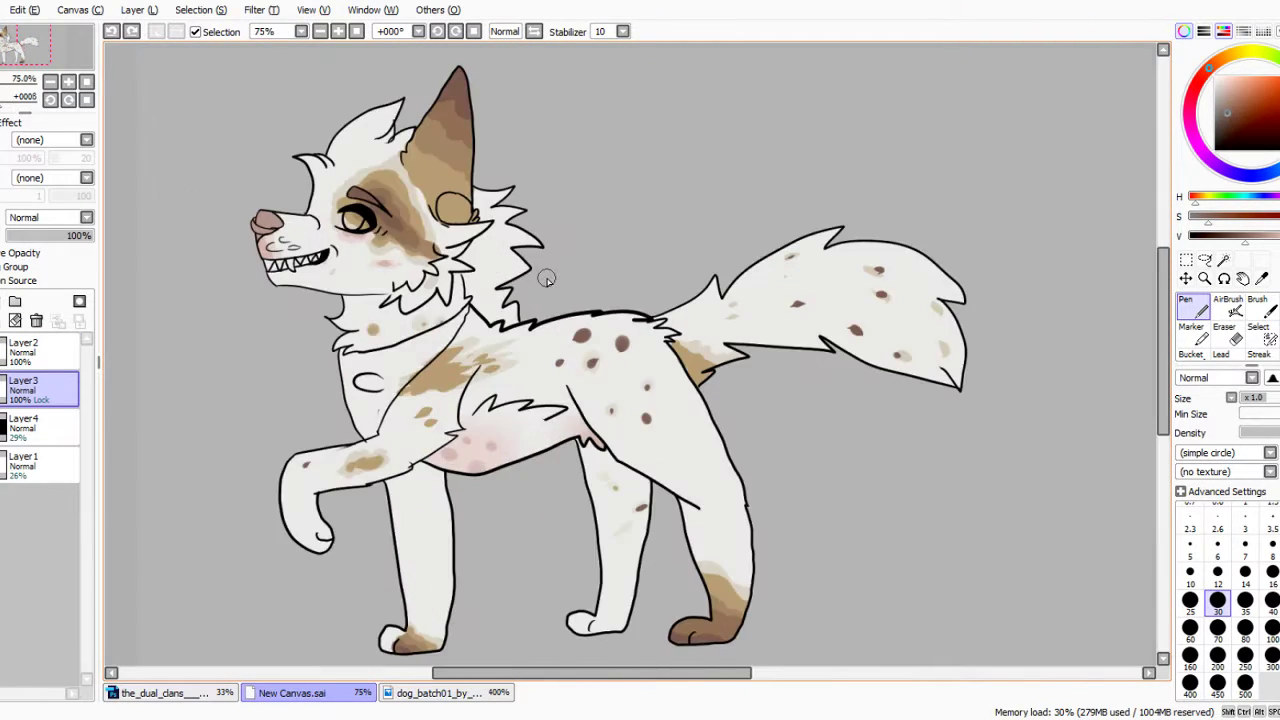
scroll(508, 303, "down", 2)
scroll(266, 229, "up", 7)
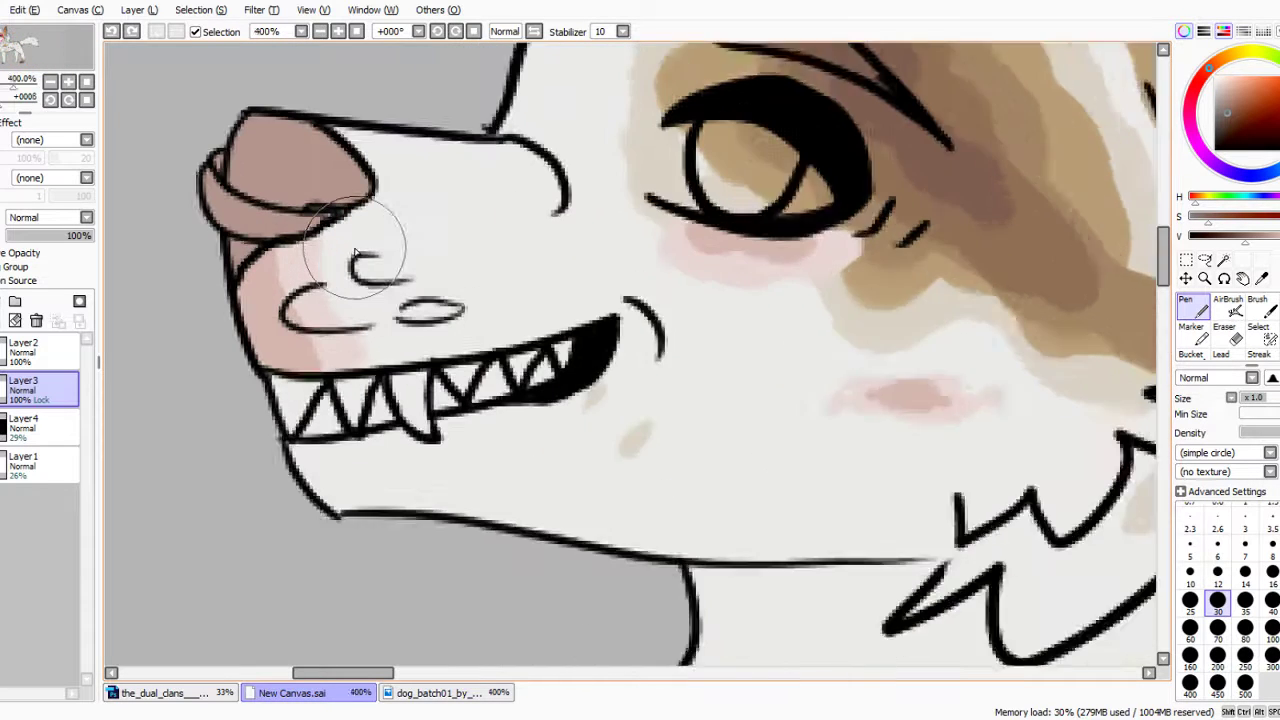
left_click(1214, 76)
left_click(1217, 572)
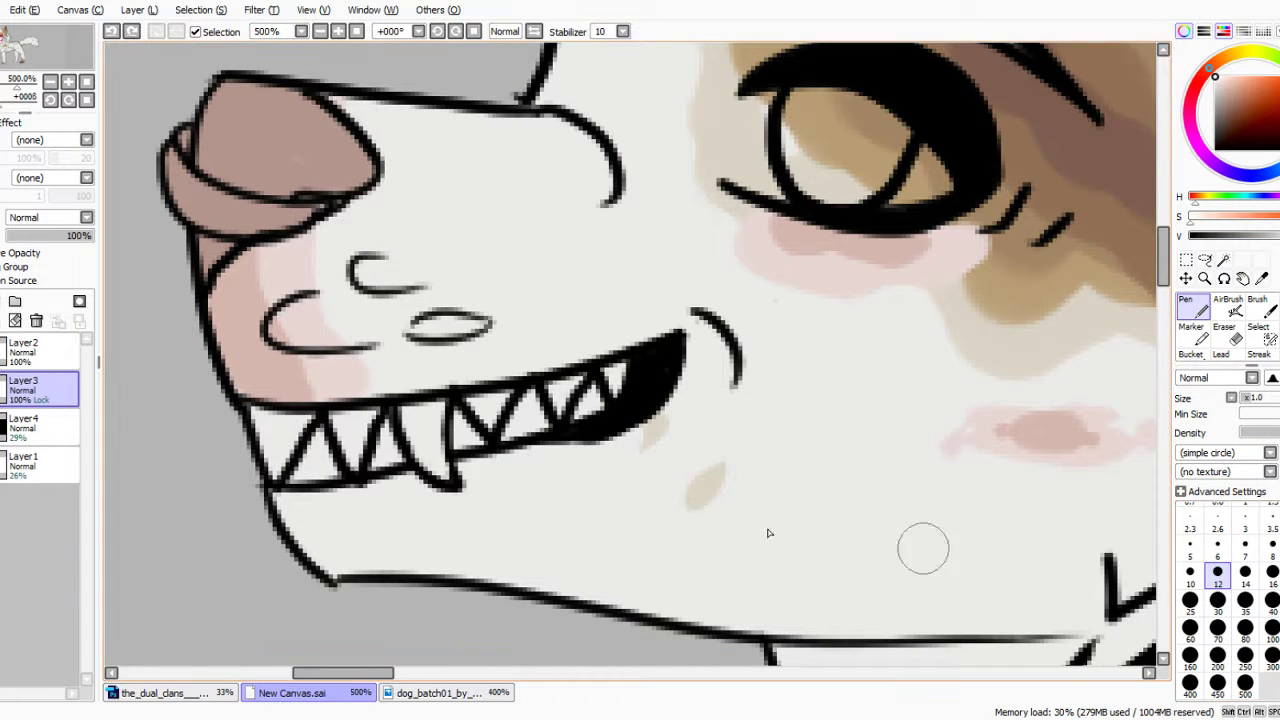
mouse_move(258, 425)
left_mouse_down()
mouse_move(437, 431)
mouse_move(411, 420)
mouse_move(266, 437)
mouse_move(209, 423)
left_mouse_up()
left_click(1229, 57)
left_click(1227, 77)
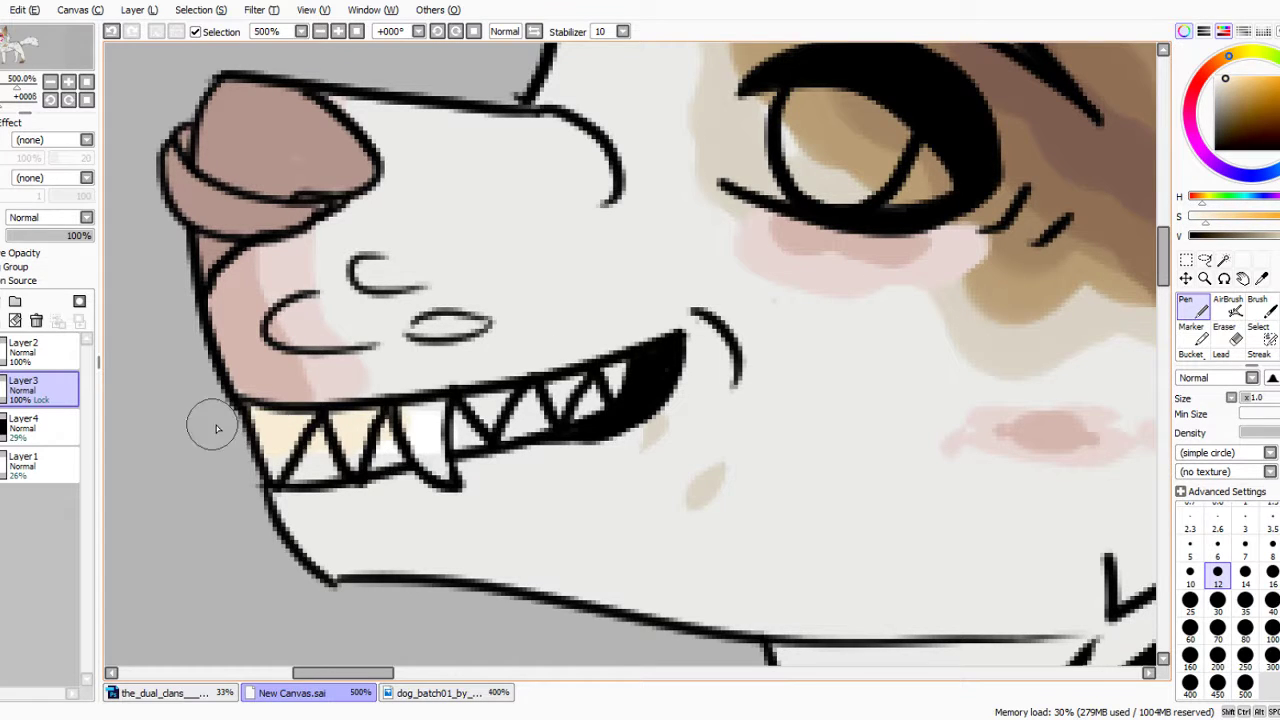
mouse_move(410, 428)
left_mouse_down()
mouse_move(611, 388)
mouse_move(328, 428)
mouse_move(241, 463)
mouse_move(594, 403)
left_mouse_up()
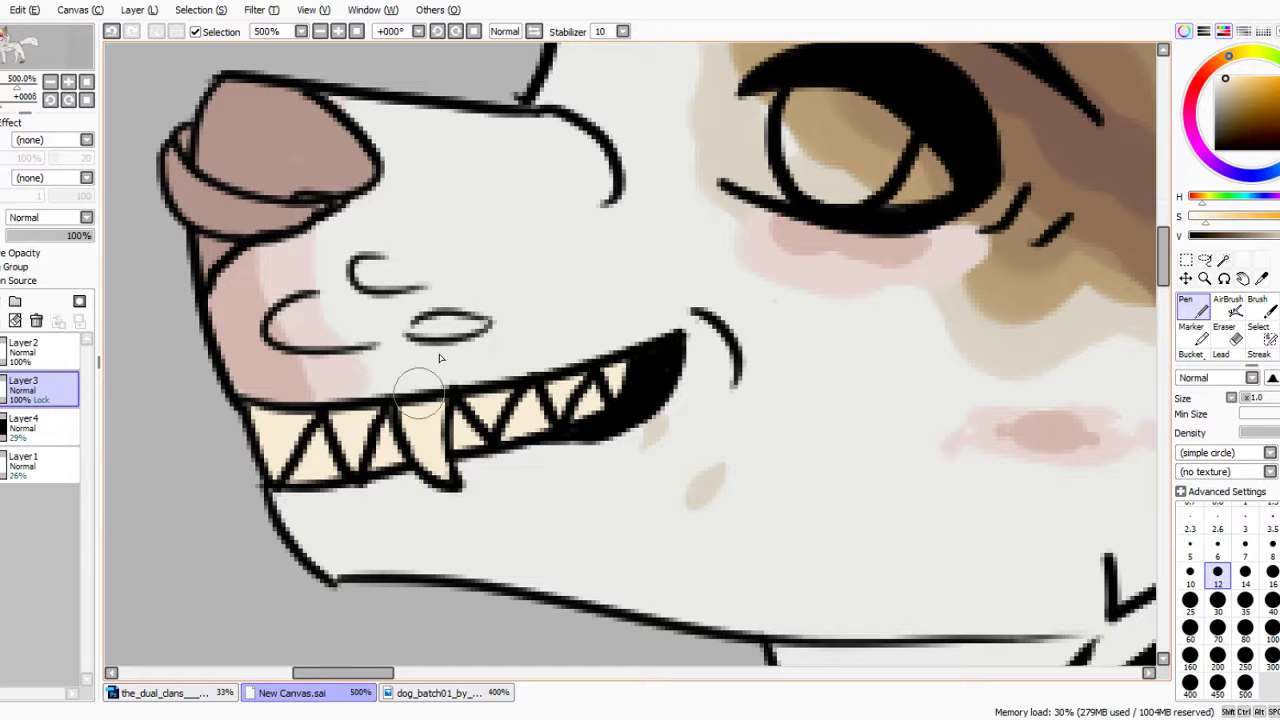
Paint the curved band beneath the dog's nose dark grey.
scroll(515, 230, "down", 4)
scroll(446, 208, "up", 4)
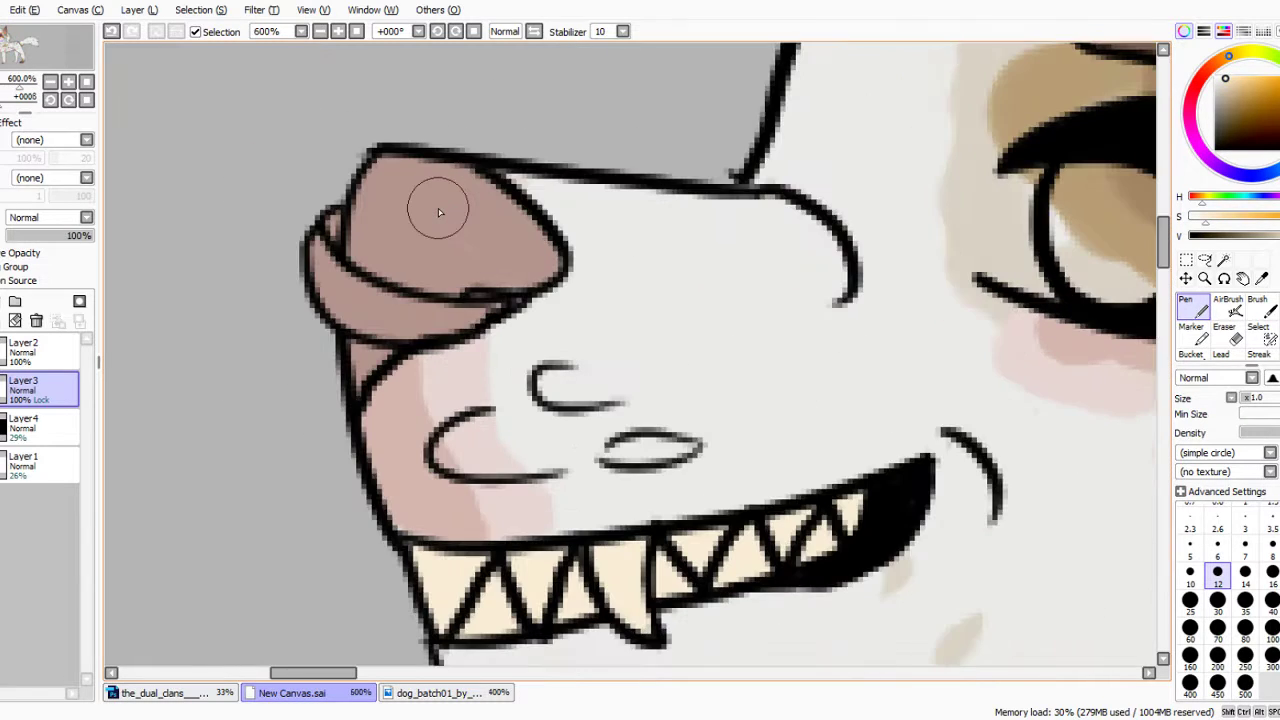
left_click(1191, 98)
left_click(1214, 124)
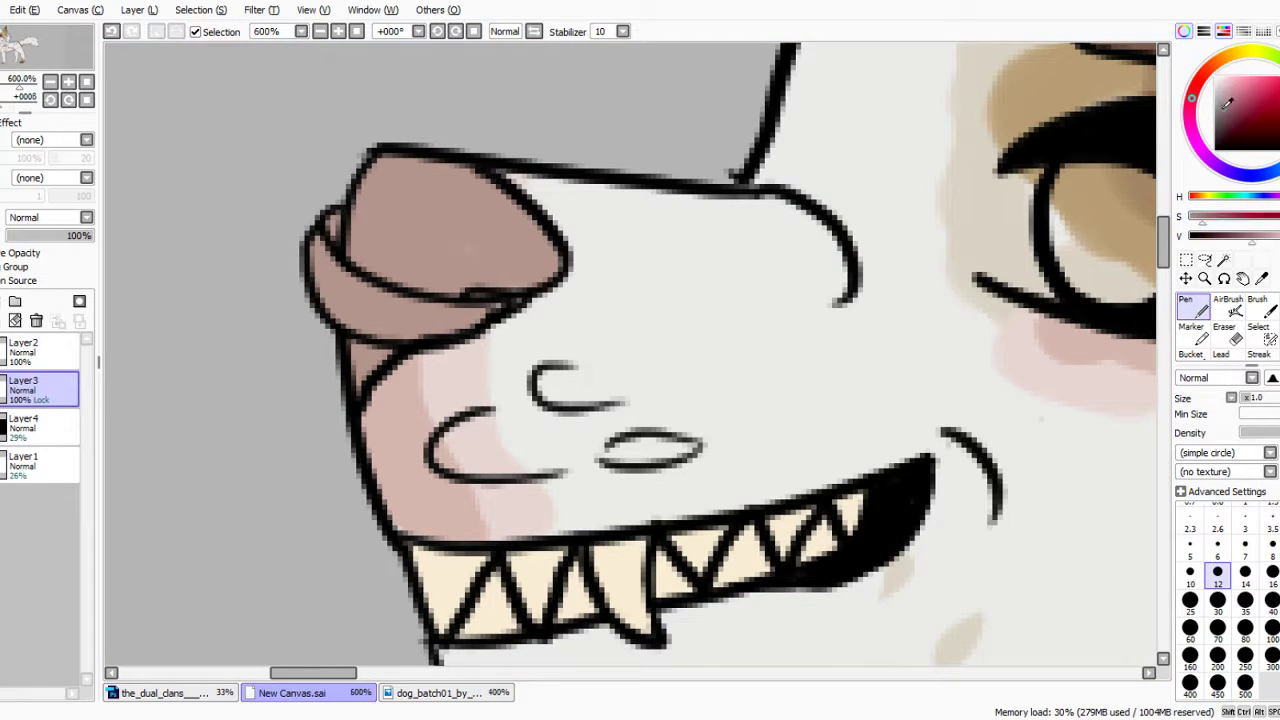
mouse_move(318, 218)
left_mouse_down()
mouse_move(331, 293)
mouse_move(382, 323)
mouse_move(480, 324)
mouse_move(320, 263)
left_mouse_up()
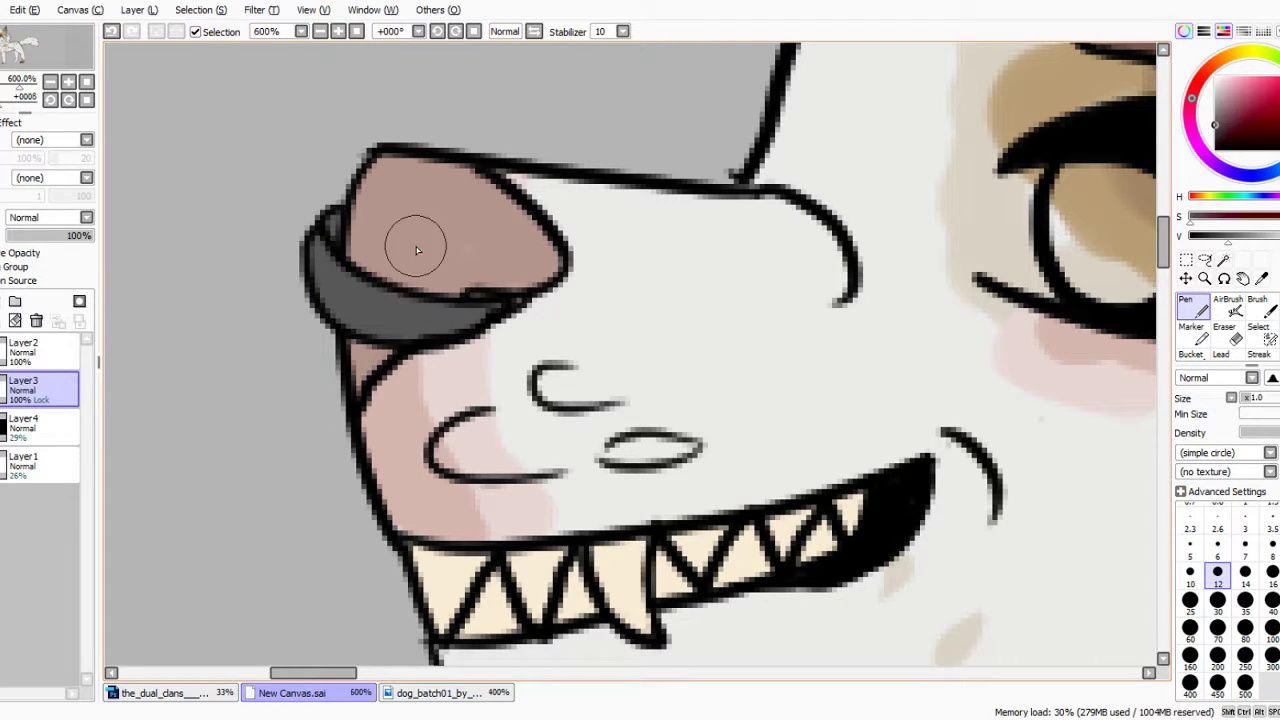
Dot light green patches along the dark grey band beneath the nose, including its small curled end.
scroll(350, 253, "up", 2)
left_click(1279, 62)
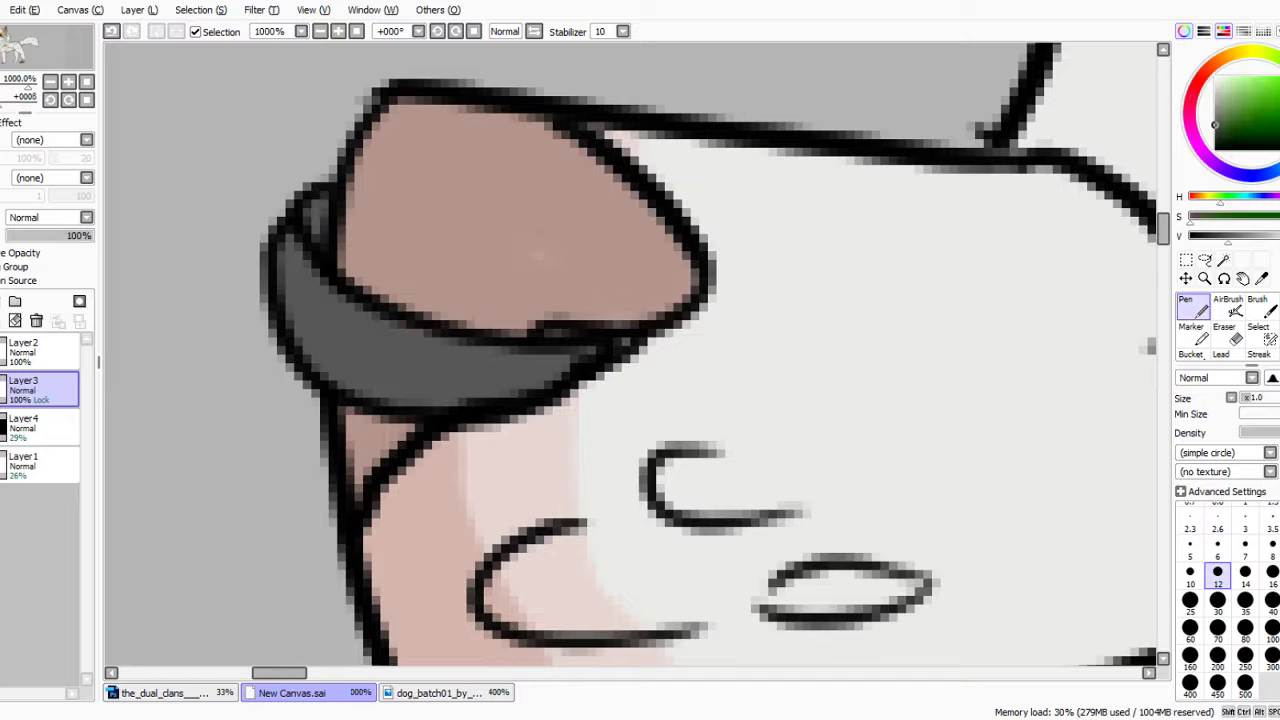
left_click(1243, 77)
mouse_move(298, 300)
left_mouse_down()
mouse_move(274, 347)
mouse_move(320, 295)
left_mouse_up()
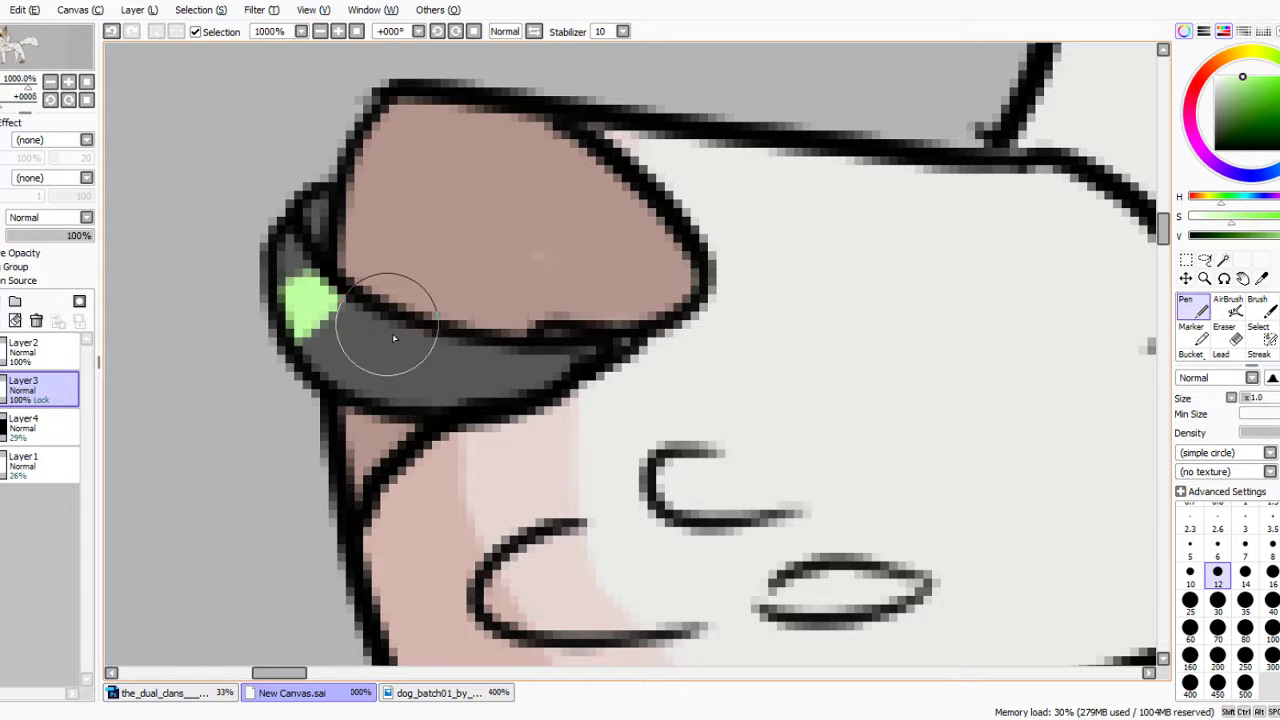
left_click_drag(366, 353, 402, 366)
left_click_drag(456, 374, 534, 378)
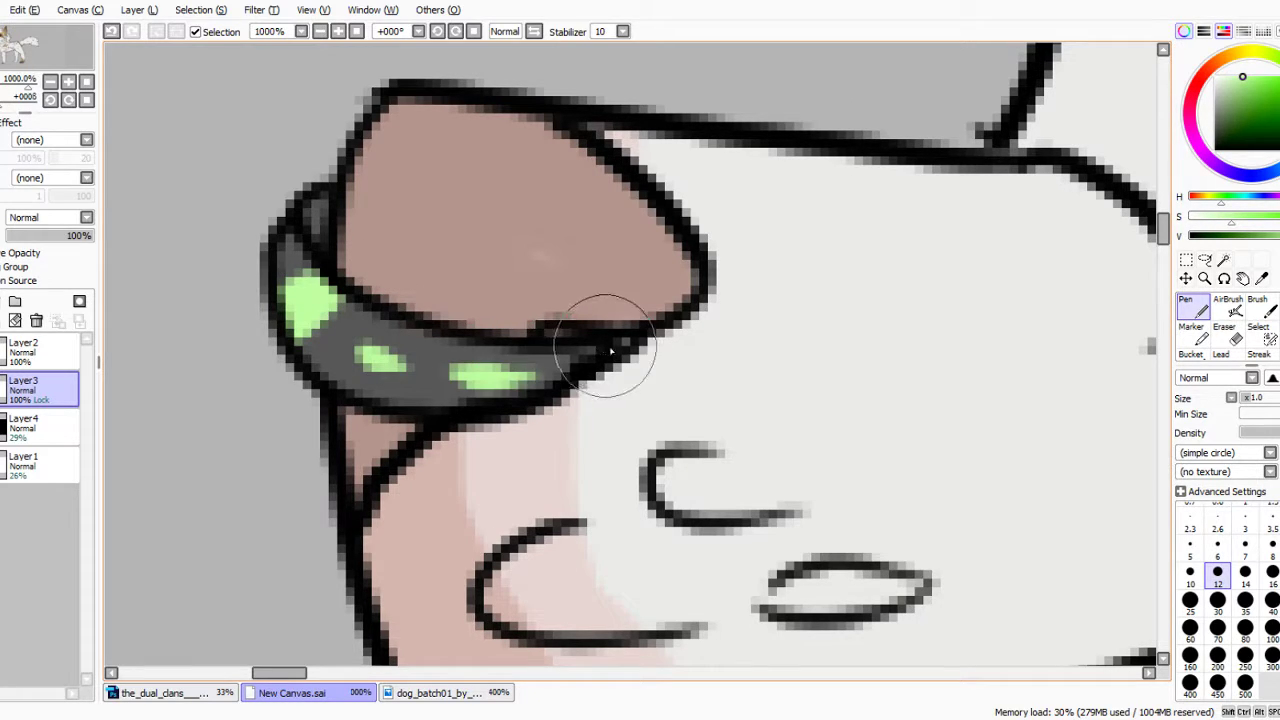
left_click_drag(596, 349, 580, 357)
left_click_drag(290, 250, 290, 237)
left_click_drag(315, 203, 308, 215)
scroll(298, 300, "down", 1)
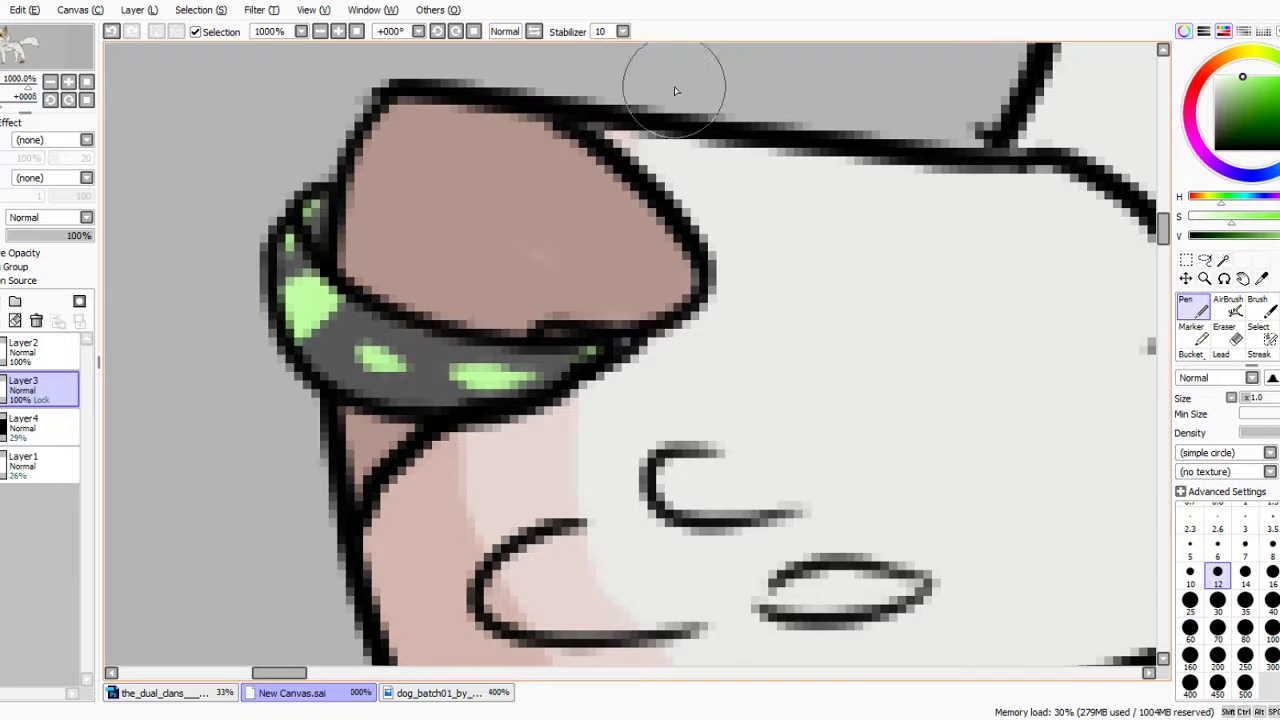
On Layer2, select the round shape at the ear's base and the neck bandana with the Magic Wand.
scroll(528, 234, "down", 10)
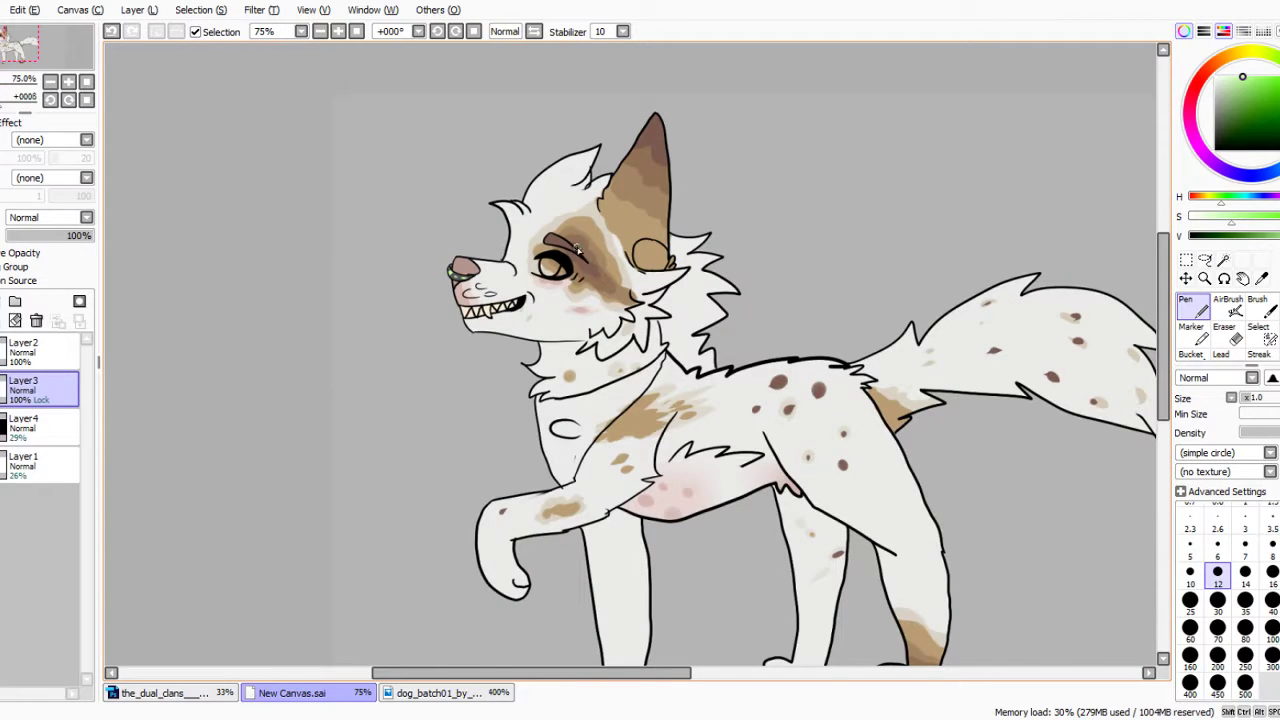
scroll(579, 249, "up", 3)
left_click(40, 352)
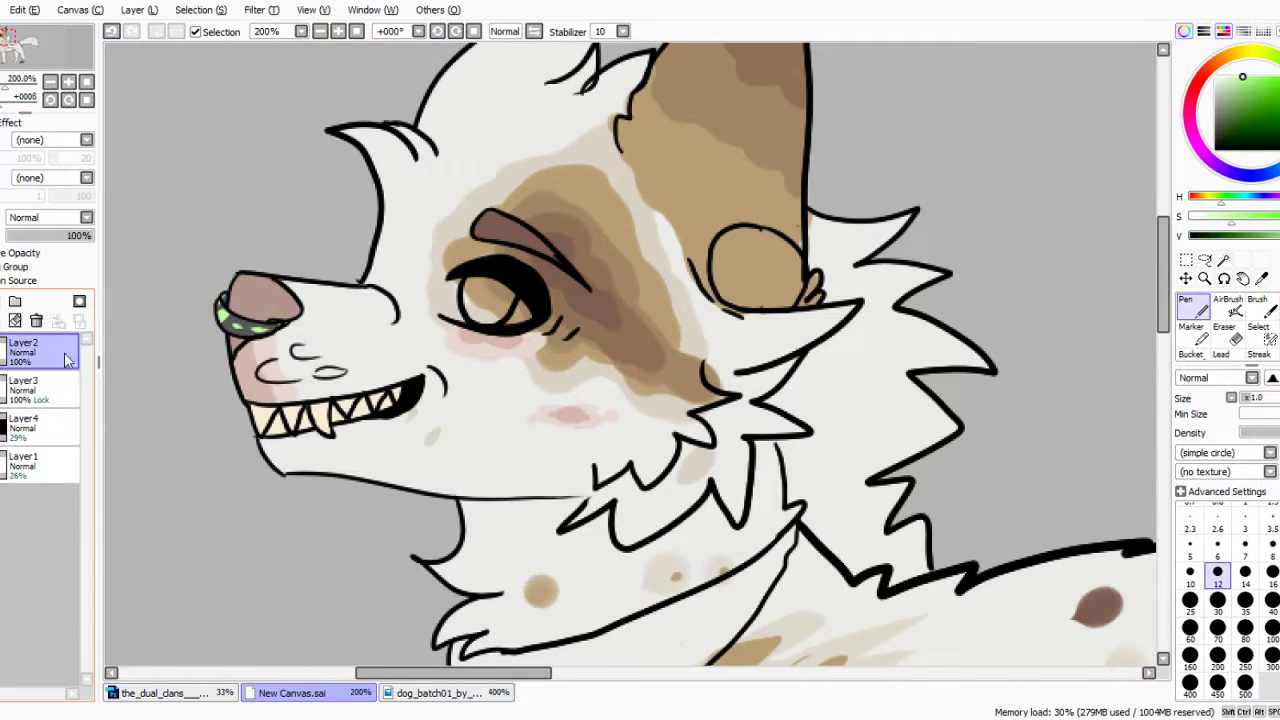
left_click(1221, 261)
left_click(732, 259)
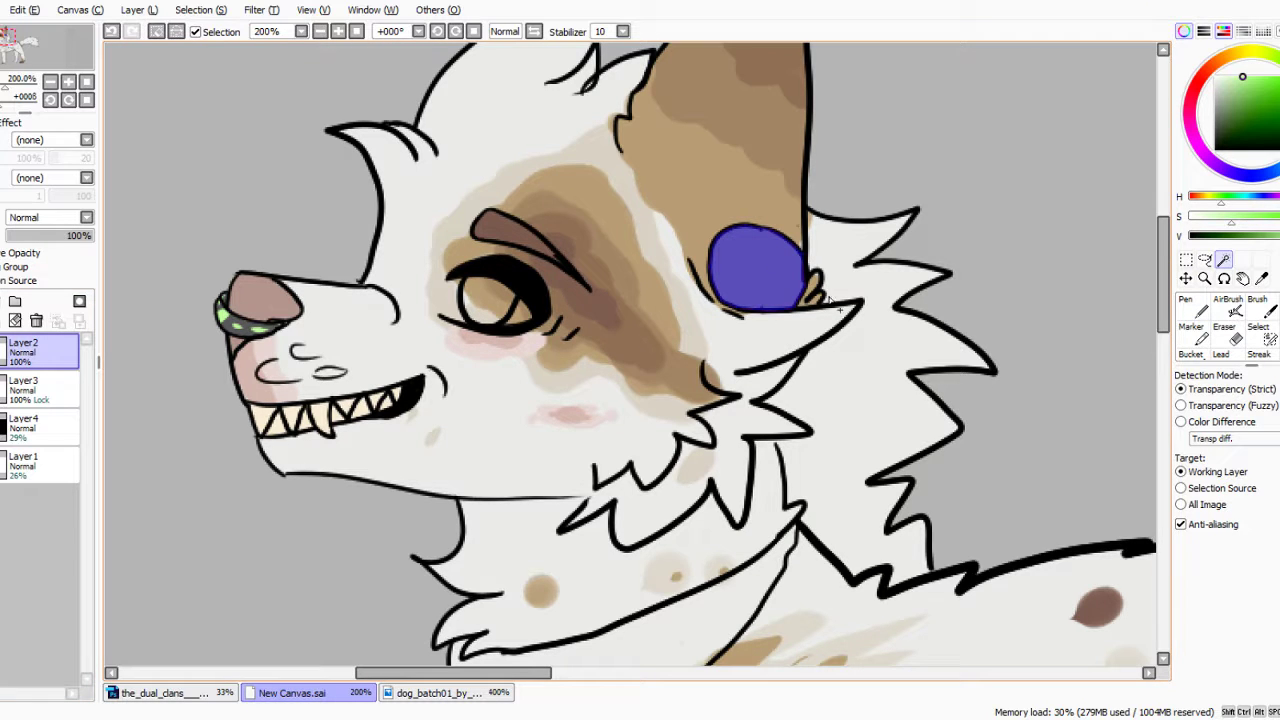
scroll(790, 272, "down", 3)
left_click(720, 425)
Examine the bandana selection along its edges and corners for gaps or spill.
scroll(720, 425, "up", 4)
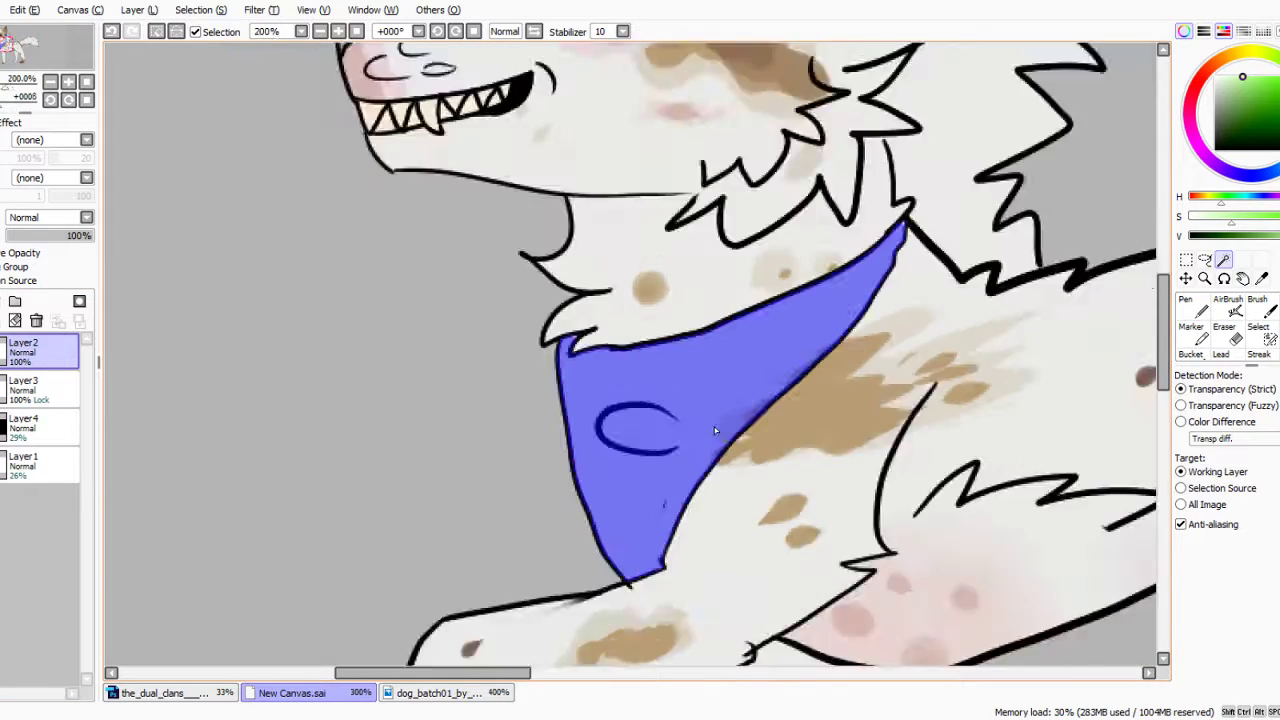
scroll(540, 290, "up", 2)
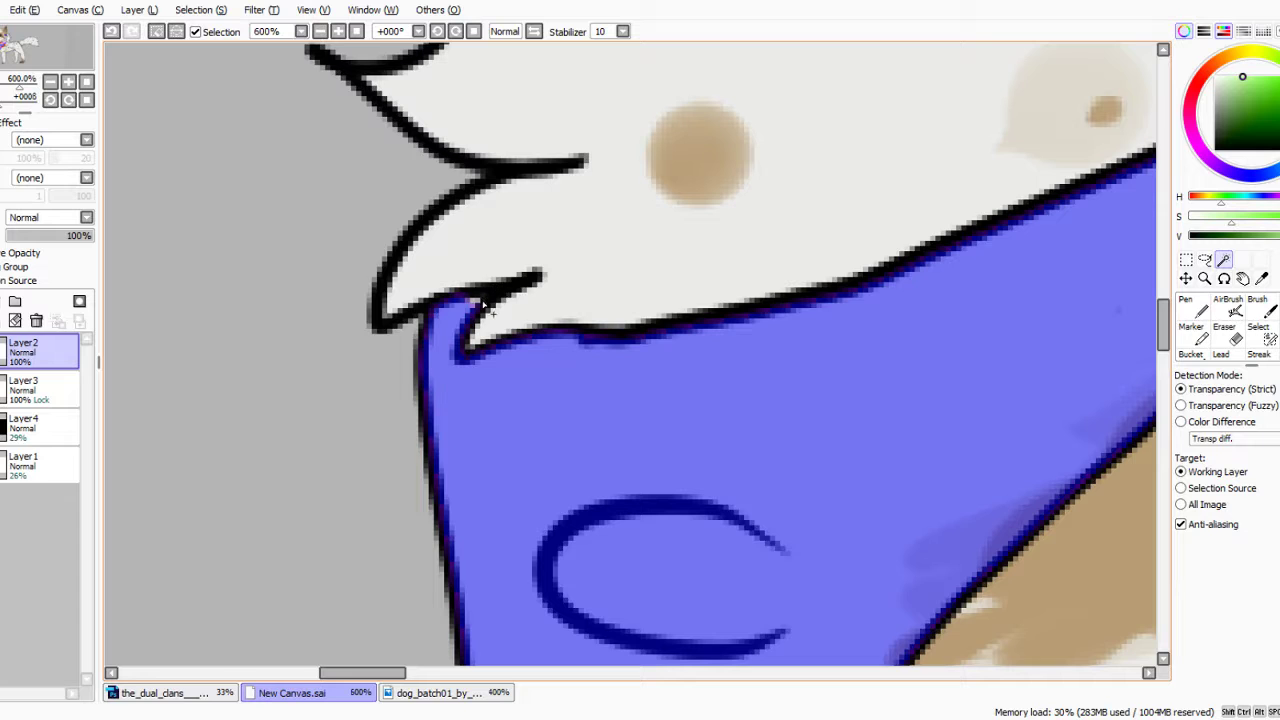
scroll(472, 304, "down", 4)
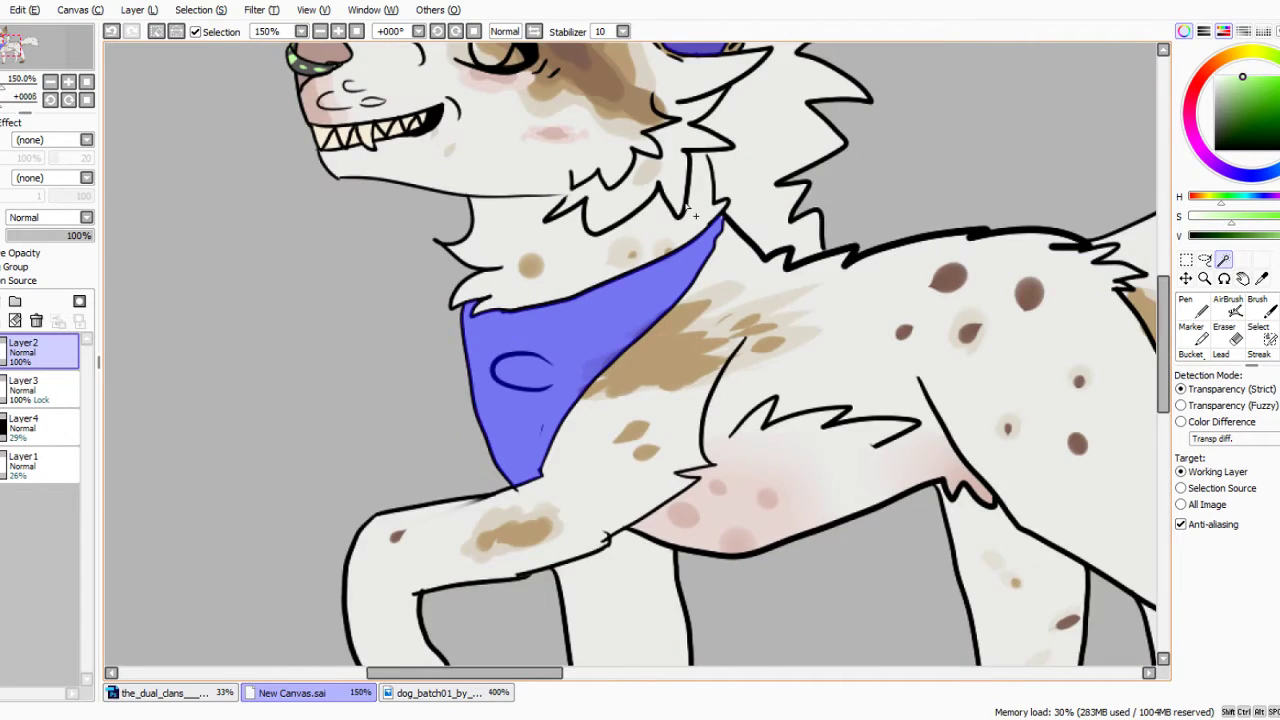
scroll(695, 215, "up", 4)
scroll(784, 240, "up", 2)
scroll(560, 362, "down", 4)
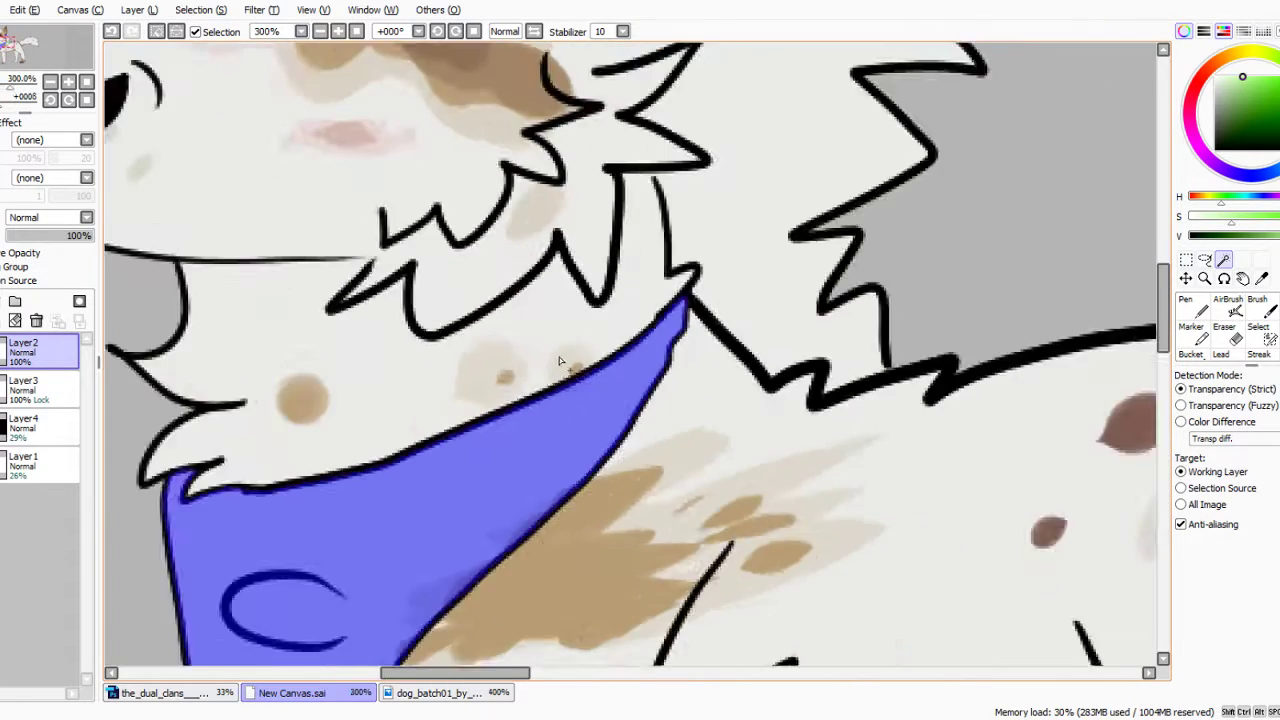
scroll(560, 362, "down", 2)
scroll(591, 143, "down", 3)
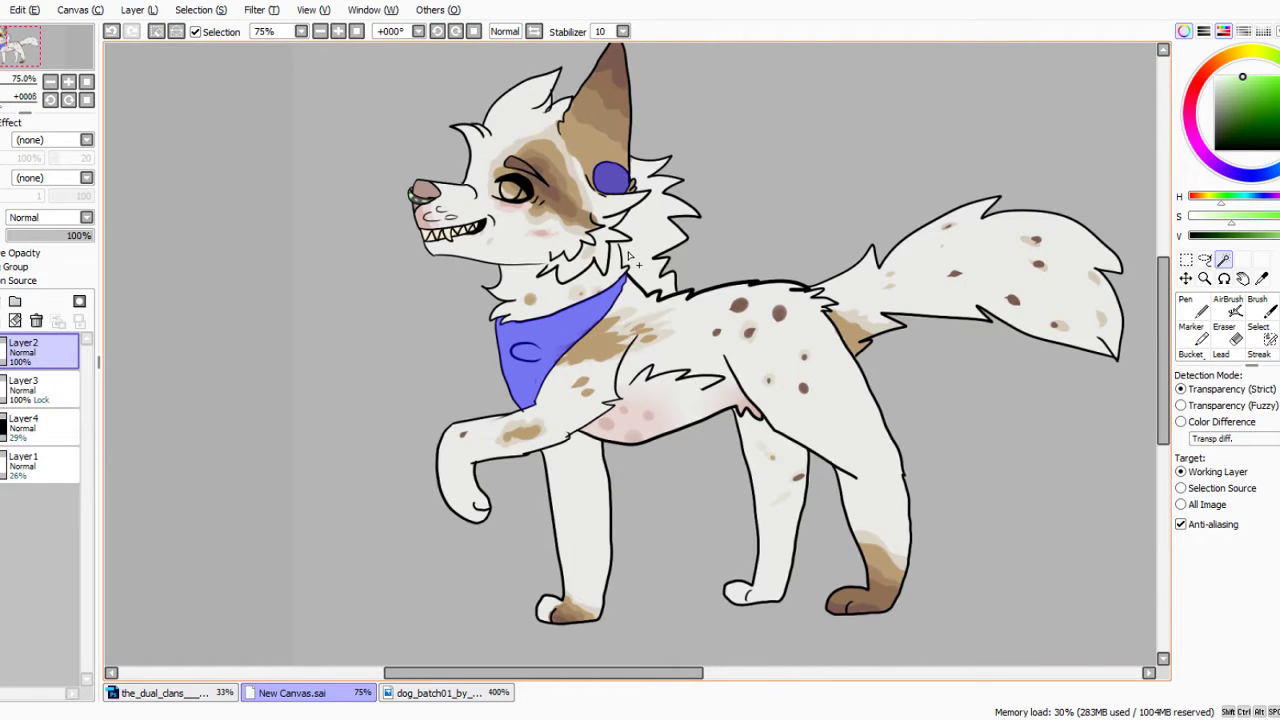
On Layer3, fill the selected round piece at the ear's base with light green using the size 12 Pen.
scroll(585, 290, "up", 4)
left_click(40, 388)
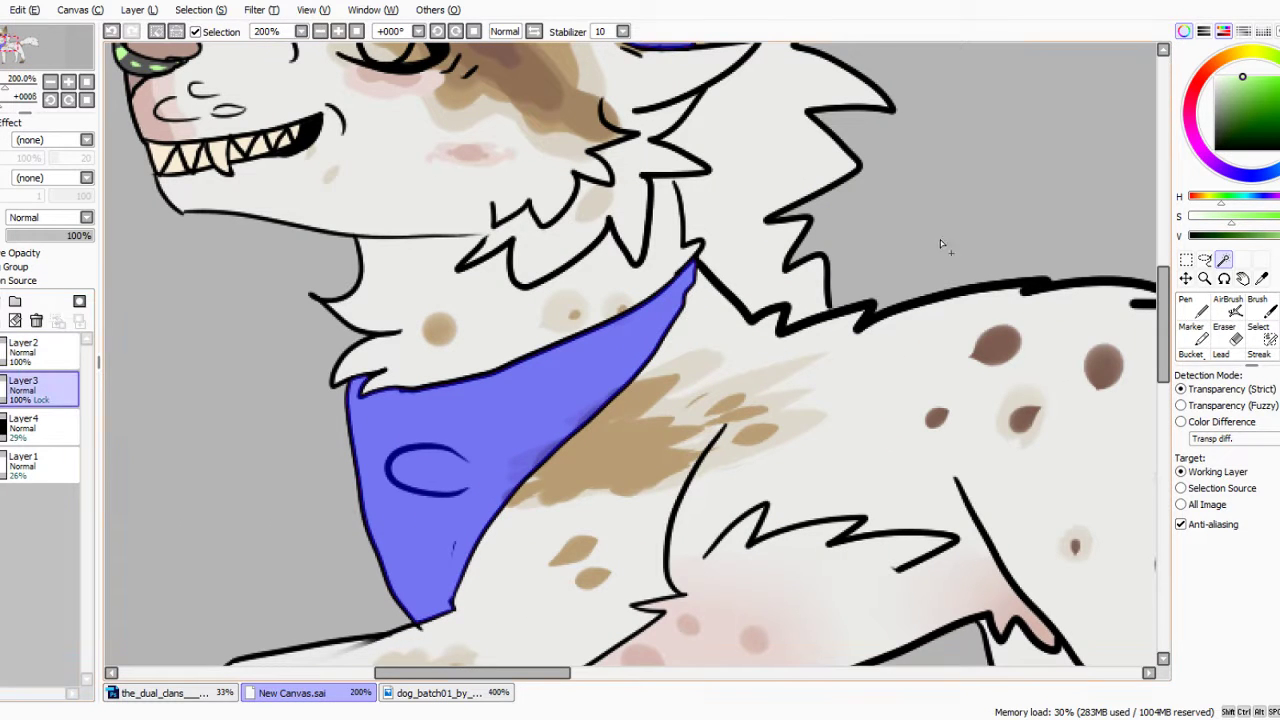
left_click(1187, 303)
scroll(729, 175, "down", 2)
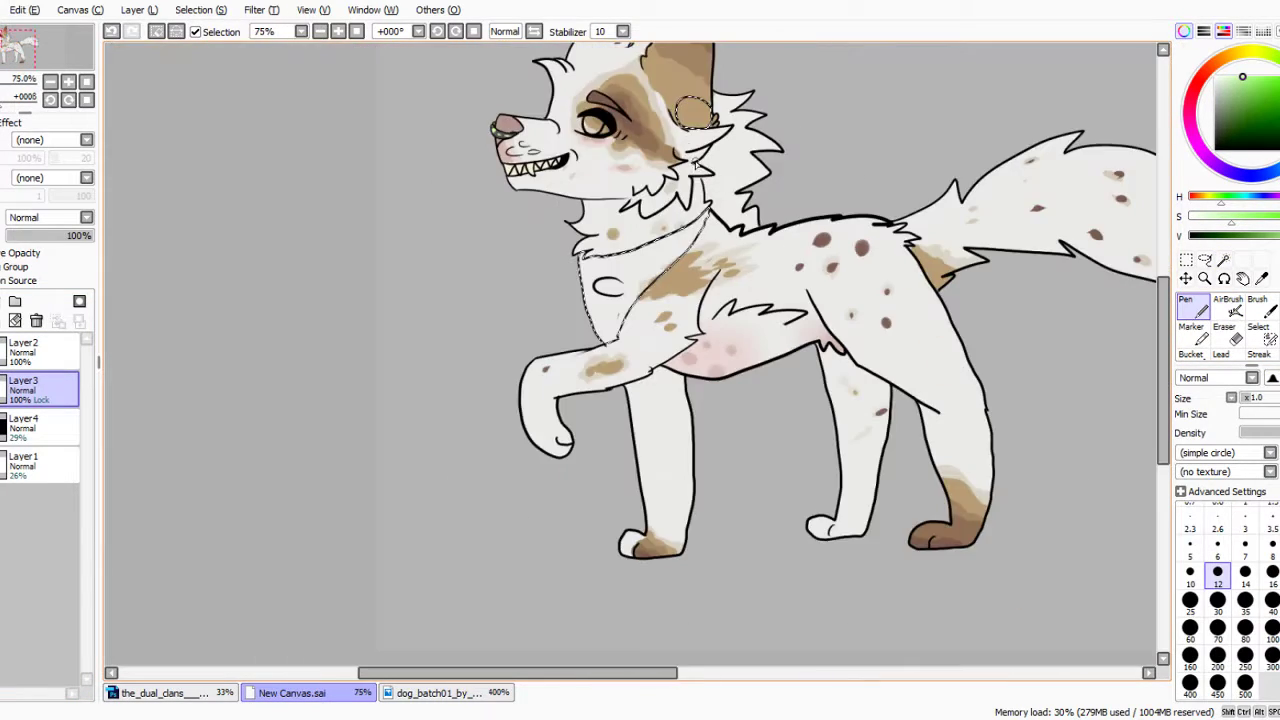
scroll(694, 143, "up", 2)
mouse_move(697, 151)
left_mouse_down()
mouse_move(653, 163)
mouse_move(650, 175)
mouse_move(700, 200)
mouse_move(640, 215)
mouse_move(655, 235)
left_mouse_up()
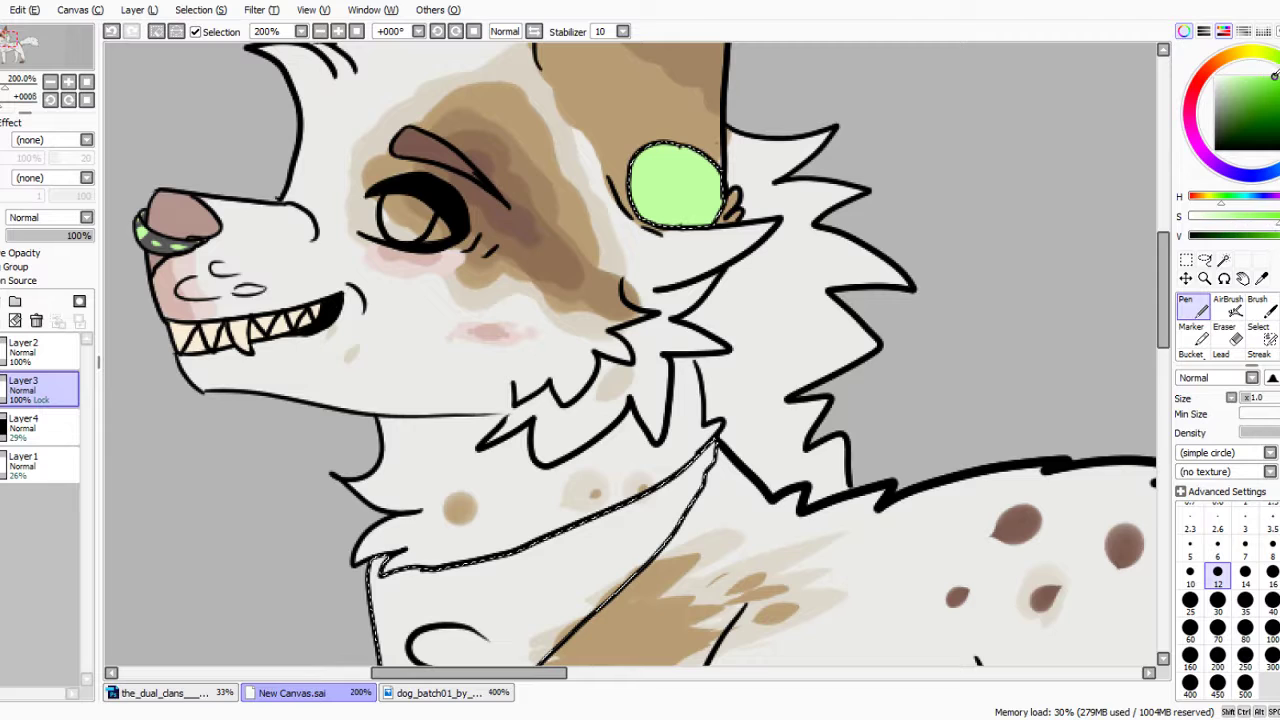
Paint crossing bands of muted medium green over the light green ear piece.
left_click_drag(1273, 75, 1235, 96)
mouse_move(720, 166)
left_mouse_down()
mouse_move(660, 186)
mouse_move(677, 176)
mouse_move(774, 191)
left_mouse_up()
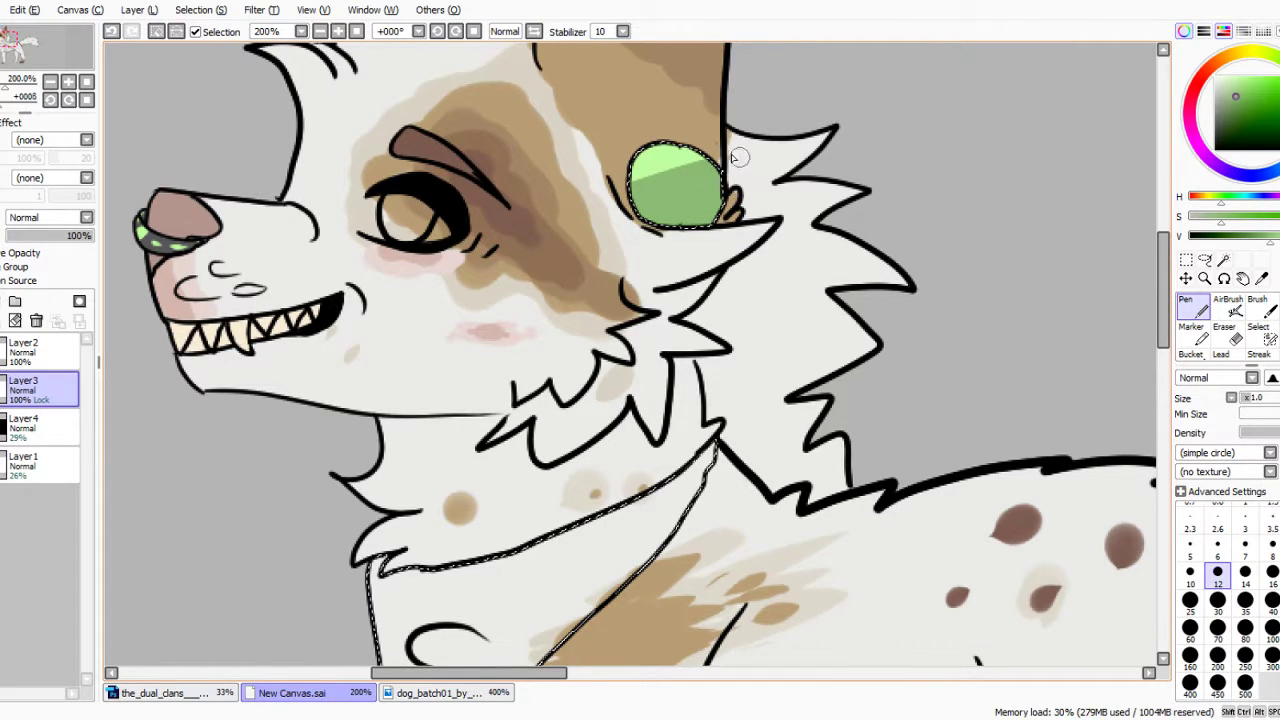
right_click(669, 157)
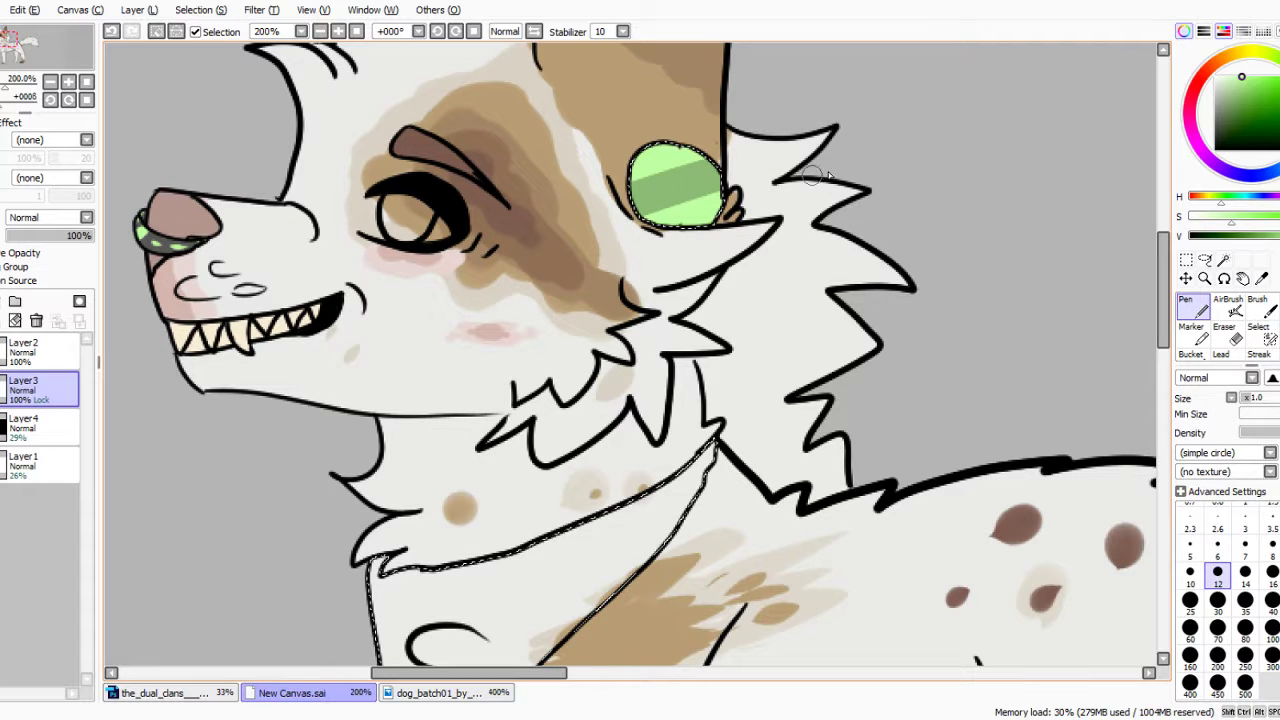
left_click(701, 187, "alt")
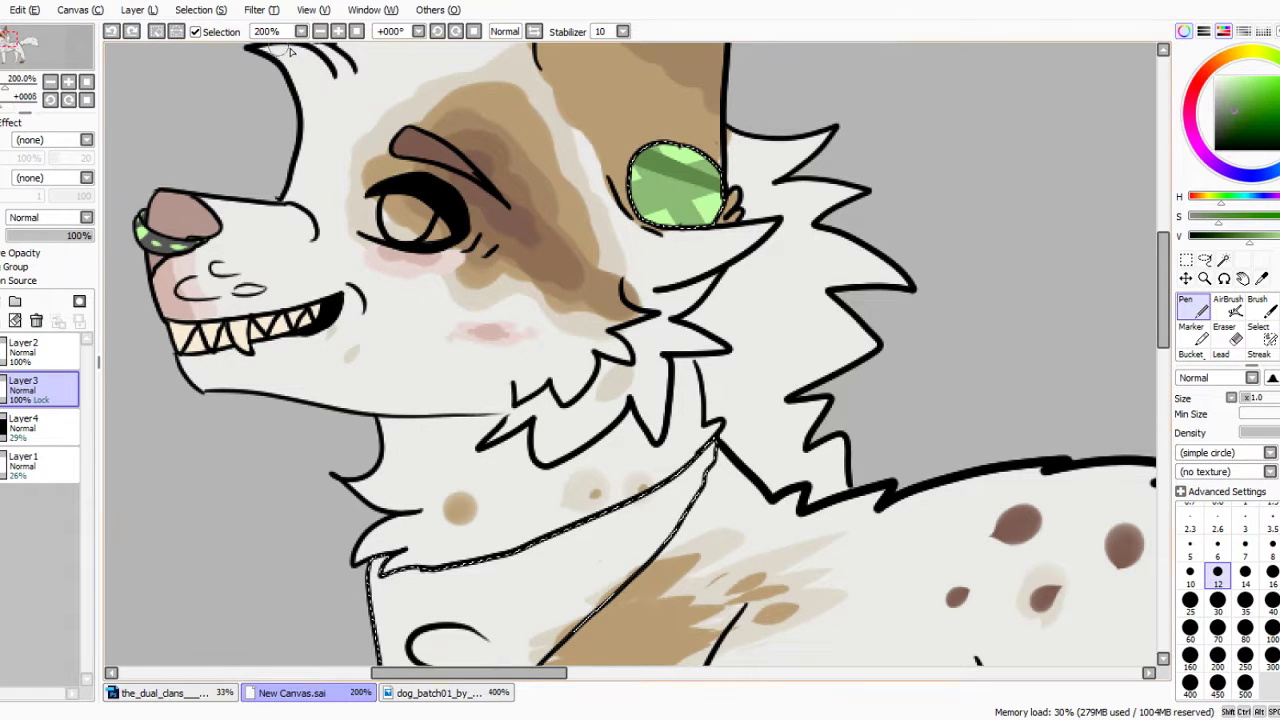
Add parallel darker green diagonal stripes to the ear piece and undo the trial stripes crossing them.
left_click(111, 31)
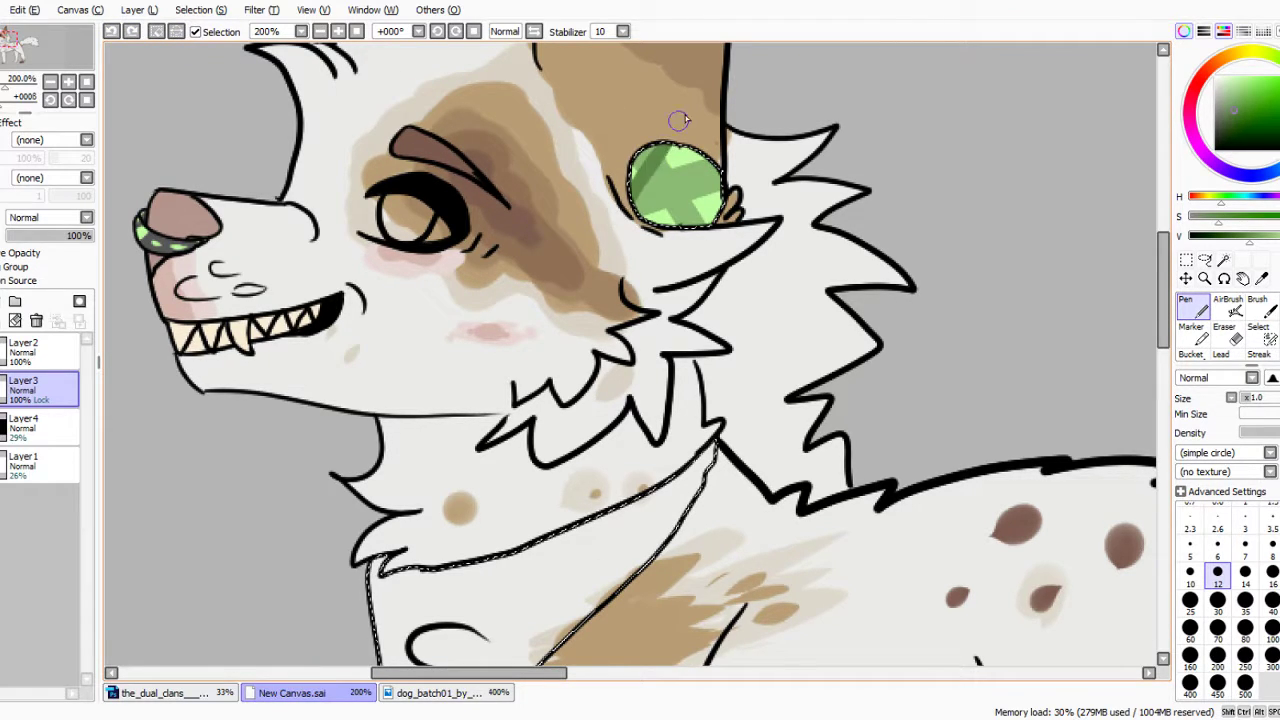
key("ctrl+y")
left_click_drag(688, 205, 689, 250)
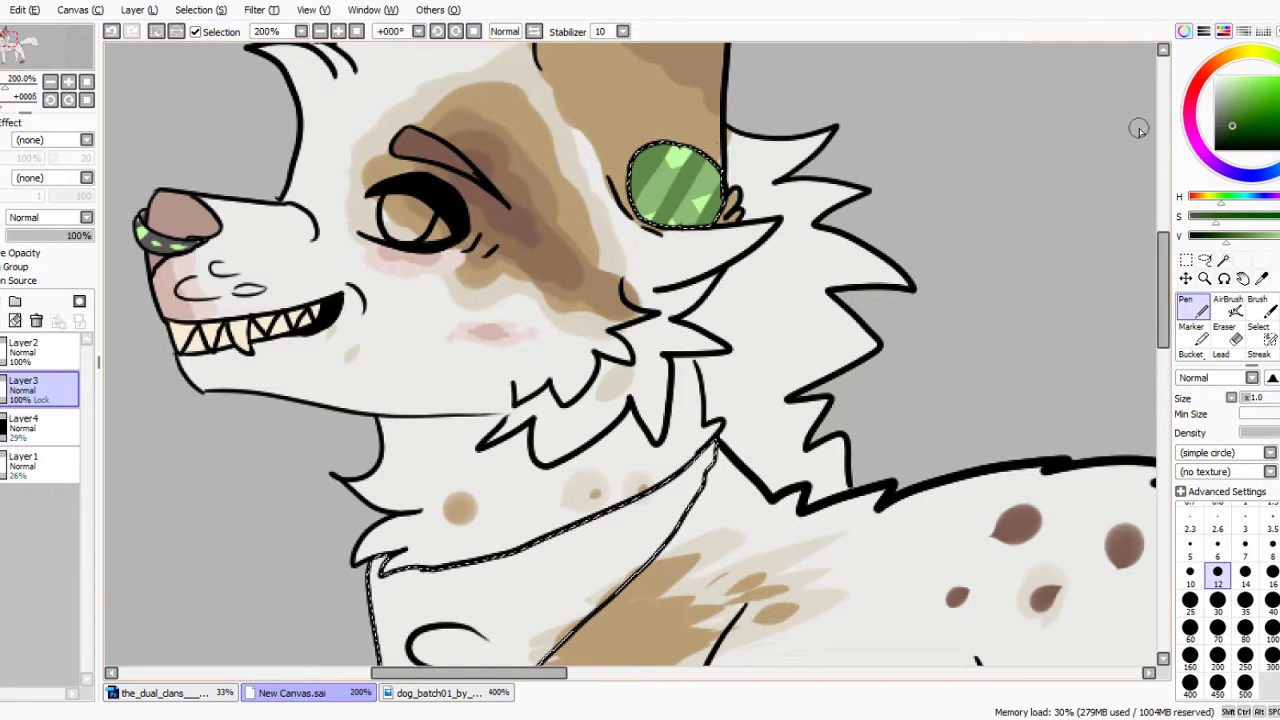
left_click_drag(636, 153, 708, 183)
mouse_move(584, 181)
left_mouse_down()
mouse_move(721, 227)
mouse_move(719, 245)
left_mouse_up()
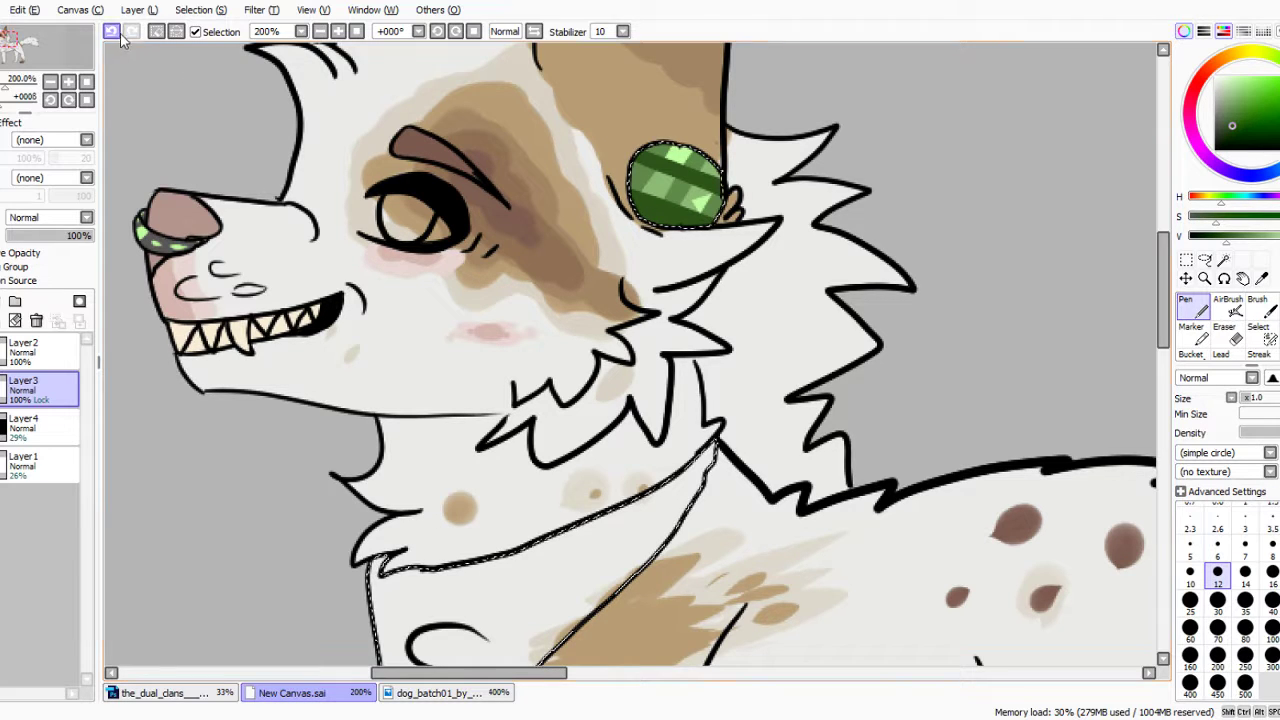
scroll(349, 128, "down", 1)
scroll(349, 128, "down", 1)
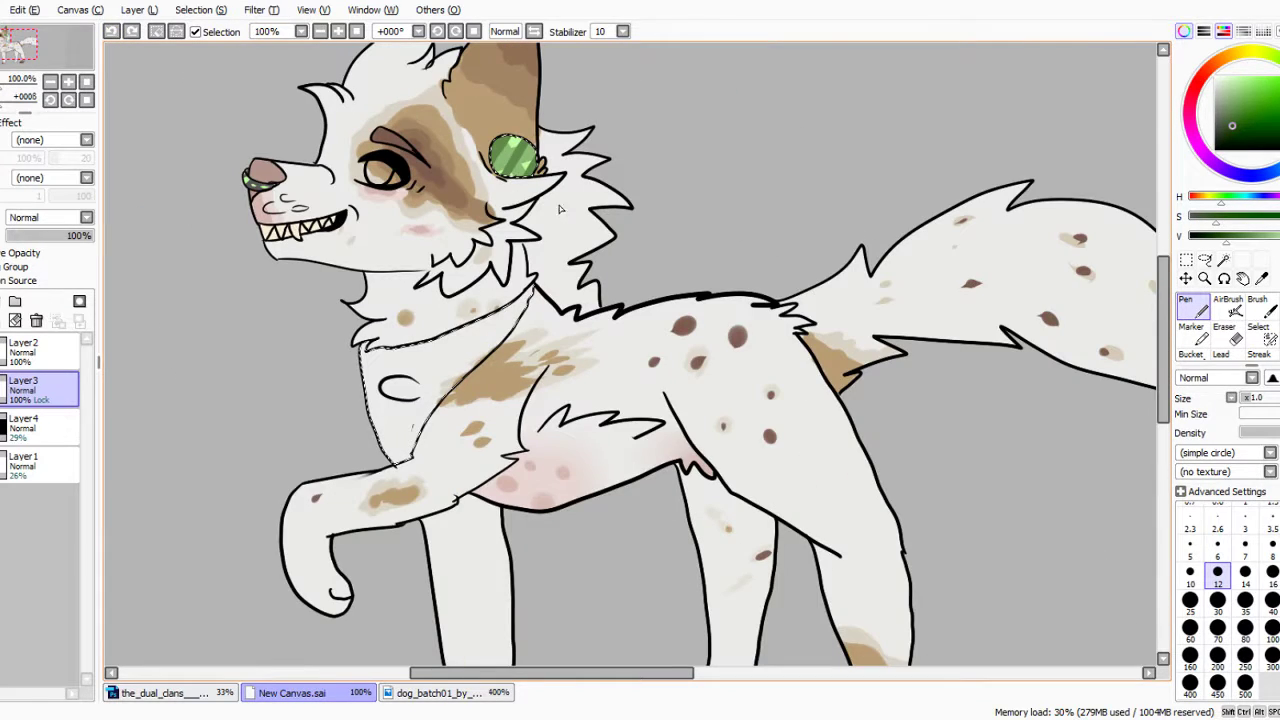
Fill the selected bandana with greyish green using the Pen at size 250.
scroll(446, 378, "up", 1)
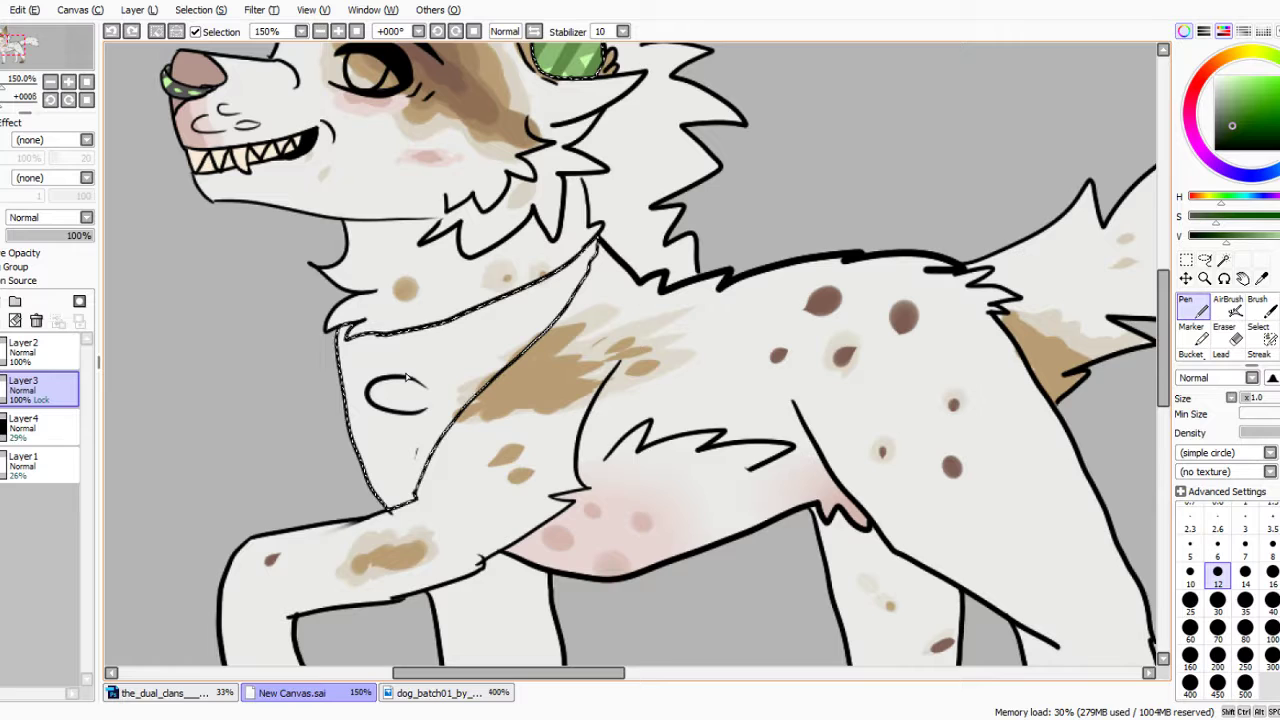
left_click_drag(1242, 100, 1222, 114)
left_click(1245, 660)
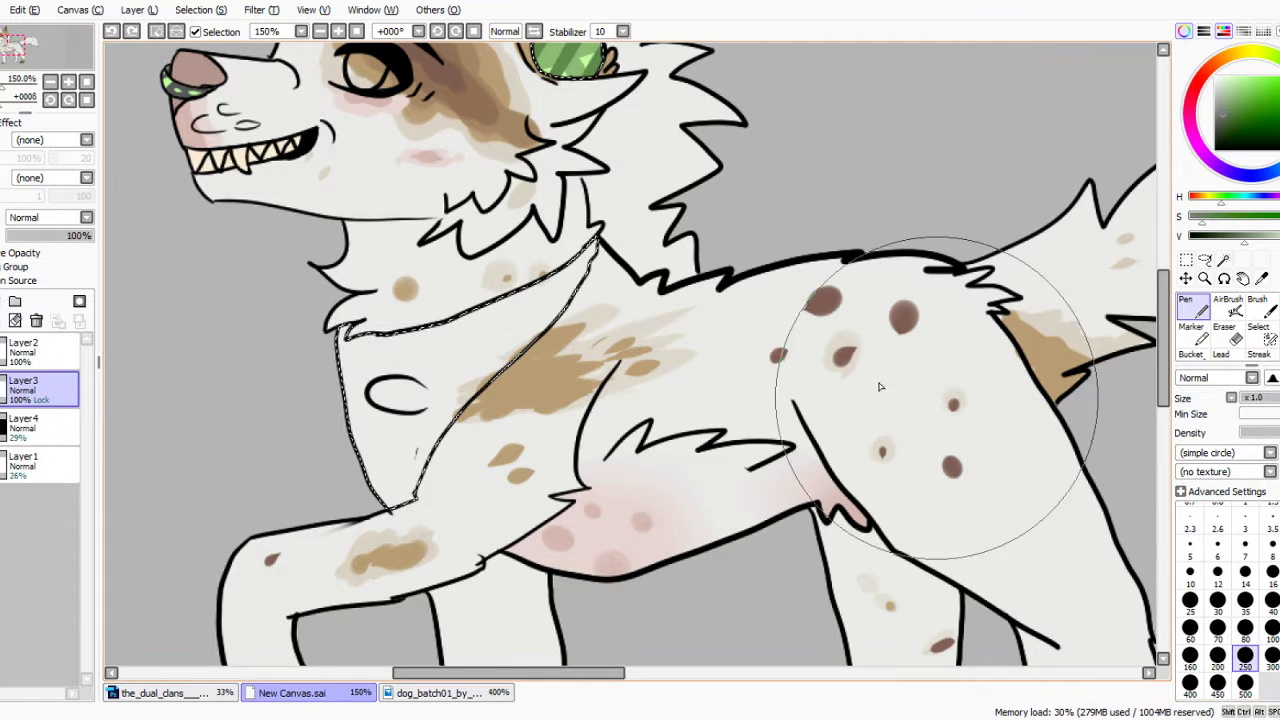
left_click_drag(585, 285, 435, 321)
left_click_drag(530, 292, 340, 540)
scroll(525, 335, "down", 2)
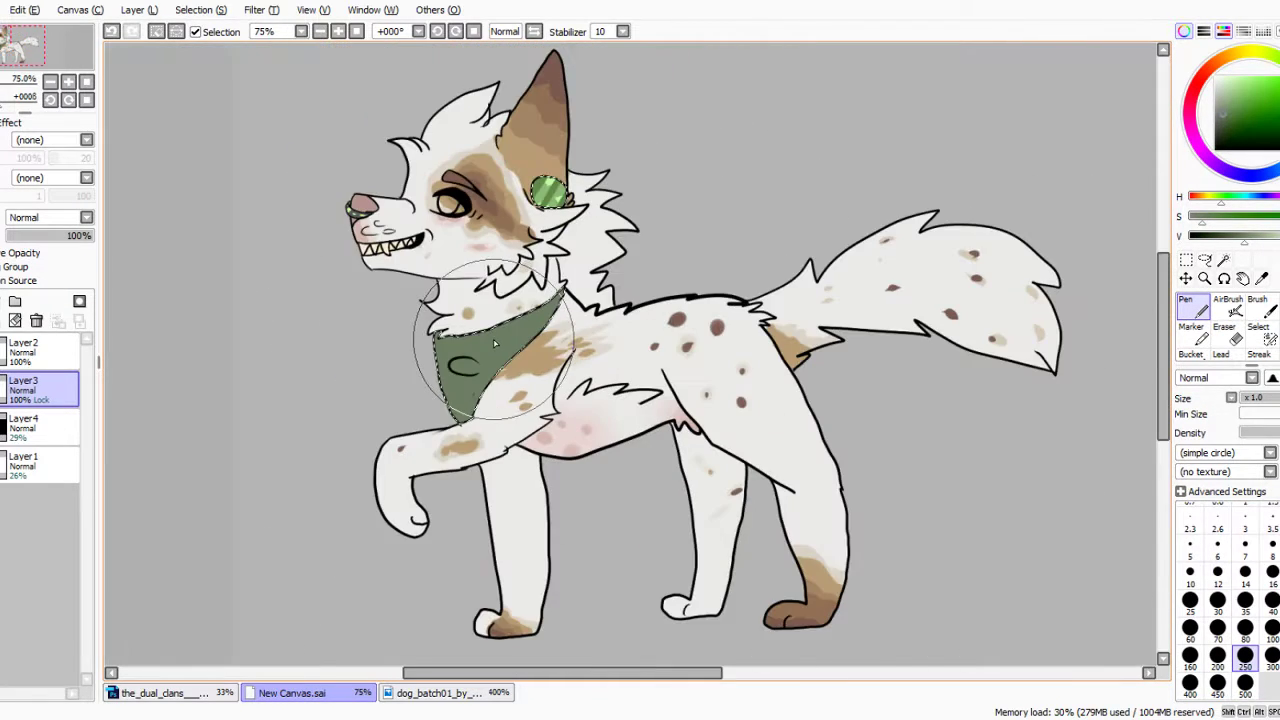
Paint darker green stripes across the bandana's narrow upper end with the Pen at size 14.
scroll(479, 363, "up", 2)
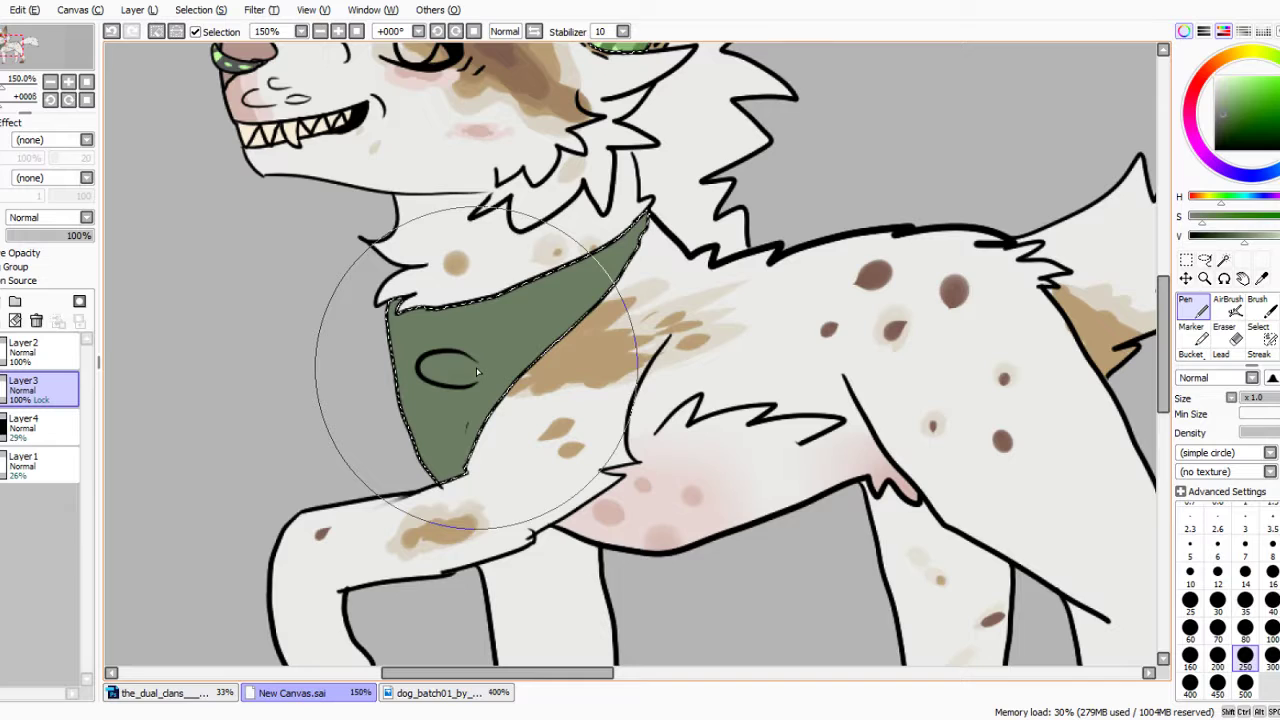
left_click(1232, 238)
left_click(1245, 572)
mouse_move(505, 285)
left_mouse_down()
mouse_move(531, 300)
mouse_move(550, 340)
left_mouse_up()
left_click_drag(556, 290, 555, 238)
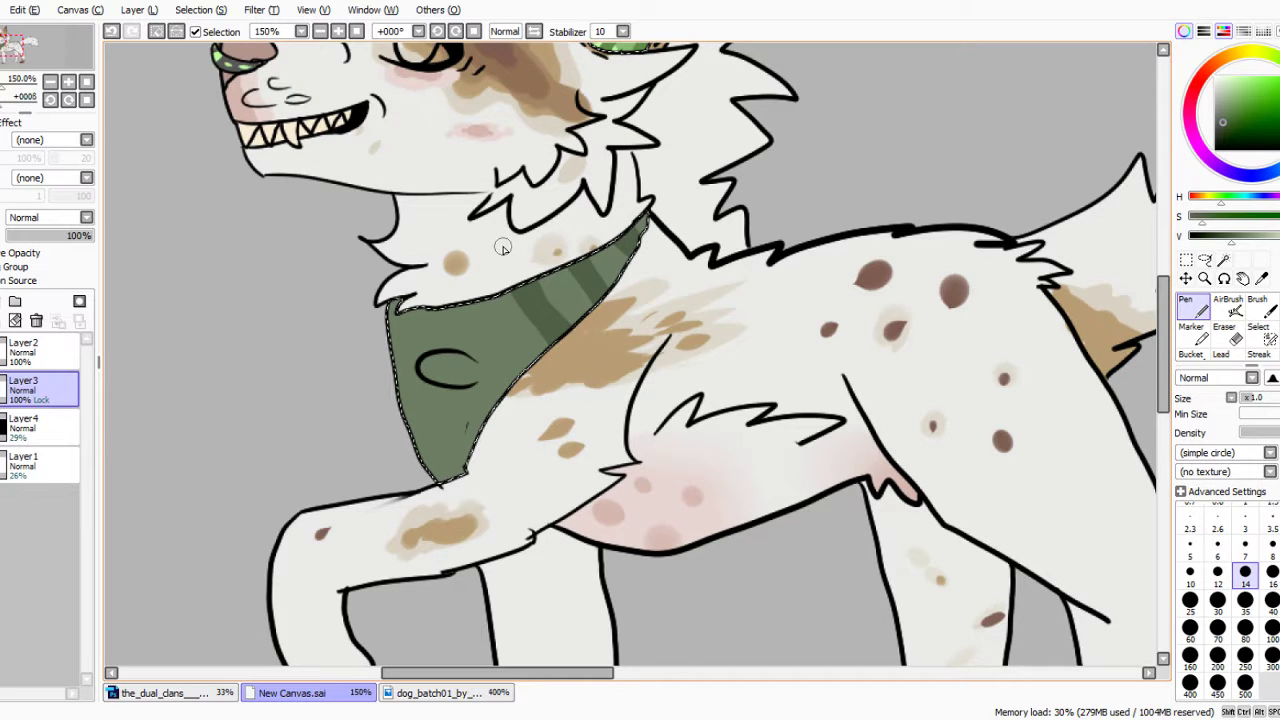
Continue the plaid with crossing darker green stripes over the wide front part of the bandana.
scroll(503, 247, "down", 4)
scroll(305, 275, "up", 6)
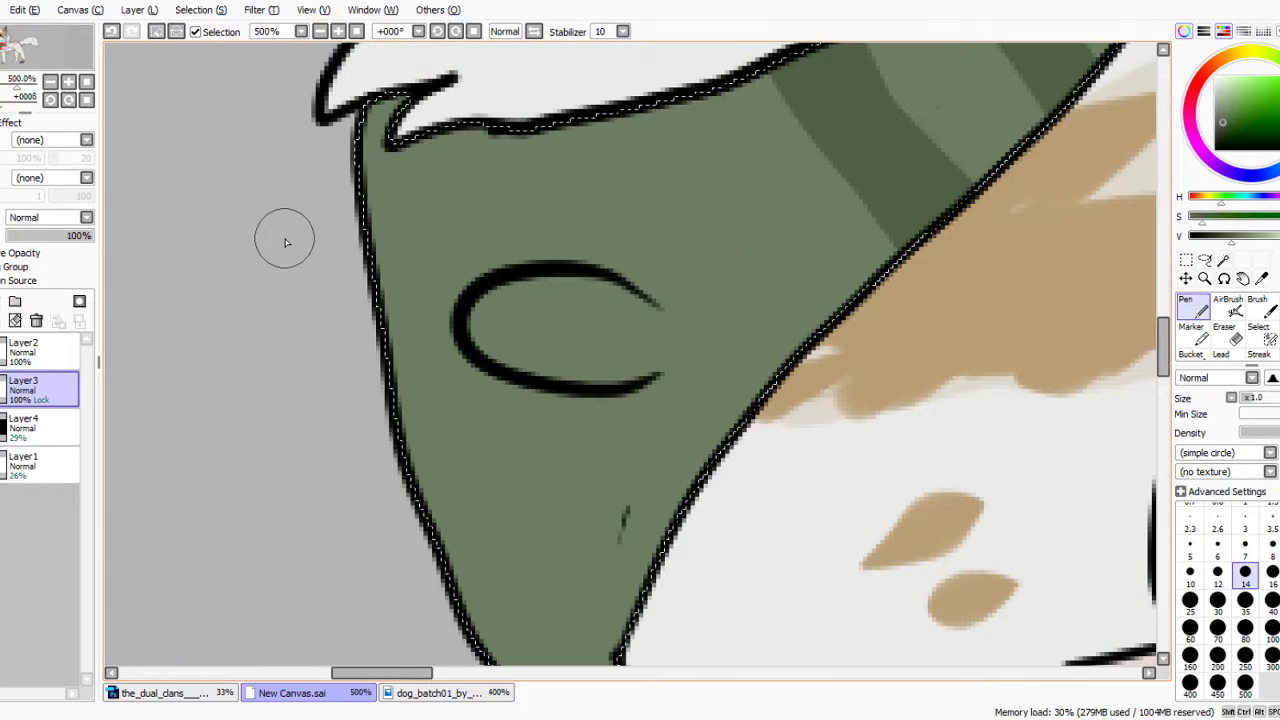
mouse_move(391, 257)
left_mouse_down()
mouse_move(539, 403)
mouse_move(734, 543)
mouse_move(687, 455)
mouse_move(400, 297)
mouse_move(655, 469)
left_mouse_up()
mouse_move(683, 125)
left_mouse_down()
mouse_move(254, 522)
mouse_move(558, 229)
mouse_move(300, 484)
left_mouse_up()
left_click(111, 31)
mouse_move(681, 95)
left_mouse_down()
mouse_move(372, 488)
mouse_move(692, 122)
mouse_move(444, 467)
mouse_move(666, 194)
mouse_move(729, 87)
left_mouse_up()
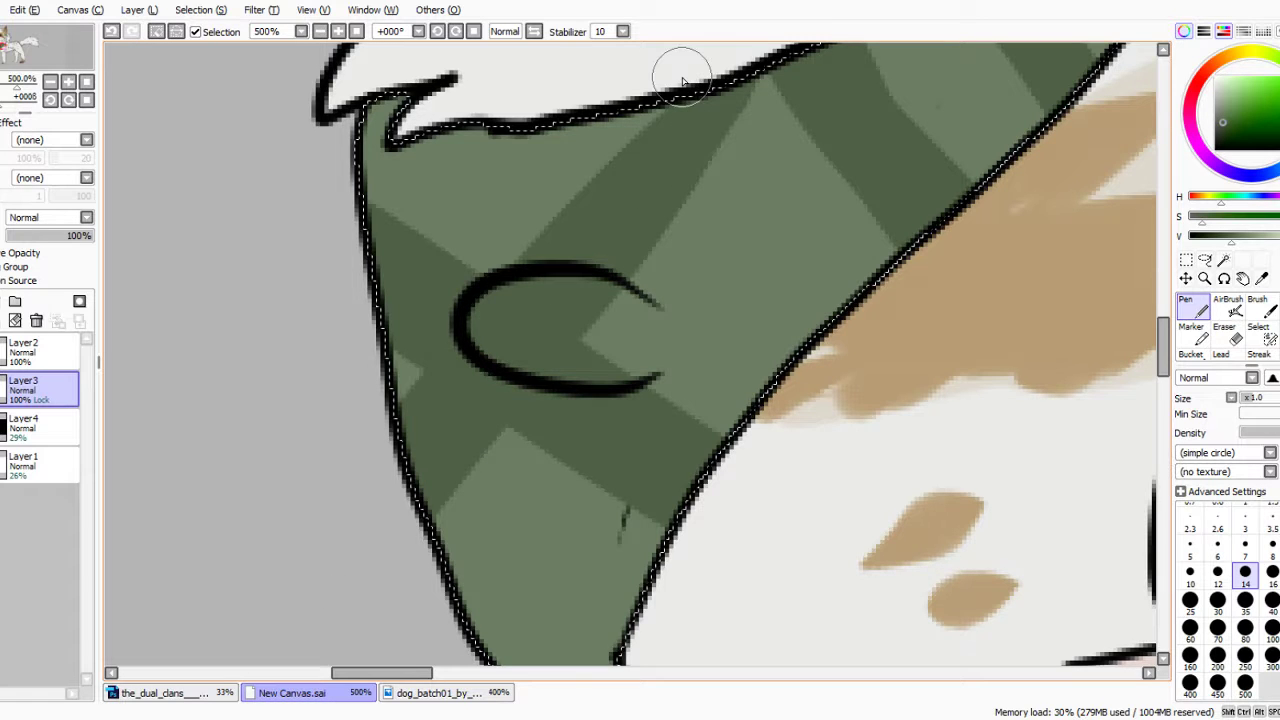
scroll(543, 209, "down", 7)
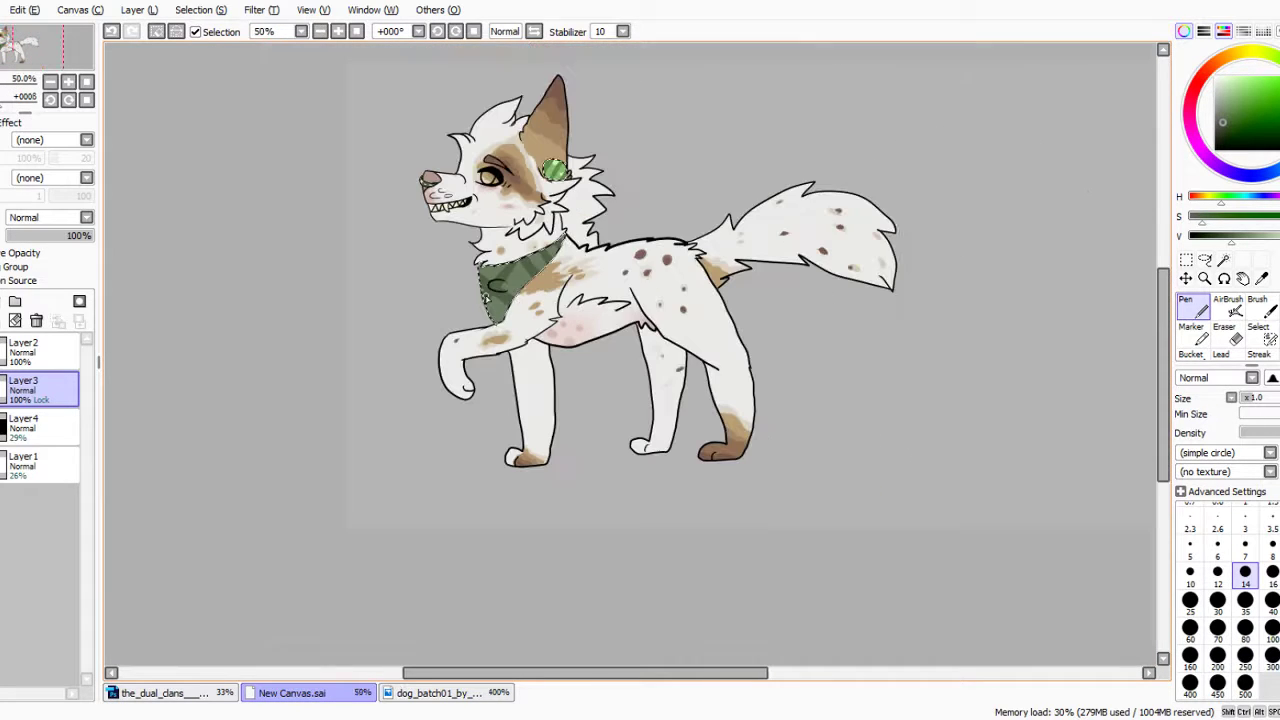
scroll(556, 203, "up", 2)
scroll(351, 207, "down", 2)
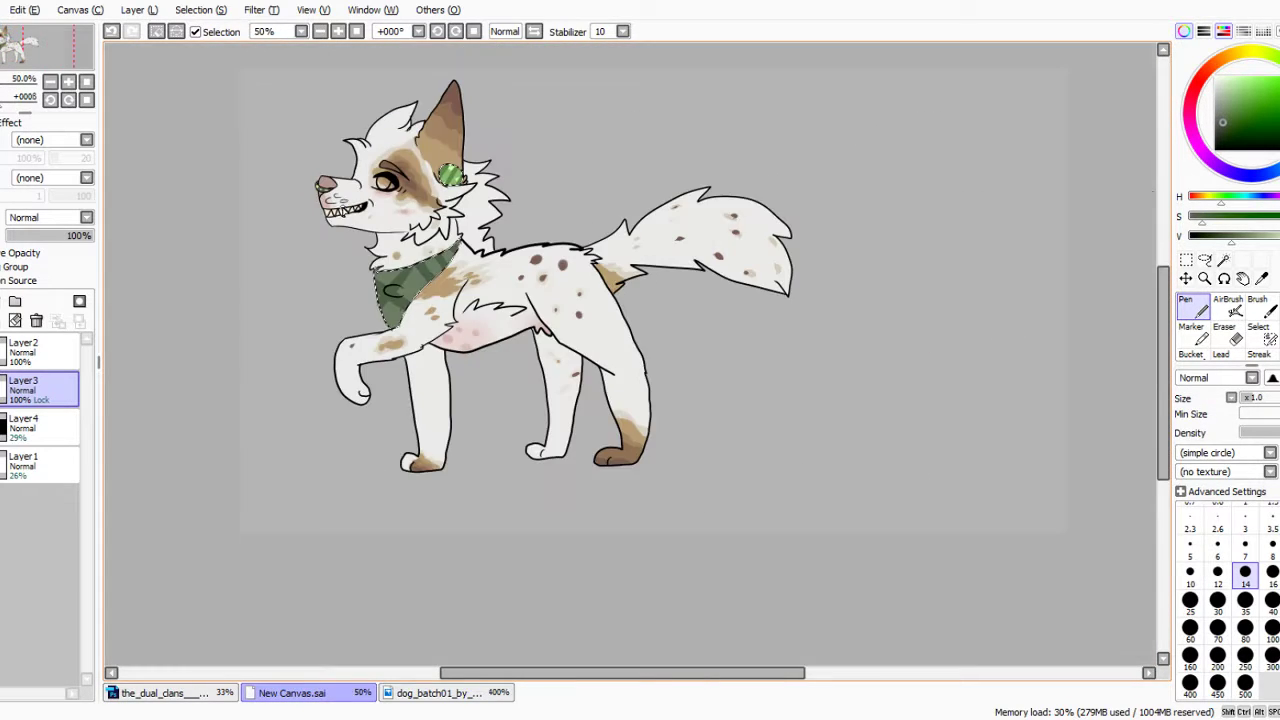
Clear the selection and paint the inside of the dog's eye white.
key("ctrl+d")
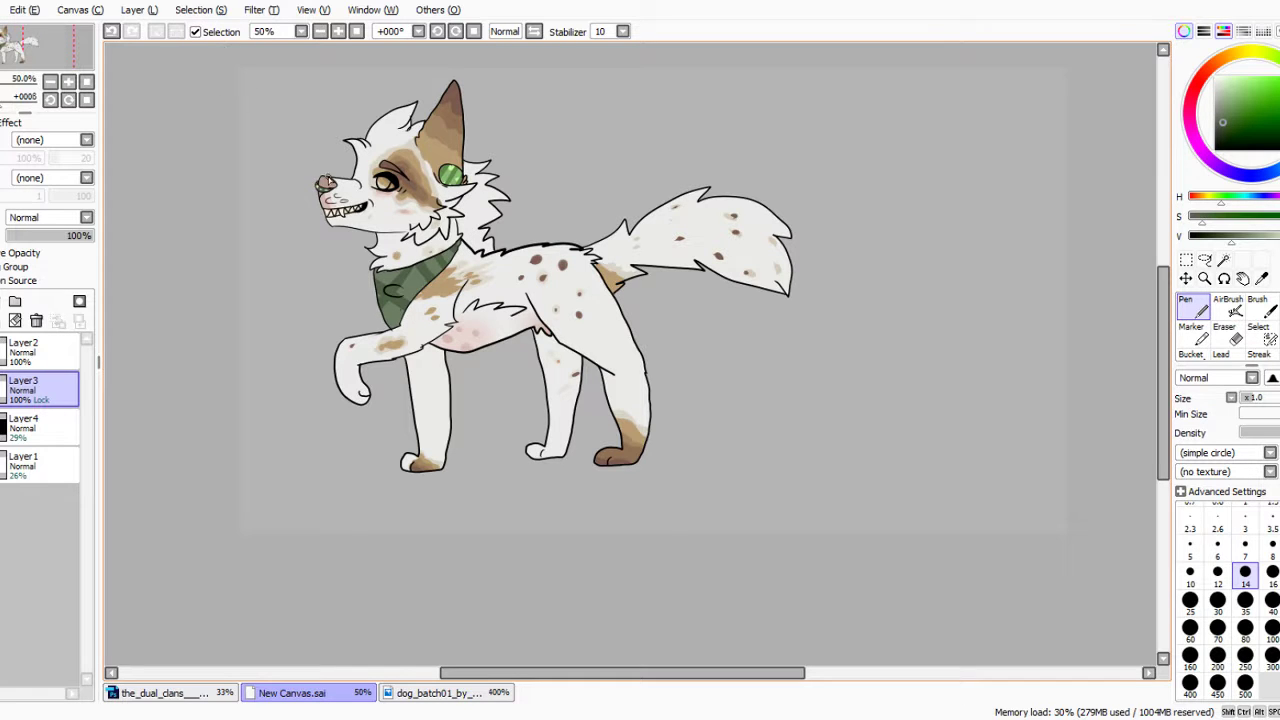
scroll(370, 236, "up", 3)
scroll(370, 236, "down", 1)
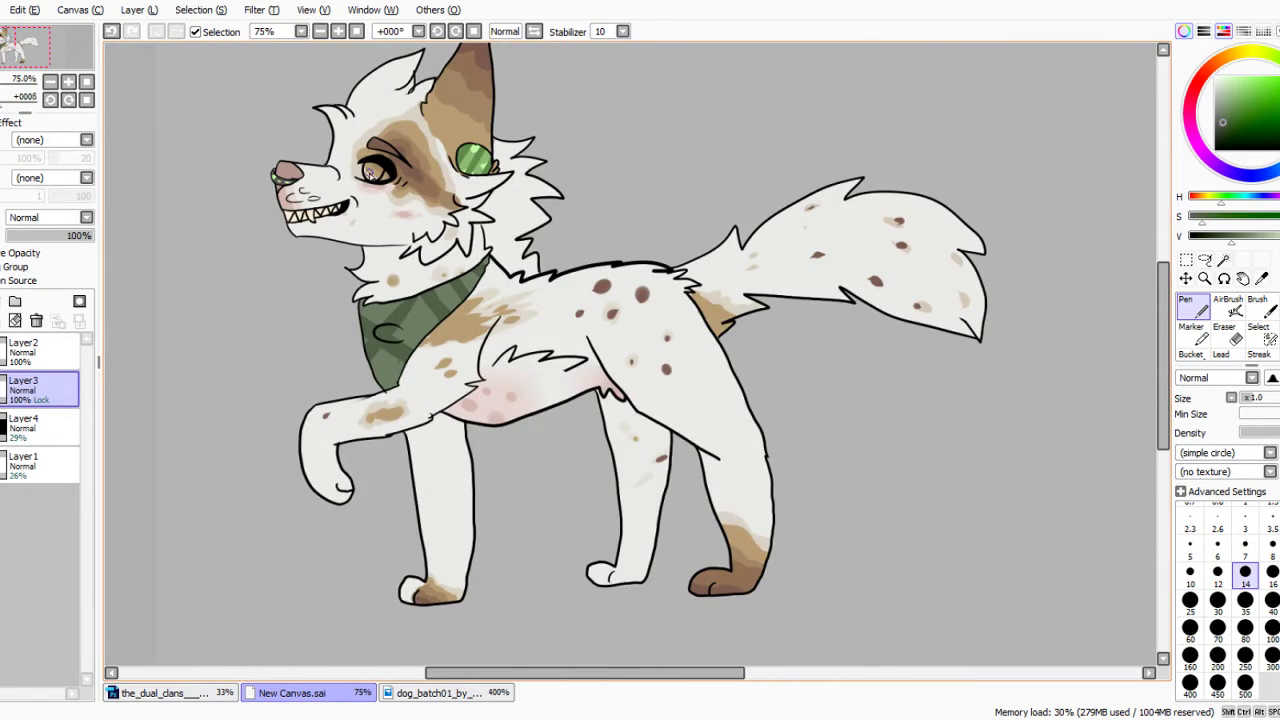
scroll(365, 190, "up", 4)
scroll(360, 148, "up", 2)
left_click_drag(1240, 82, 1187, 52)
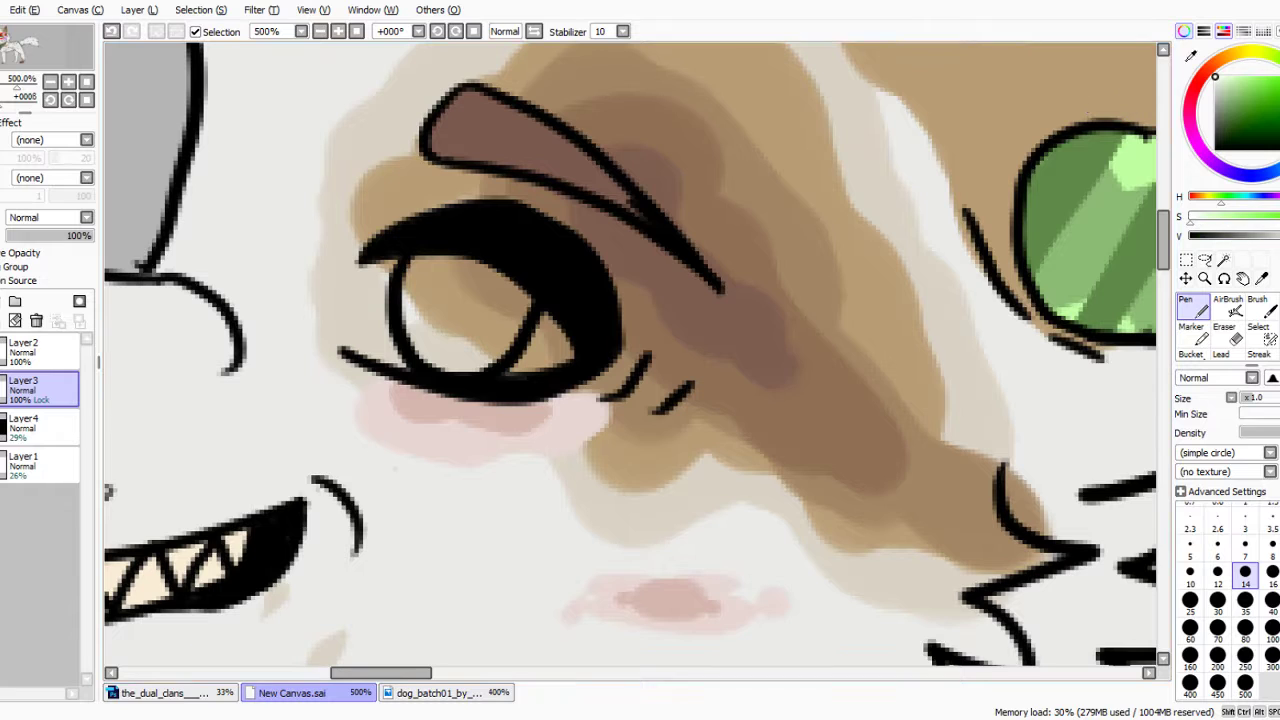
mouse_move(400, 275)
left_mouse_down()
mouse_move(362, 320)
mouse_move(396, 360)
mouse_move(494, 370)
mouse_move(563, 358)
mouse_move(439, 270)
mouse_move(521, 330)
mouse_move(462, 345)
mouse_move(443, 300)
left_mouse_up()
scroll(571, 194, "down", 6)
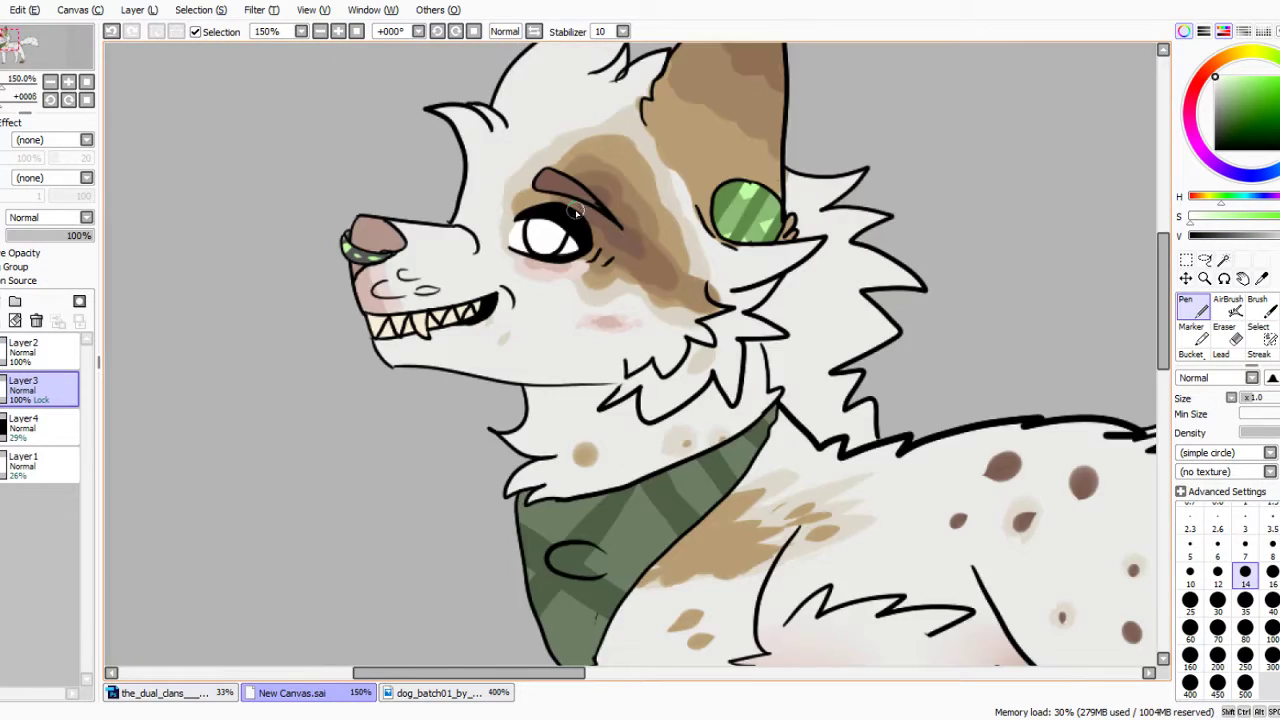
On Layer2, select the neck bandana with the Magic Wand, including its pointed upper tip.
scroll(593, 310, "up", 2)
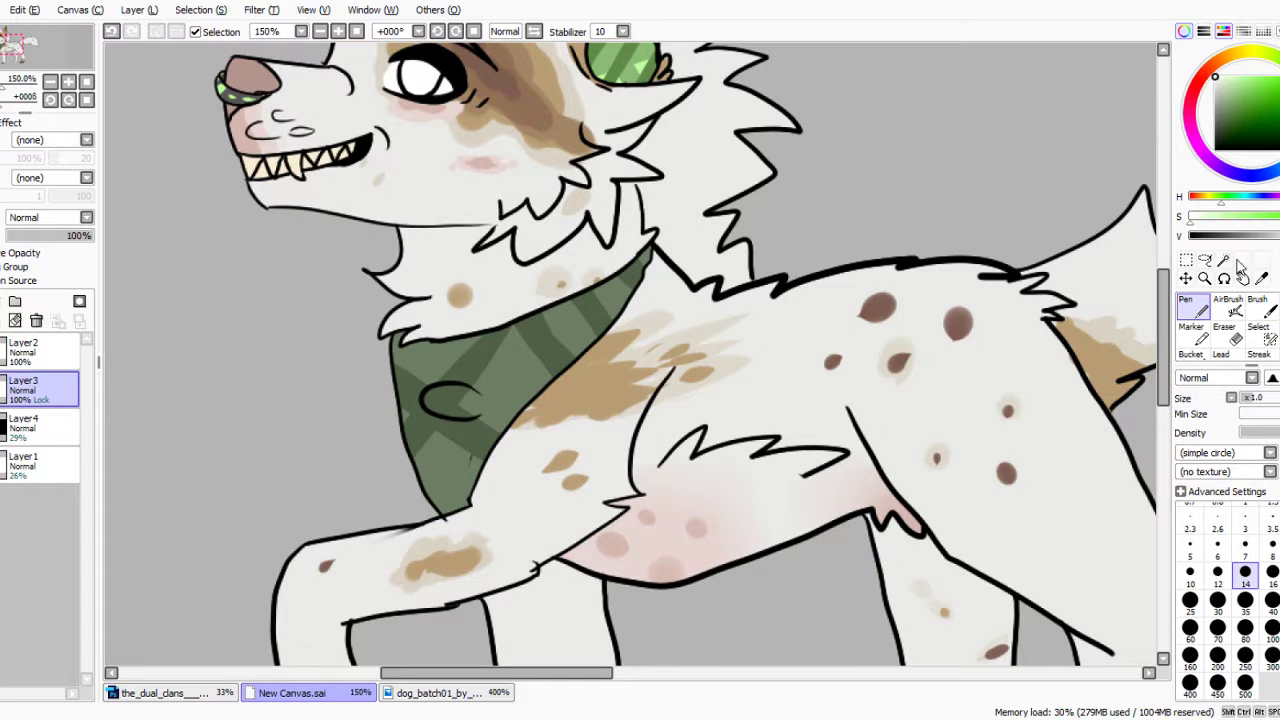
left_click(1224, 260)
left_click(30, 350)
left_click(489, 399)
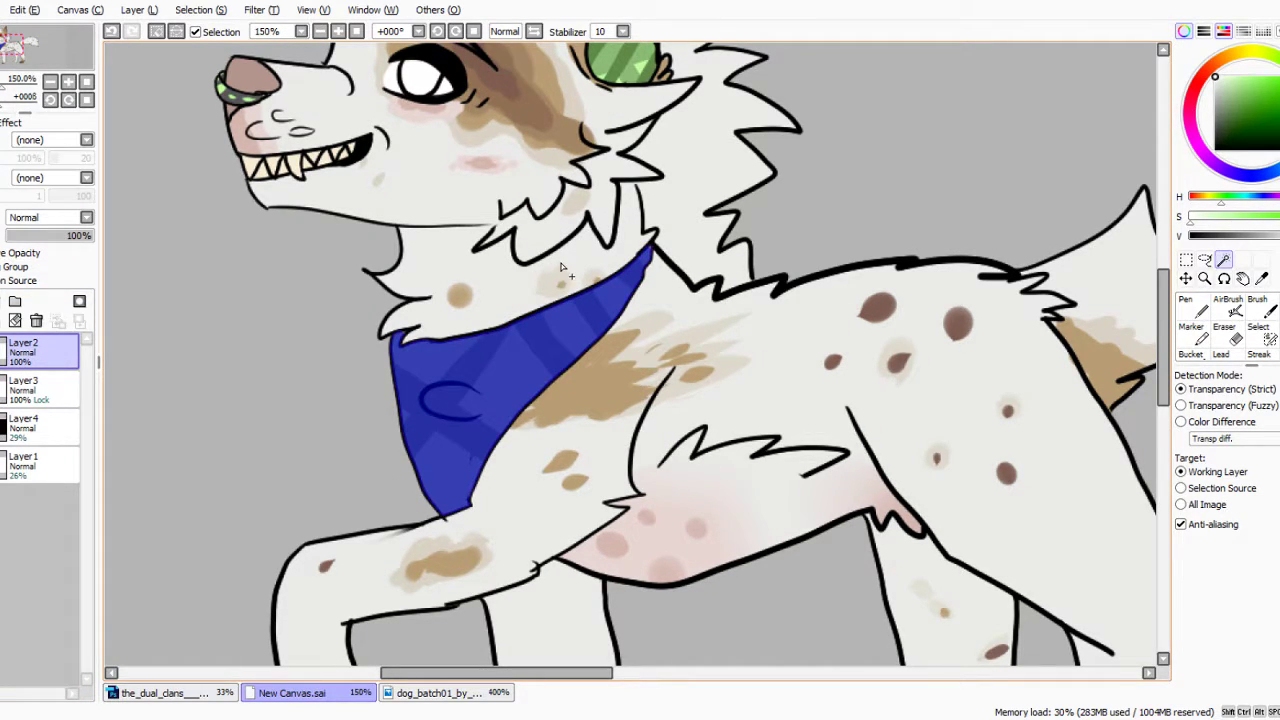
scroll(562, 268, "down", 2)
scroll(620, 257, "up", 6)
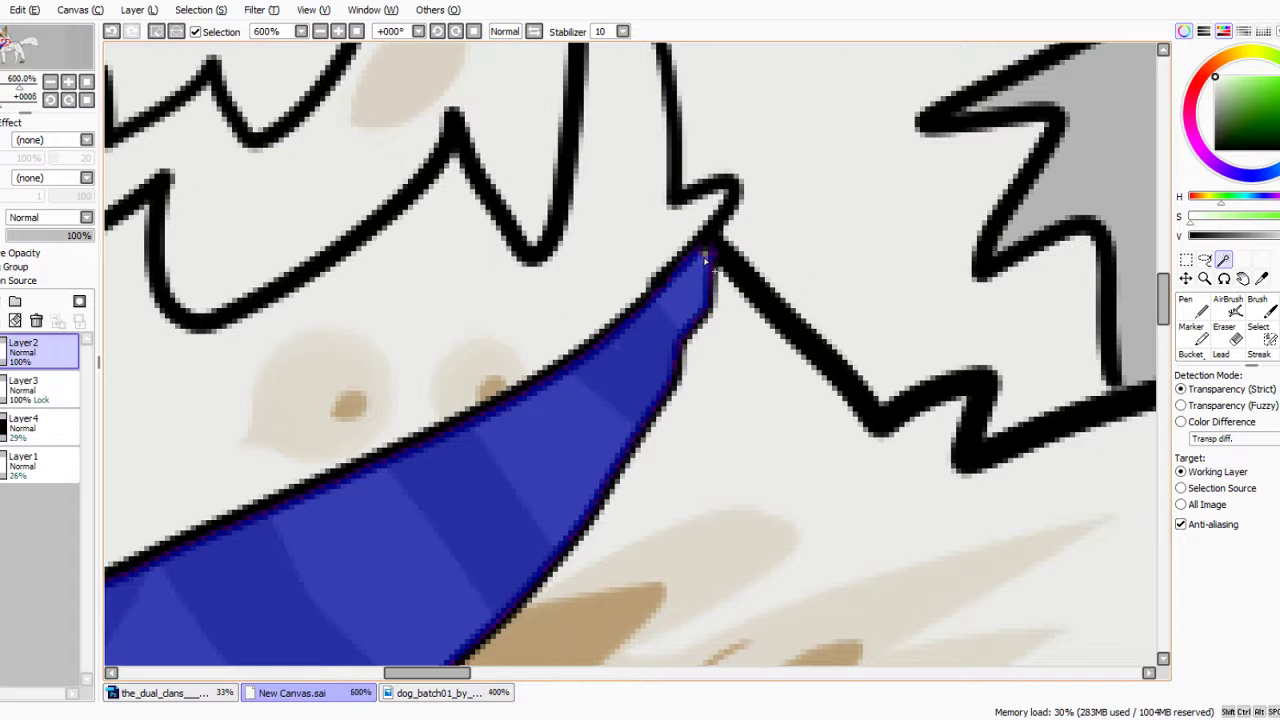
scroll(705, 259, "down", 3)
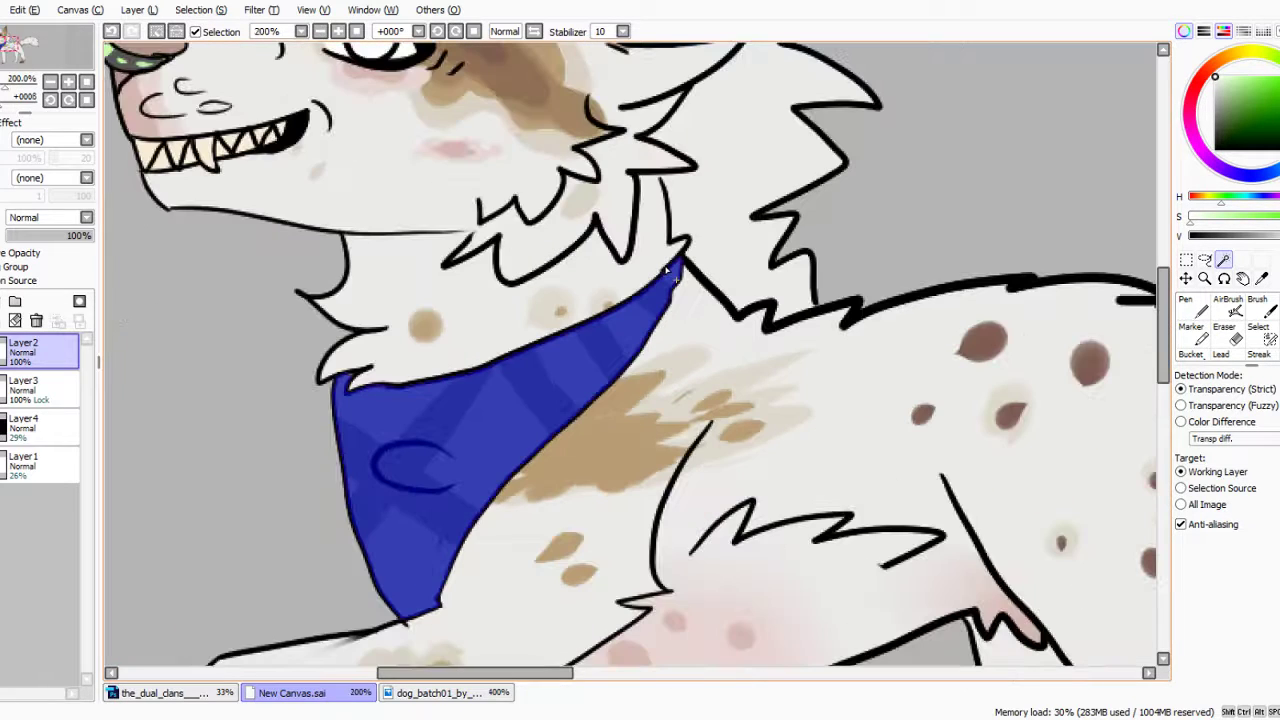
On Layer3, repaint the selected bandana greyish blue using the Pen at size 80.
left_click(30, 388)
left_click(1190, 306)
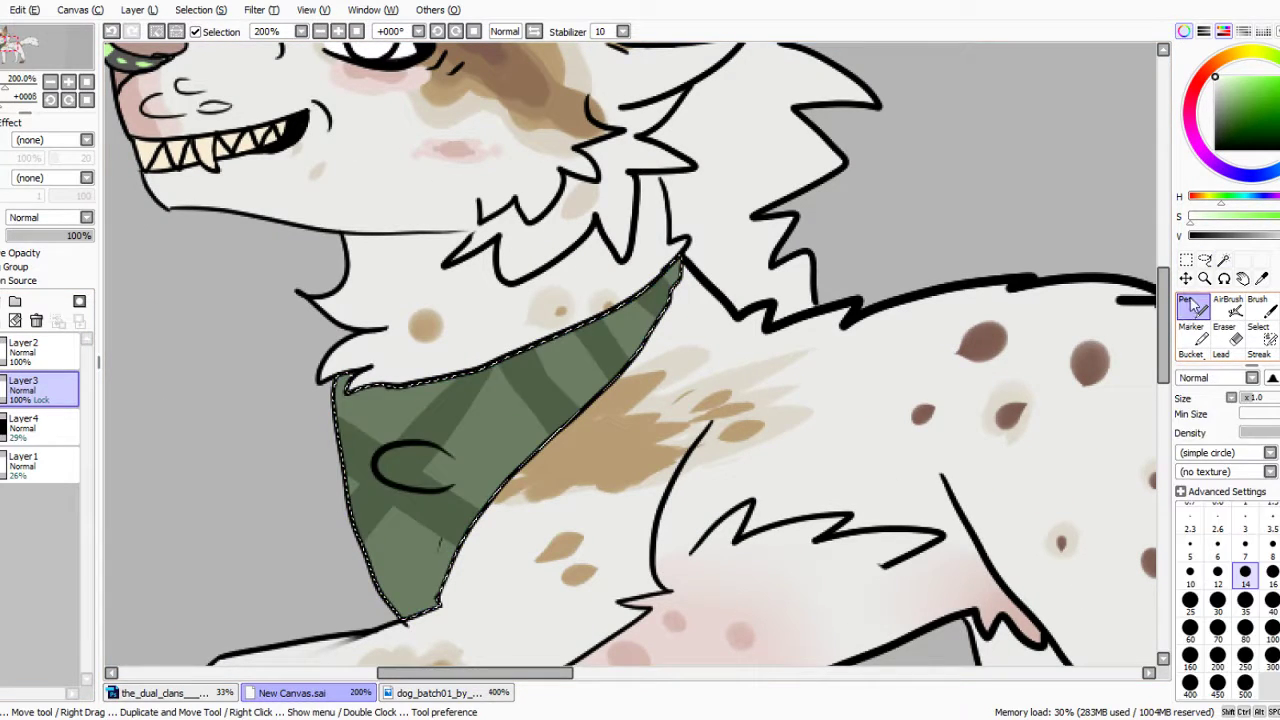
left_click(1240, 201)
left_click_drag(1248, 102, 1224, 96)
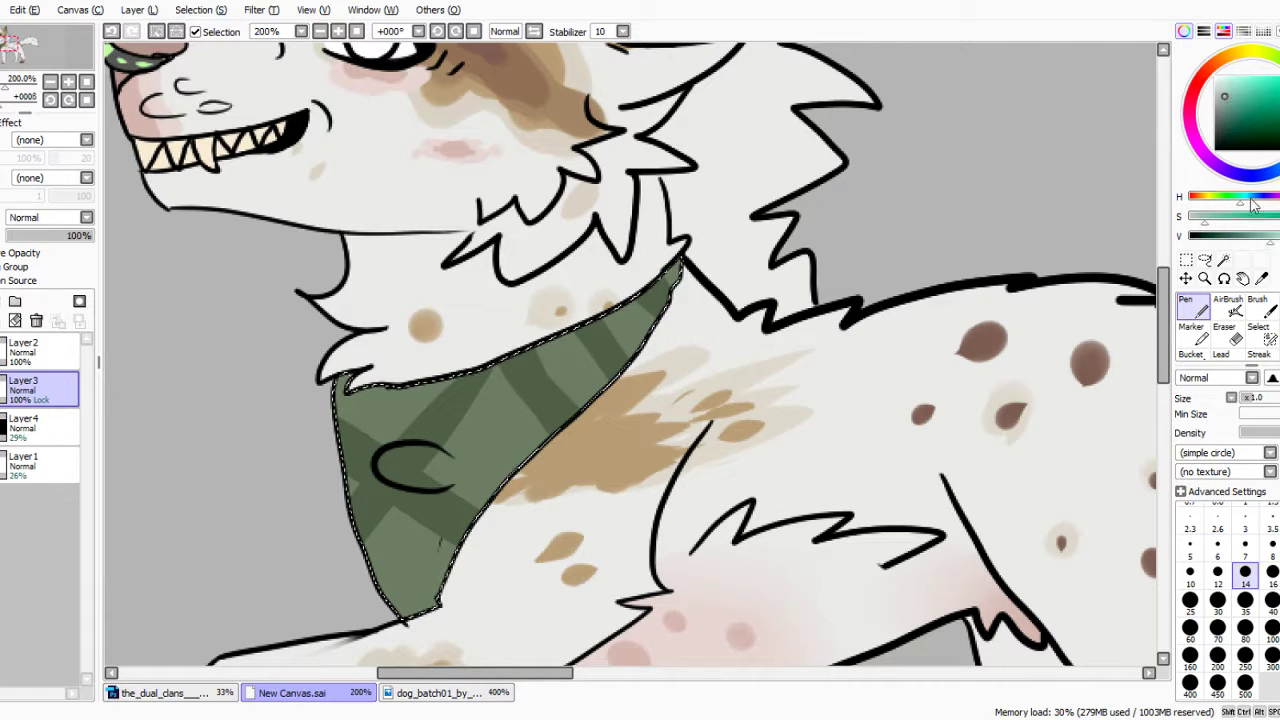
left_click_drag(1240, 200, 1251, 201)
left_click(1245, 628)
mouse_move(400, 540)
left_mouse_down()
mouse_move(443, 457)
mouse_move(626, 292)
mouse_move(610, 368)
mouse_move(433, 518)
left_mouse_up()
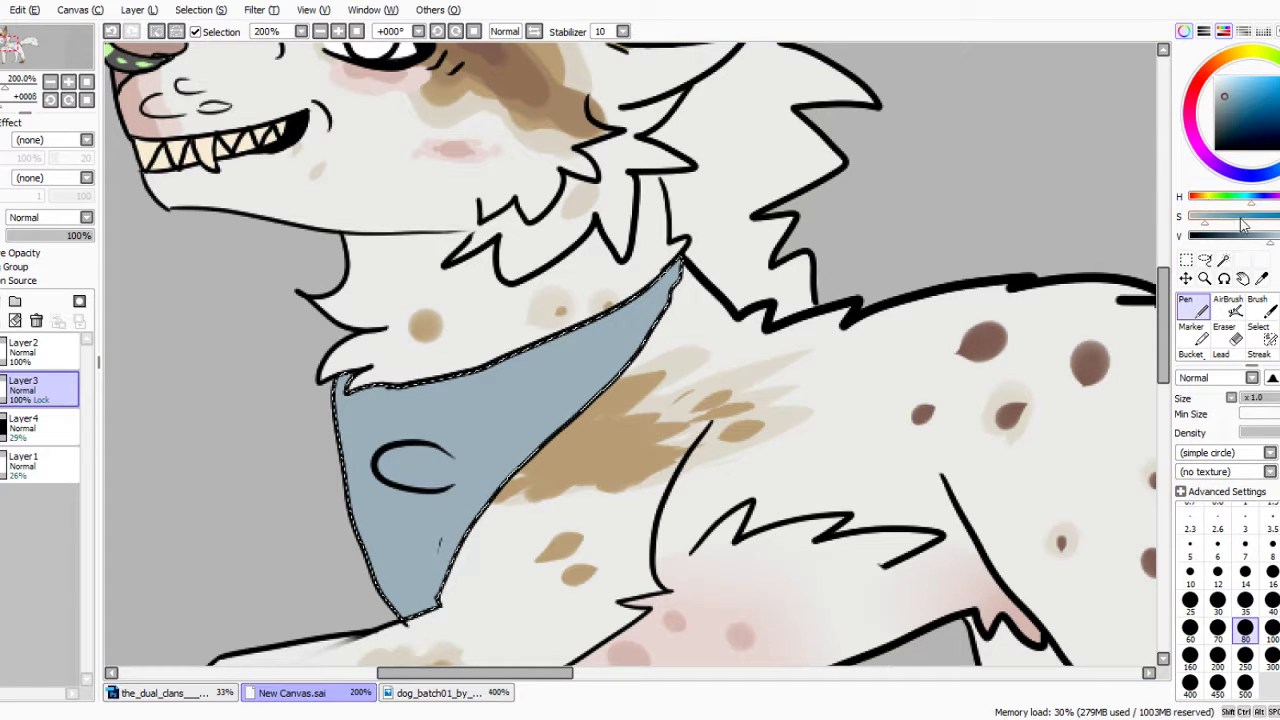
Try a light blue V-shaped mark on the bandana with the size 14 Pen, and undo it.
left_click_drag(1270, 237, 1278, 240)
left_click(1245, 572)
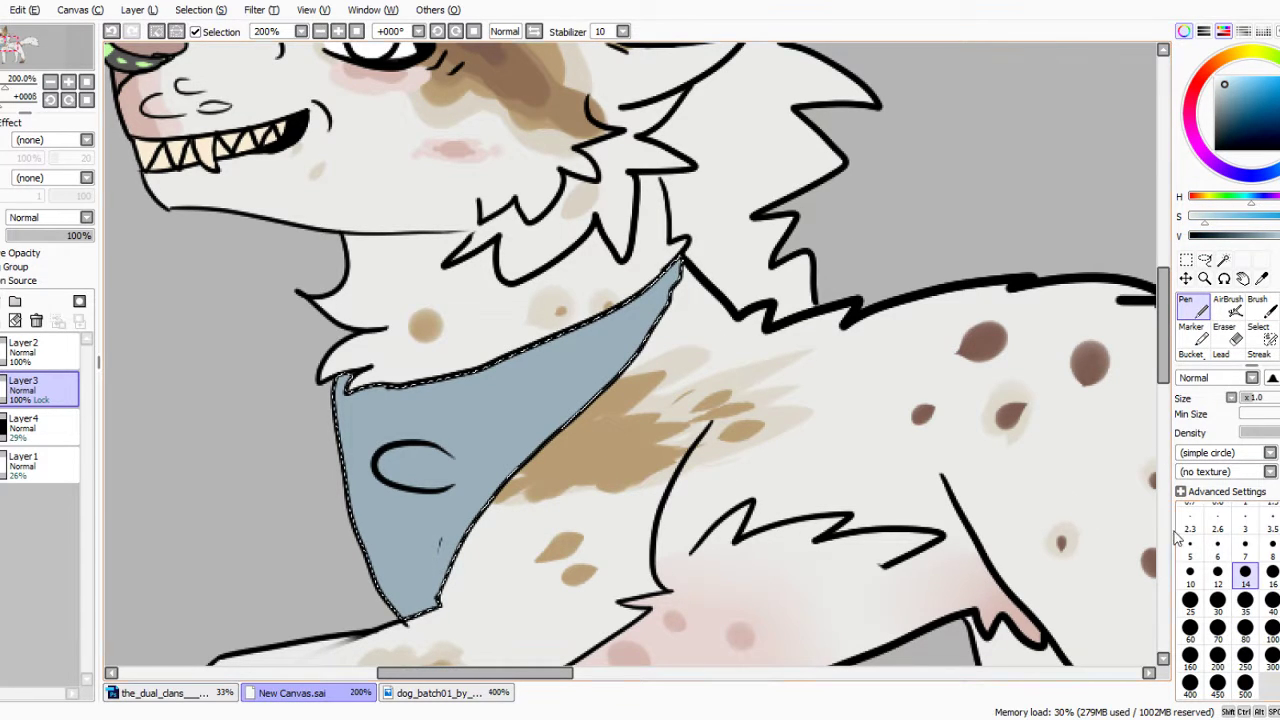
left_click_drag(450, 400, 500, 437)
left_click_drag(517, 389, 489, 446)
left_click(112, 31)
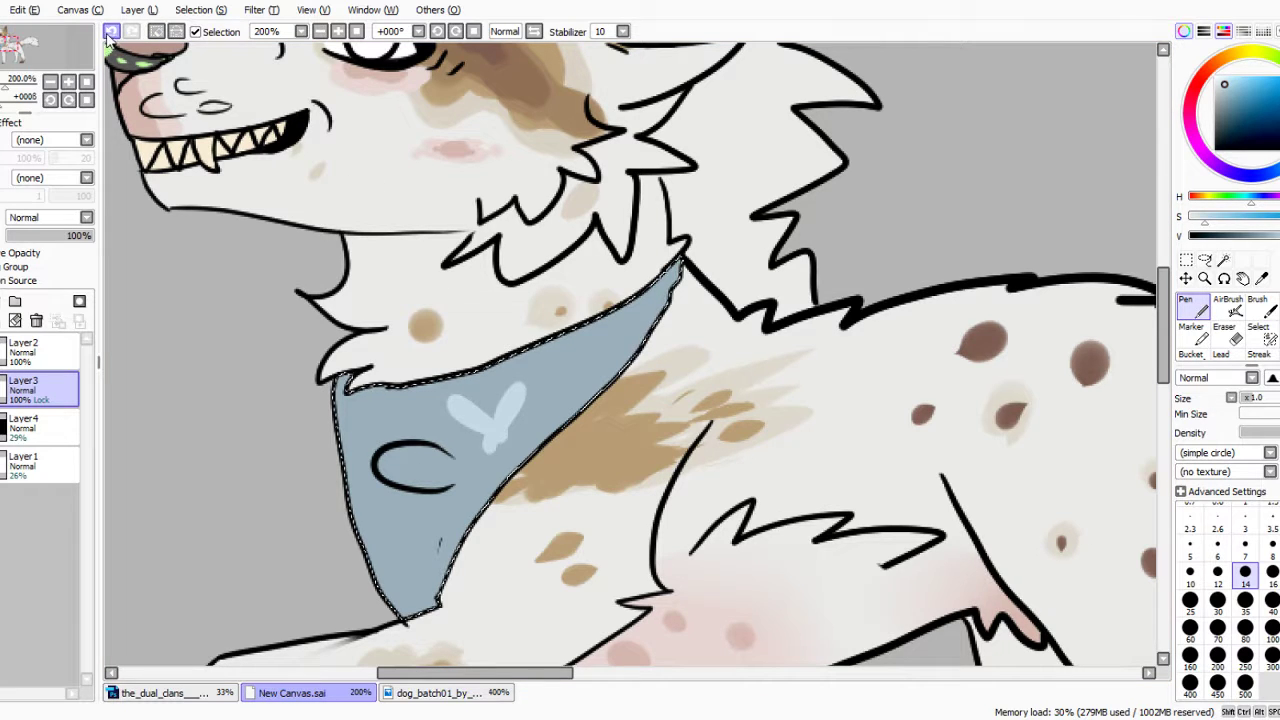
left_click(112, 31)
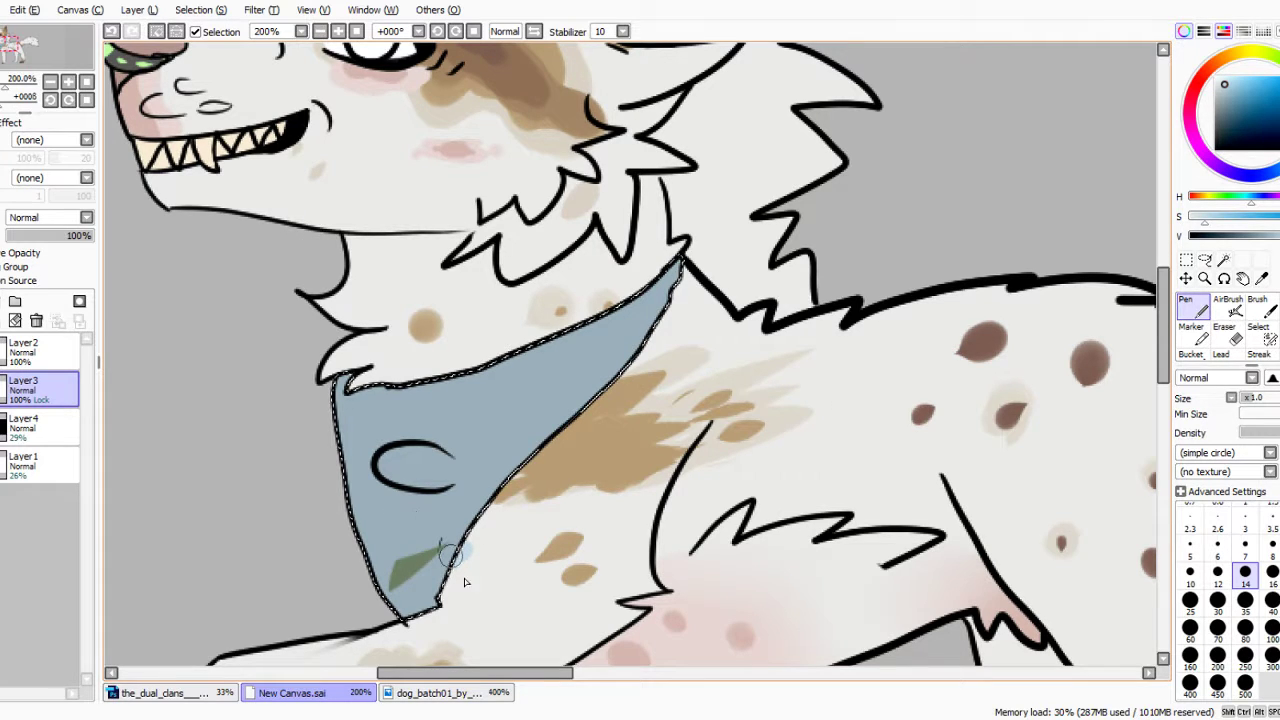
Pick a pale blue, try an irregular outlined shape on the upper part of the bandana, and undo it.
right_click(438, 500)
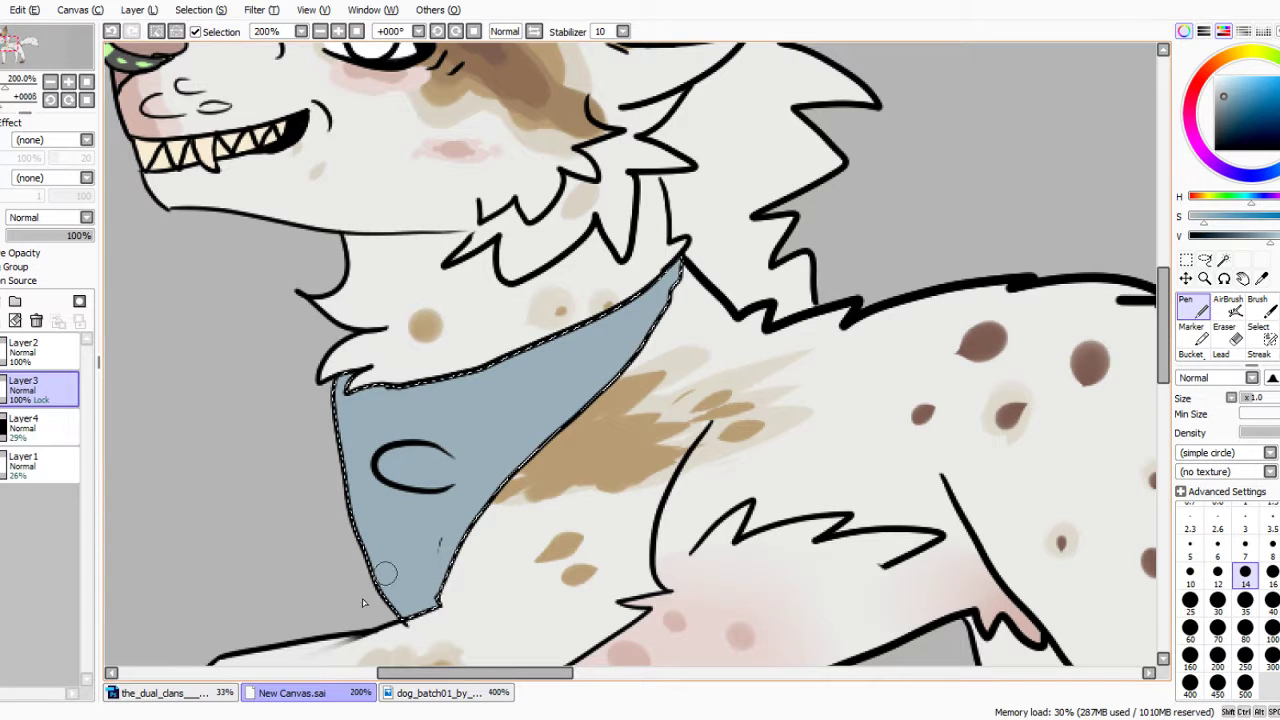
left_click_drag(1270, 238, 1279, 238)
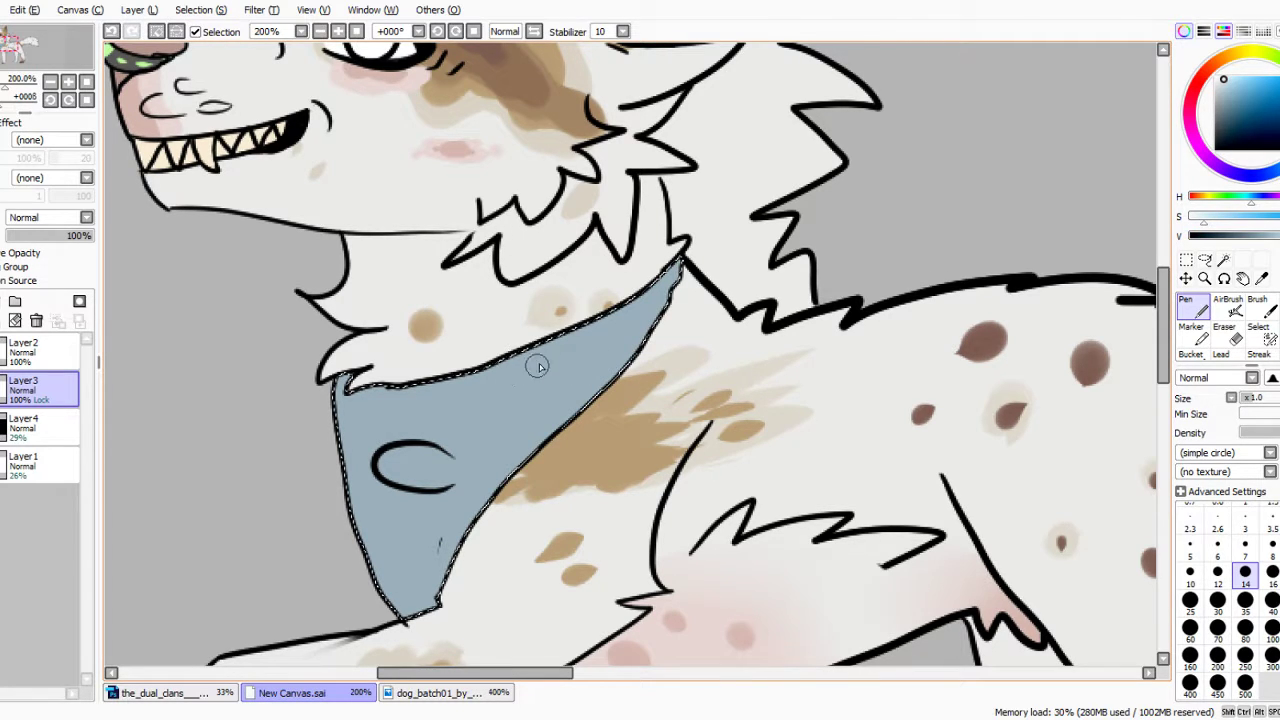
mouse_move(537, 366)
left_mouse_down()
mouse_move(490, 428)
mouse_move(560, 386)
mouse_move(525, 360)
mouse_move(540, 364)
left_mouse_up()
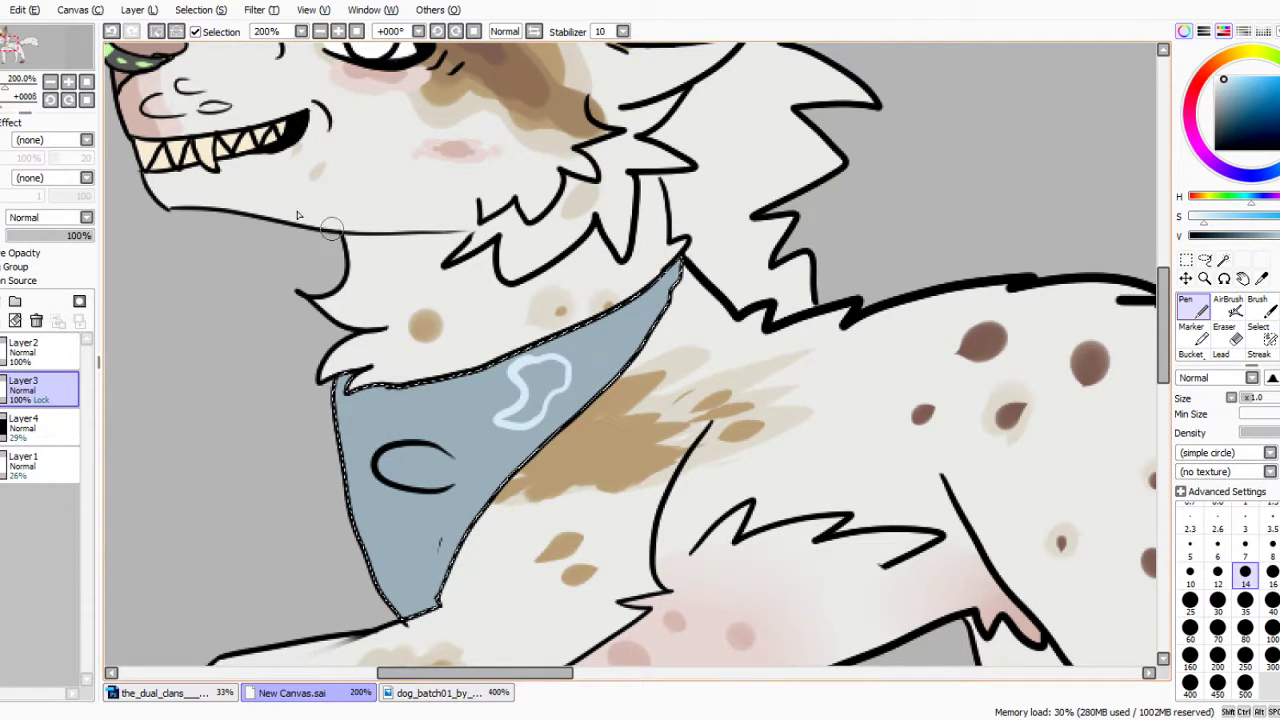
key("ctrl+z")
Scatter soft pale blue dots across the selected bandana with the Pen at size 80.
left_click(1245, 628)
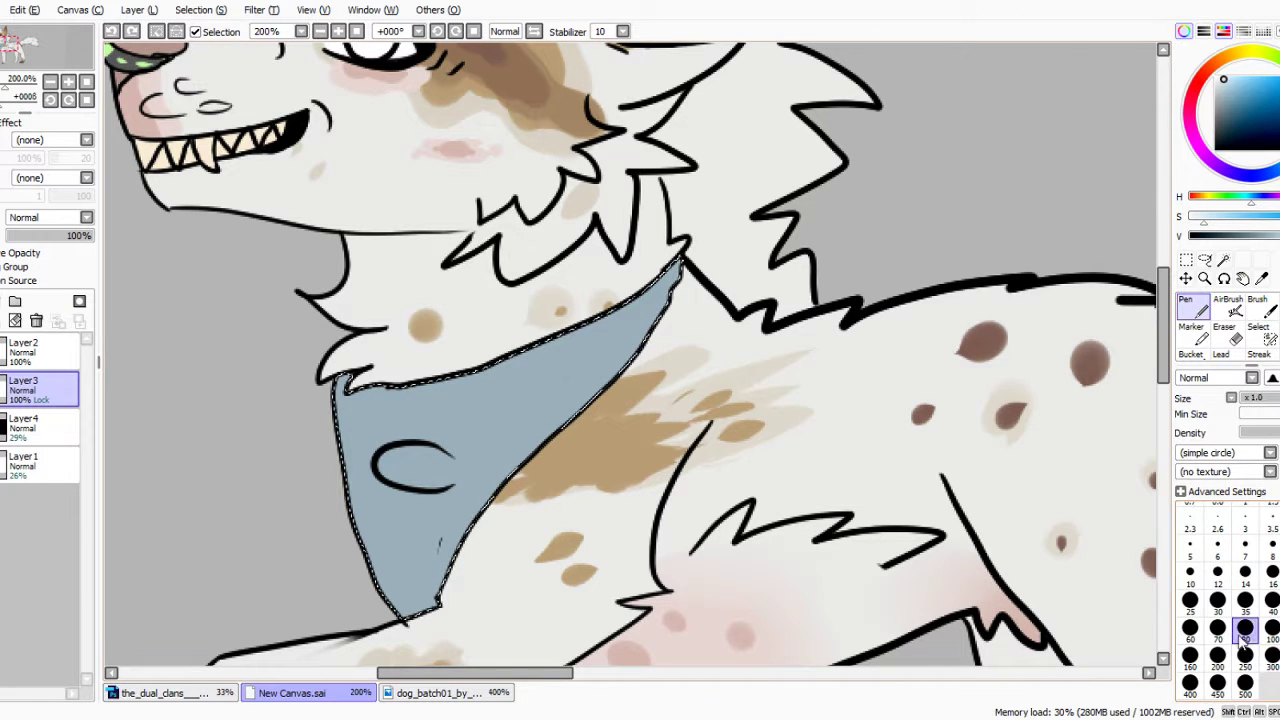
left_click(420, 463)
left_click(535, 406)
left_click(465, 521)
left_click(405, 597)
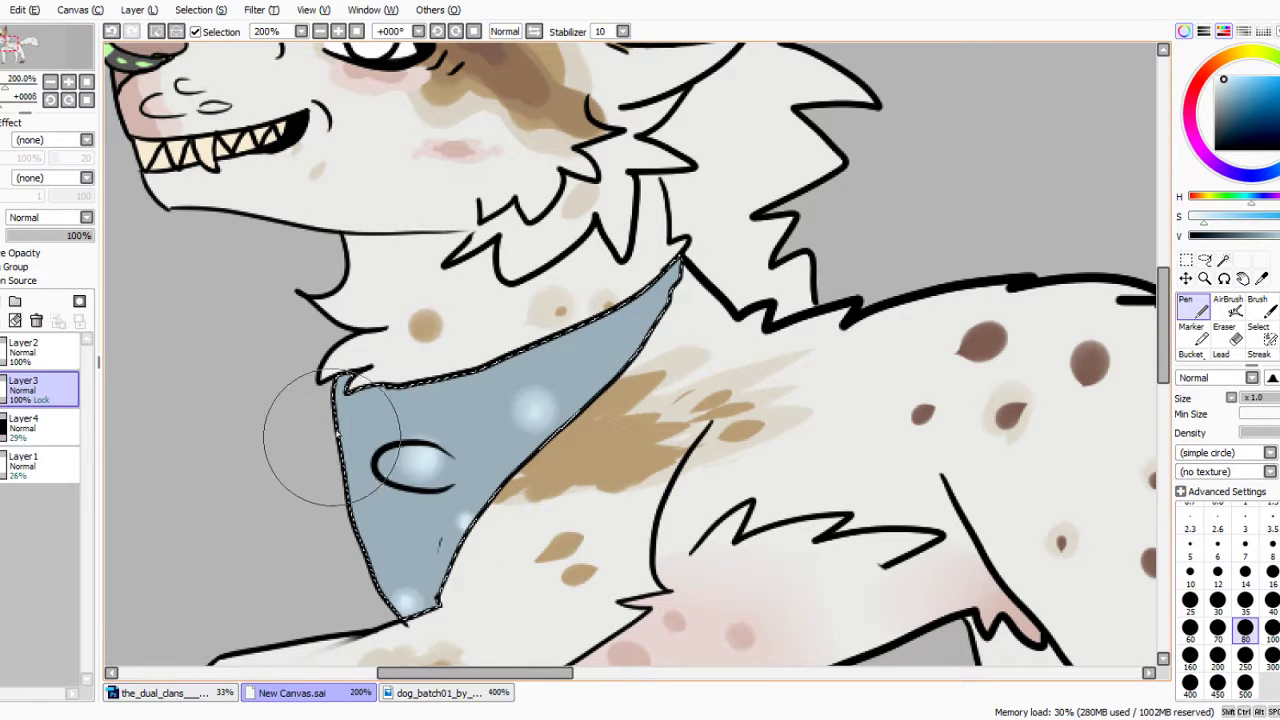
left_click(359, 407)
left_click(392, 541)
left_click(462, 451)
left_click(448, 382)
left_click(574, 342)
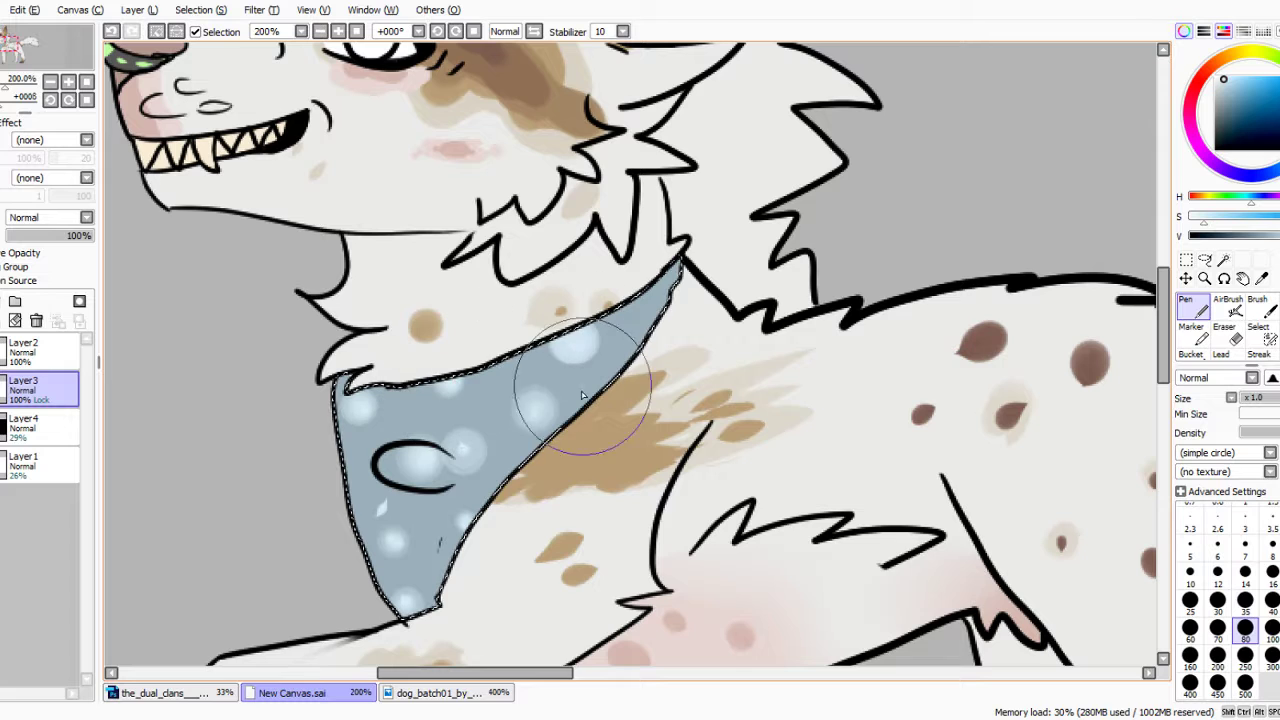
Shift the hue of the selected dotted bandana to a muted green, and clear the selection.
scroll(595, 280, "down", 4)
scroll(591, 256, "down", 1)
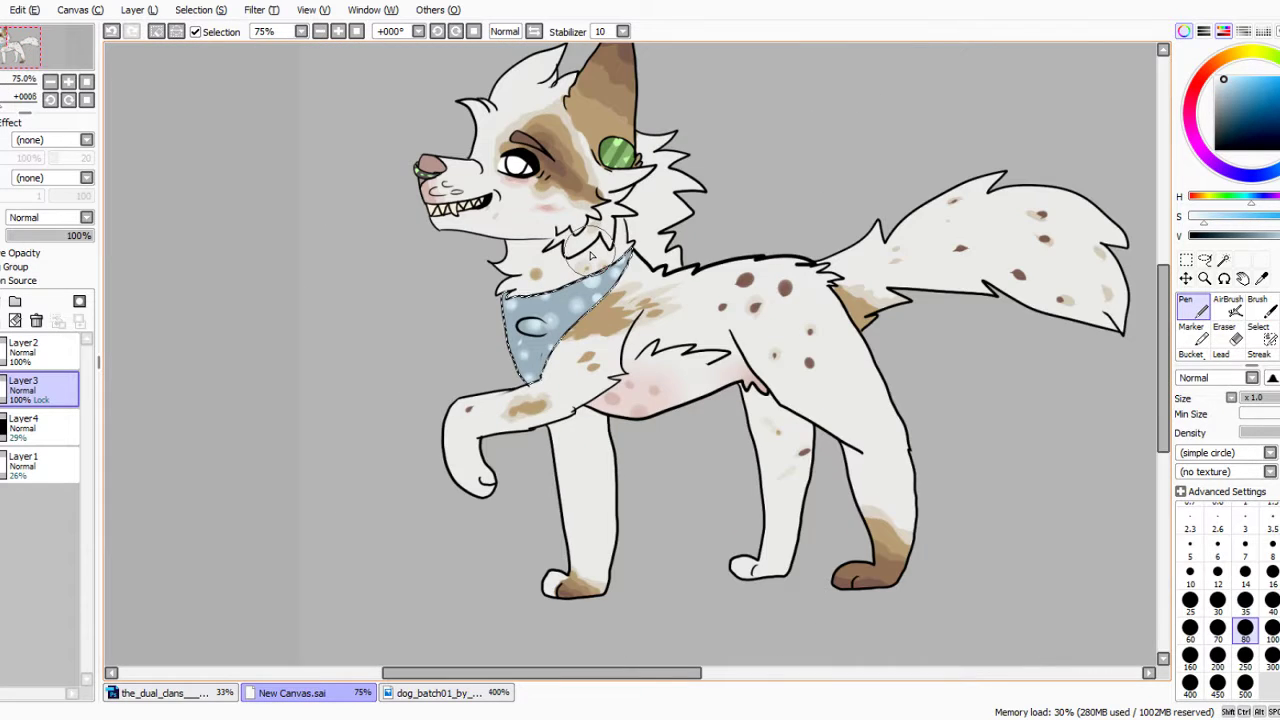
scroll(591, 256, "up", 5)
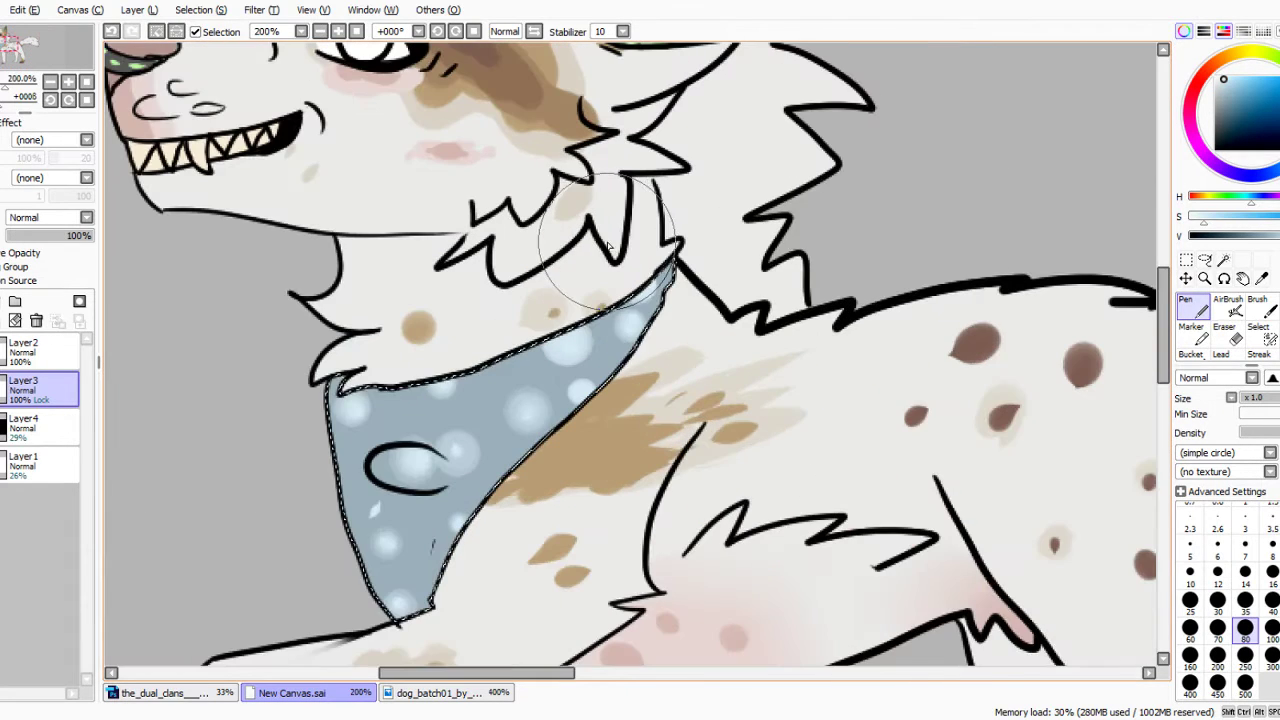
left_click(271, 31)
left_click_drag(724, 417, 790, 443)
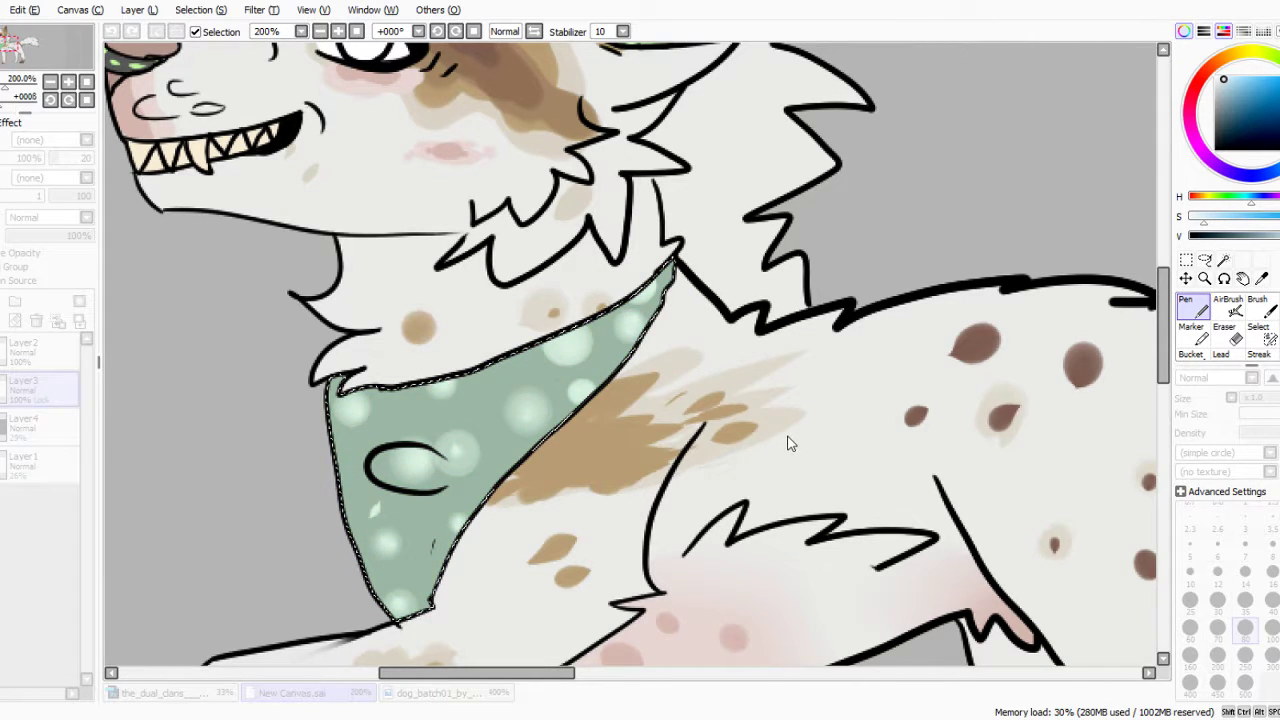
left_click(853, 513)
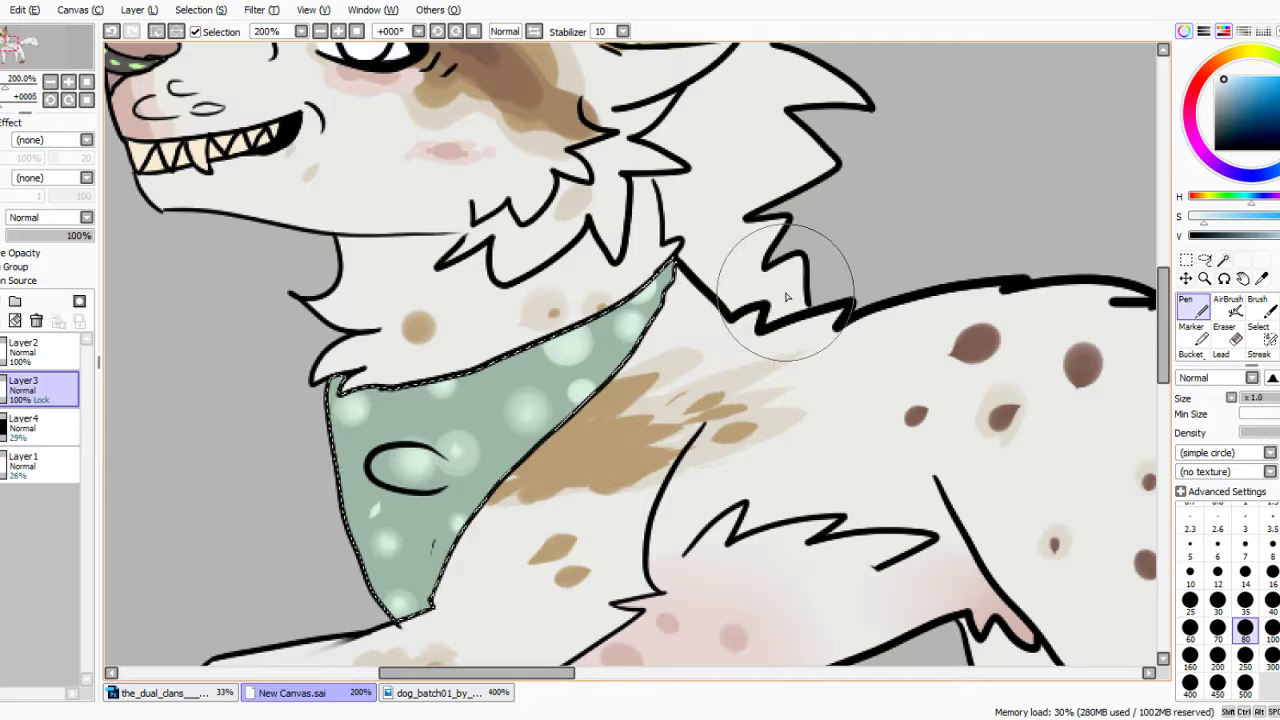
scroll(650, 280, "down", 3)
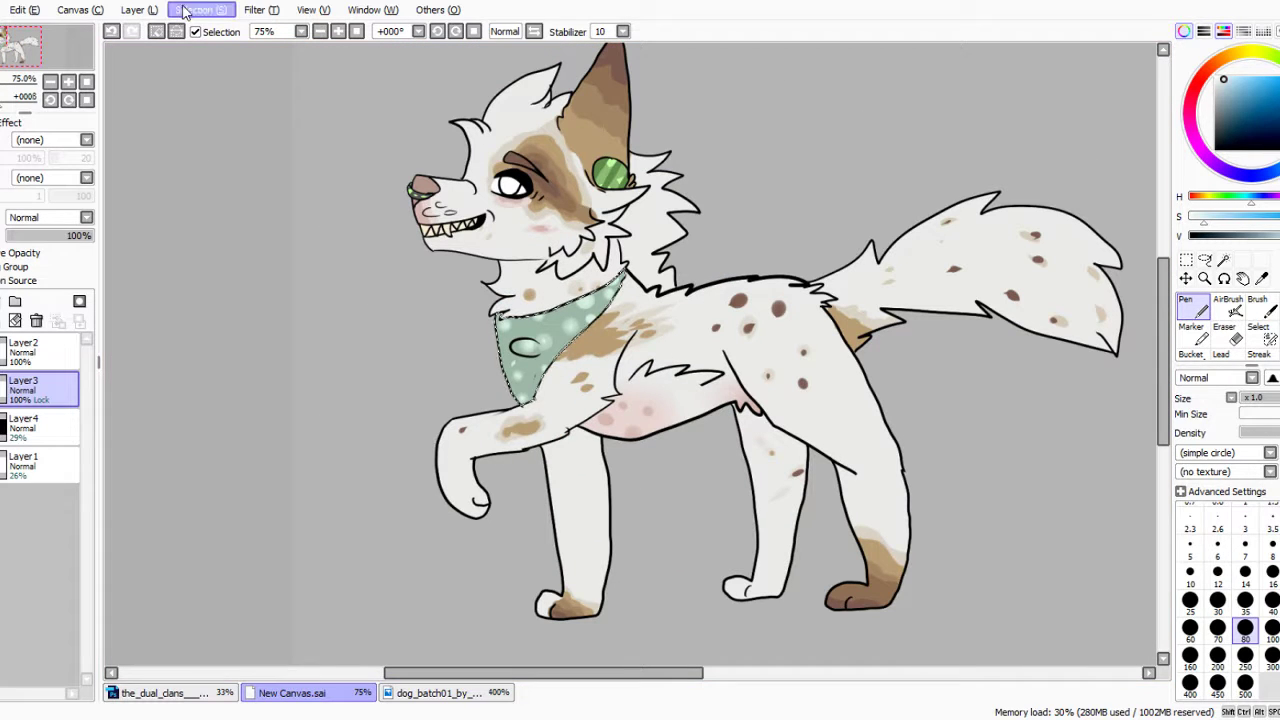
scroll(376, 163, "down", 2)
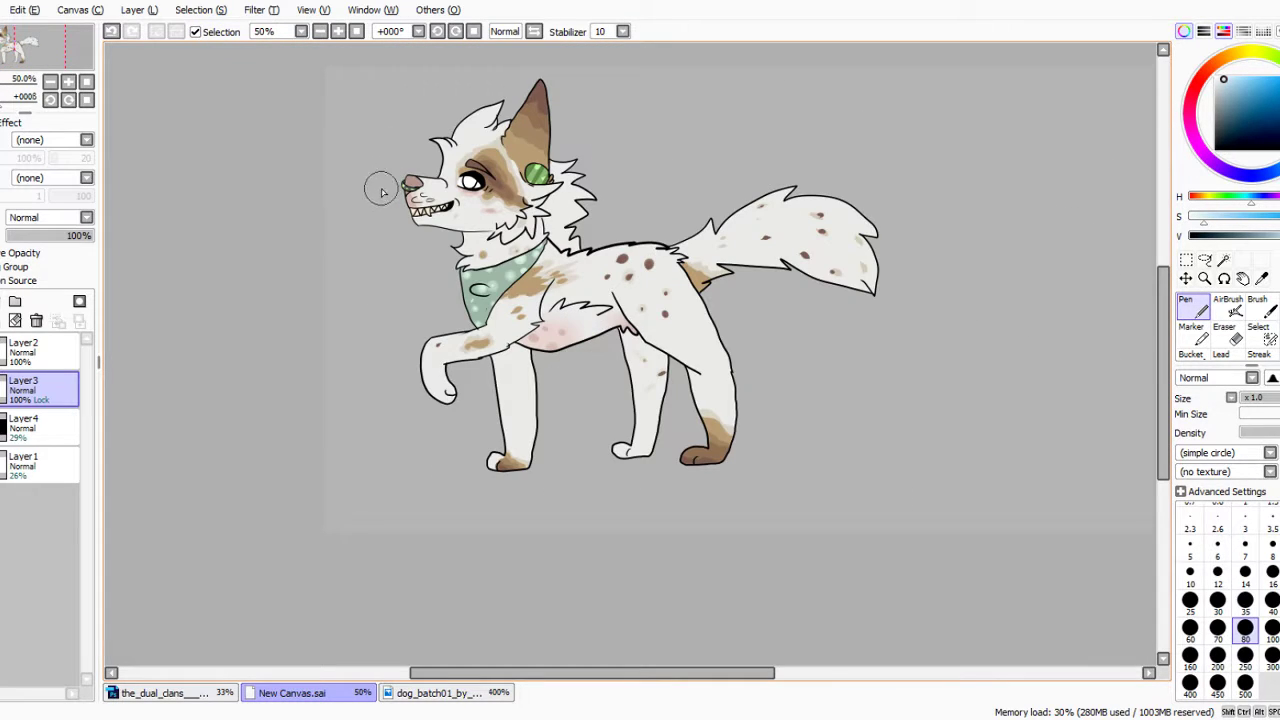
Select the inside of the dog's eye on Layer2 with the Magic Wand, and ready the Pen on Layer3.
key("alt+Tab")
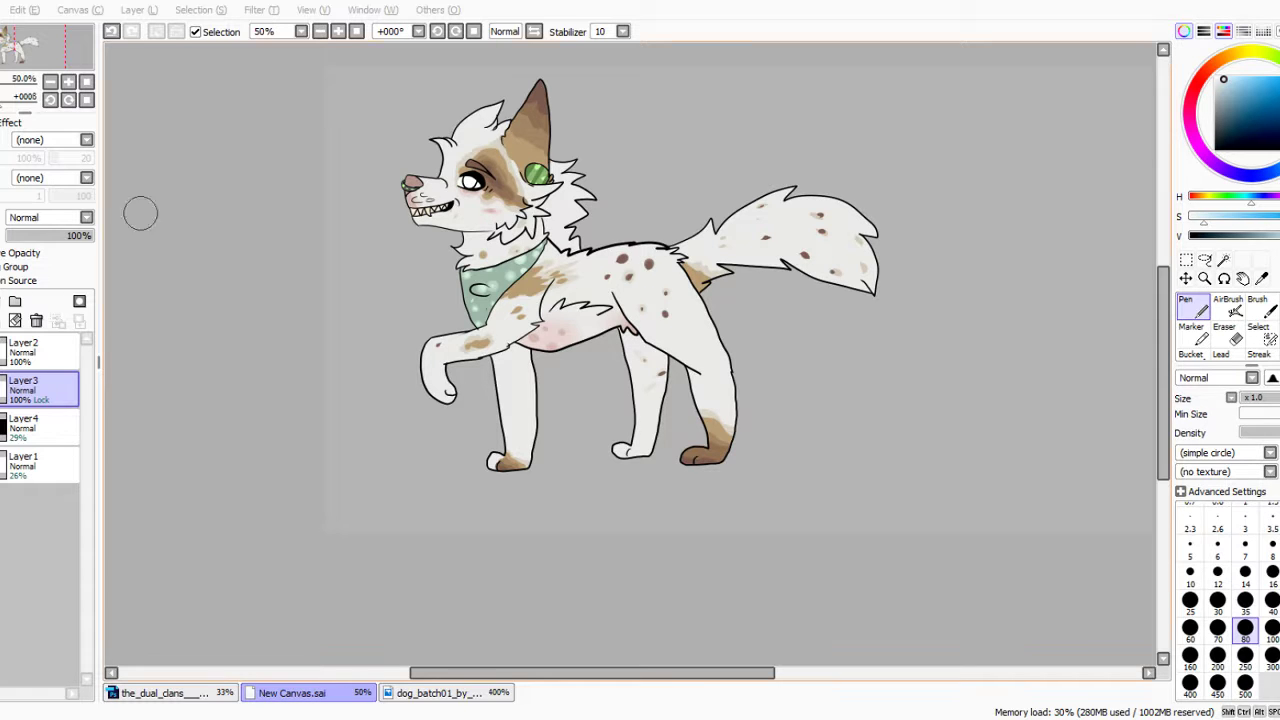
scroll(493, 150, "up", 3)
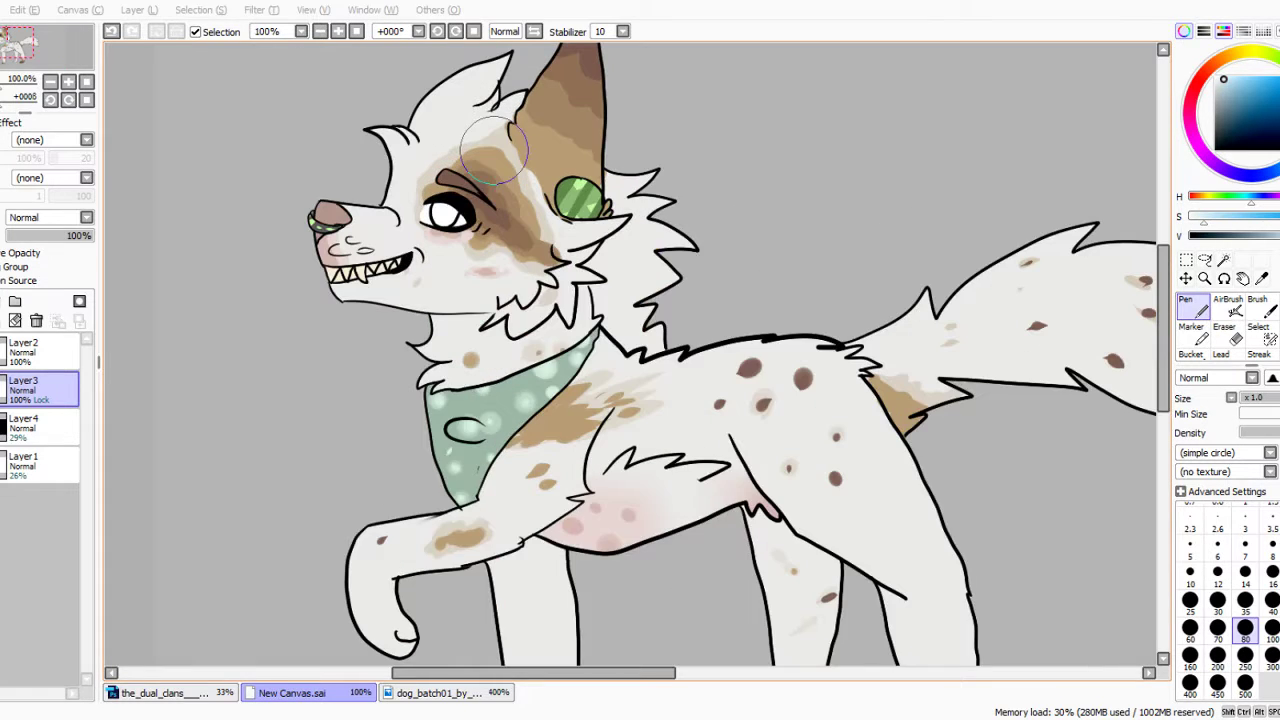
left_click(30, 350)
left_click(1205, 261)
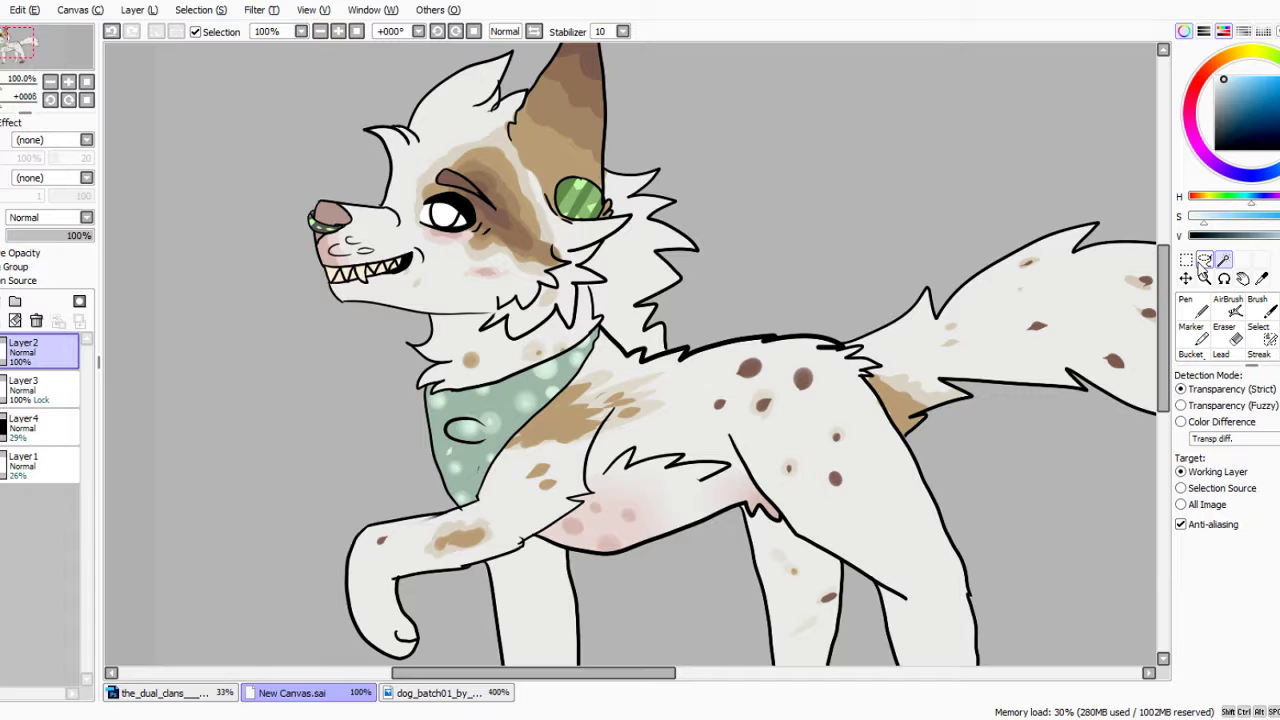
left_click(455, 215)
left_click(40, 388)
left_click(1186, 302)
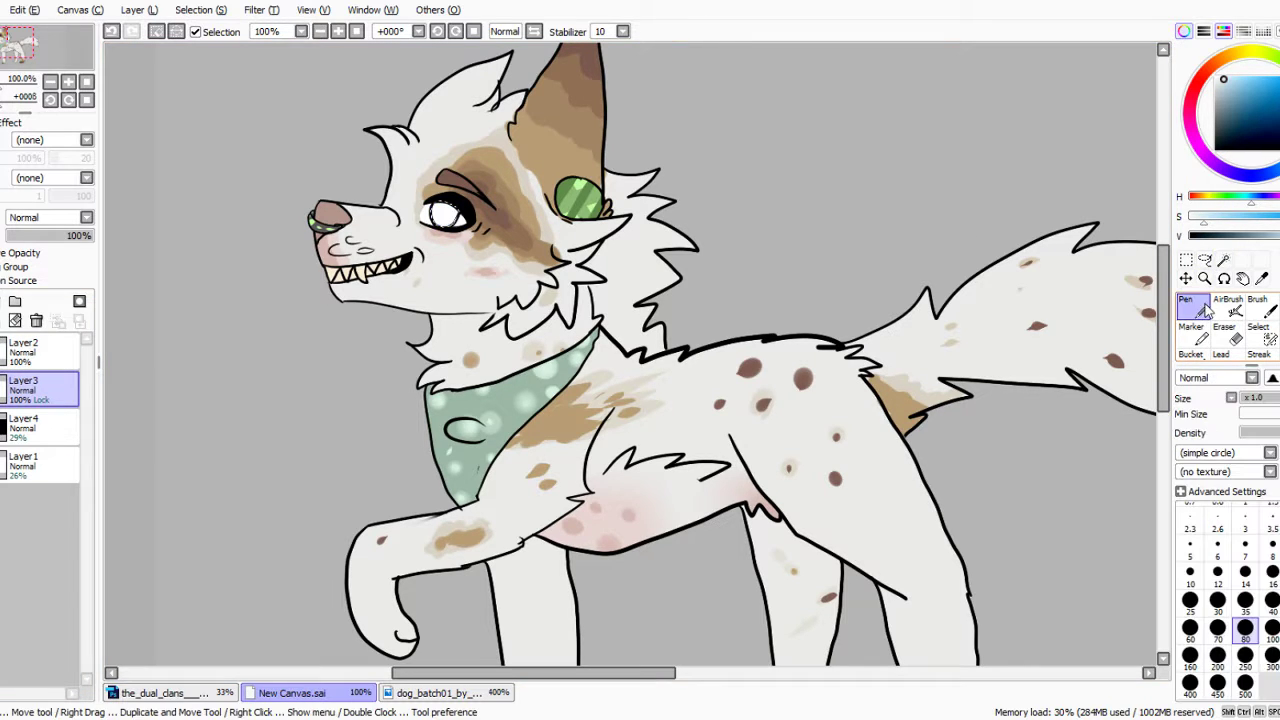
Sample the dark blue eye colour of reference dog 1 and paint the selected eye's iris with it.
left_click(440, 692)
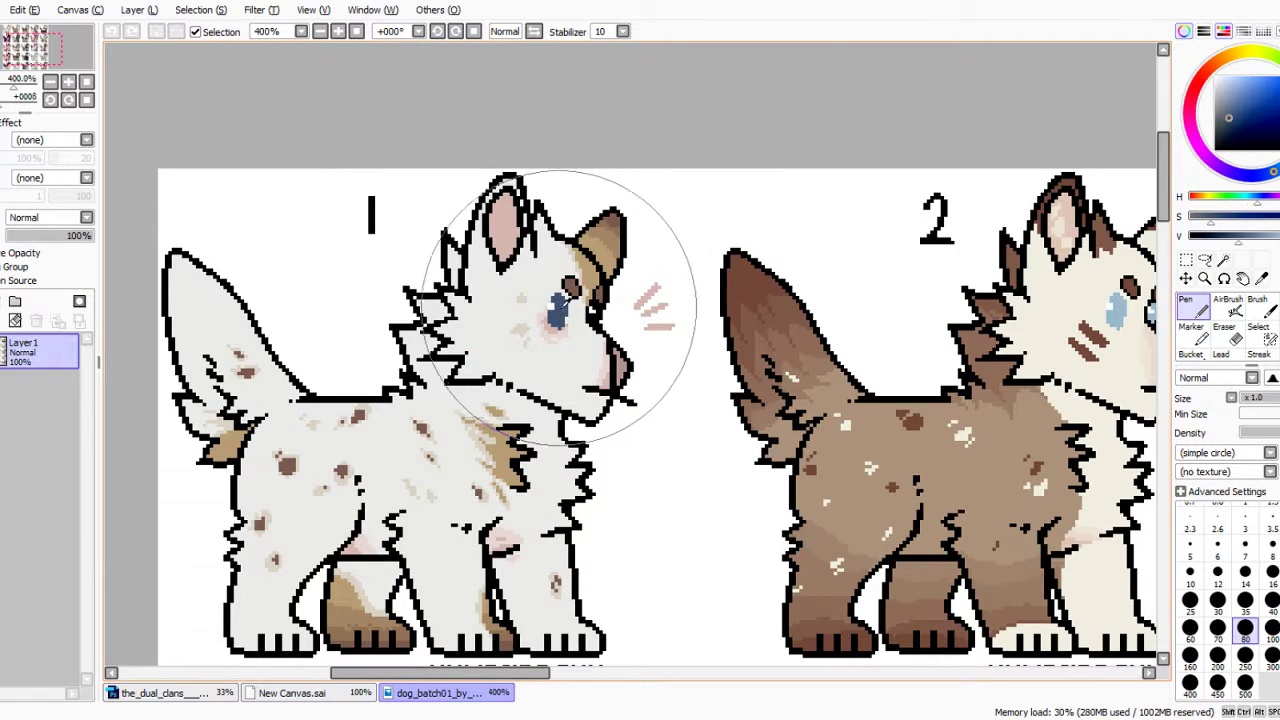
left_click(204, 695)
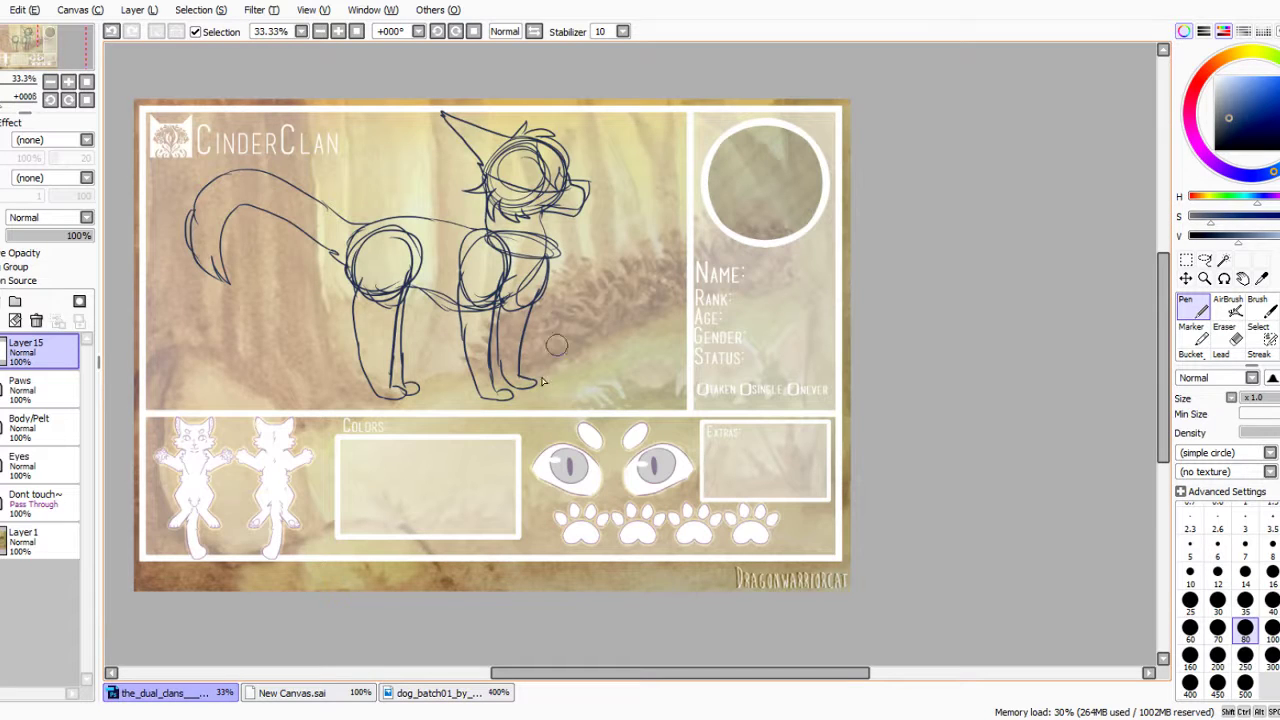
left_click(364, 693)
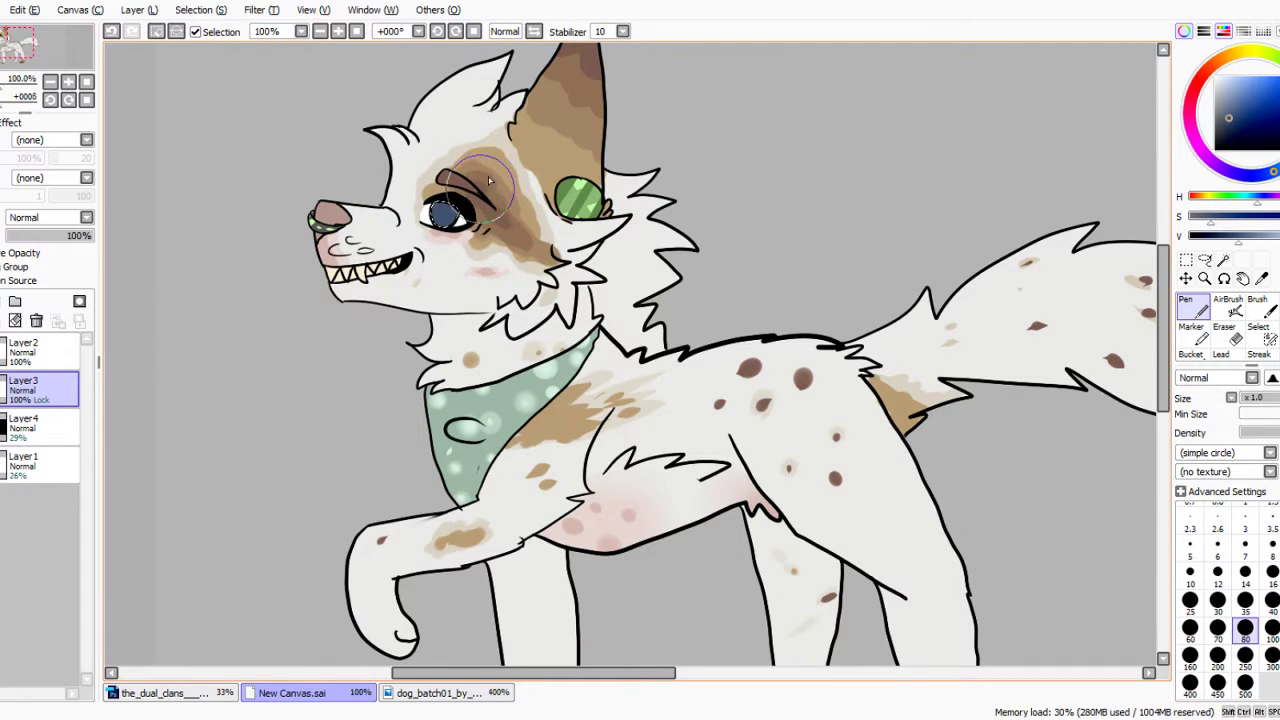
scroll(476, 130, "down", 2)
scroll(420, 200, "down", 1)
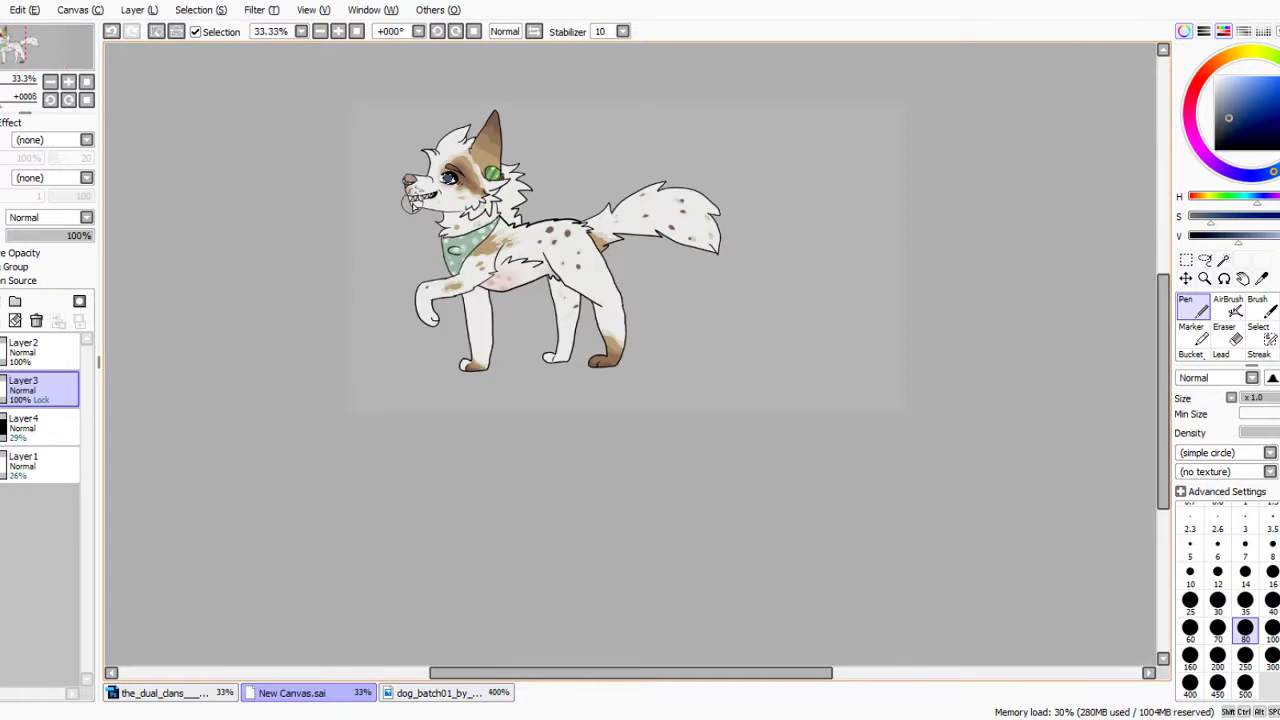
scroll(545, 155, "up", 1)
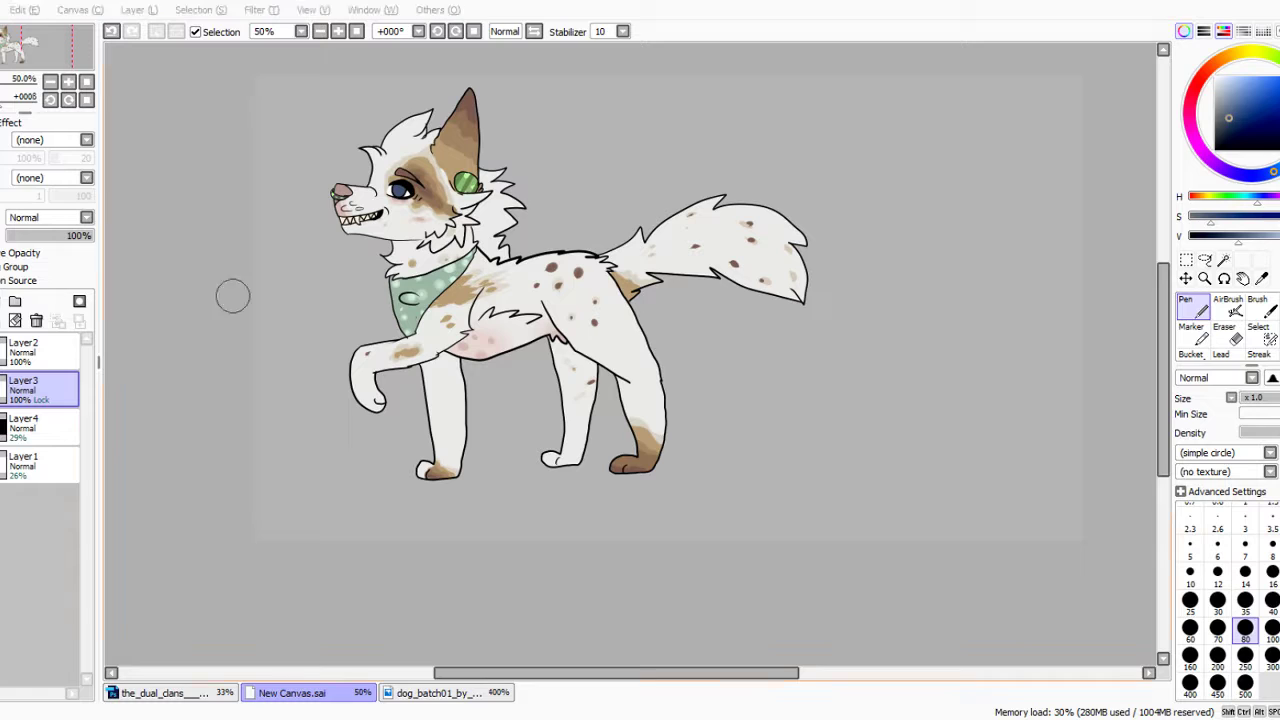
Hide the grey Layer4 and add a new layer directly above it.
left_click(2, 428)
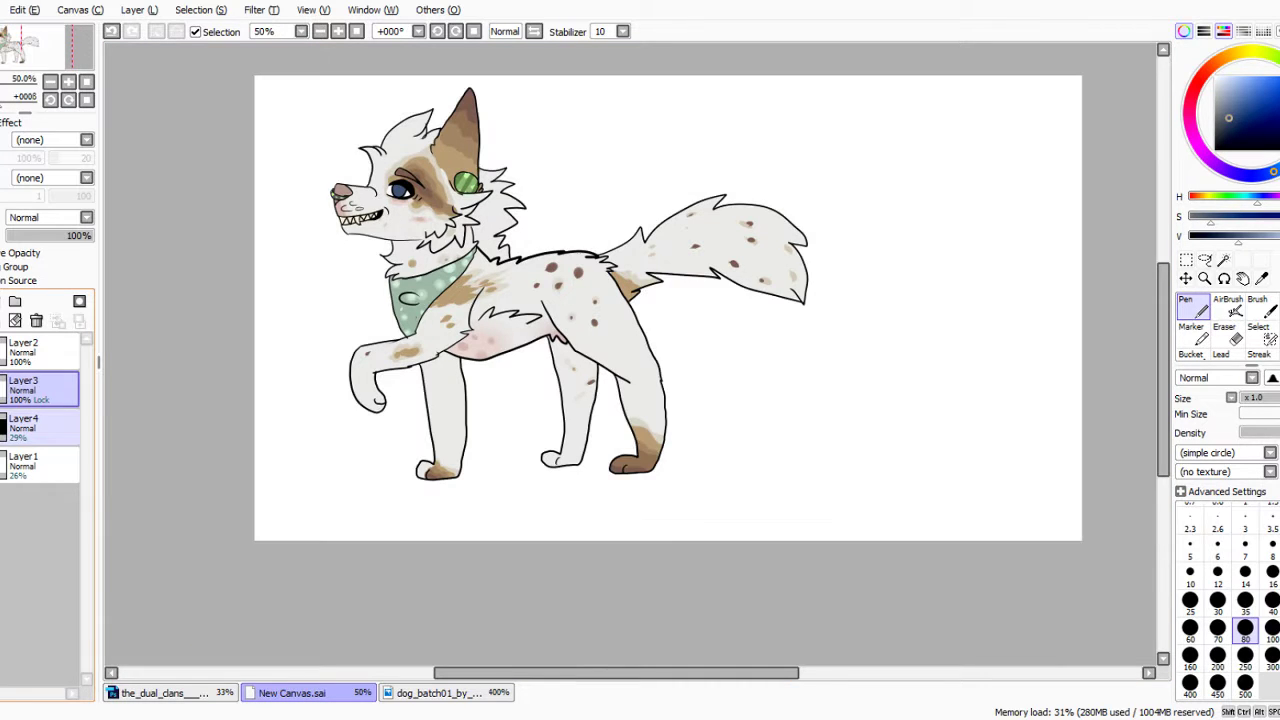
left_click(40, 432)
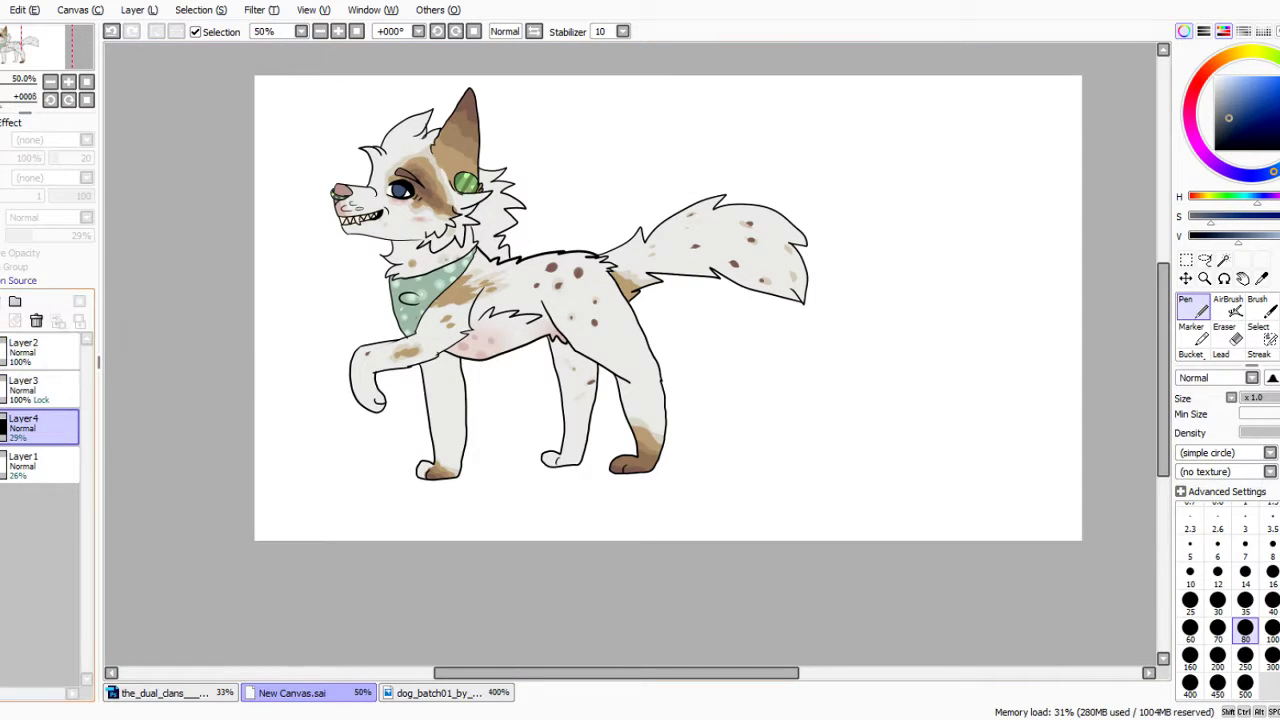
left_click(1, 301)
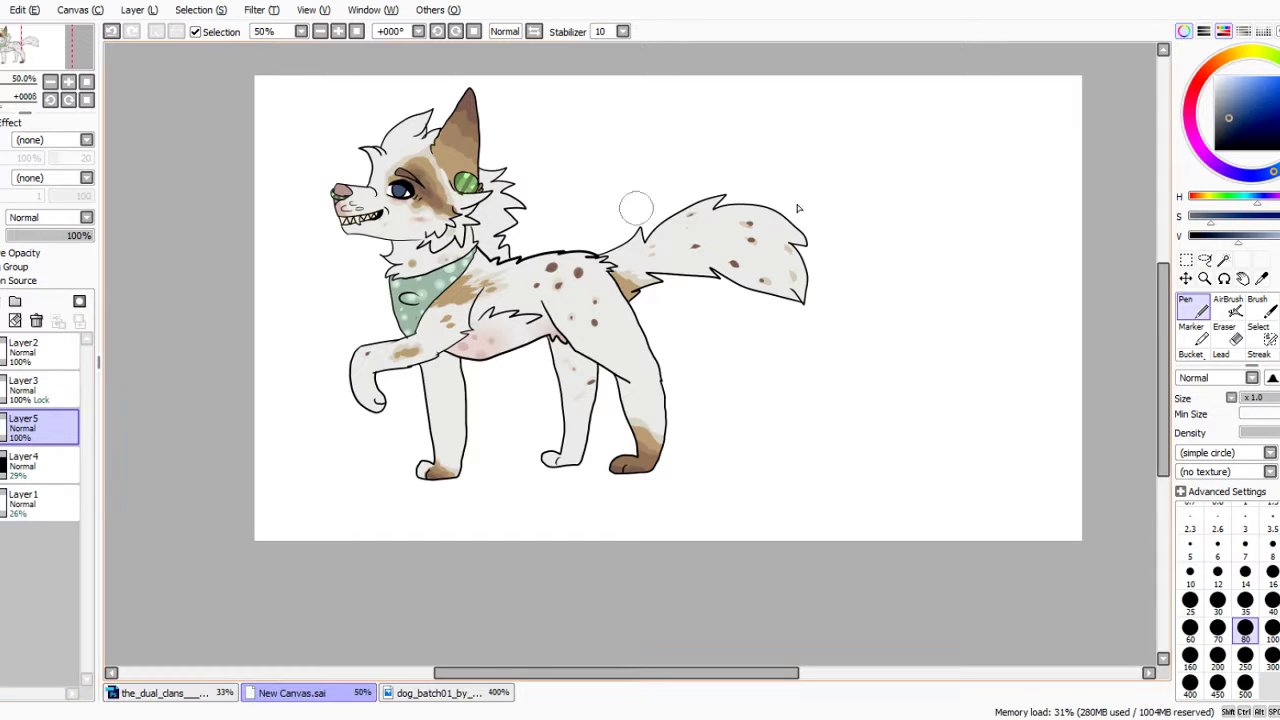
Fill a large rectangular selection just inside the canvas edges with dark grey on Layer5, and clear the selection.
left_click(1187, 261)
left_click_drag(279, 97, 1059, 488)
left_click(1207, 220)
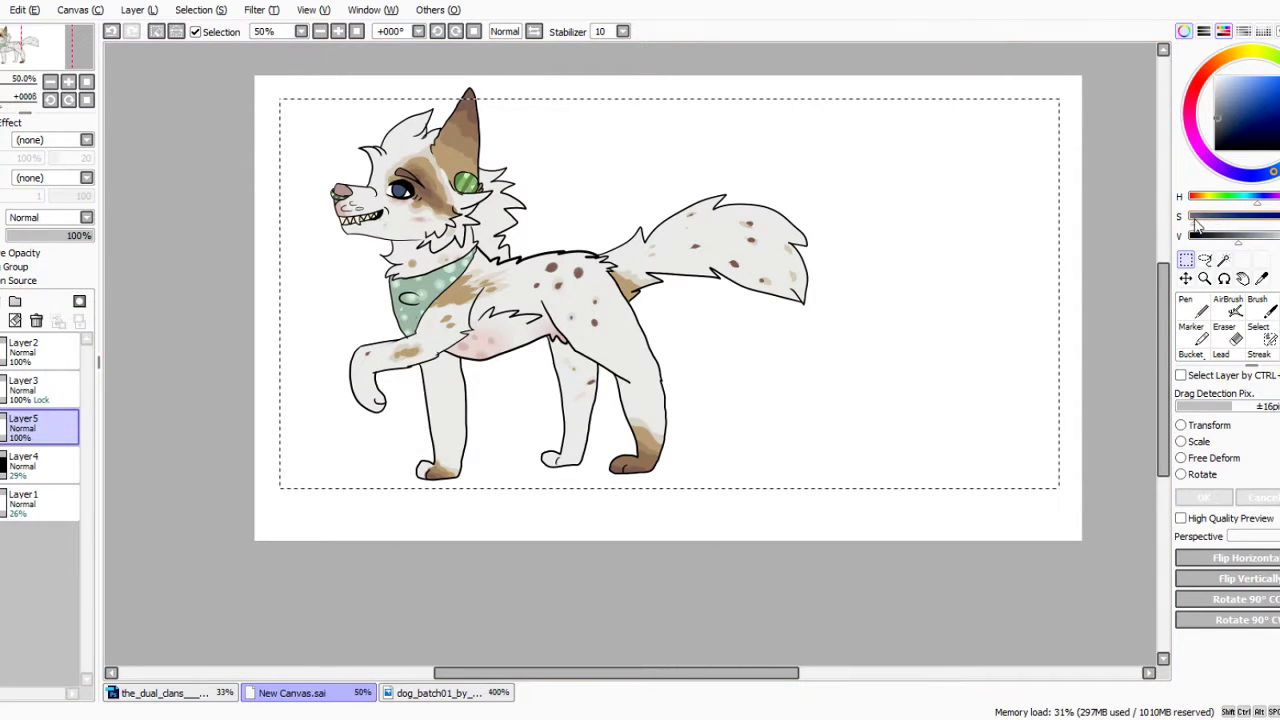
left_click(1190, 350)
left_click(974, 295)
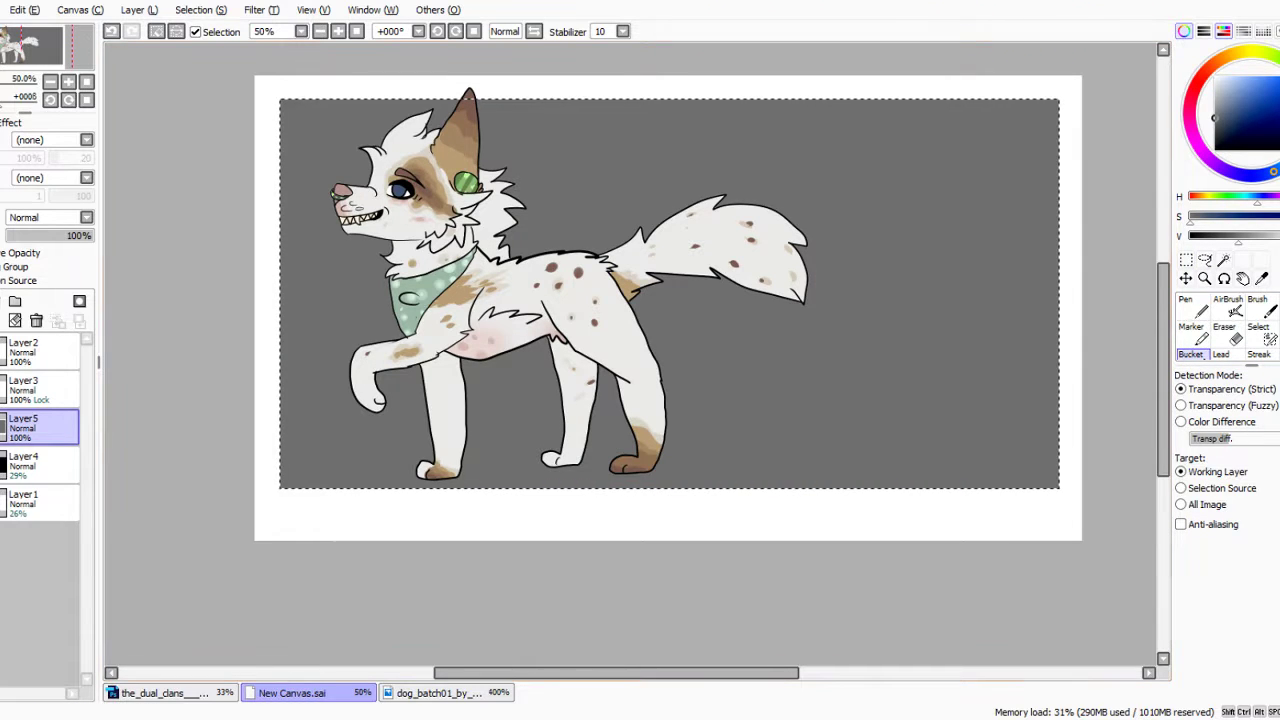
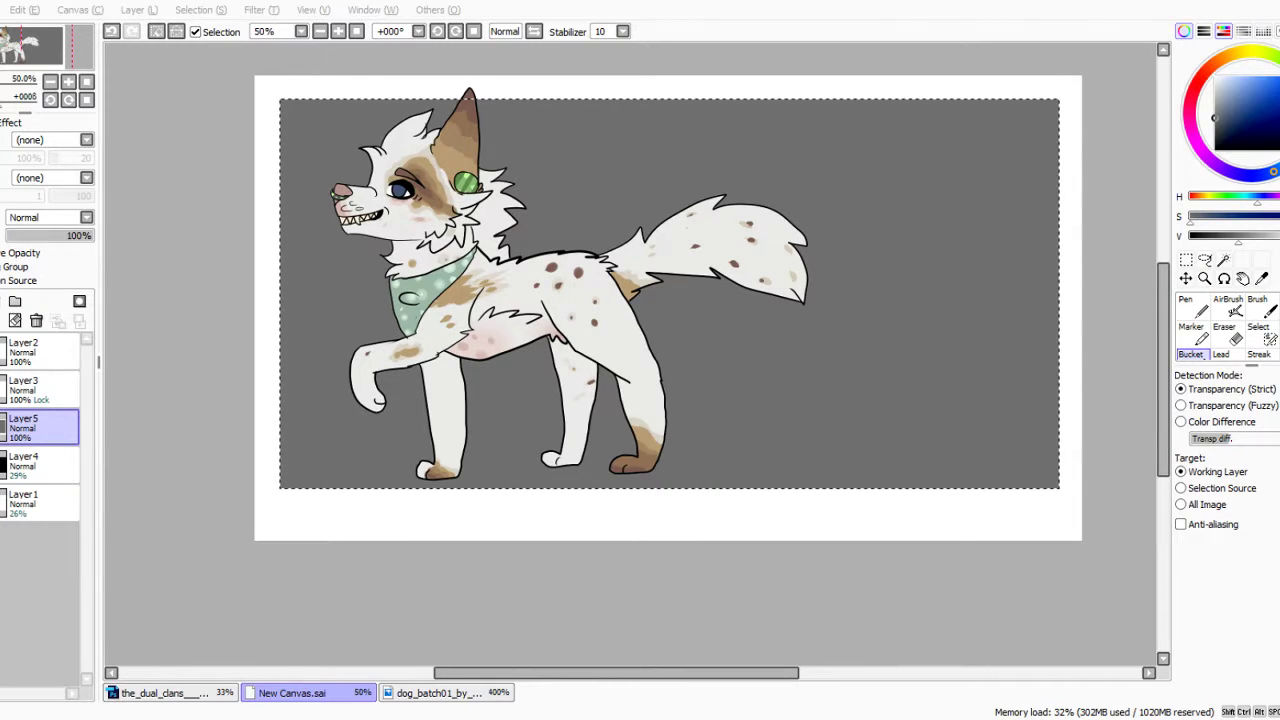
scroll(286, 322, "down", 1)
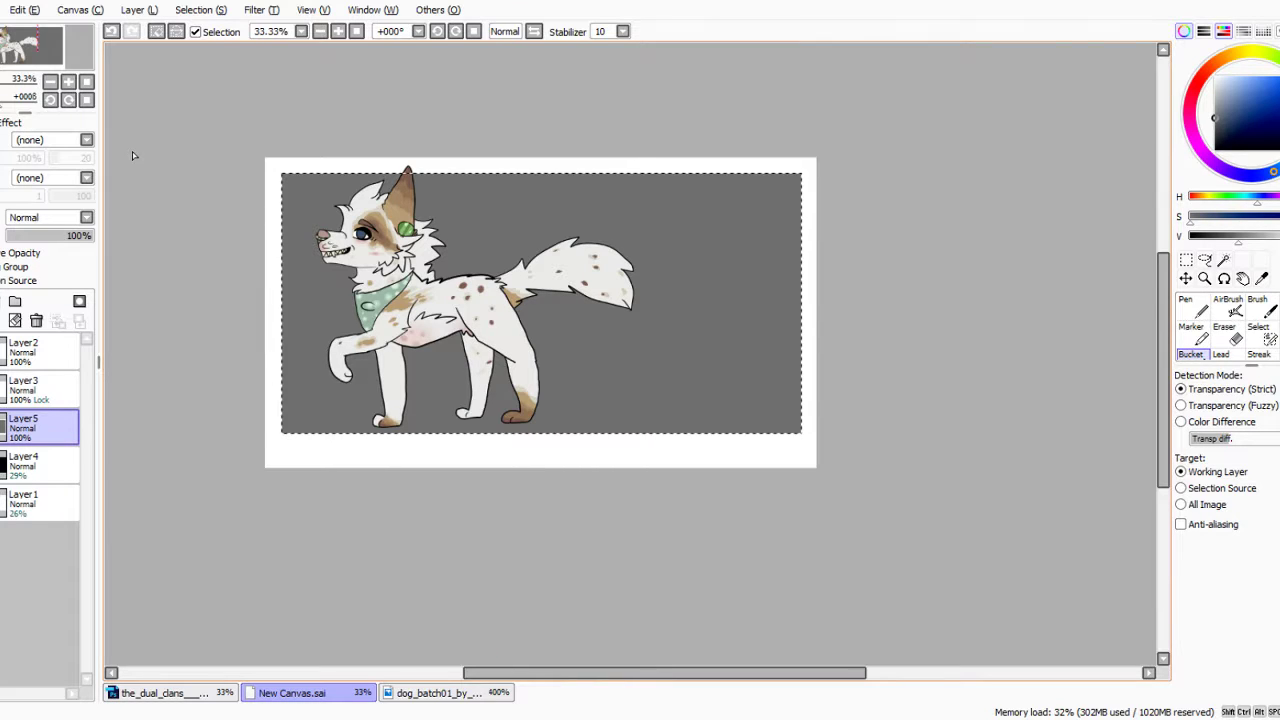
key("ctrl+d")
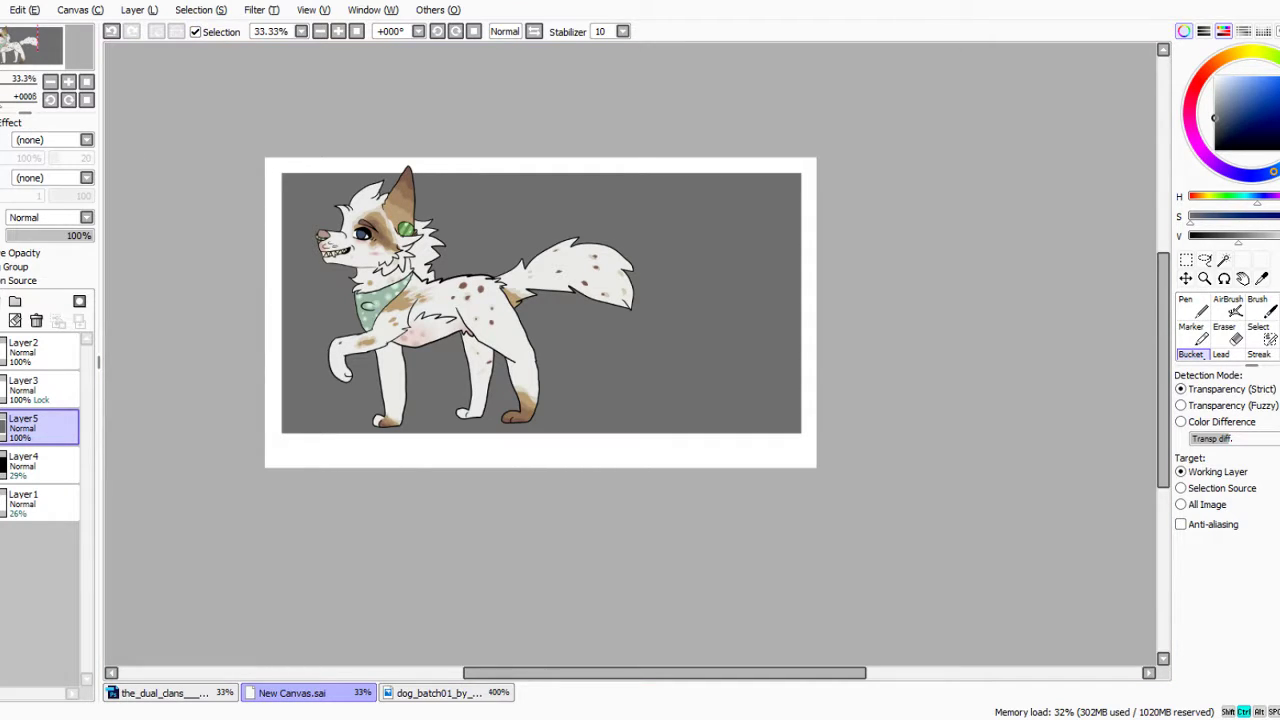
Paste the rose photo above the grey rectangle, clip it to that layer, and set its opacity to 59%.
key("ctrl+v")
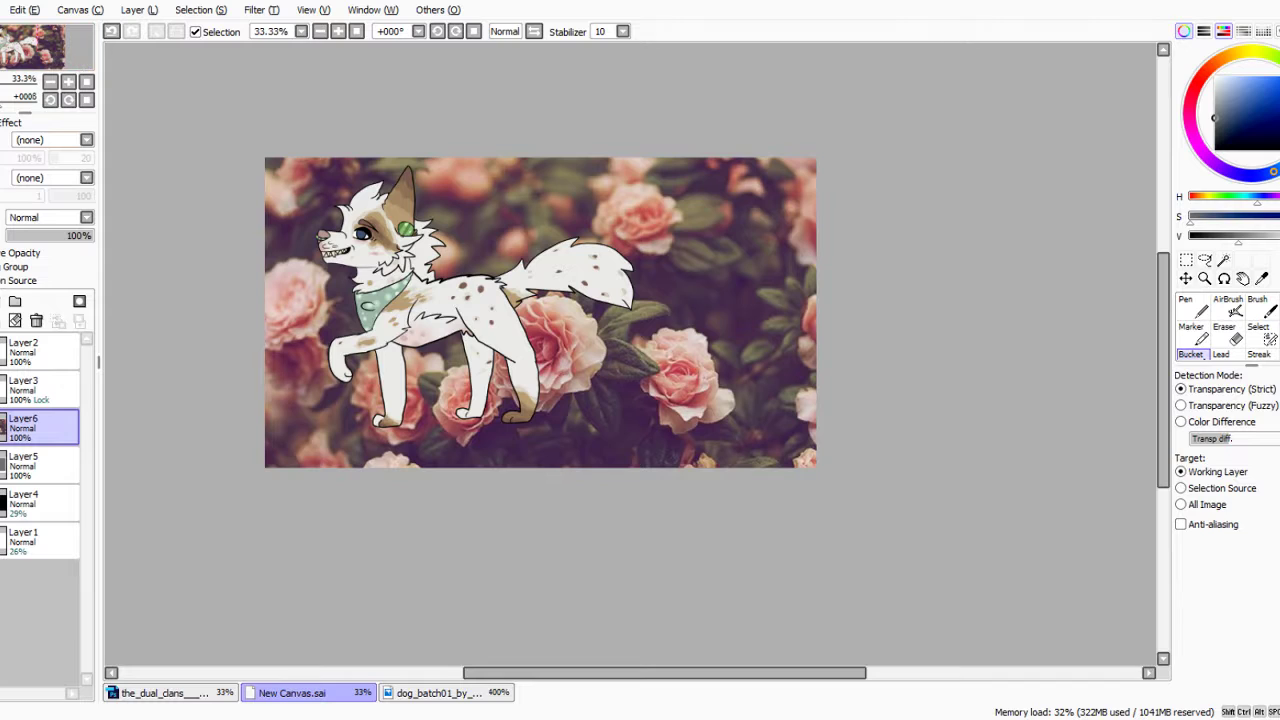
left_click(10, 268)
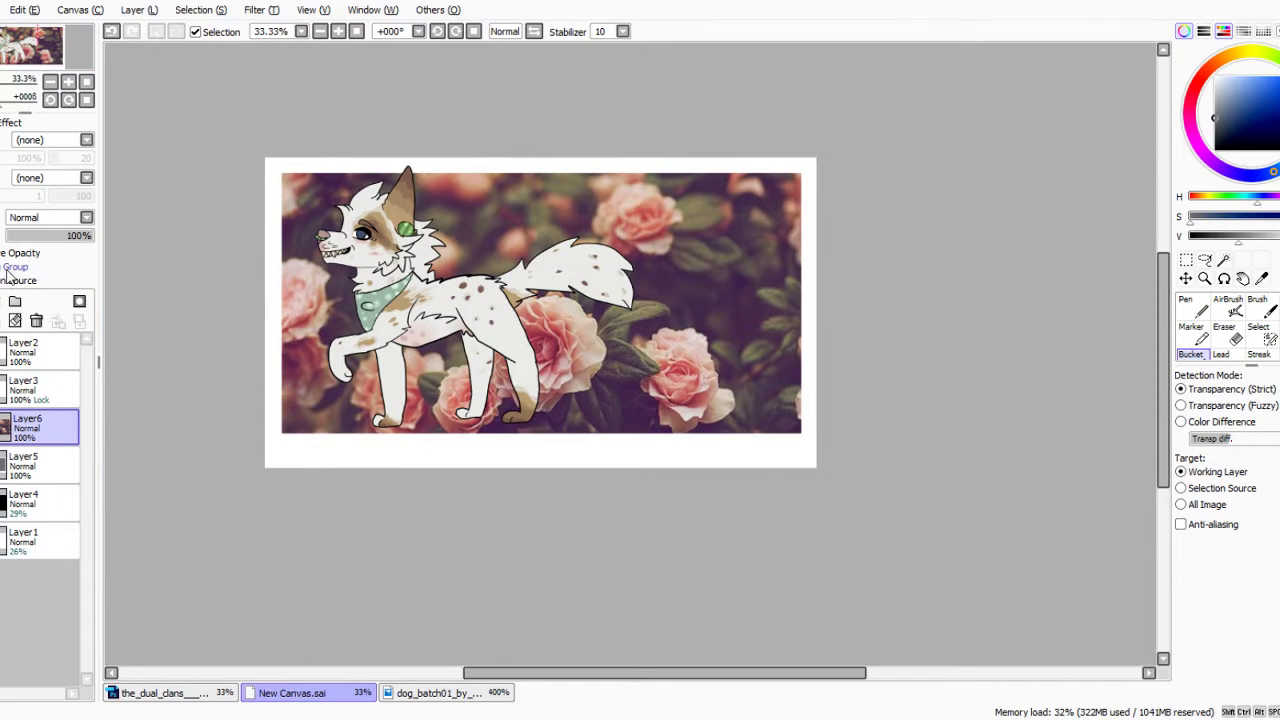
left_click(43, 237)
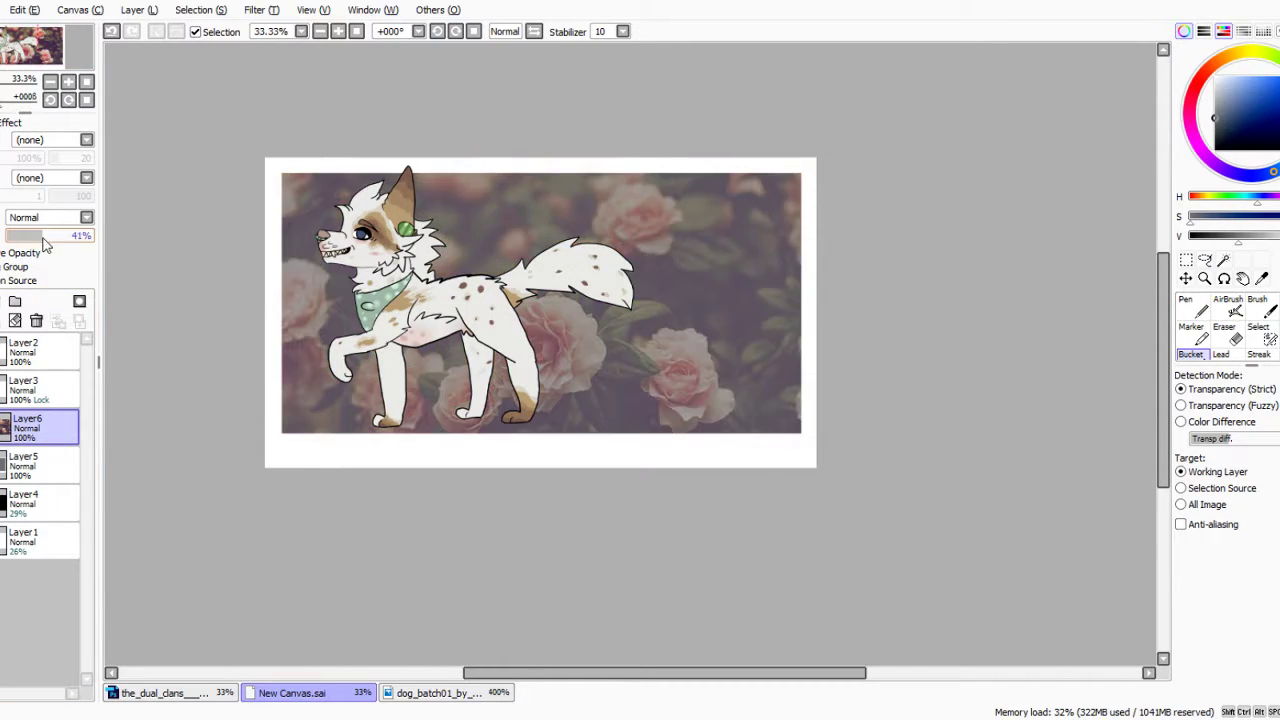
left_click(57, 237)
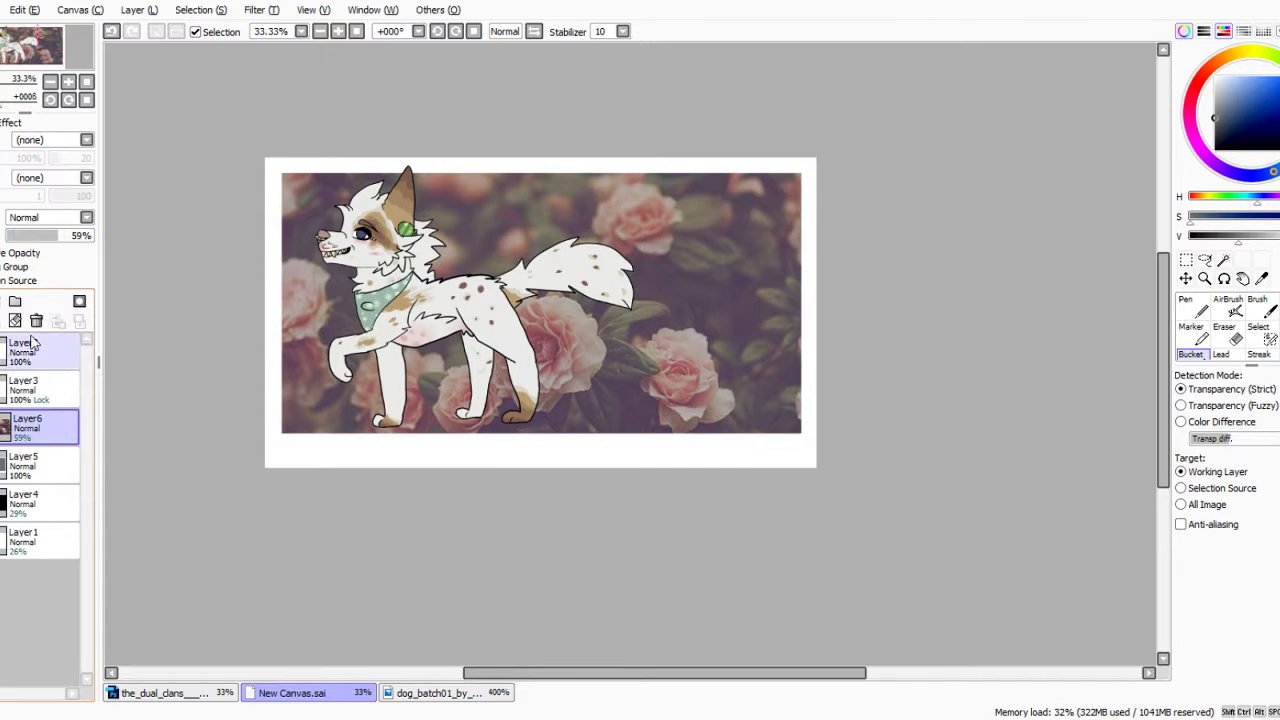
Unclip and hide the rose photo layer, and select the border area outside the grey rectangle on Layer5.
left_click(10, 267)
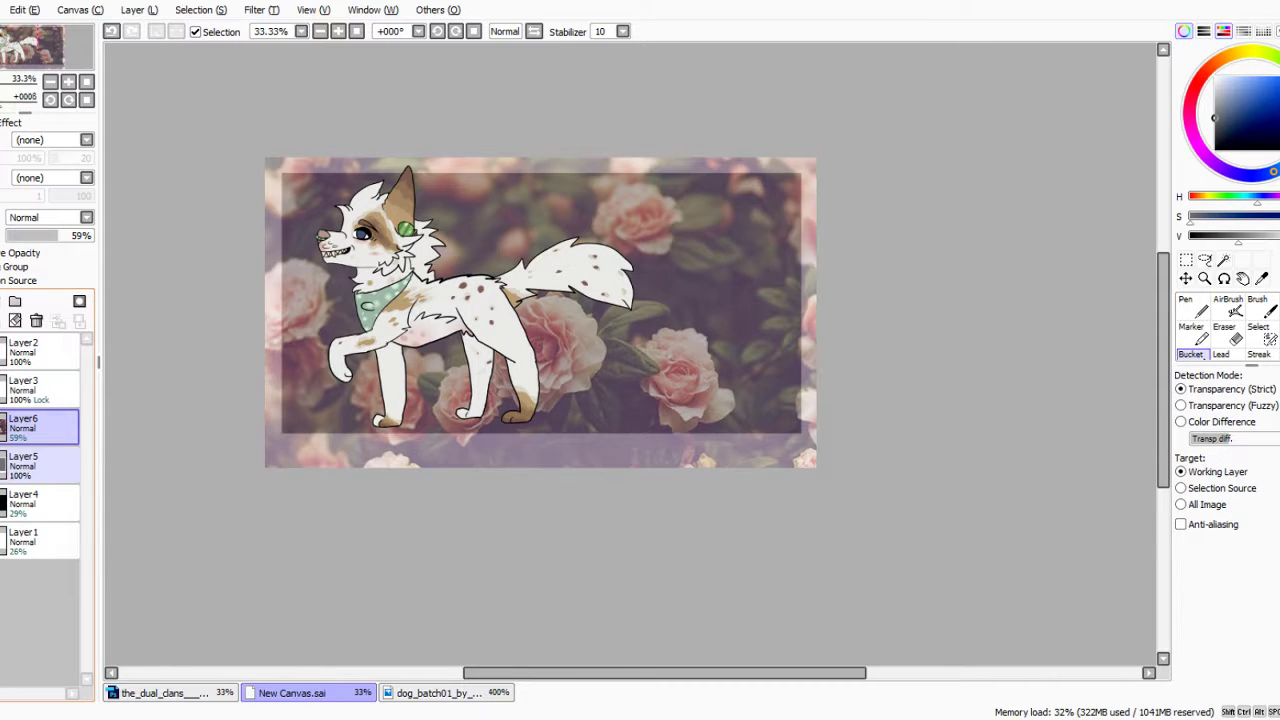
left_click(1, 428)
left_click(14, 467)
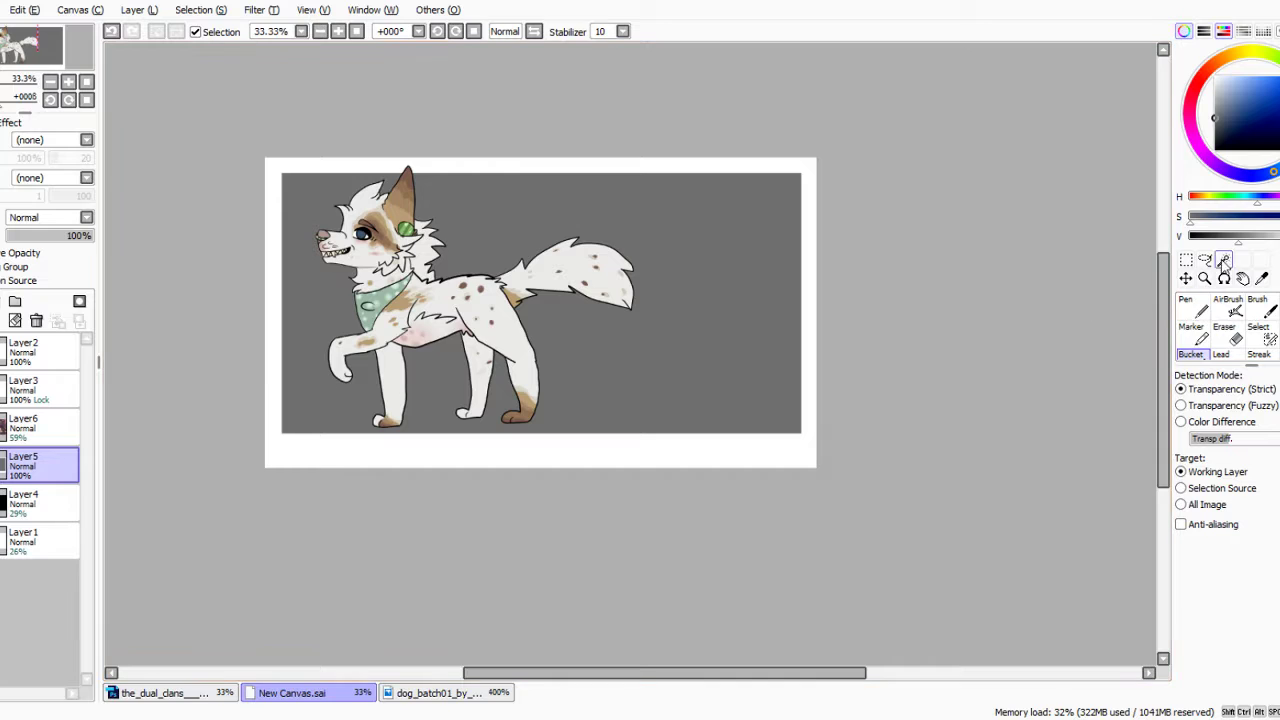
left_click(1224, 260)
left_click(797, 282)
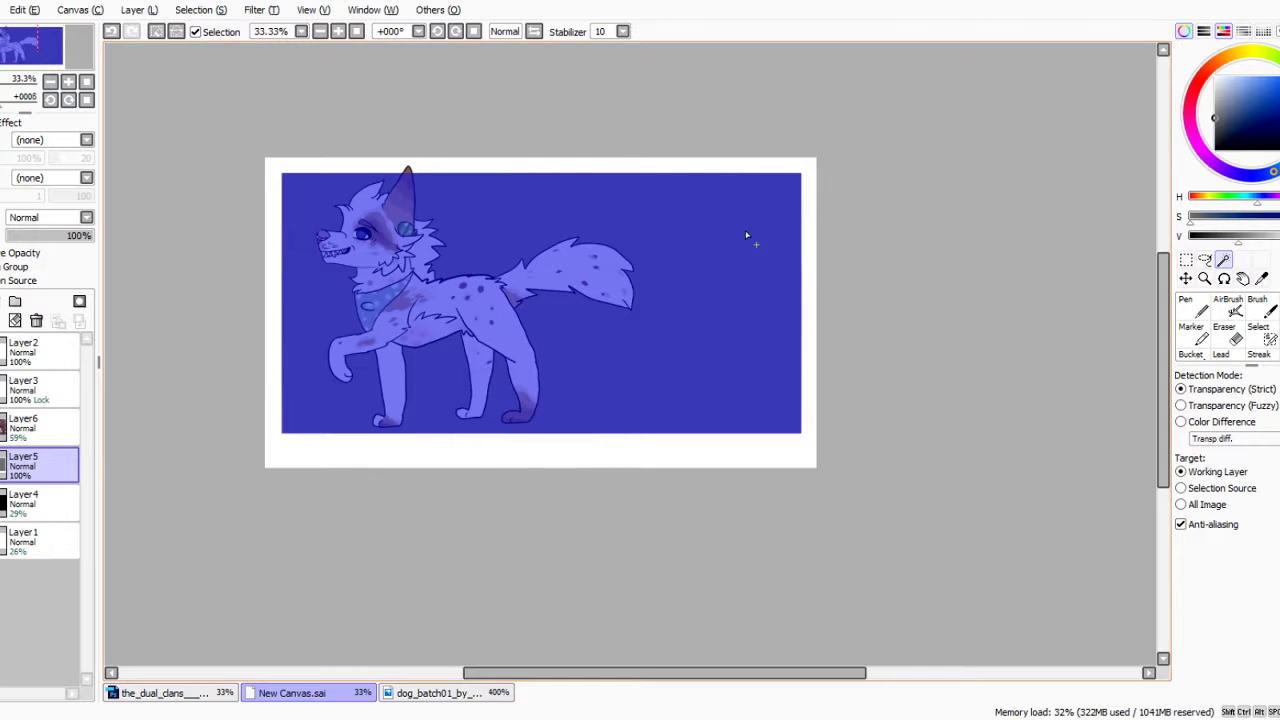
key("ctrl+i")
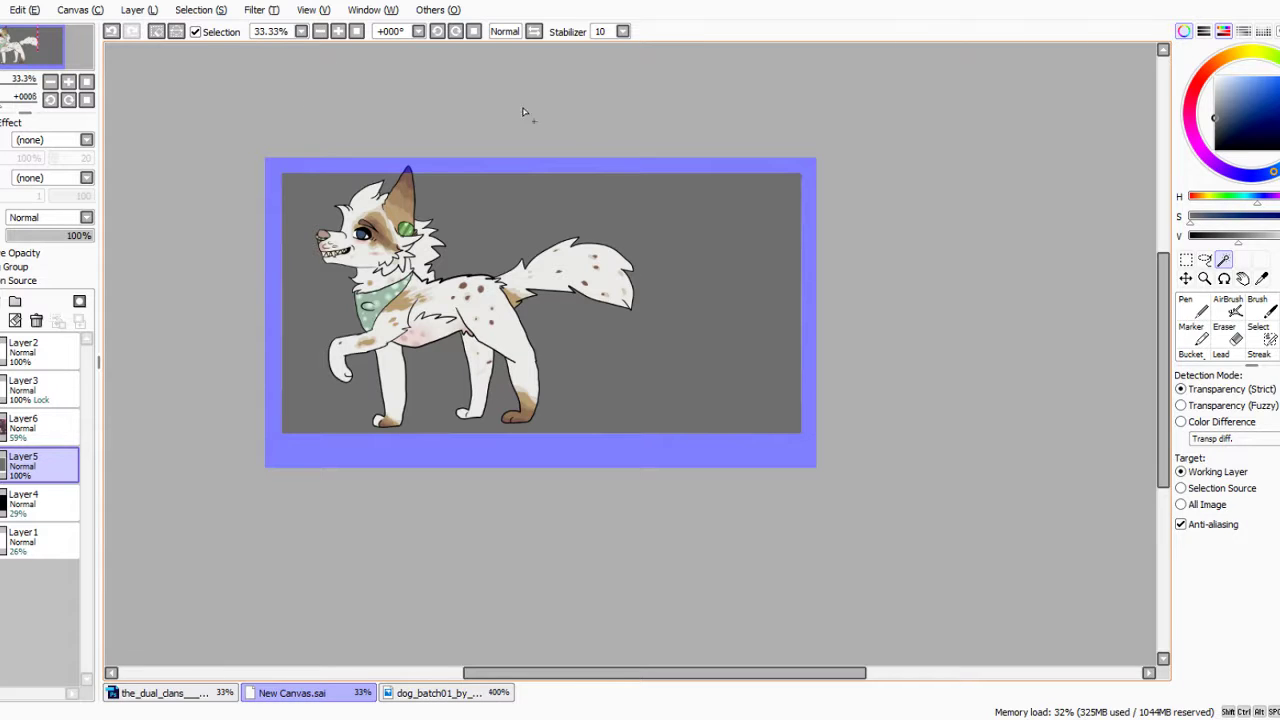
Show the rose photo on Layer6 again and erase all of it within the selected border area.
left_click(3, 425)
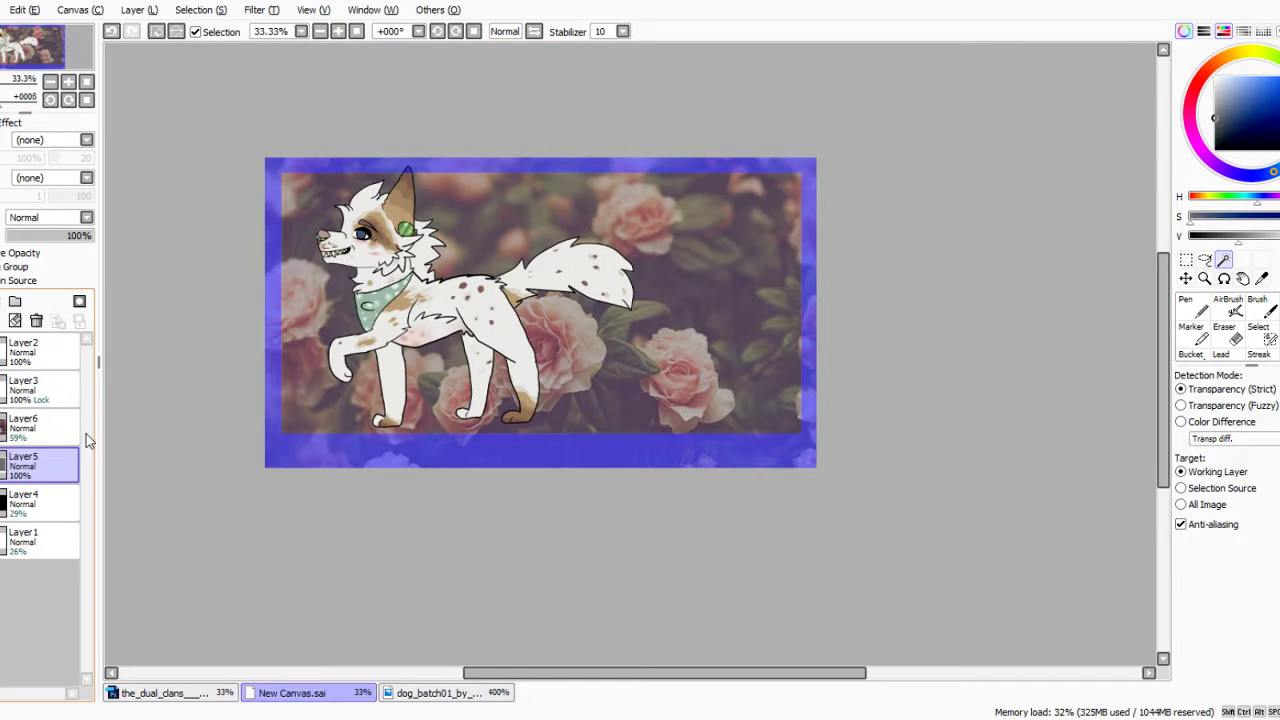
left_click(55, 477)
left_click(1224, 333)
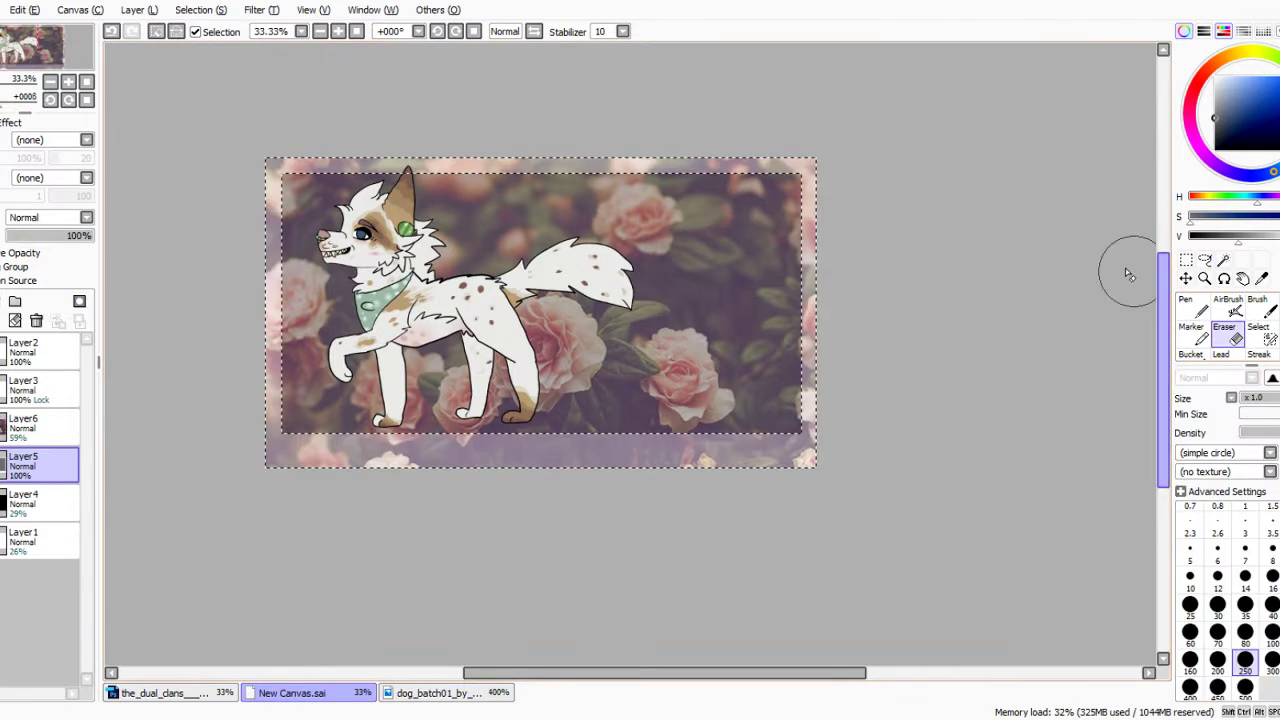
left_click(45, 425)
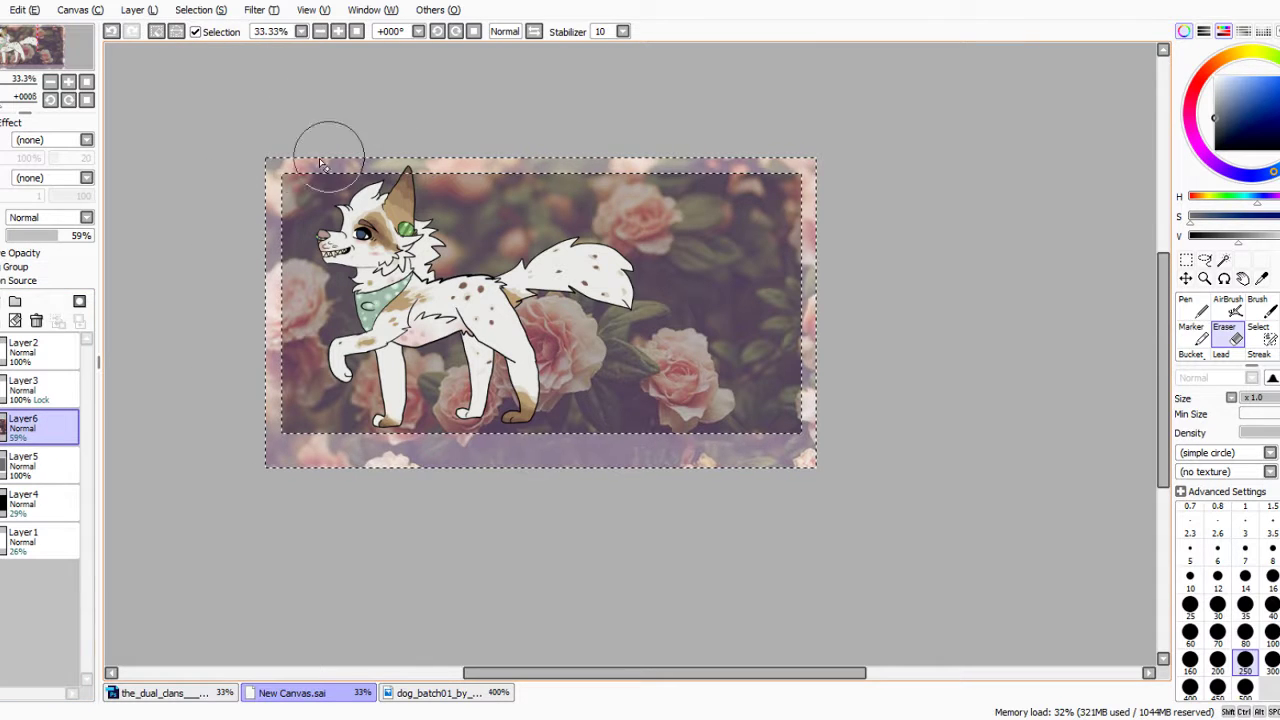
mouse_move(297, 172)
left_mouse_down()
mouse_move(193, 183)
mouse_move(872, 231)
mouse_move(104, 231)
left_mouse_up()
left_click(1217, 660)
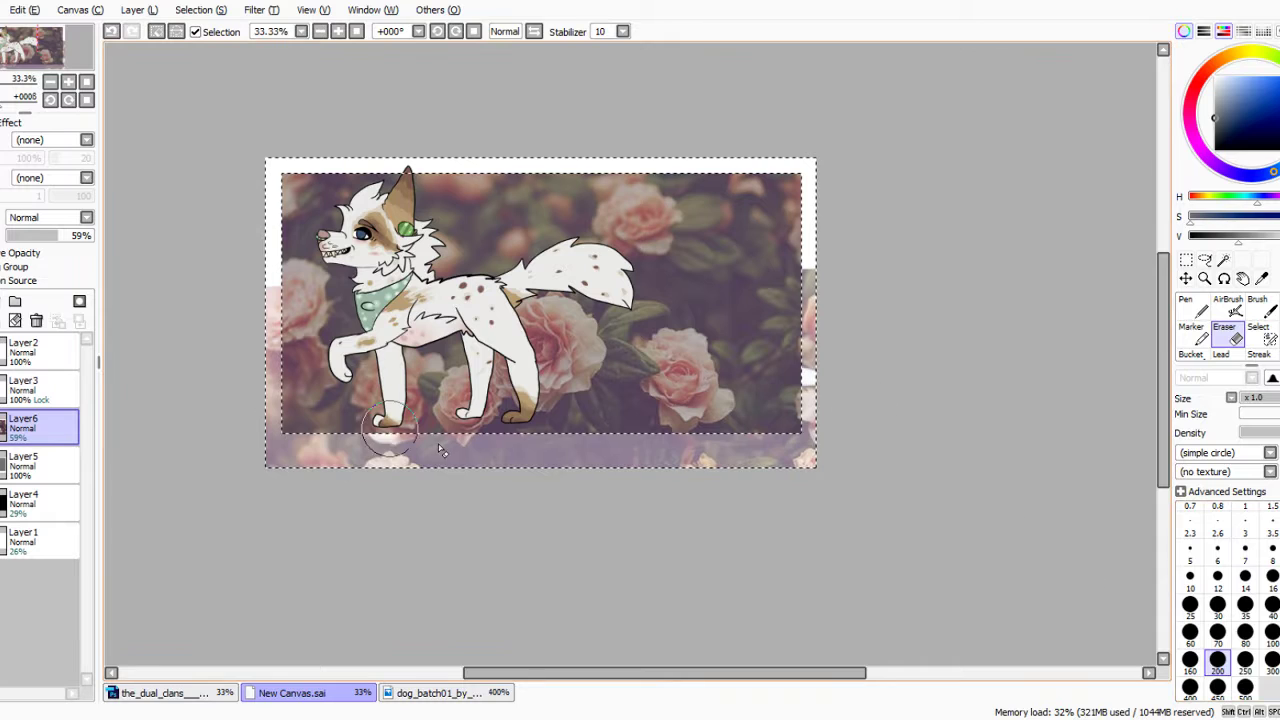
left_click_drag(387, 432, 830, 448)
left_click(1245, 687)
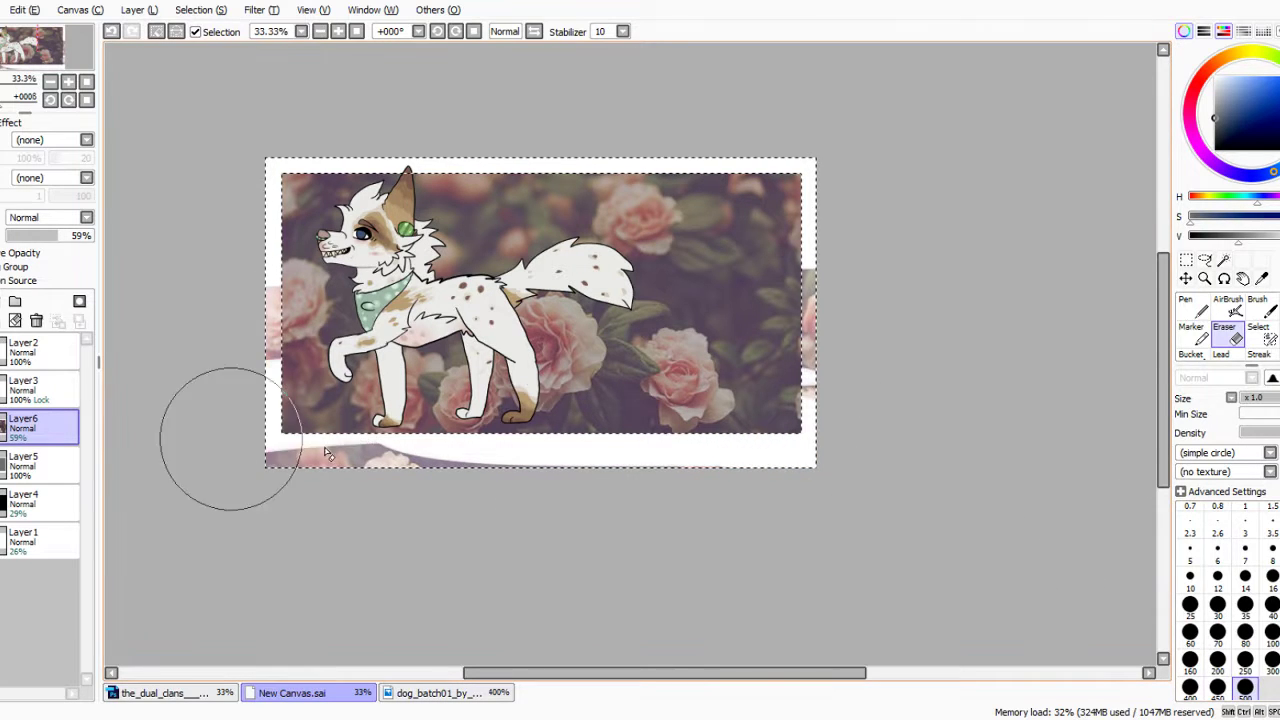
left_click_drag(226, 440, 760, 450)
left_click_drag(615, 275, 1008, 288)
Erase the grey rectangle from Layer5 using the inverted selection, set the rose photo layer's opacity to 77%, and clear the selection.
left_click(40, 464)
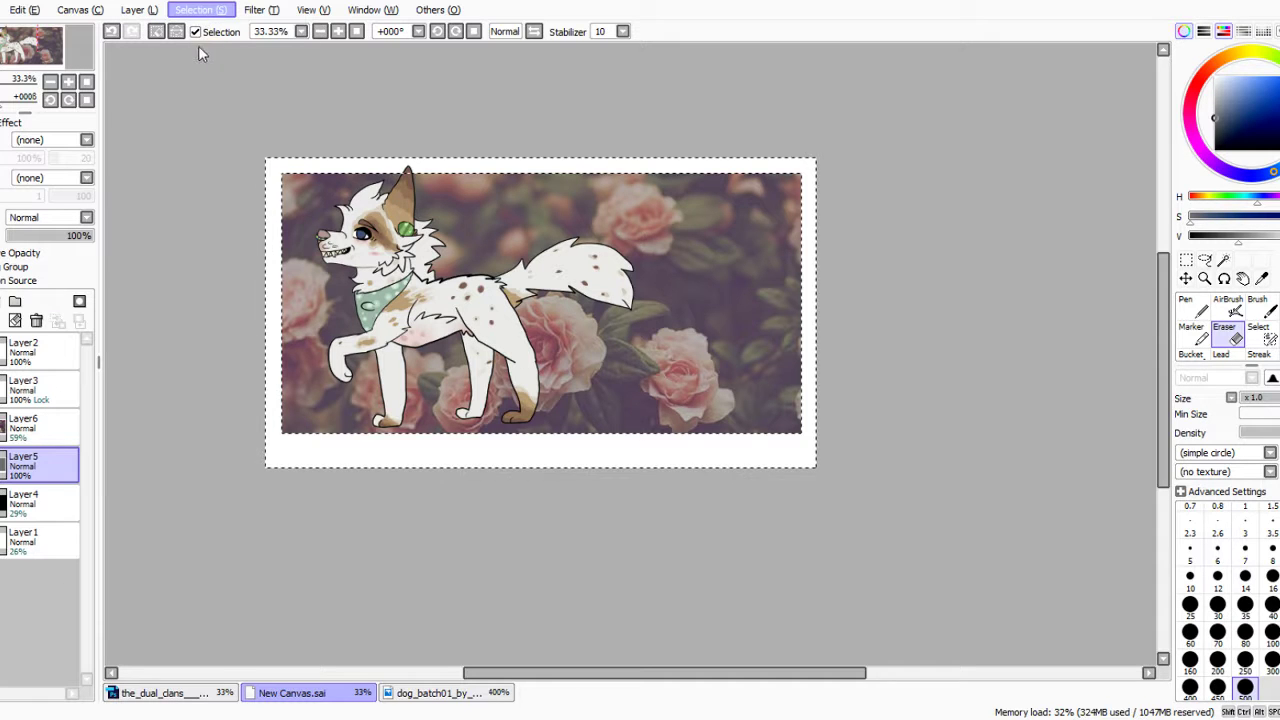
mouse_move(216, 193)
left_mouse_down()
mouse_move(180, 237)
mouse_move(257, 286)
mouse_move(897, 368)
mouse_move(1066, 434)
left_mouse_up()
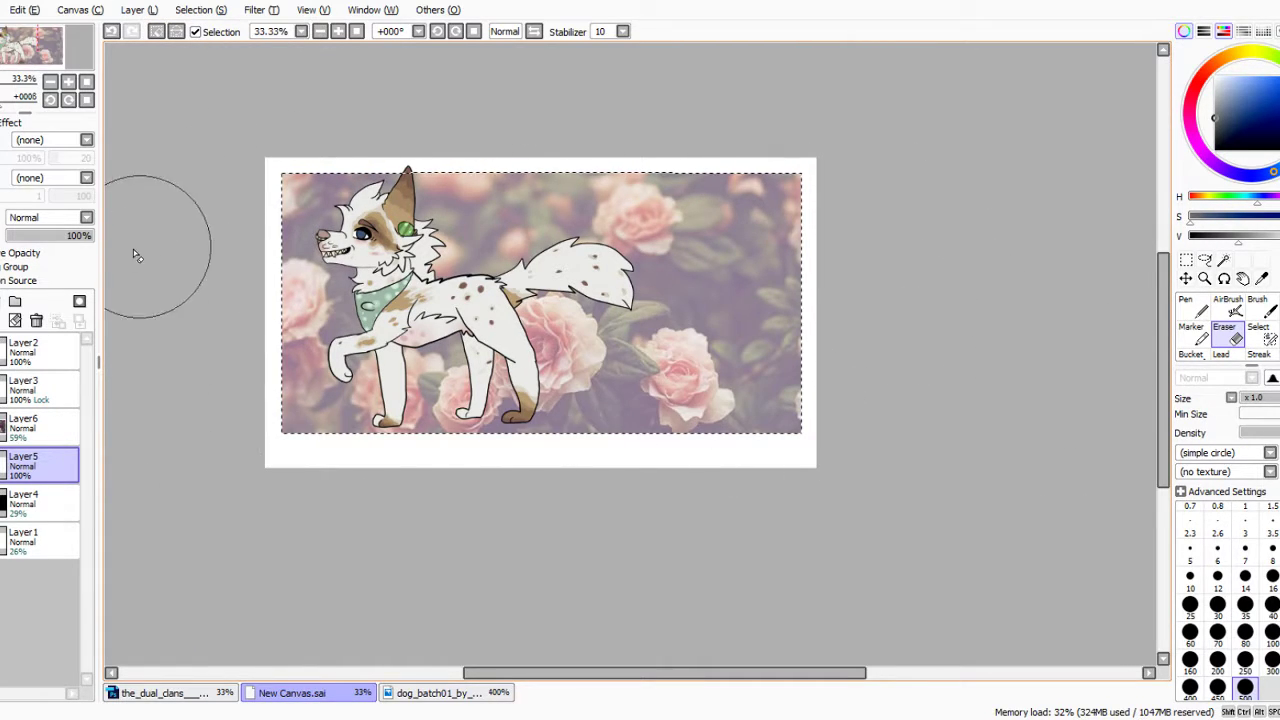
left_click(22, 437)
left_click_drag(60, 235, 73, 236)
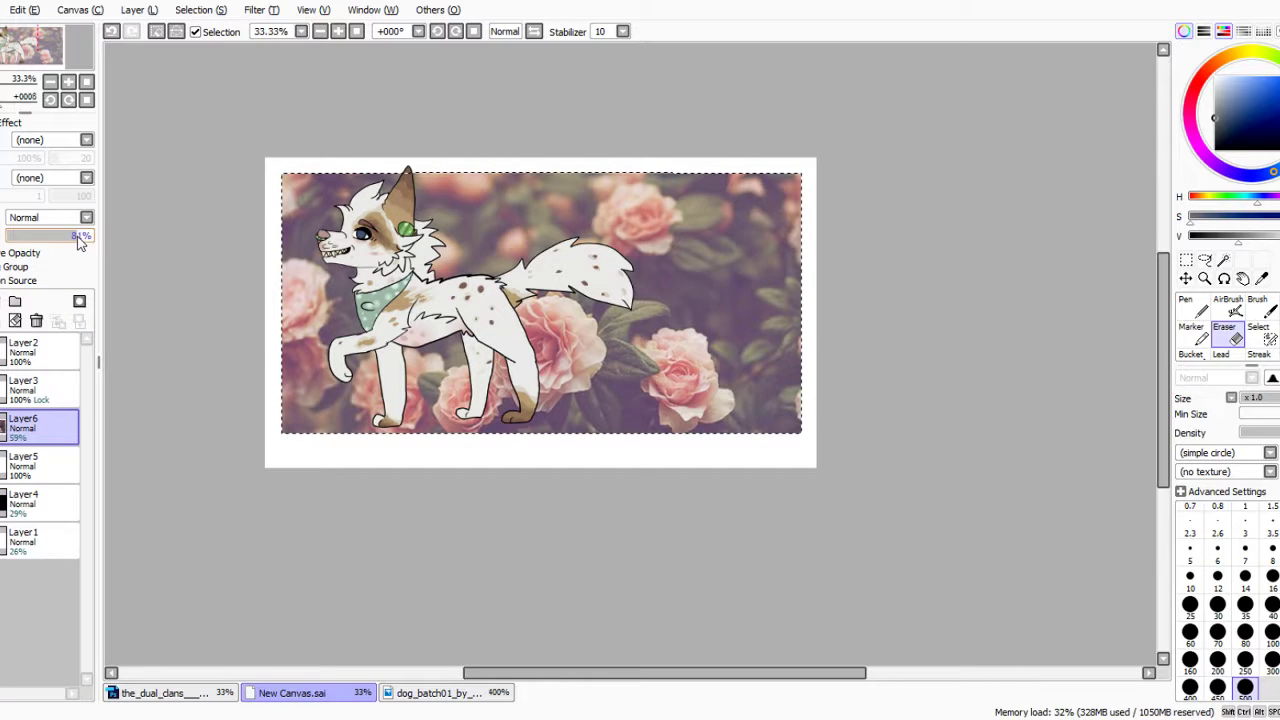
left_click(205, 12)
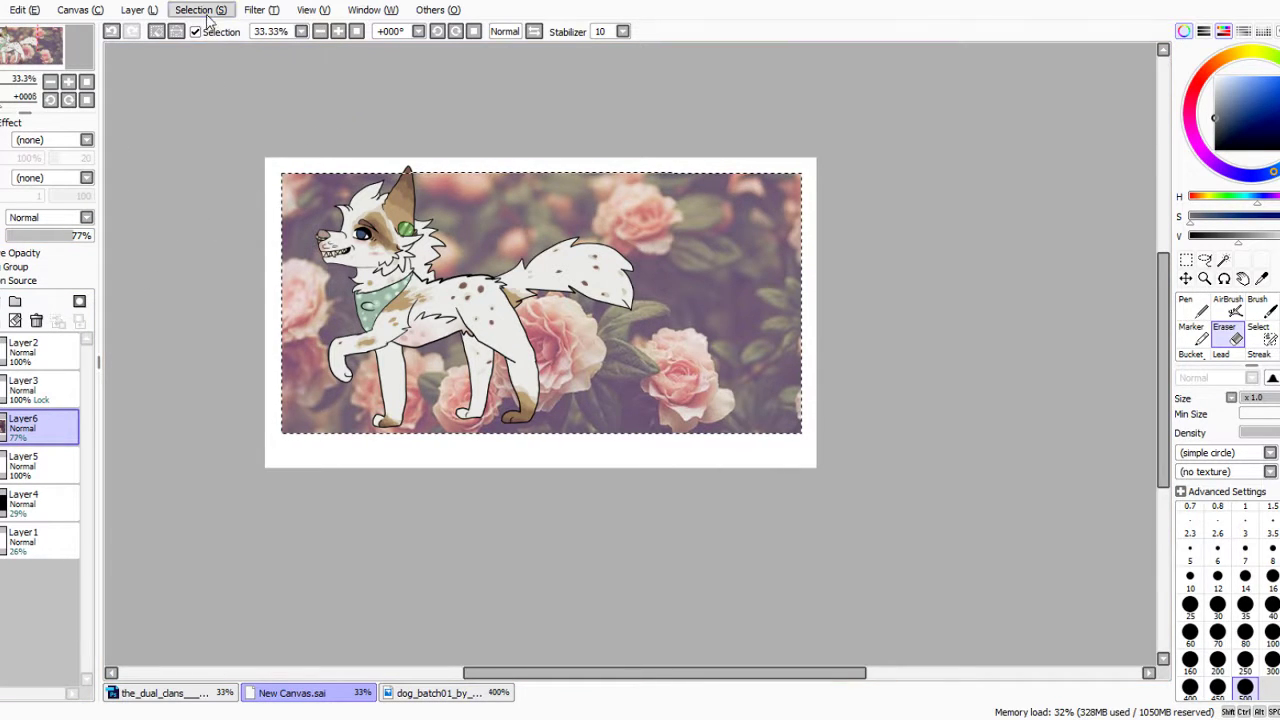
left_click(205, 35)
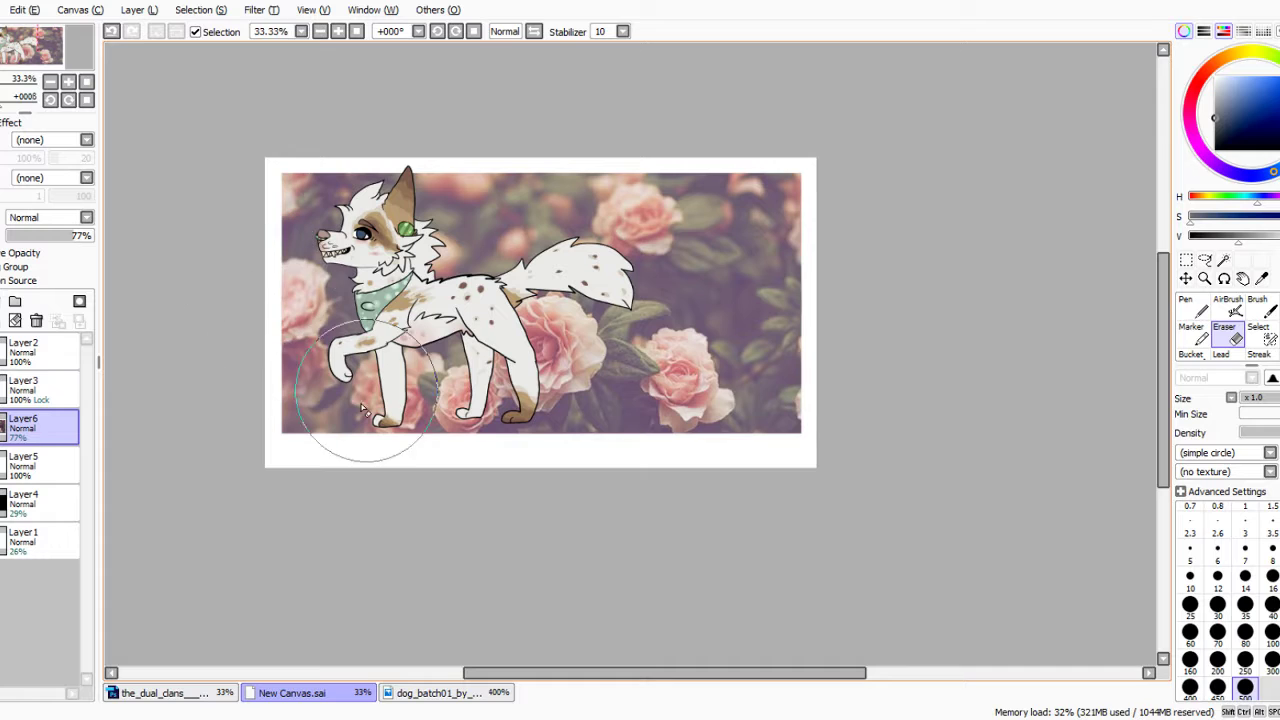
Move Layer5 to the top of the layer stack, above Layer2, and make it the active layer.
left_click_drag(45, 460, 40, 372)
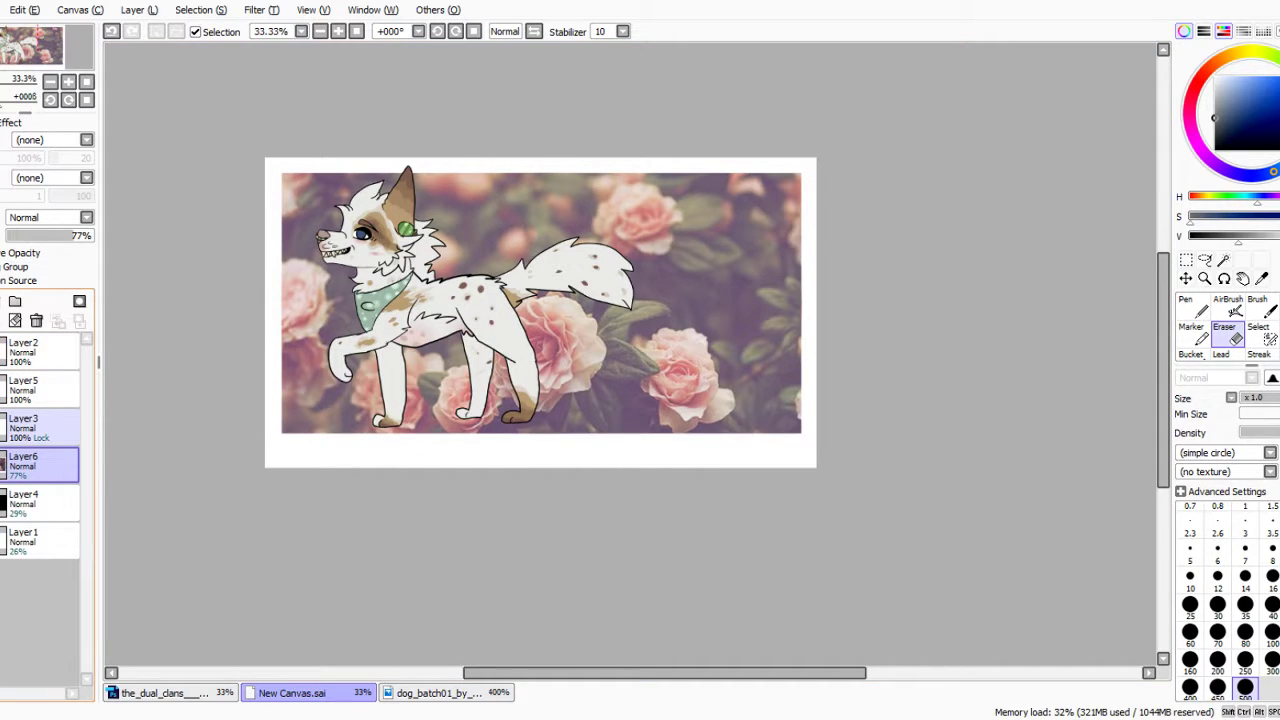
left_click(5, 422)
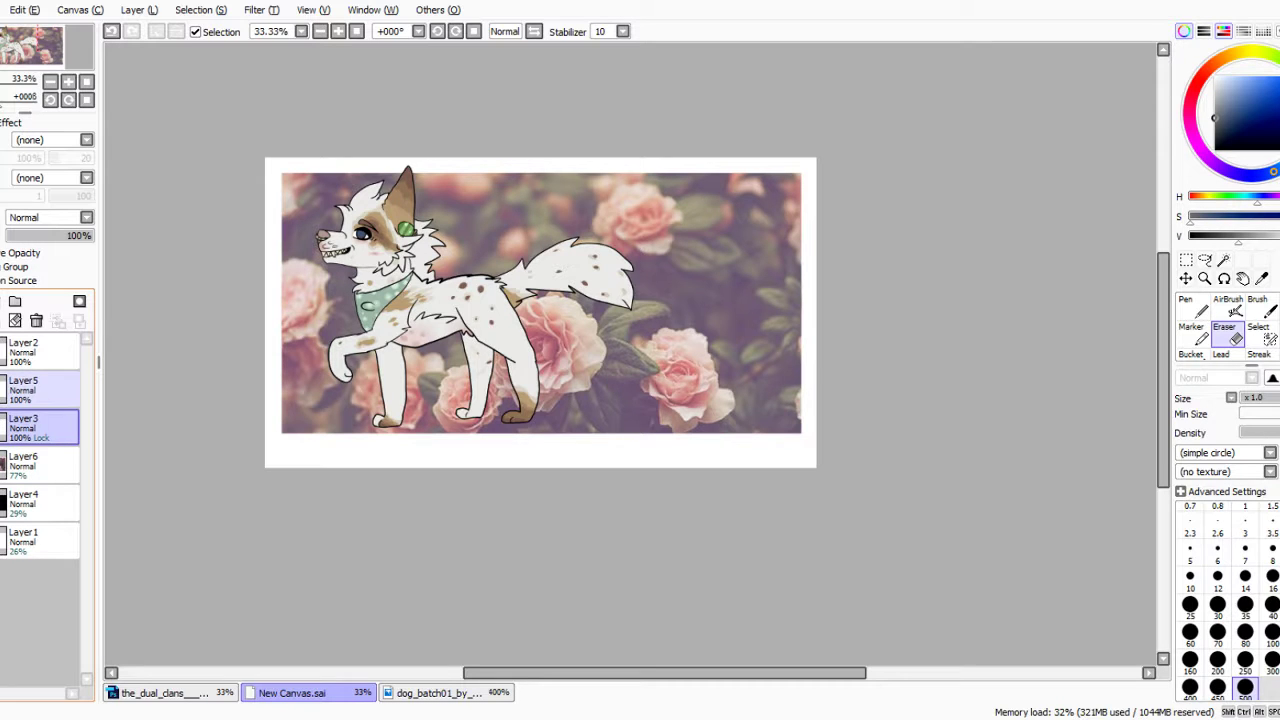
left_click_drag(12, 354, 22, 404)
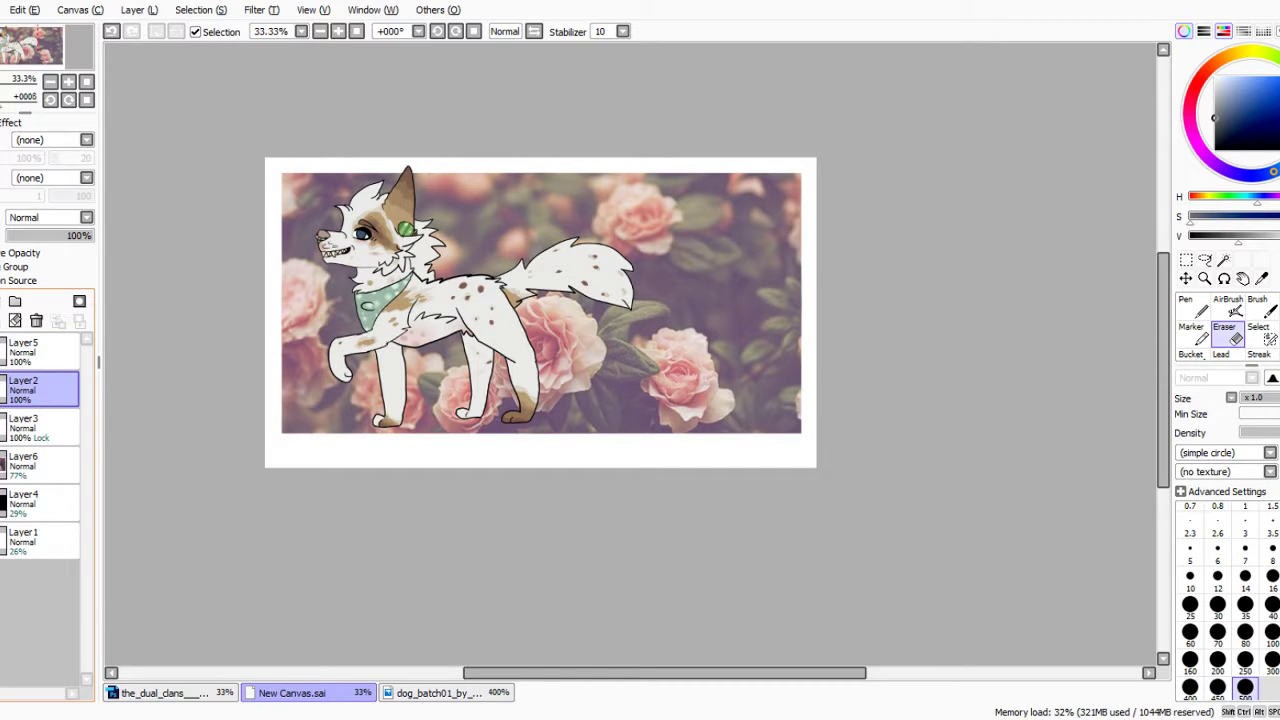
left_click(40, 352)
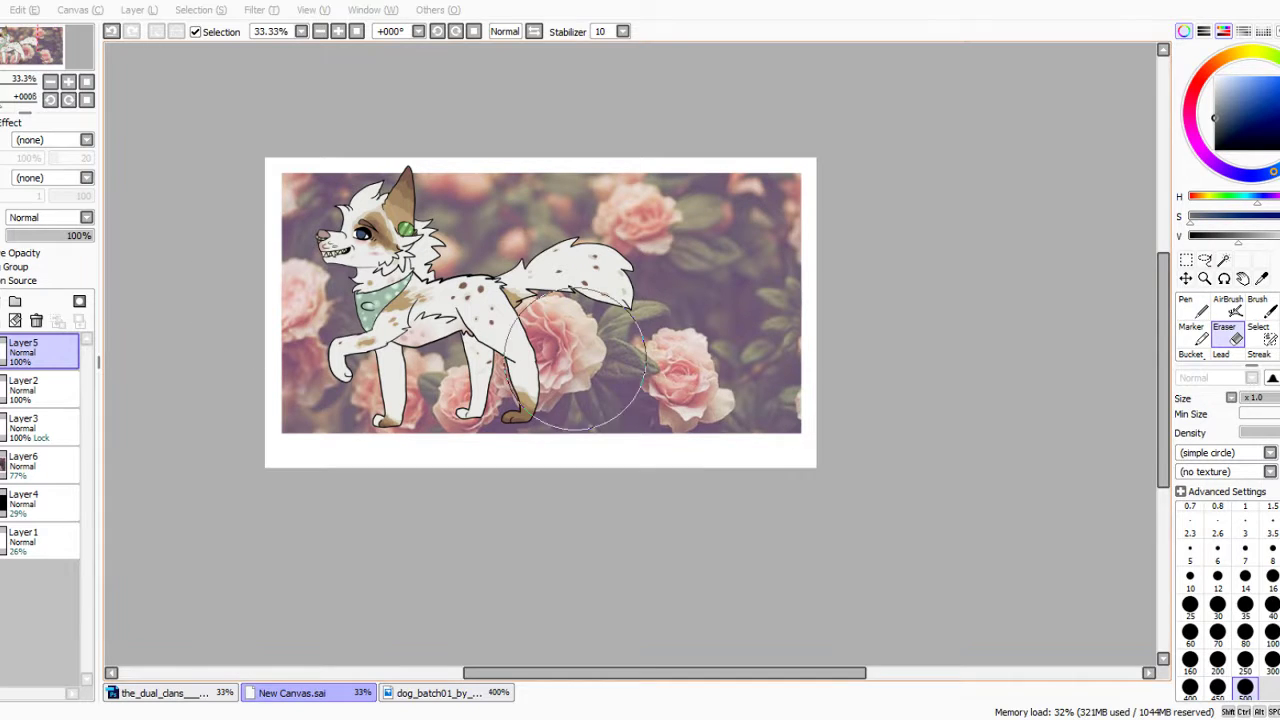
Hand-letter the dog's name "TYLER" in black above its back on Layer5, using the Pen at size 25.
scroll(569, 300, "up", 1)
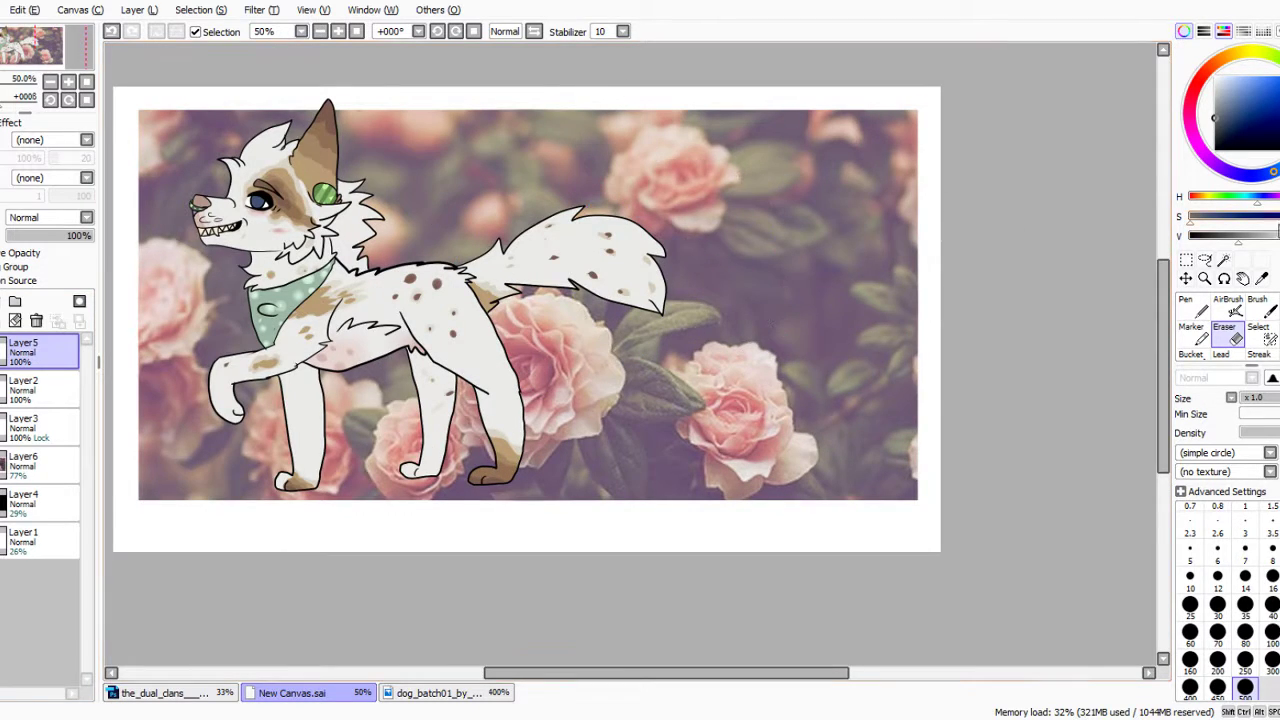
left_click(1215, 77)
left_click(1217, 577)
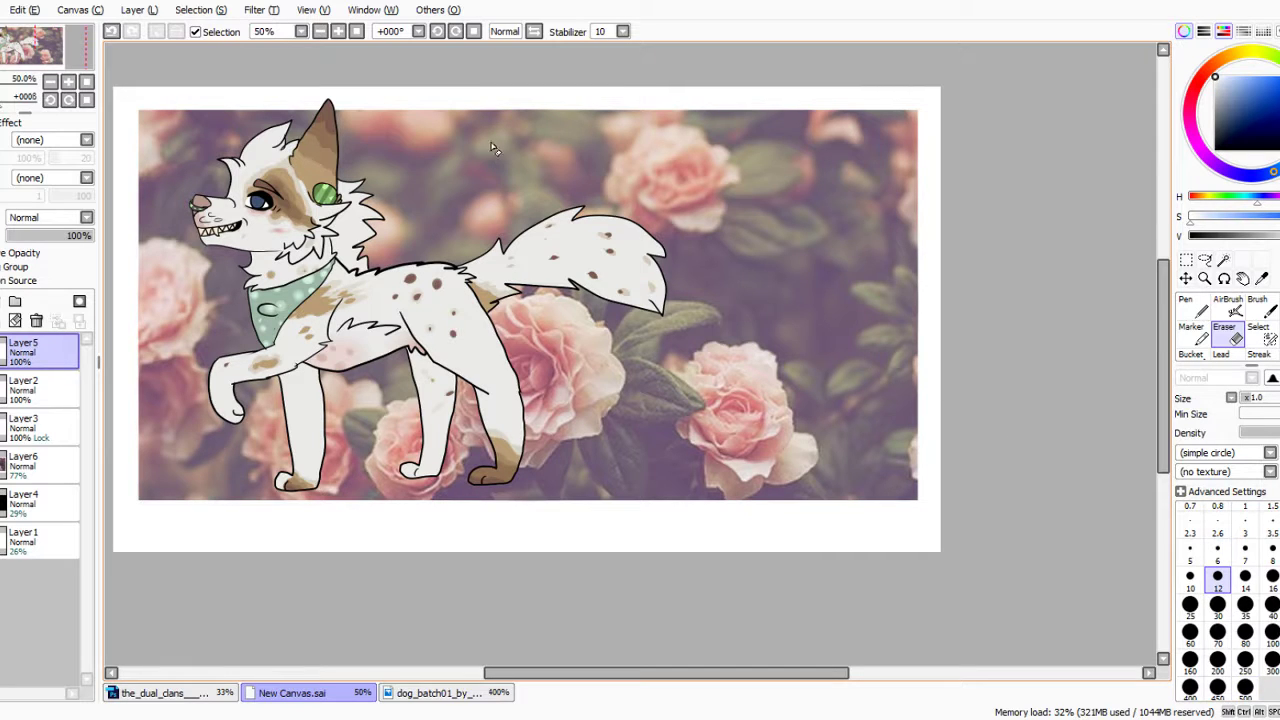
left_click(1215, 150)
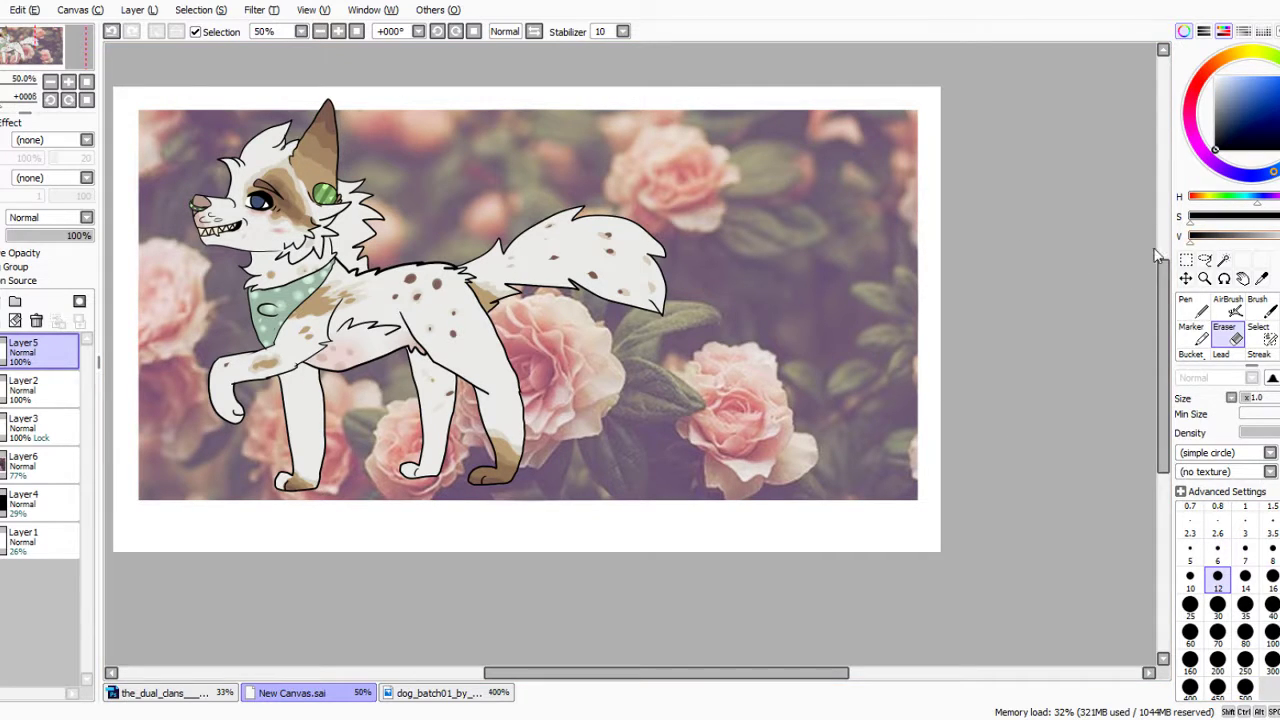
left_click(1245, 577)
left_click(1217, 658)
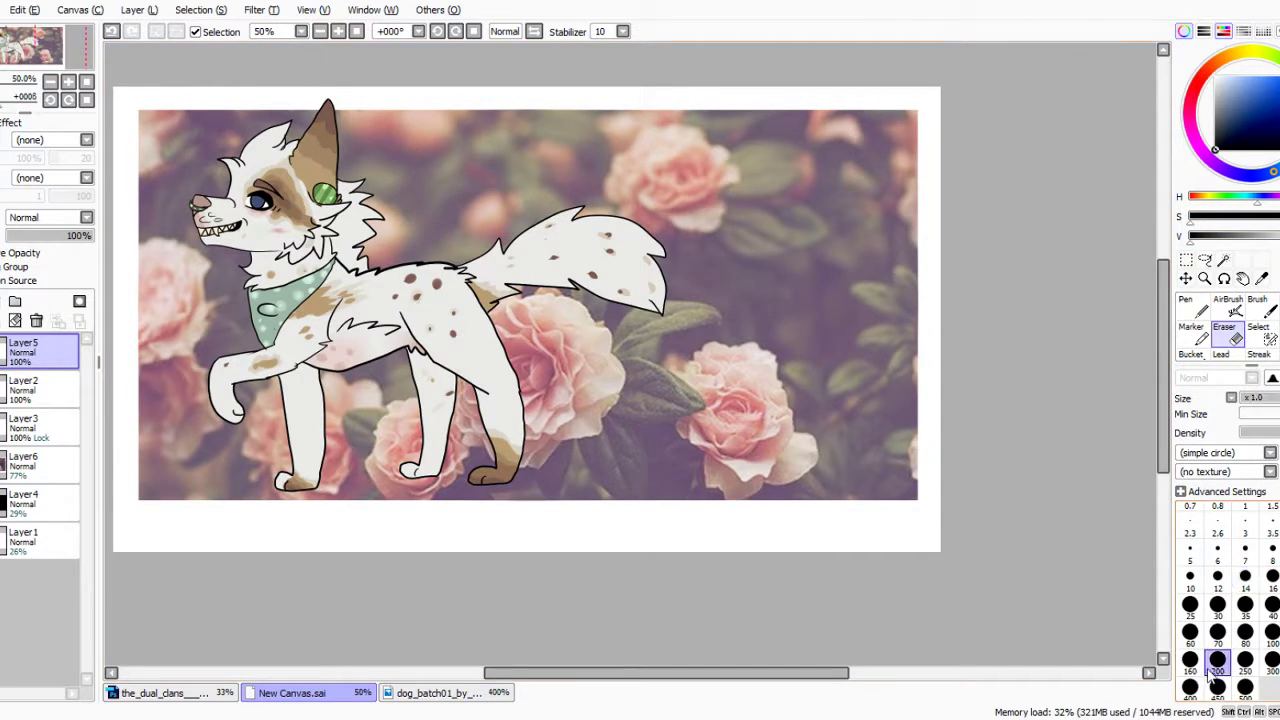
left_click(1186, 306)
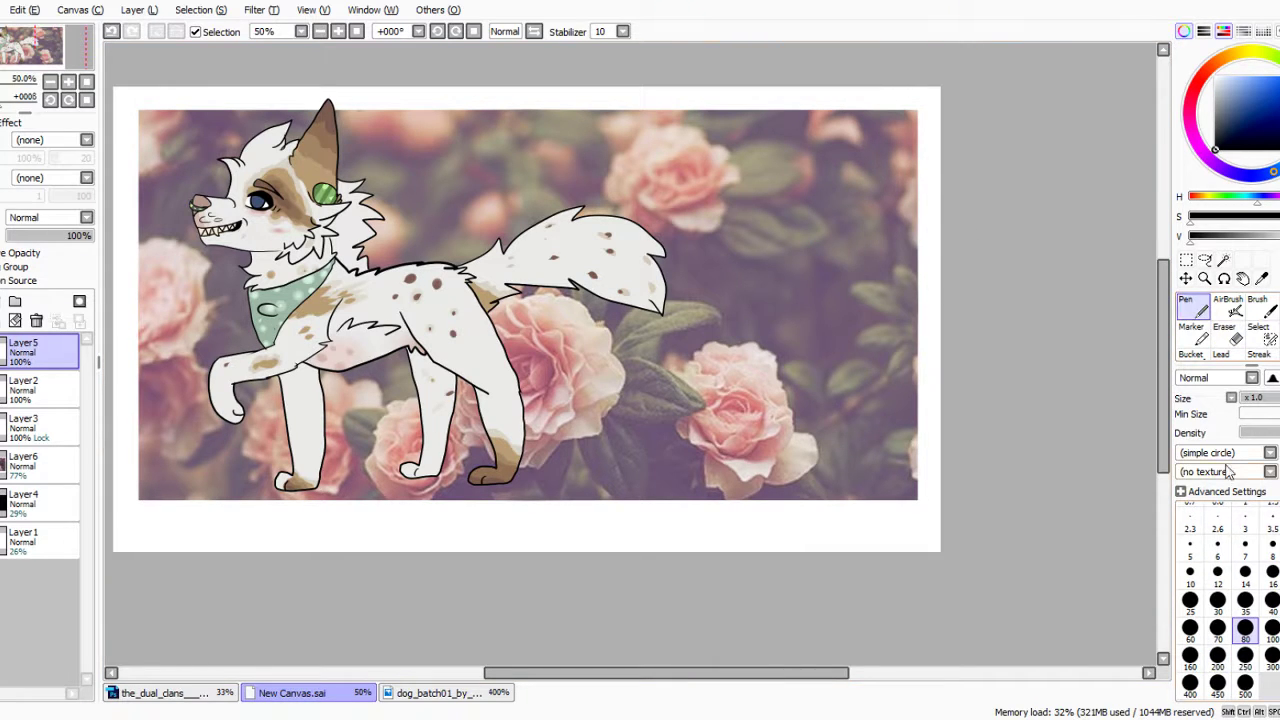
left_click(1190, 603)
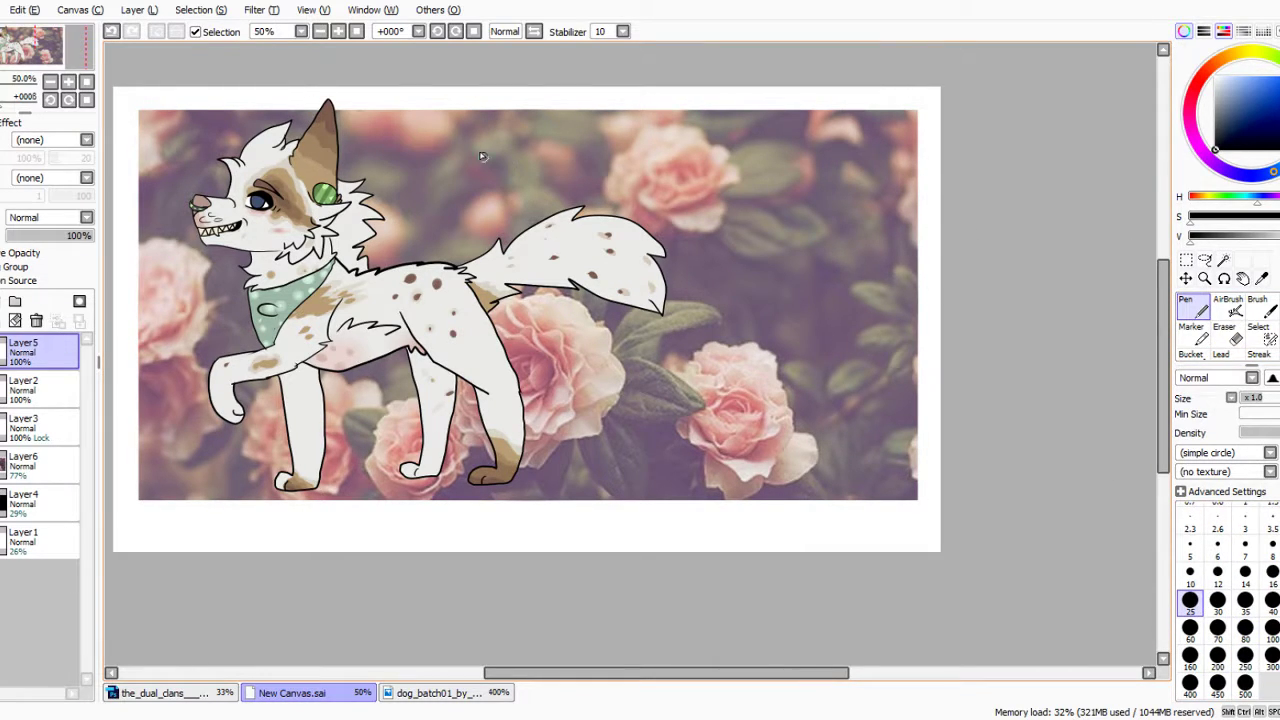
mouse_move(467, 121)
left_mouse_down()
mouse_move(462, 205)
mouse_move(467, 178)
left_mouse_up()
left_click(111, 31)
mouse_move(479, 135)
left_mouse_down()
mouse_move(491, 185)
mouse_move(509, 155)
mouse_move(536, 191)
left_mouse_up()
mouse_move(561, 138)
left_mouse_down()
mouse_move(602, 174)
mouse_move(625, 130)
mouse_move(620, 152)
mouse_move(642, 180)
left_mouse_up()
left_click_drag(641, 128, 648, 165)
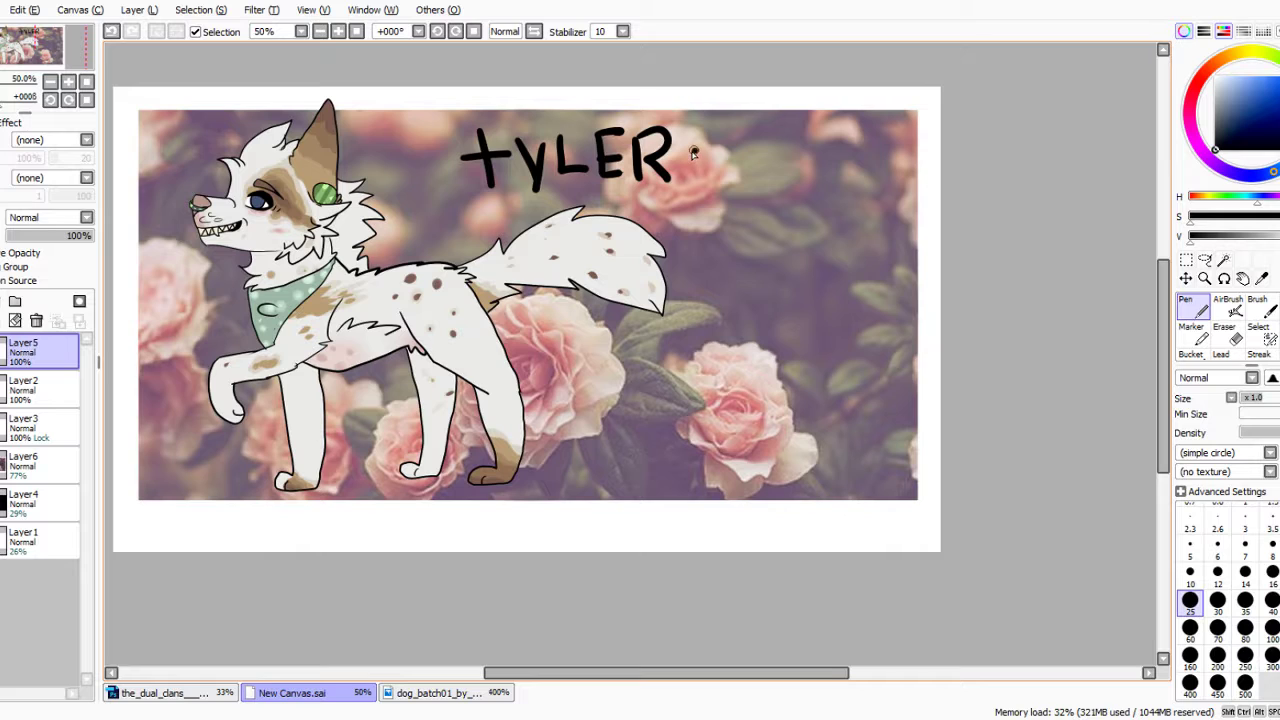
mouse_move(753, 143)
left_mouse_down()
mouse_move(776, 168)
mouse_move(747, 150)
mouse_move(820, 128)
left_mouse_up()
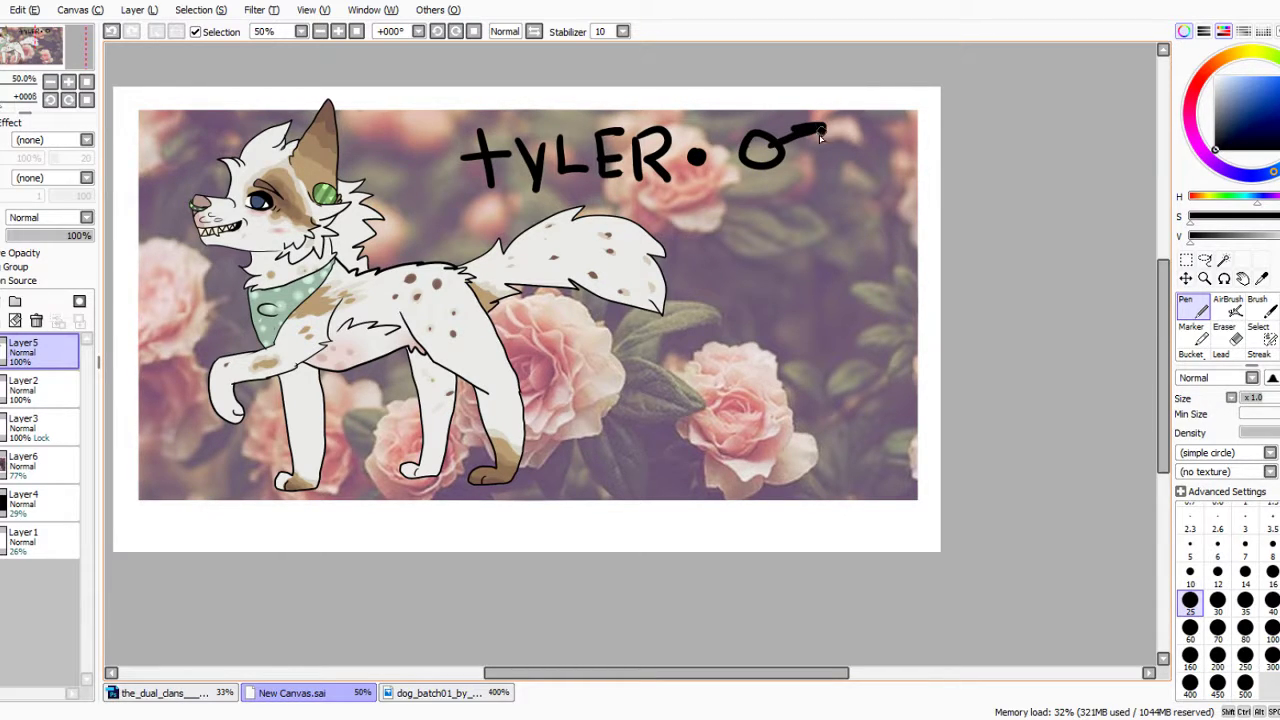
left_click(112, 32)
left_click(112, 32)
Hand-letter "male" after the dot beside the name and "Teenager" on the line below, in black.
mouse_move(728, 168)
left_mouse_down()
mouse_move(758, 145)
mouse_move(776, 170)
mouse_move(870, 165)
left_mouse_up()
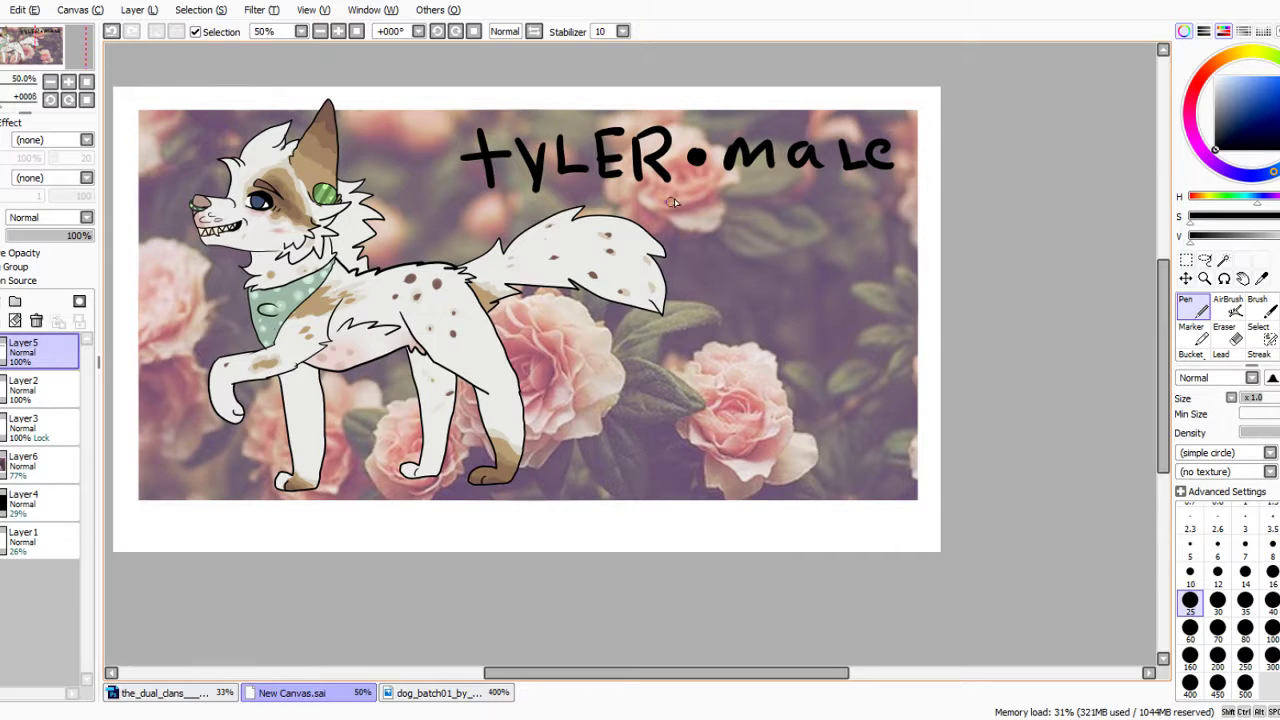
mouse_move(676, 190)
left_mouse_down()
mouse_move(678, 220)
mouse_move(664, 192)
mouse_move(739, 222)
mouse_move(750, 204)
mouse_move(792, 215)
mouse_move(804, 204)
mouse_move(805, 230)
mouse_move(836, 222)
left_mouse_up()
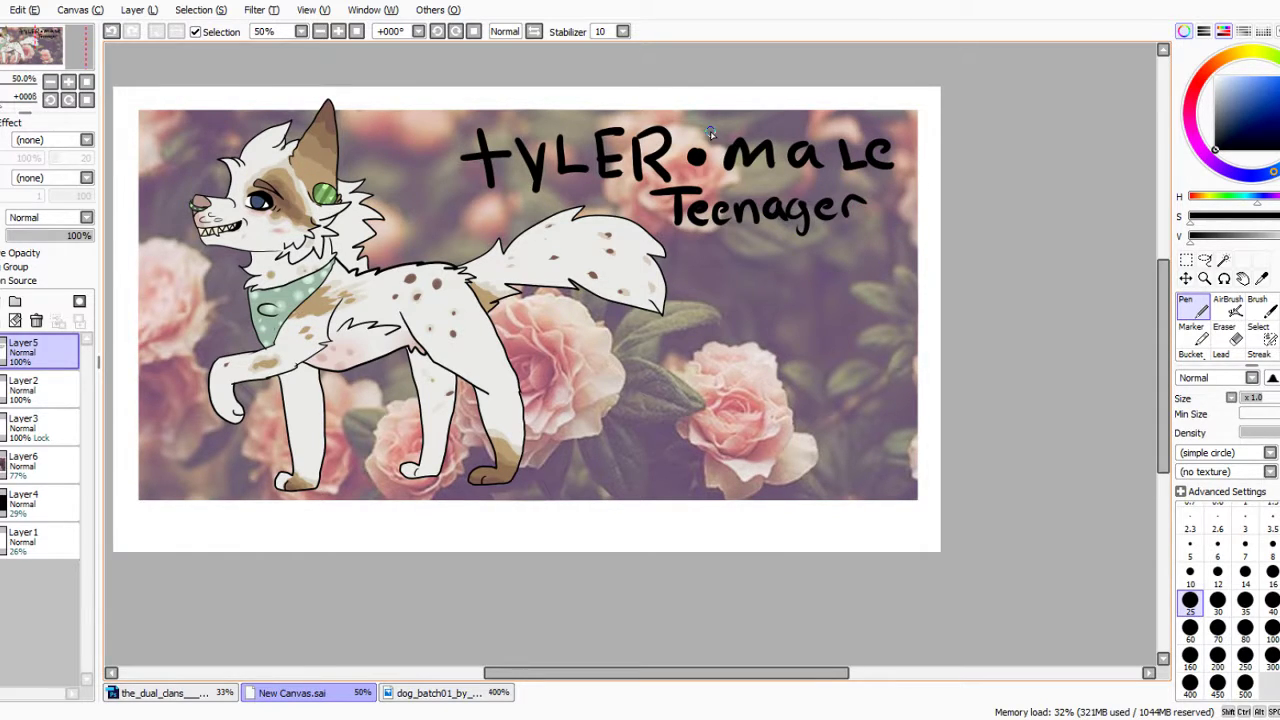
Select the lettering by inverting a Magic Wand selection of its background, and add a new layer directly below Layer5.
key("w")
left_click(835, 268)
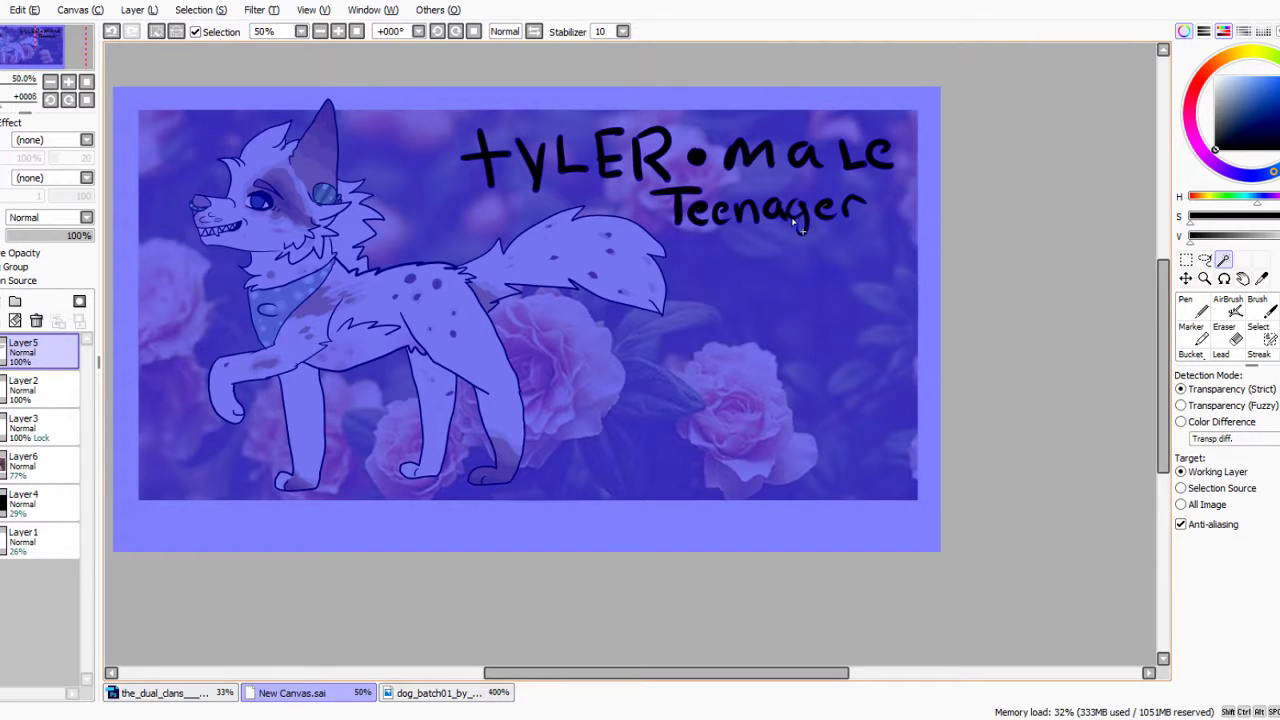
left_click(201, 10)
left_click(214, 52)
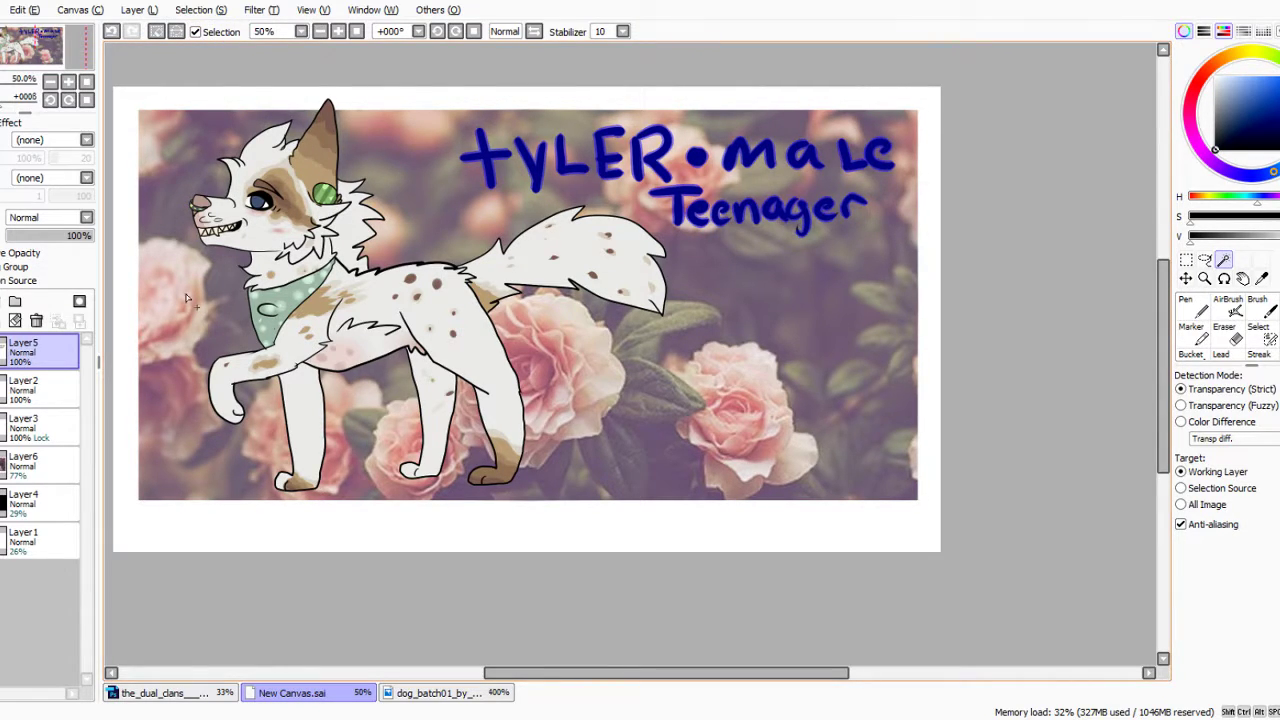
left_click(30, 397)
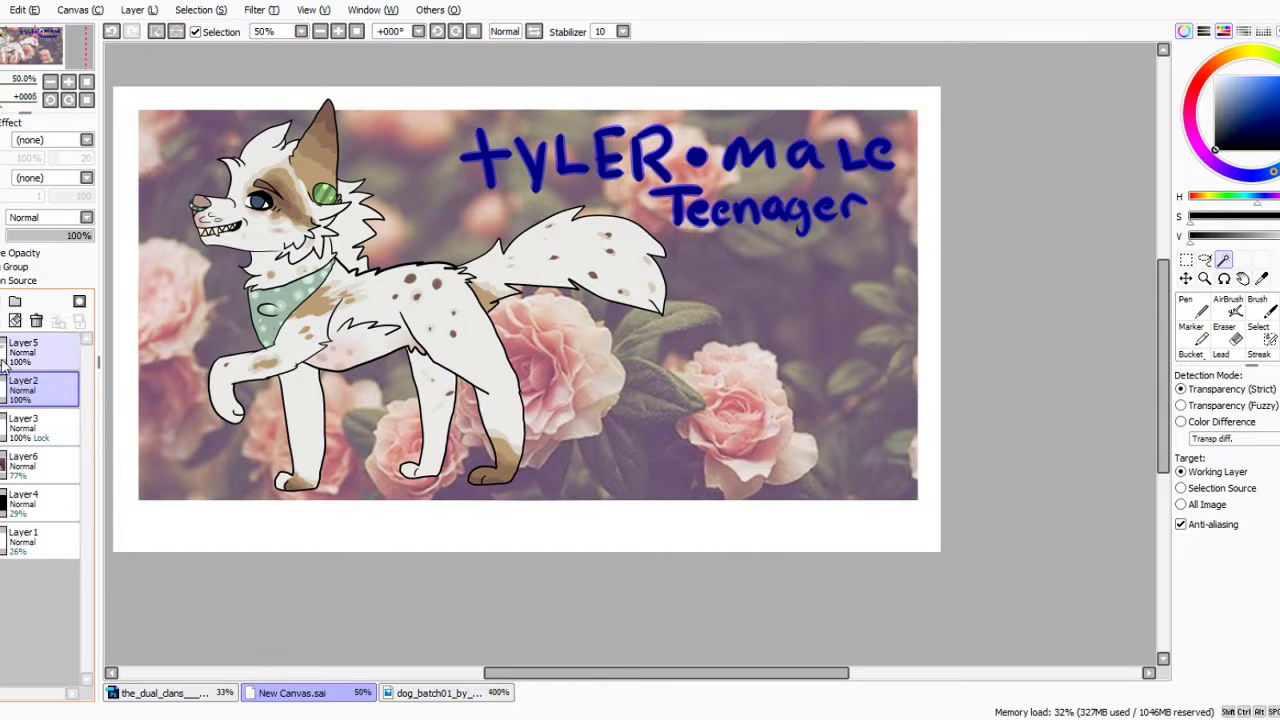
left_click(0, 301)
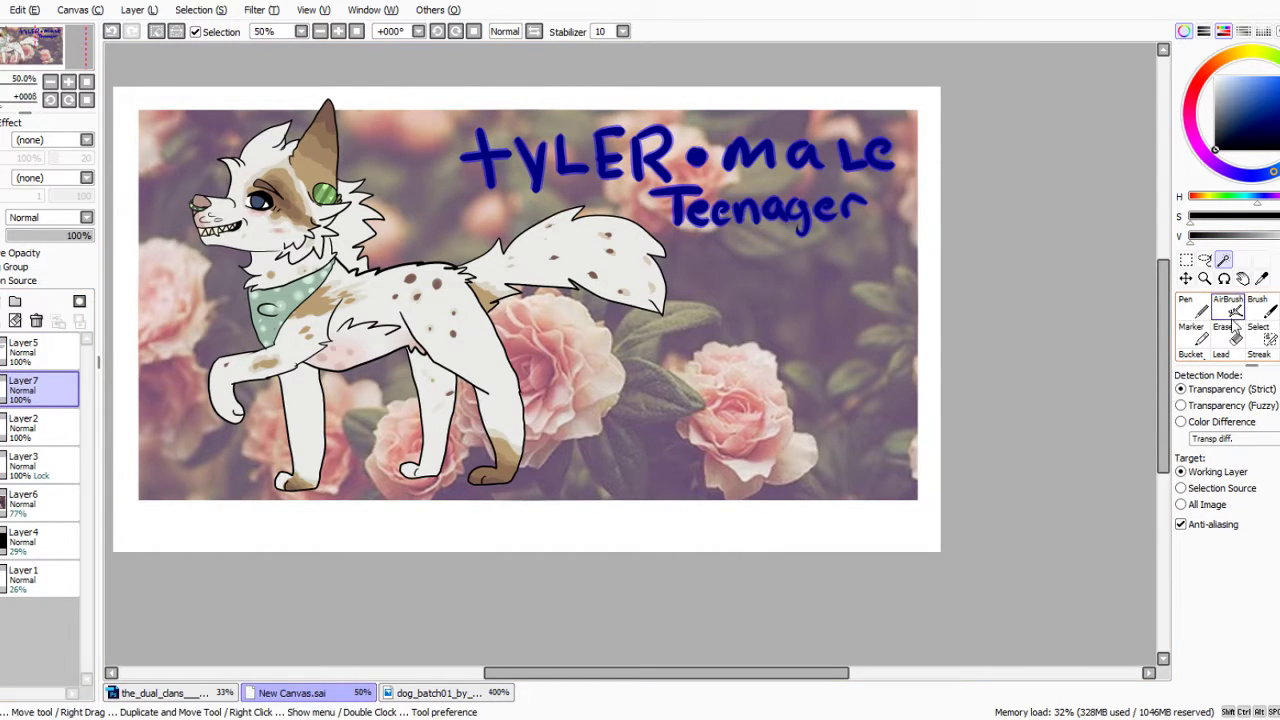
Fill the selected lettering area on Layer7 with white, using the Bucket and the Pen at size 500.
left_click(1191, 353)
left_click(697, 157)
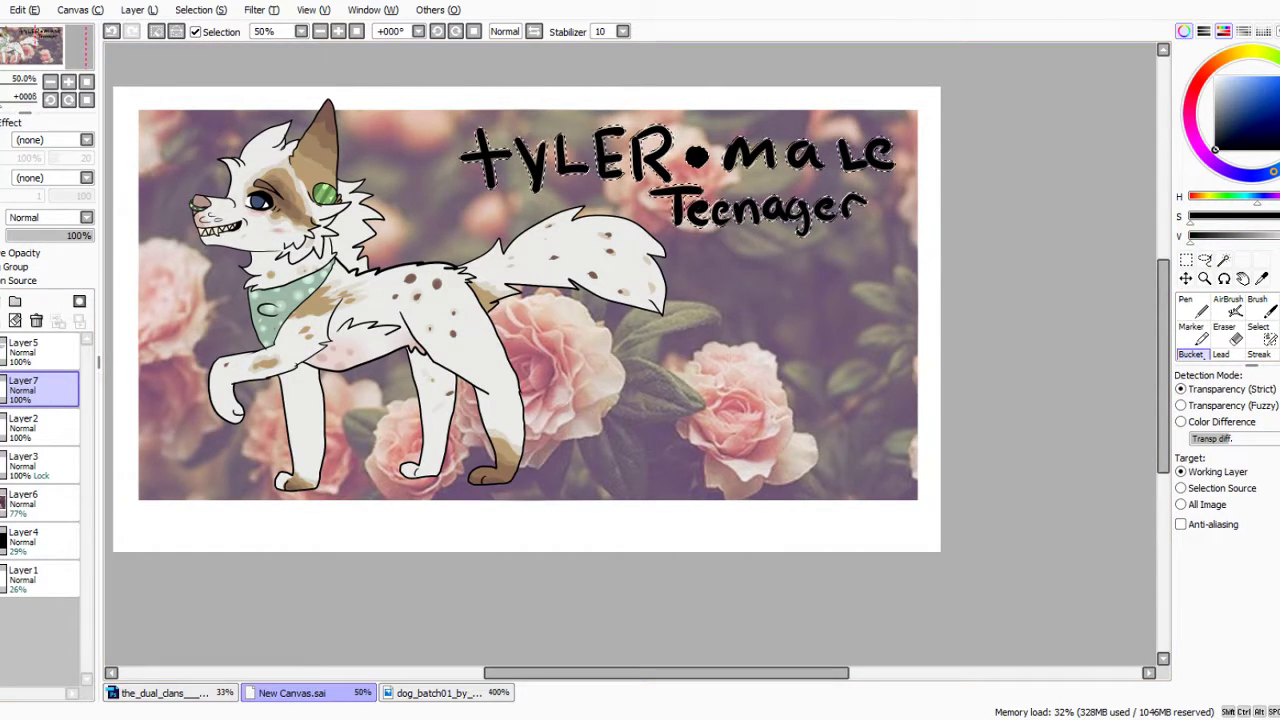
left_click(1215, 77)
left_click(697, 157)
left_click(745, 152)
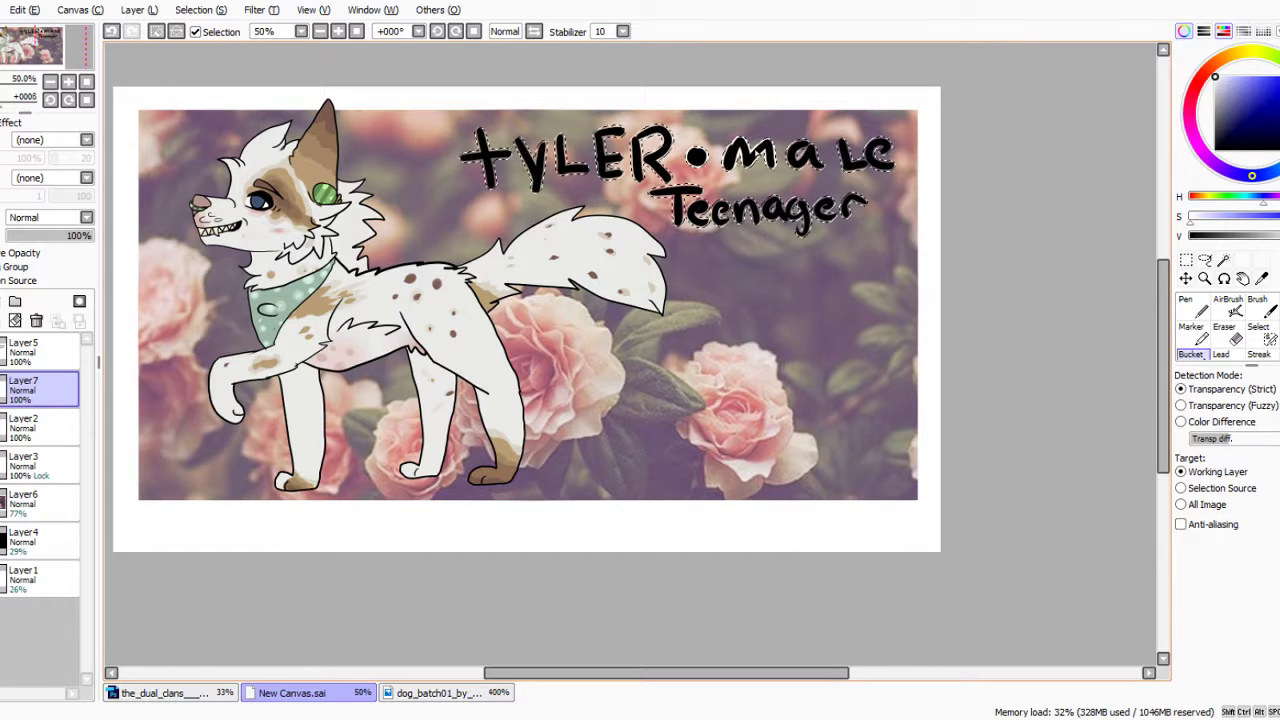
left_click(1195, 305)
left_click(1245, 683)
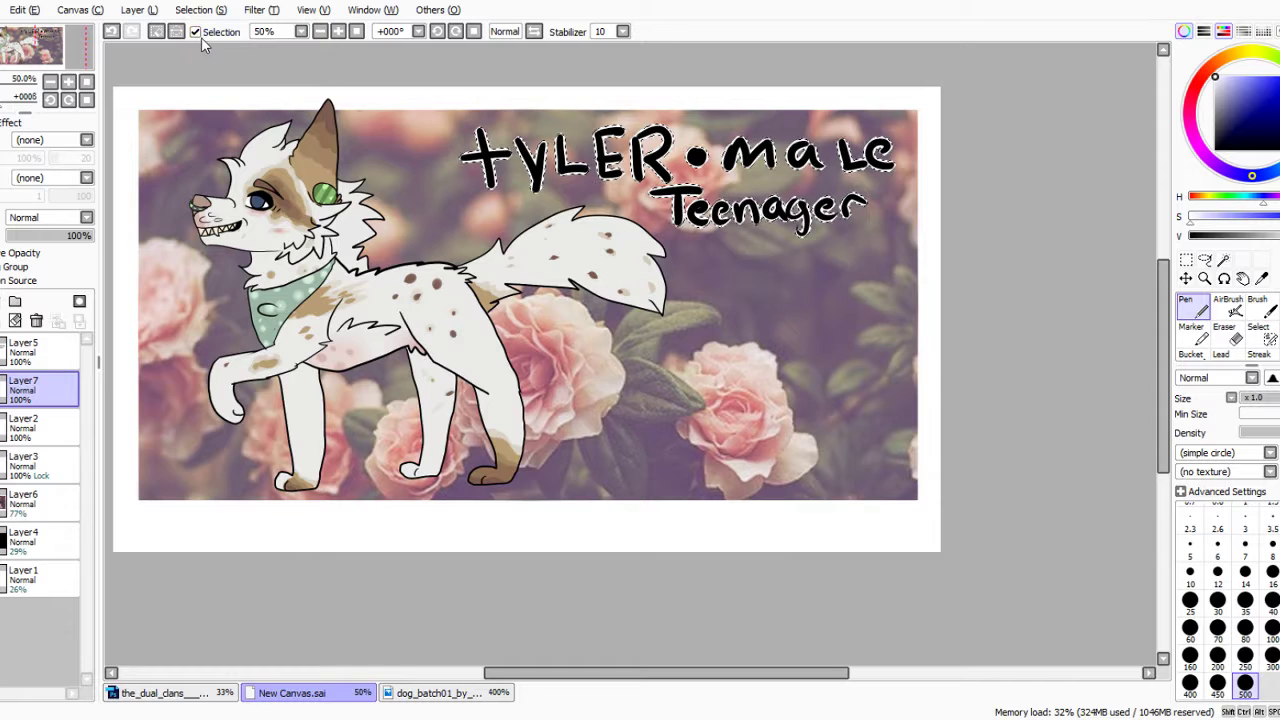
Stretch the white fill behind the lettering on Layer7 slightly outward with Transform, apply it and clear the selection.
key("ctrl+t")
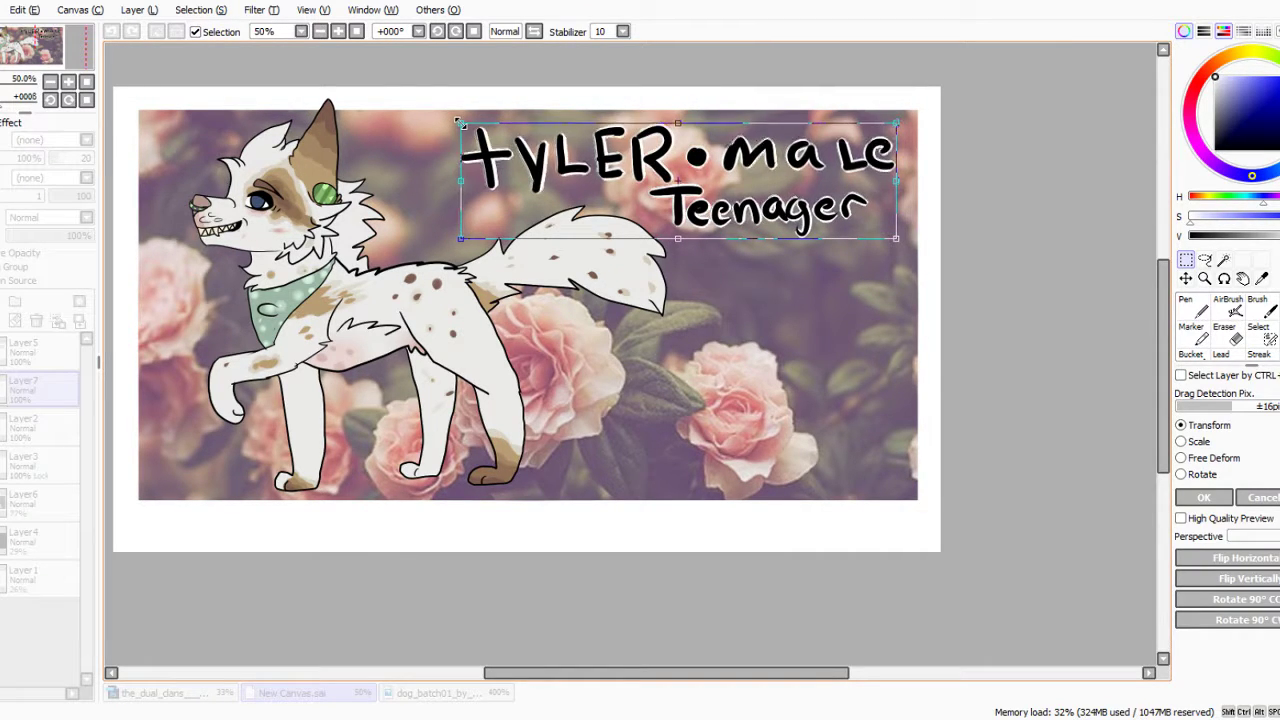
left_click_drag(458, 122, 455, 120)
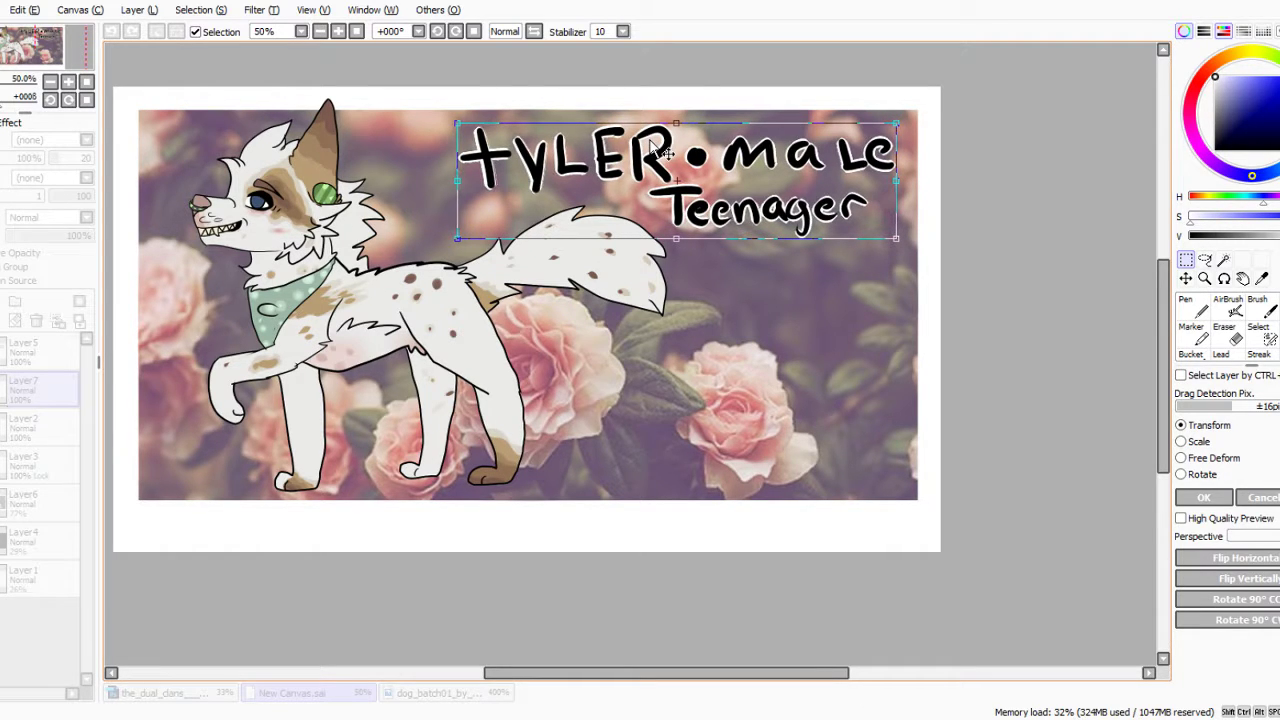
left_click(1205, 497)
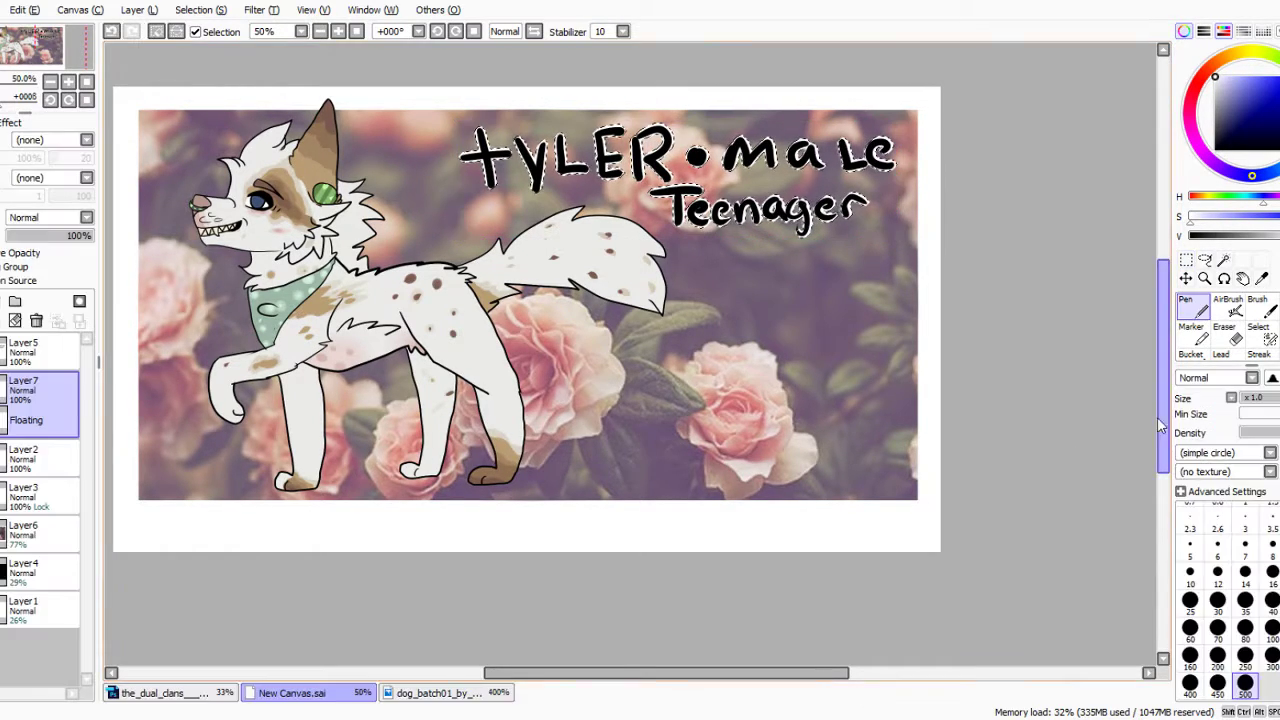
left_click(228, 15)
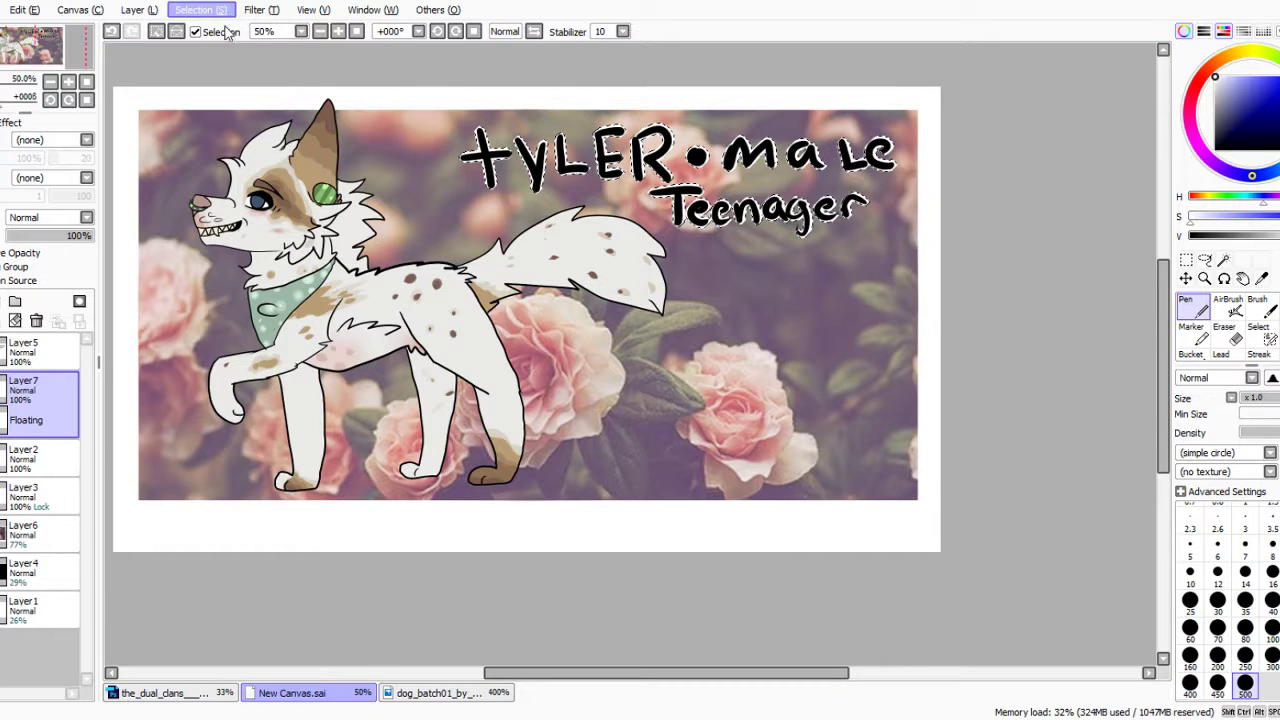
left_click(229, 29)
Try merging Layer5's lettering into Layer7 and undo the merge, keeping both as separate layers.
left_click(36, 354)
key("ctrl+e")
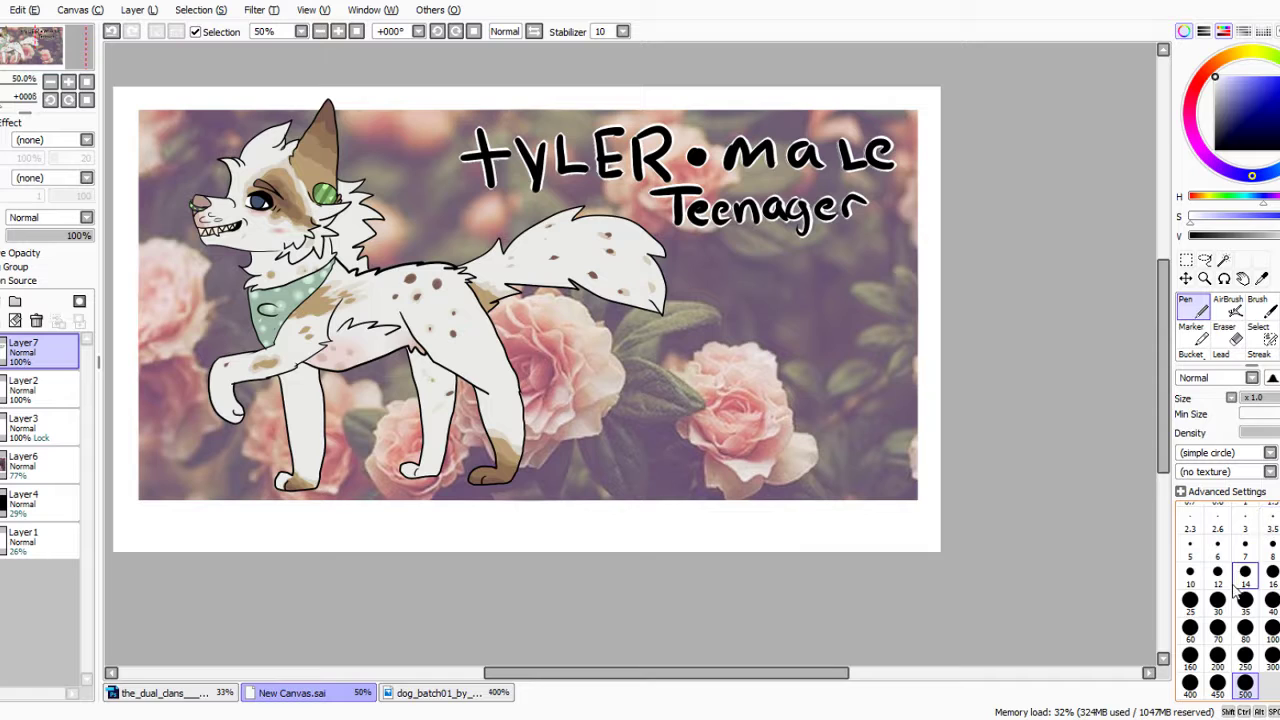
left_click(111, 33)
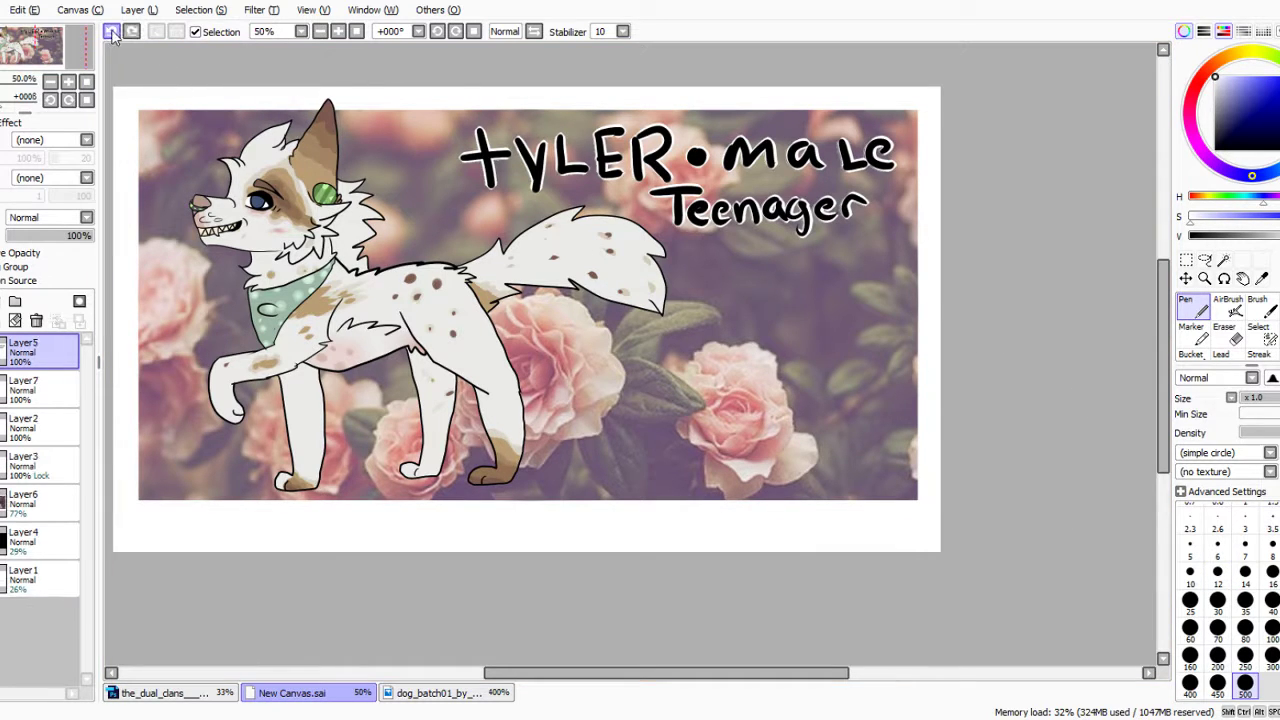
left_click(112, 33)
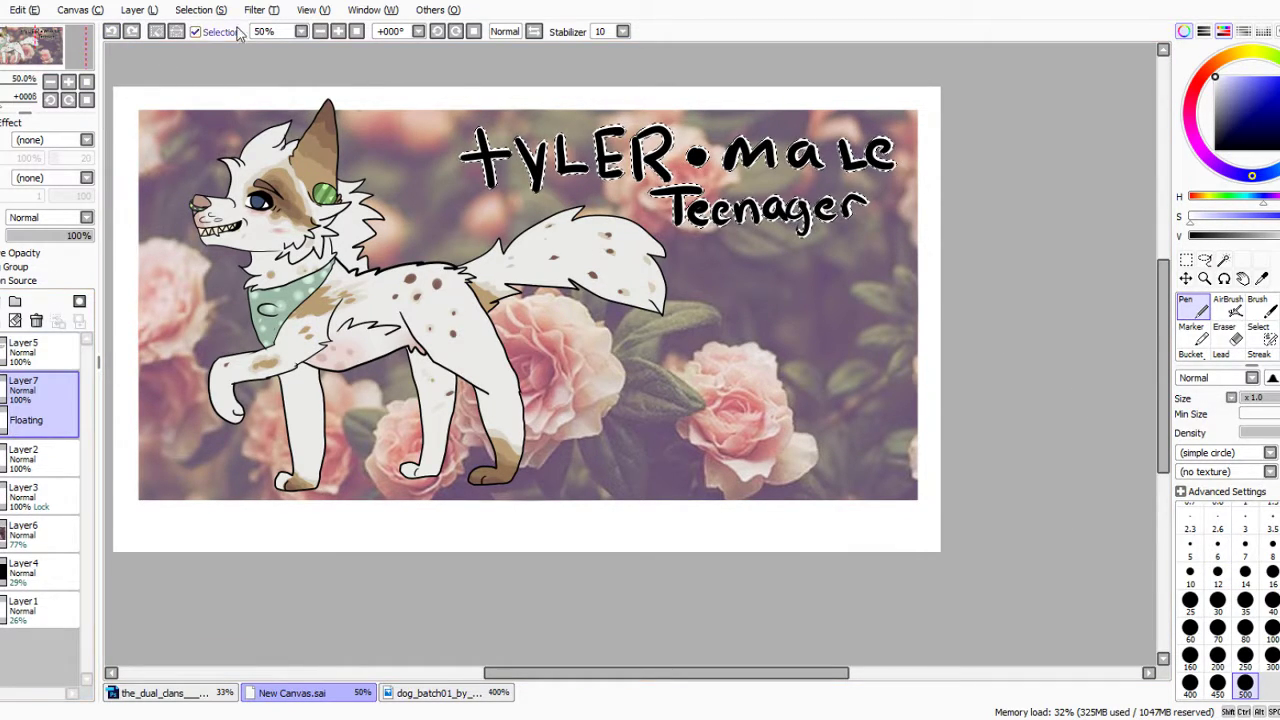
key("ctrl+y")
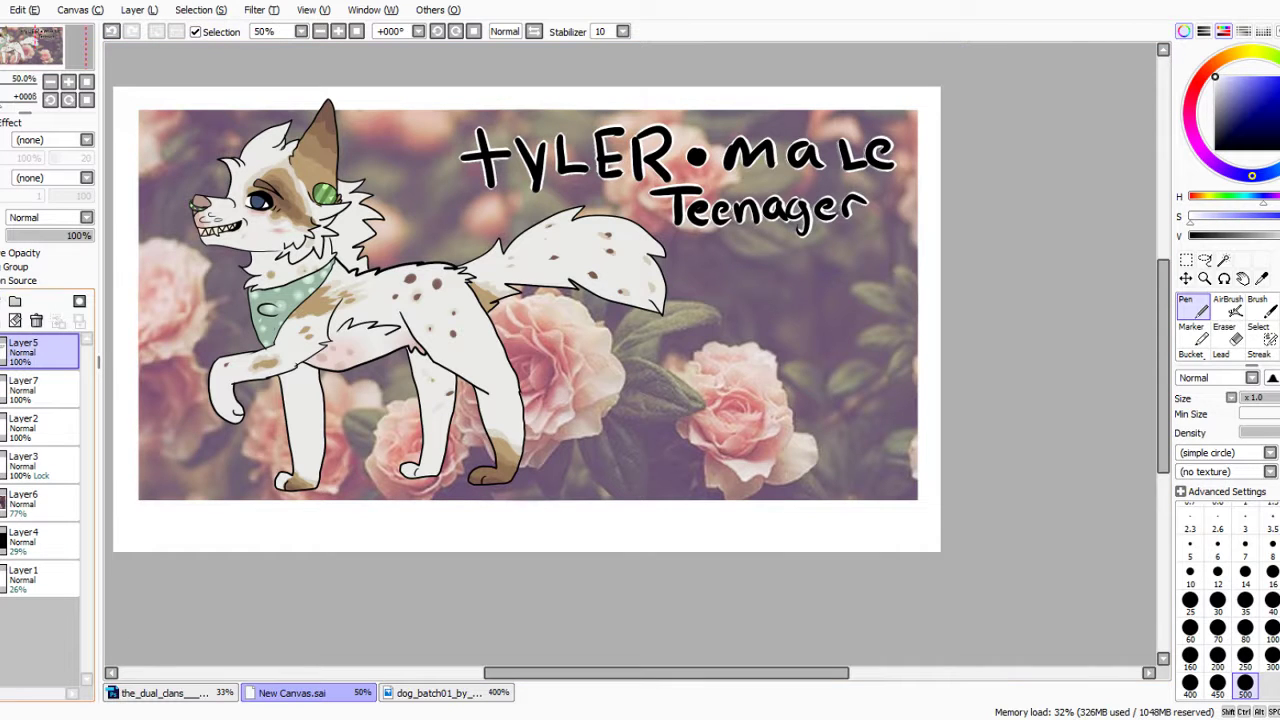
Lock the opacity of Layer7 and paint its lettering backing black with the Pen at size 500.
left_click(30, 396)
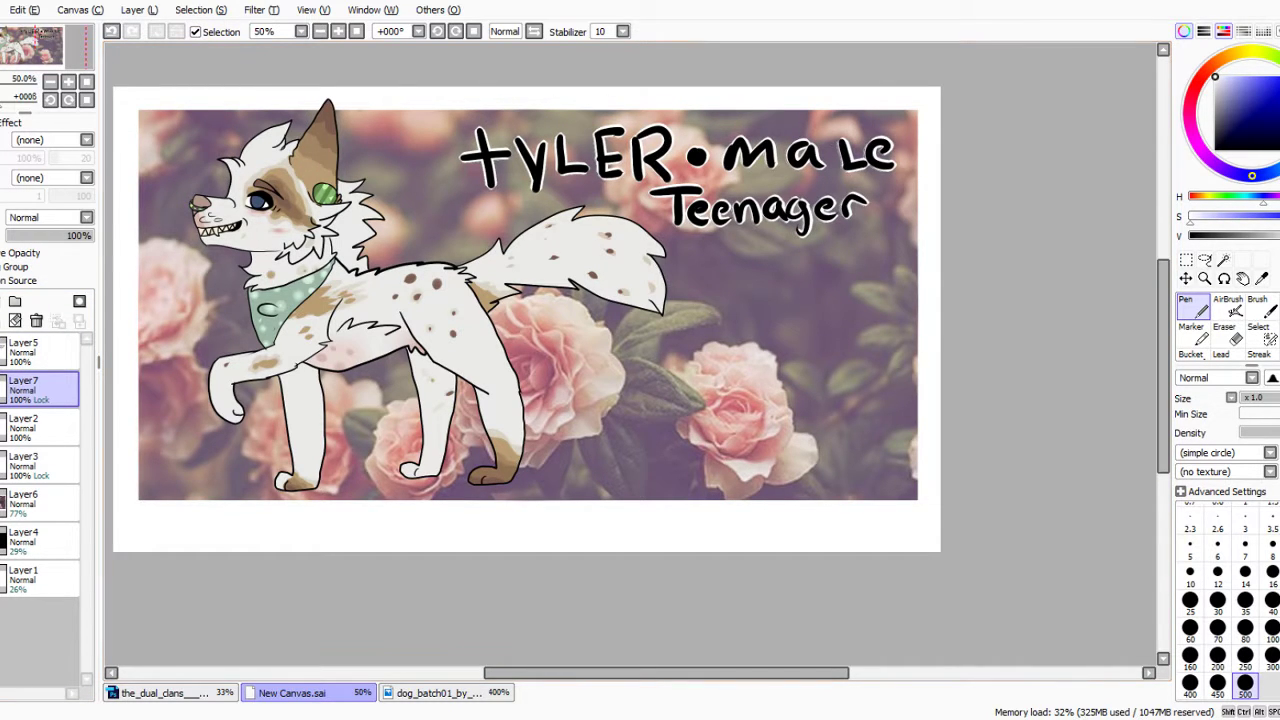
left_click(1278, 264)
mouse_move(850, 215)
left_mouse_down()
mouse_move(612, 240)
mouse_move(829, 120)
left_mouse_up()
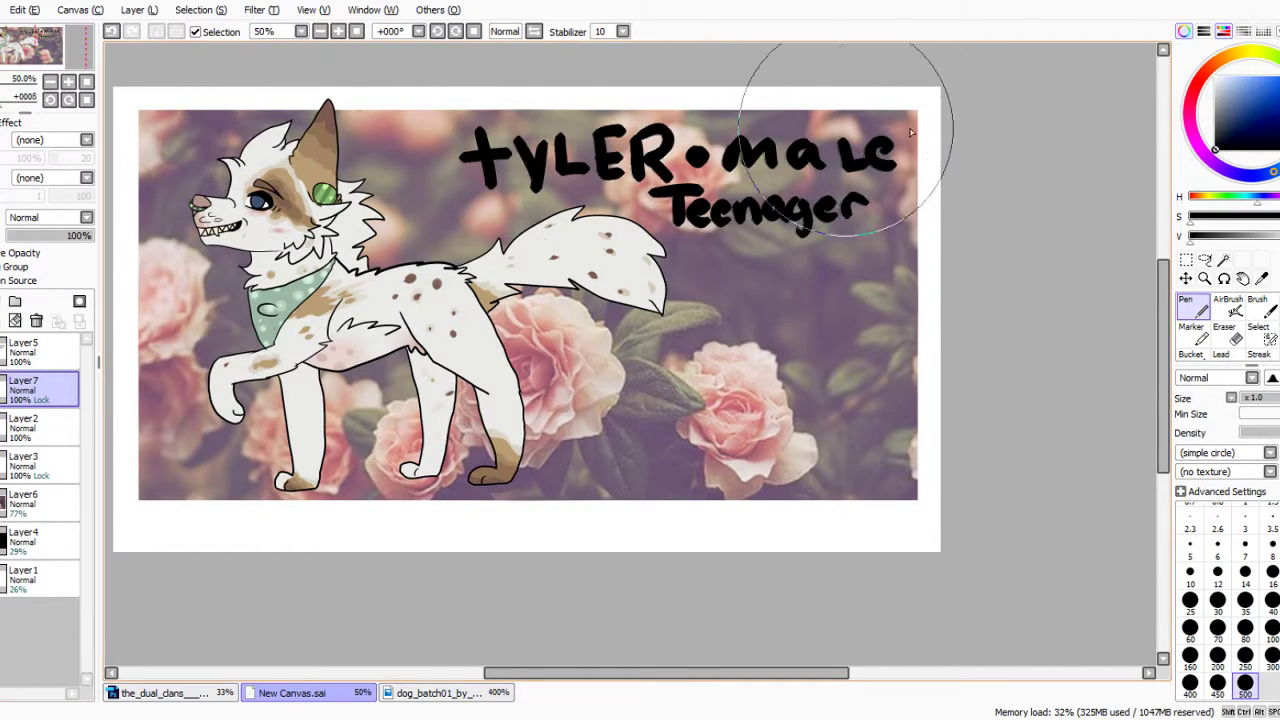
Lock the opacity of Layer5, paint its lettering white, and merge it down into Layer7.
left_click(46, 358)
left_click(18, 254)
left_click(1278, 264)
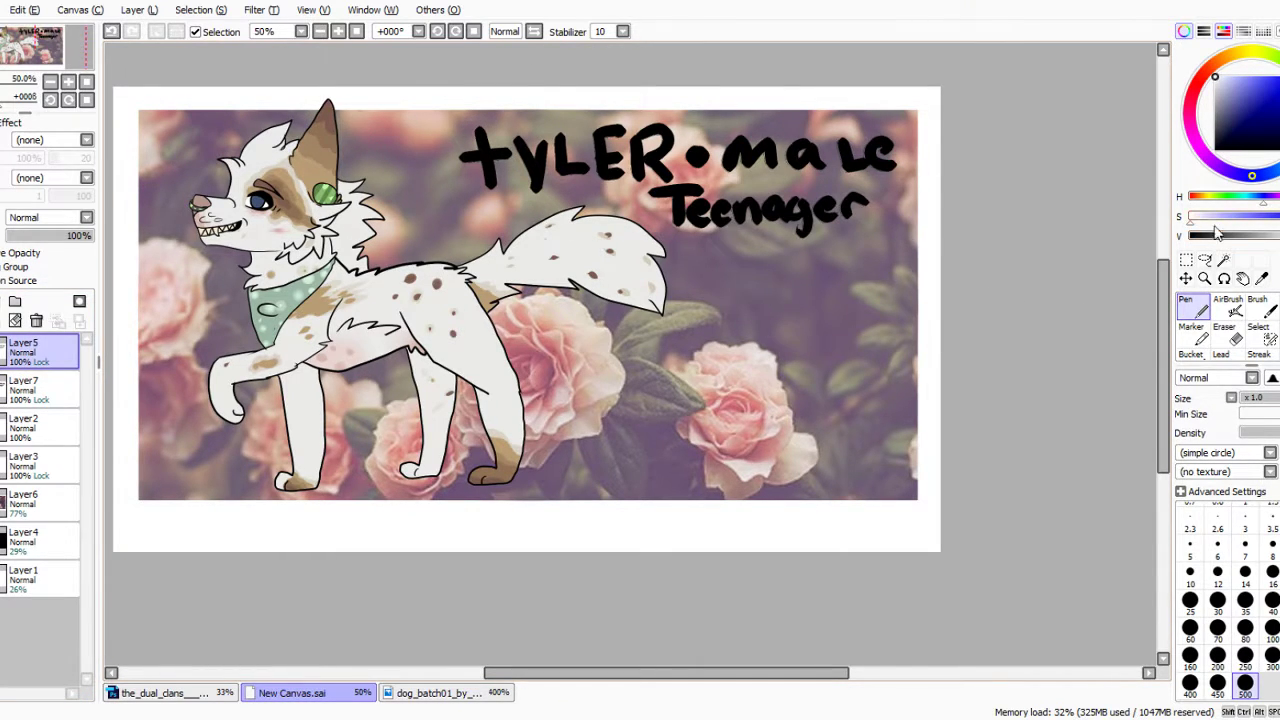
mouse_move(880, 190)
left_mouse_down()
mouse_move(946, 157)
mouse_move(455, 140)
mouse_move(939, 148)
left_mouse_up()
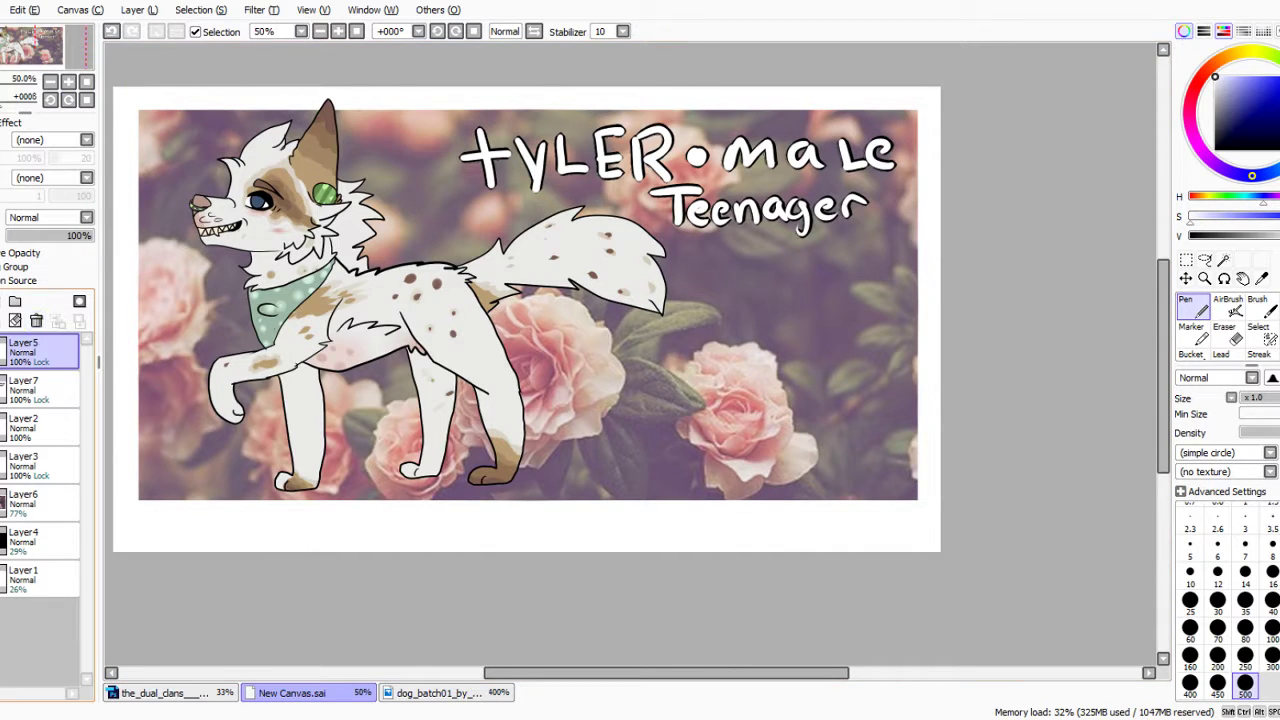
left_click(1, 321)
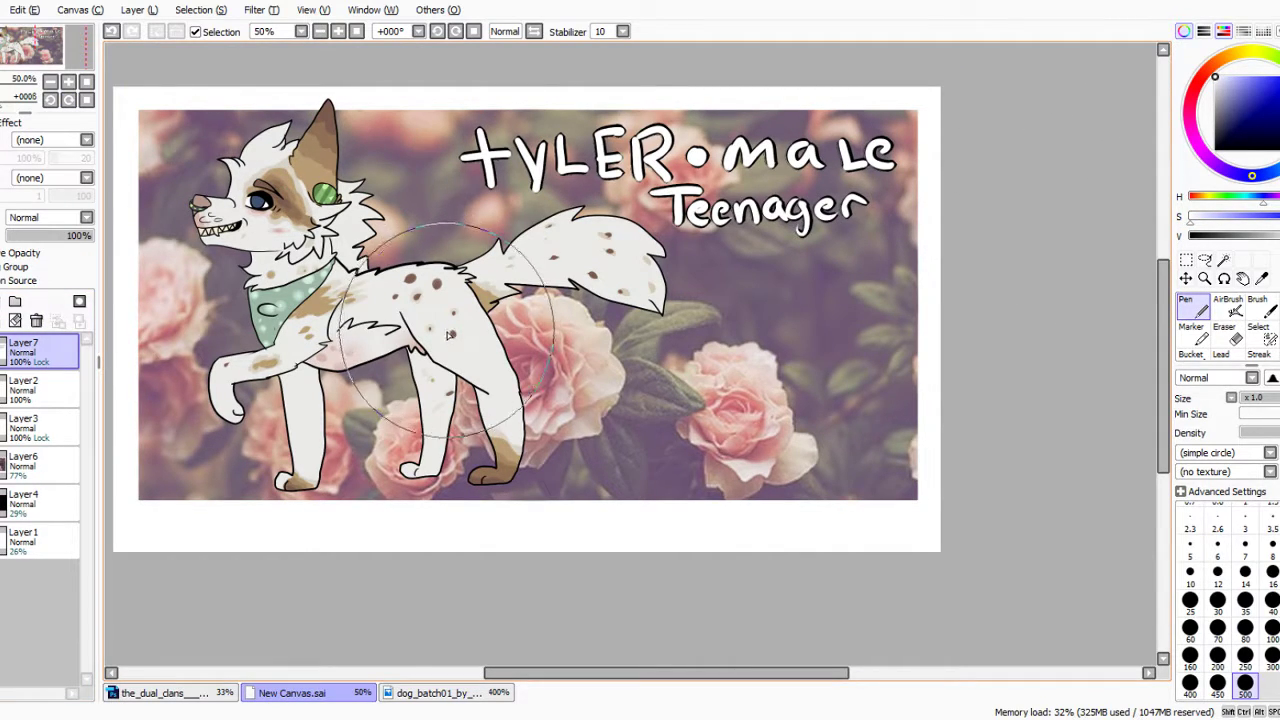
On a new layer, draw a black heart beside the tail tip with the Pen at size 12 and fill it with the Bucket.
left_click(1, 301)
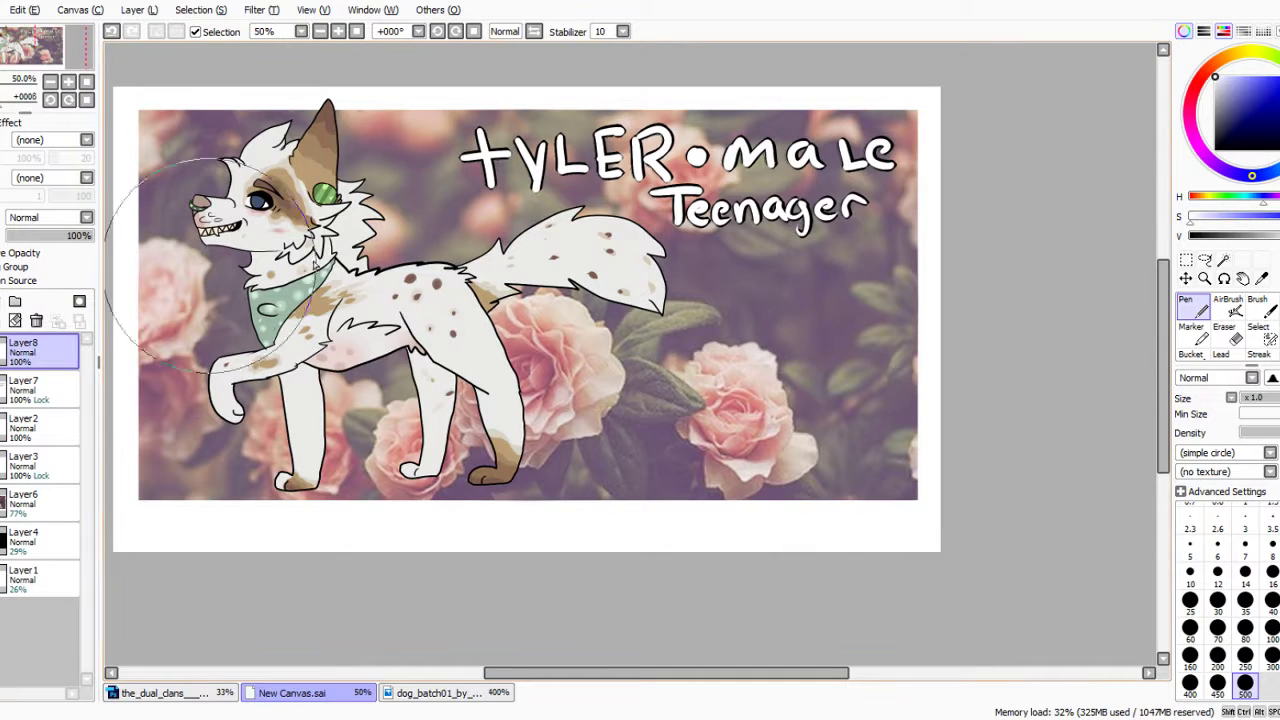
left_click(1215, 149)
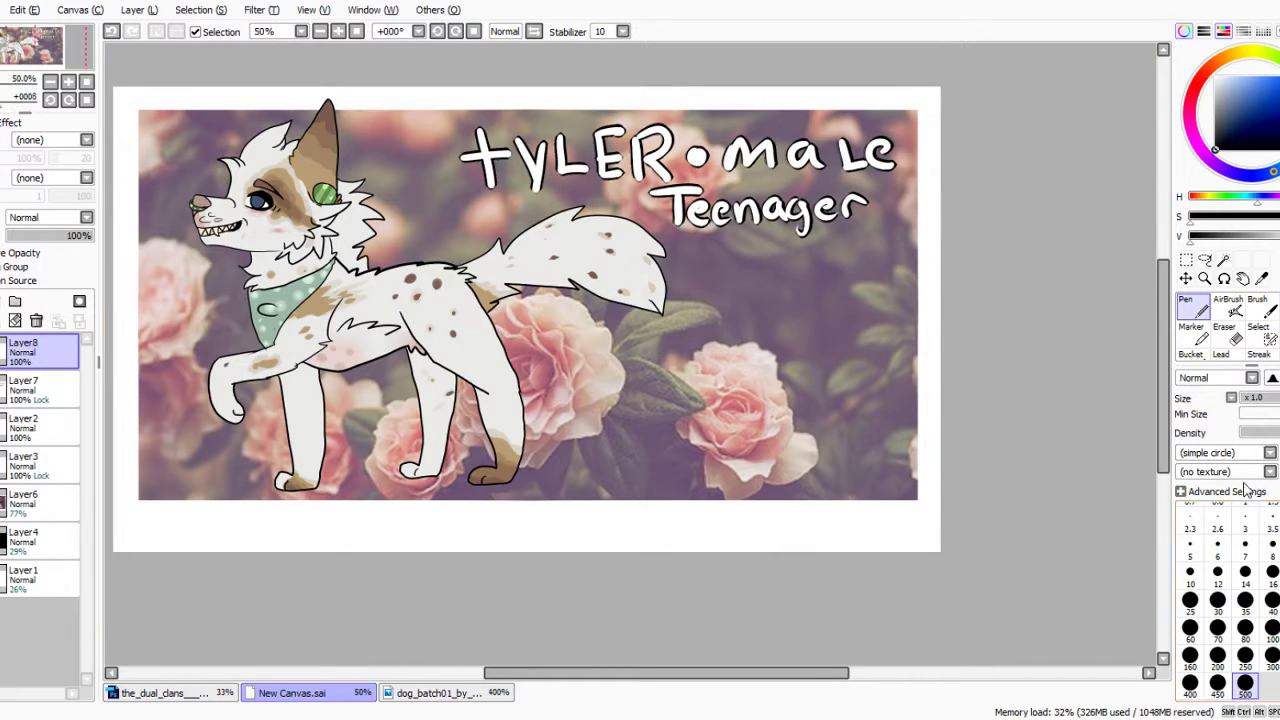
left_click(1217, 572)
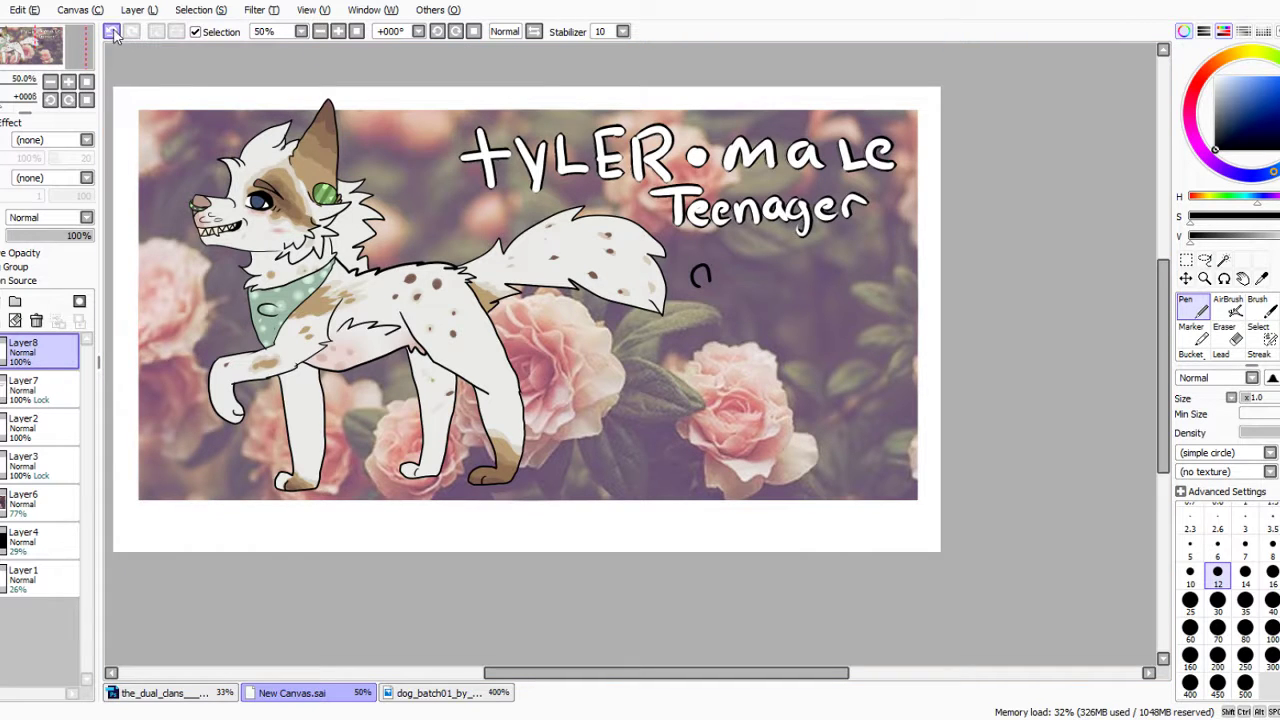
key("ctrl+z")
scroll(660, 206, "up", 5)
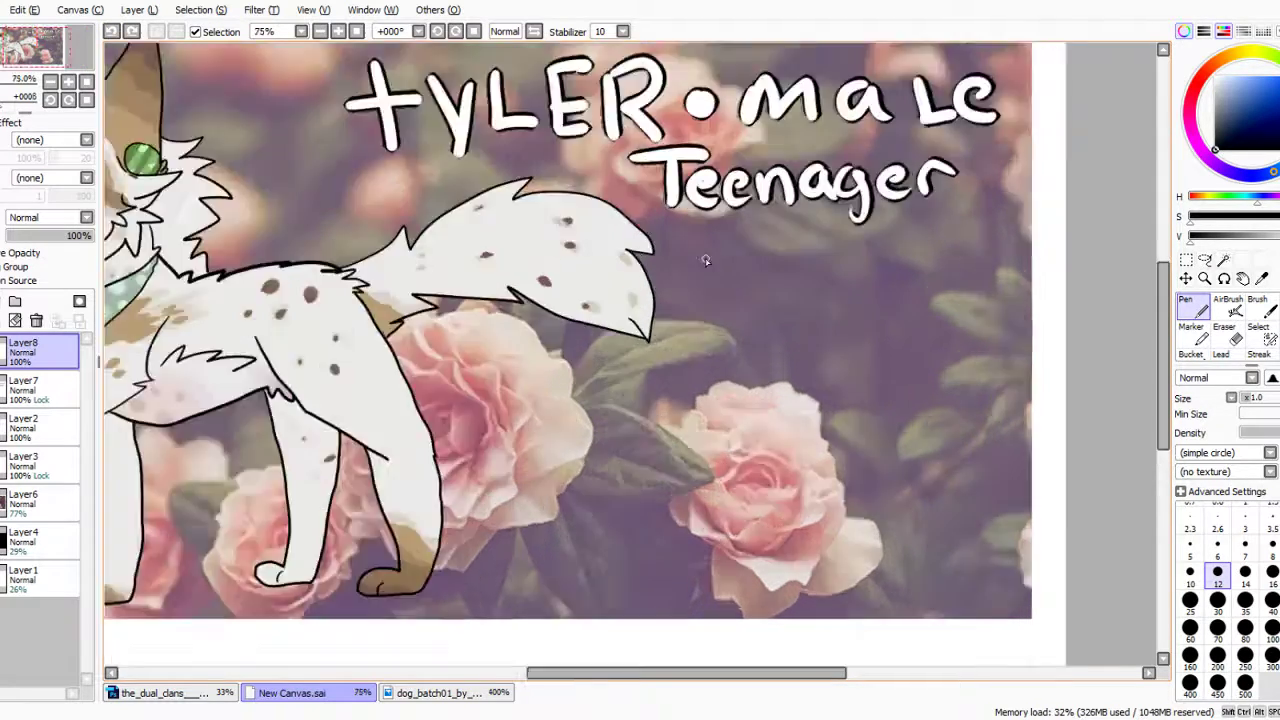
mouse_move(712, 398)
left_mouse_down()
mouse_move(606, 244)
mouse_move(695, 369)
mouse_move(766, 246)
mouse_move(766, 381)
mouse_move(730, 432)
left_mouse_up()
left_click(1190, 352)
left_click(768, 313)
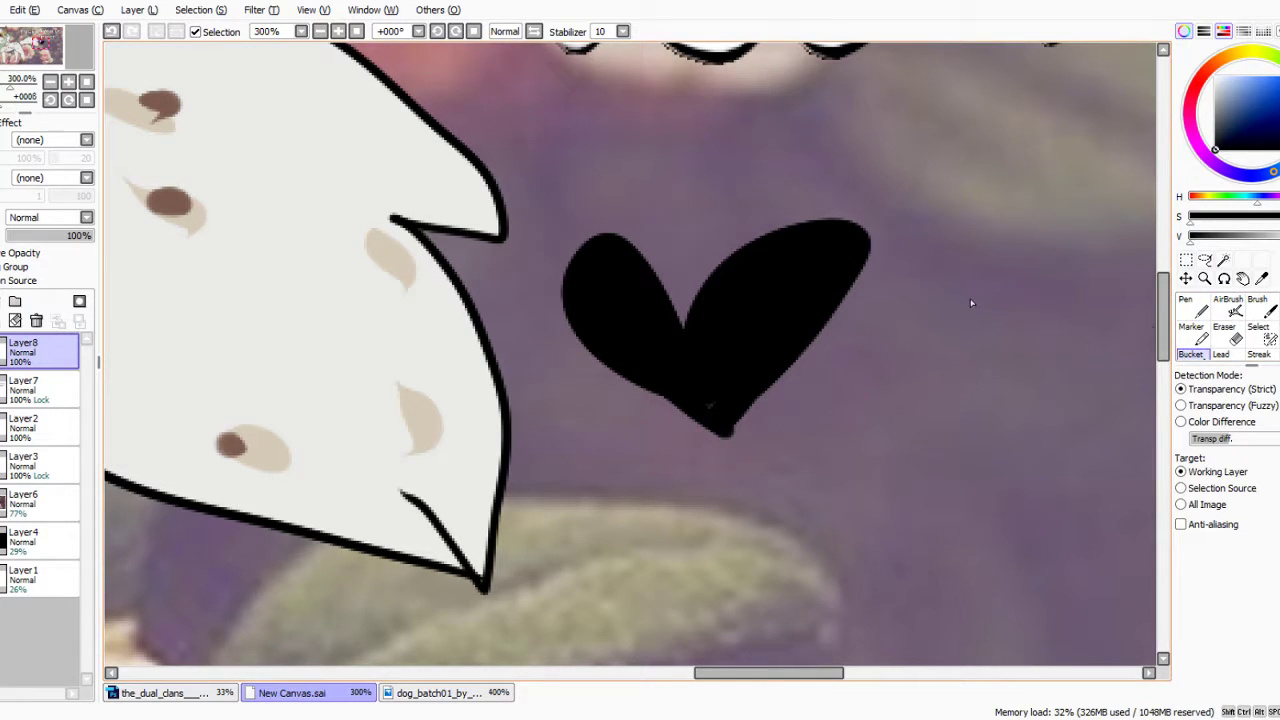
Hand-letter "Sharks" in black beside the heart with the Pen at size 12.
left_click(1195, 310)
scroll(614, 334, "down", 4)
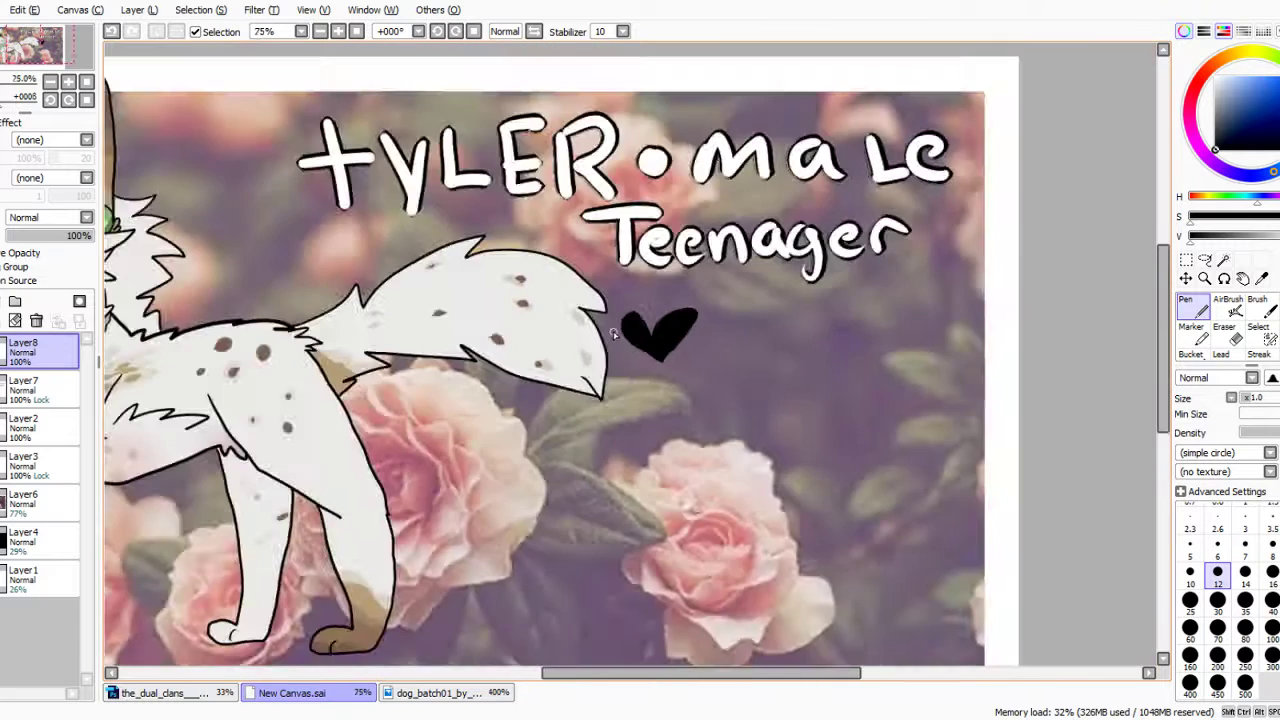
scroll(614, 334, "down", 3)
scroll(658, 349, "up", 4)
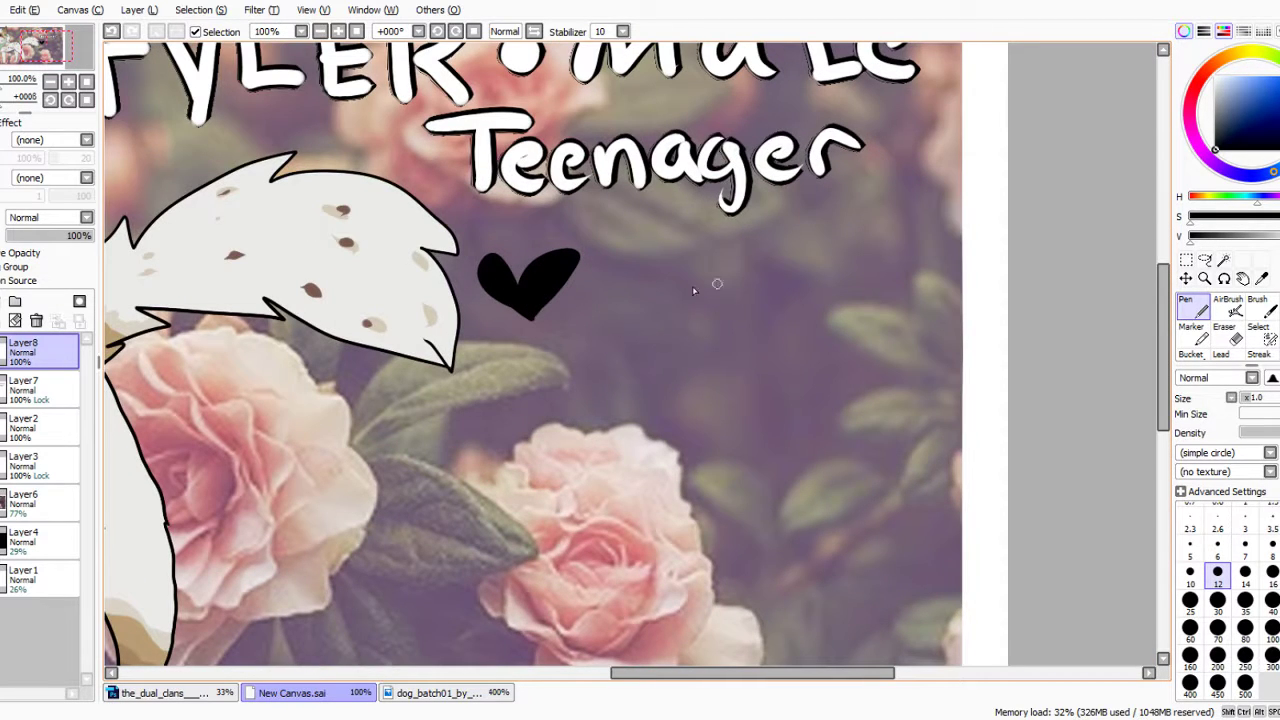
mouse_move(618, 266)
left_mouse_down()
mouse_move(594, 299)
mouse_move(623, 275)
mouse_move(665, 297)
mouse_move(680, 281)
mouse_move(699, 299)
mouse_move(707, 283)
mouse_move(737, 297)
mouse_move(759, 287)
mouse_move(781, 302)
left_mouse_up()
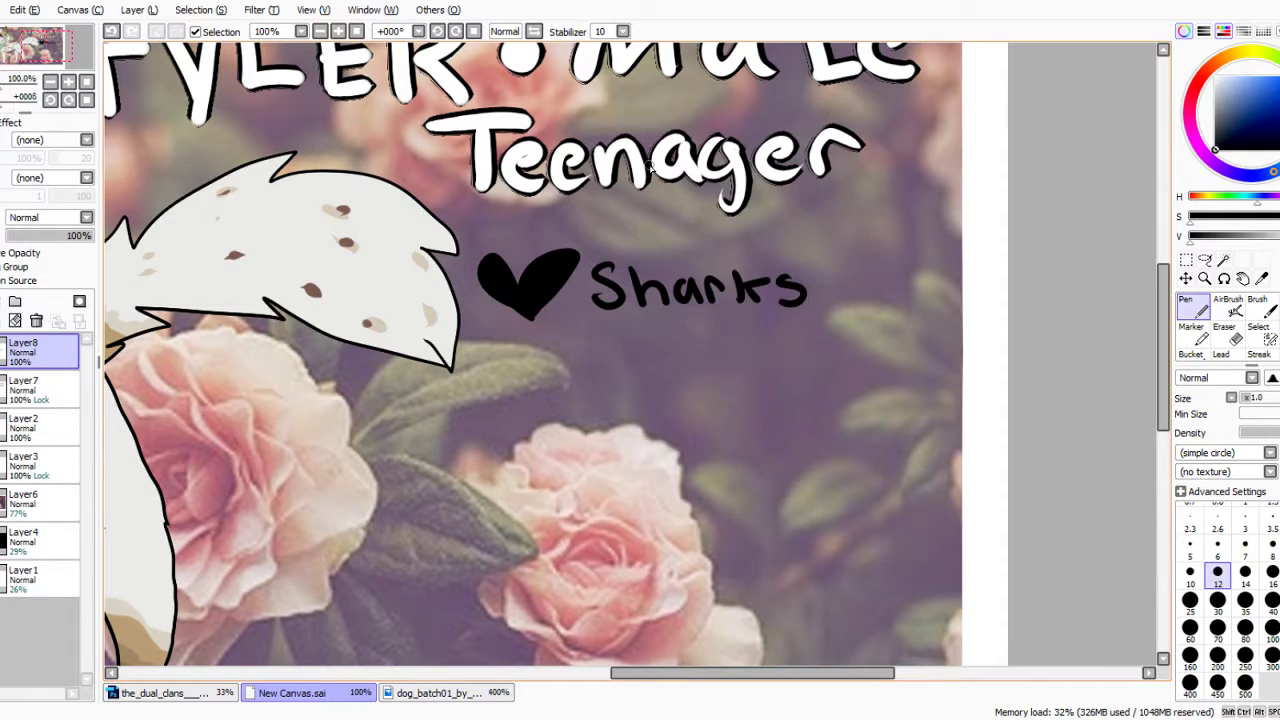
Hand-letter "Bandanas" in black on the line below "Sharks".
scroll(648, 142, "down", 3)
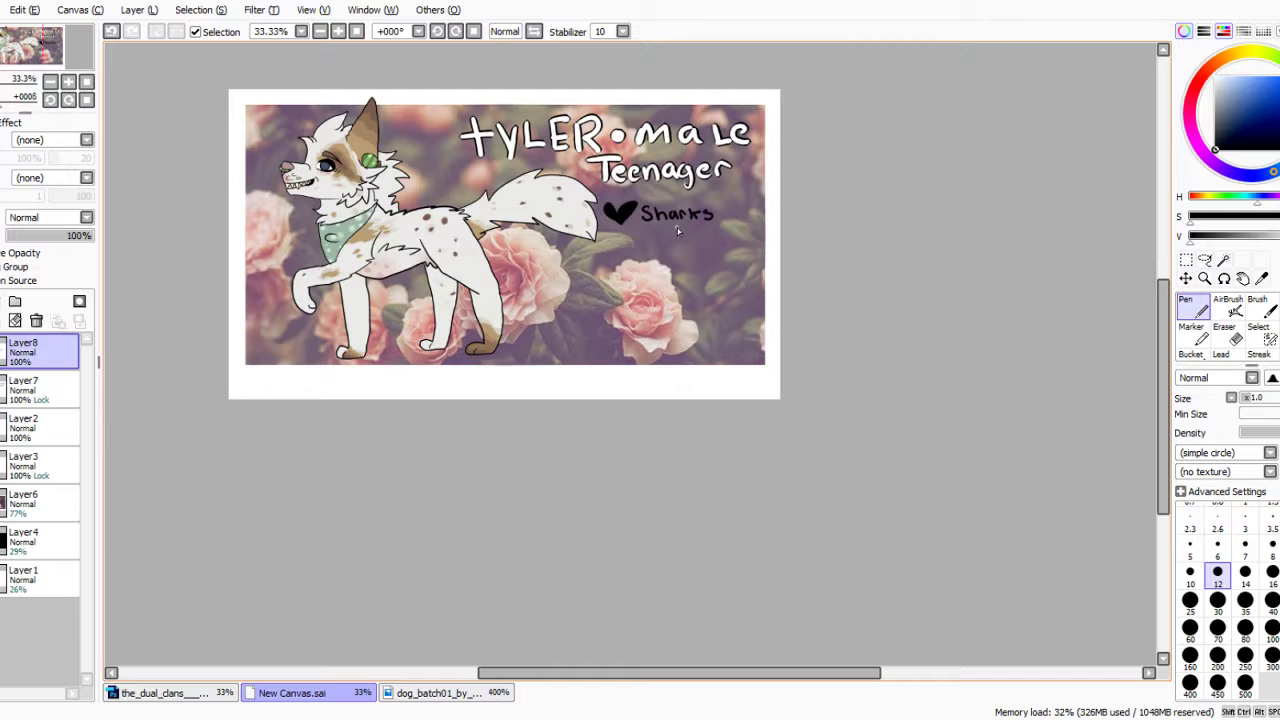
scroll(670, 232, "up", 3)
scroll(668, 232, "down", 3)
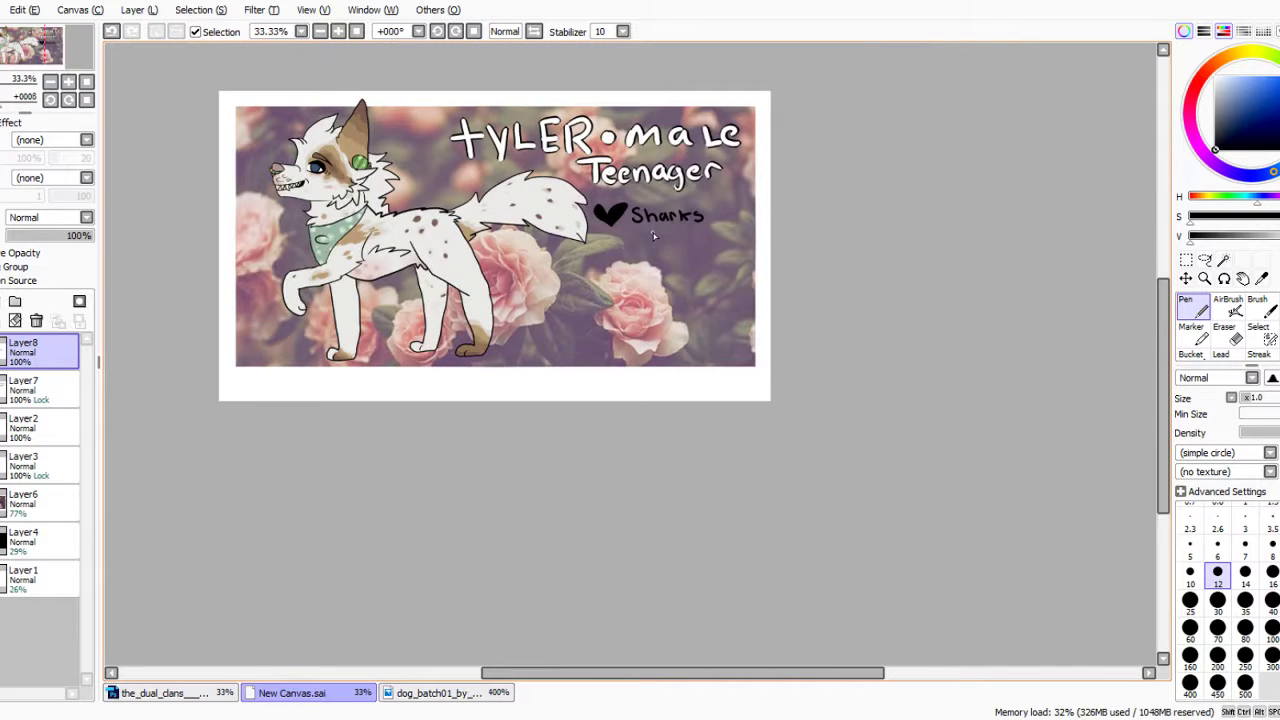
scroll(660, 232, "up", 5)
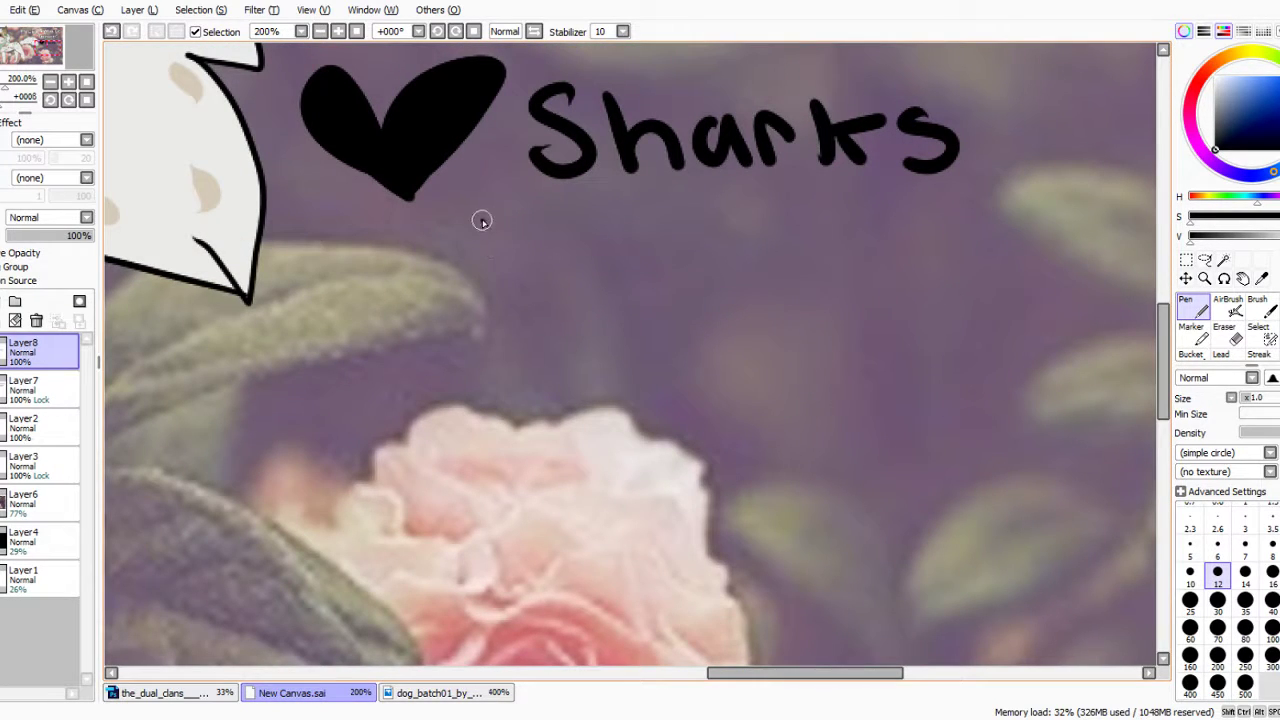
mouse_move(478, 216)
left_mouse_down()
mouse_move(493, 345)
mouse_move(485, 219)
mouse_move(514, 266)
mouse_move(571, 305)
mouse_move(523, 330)
left_mouse_up()
left_click_drag(598, 290, 640, 352)
mouse_move(672, 280)
left_mouse_down()
mouse_move(682, 342)
mouse_move(720, 311)
mouse_move(734, 344)
left_mouse_up()
left_click_drag(772, 262, 786, 338)
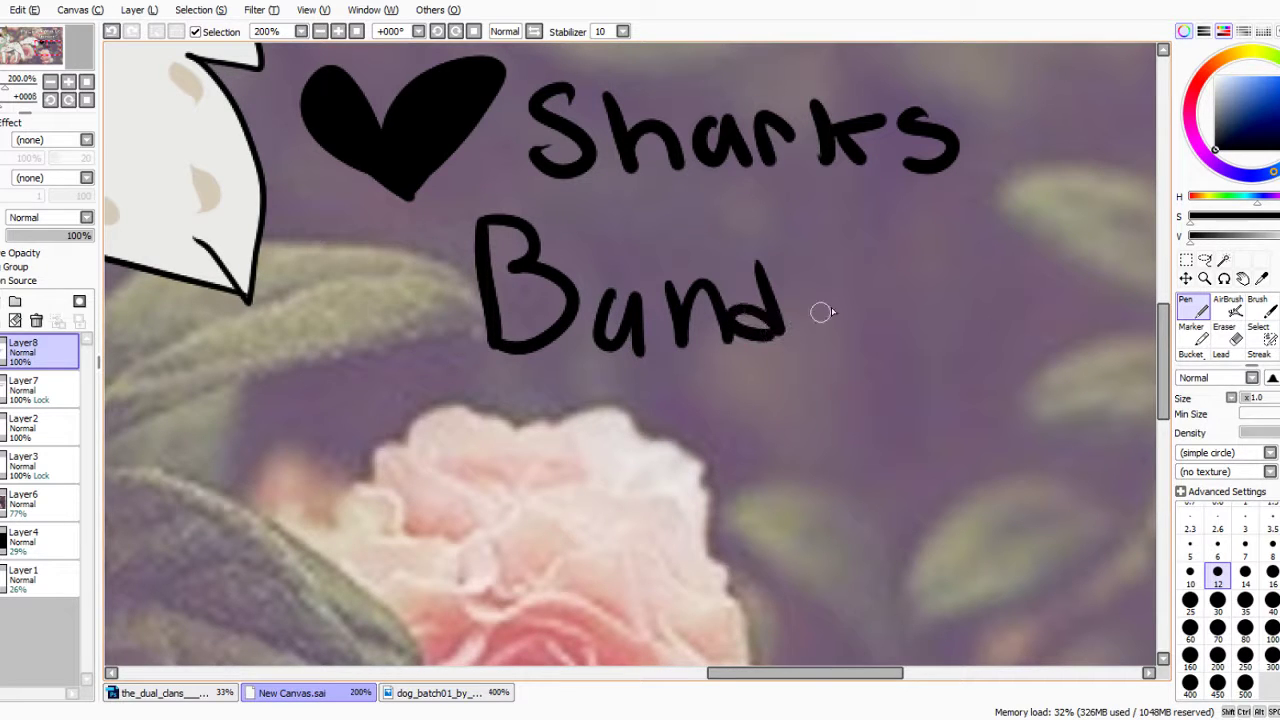
left_click_drag(840, 305, 862, 338)
mouse_move(872, 336)
left_mouse_down()
mouse_move(868, 304)
mouse_move(909, 299)
mouse_move(926, 328)
left_mouse_up()
mouse_move(975, 290)
left_mouse_down()
mouse_move(963, 317)
mouse_move(992, 330)
left_mouse_up()
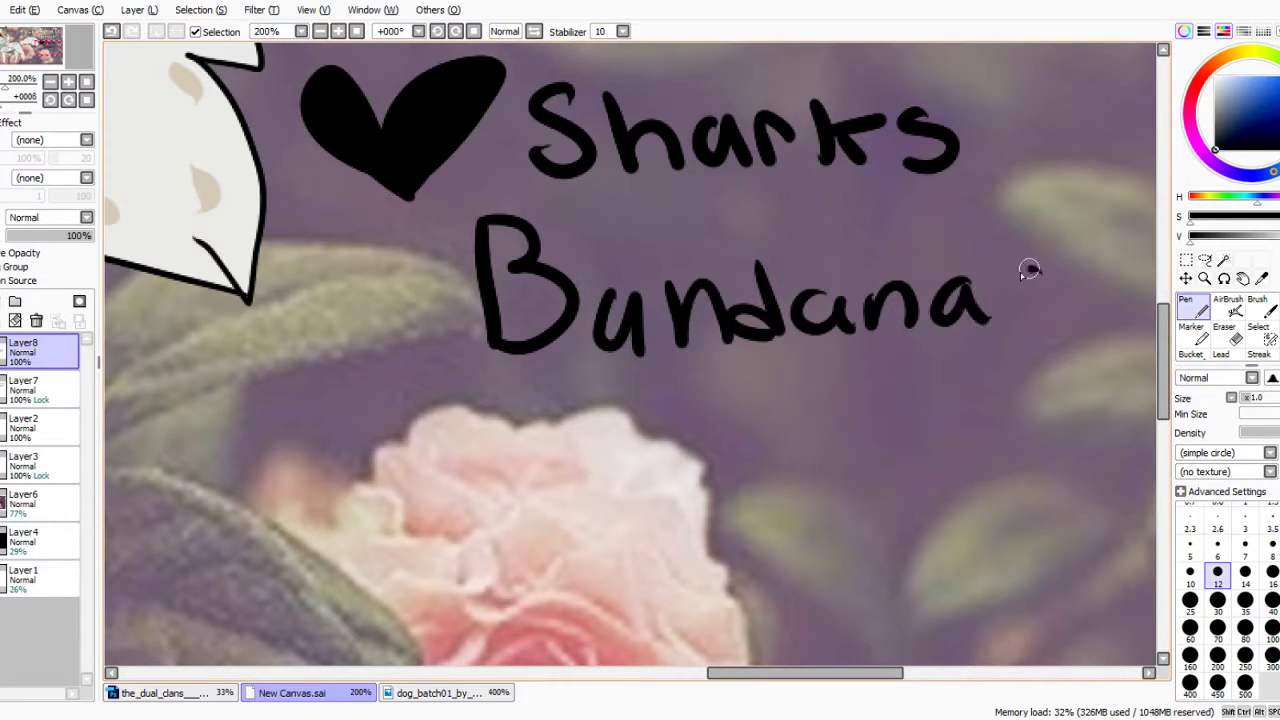
left_click_drag(1040, 266, 1012, 322)
Hand-letter "Roses" in black on the line below "Bandanas", above the lower rose.
scroll(809, 251, "down", 2)
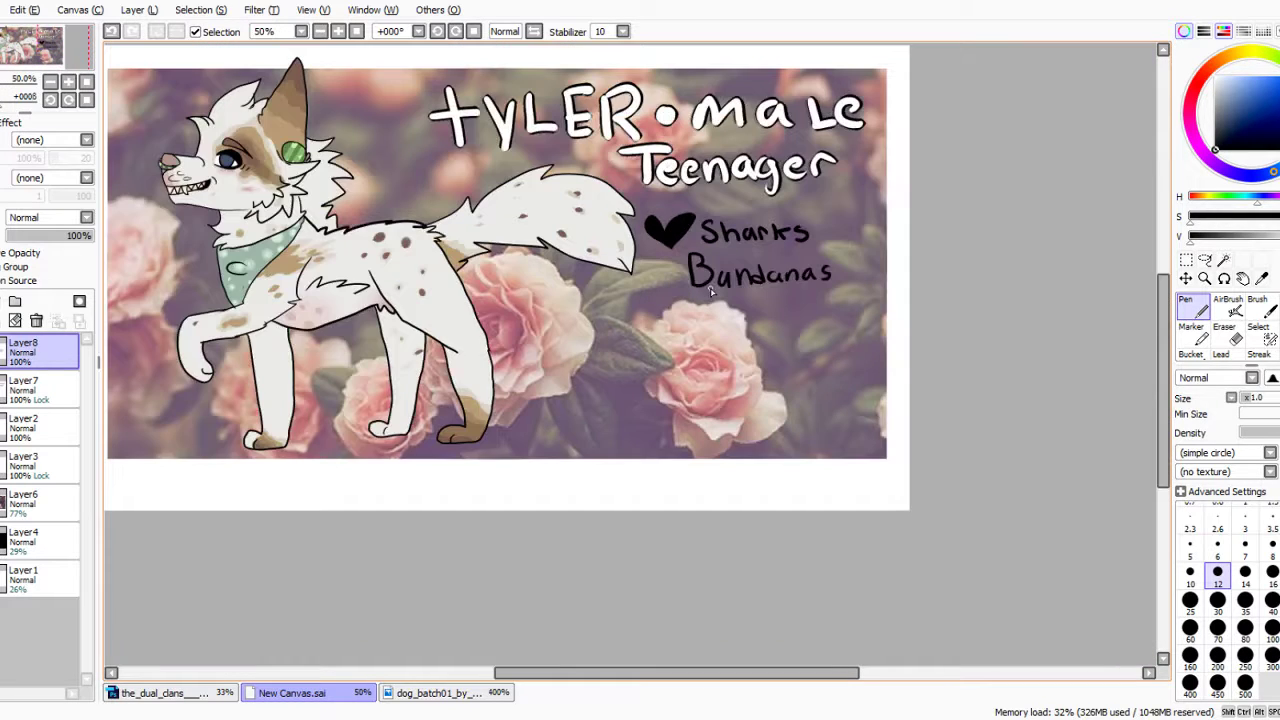
scroll(758, 299, "up", 2)
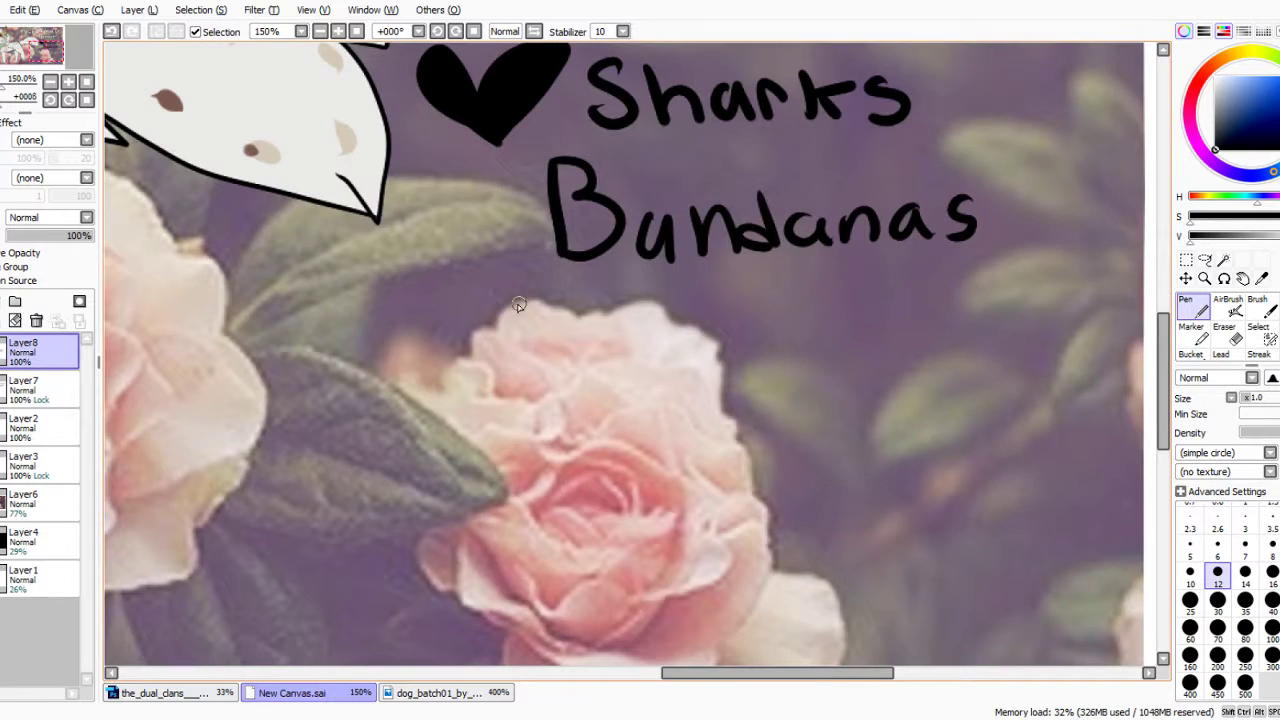
mouse_move(498, 287)
left_mouse_down()
mouse_move(501, 324)
mouse_move(505, 280)
mouse_move(542, 362)
left_mouse_up()
mouse_move(575, 314)
left_mouse_down()
mouse_move(594, 319)
mouse_move(606, 350)
mouse_move(726, 330)
left_mouse_up()
Undo the final "s" of "Roses" and add "bushes" so the line reads "Rose bushes".
scroll(538, 320, "down", 4)
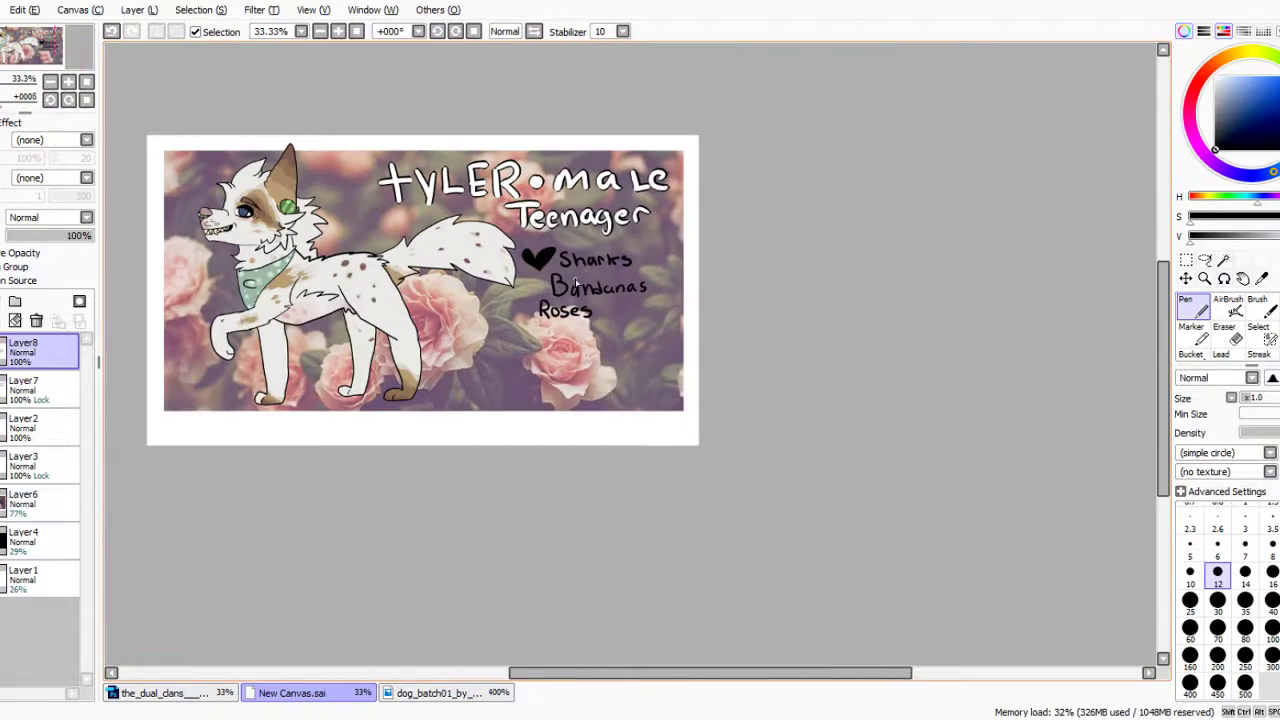
scroll(675, 363, "up", 5)
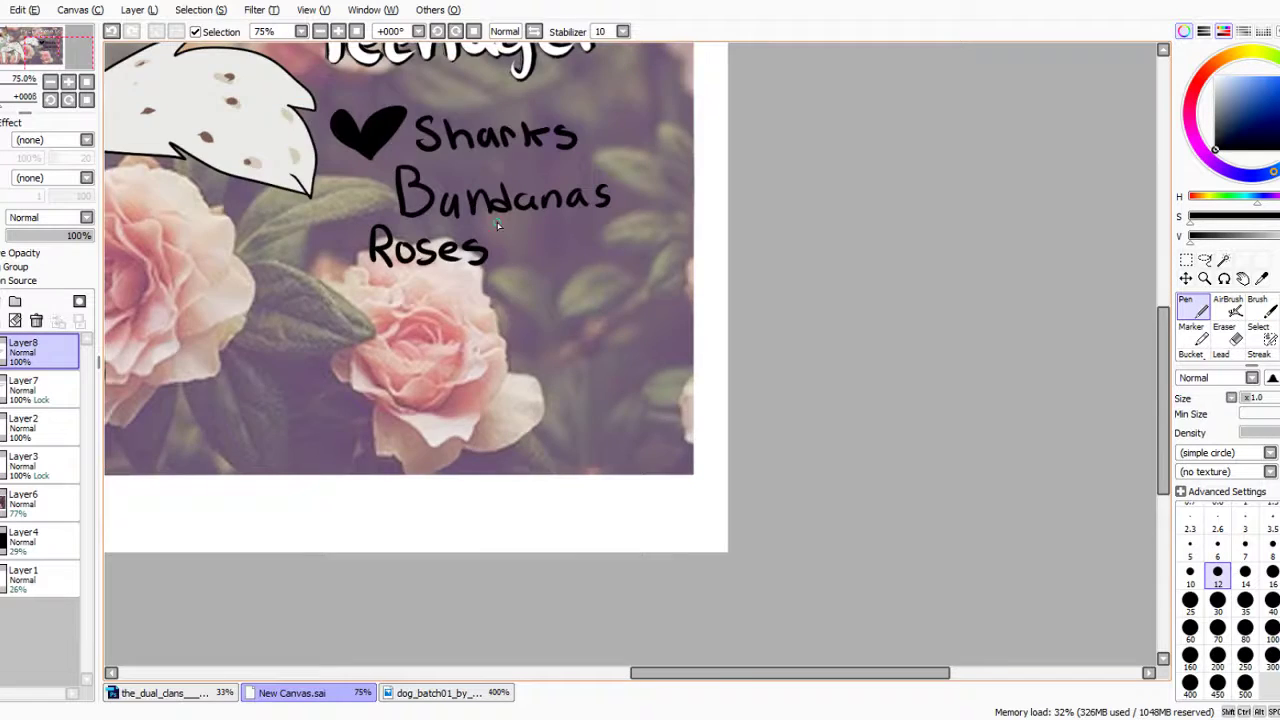
key("ctrl+z")
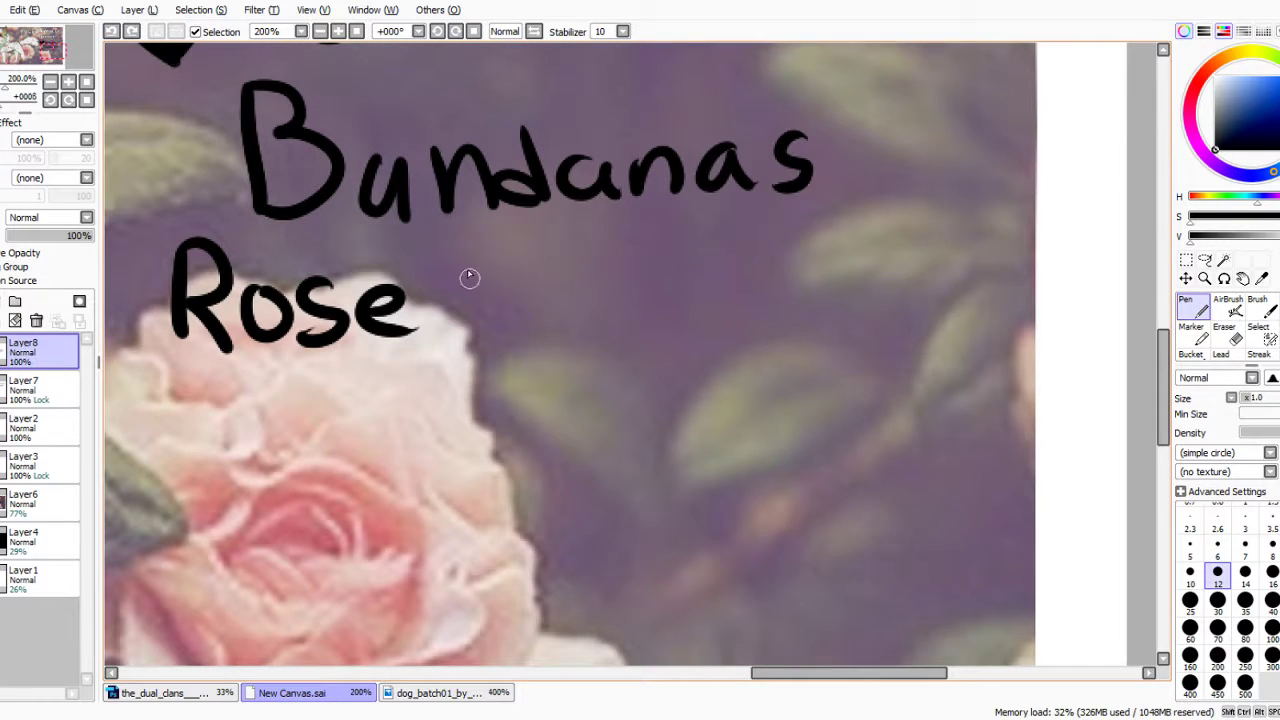
mouse_move(468, 256)
left_mouse_down()
mouse_move(477, 300)
mouse_move(534, 297)
mouse_move(486, 330)
left_mouse_up()
left_click_drag(563, 290, 607, 300)
mouse_move(665, 268)
left_mouse_down()
mouse_move(625, 300)
mouse_move(632, 342)
left_mouse_up()
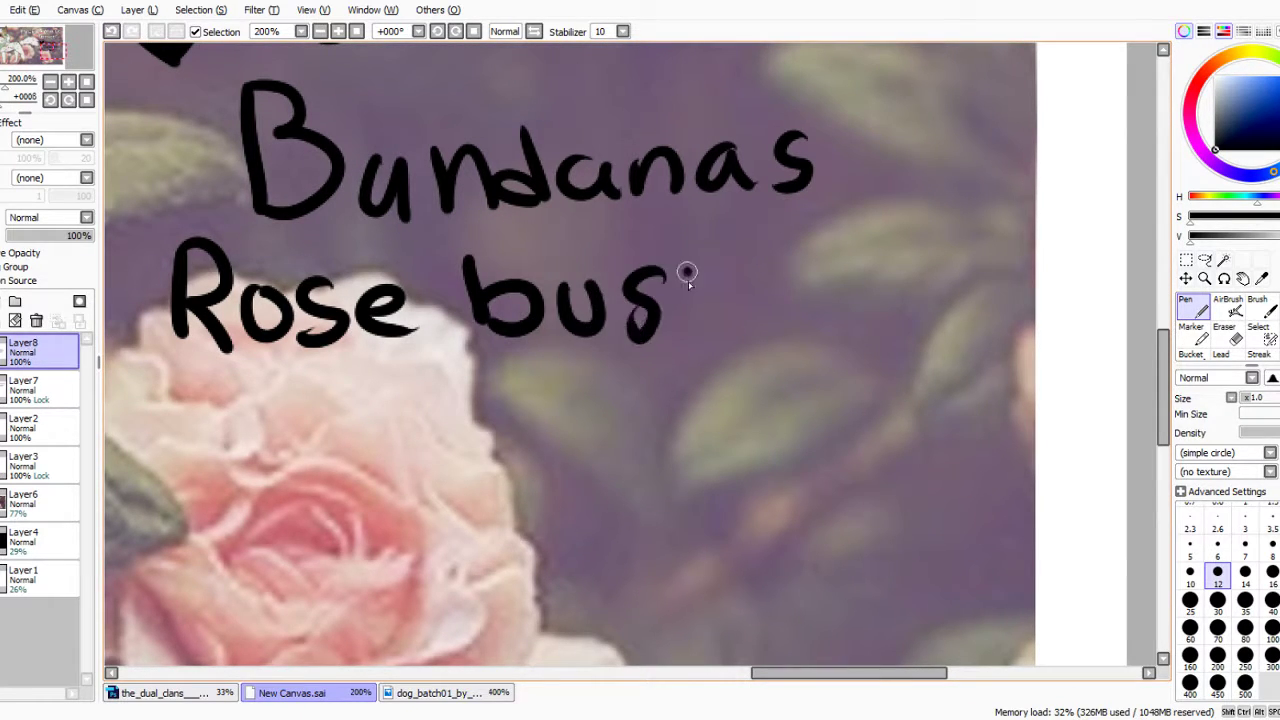
mouse_move(765, 300)
left_mouse_down()
mouse_move(810, 290)
mouse_move(812, 328)
left_mouse_up()
left_click_drag(878, 268, 838, 328)
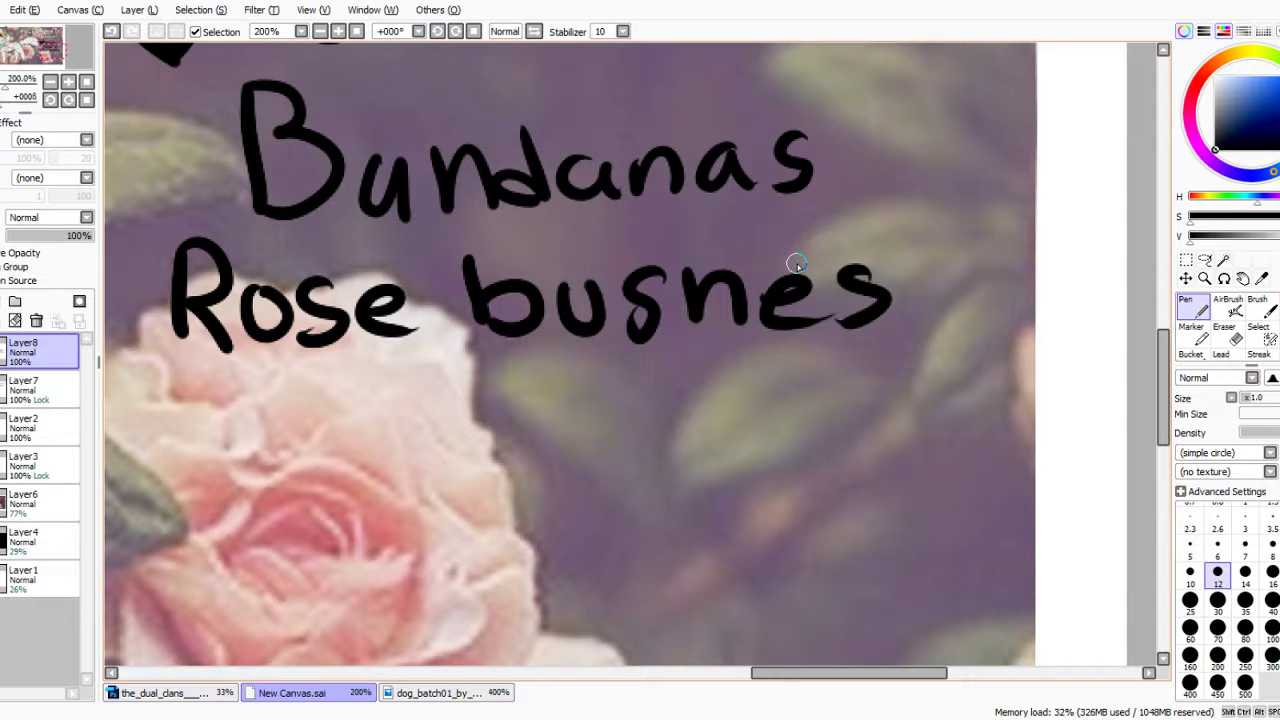
Hand-letter "Night time" in black on the line below "Rose bushes".
scroll(652, 298, "down", 4)
scroll(595, 328, "down", 1)
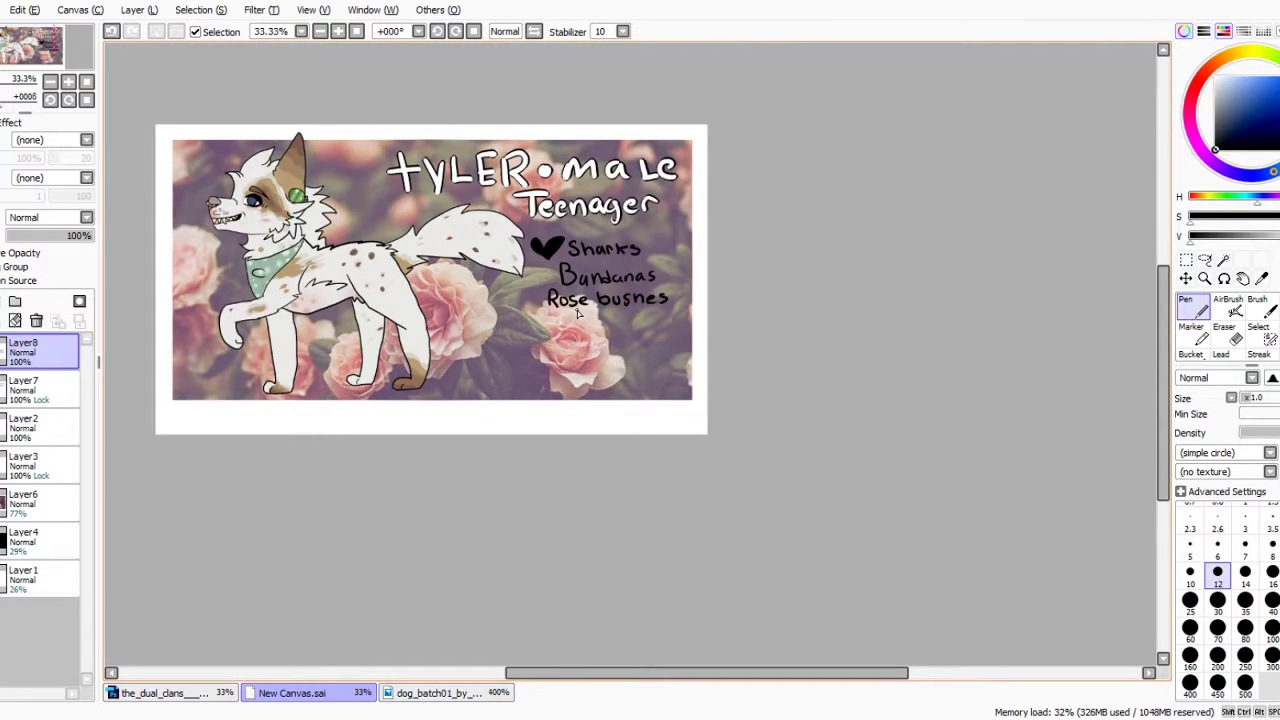
scroll(577, 313, "up", 3)
mouse_move(552, 345)
left_mouse_down()
mouse_move(582, 317)
mouse_move(603, 345)
mouse_move(633, 335)
mouse_move(627, 359)
mouse_move(674, 352)
left_mouse_up()
mouse_move(688, 316)
left_mouse_down()
mouse_move(691, 356)
mouse_move(684, 339)
mouse_move(746, 350)
left_mouse_up()
left_click(690, 347)
mouse_move(735, 338)
left_mouse_down()
mouse_move(776, 346)
mouse_move(771, 321)
mouse_move(824, 347)
mouse_move(872, 348)
left_mouse_up()
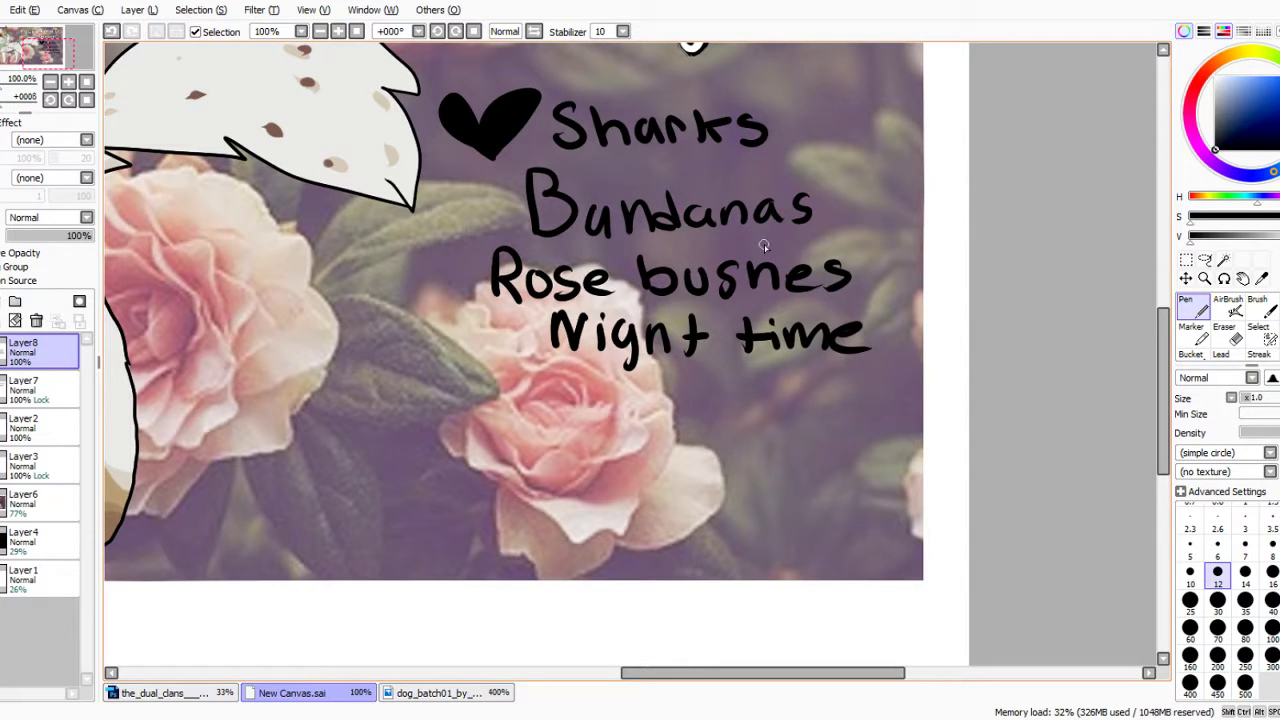
Select the empty area around the heart and the list of likes on Layer8 with the Magic Wand.
scroll(589, 358, "down", 3)
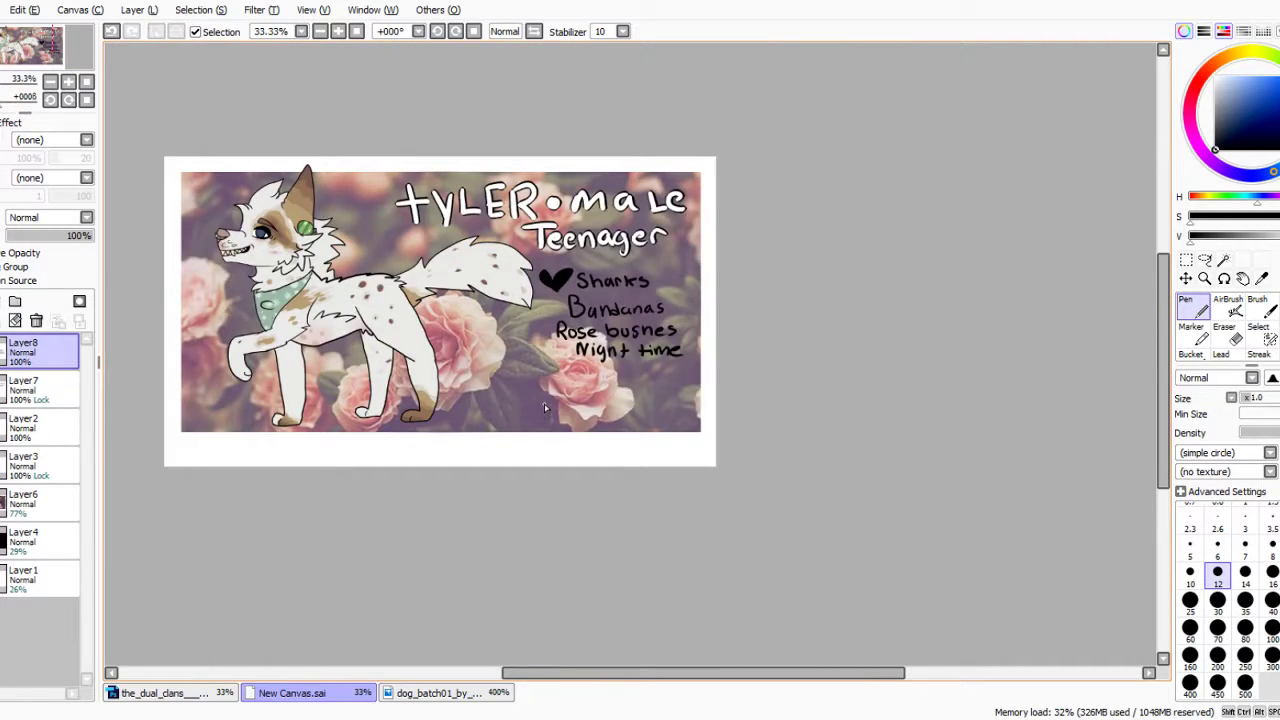
scroll(576, 309, "up", 3)
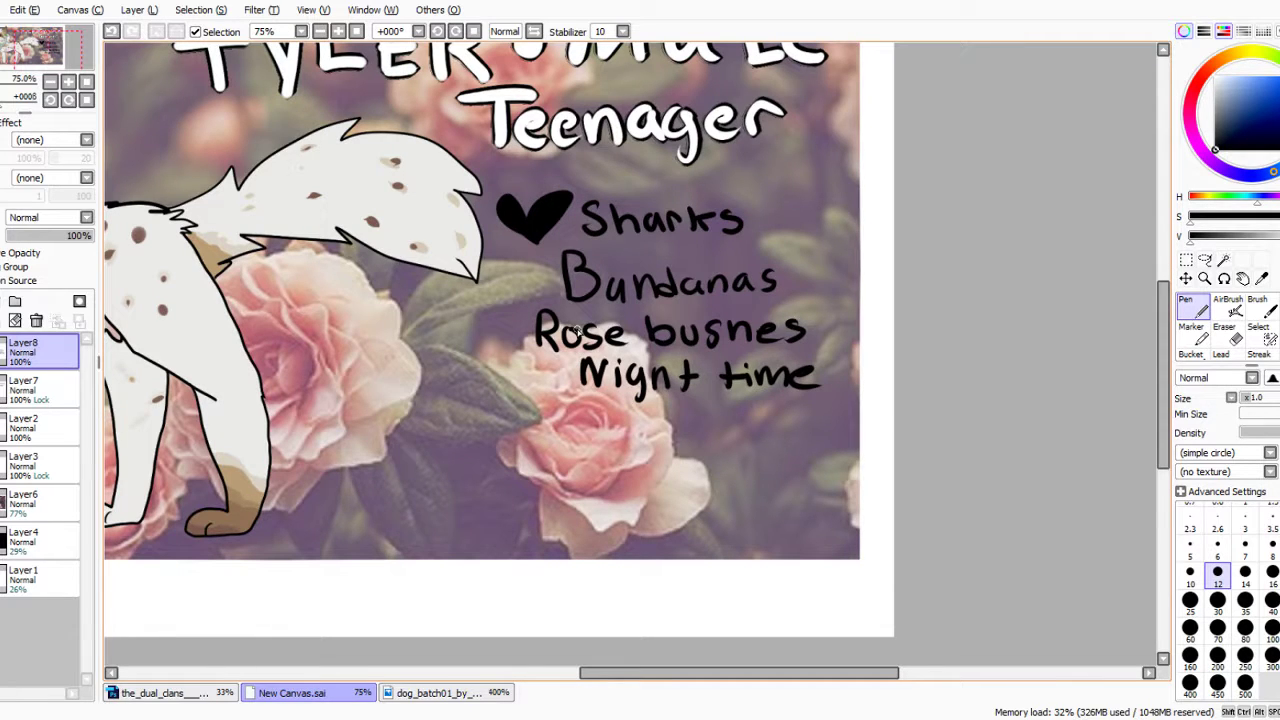
left_click(1223, 259)
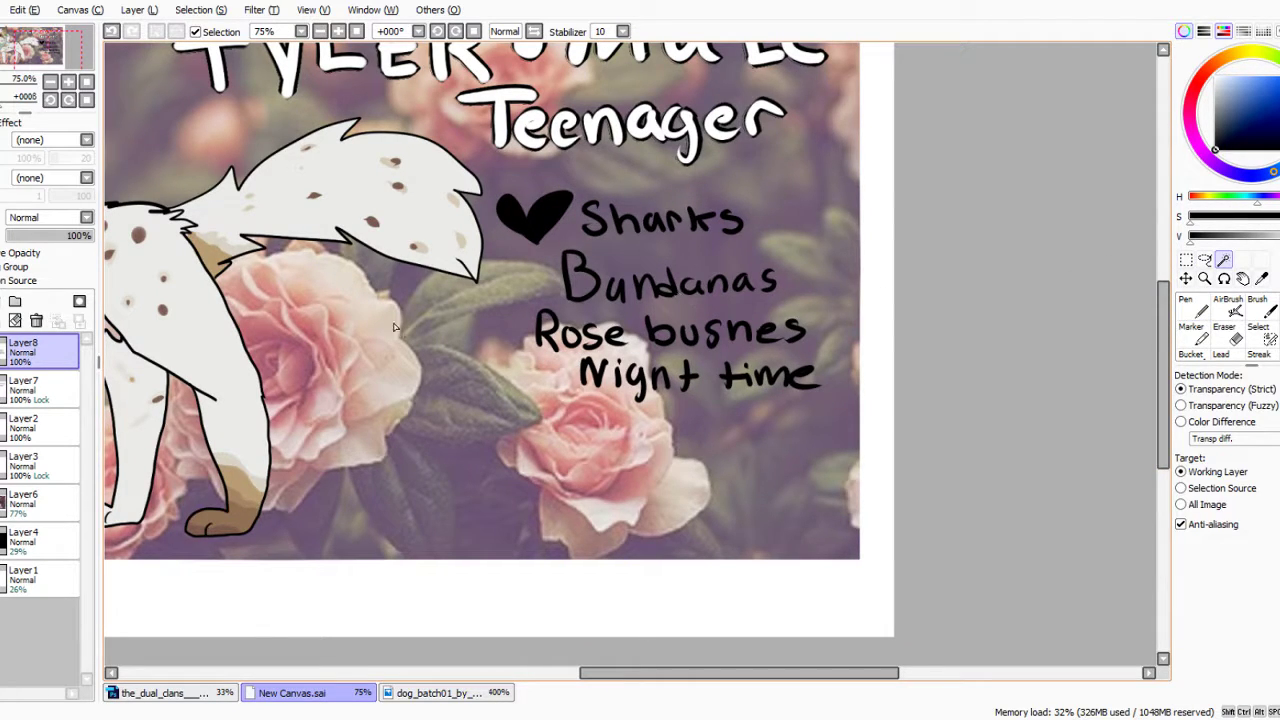
left_click(449, 369)
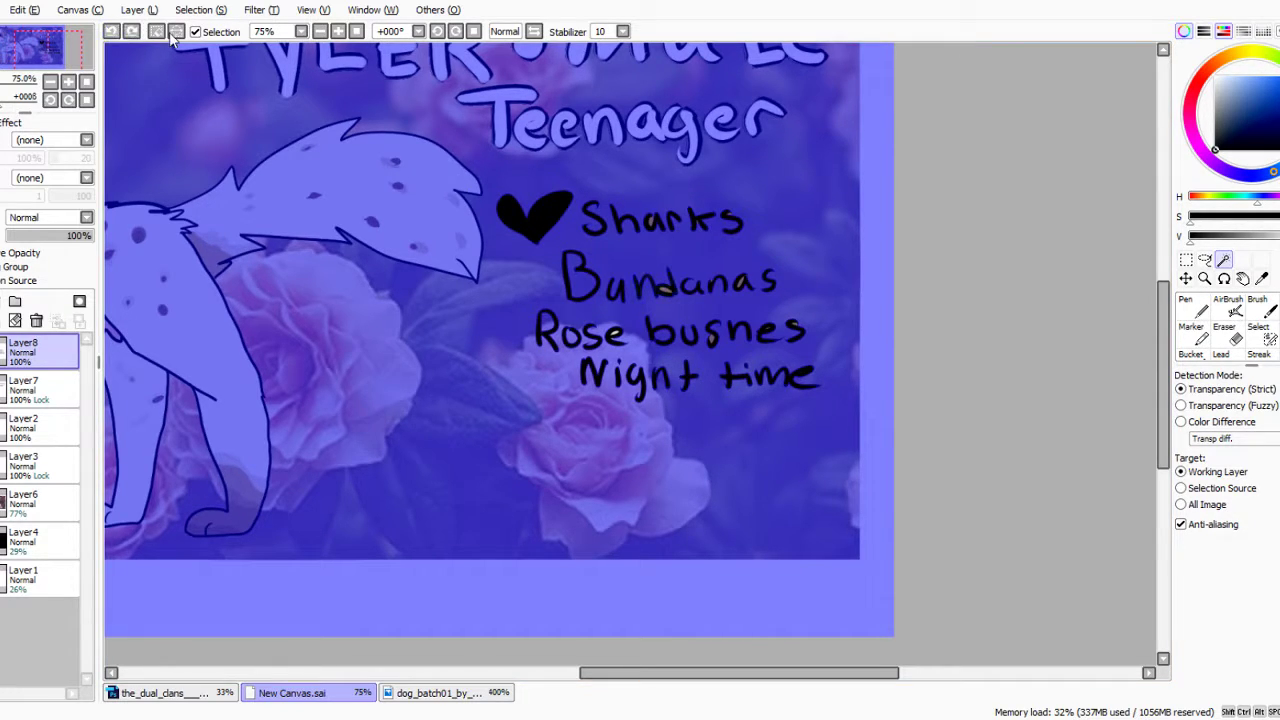
Add the enclosed gaps inside the letters of "Sharks", "Bandanas", "Rose bushes" and "Night time" to the selection.
scroll(603, 365, "up", 6)
scroll(603, 365, "up", 1)
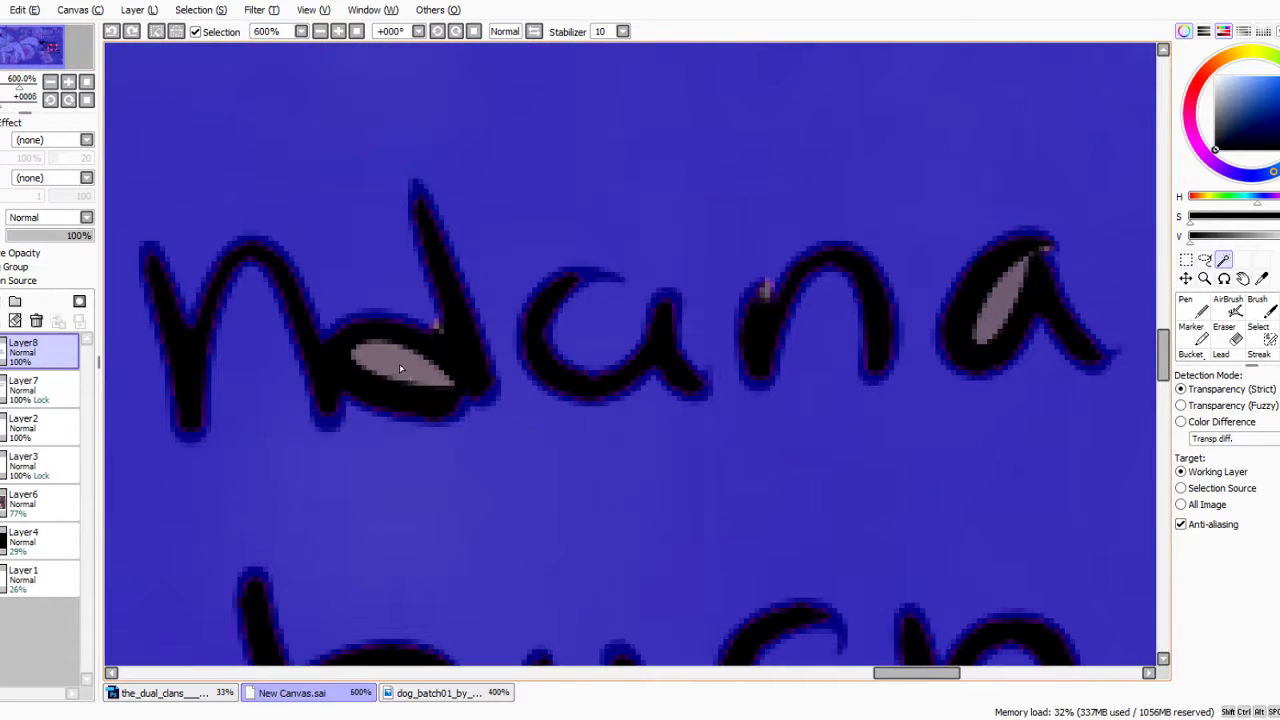
left_click(450, 376)
left_click(997, 315)
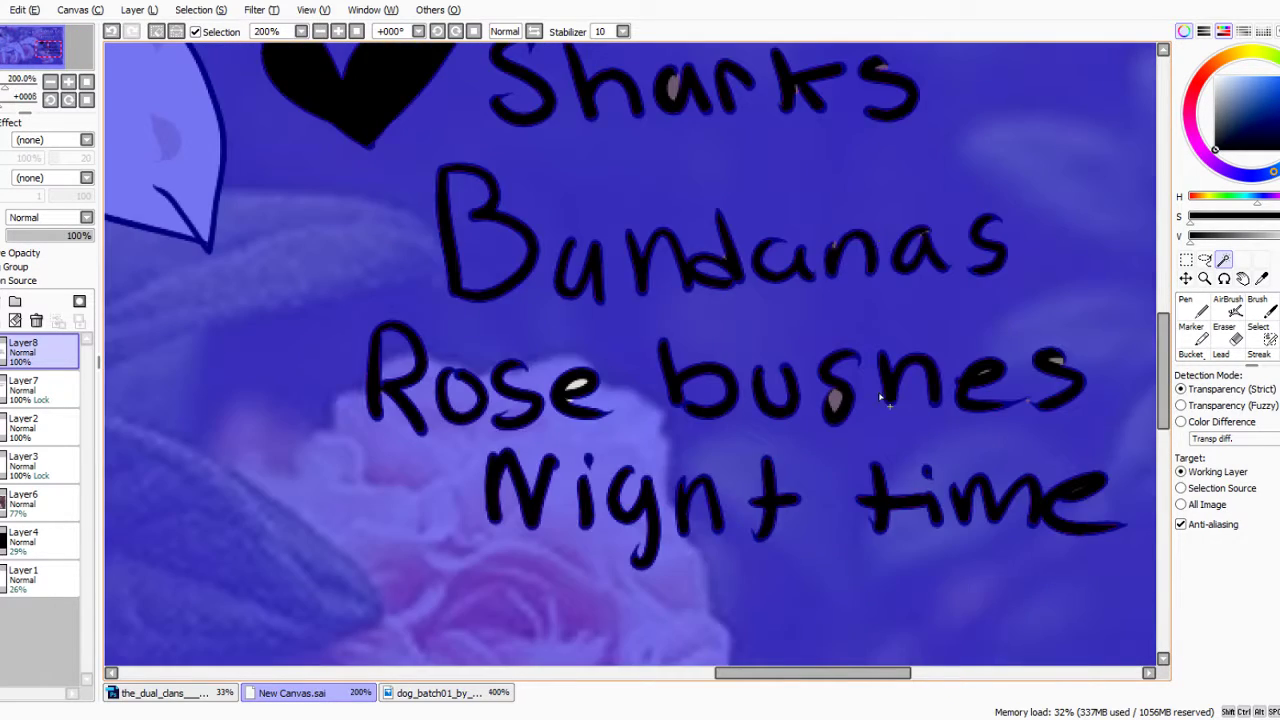
scroll(880, 398, "up", 3)
left_click_drag(800, 405, 806, 409)
scroll(737, 420, "down", 4)
scroll(900, 377, "up", 5)
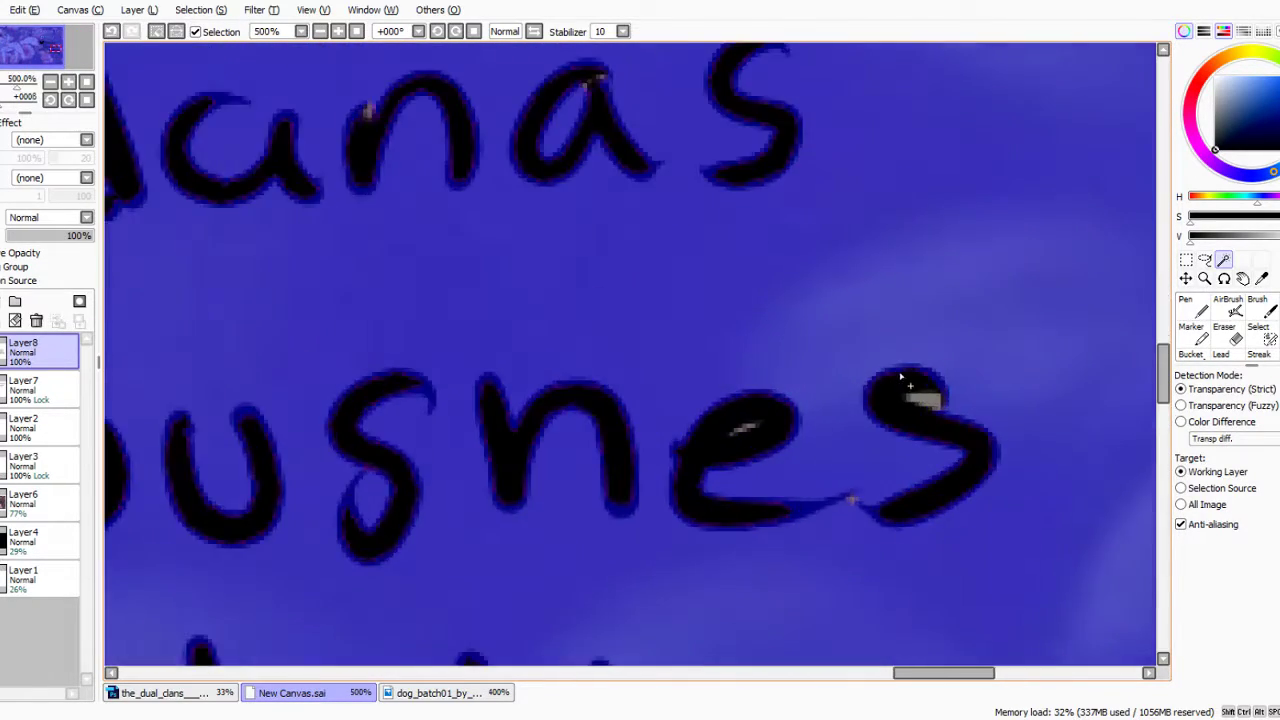
scroll(905, 385, "up", 3)
scroll(700, 440, "down", 8)
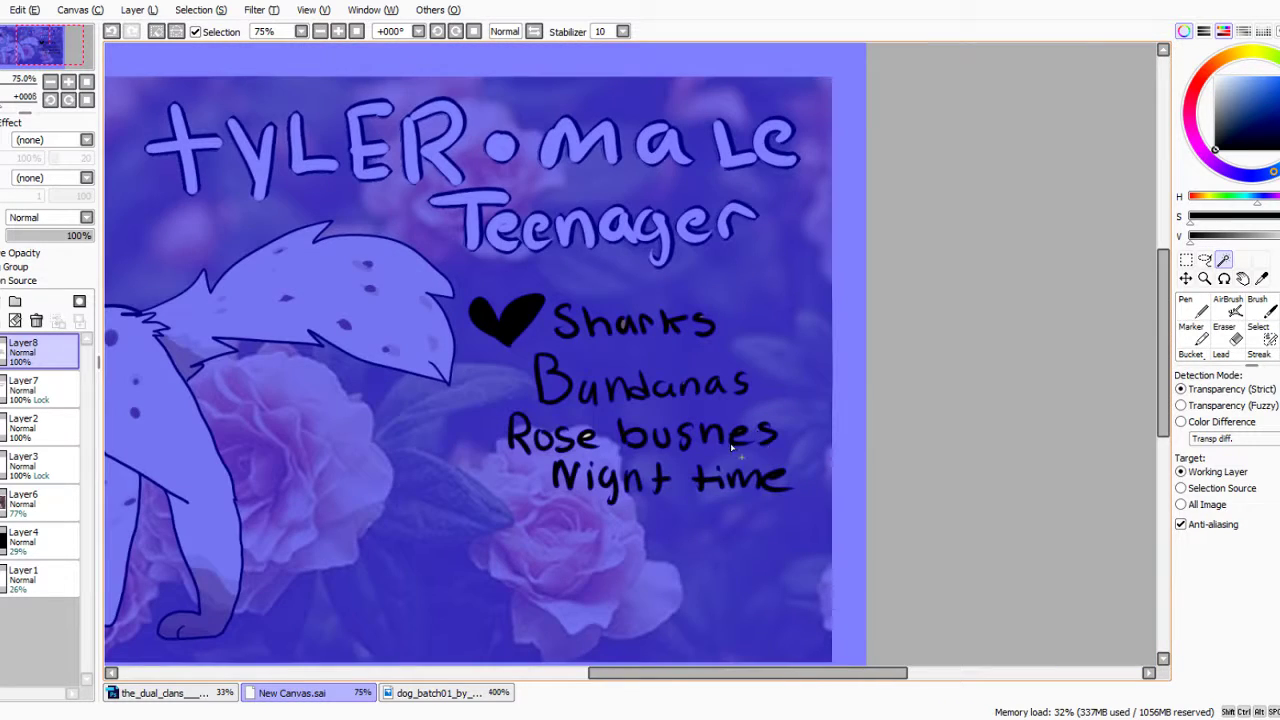
scroll(626, 334, "up", 4)
scroll(640, 346, "down", 2)
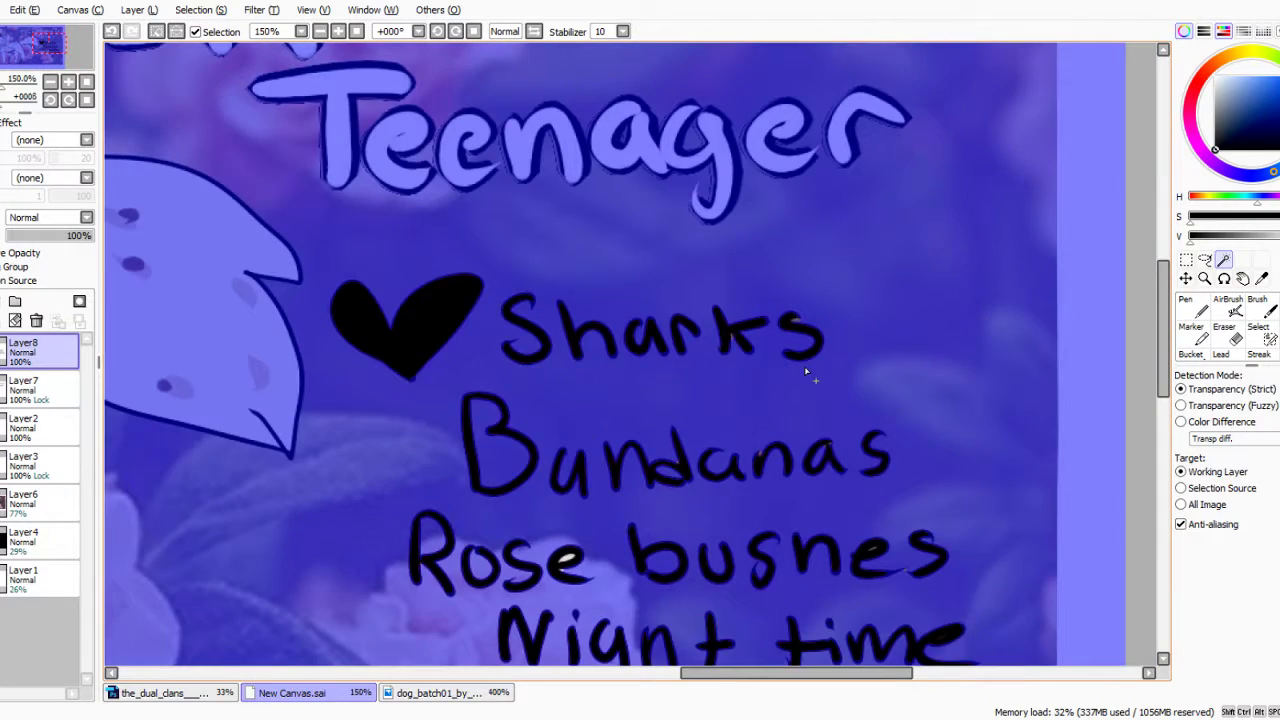
scroll(787, 335, "down", 2)
scroll(767, 337, "up", 2)
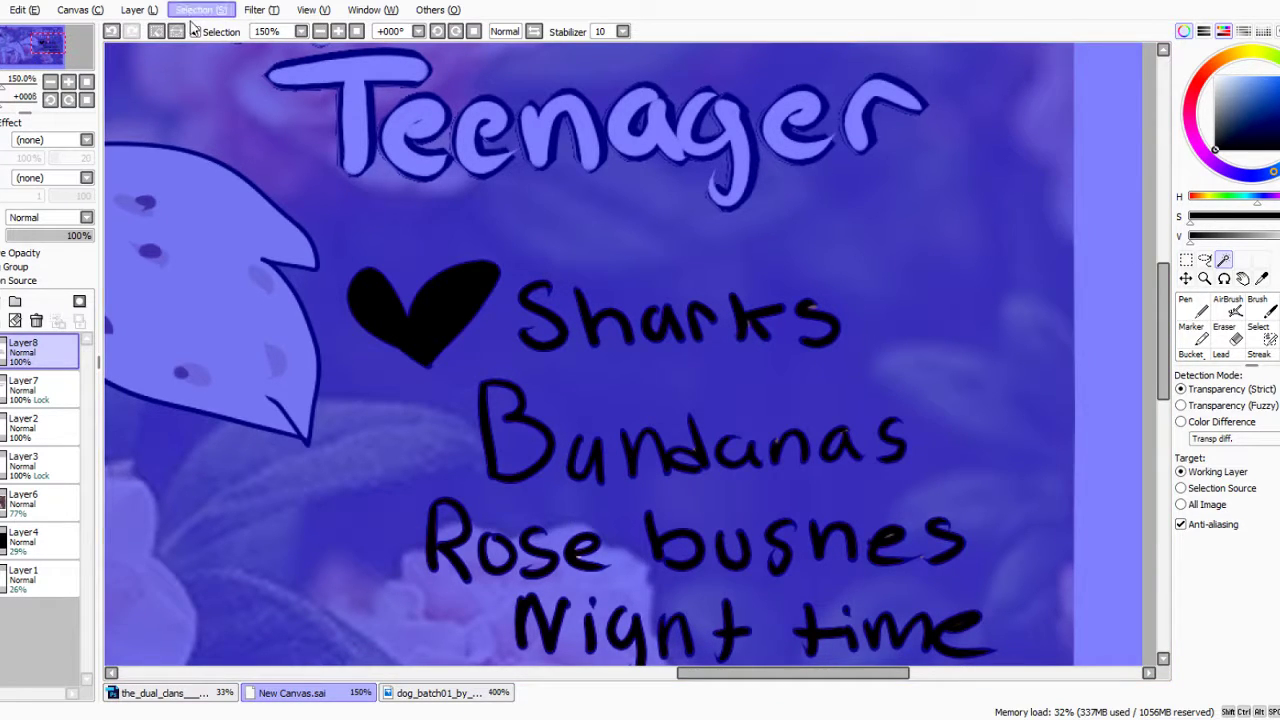
Invert and slightly expand the selection around the heart and list lettering, and add a new layer directly beneath Layer8.
key("ctrl+d")
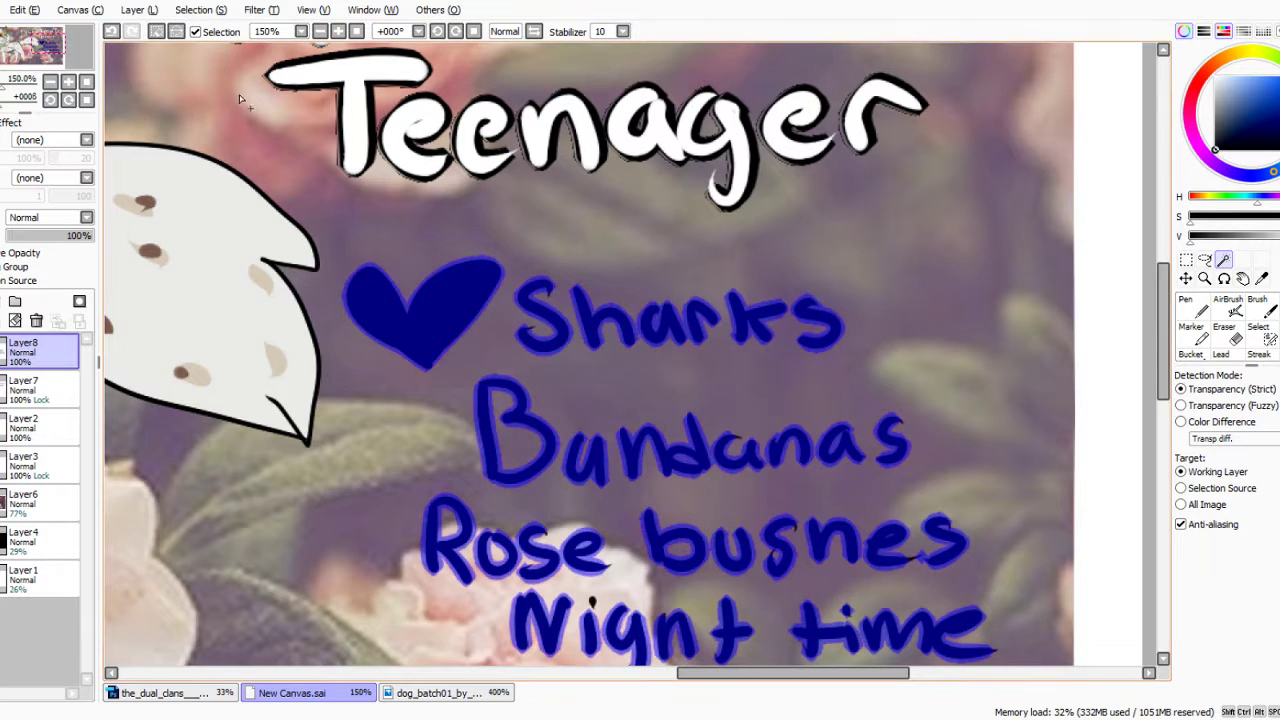
left_click(42, 389)
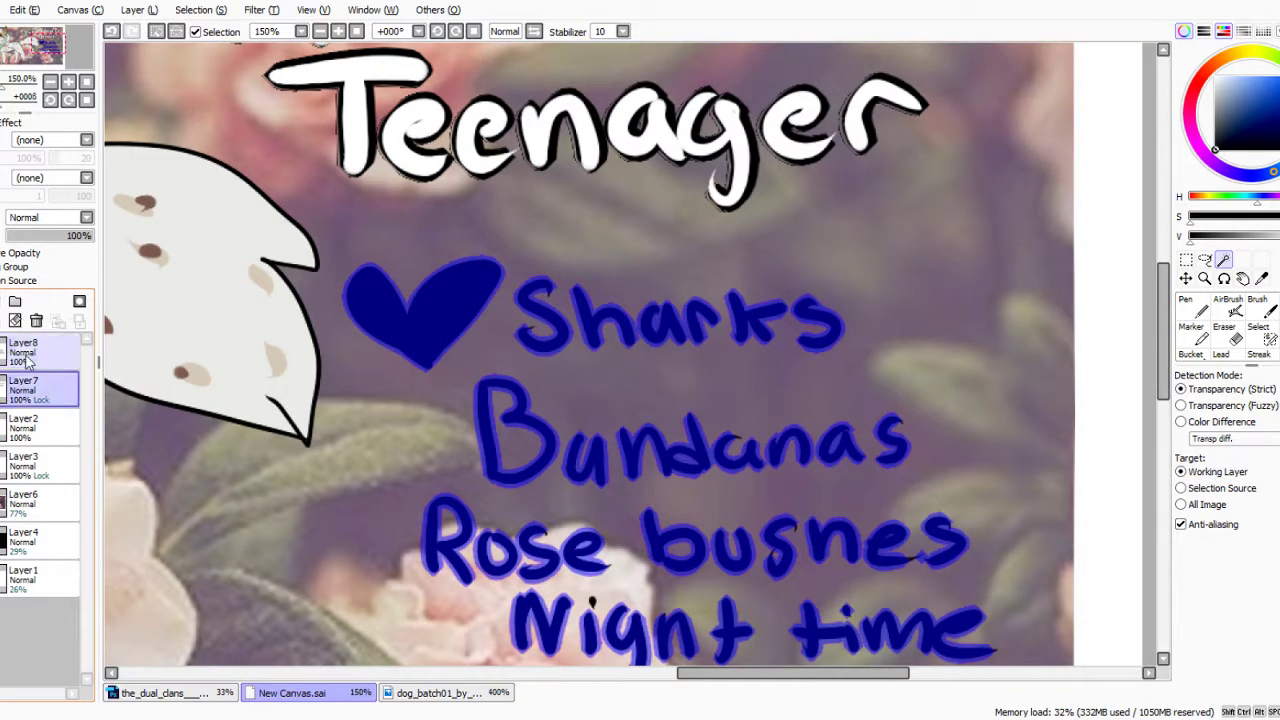
left_click(2, 301)
Fill the expanded selection with black on the new layer using the Pen at size 500.
left_click(1188, 306)
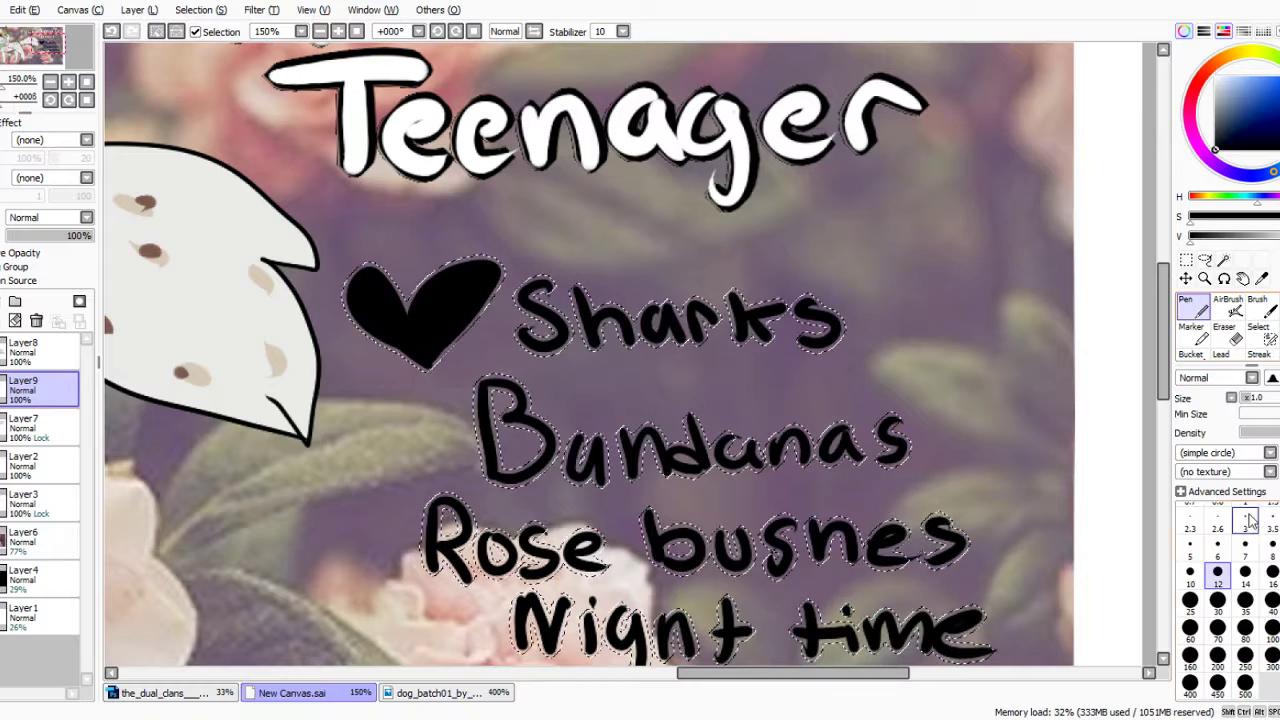
left_click(1245, 685)
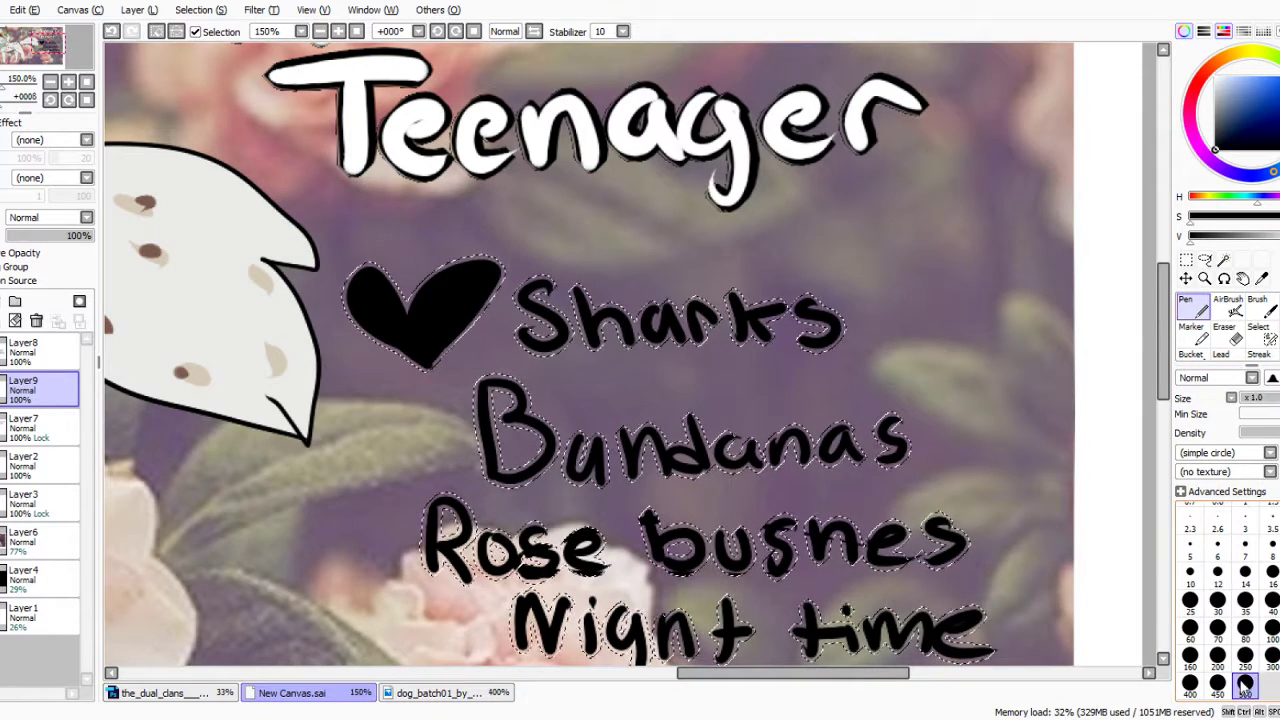
left_click_drag(930, 560, 560, 440)
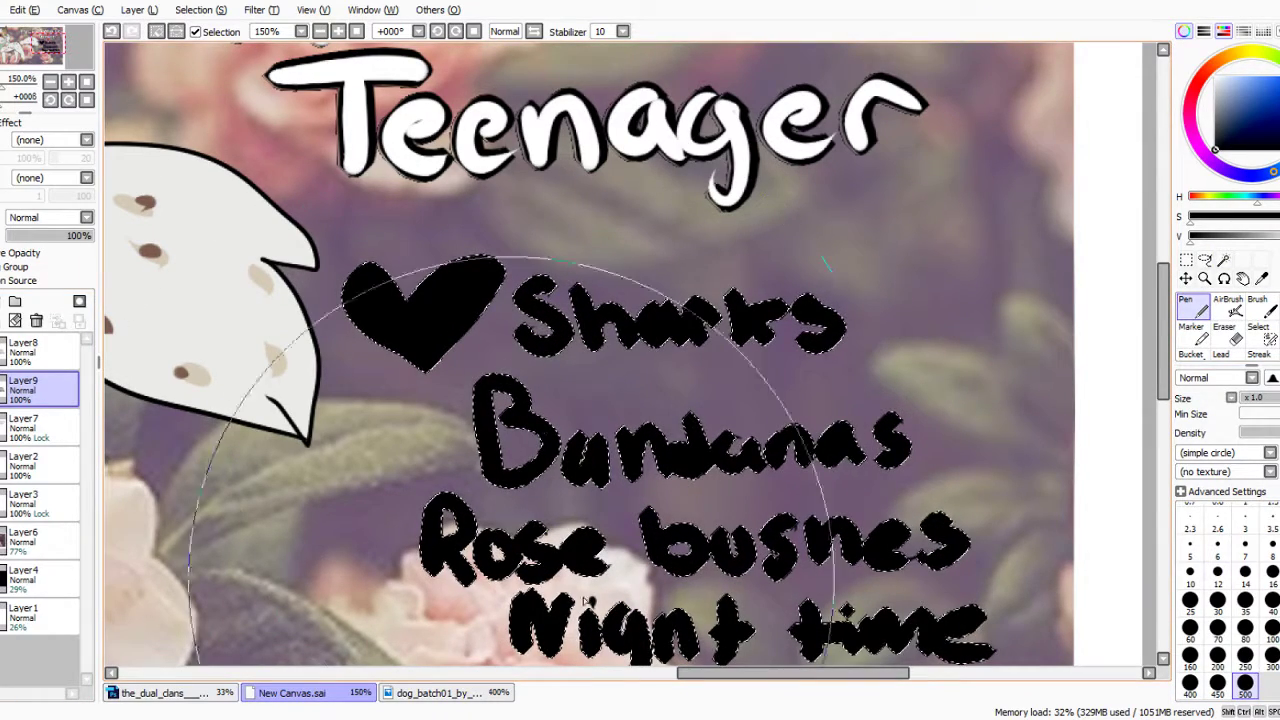
Recolor the heart and list lettering white with Layer8's opacity locked, then merge it into its black outline layer and deselect.
left_click(24, 343)
left_click(14, 254)
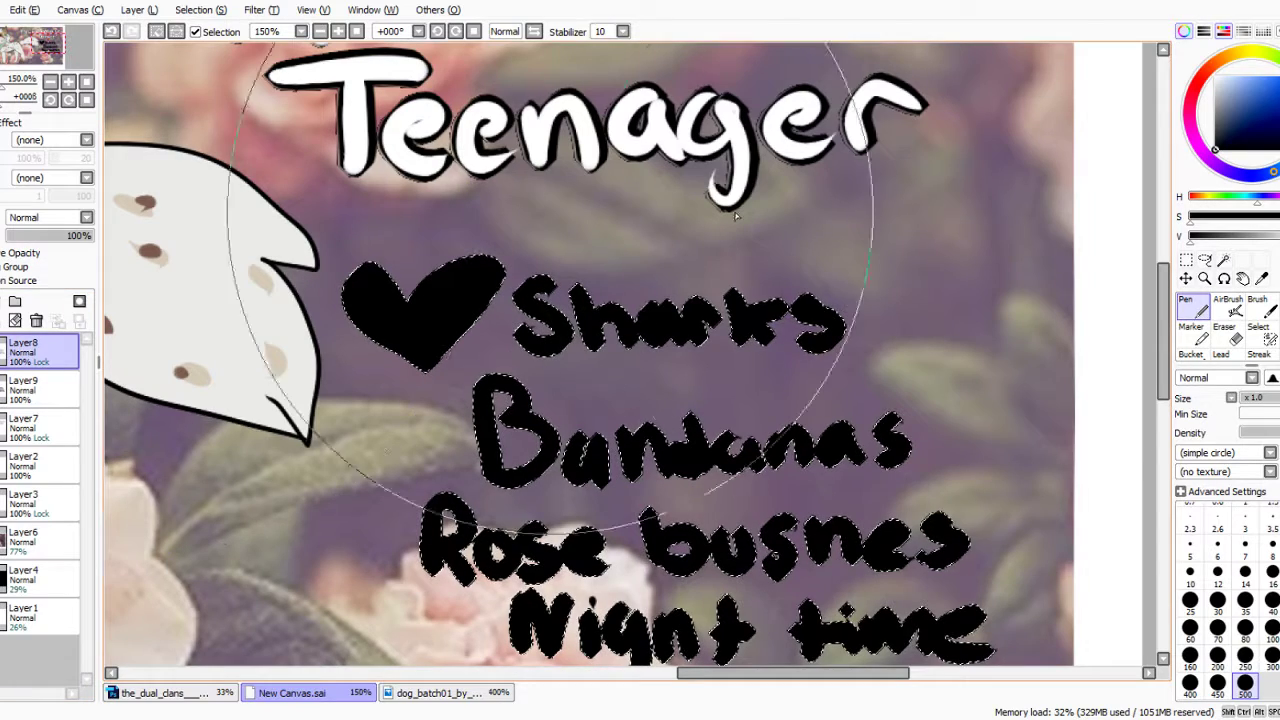
left_click(1245, 259)
mouse_move(750, 310)
left_mouse_down()
mouse_move(712, 325)
mouse_move(955, 560)
left_mouse_up()
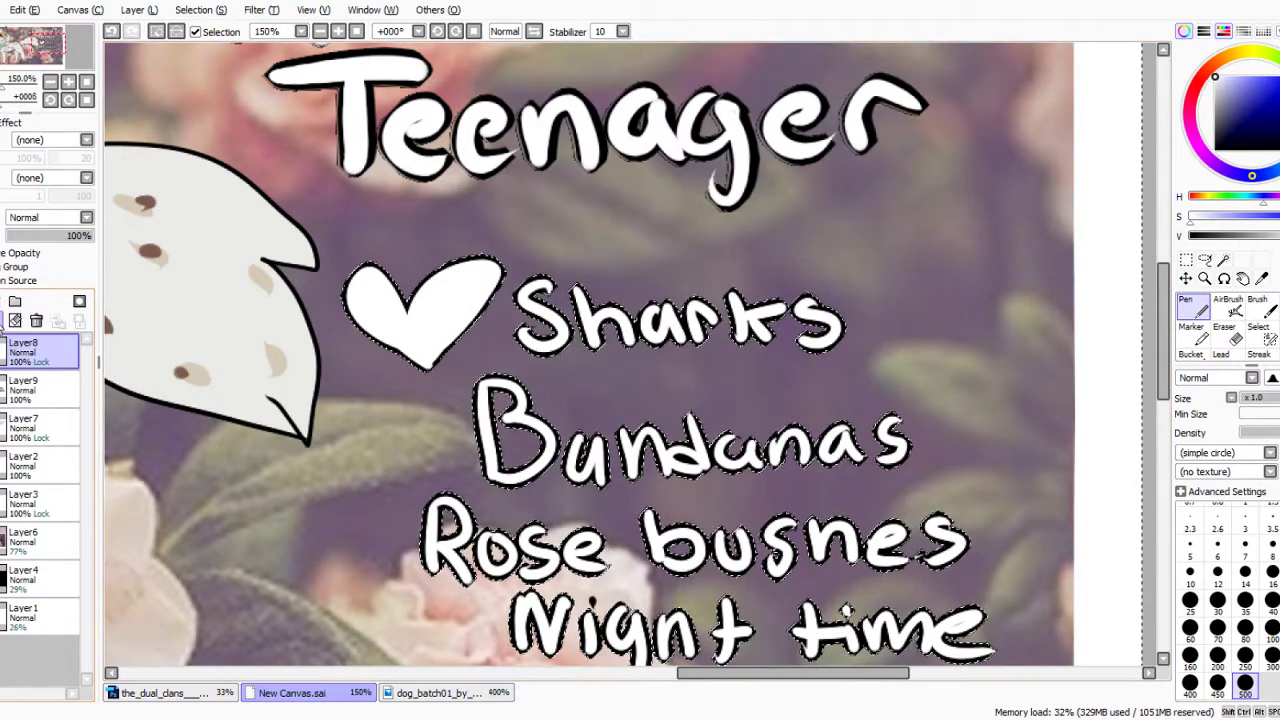
left_click(1, 320)
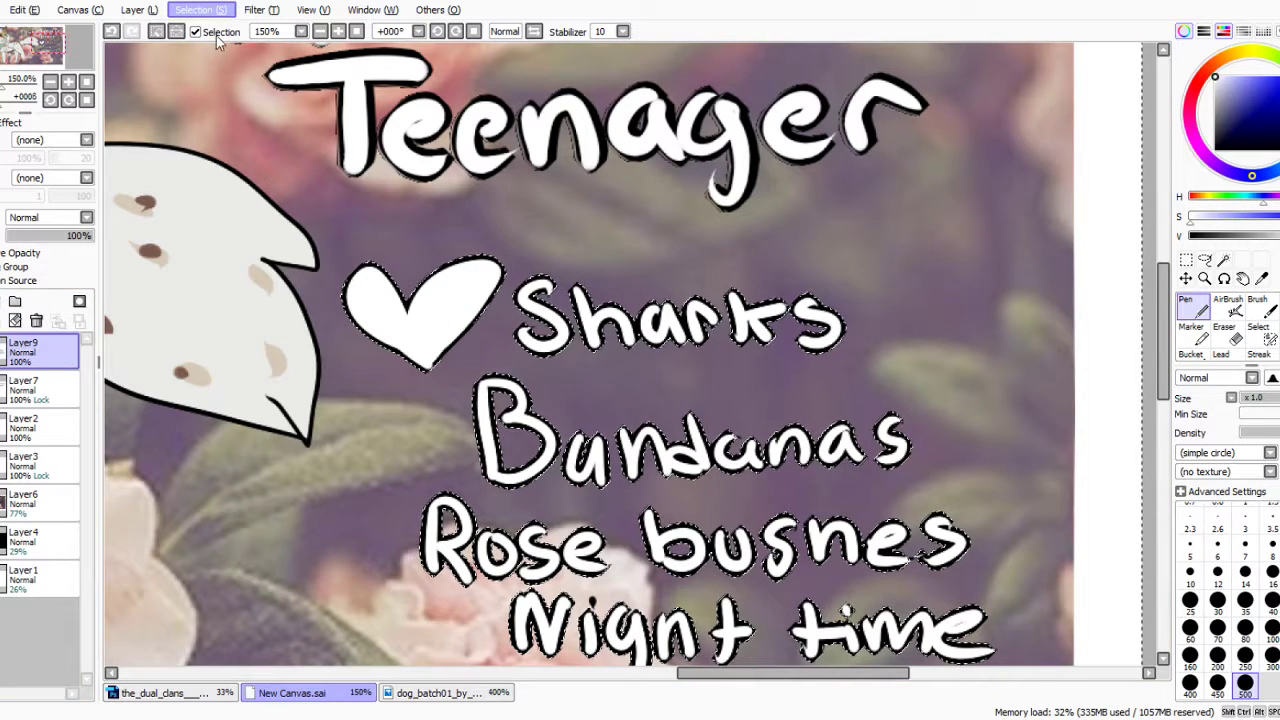
key("ctrl+d")
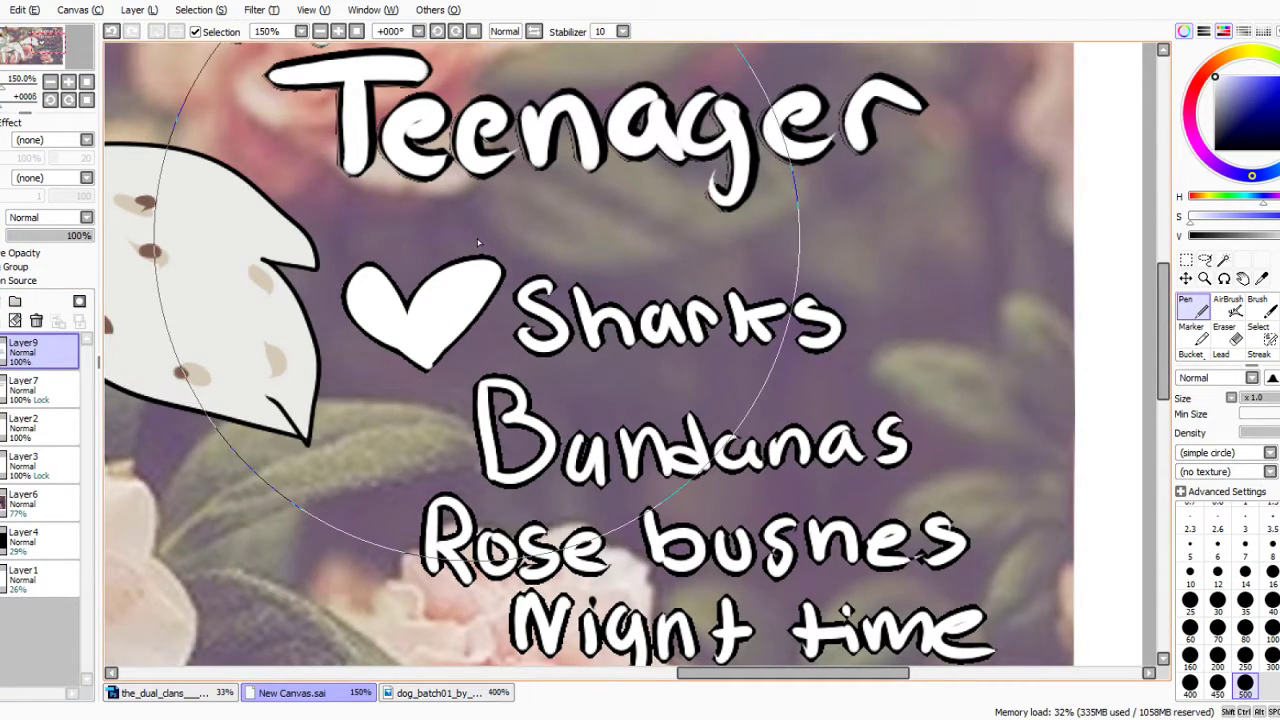
Examine the outlined list of likes against the whole picture, checking its placement beside the dog and roses.
scroll(478, 242, "down", 3)
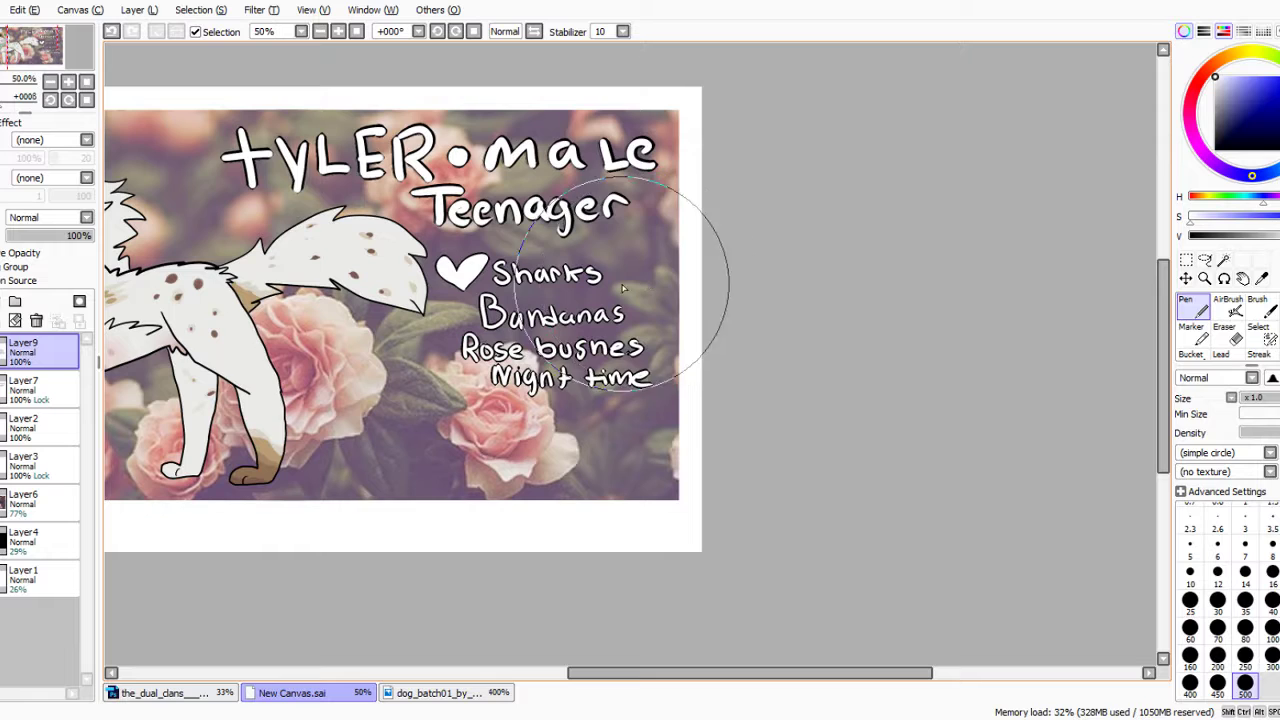
scroll(538, 283, "up", 1)
scroll(538, 283, "down", 2)
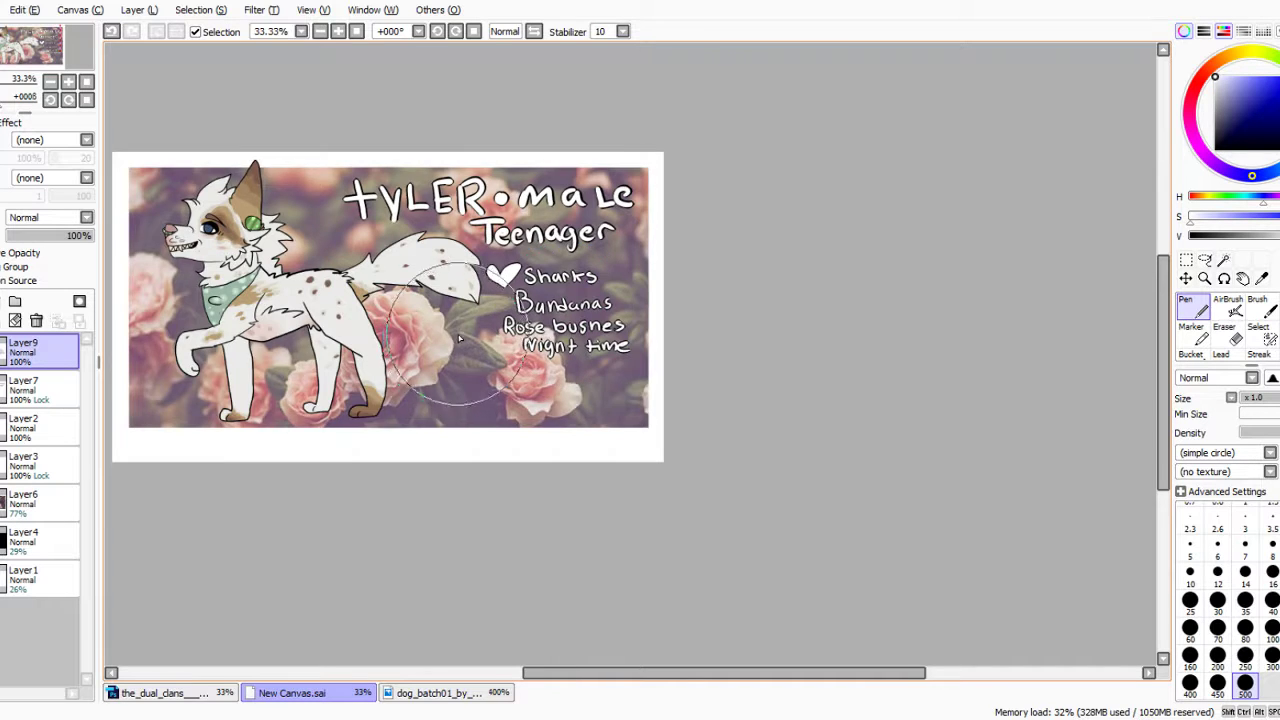
scroll(460, 340, "up", 2)
left_click(1245, 571)
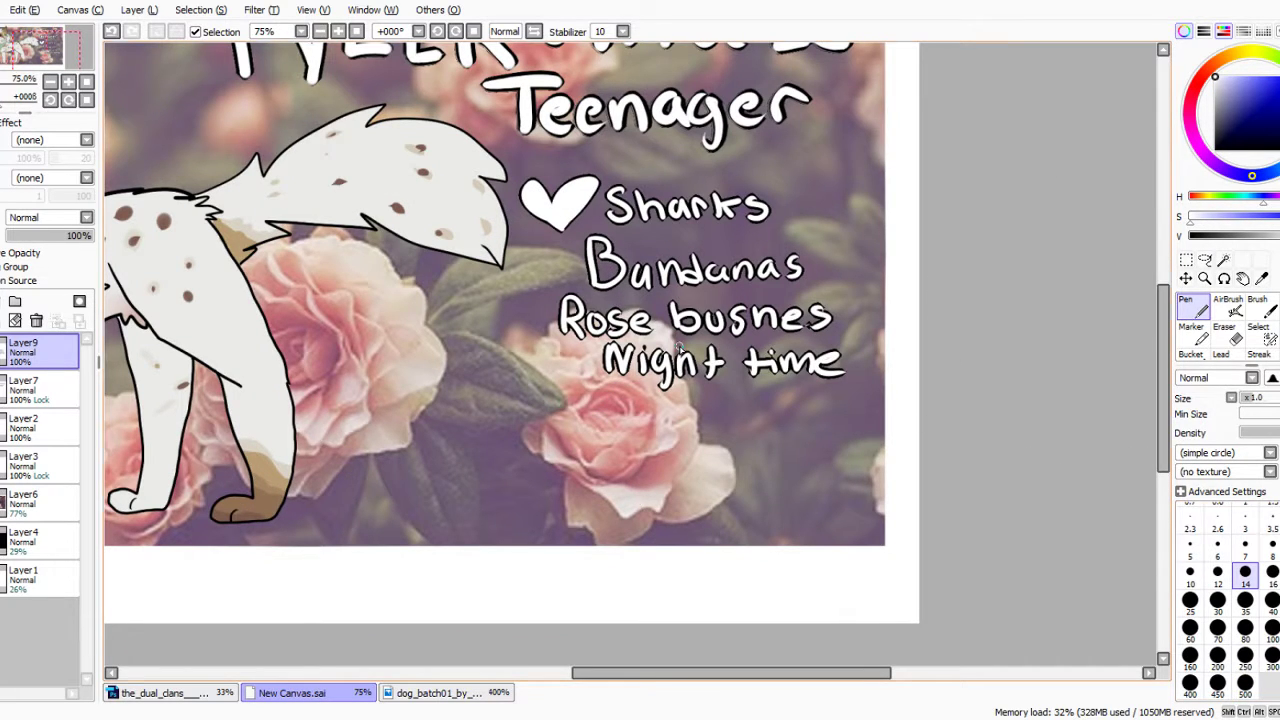
scroll(681, 349, "down", 4)
scroll(650, 354, "up", 1)
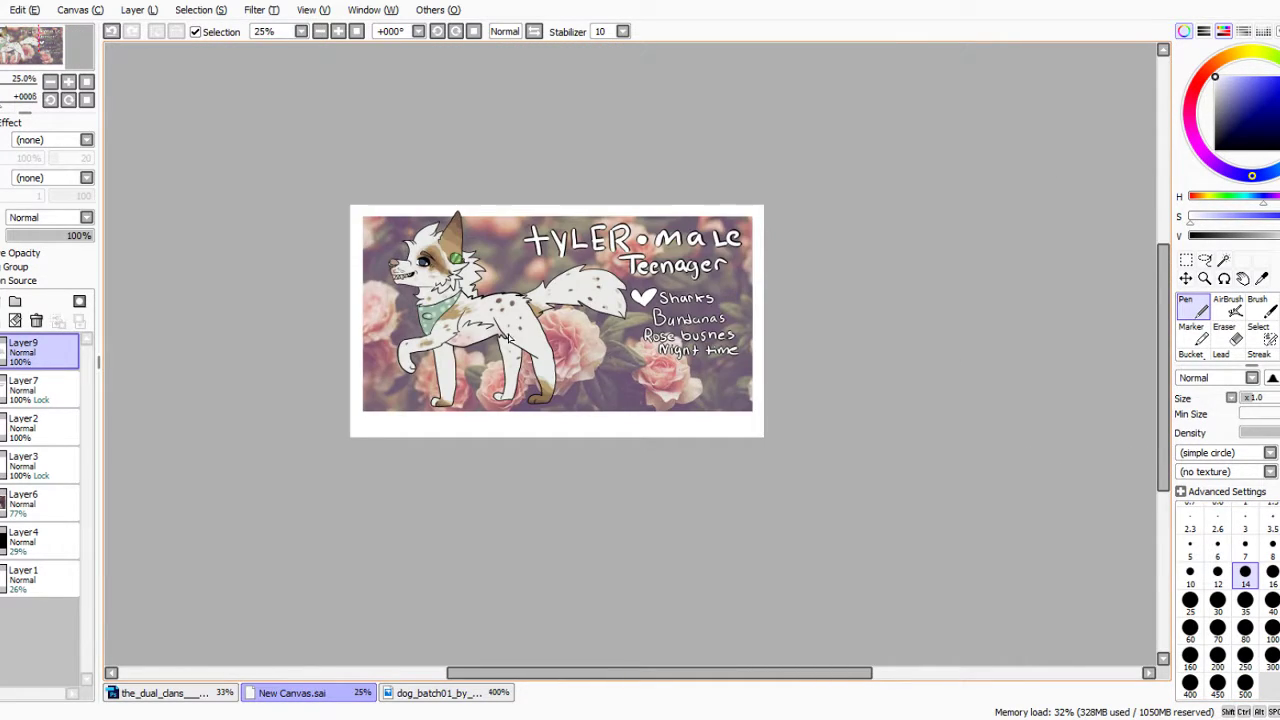
scroll(532, 346, "up", 1)
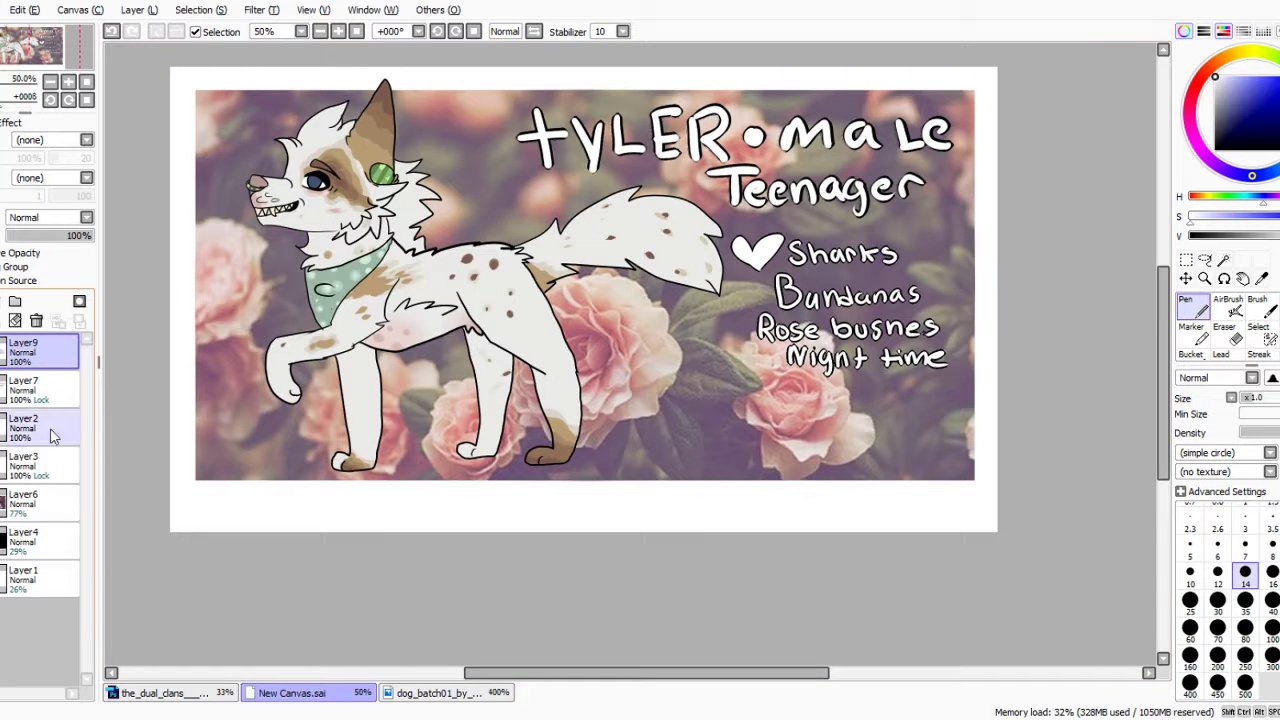
left_click(1224, 260)
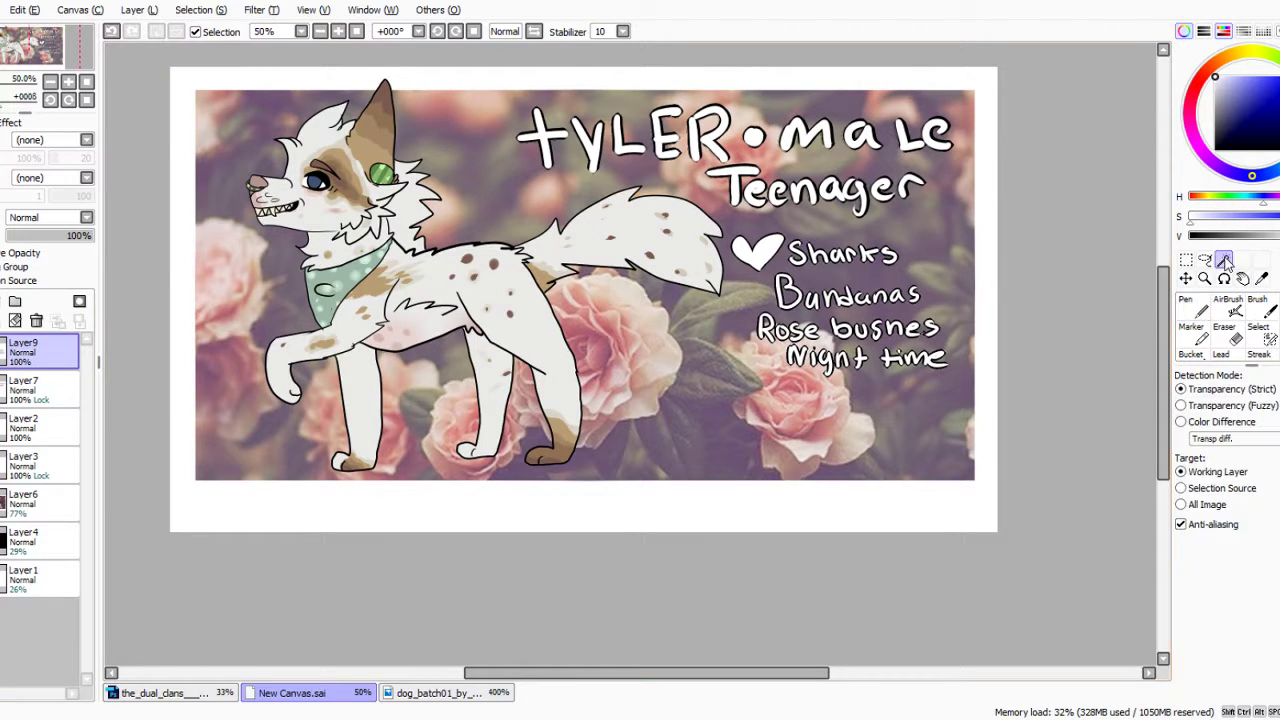
left_click(593, 347)
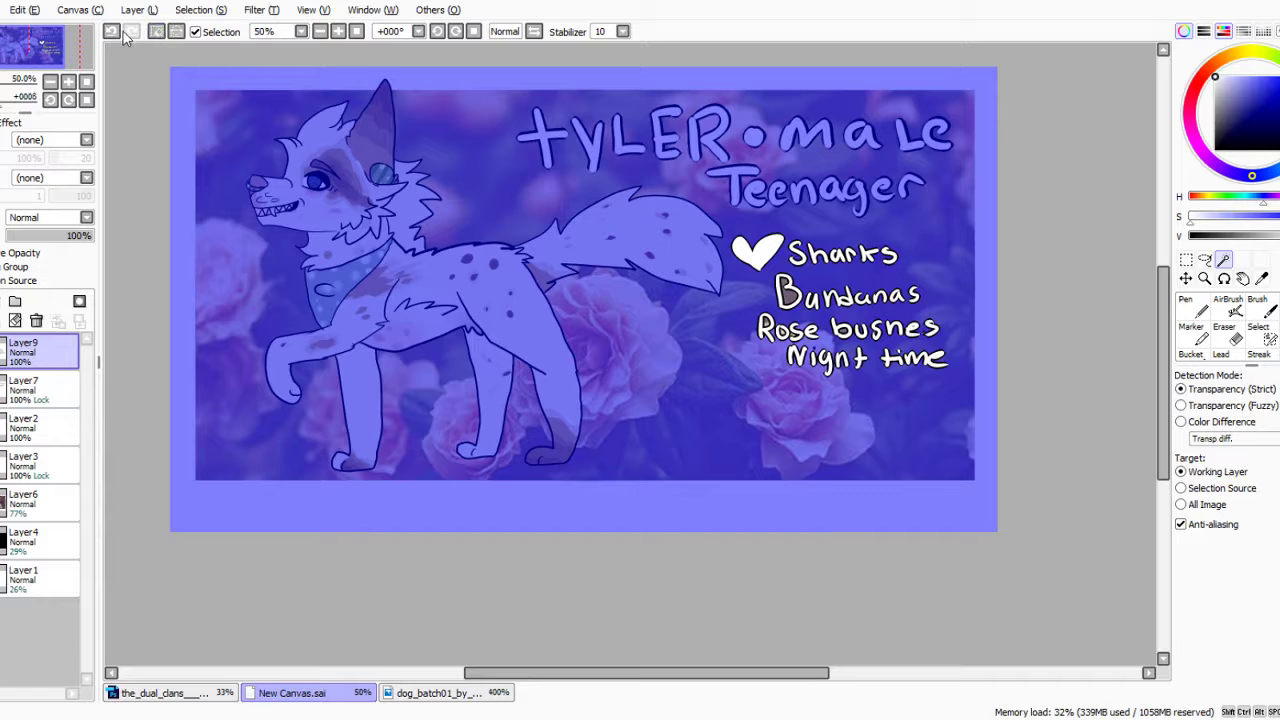
left_click(157, 32)
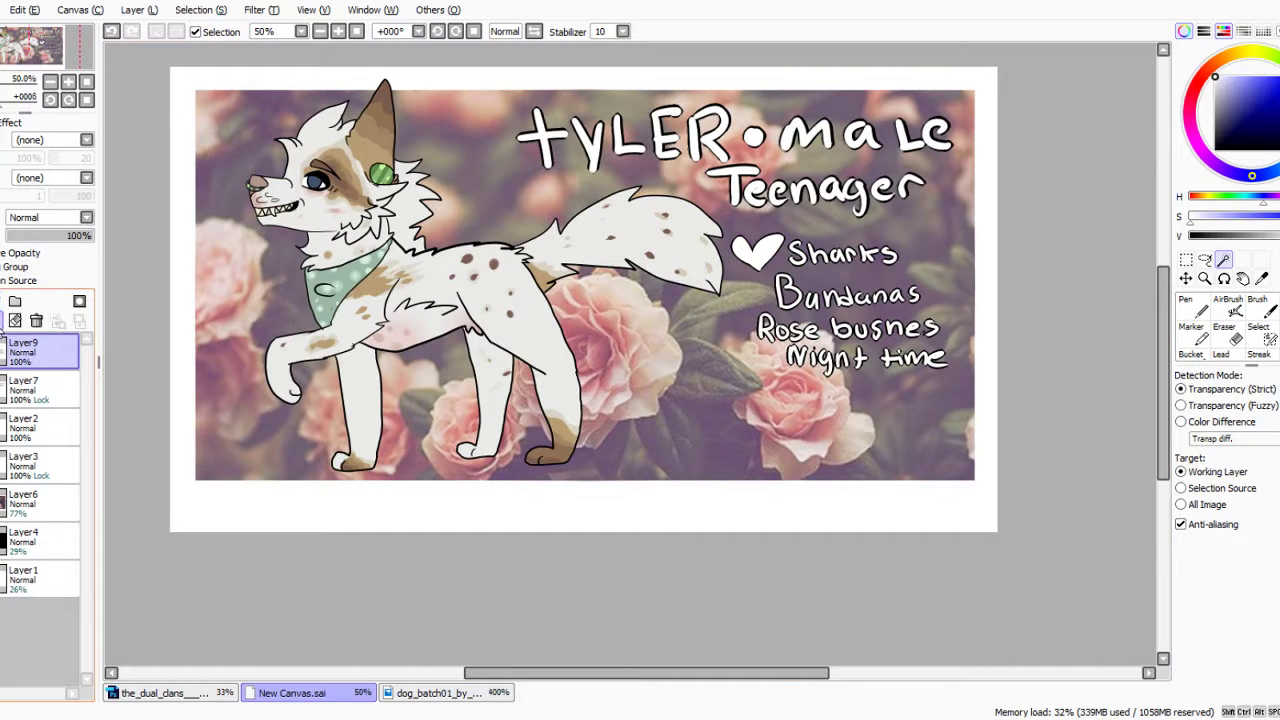
Merge the outlined list on Layer9 down into the title lettering on Layer7.
left_click(36, 320)
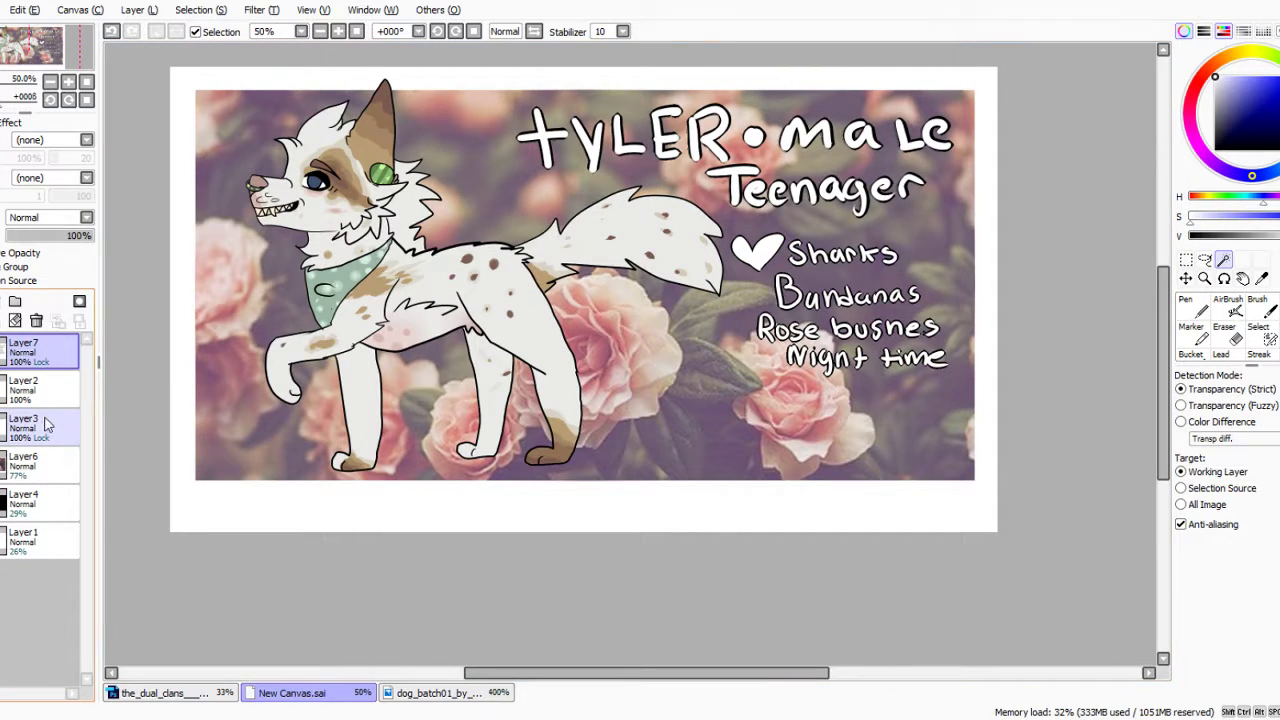
Select the area surrounding the dog on Layer2 with the Magic Wand and invert the selection to cover the dog.
left_click(30, 390)
key("ctrl+a")
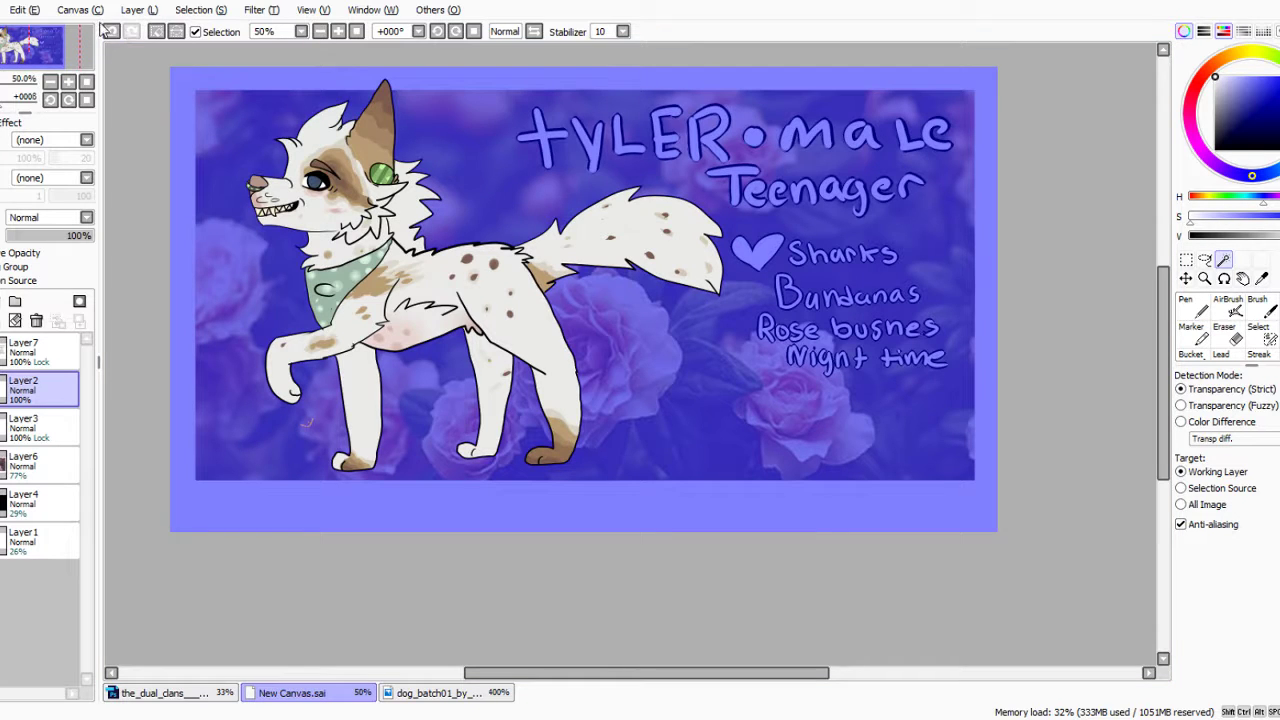
left_click(140, 10)
mouse_move(198, 12)
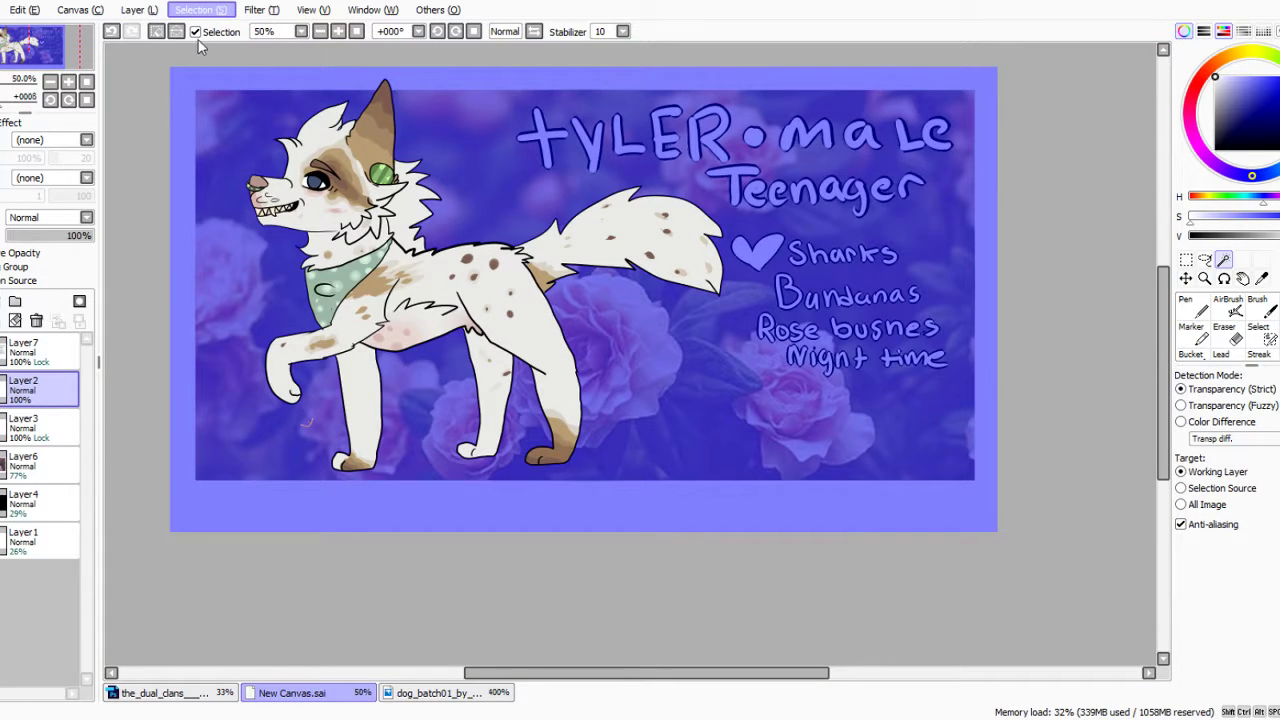
left_click(200, 47)
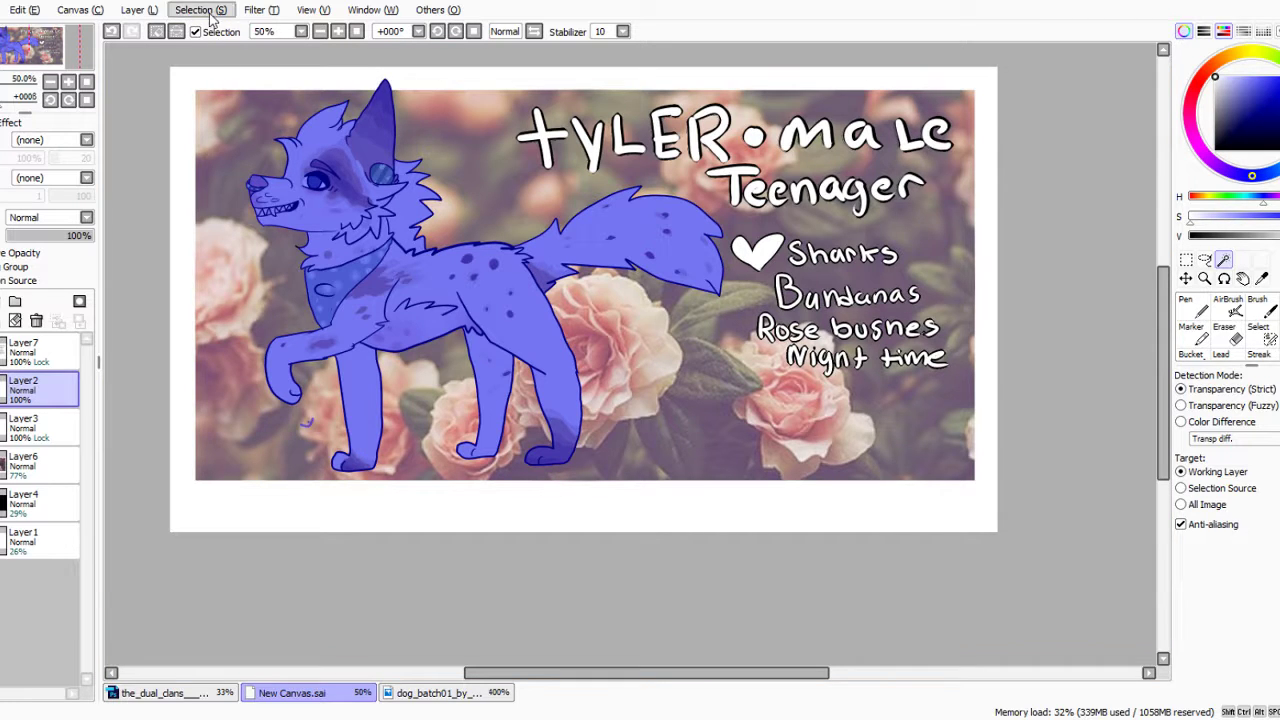
Remove the stray mark below the raised front paw from the dog's selection, undoing the oversized stroke and setting the brush size to 30.
left_click(1258, 327)
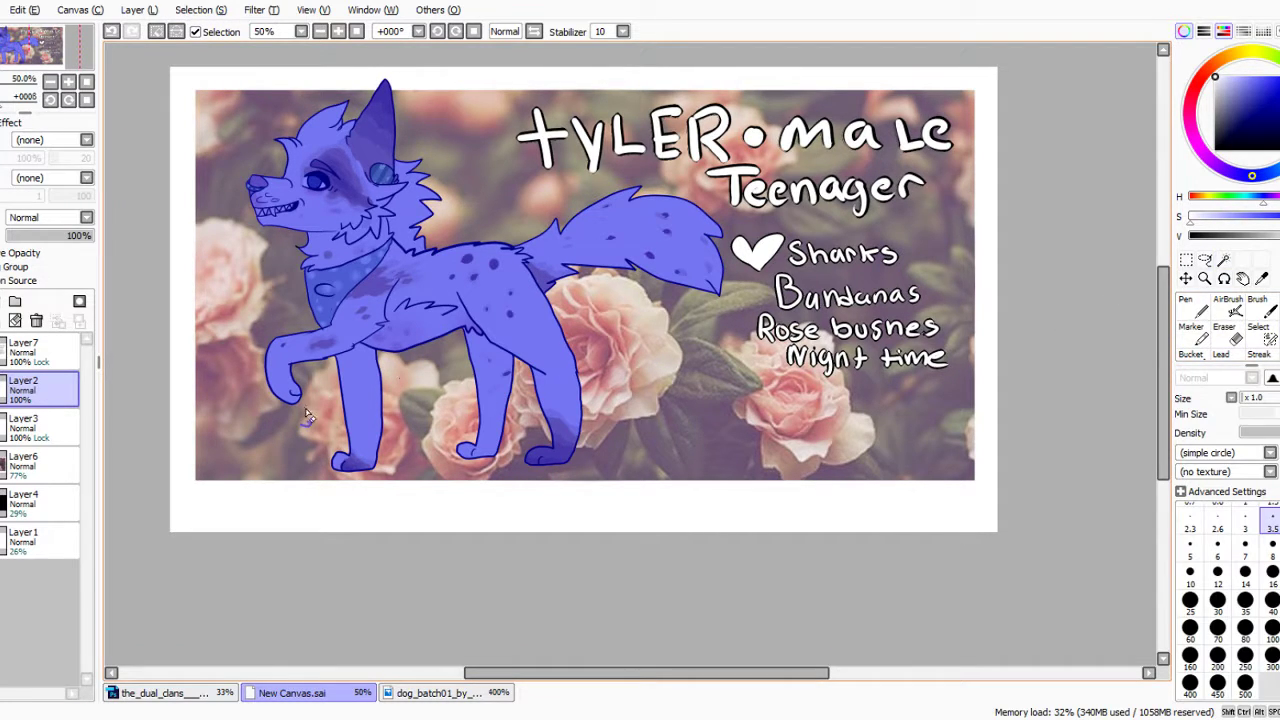
left_click(1271, 659)
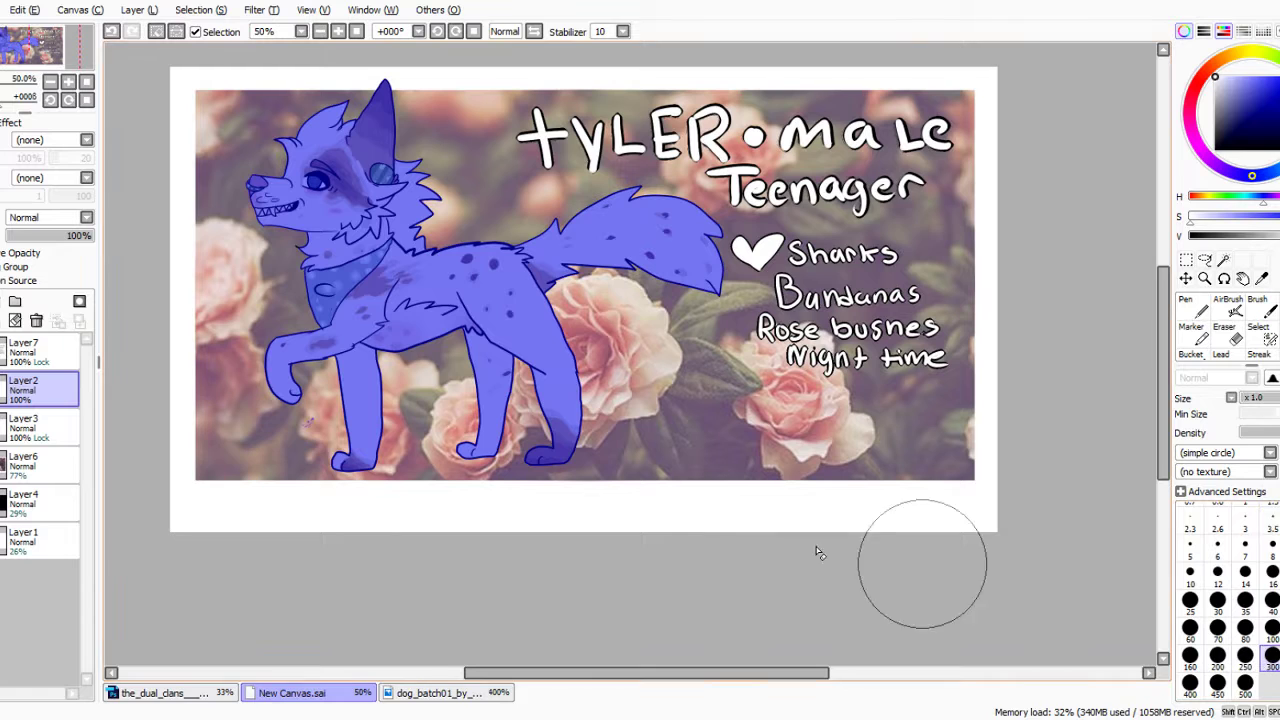
left_click_drag(308, 438, 302, 432)
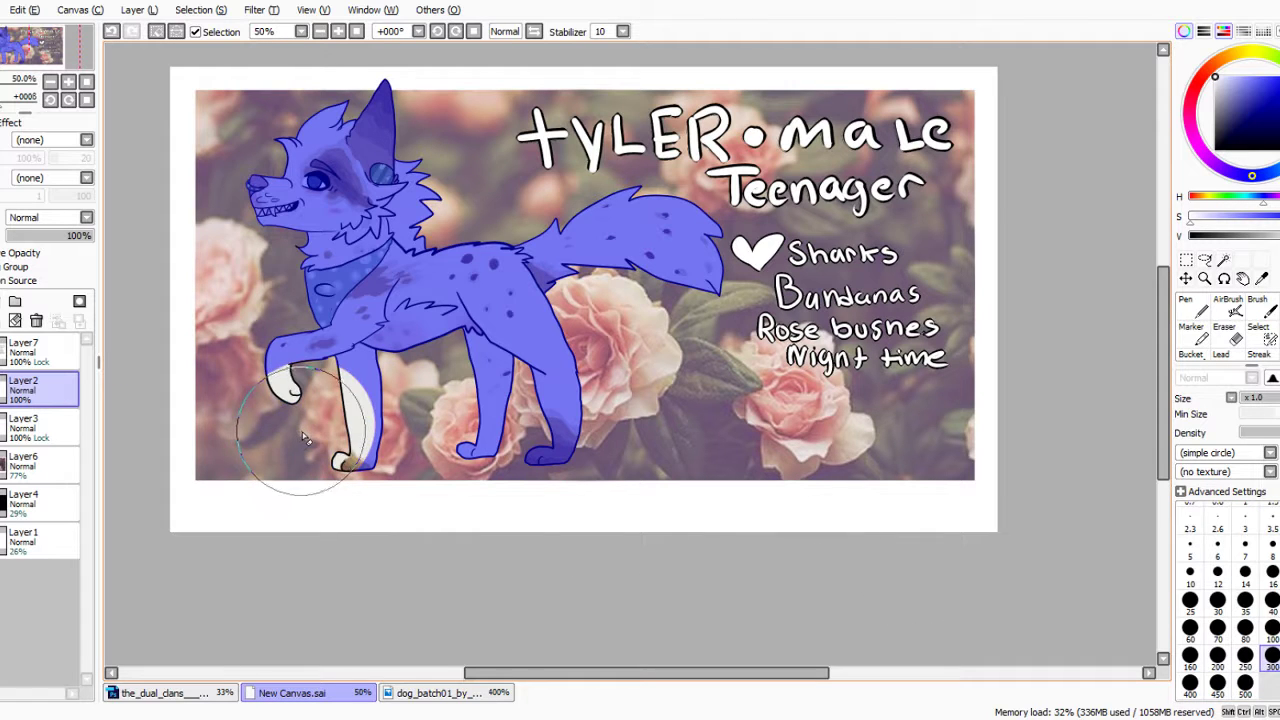
left_click(112, 32)
left_click(1217, 600)
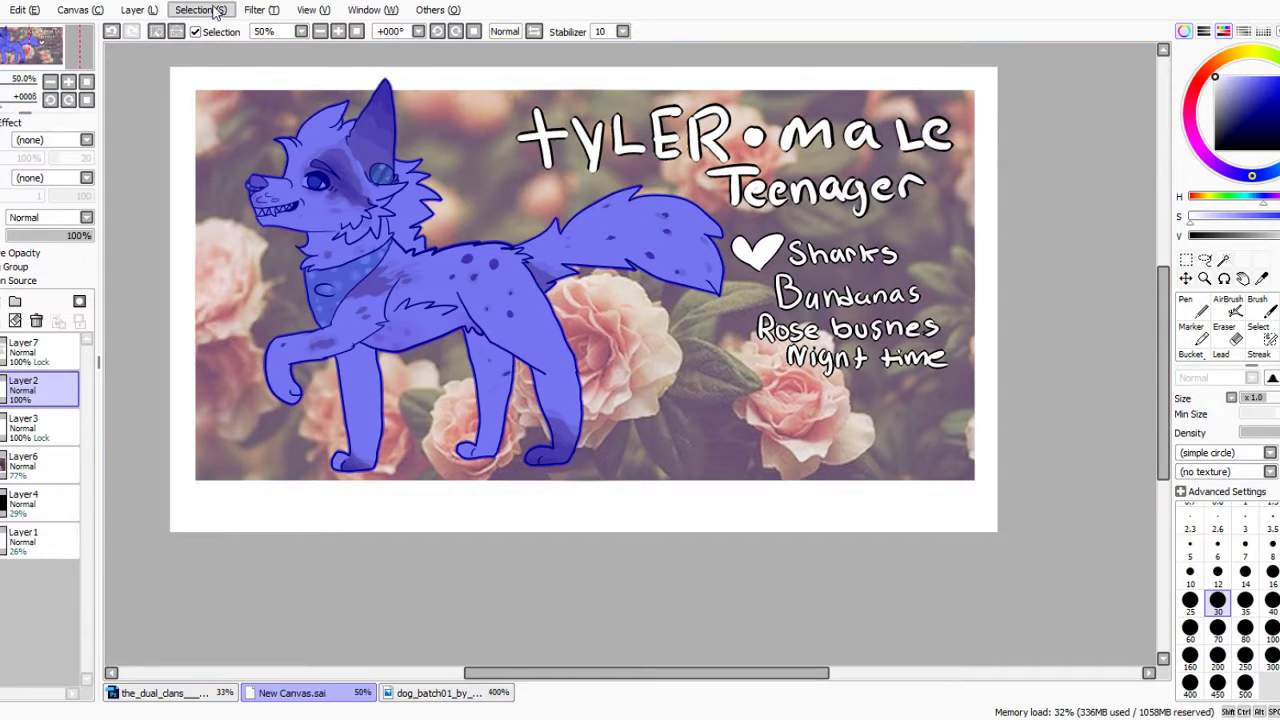
Add a new layer directly above the rose photo on Layer6 for the dog's outline and switch to the Pen.
left_click(48, 430)
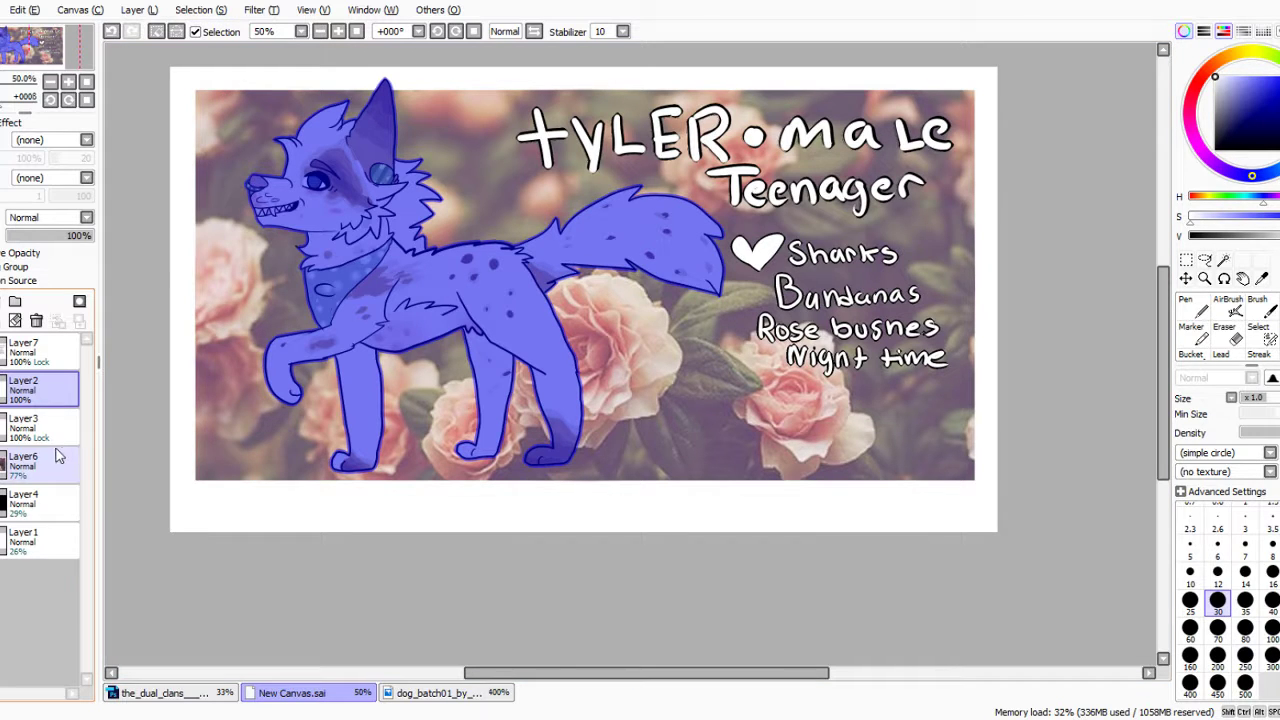
left_click(47, 456)
left_click(15, 301)
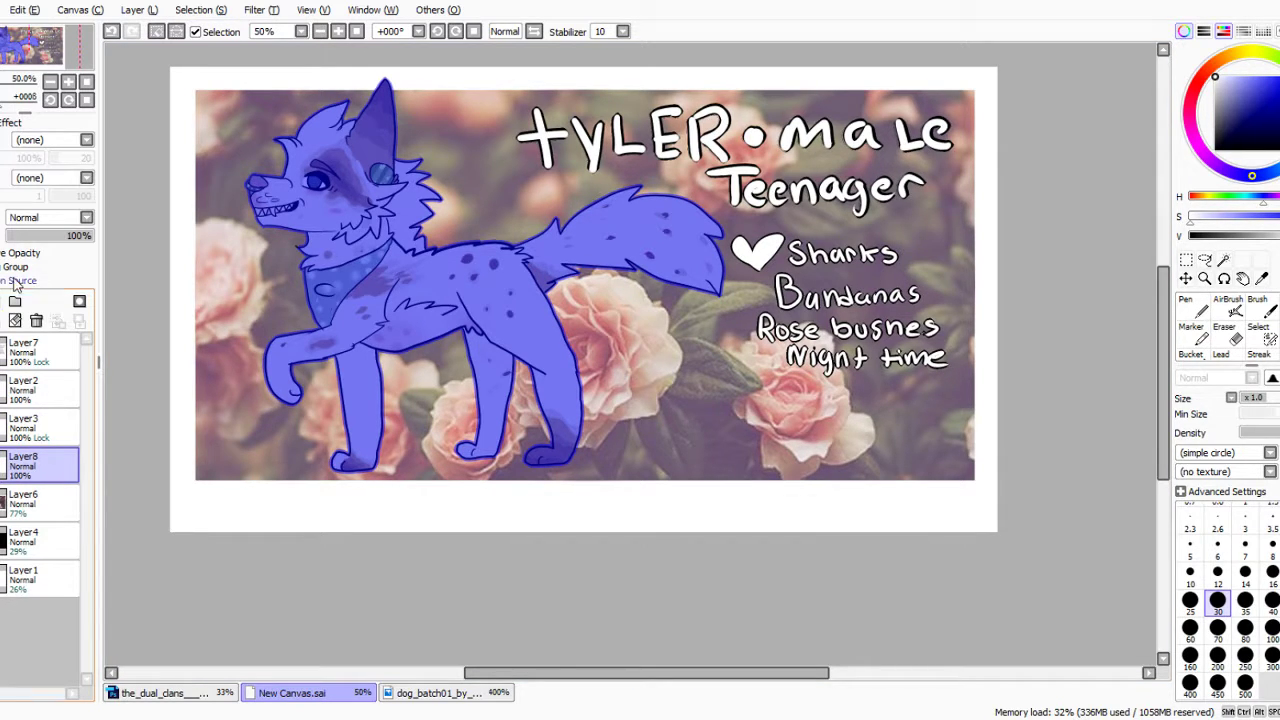
key("n")
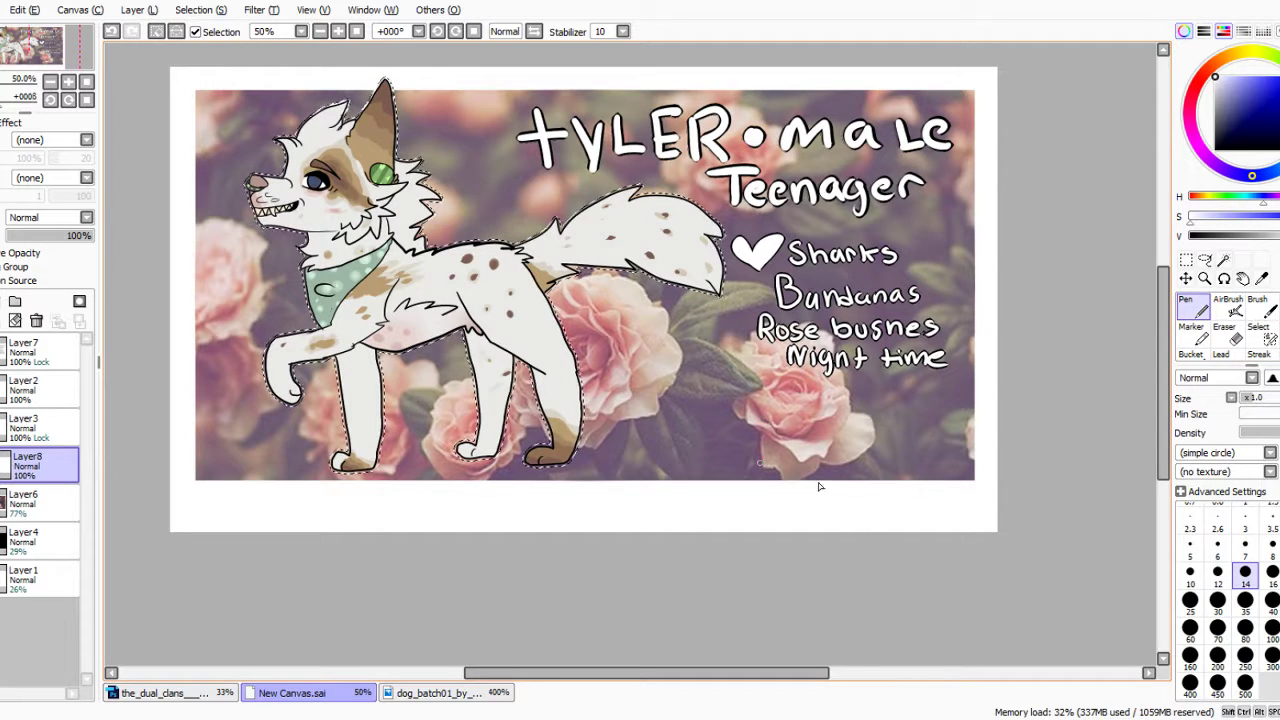
Fill the dog selection with white on Layer8 using a size 200 Pen, hiding Layer3's colouring to catch gaps, and deselect.
left_click(1217, 655)
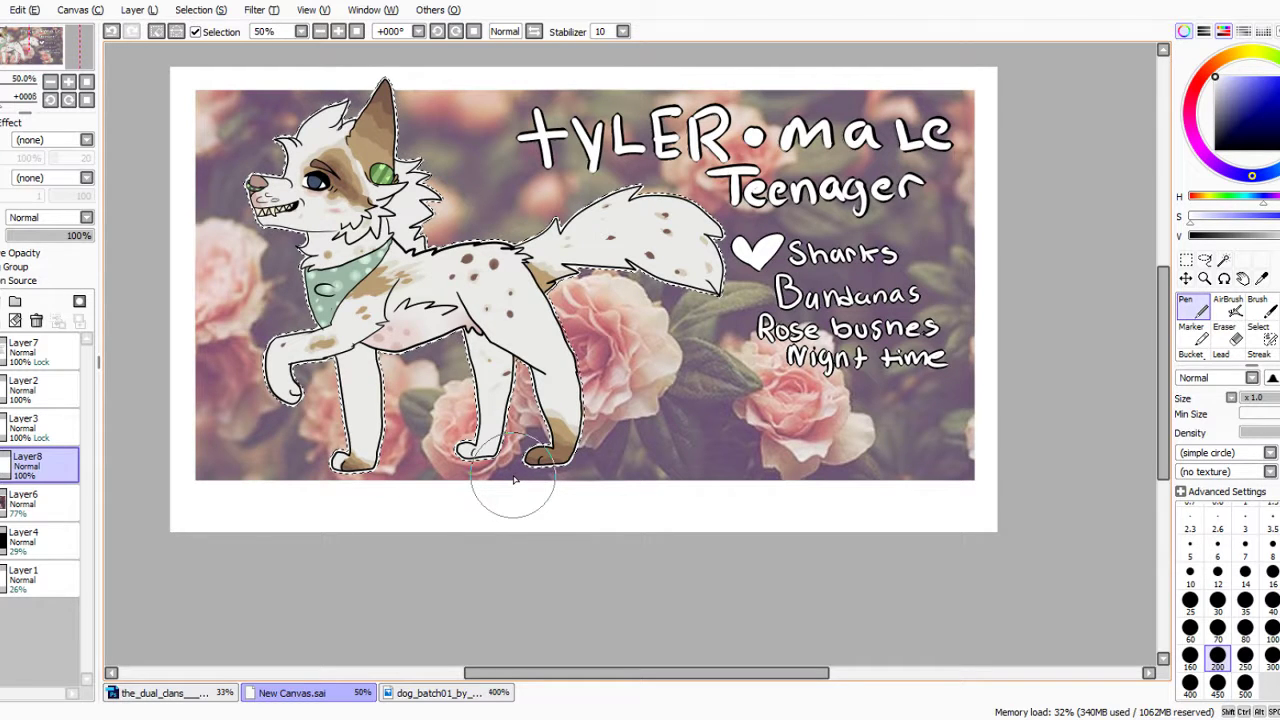
left_click(38, 428)
left_click(1, 428)
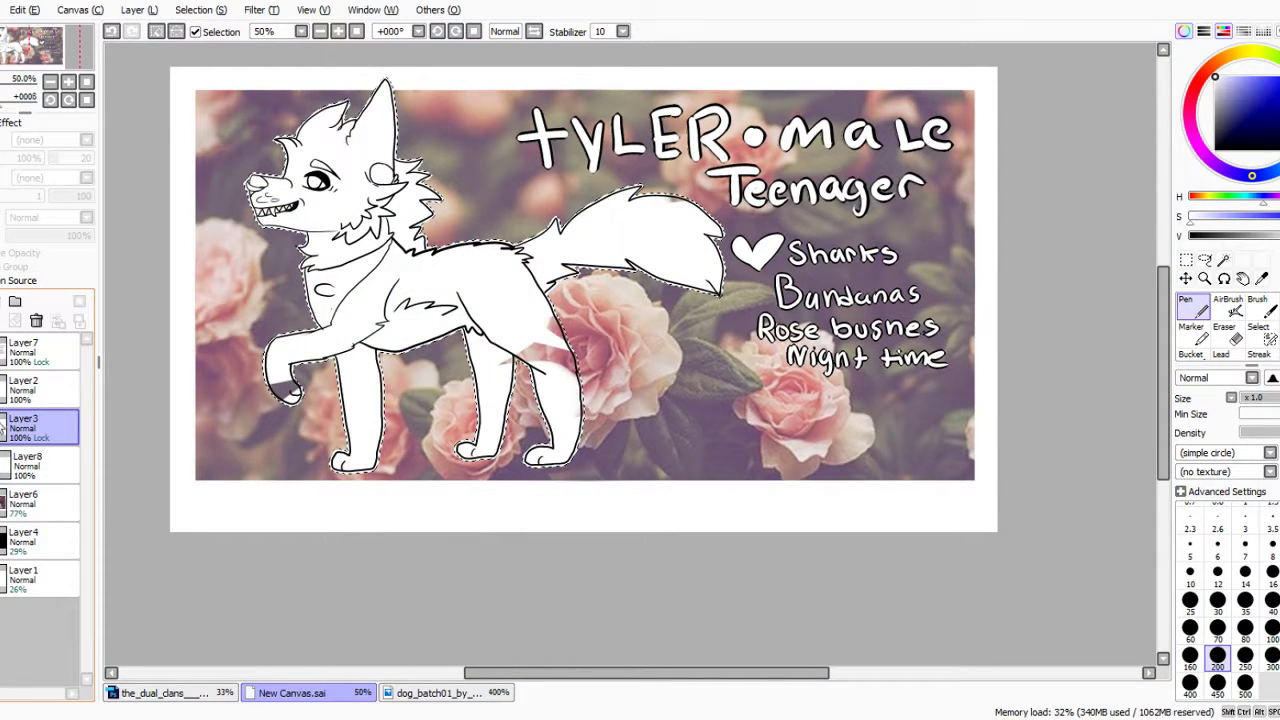
left_click(40, 465)
left_click_drag(545, 388, 471, 376)
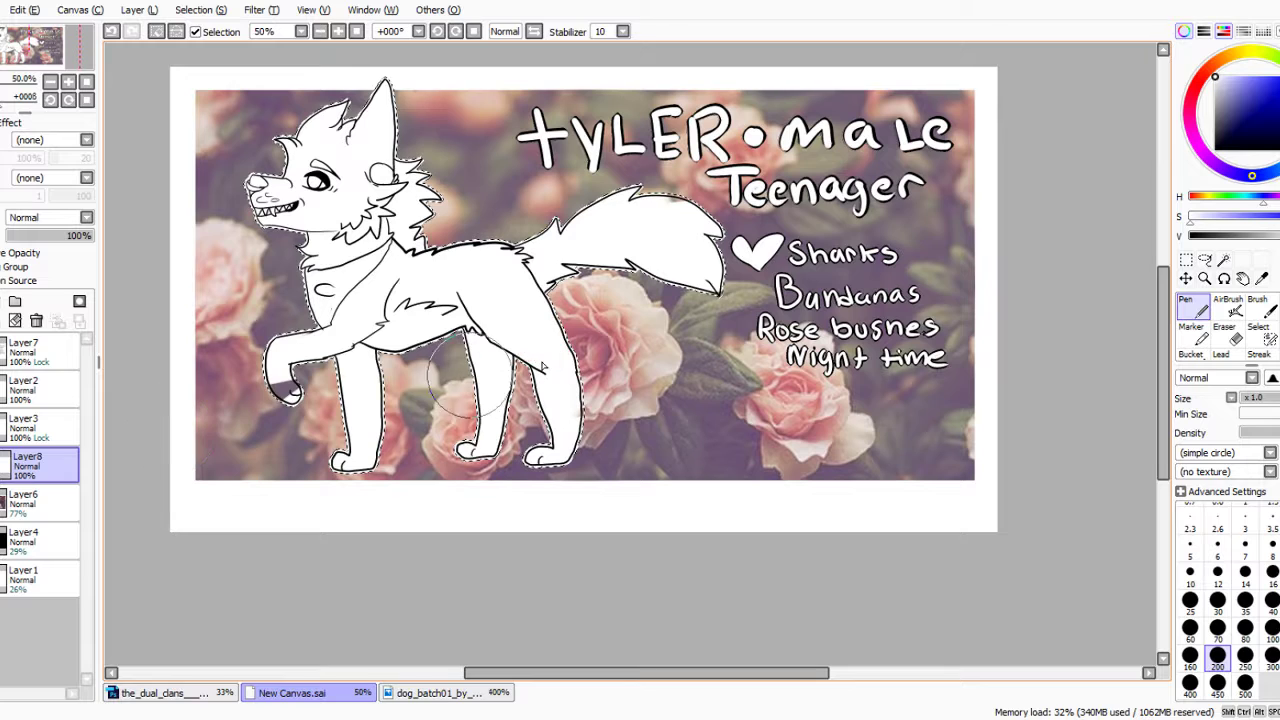
left_click_drag(276, 350, 290, 385)
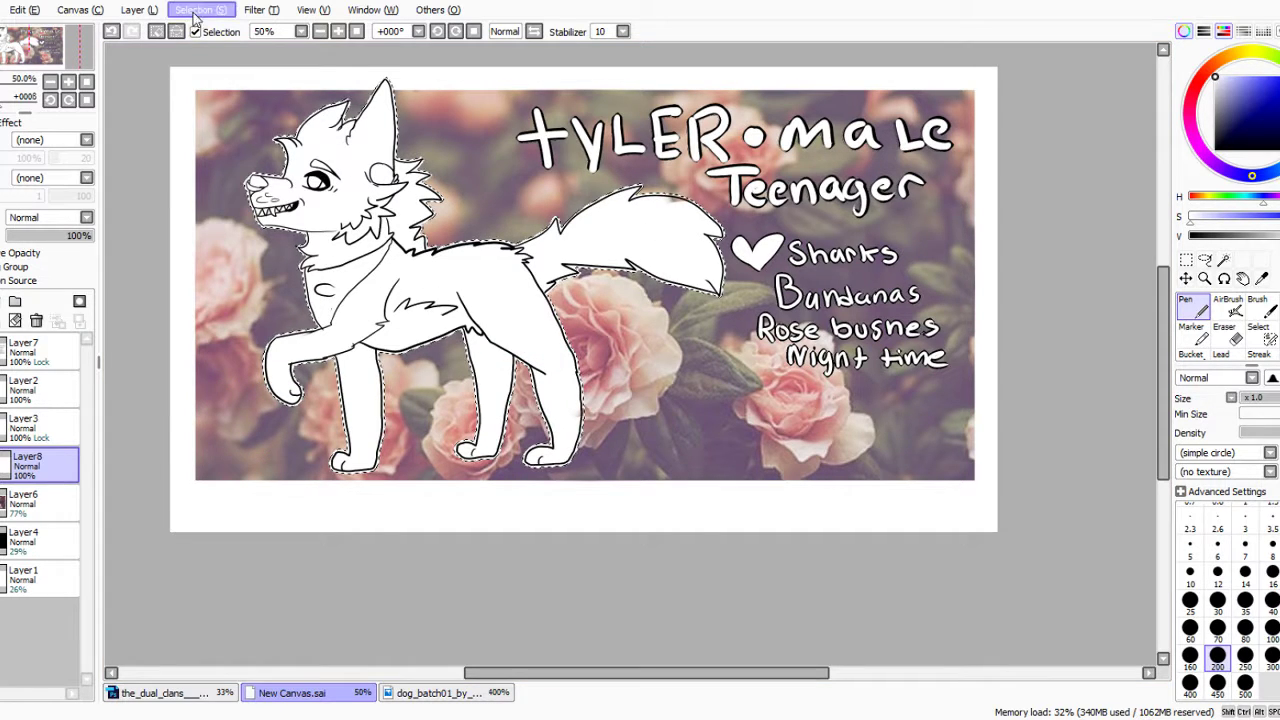
left_click(156, 31)
Show Layer4 and the dog's colouring on Layer3, and shift Layer8's white silhouette slightly up and left behind the dog.
left_click(18, 535)
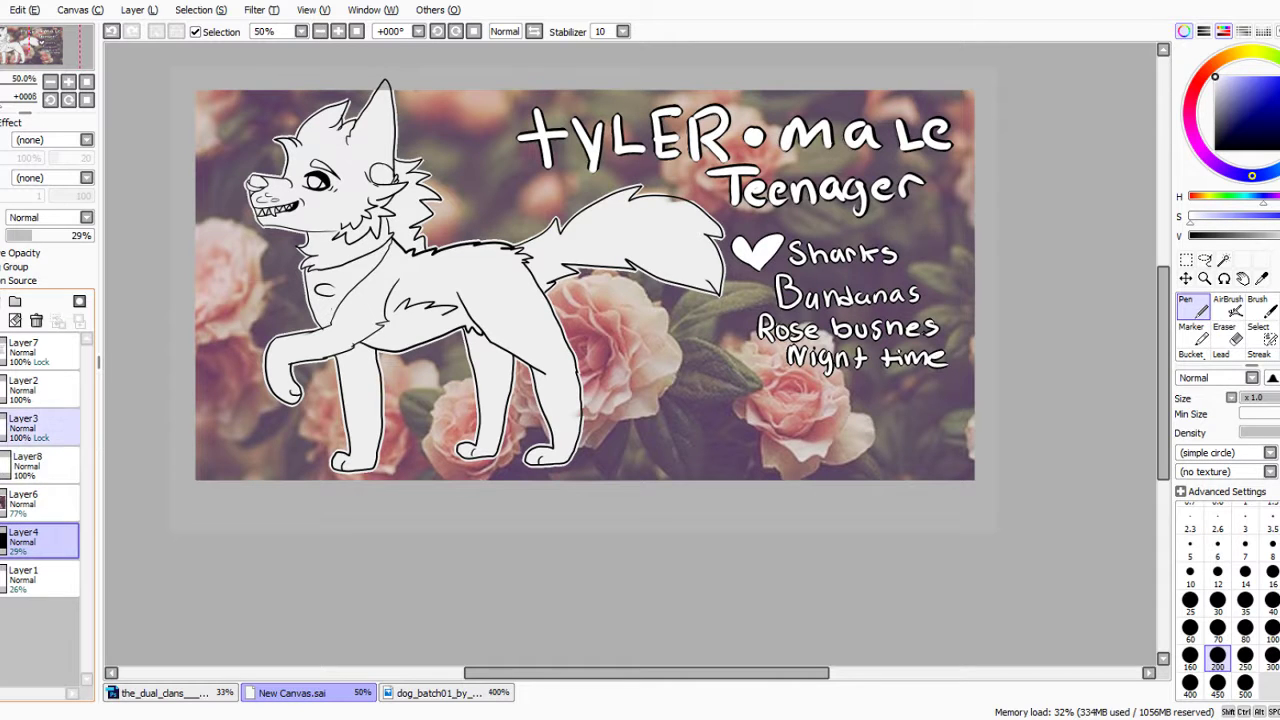
left_click(2, 428)
left_click(18, 467)
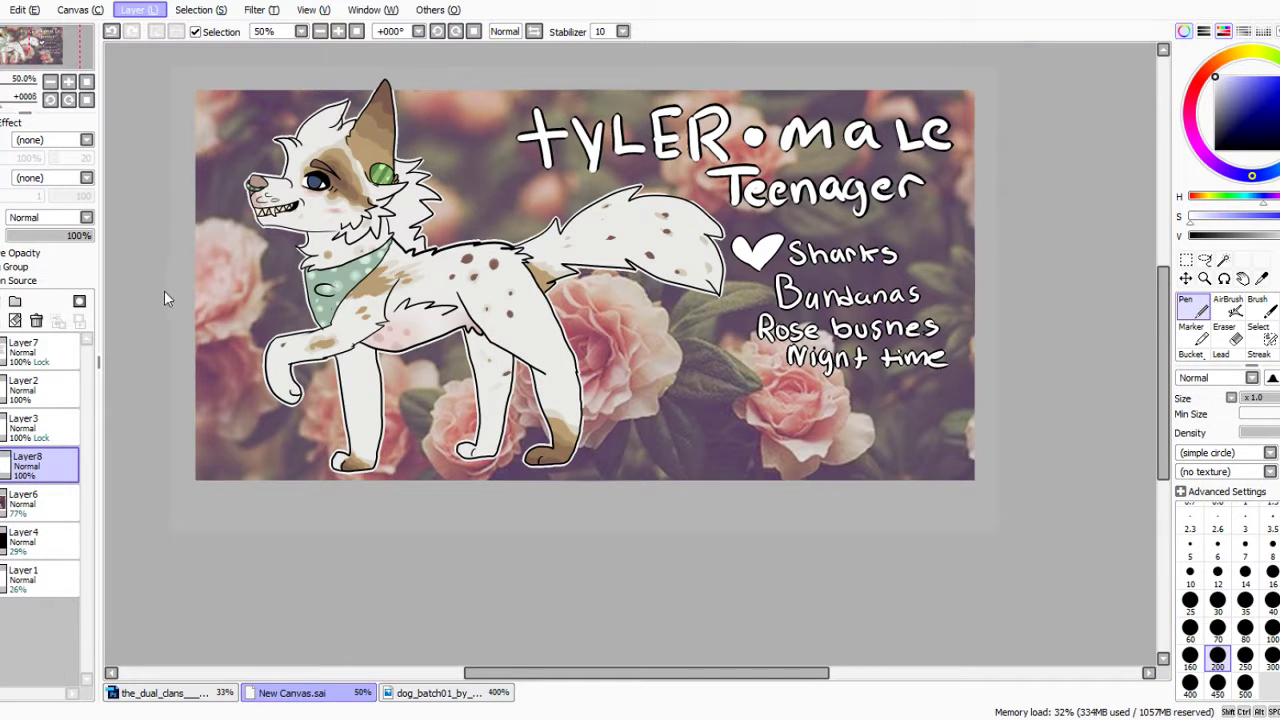
key("ctrl+t")
left_click_drag(247, 77, 231, 70)
left_click(1204, 497)
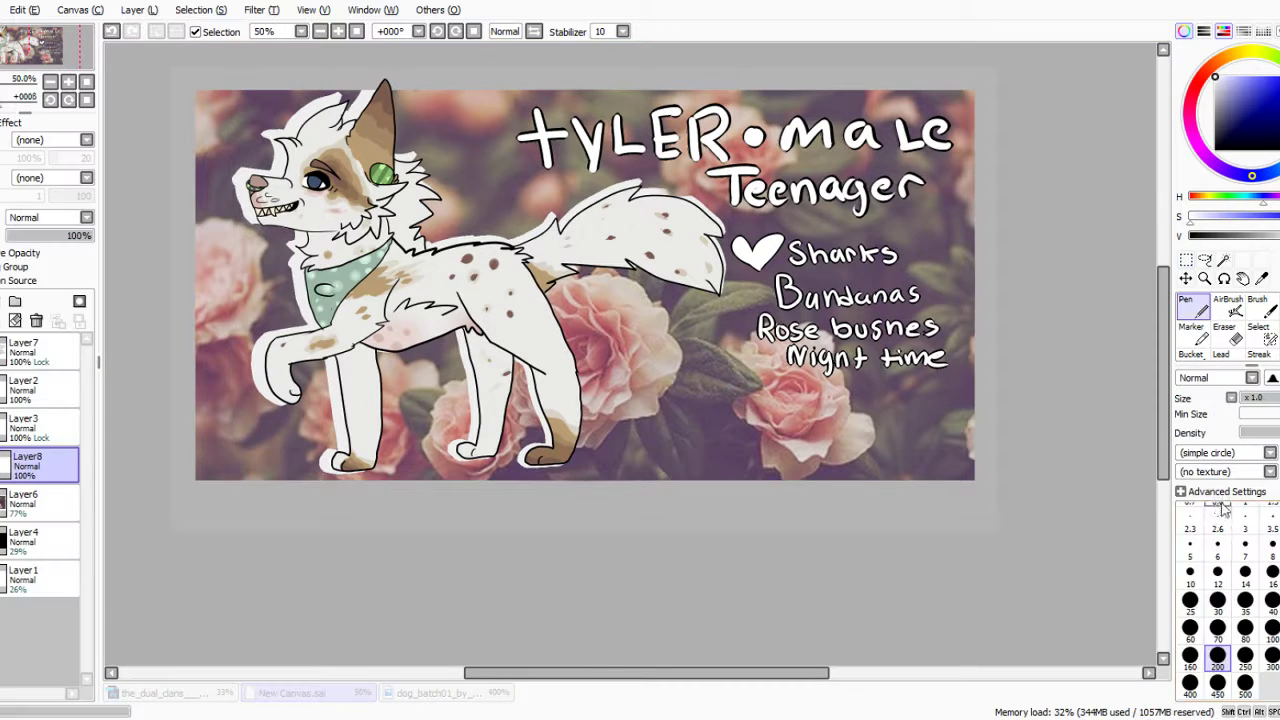
Set the blending mode of the offset silhouette on Layer8 to Overlay and hide the dark Layer4.
left_click(30, 267)
left_click_drag(43, 233, 117, 230)
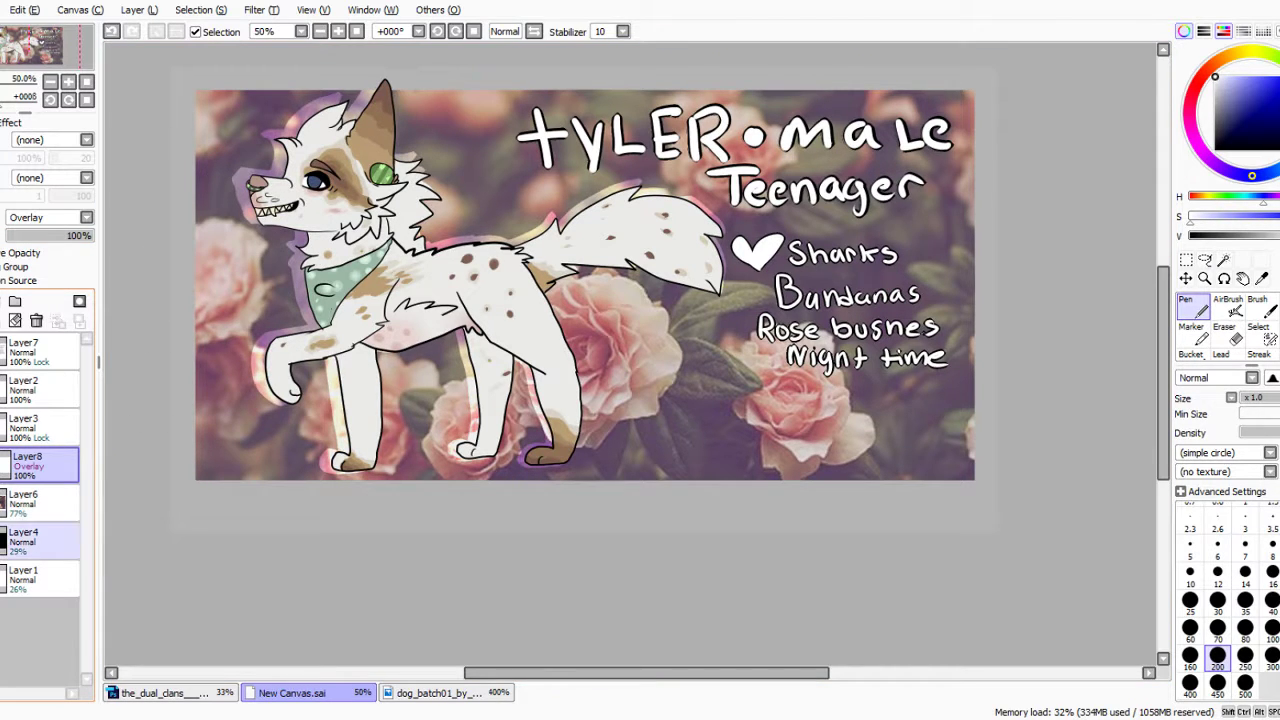
left_click(1, 542)
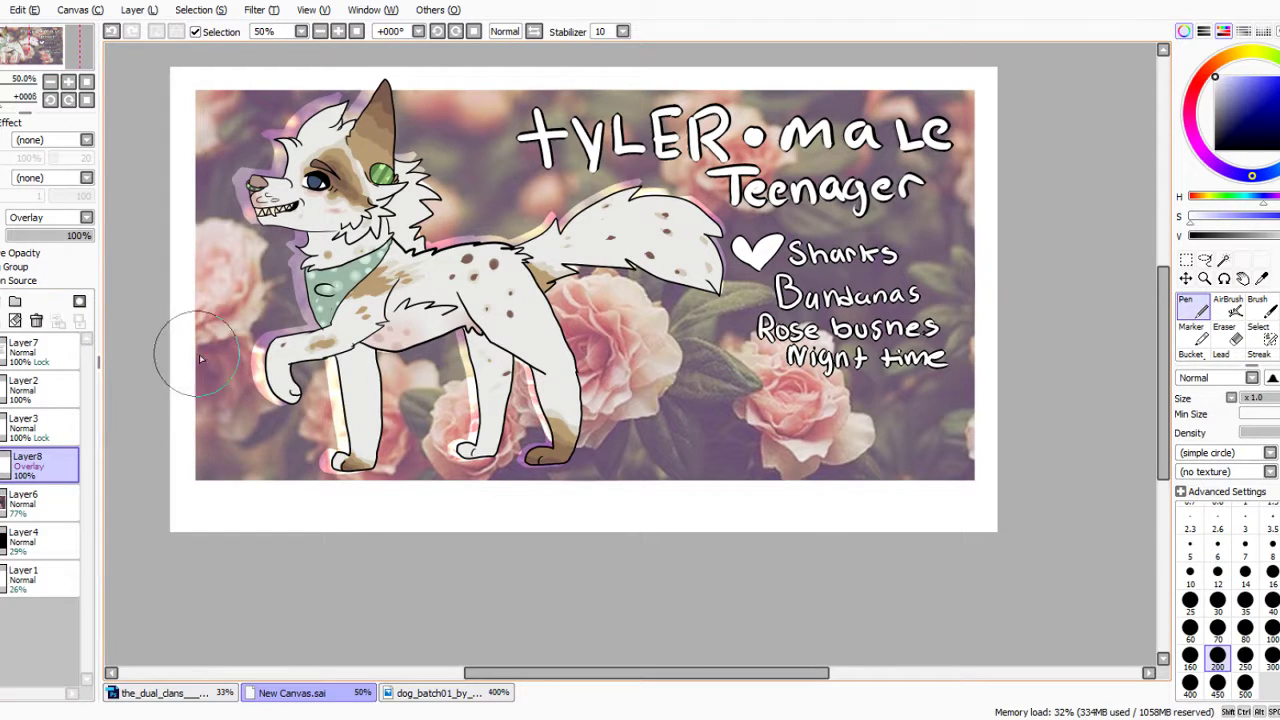
Add a new layer above the lettering on Layer7 and set the Pen size to 5.
left_click(15, 301)
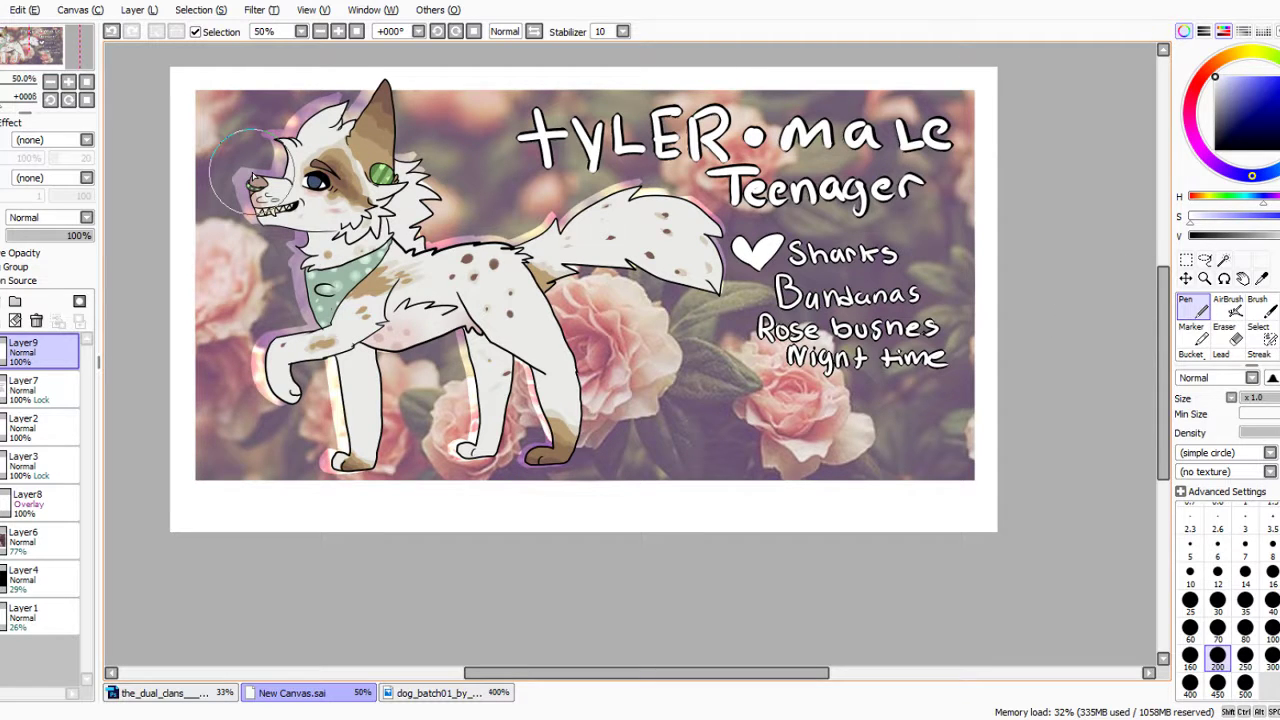
left_click(40, 465)
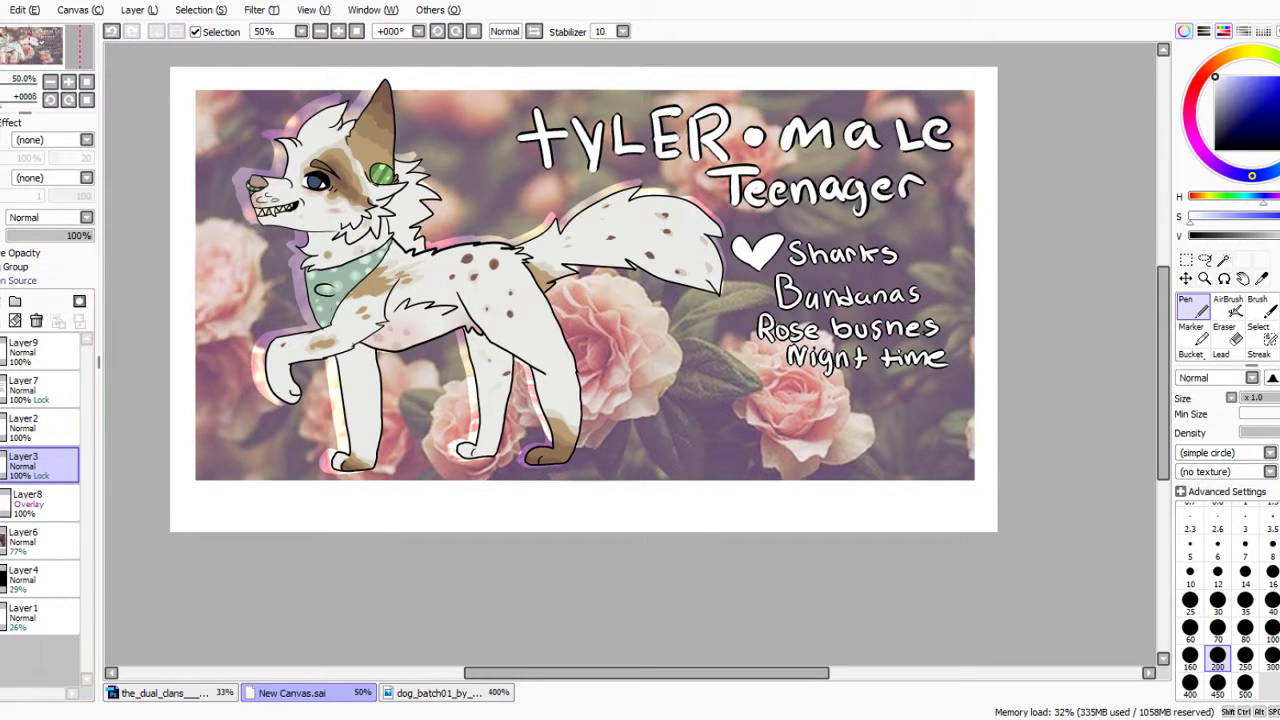
left_click(40, 352)
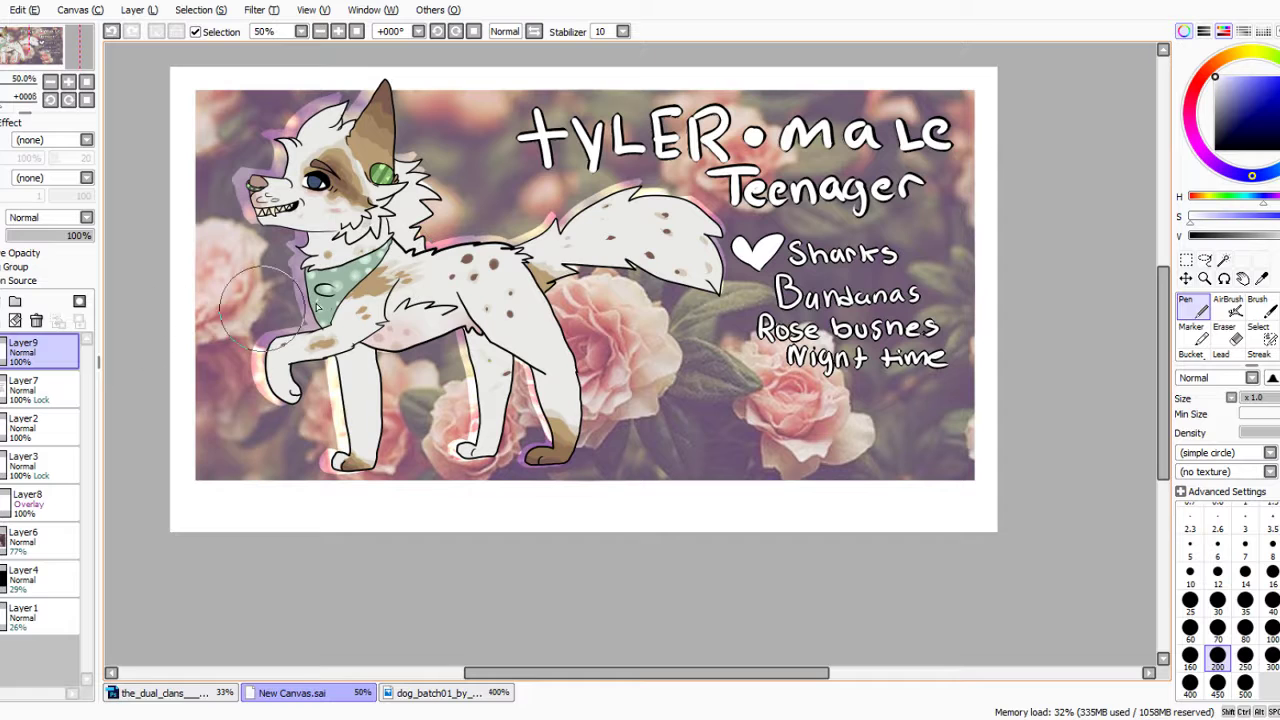
left_click(1200, 560)
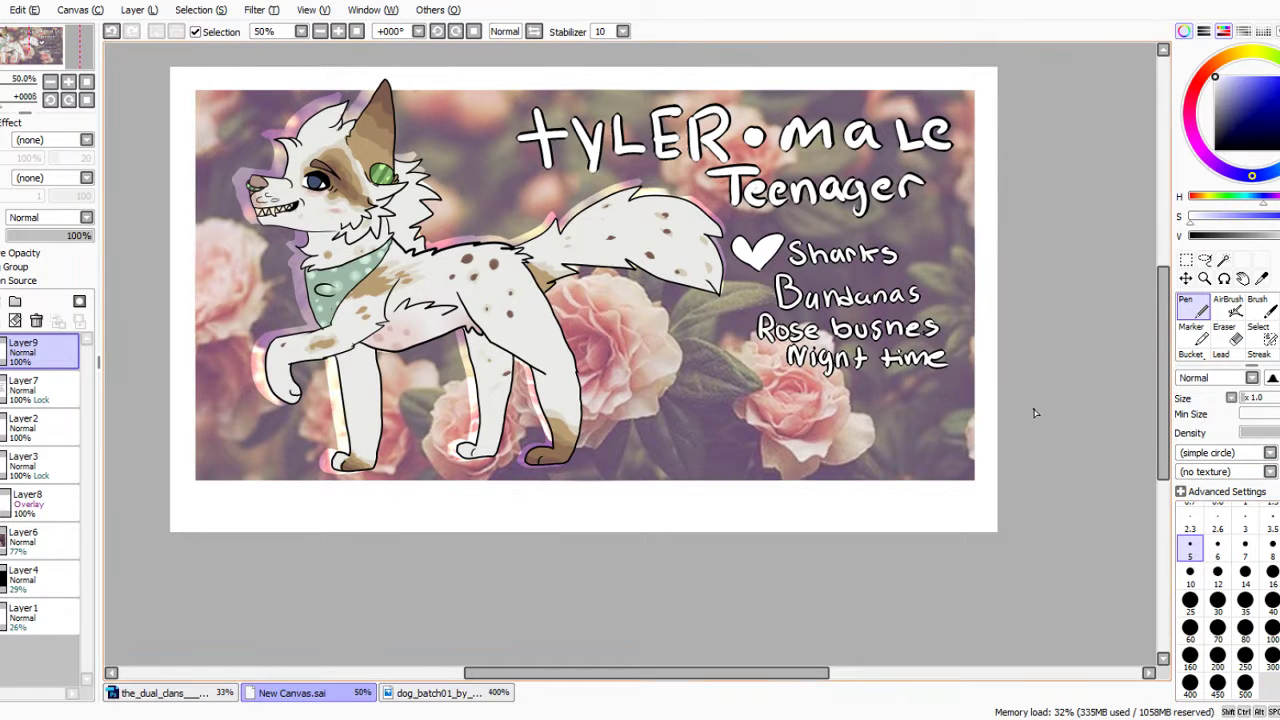
Handwrite the artist's signature in white in the lower-left corner of the rose photo, redoing the capital letter's upper curve.
scroll(233, 184, "down", 1)
scroll(360, 333, "up", 7)
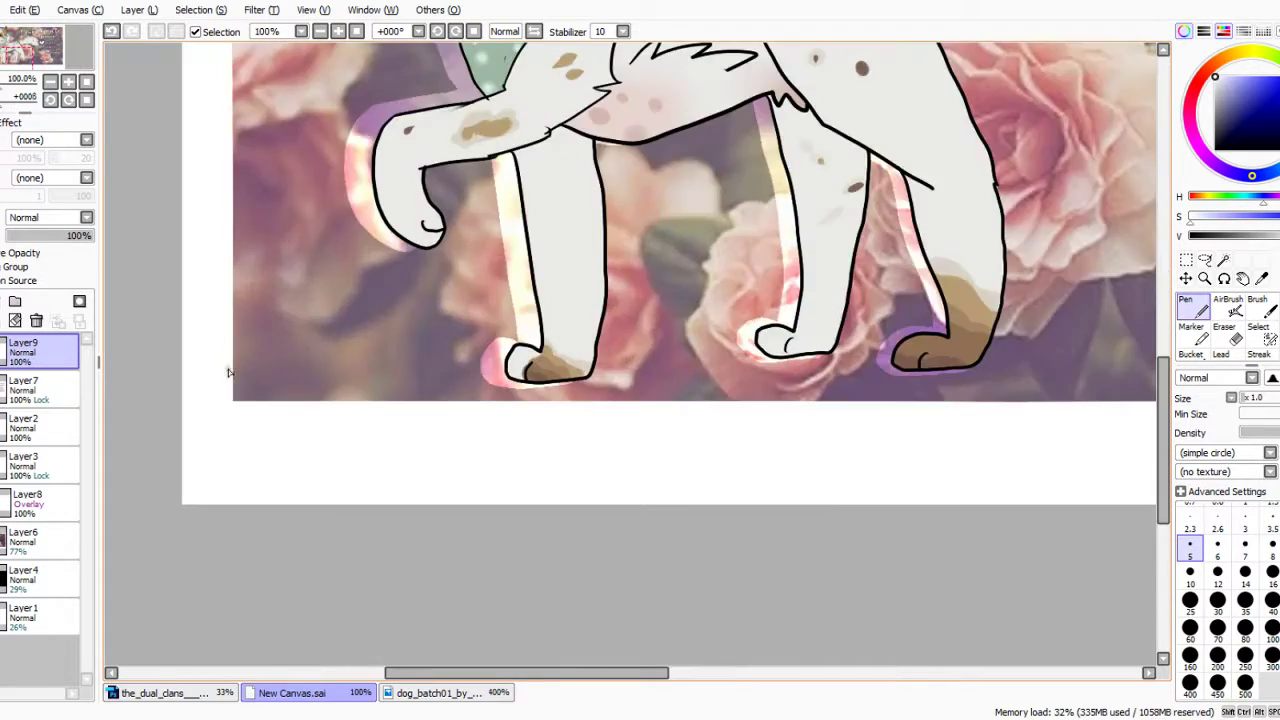
scroll(291, 358, "down", 4)
scroll(280, 352, "up", 4)
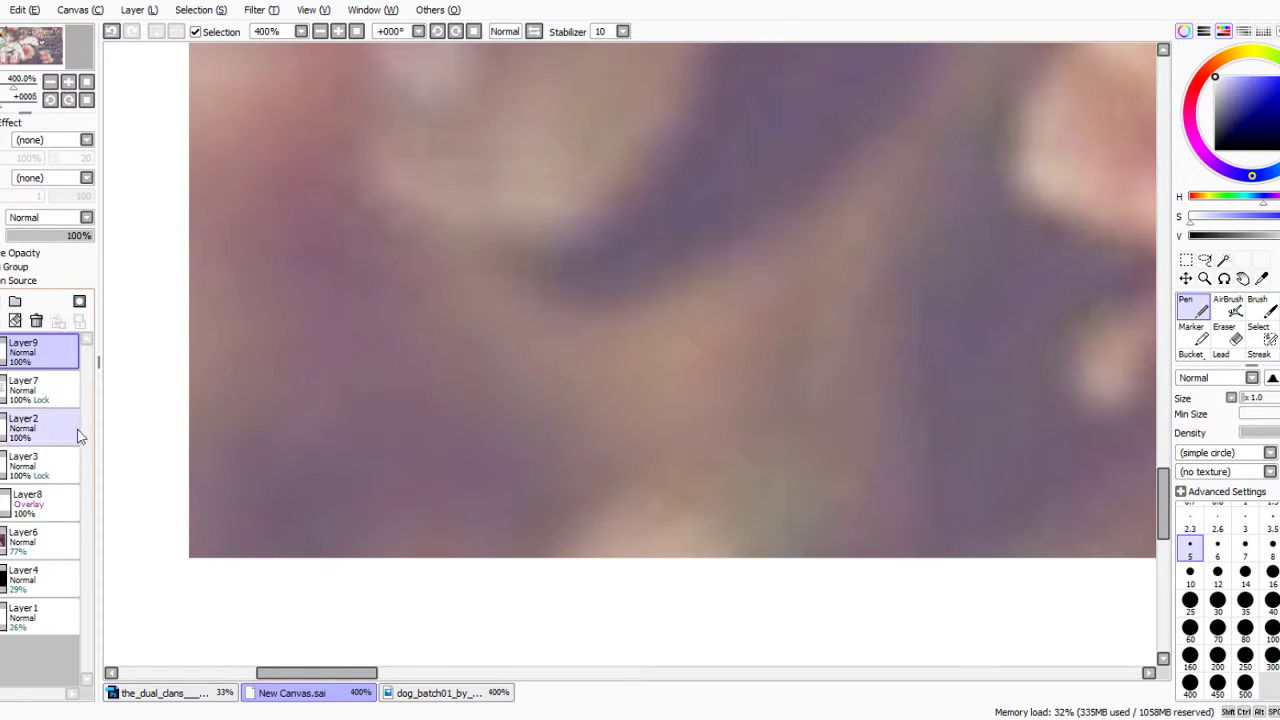
left_click_drag(259, 371, 268, 520)
mouse_move(288, 462)
left_mouse_down()
mouse_move(358, 470)
mouse_move(316, 492)
left_mouse_up()
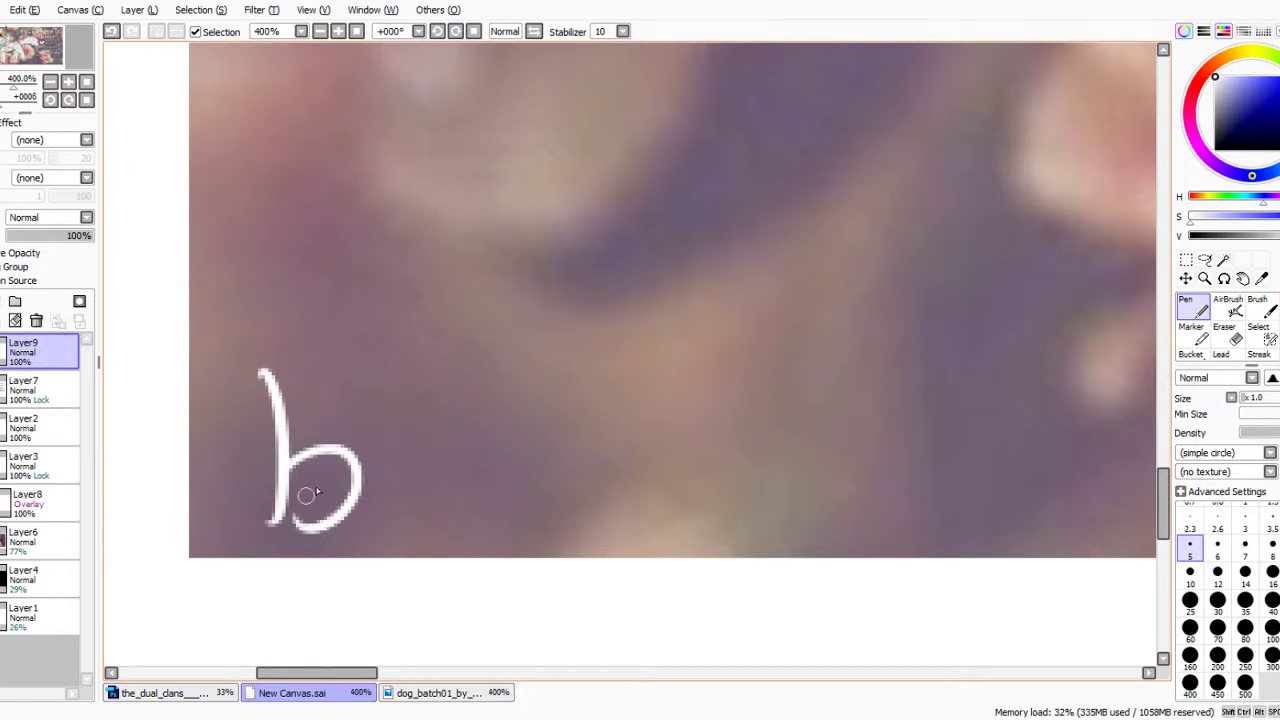
mouse_move(262, 370)
left_mouse_down()
mouse_move(305, 356)
mouse_move(340, 447)
left_mouse_up()
left_click(112, 32)
mouse_move(266, 373)
left_mouse_down()
mouse_move(361, 437)
mouse_move(324, 449)
left_mouse_up()
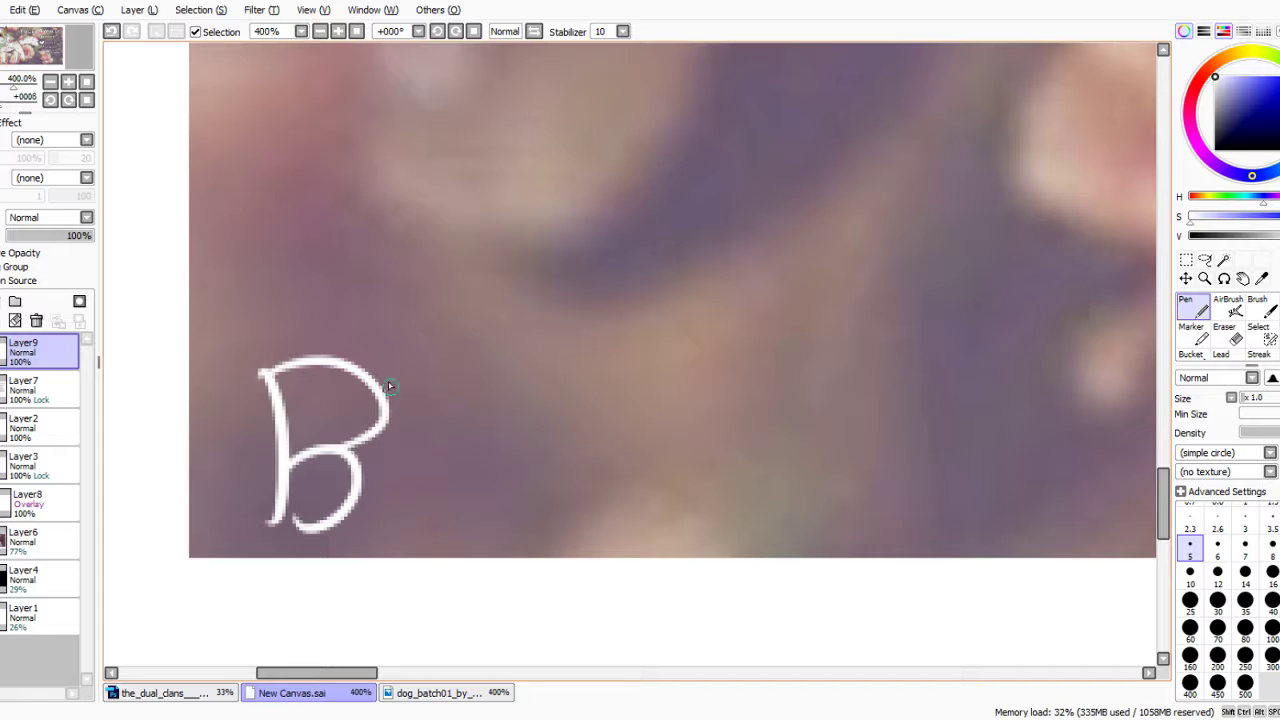
left_click_drag(398, 342, 420, 534)
mouse_move(428, 450)
left_mouse_down()
mouse_move(458, 520)
mouse_move(478, 445)
mouse_move(555, 440)
mouse_move(590, 458)
left_mouse_up()
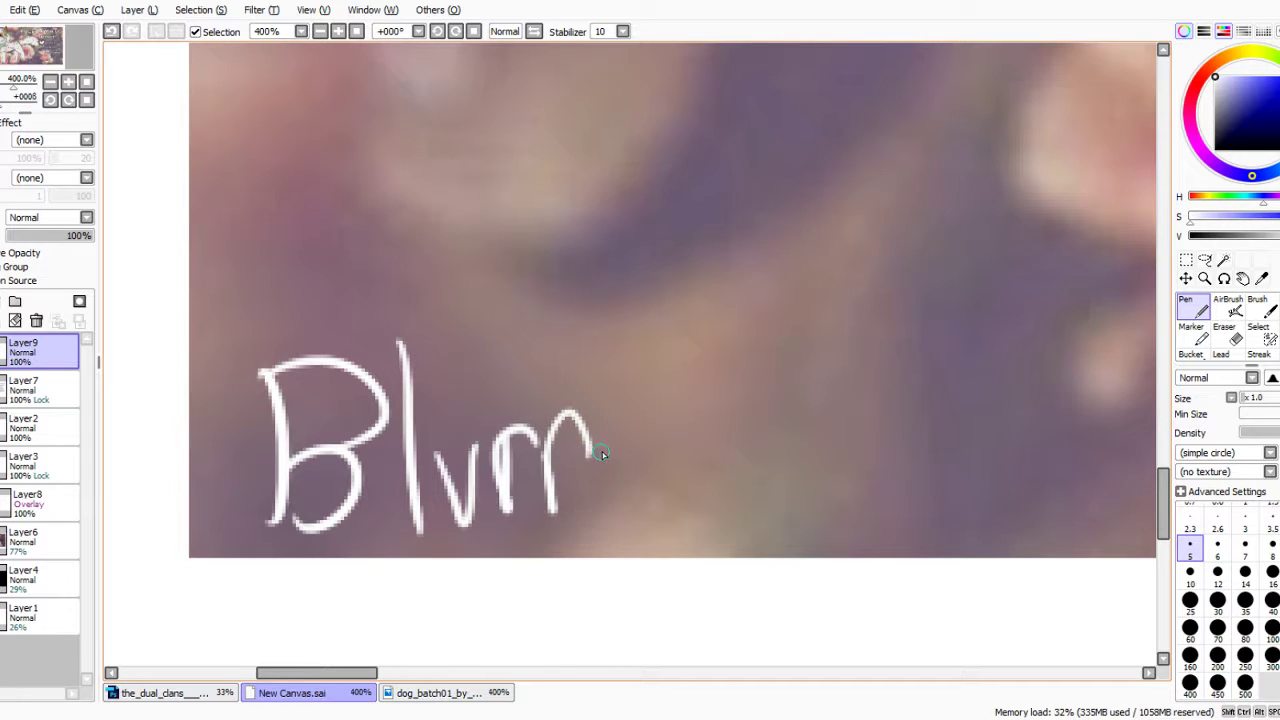
mouse_move(652, 420)
left_mouse_down()
mouse_move(616, 441)
mouse_move(650, 501)
left_mouse_up()
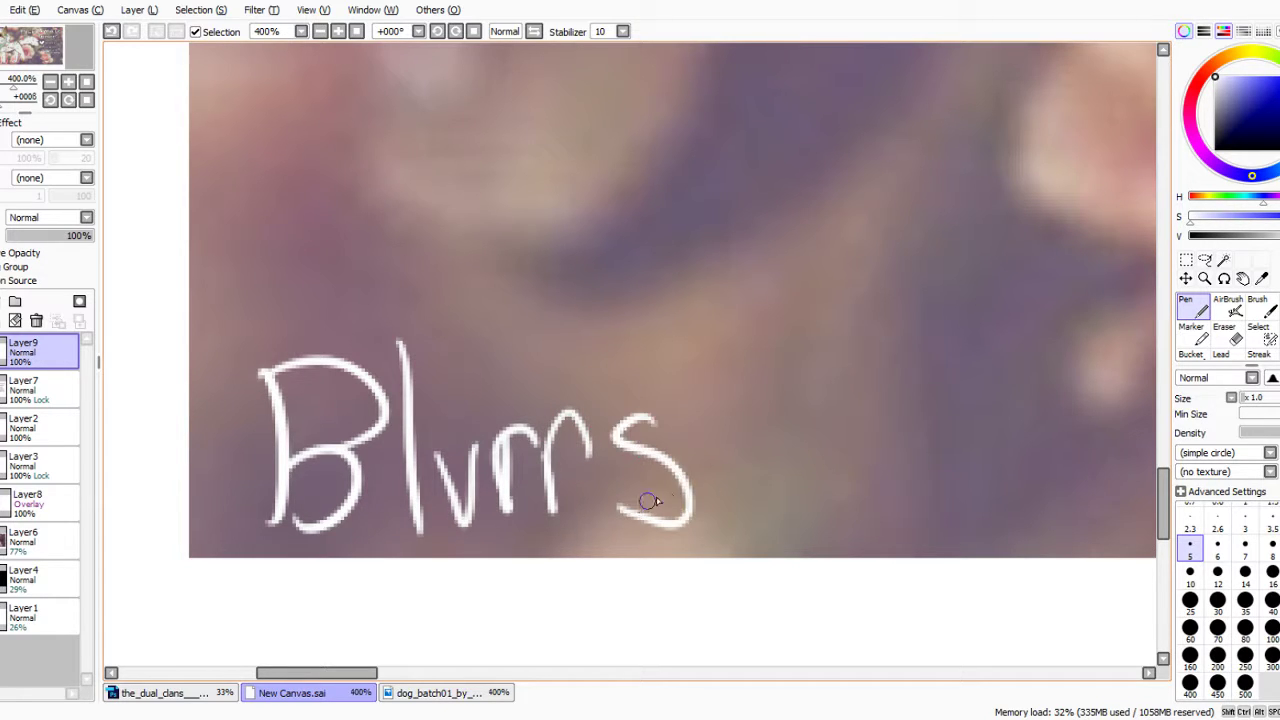
Write "(c) 2017" in white directly after the artist's signature.
left_click_drag(740, 462, 736, 508)
mouse_move(788, 456)
left_mouse_down()
mouse_move(803, 488)
mouse_move(787, 510)
left_mouse_up()
scroll(525, 363, "down", 4)
scroll(599, 404, "up", 4)
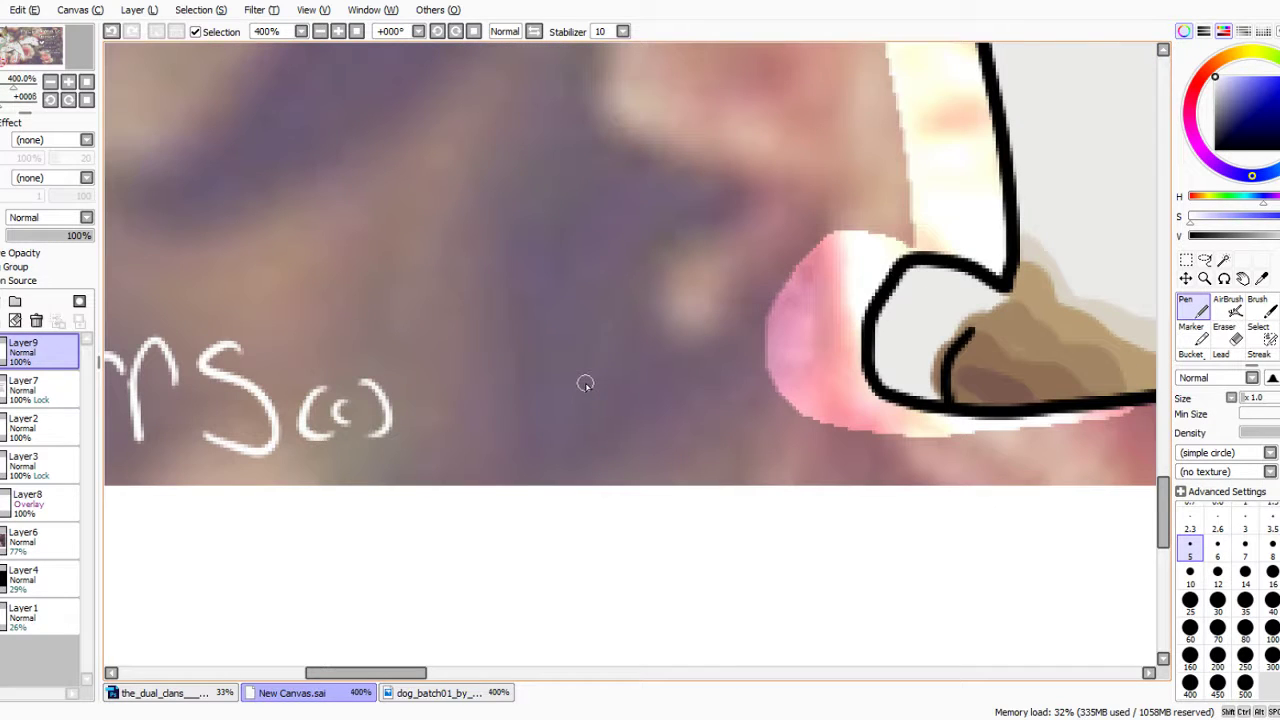
mouse_move(402, 380)
left_mouse_down()
mouse_move(409, 435)
mouse_move(472, 440)
left_mouse_up()
mouse_move(508, 370)
left_mouse_down()
mouse_move(480, 398)
mouse_move(506, 372)
left_mouse_up()
mouse_move(544, 374)
left_mouse_down()
mouse_move(556, 386)
mouse_move(550, 456)
left_mouse_up()
mouse_move(566, 380)
left_mouse_down()
mouse_move(604, 365)
mouse_move(600, 474)
left_mouse_up()
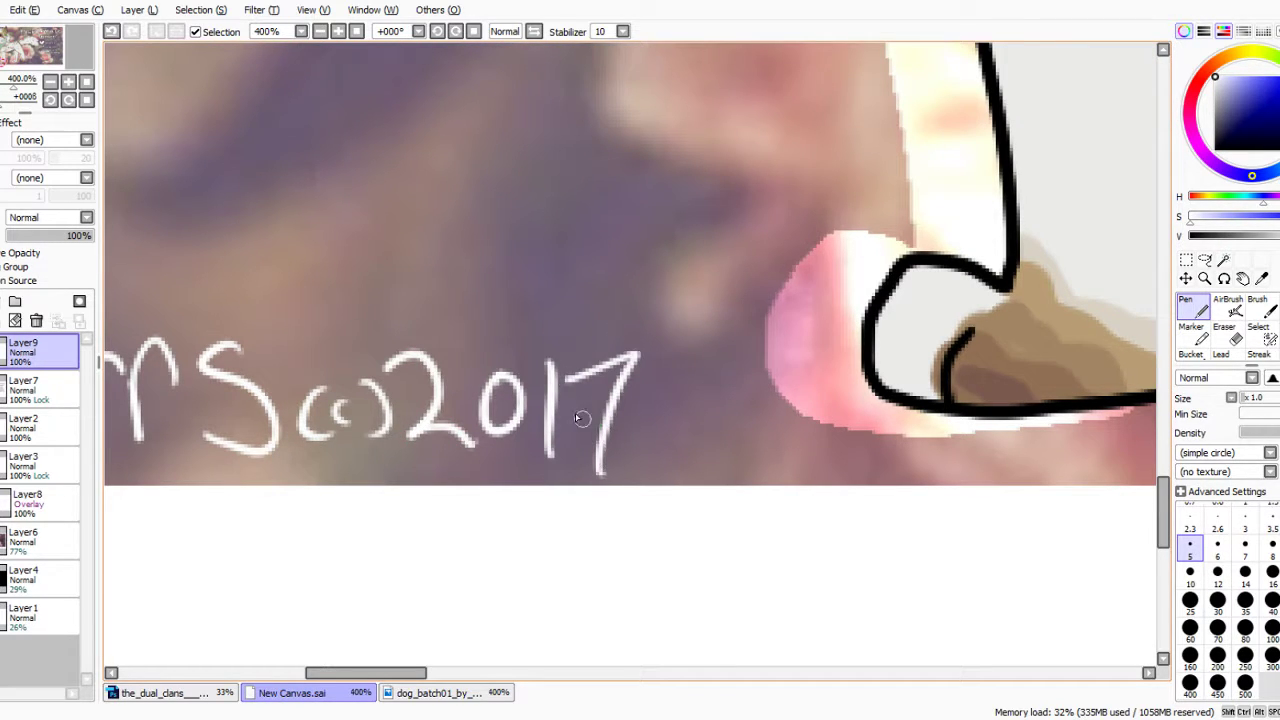
Set the signature layer to Lumi & Shade blending at 15% opacity and check it against the whole picture.
left_click(57, 218)
left_click(34, 312)
left_click_drag(55, 238, 22, 240)
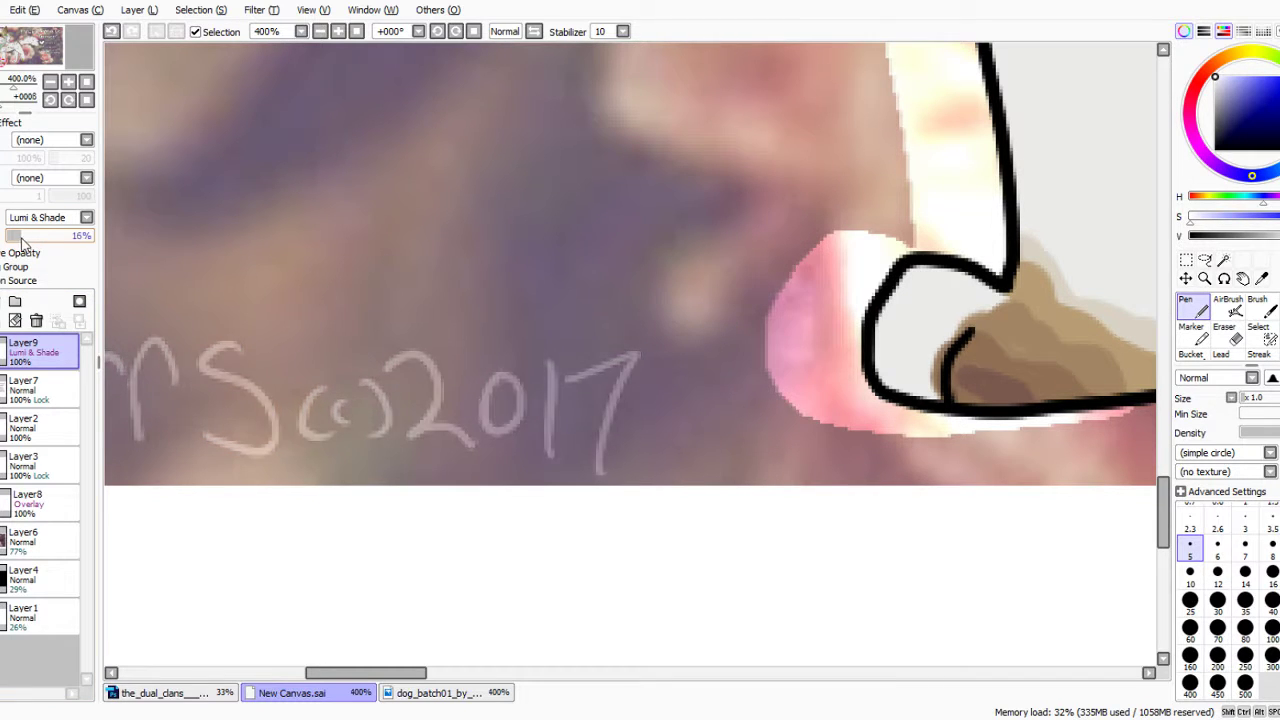
scroll(497, 477, "down", 7)
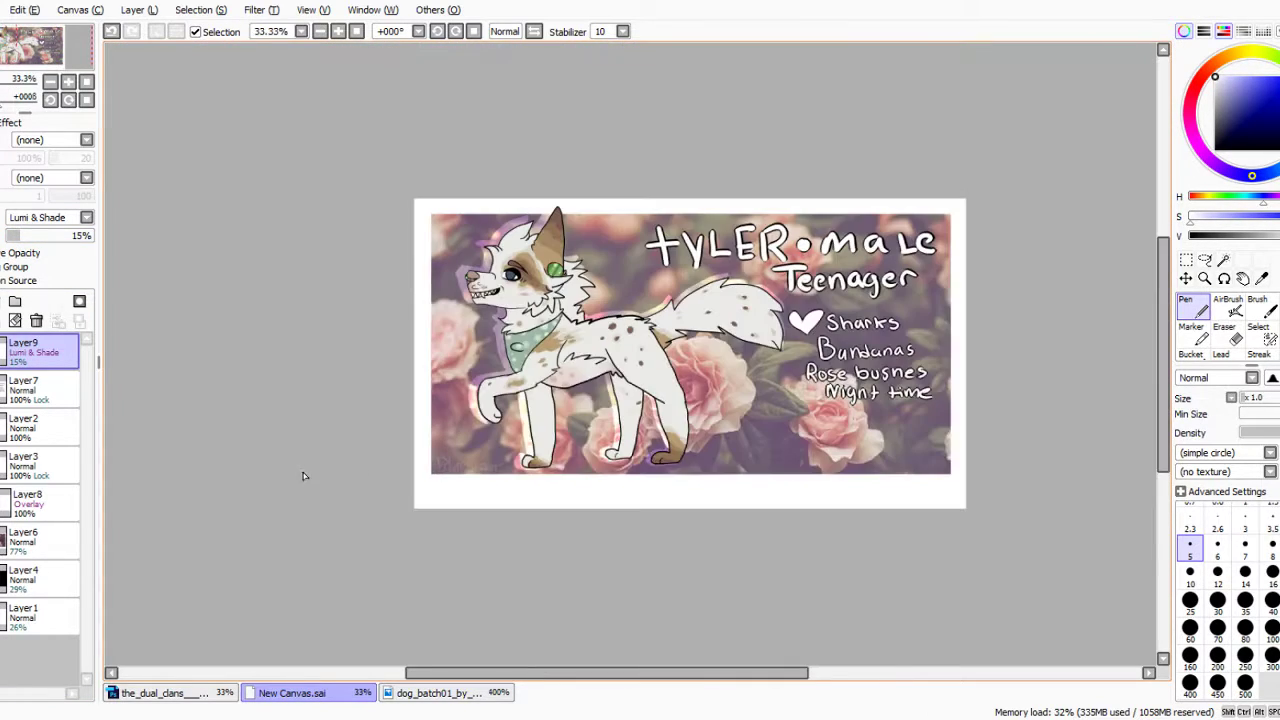
scroll(572, 457, "up", 1)
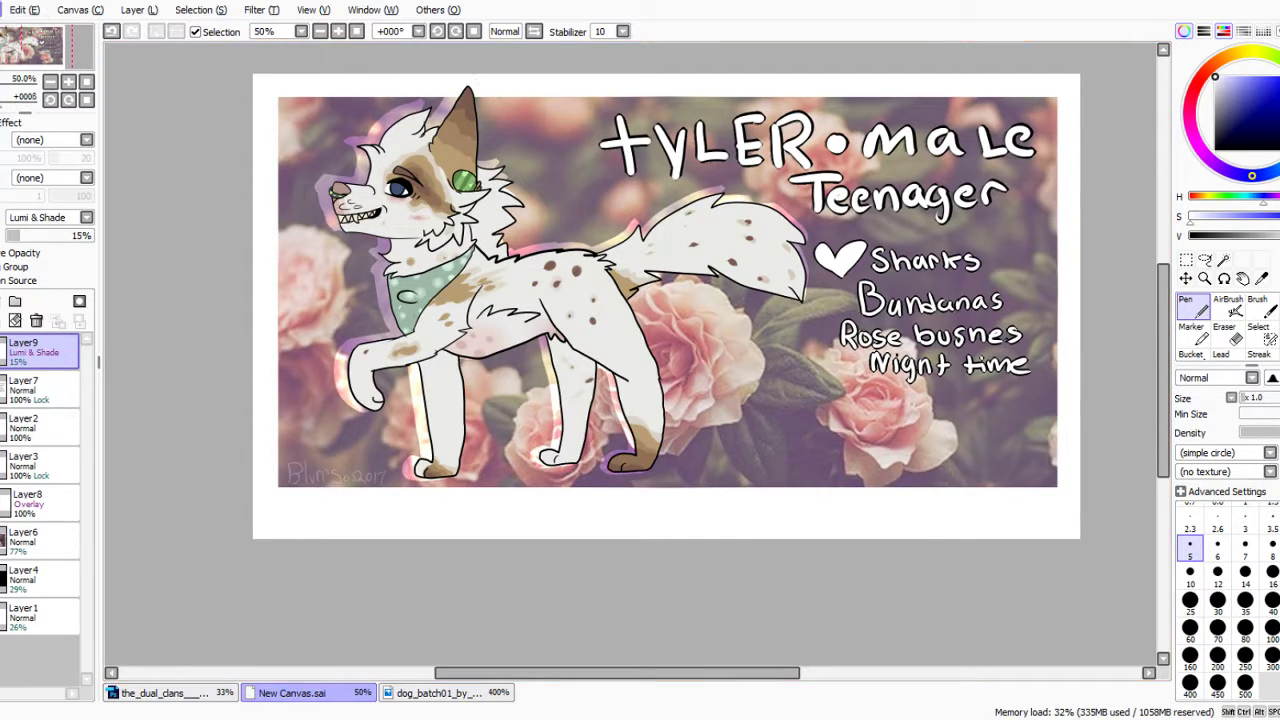
left_click(4, 141)
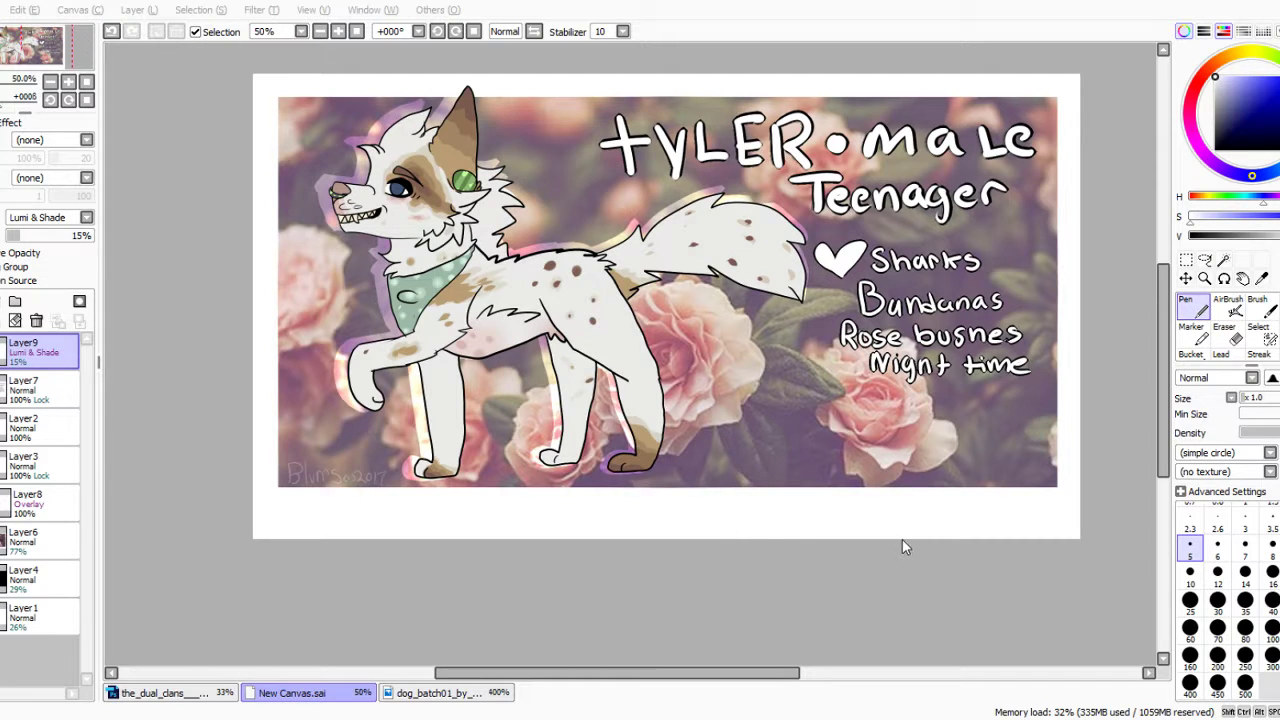